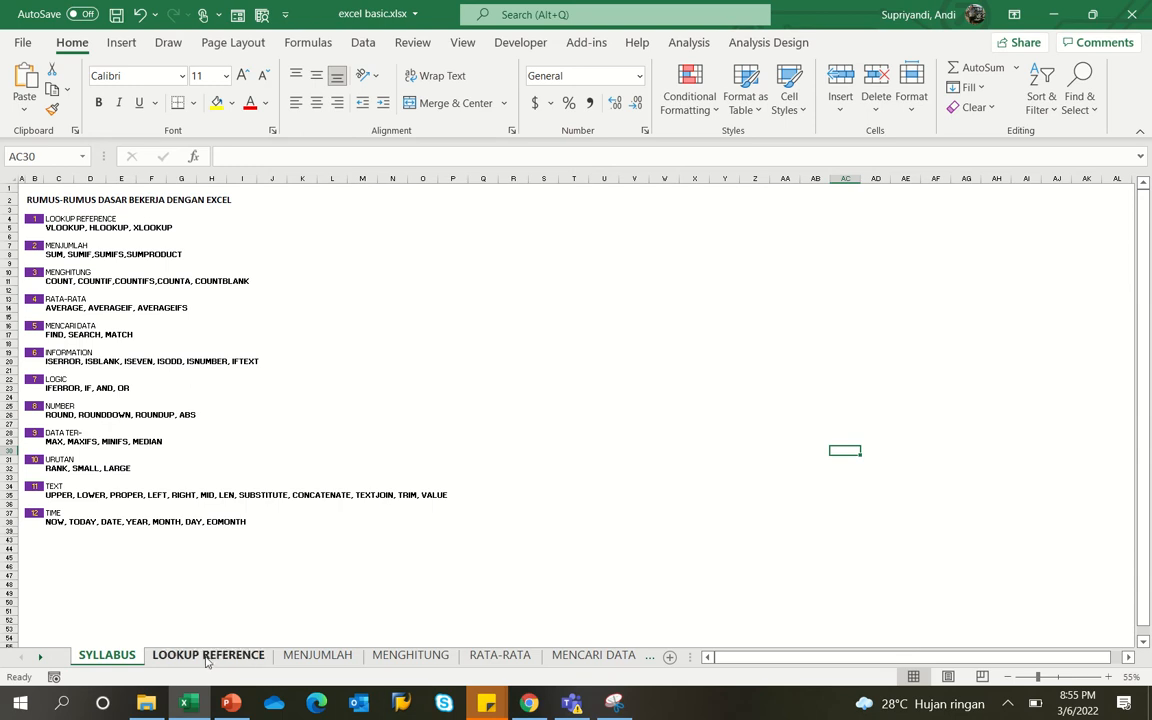
- Open the LOOKUP REFERENCE sheet and review its VLOOKUP, HLOOKUP and XLOOKUP entries
left_click(207, 656)
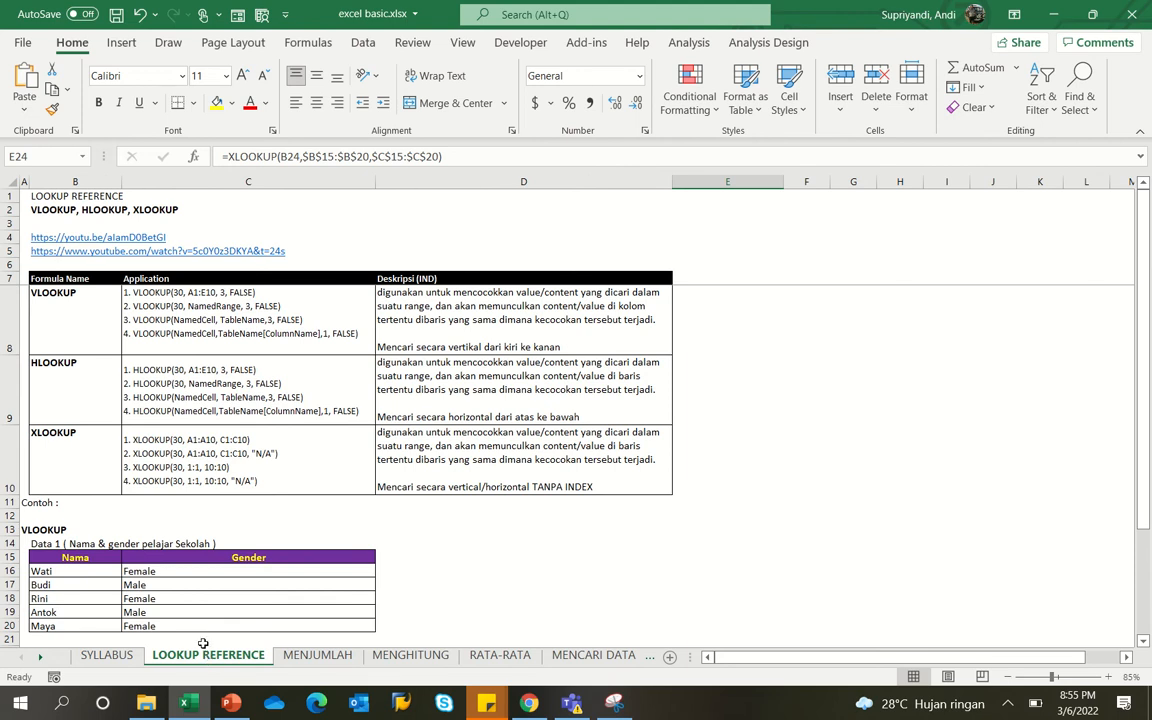
left_click(100, 324)
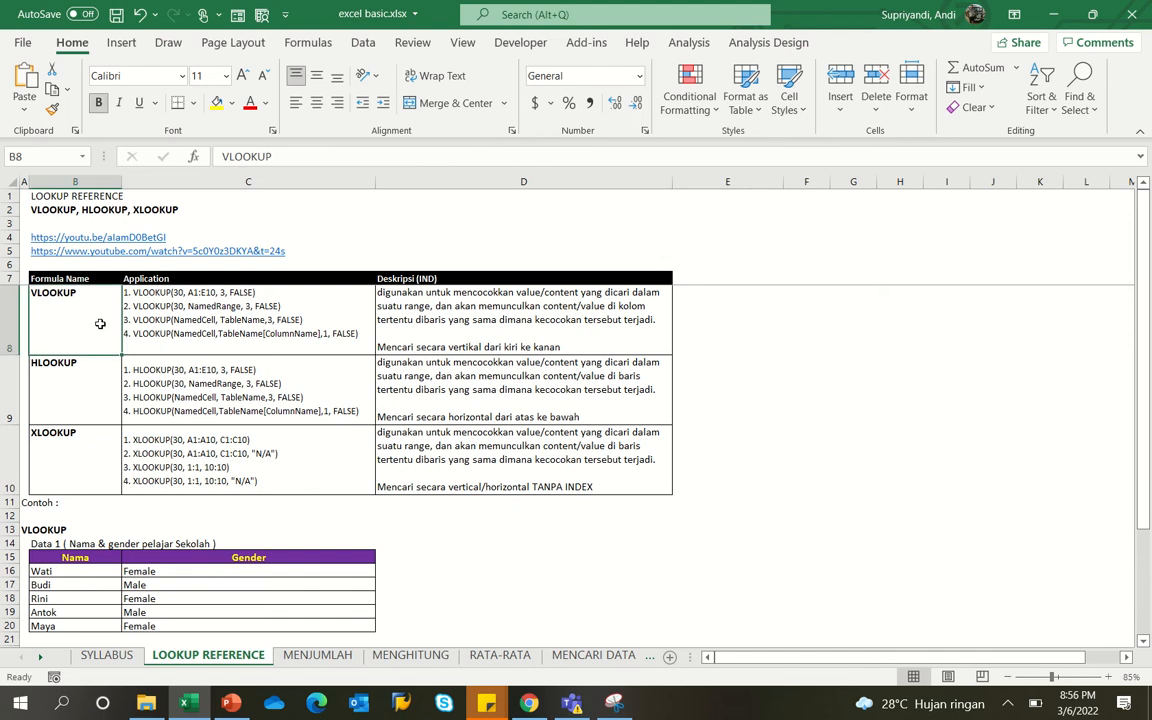
left_click(101, 390)
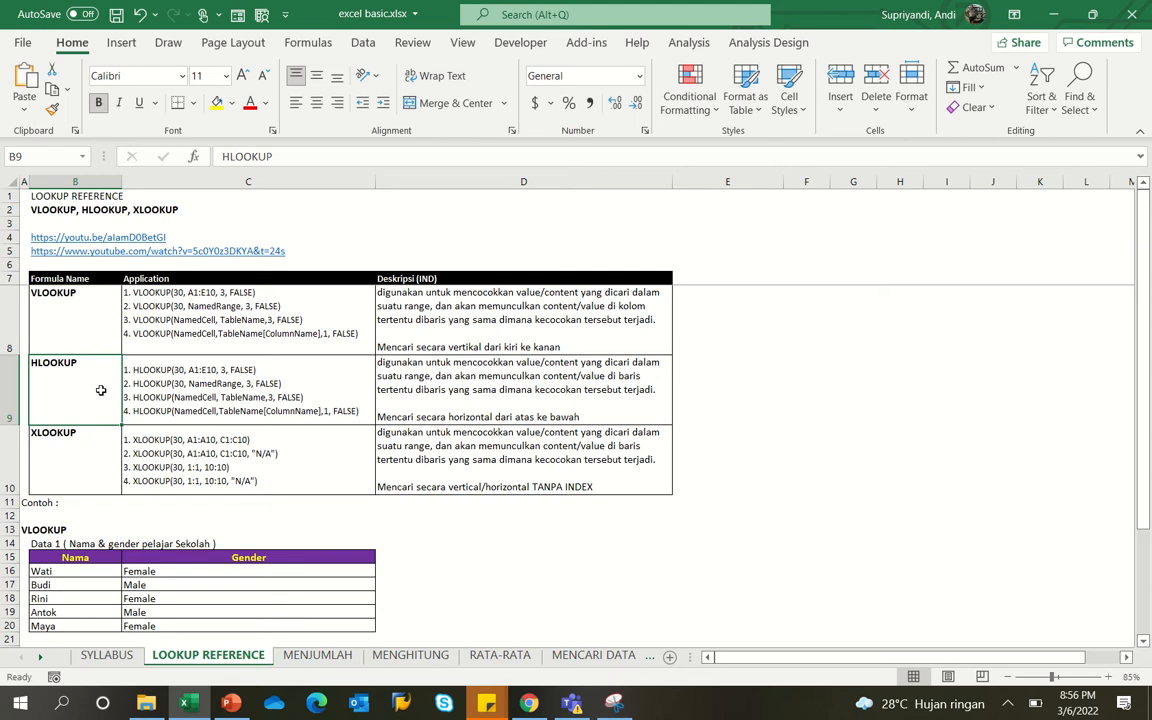
left_click(95, 458)
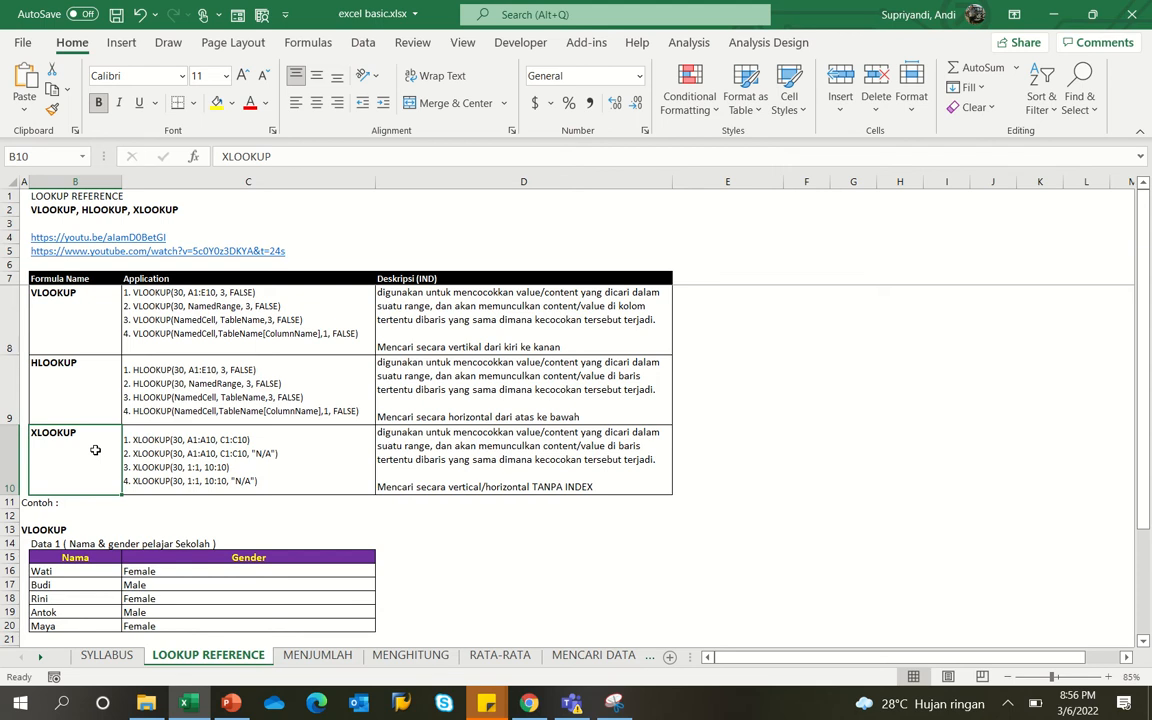
- Examine the VLOOKUP example's Gender formula in D24, the Data 2 names and math scores, and the Data 1 name-gender table
scroll(95, 450, "down", 2)
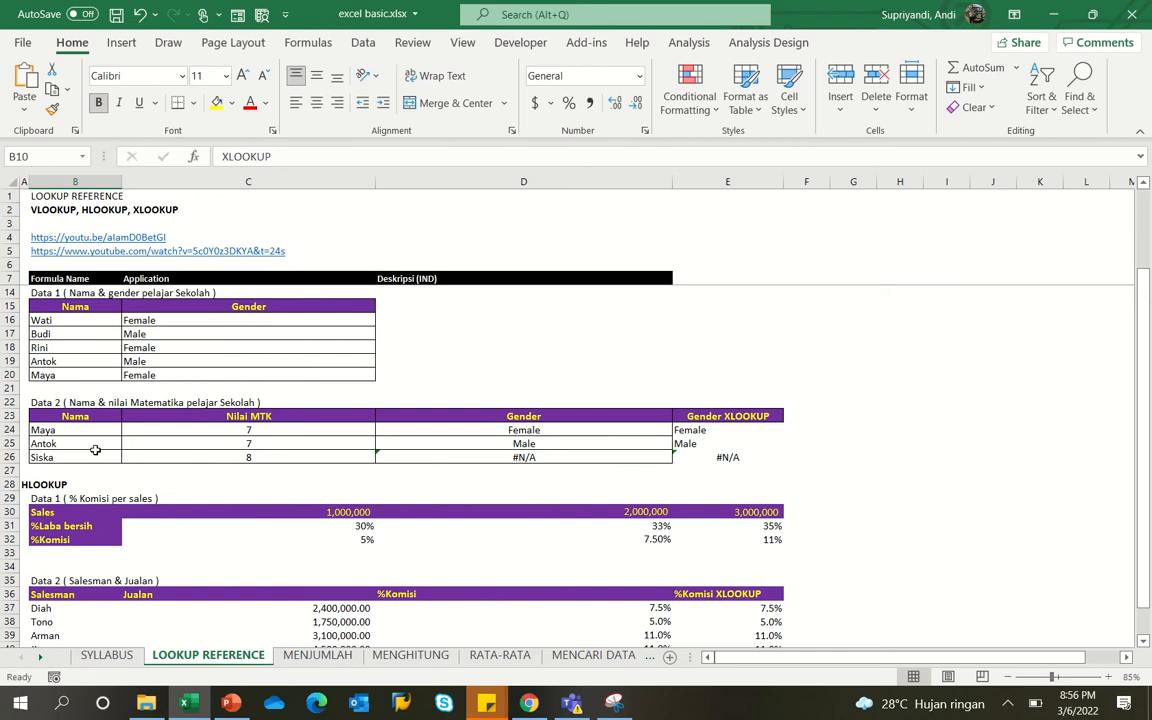
left_click(557, 433)
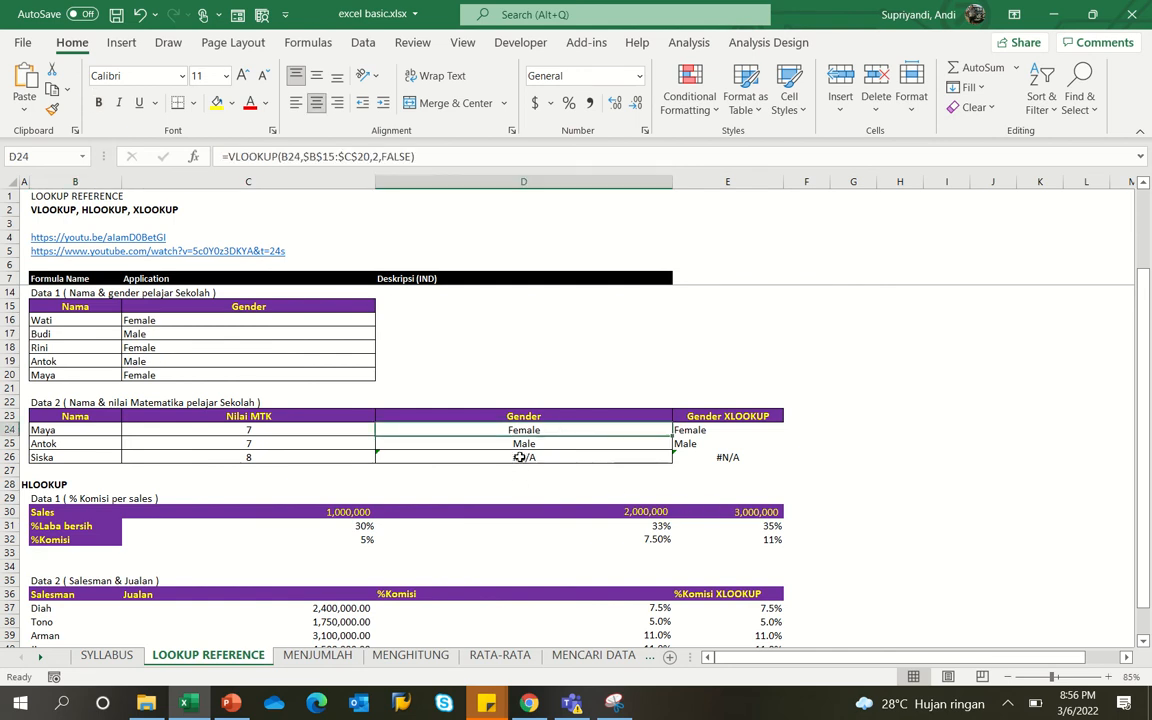
left_click_drag(62, 430, 163, 457)
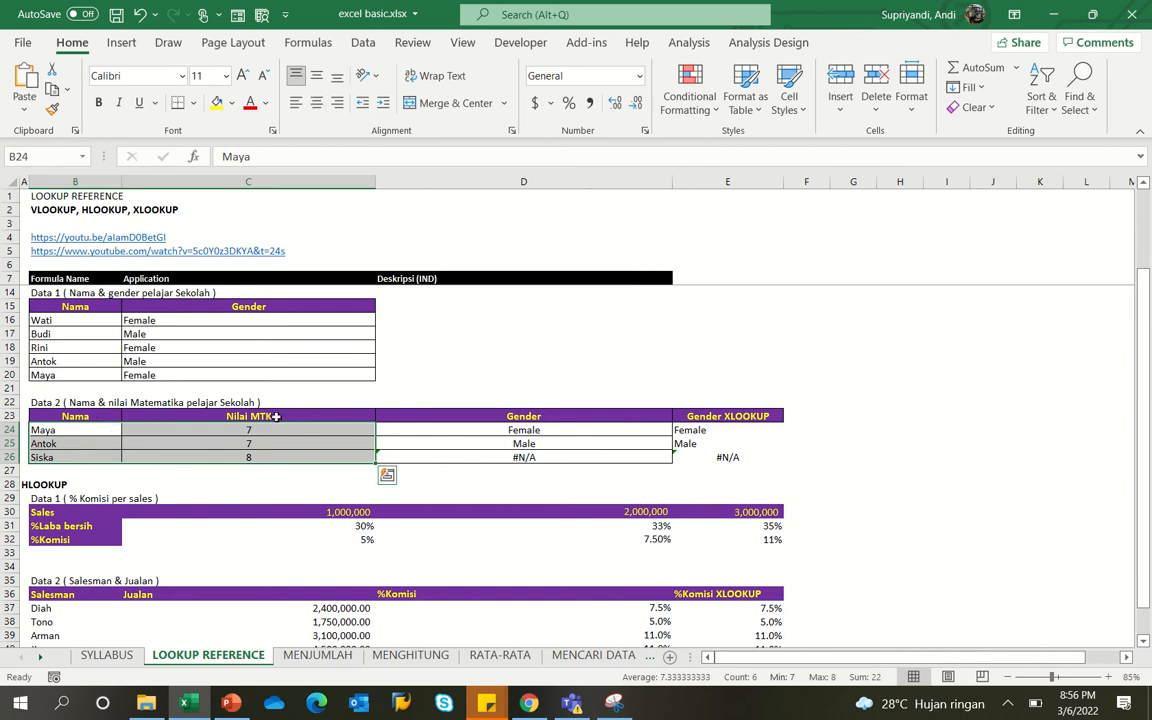
left_click(285, 430)
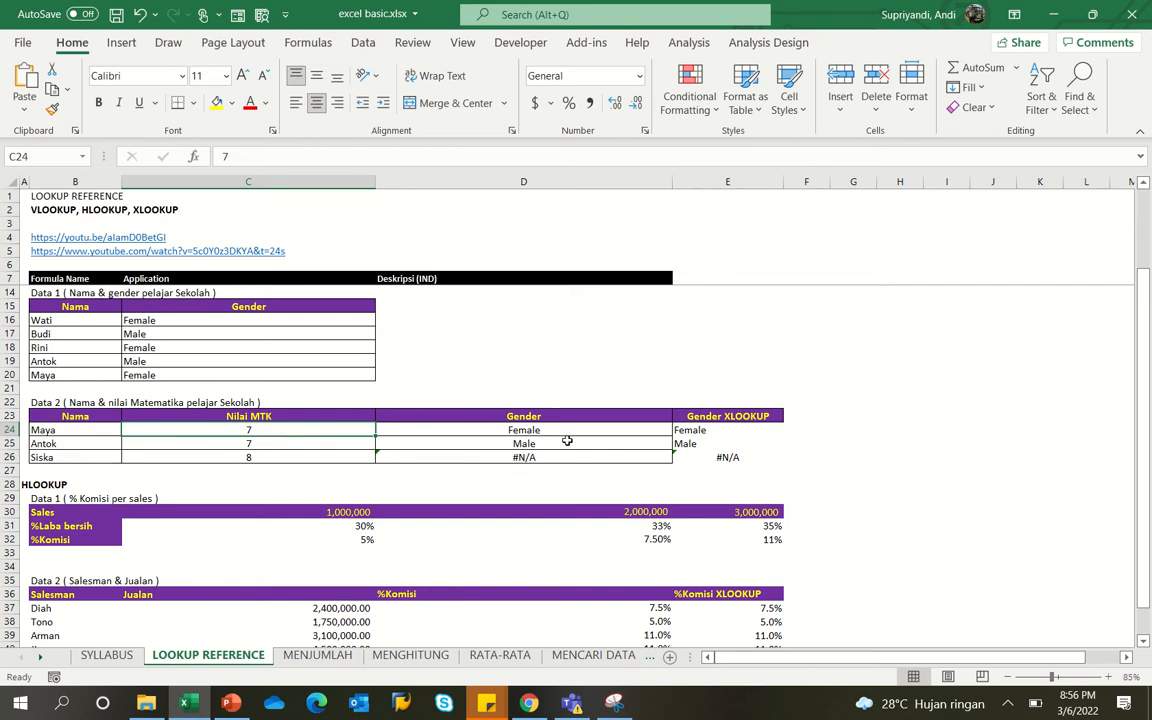
left_click_drag(68, 306, 263, 372)
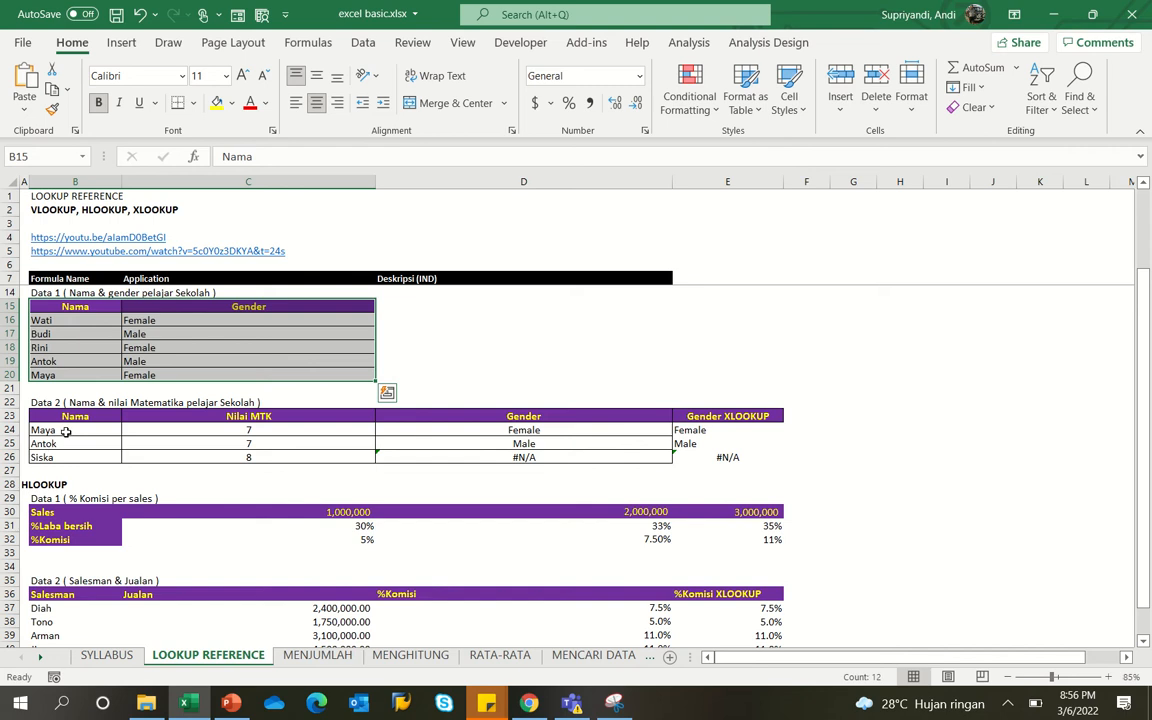
- Examine the VLOOKUP formula in D24 argument by argument: lookup value, table array, column index and range lookup
left_click(579, 434)
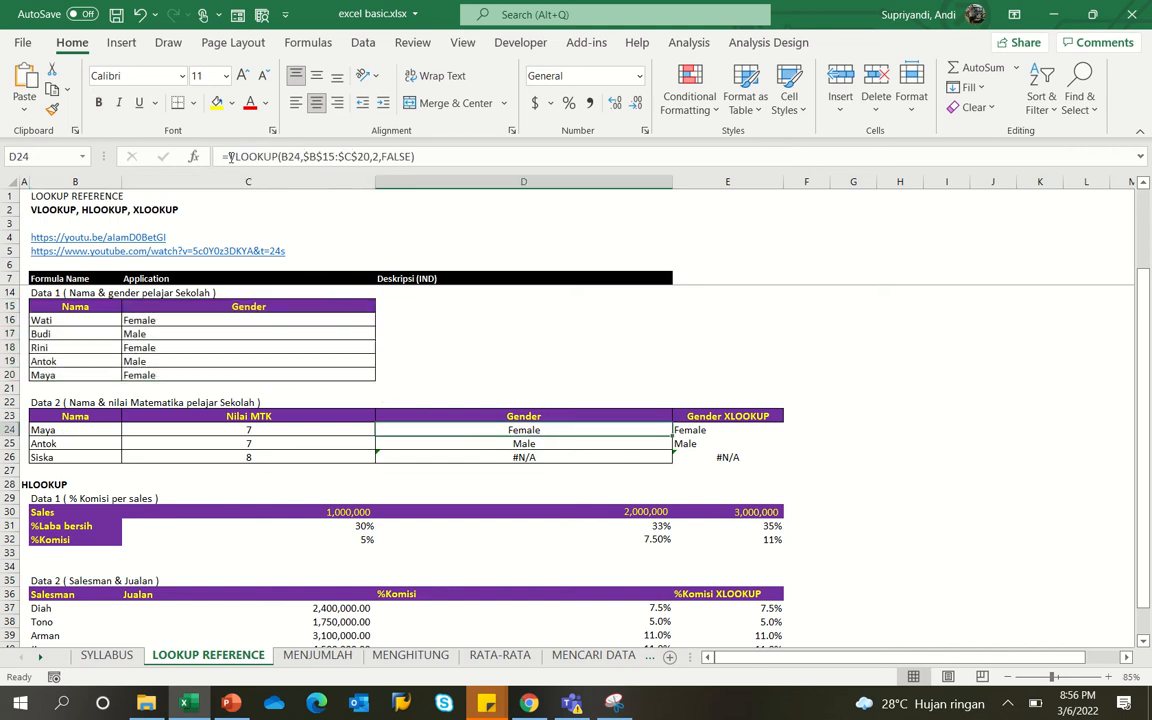
left_click(280, 157)
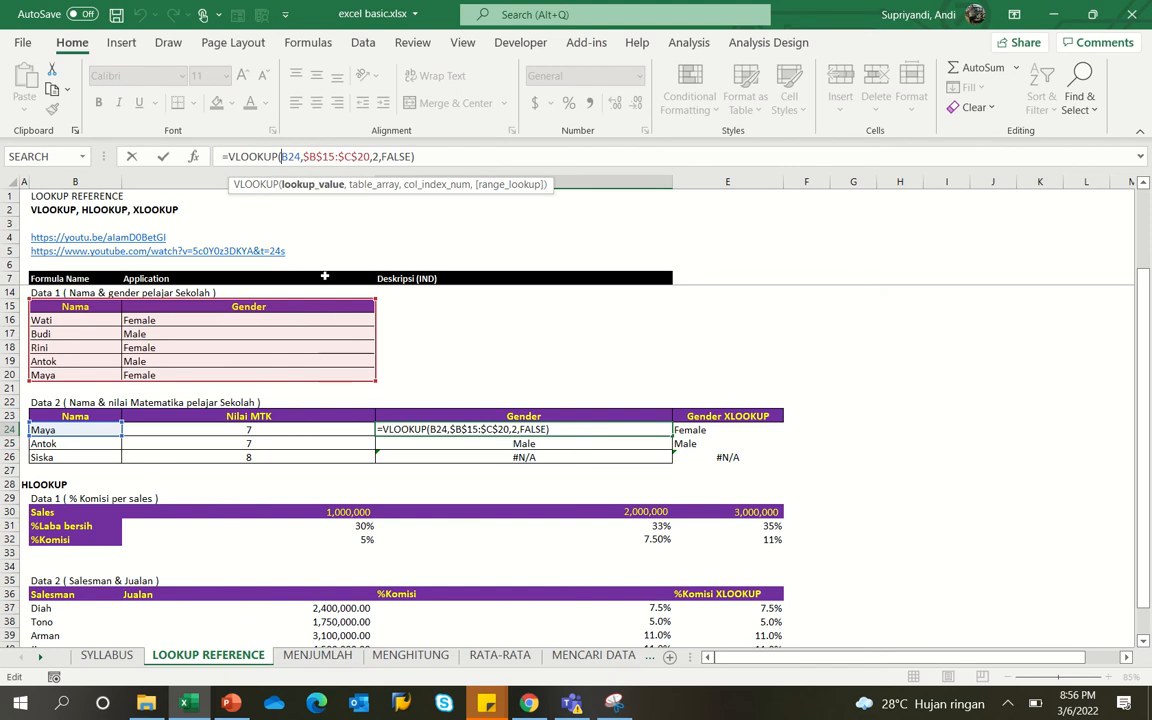
mouse_move(1134, 3)
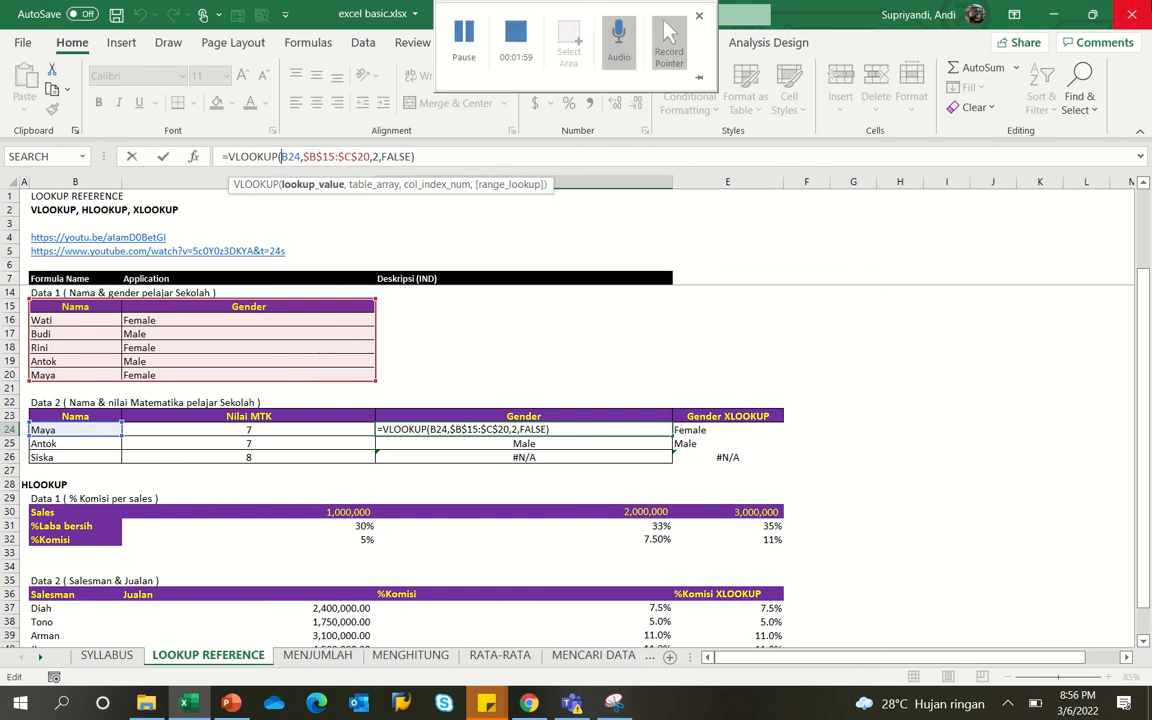
mouse_move(479, 703)
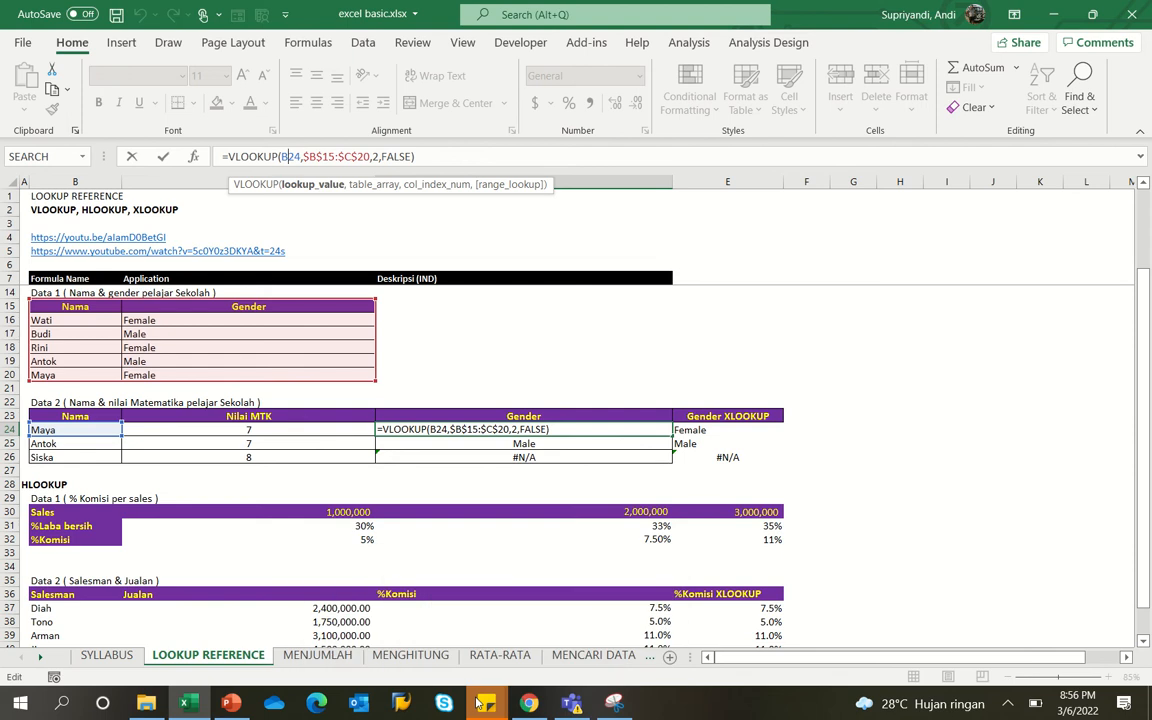
left_click(478, 703)
key("Right")
key("Right")
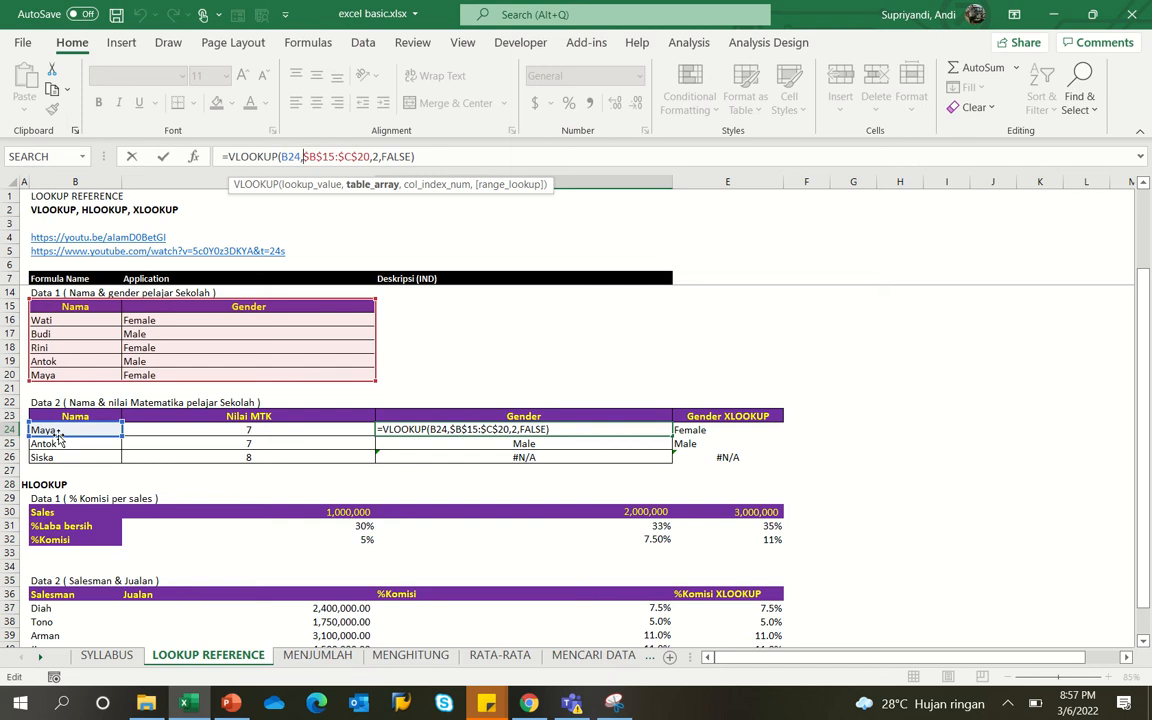
key("Right")
key("Right")
key("Right")
key("Right")
key("Right")
key("Right")
key("Right")
key("Right")
key("Right")
key("Right")
key("Right")
key("Right")
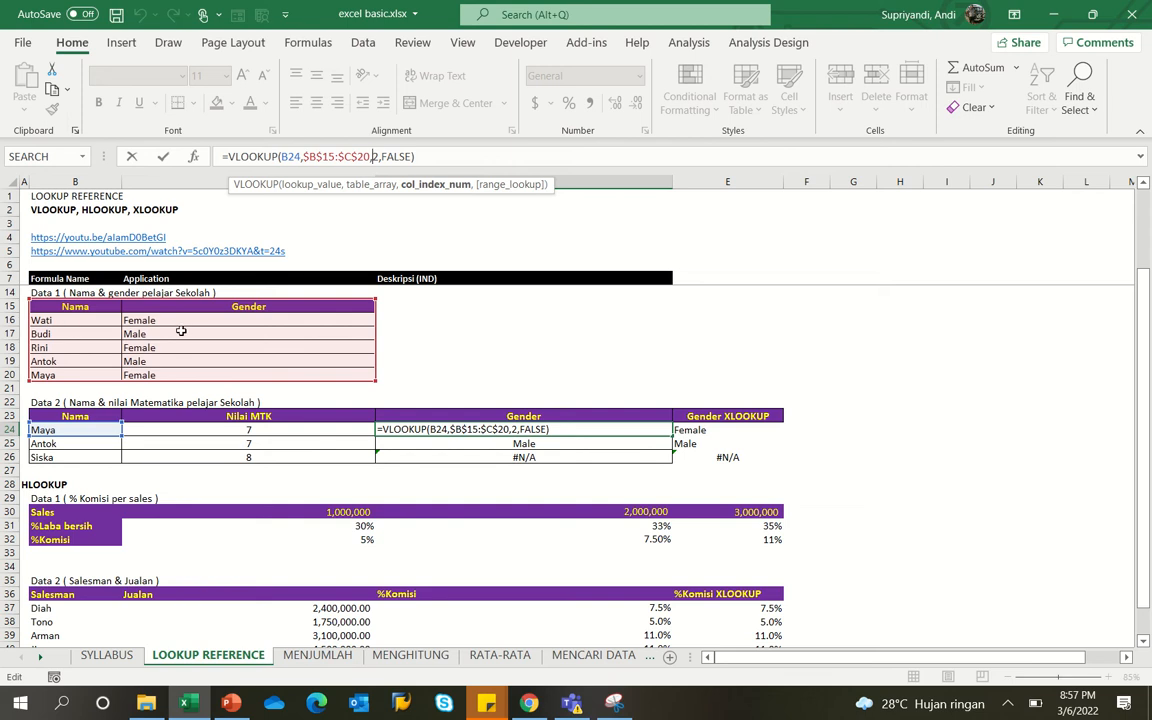
key("Right")
key("Right")
key("Right")
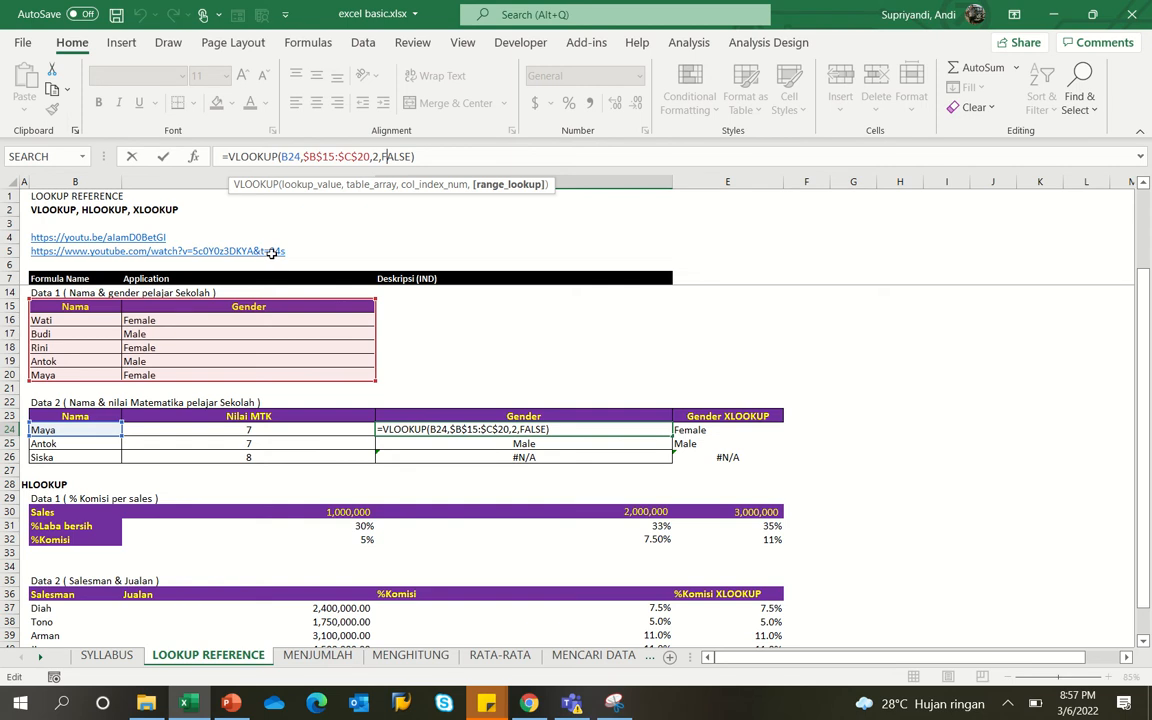
key("Escape")
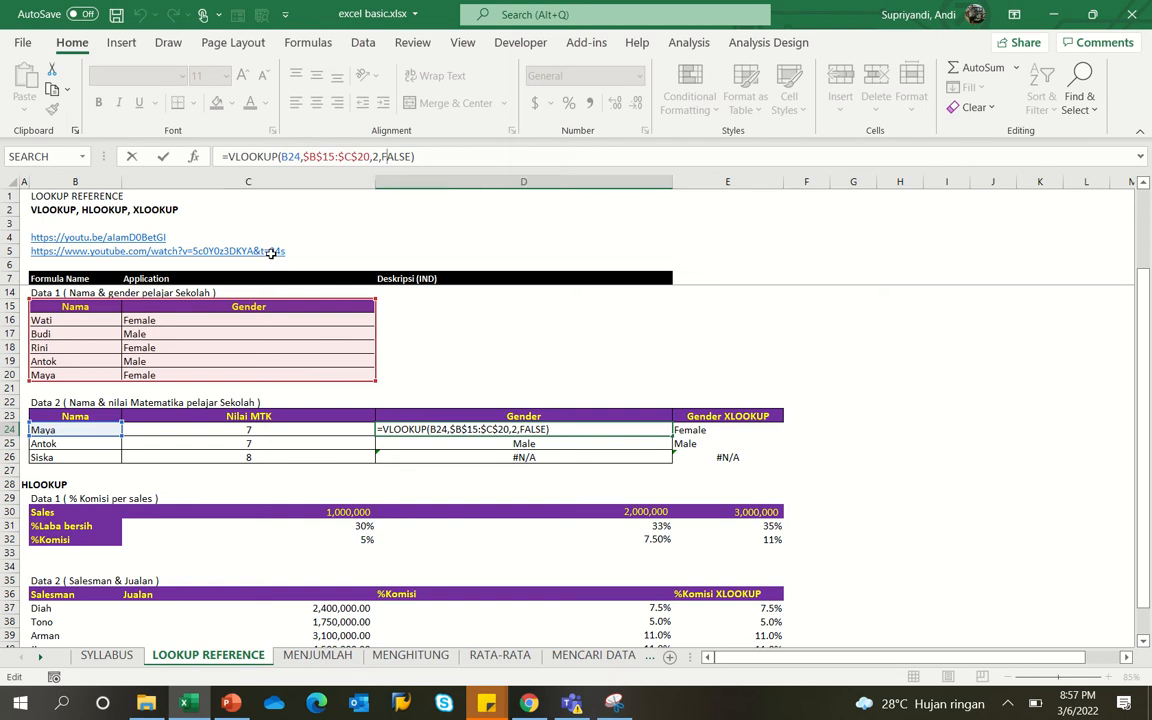
key("Return")
key("Up")
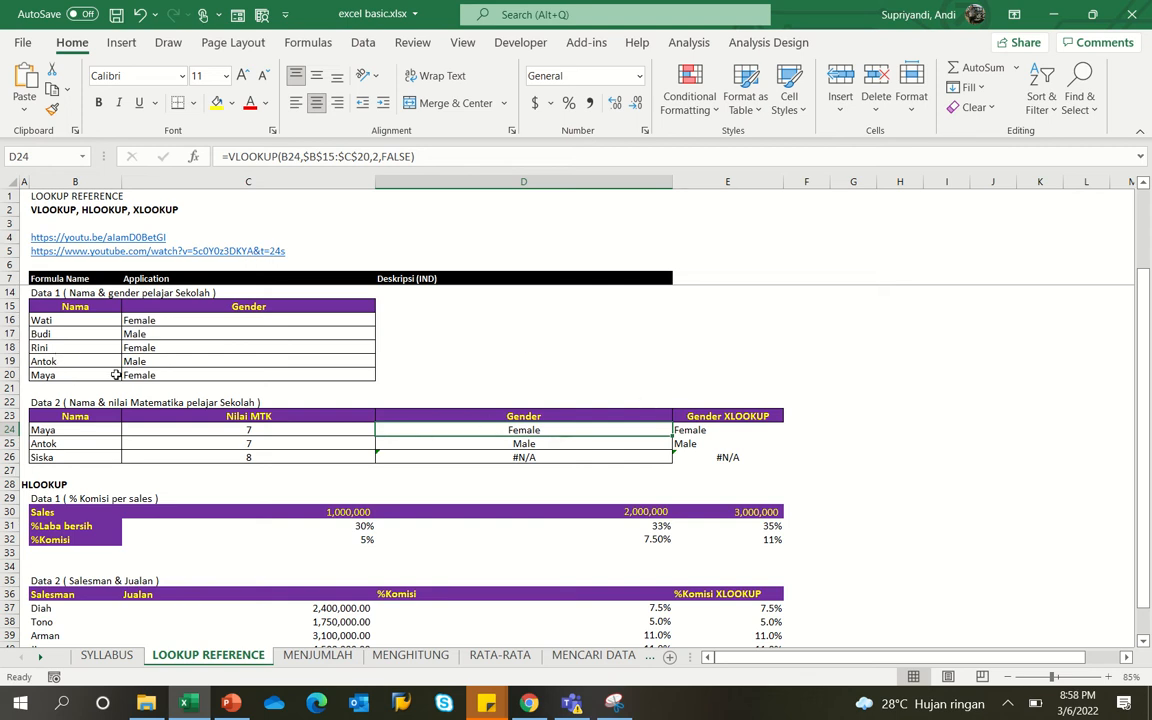
- Compare the VLOOKUP gender results in D24 through D26 with the matching rows of the Data 1 table B15:C20
left_click(75, 377)
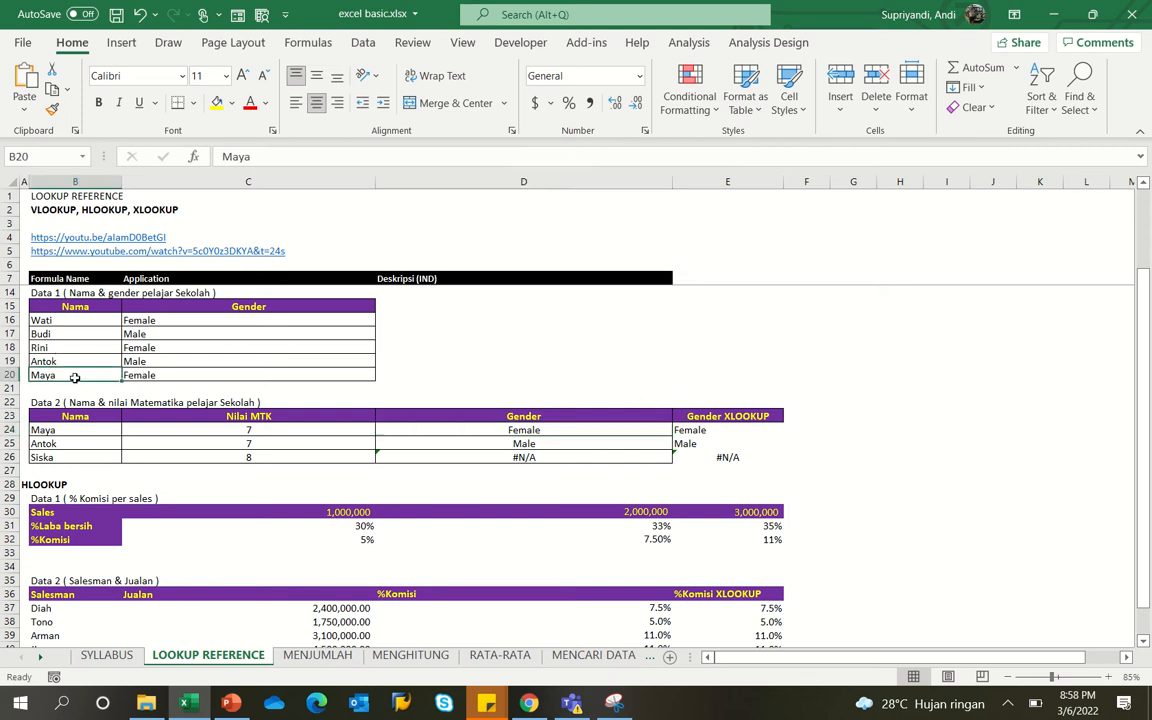
key("Right")
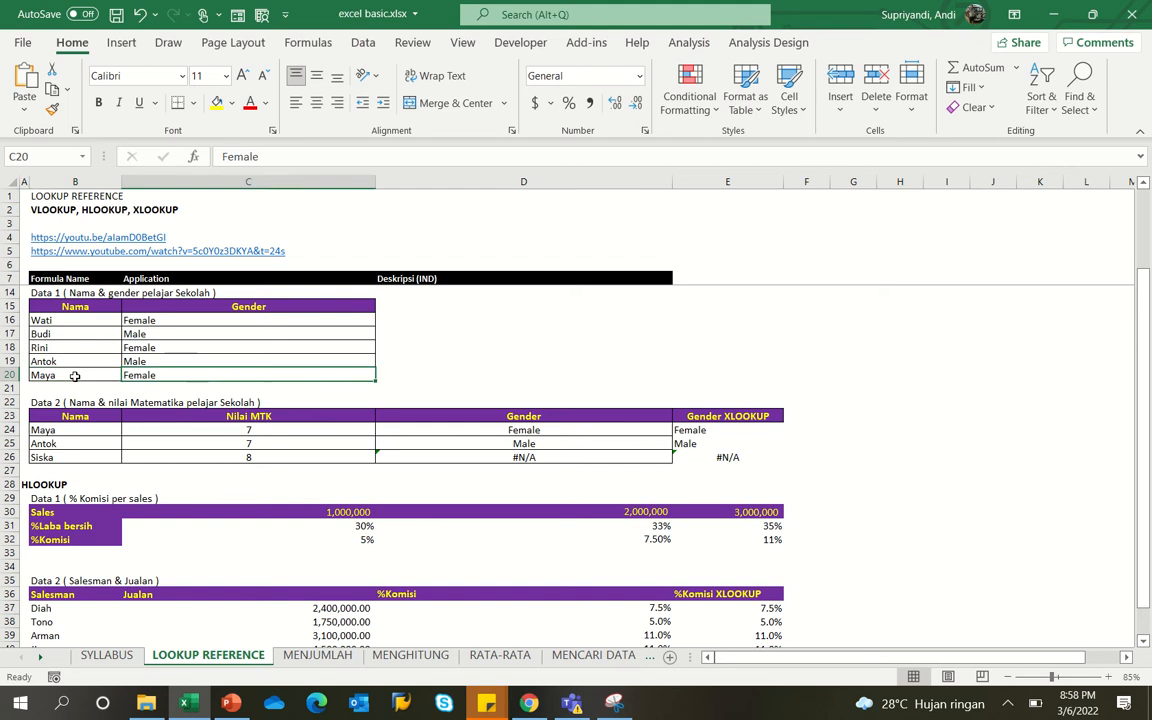
left_click(557, 432)
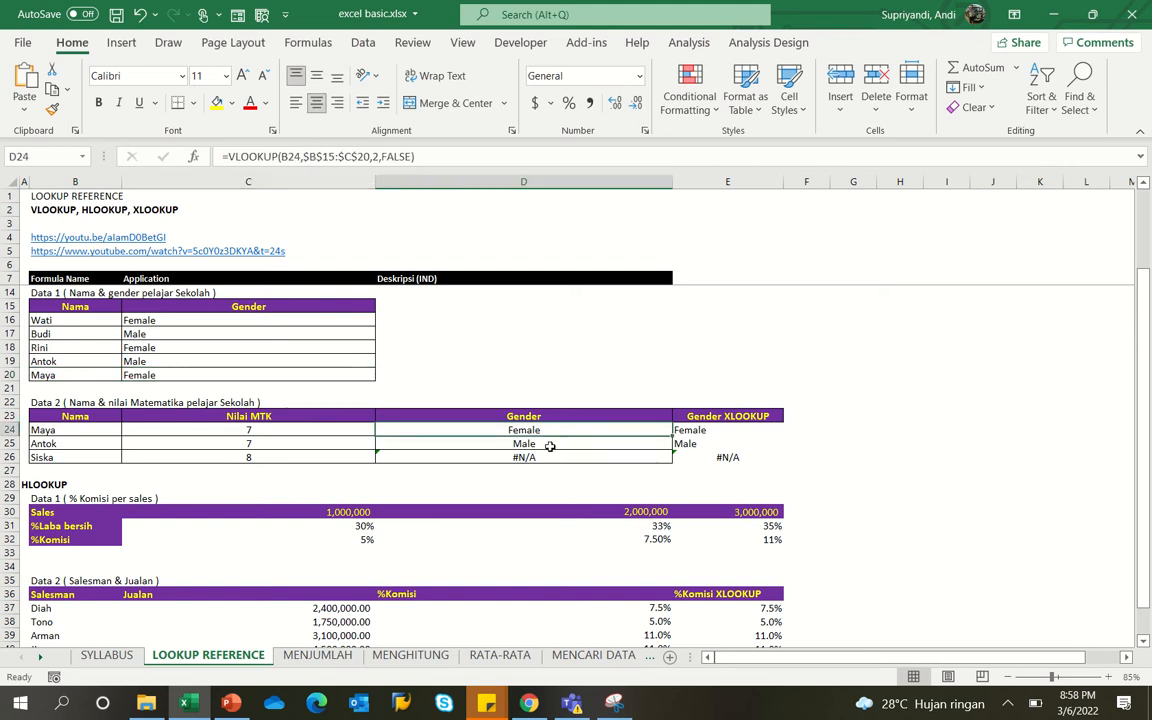
left_click(550, 446)
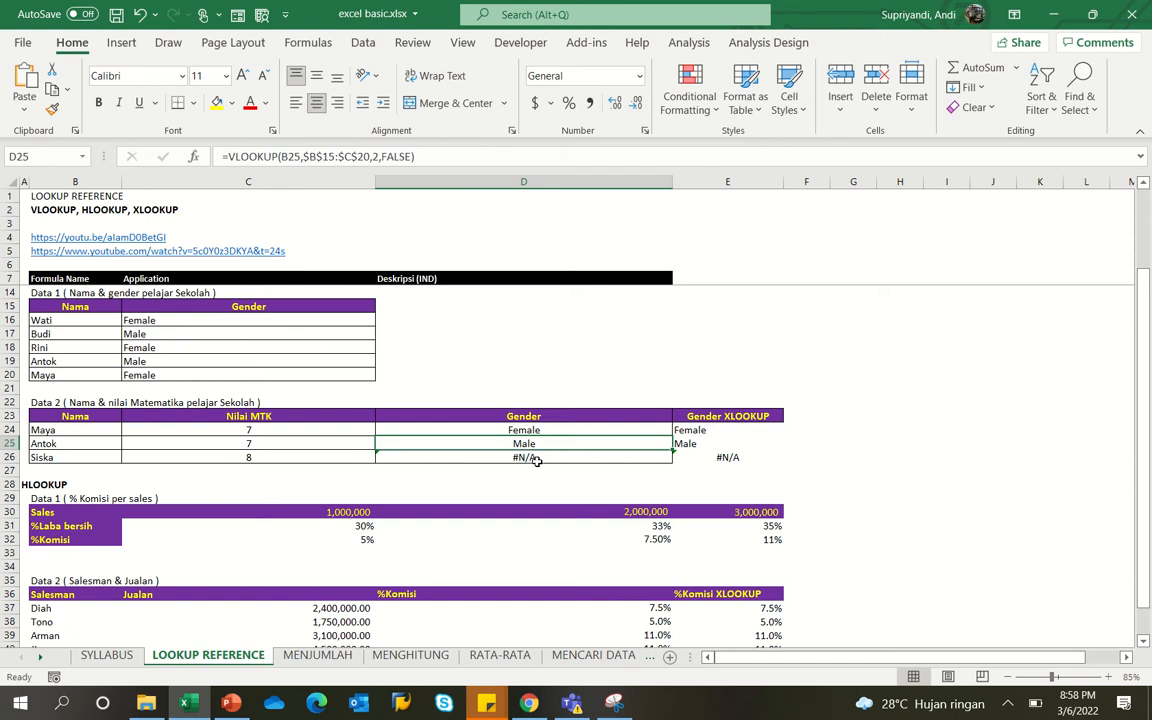
left_click(537, 461)
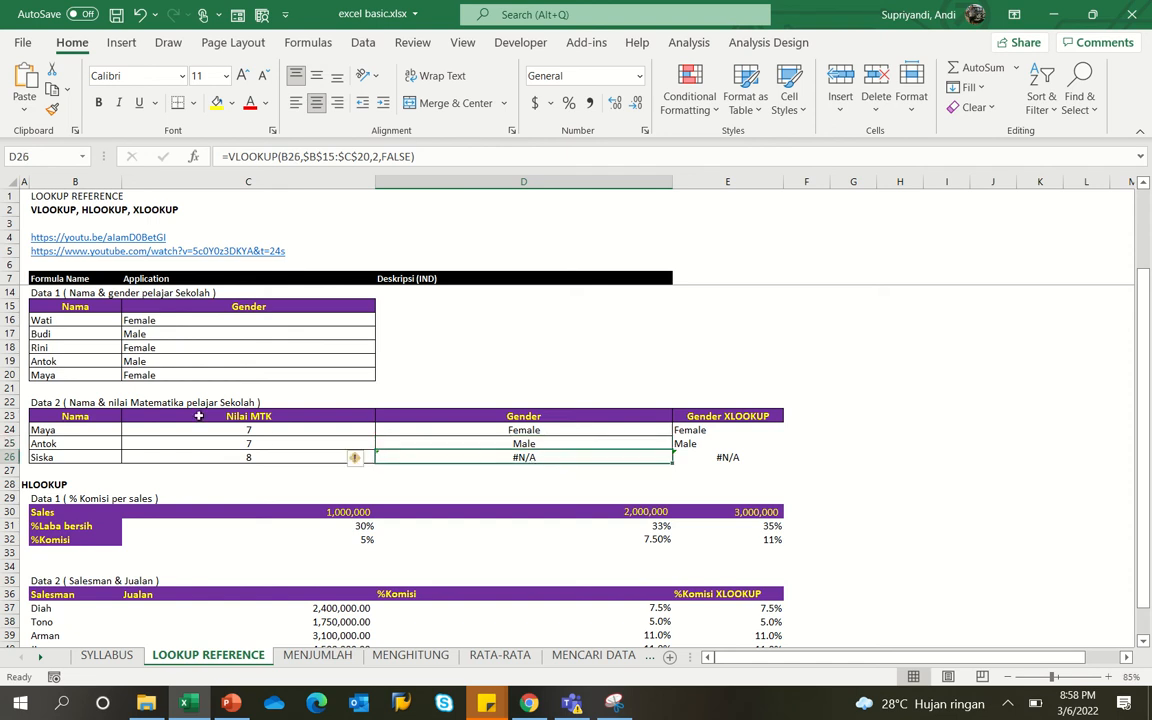
left_click_drag(62, 306, 350, 376)
left_click(493, 462)
- Examine the HLOOKUP example's commission-per-sales table and the salesman and sales columns of its Data 2 table
scroll(480, 550, "down", 1)
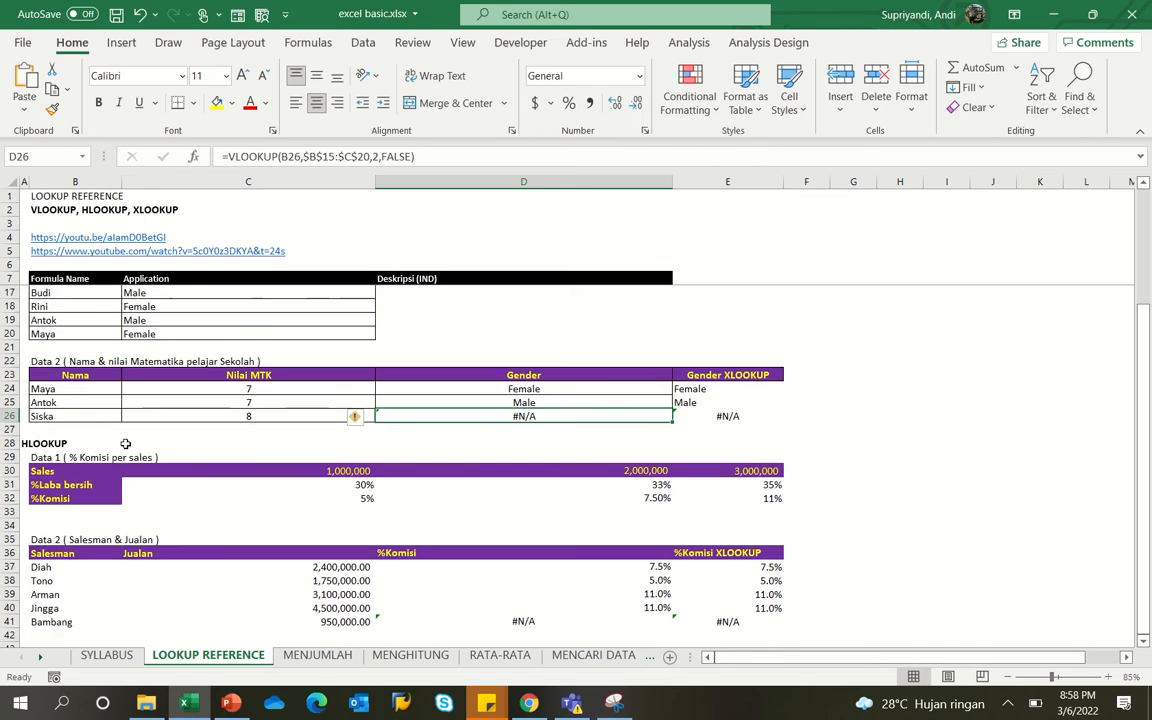
left_click_drag(53, 459, 771, 513)
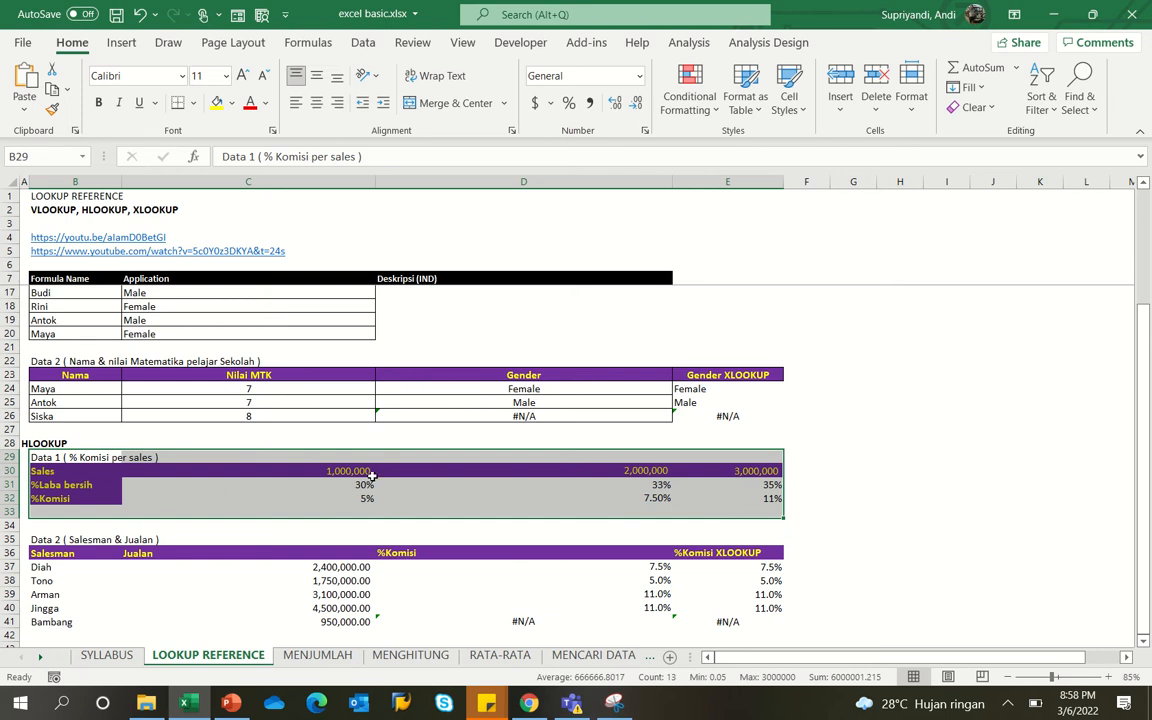
scroll(368, 503, "down", 1)
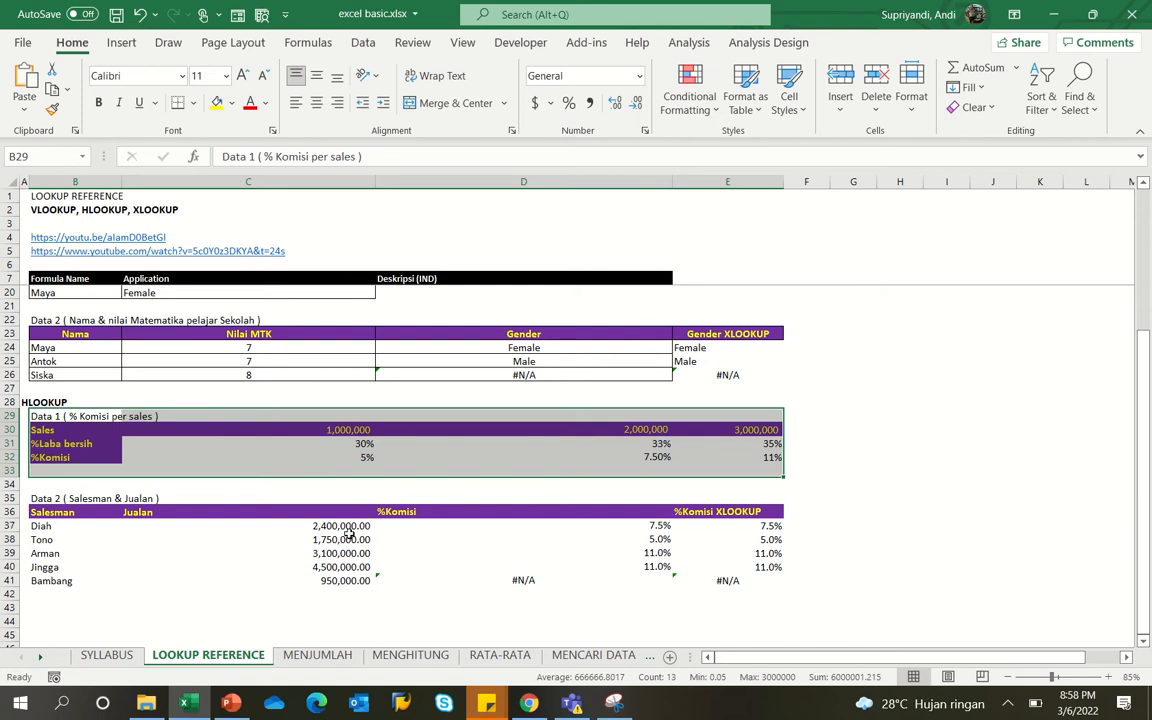
left_click_drag(37, 512, 40, 581)
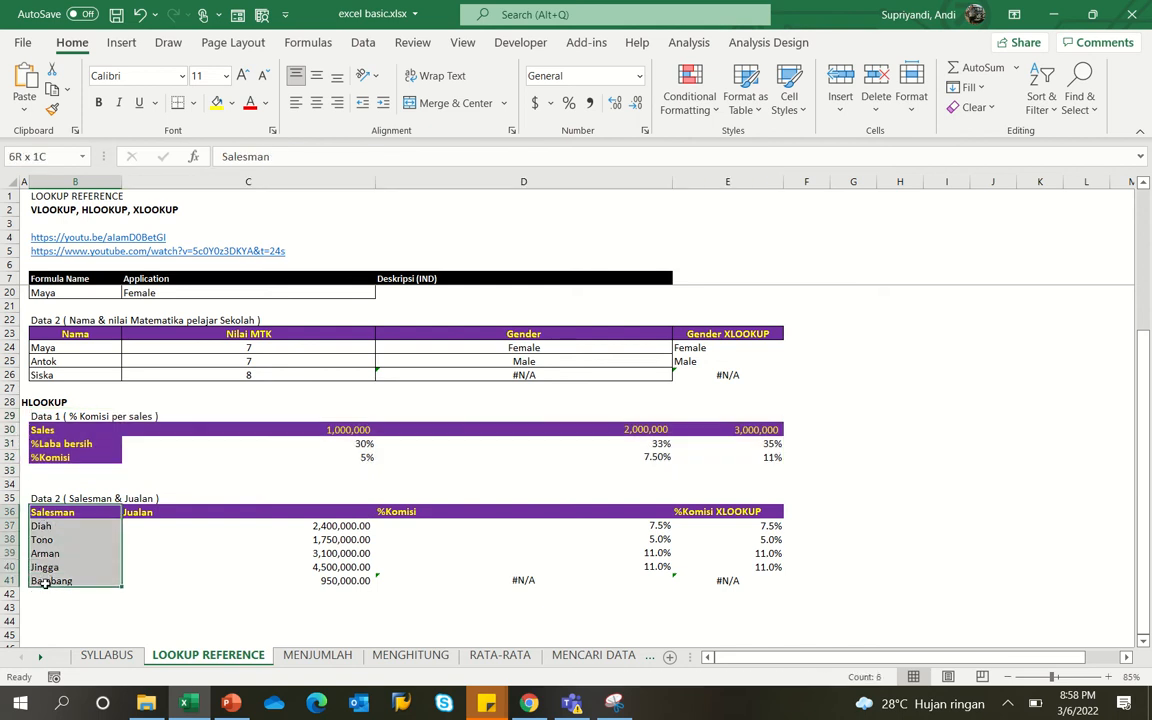
left_click_drag(336, 521, 323, 581)
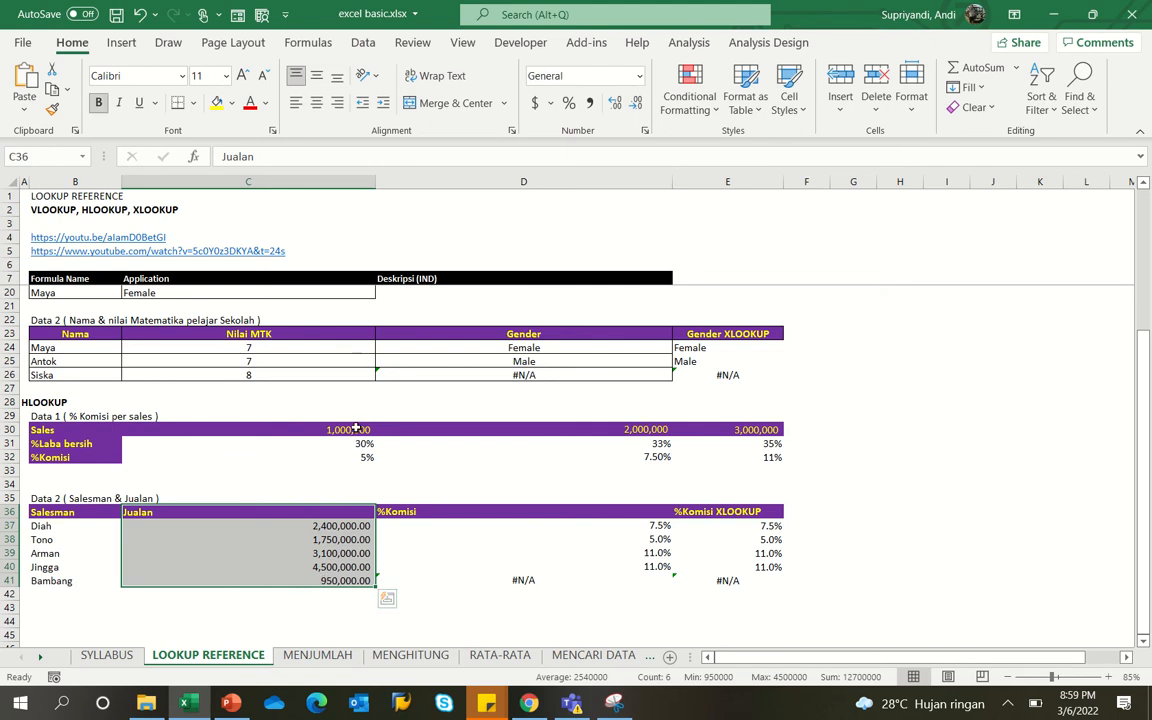
left_click_drag(355, 428, 350, 443)
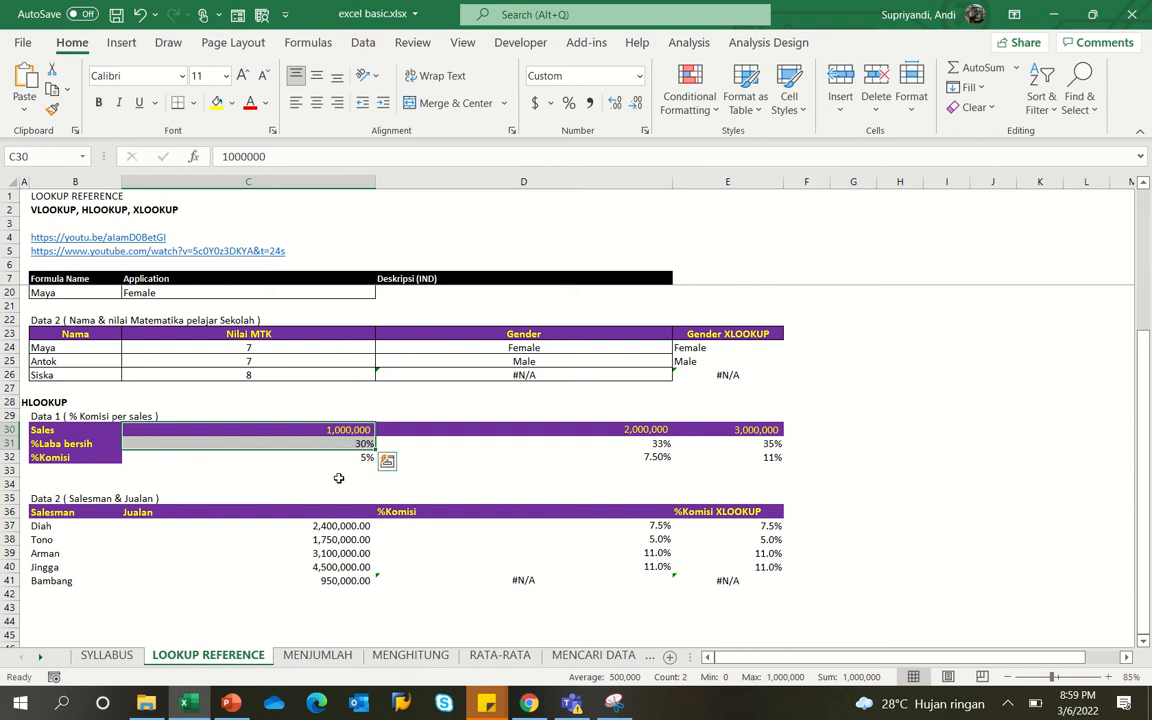
- Examine the HLOOKUP formula in D37 argument by argument: lookup value, table array, row index and range lookup
left_click(630, 526)
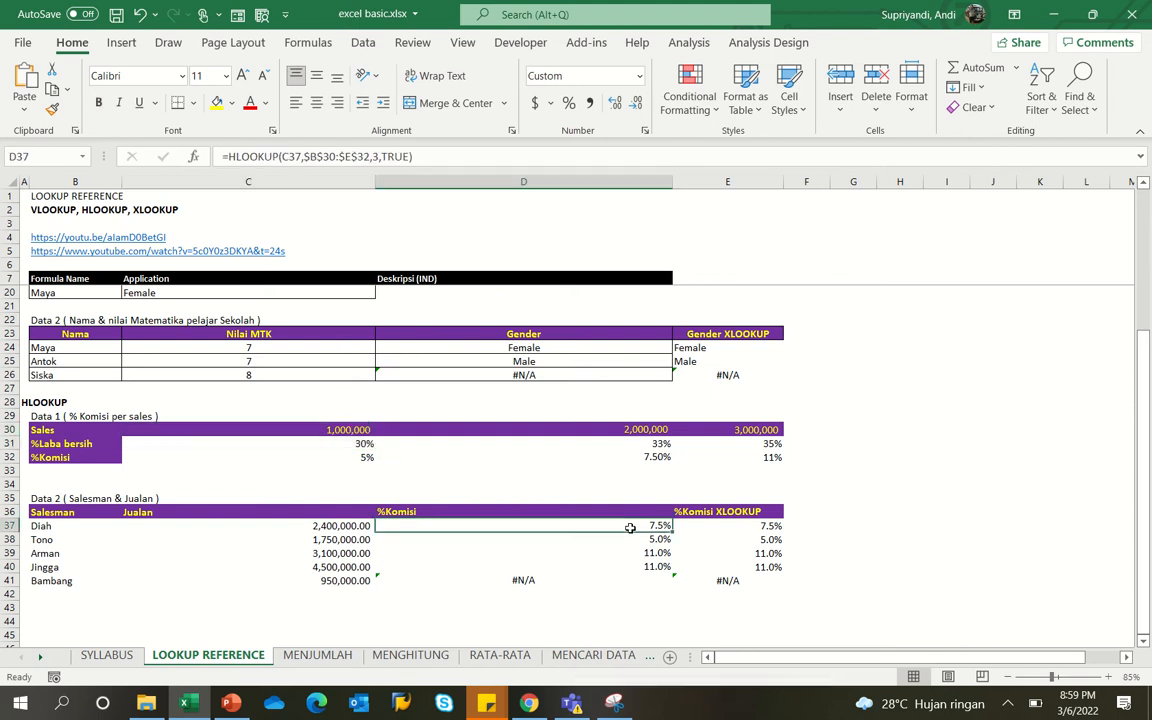
left_click(244, 158)
key("Right")
key("Right")
key("Right")
key("Right")
key("Right")
key("Right")
key("Right")
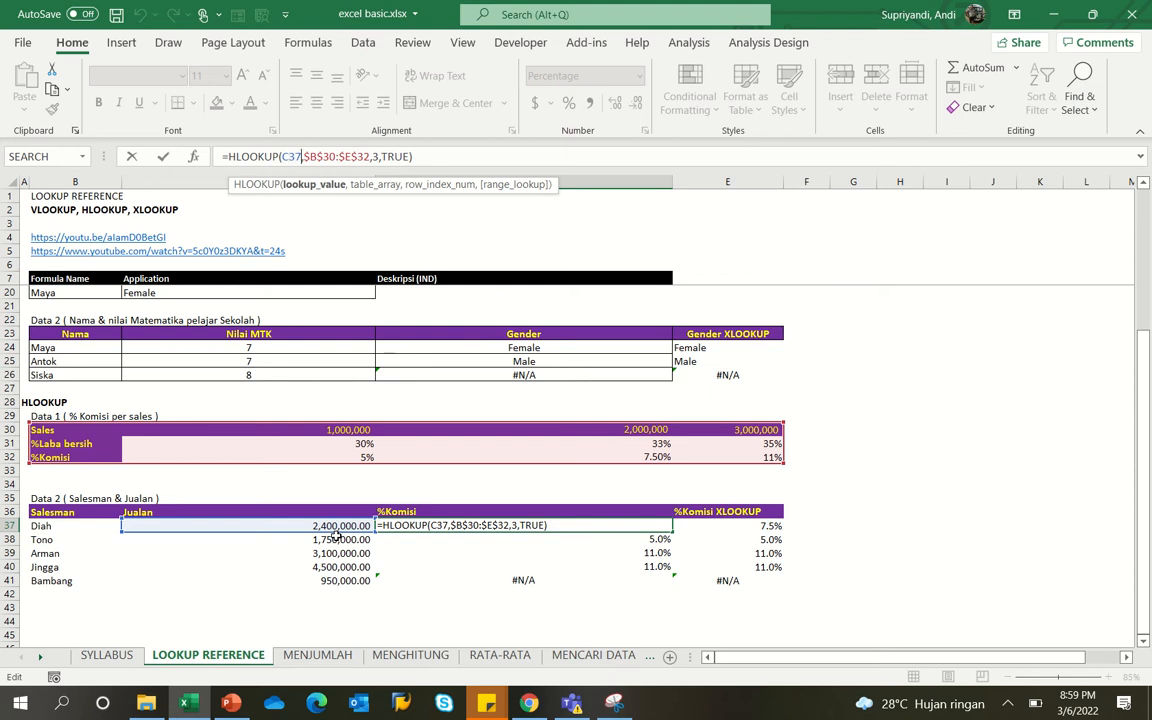
key("Right")
key("Right")
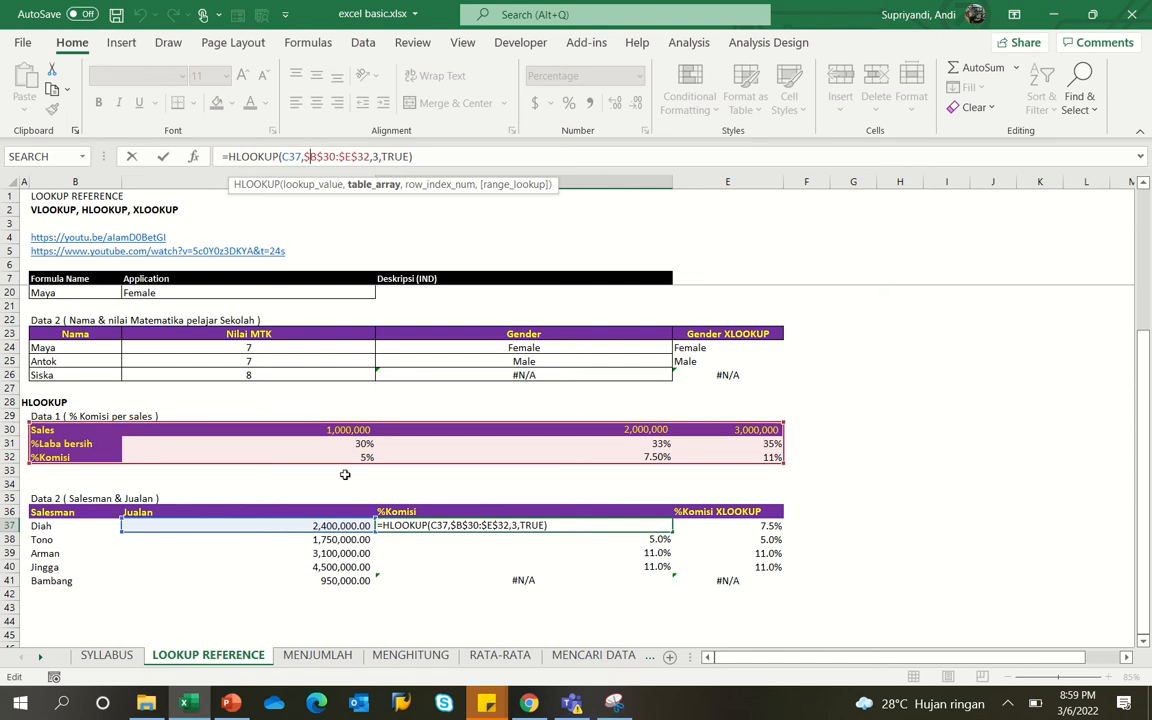
key("Right")
key("Right")
key("Right")
key("Right")
key("Right")
key("Right")
key("Right")
key("Right")
key("Right")
key("Right")
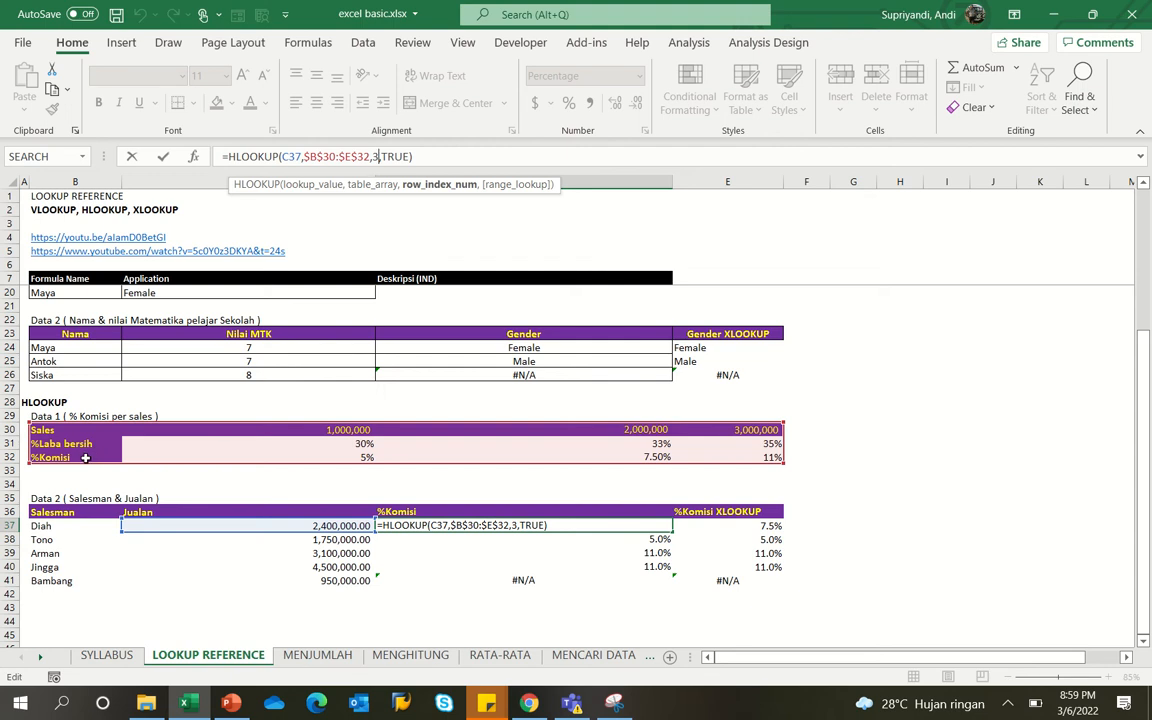
key("Right")
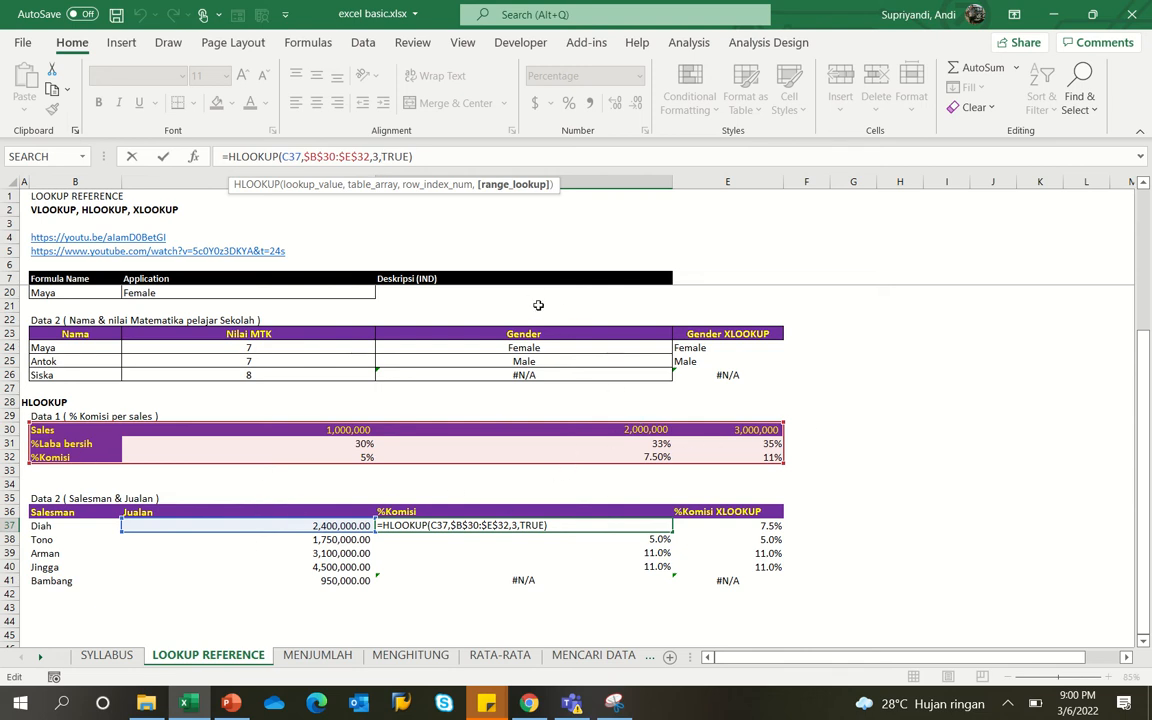
key("ctrl+Return")
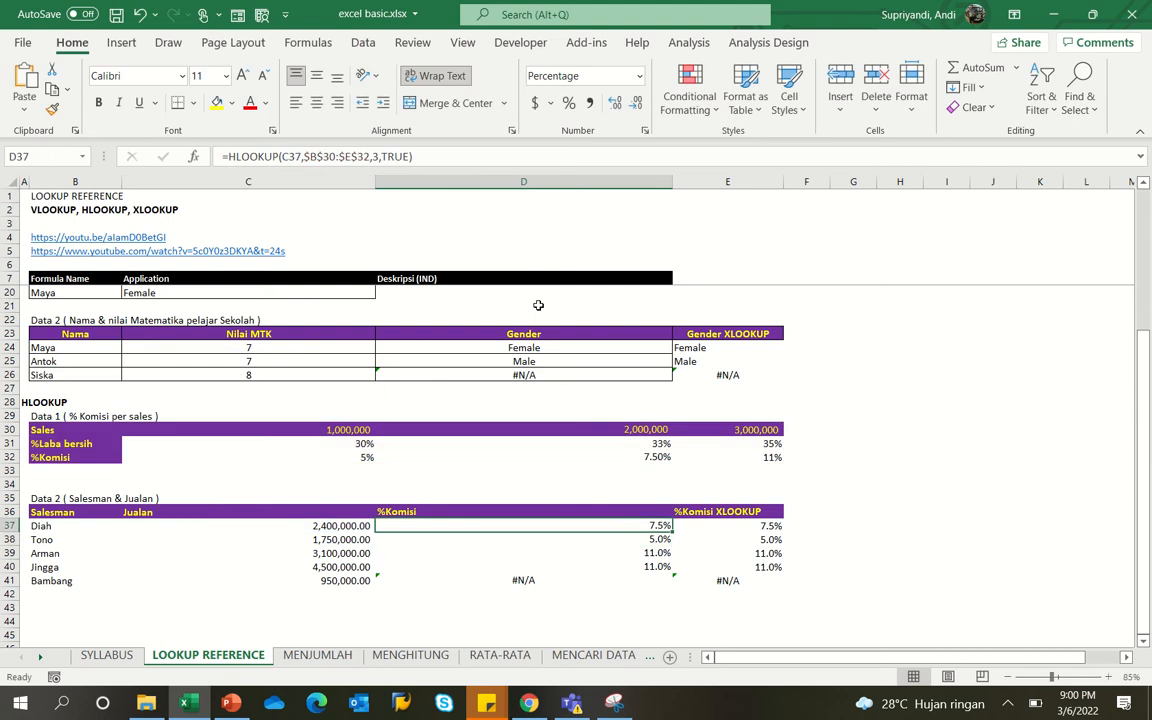
- Try FALSE as the range lookup argument of the HLOOKUP formula in D37, and restore the original TRUE
key("F2")
key("Escape")
left_click(385, 156)
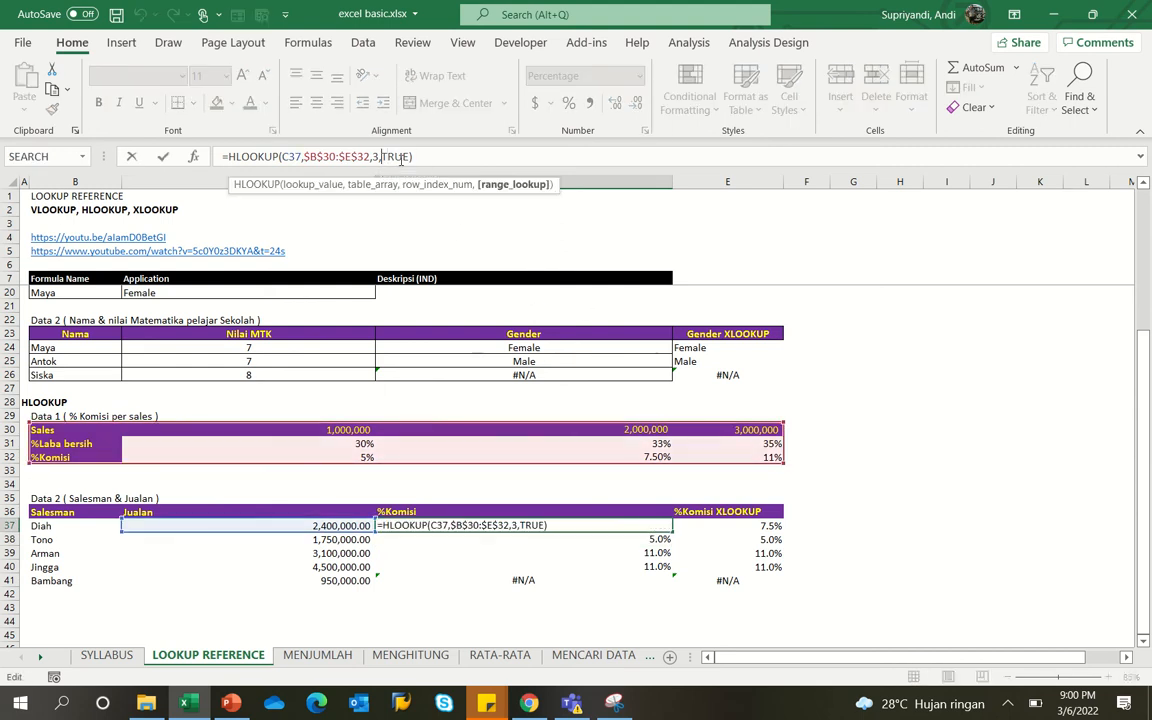
left_click_drag(382, 157, 401, 160)
type("false")
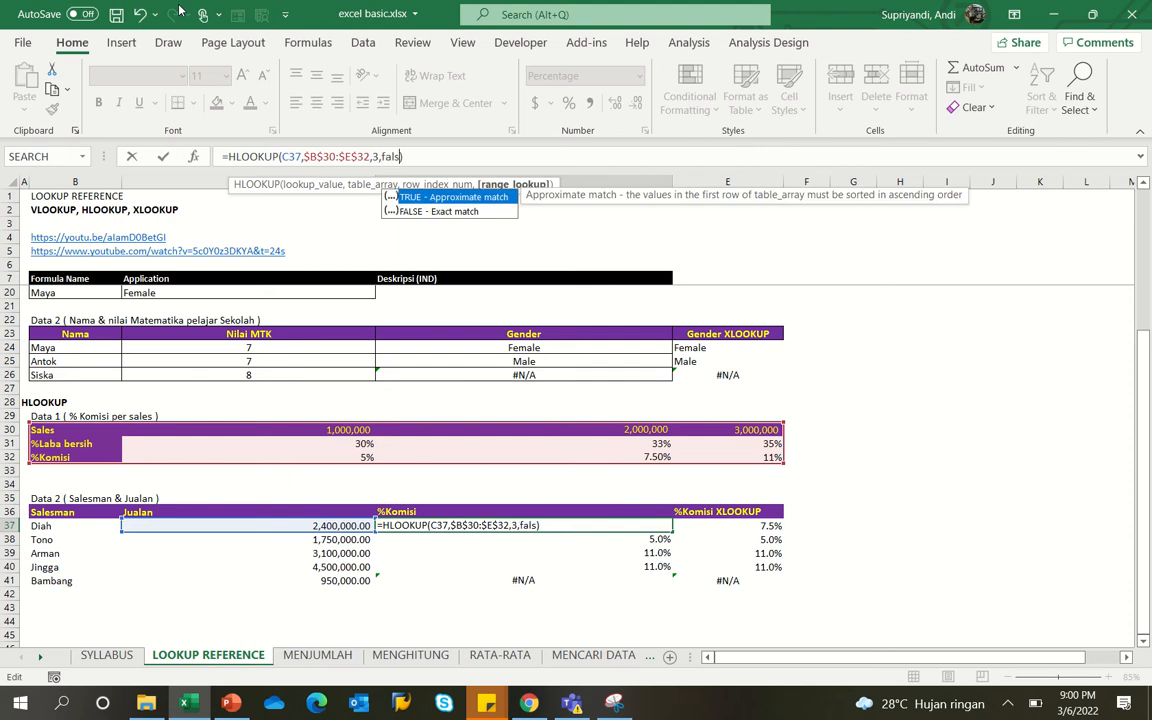
key("Return")
key("Up")
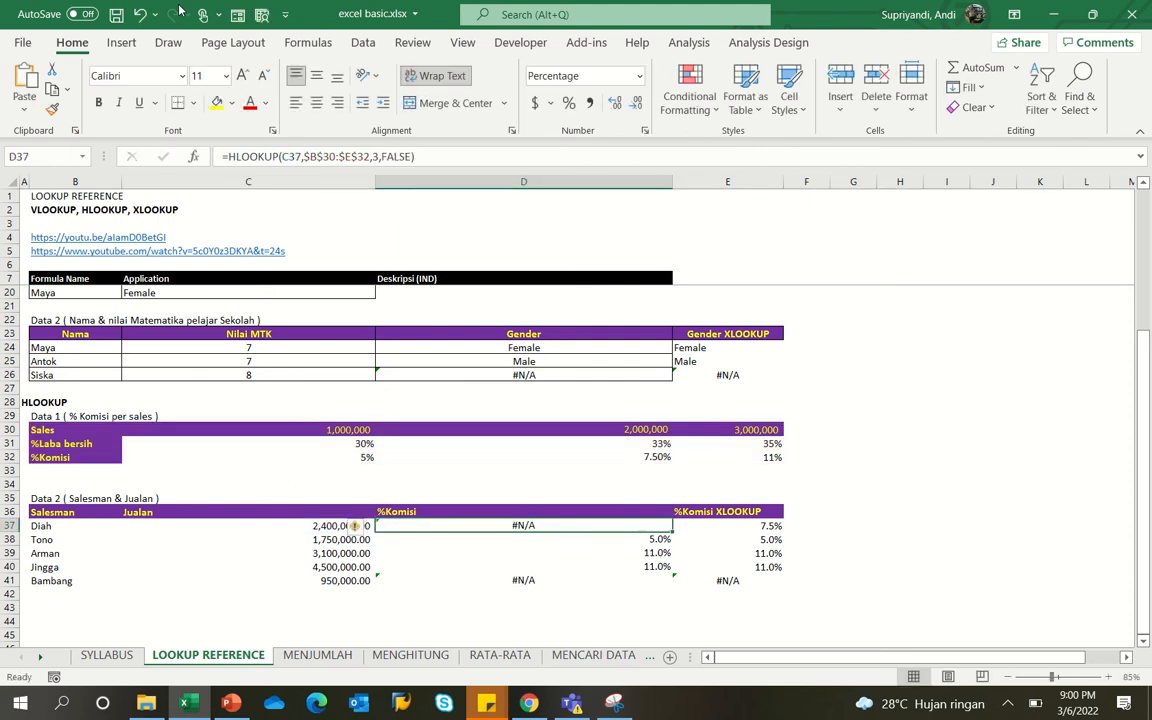
key("Left")
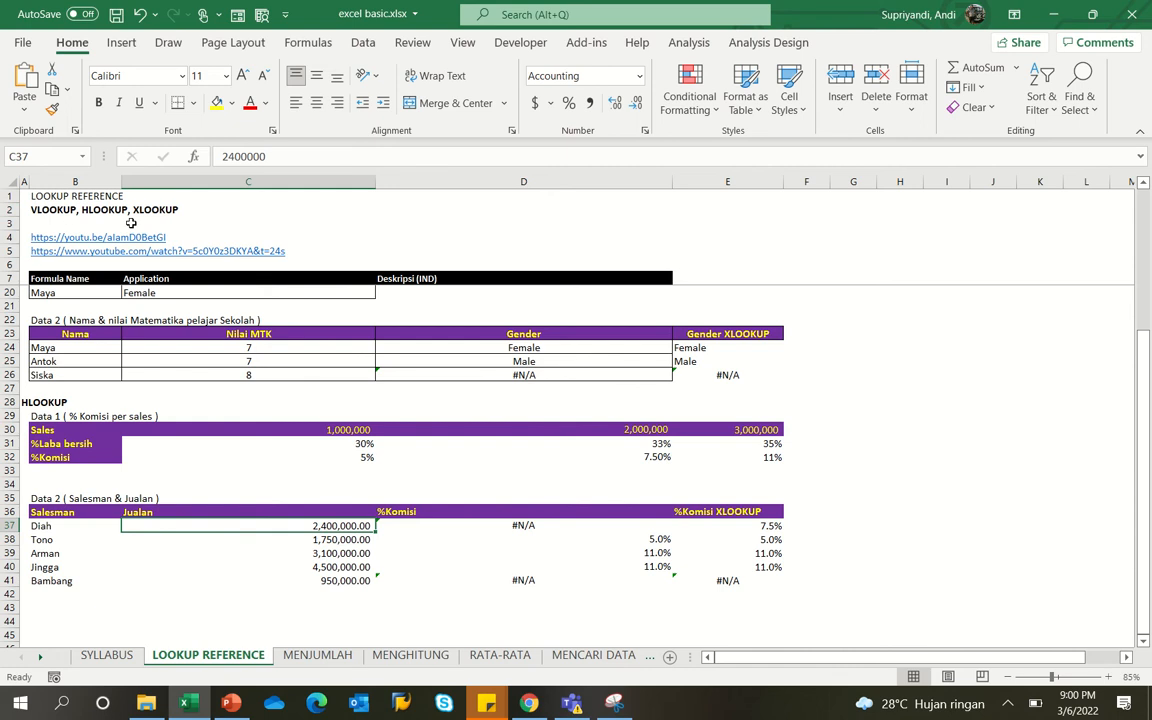
key("Right")
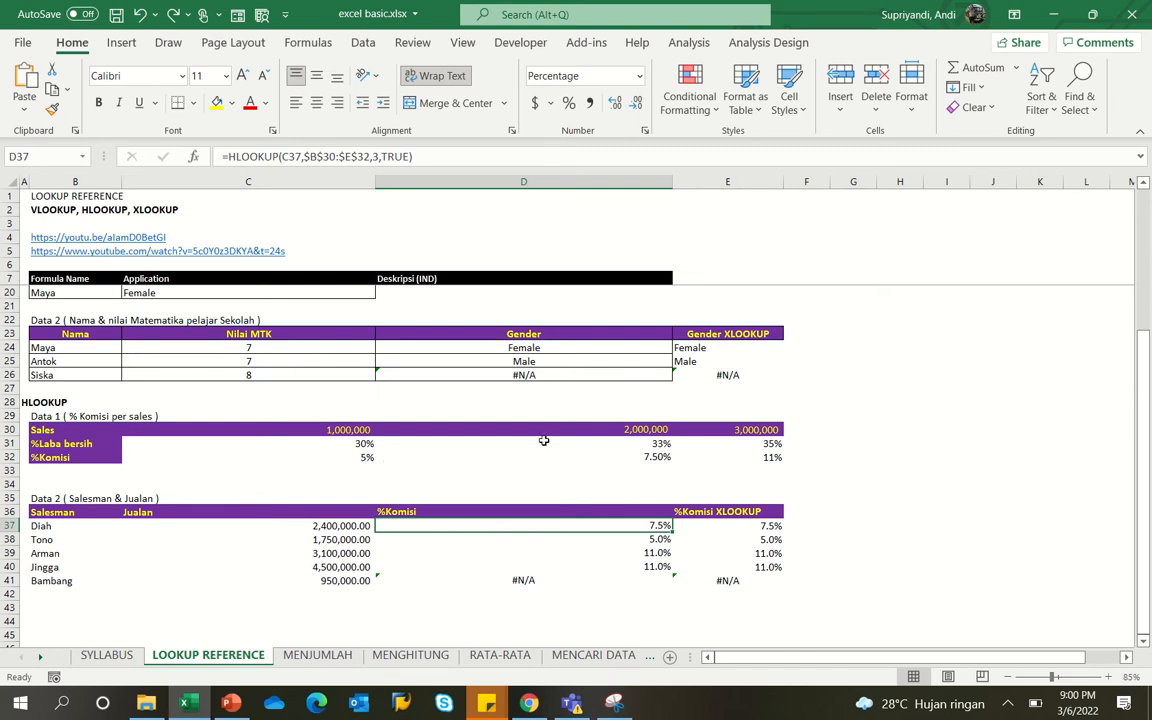
left_click(327, 430)
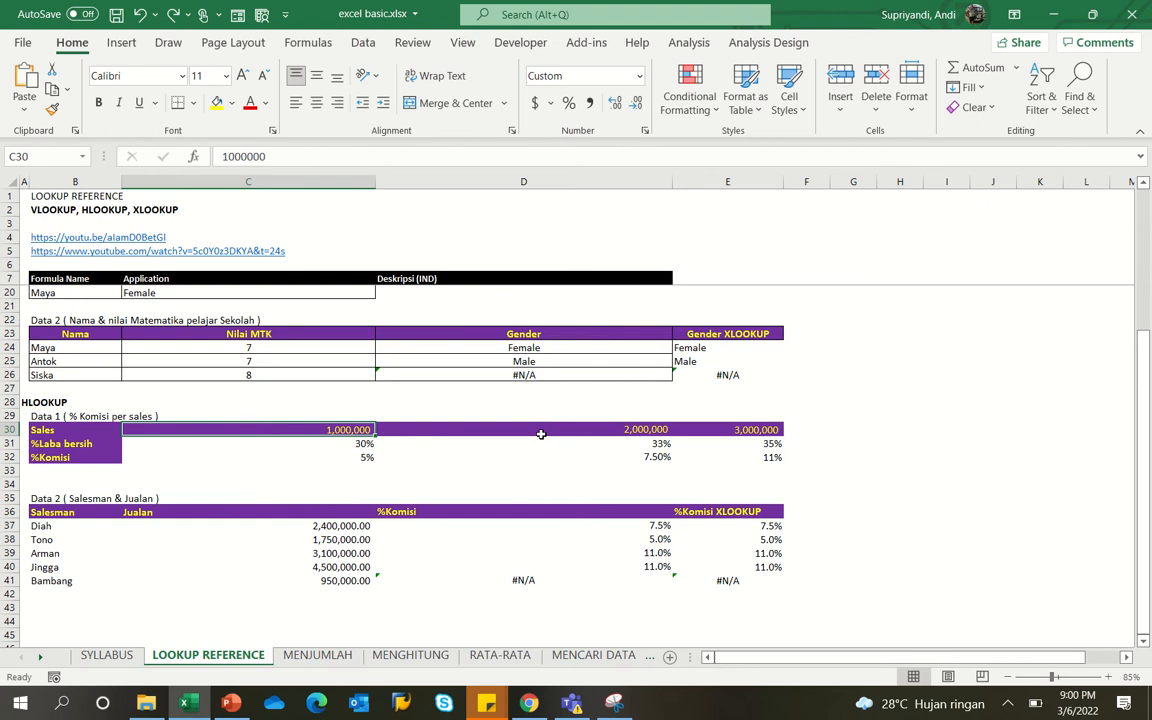
- Inspect the ranges referenced by the XLOOKUP formula in E25 of the Gender XLOOKUP column
scroll(540, 434, "up", 1)
scroll(540, 434, "up", 2)
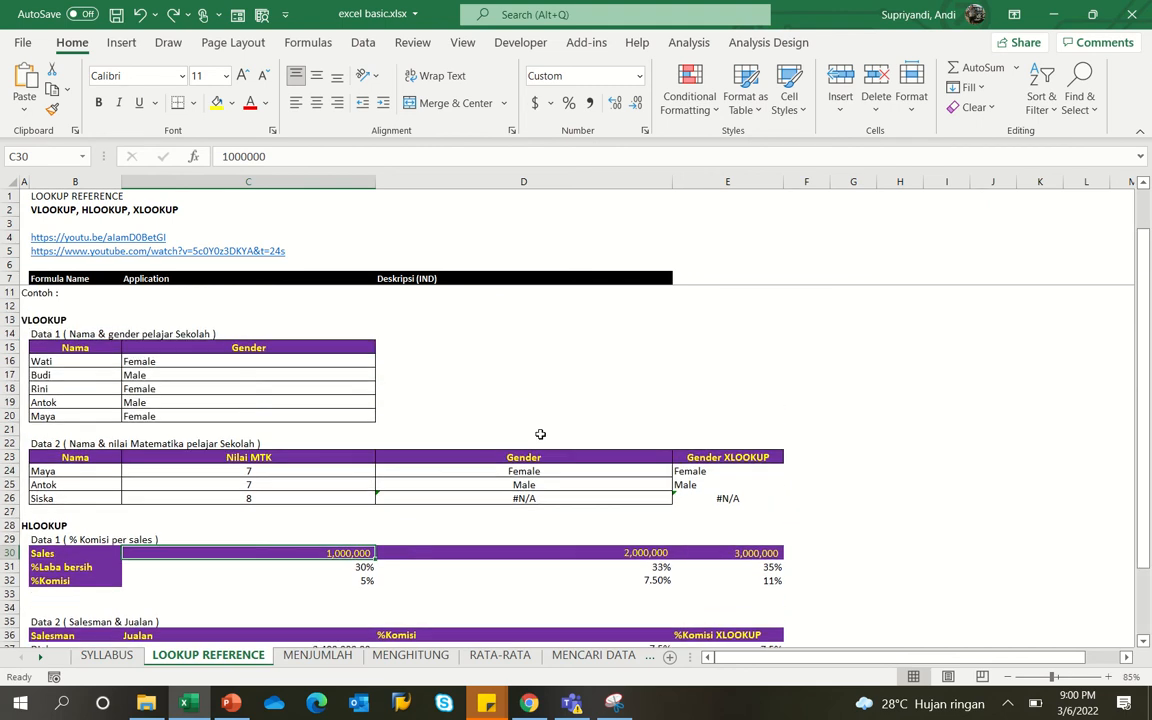
left_click(750, 484)
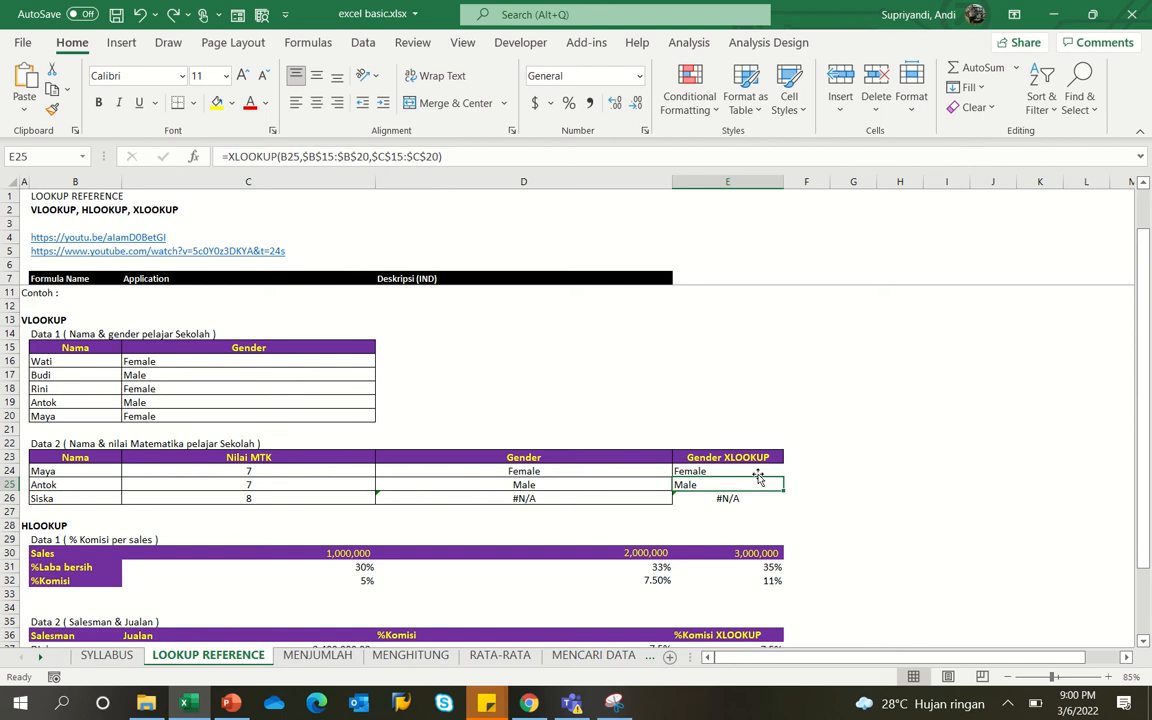
key("F2")
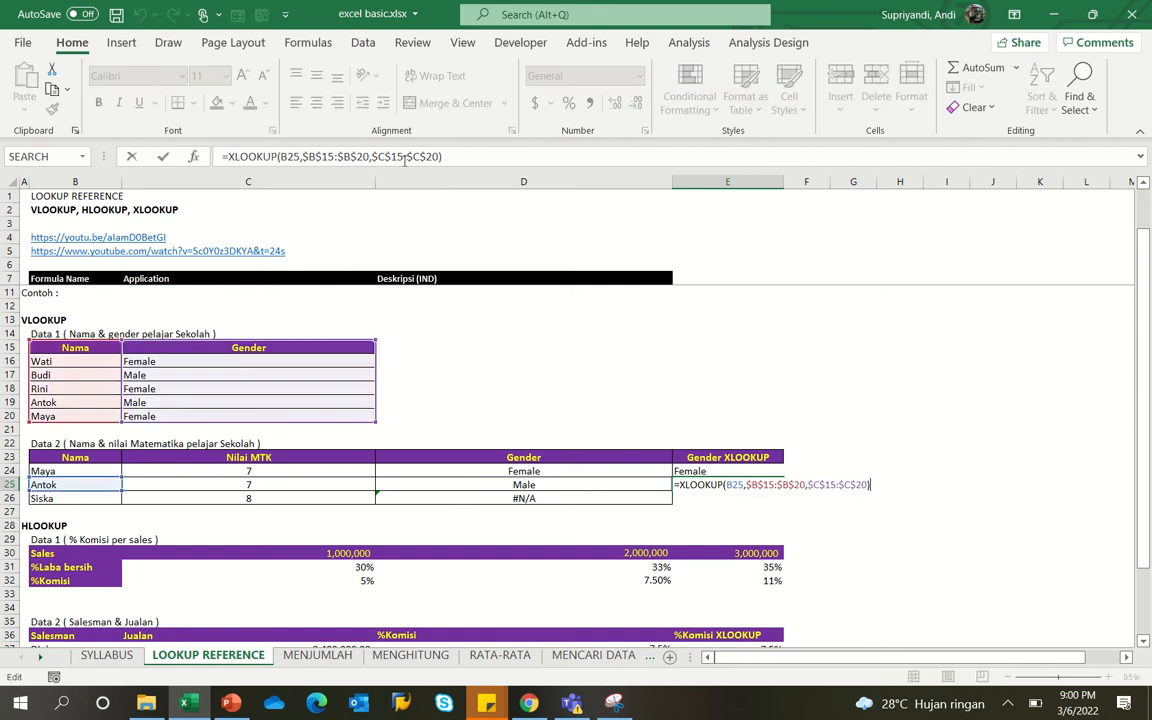
key("Escape")
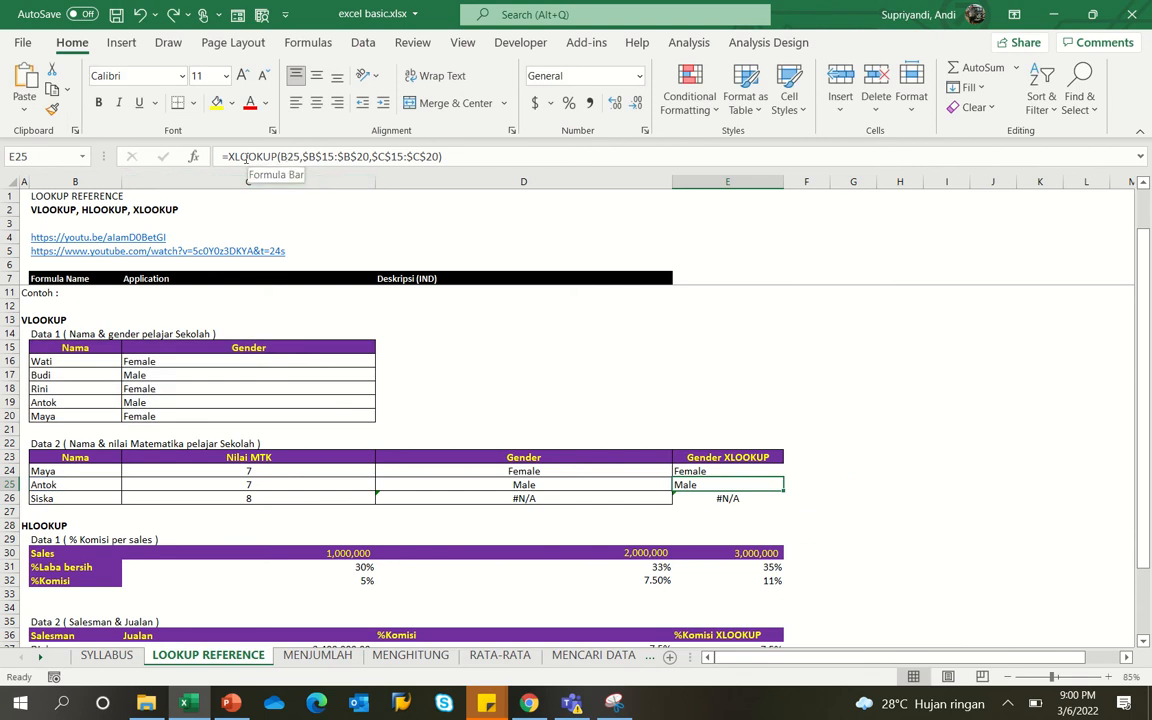
- Examine the XLOOKUP formula in E25 argument by argument: lookup value, lookup array and return array
left_click_drag(248, 158, 272, 158)
key("Left")
key("Right")
key("Right")
key("Right")
key("Right")
key("Right")
key("Right")
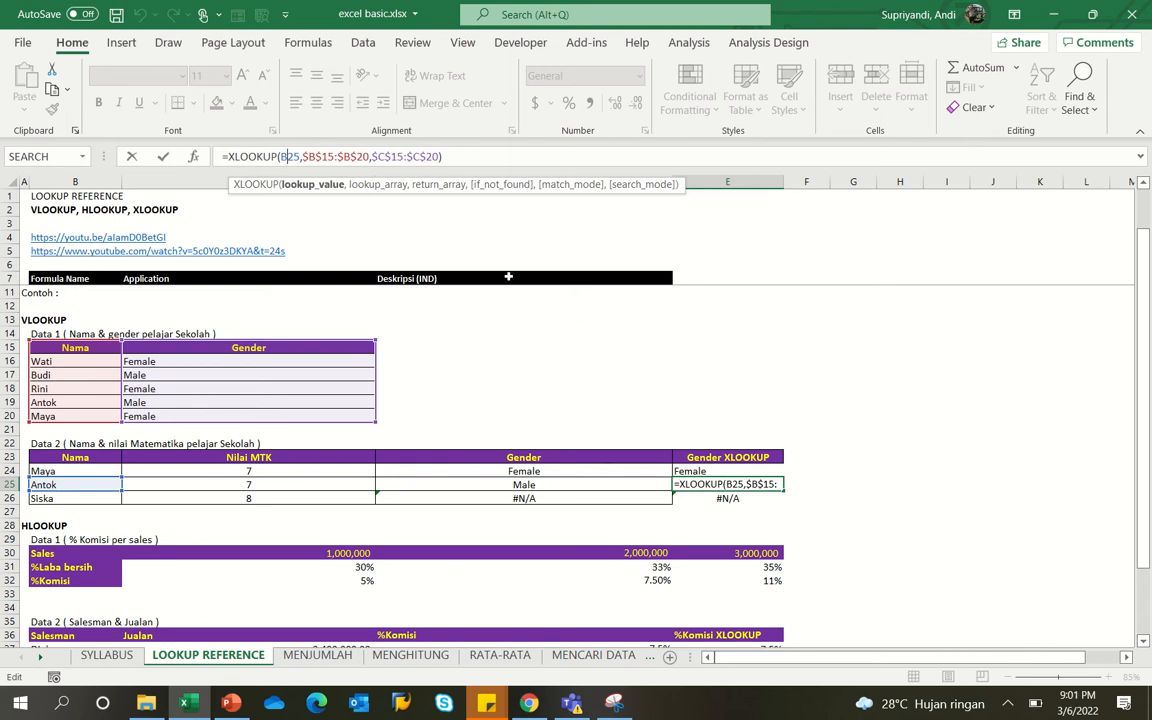
key("Right")
key("Right")
key("Right")
key("Right")
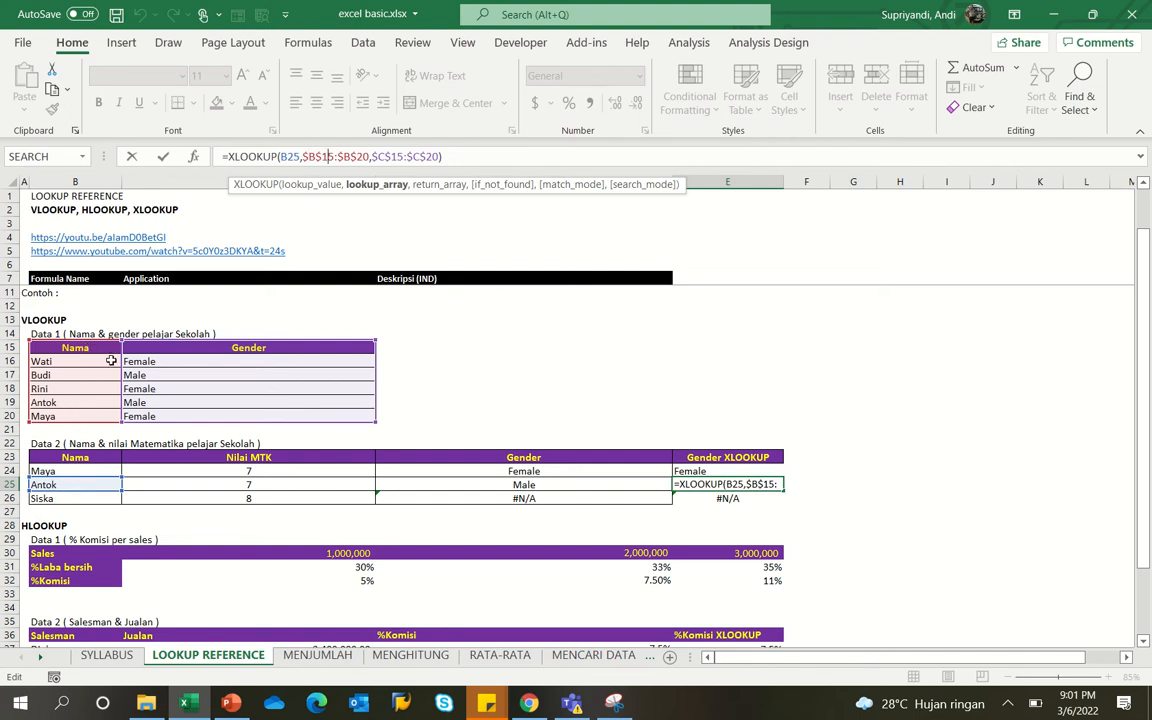
key("Right")
key("Right")
key("Right")
key("Right")
key("Right")
key("Right")
key("Right")
key("Right")
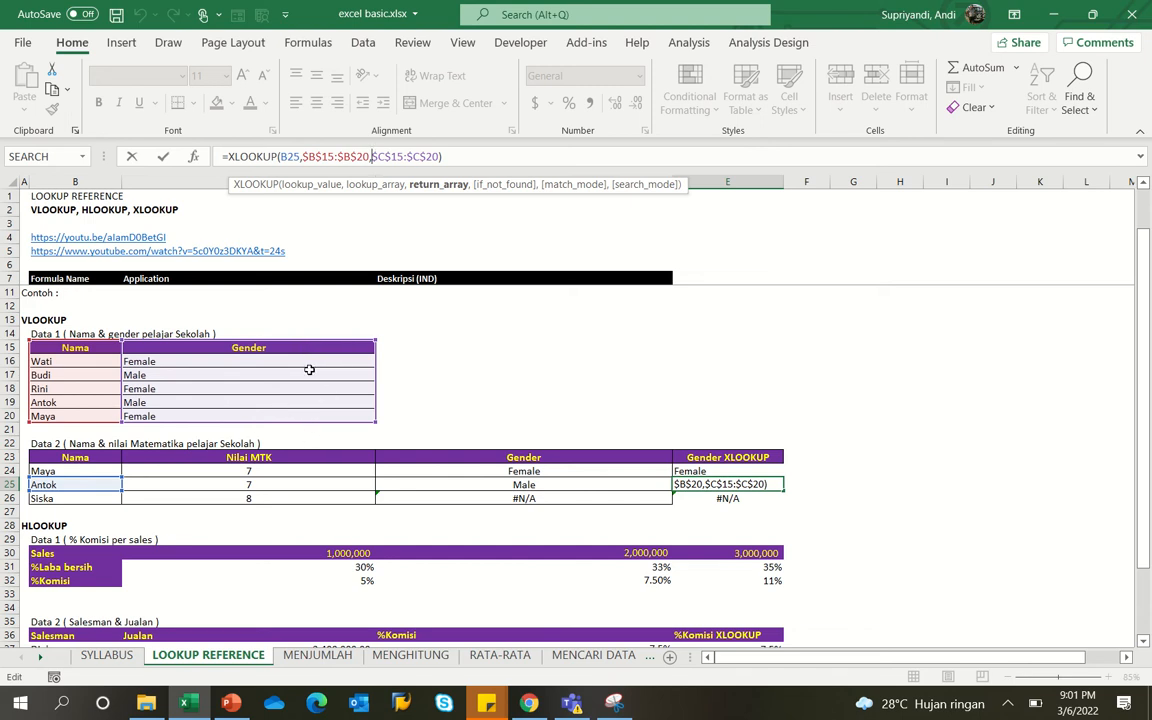
key("ctrl+Return")
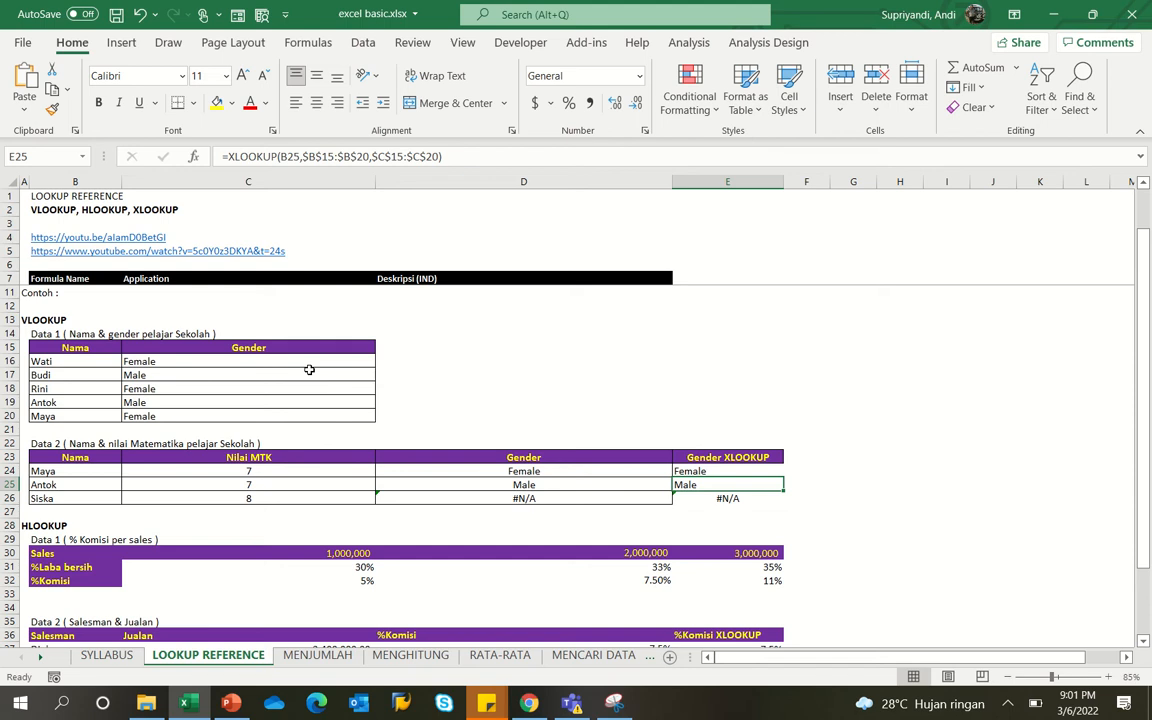
- Compare the XLOOKUP references and results in E25 and E26 with the name and gender columns of Data 1
key("F2")
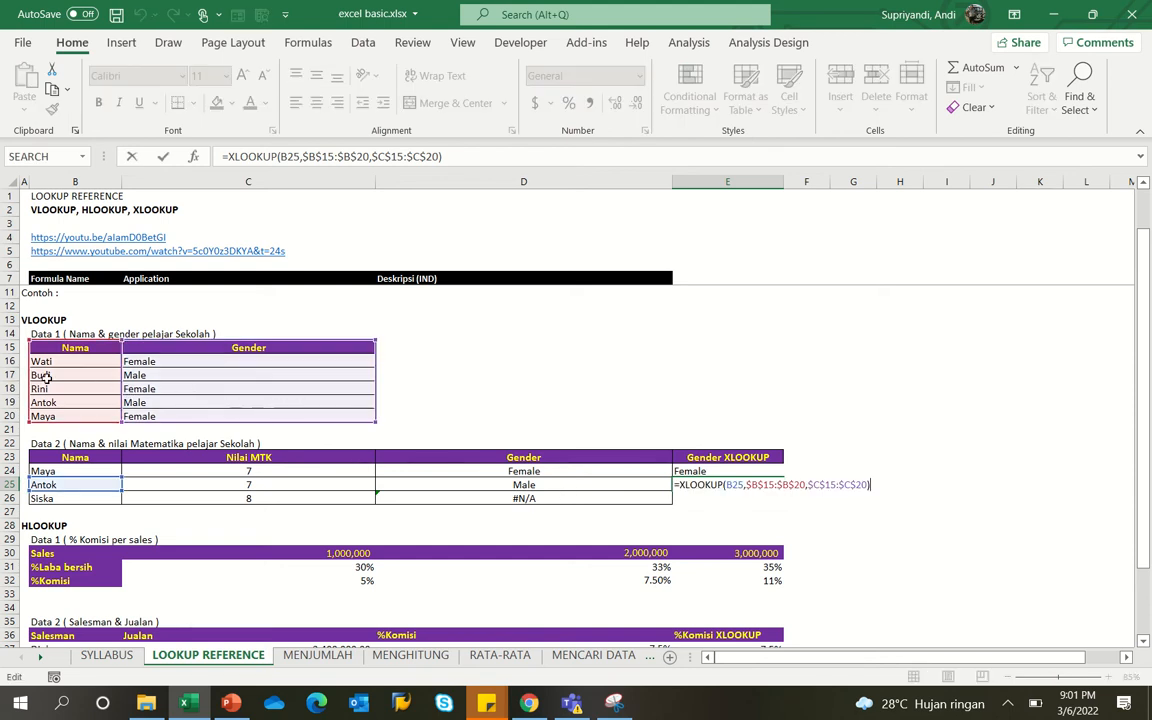
key("ctrl+Return")
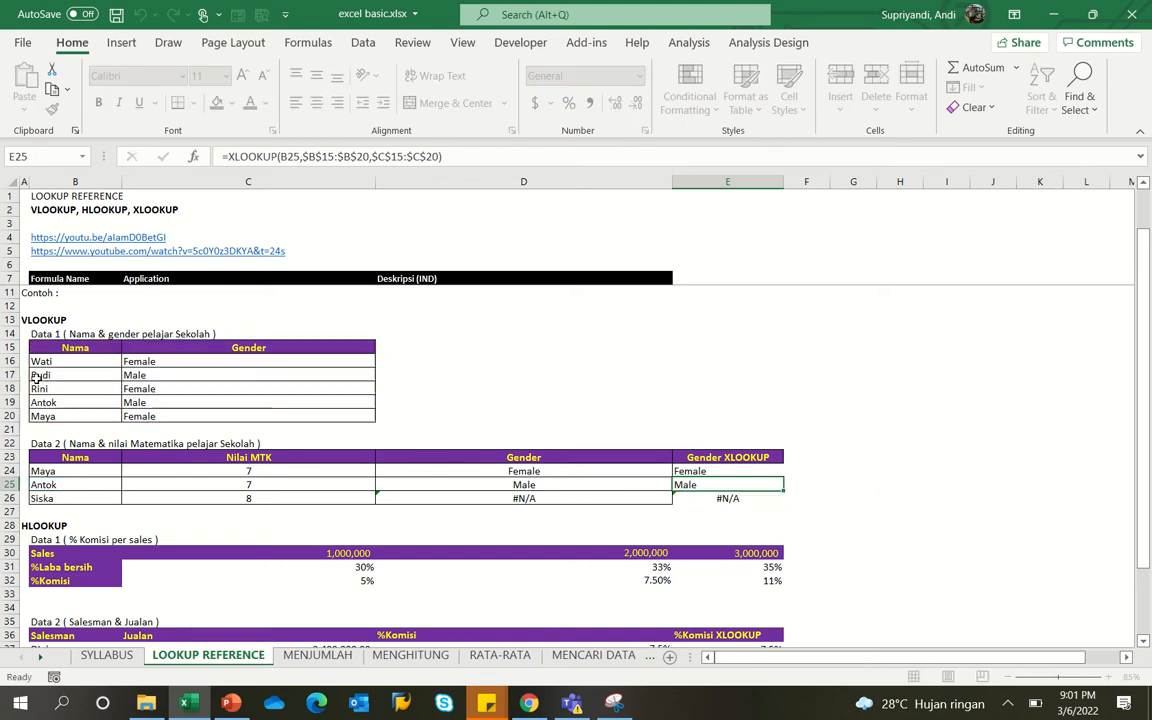
left_click(65, 374)
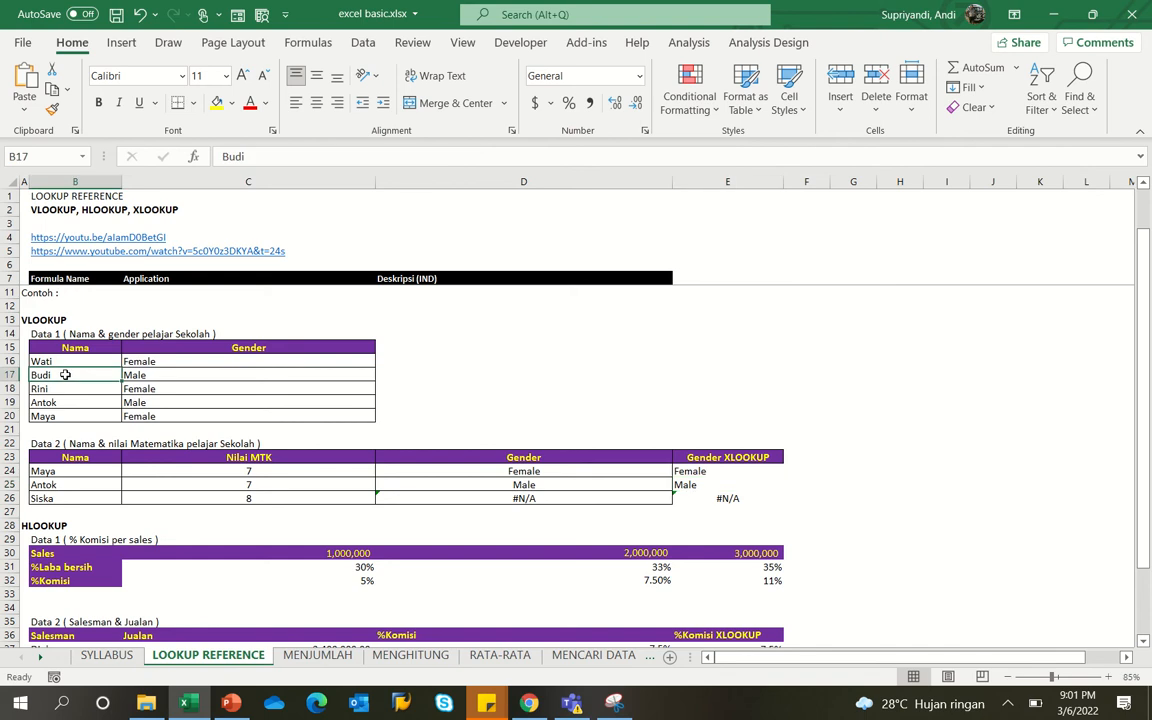
left_click(186, 387)
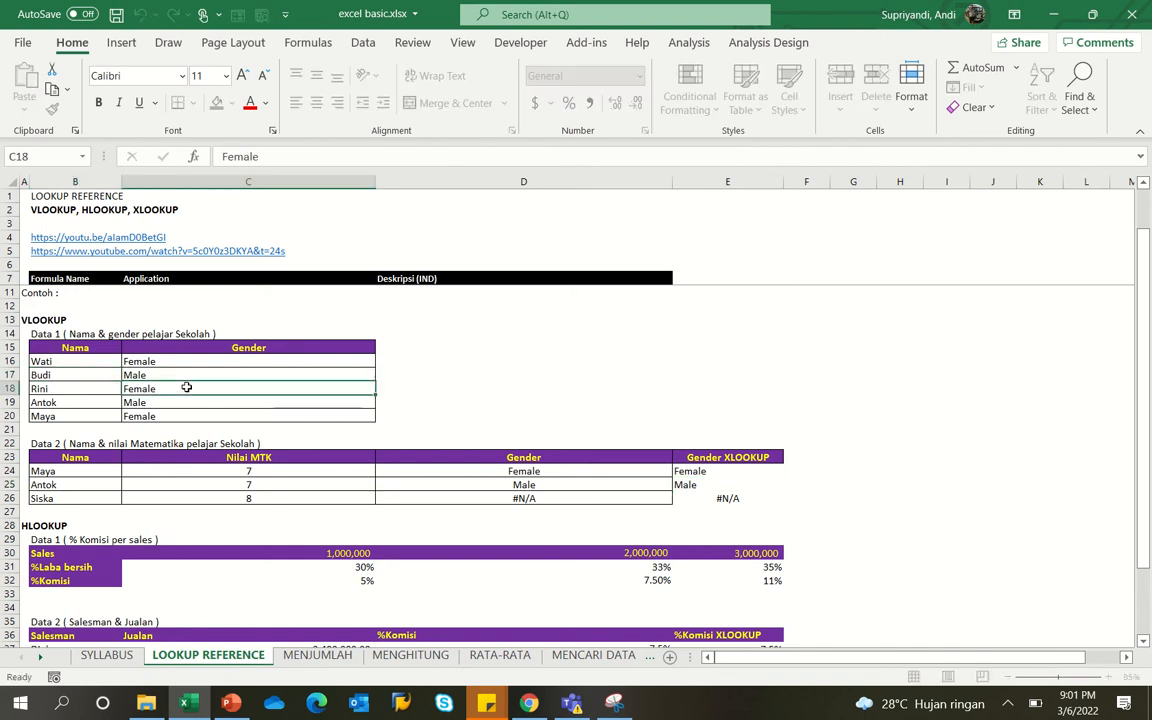
left_click(735, 497)
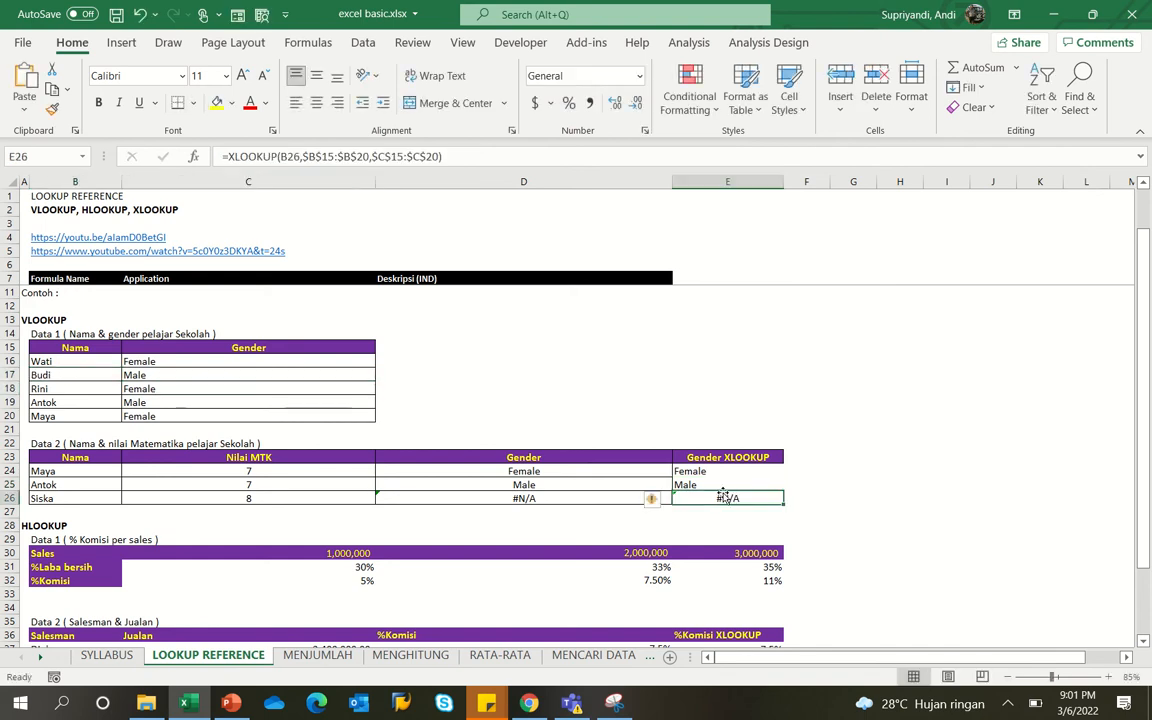
key("Up")
- Insert a column between Nama and Gender to compare how the VLOOKUP and XLOOKUP results react, and undo the insertion
left_click(196, 372)
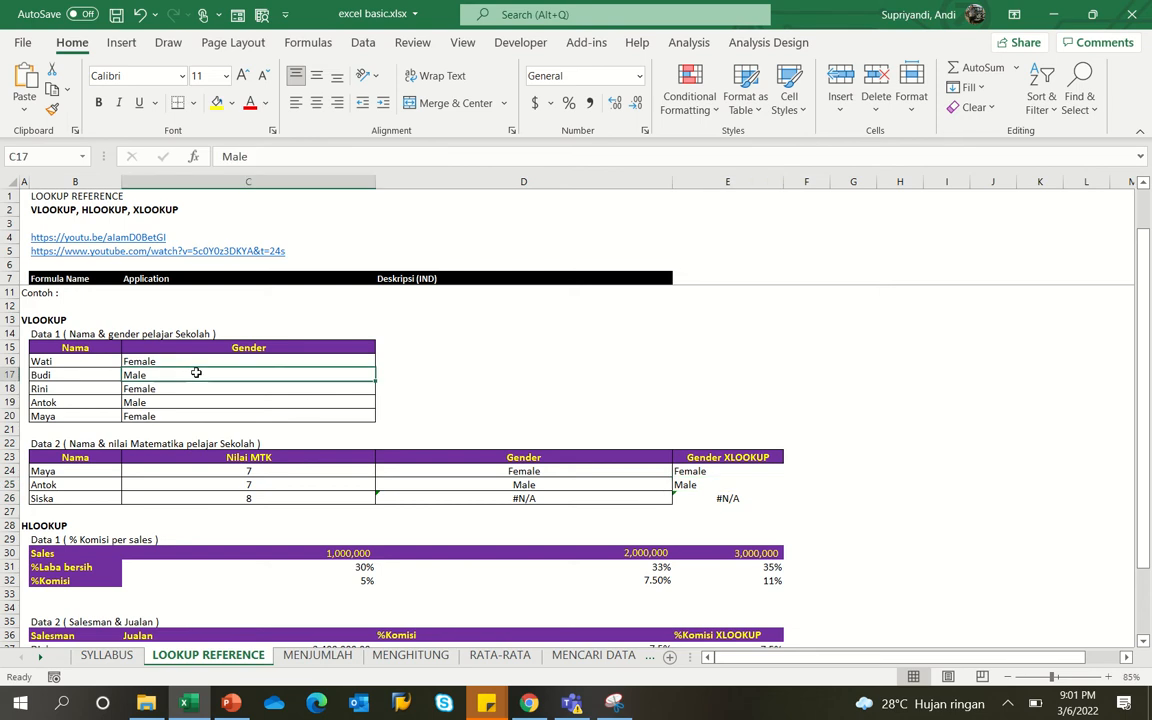
key("alt+i")
key("c")
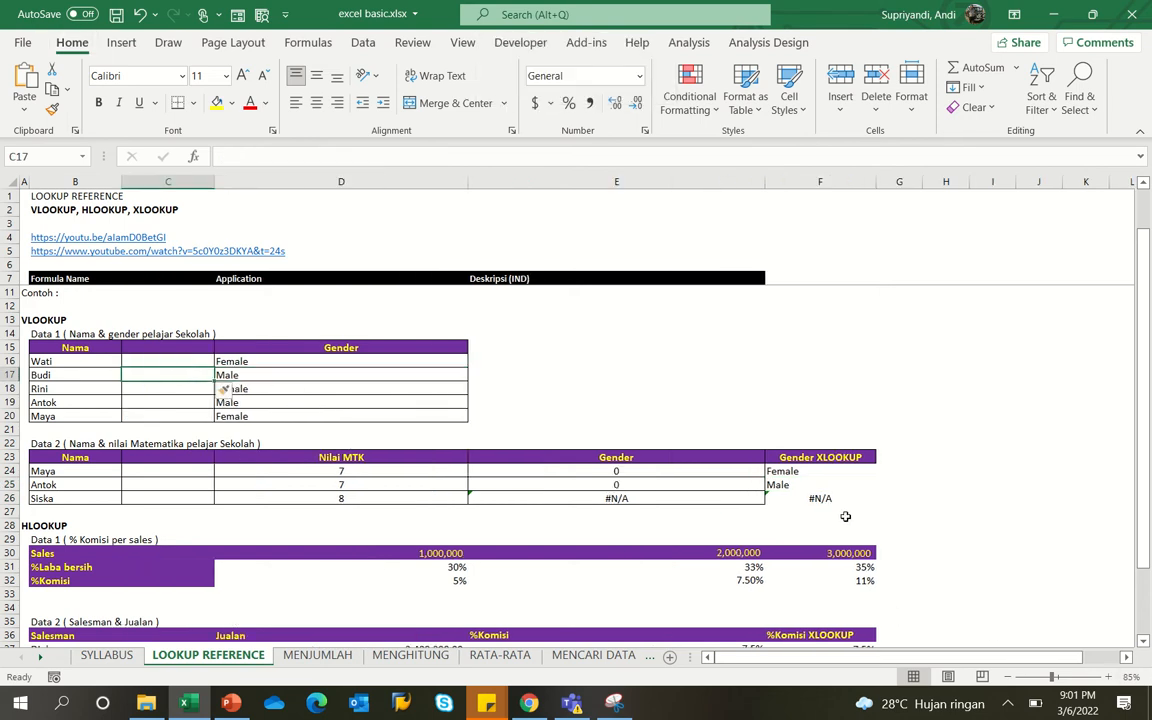
left_click(818, 471)
left_click(637, 482)
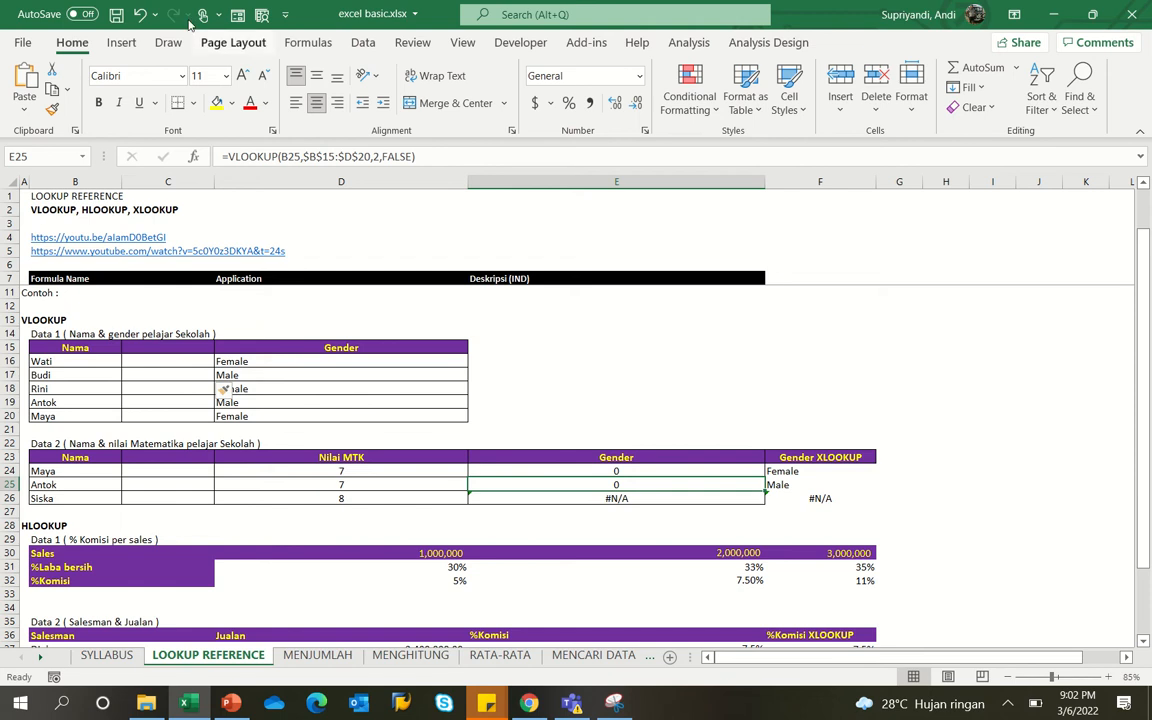
left_click(142, 18)
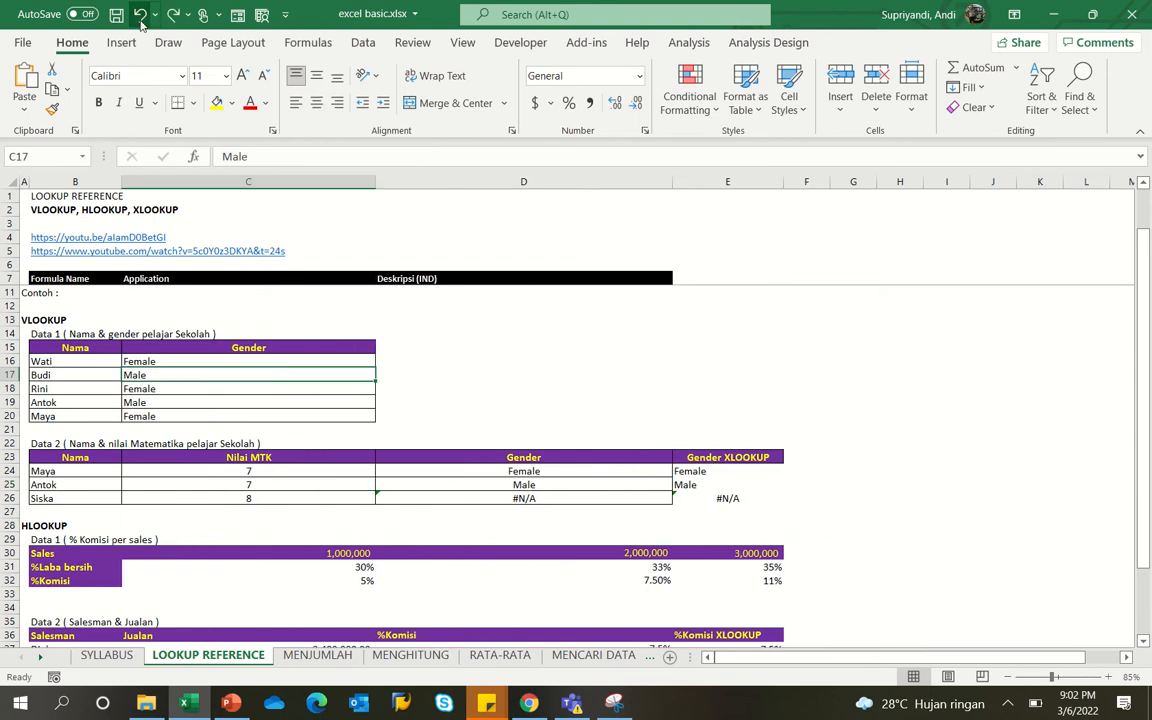
- Open the MENJUMLAH sheet and view its Data Penjualan example table with the SUM, SUMIF, SUMIFS and SUMPRODUCT rows
left_click(318, 655)
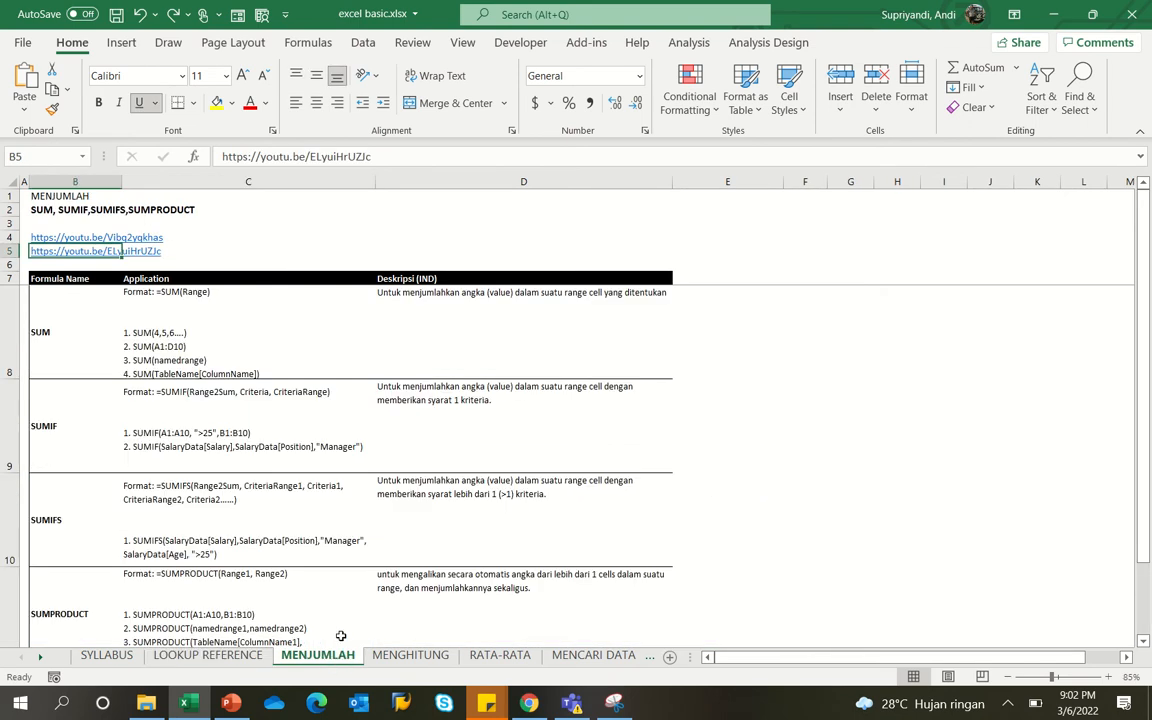
scroll(351, 611, "down", 2)
scroll(351, 611, "down", 1)
scroll(351, 611, "up", 1)
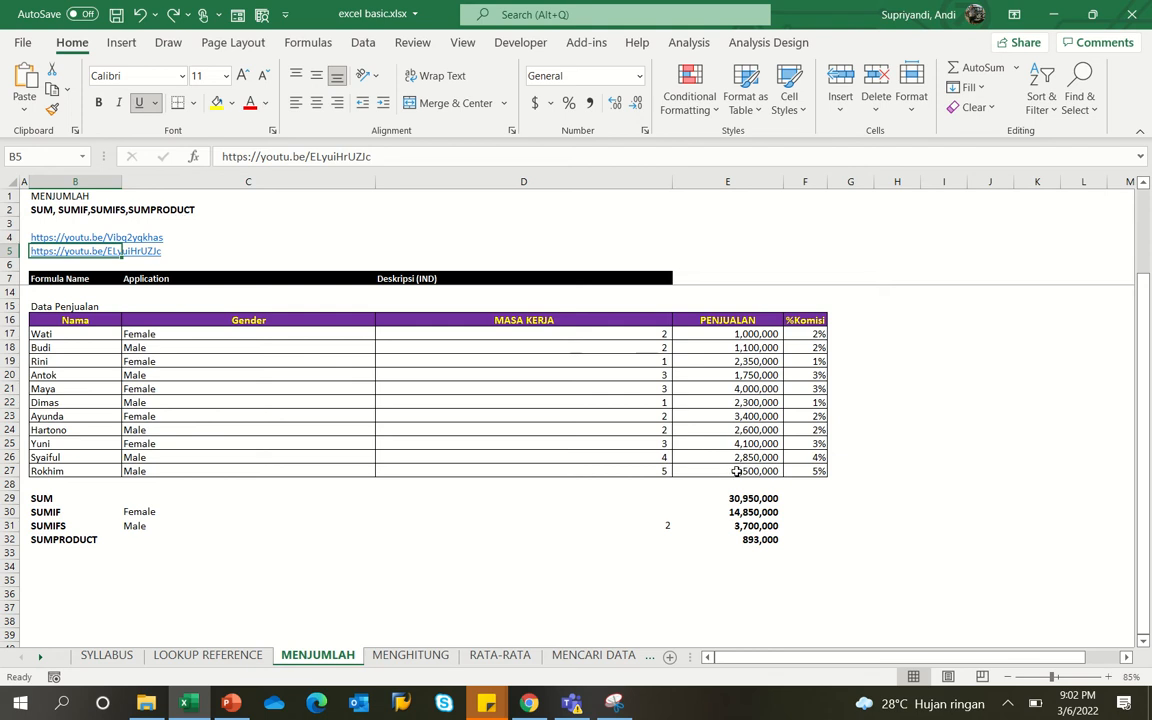
- Inspect the SUM formula in E29 and the PENJUALAN cells it references
left_click(760, 511)
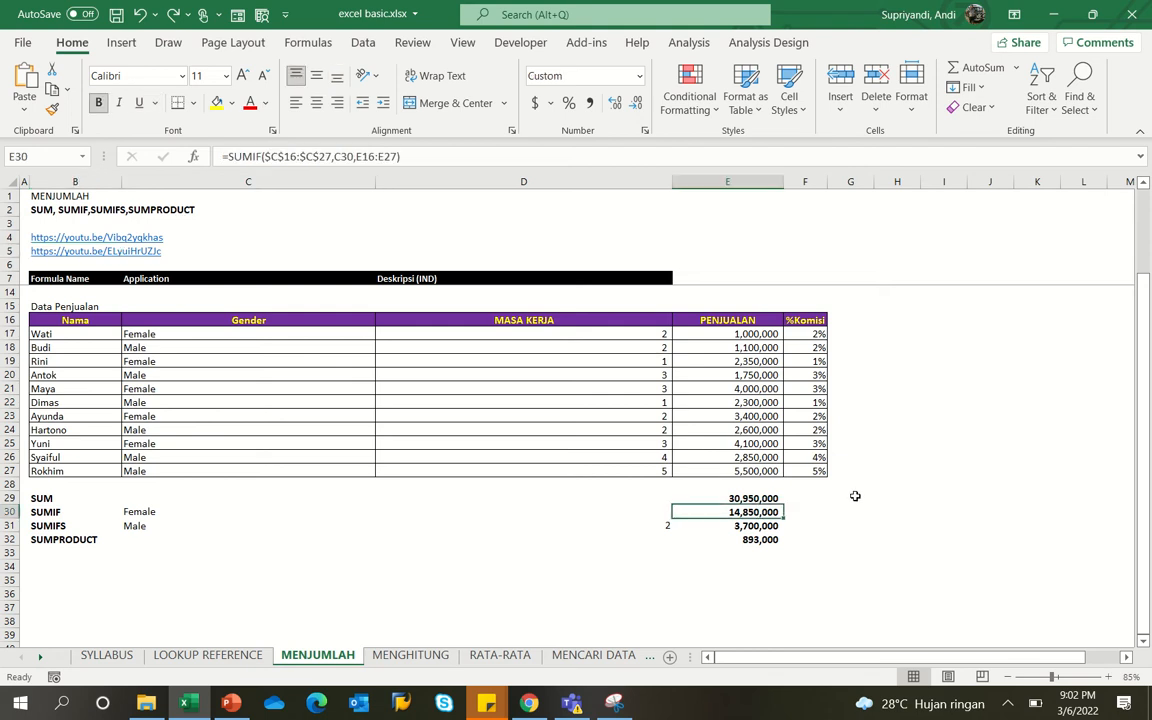
left_click(768, 497)
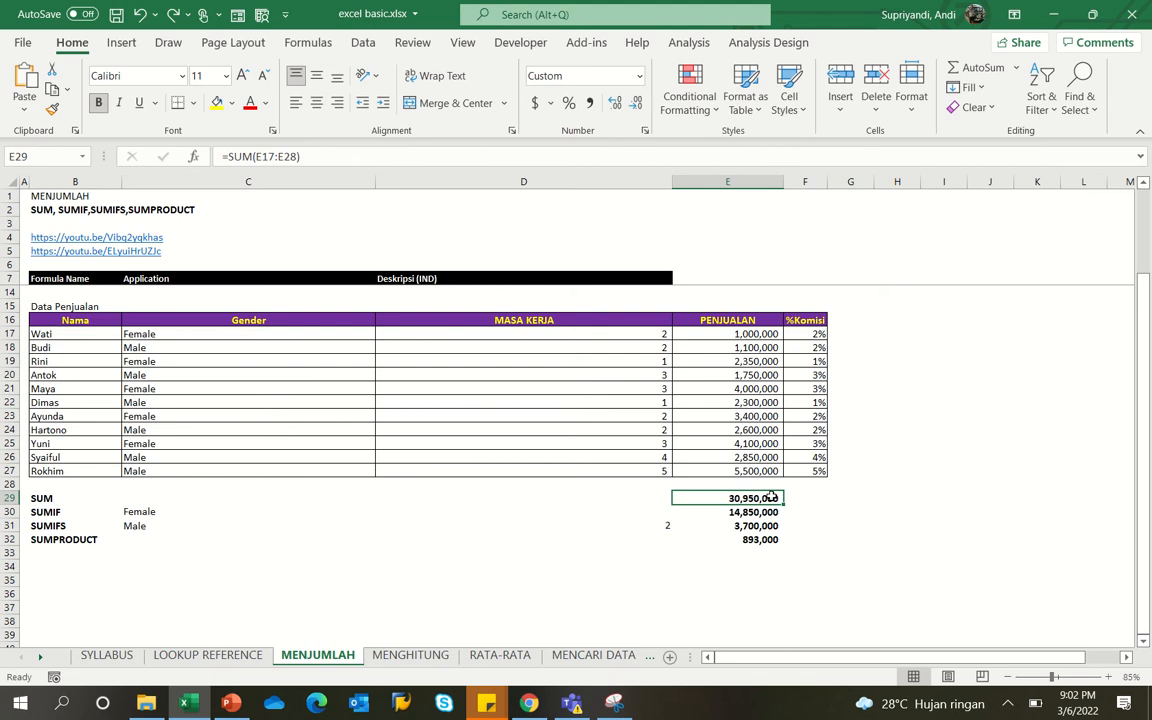
scroll(772, 497, "up", 1)
scroll(771, 497, "down", 1)
double_click(772, 497)
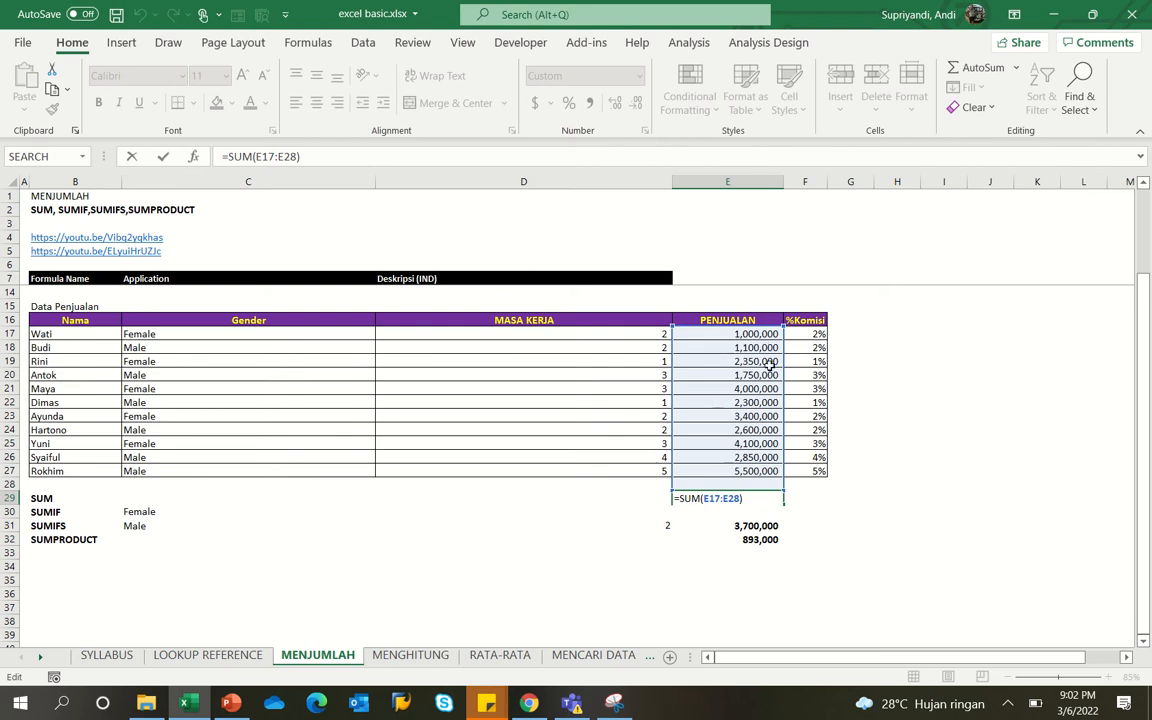
key("Escape")
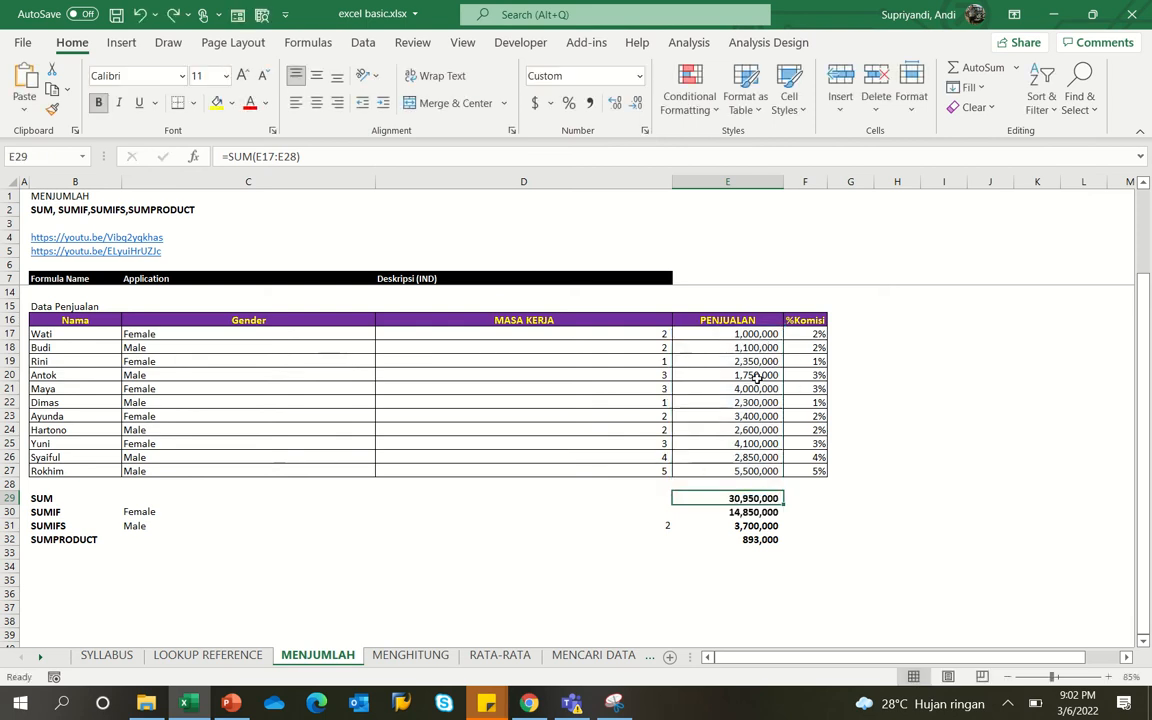
- Replace the sales figure in E20 with the text "aa" to test how SUM treats text, and undo the change
left_click(757, 378)
type("aa")
key("Return")
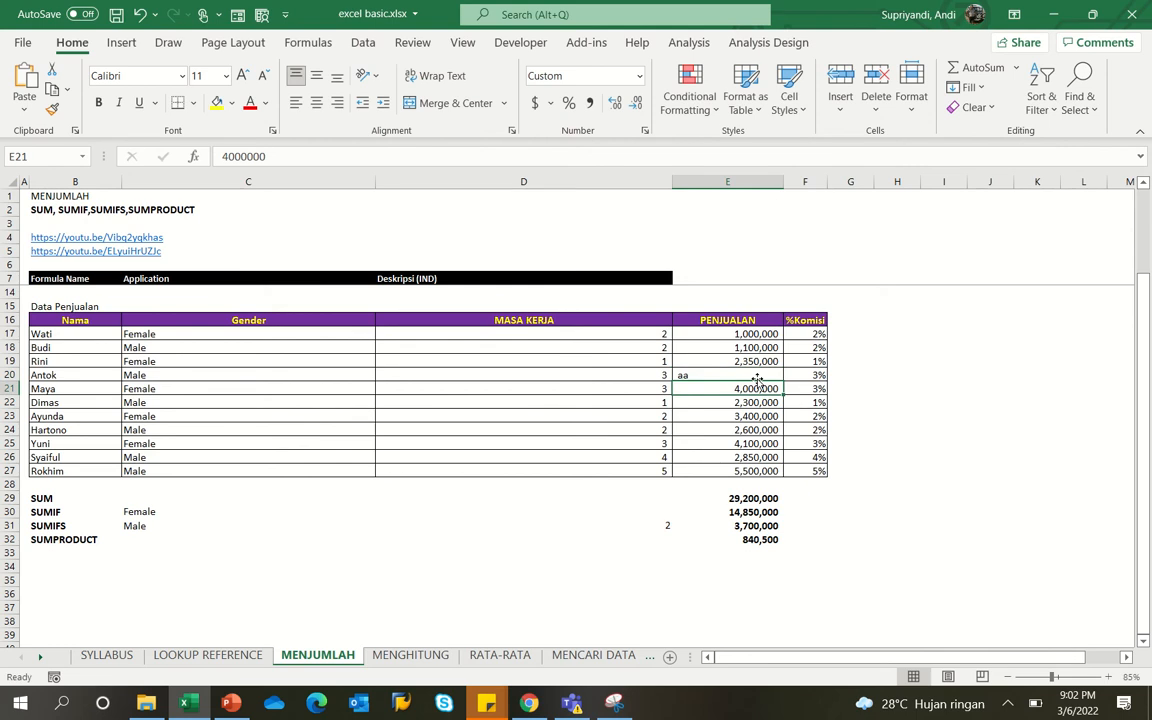
key("ctrl+z")
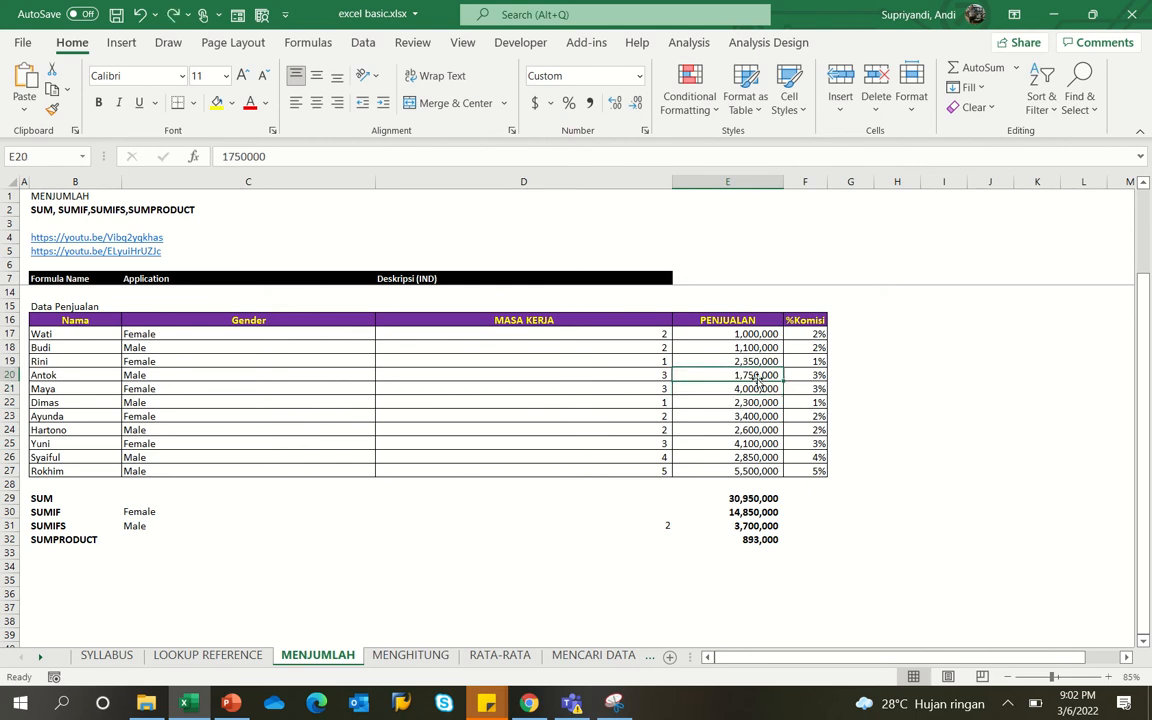
- Examine the SUM formula in E29 and its range argument E17:E28
left_click(720, 498)
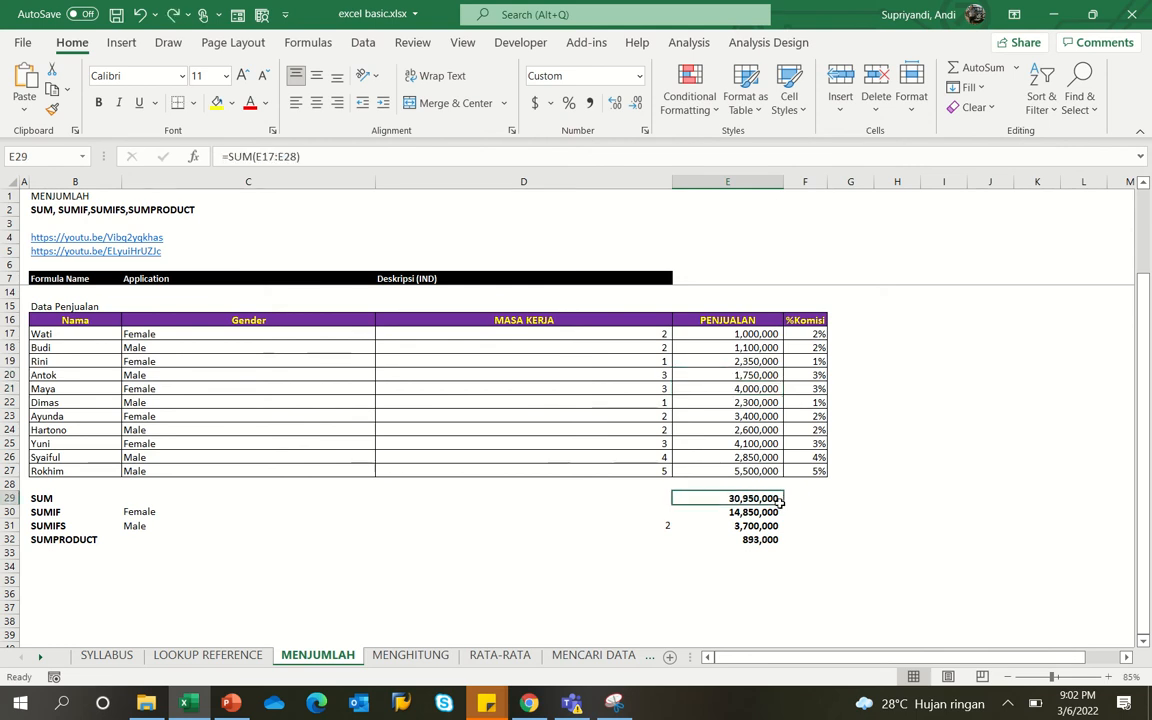
left_click(249, 156)
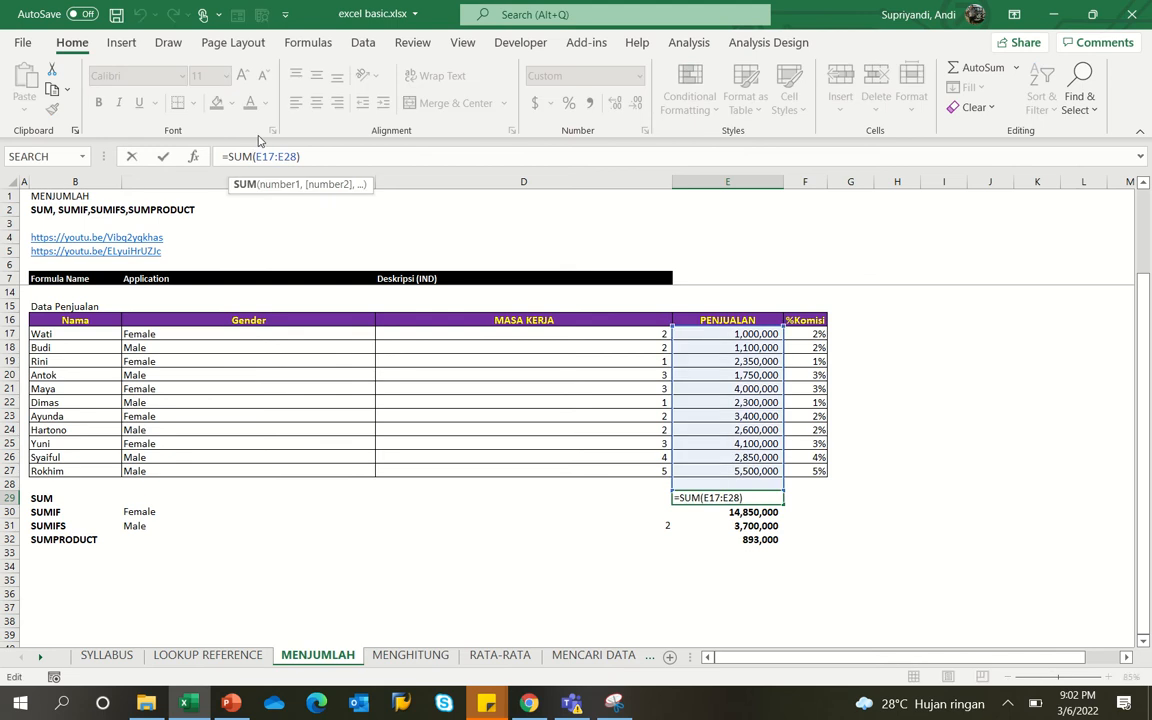
key("Right")
key("Right")
key("Right")
key("Right")
key("Right")
key("Right")
key("ctrl+Return")
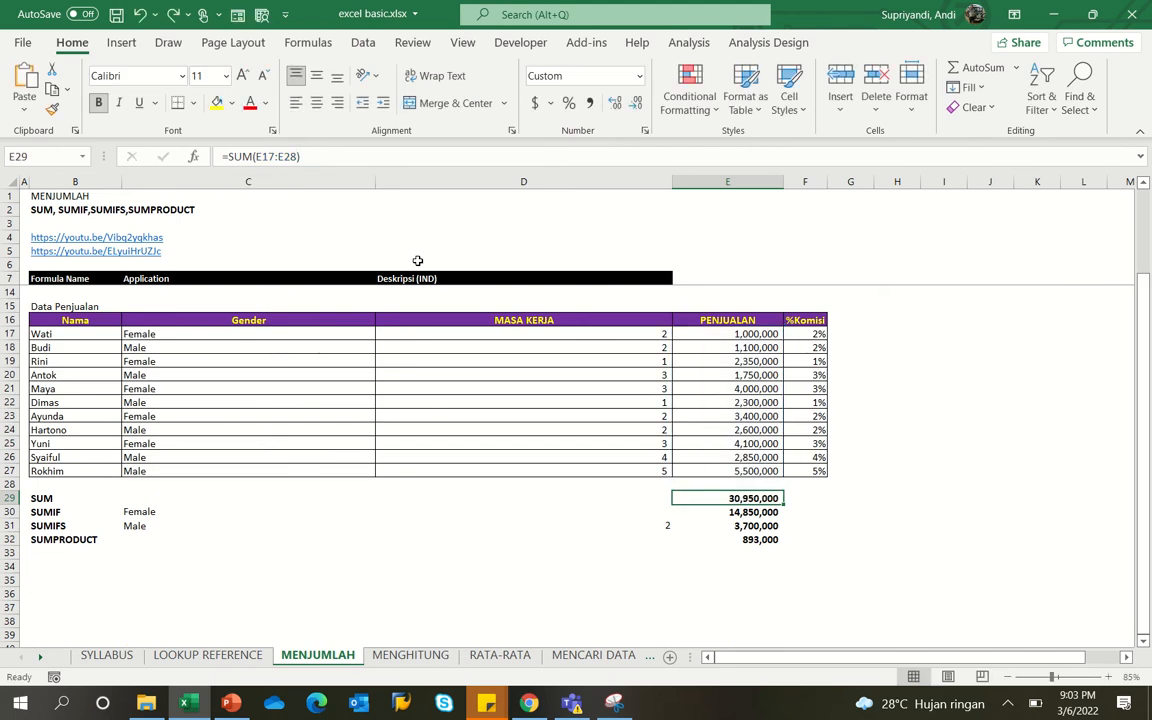
- Start a replacement SUM formula in E29 with the PENJUALAN range E26:E27 as its first argument
type("=s")
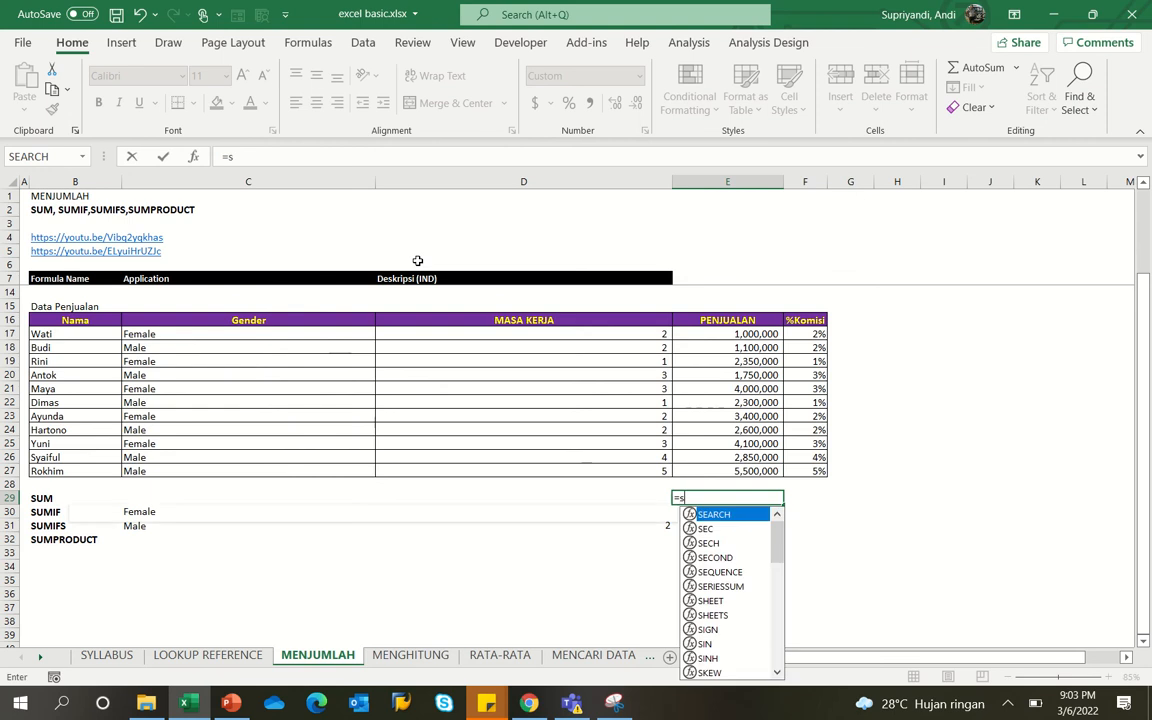
type("um(")
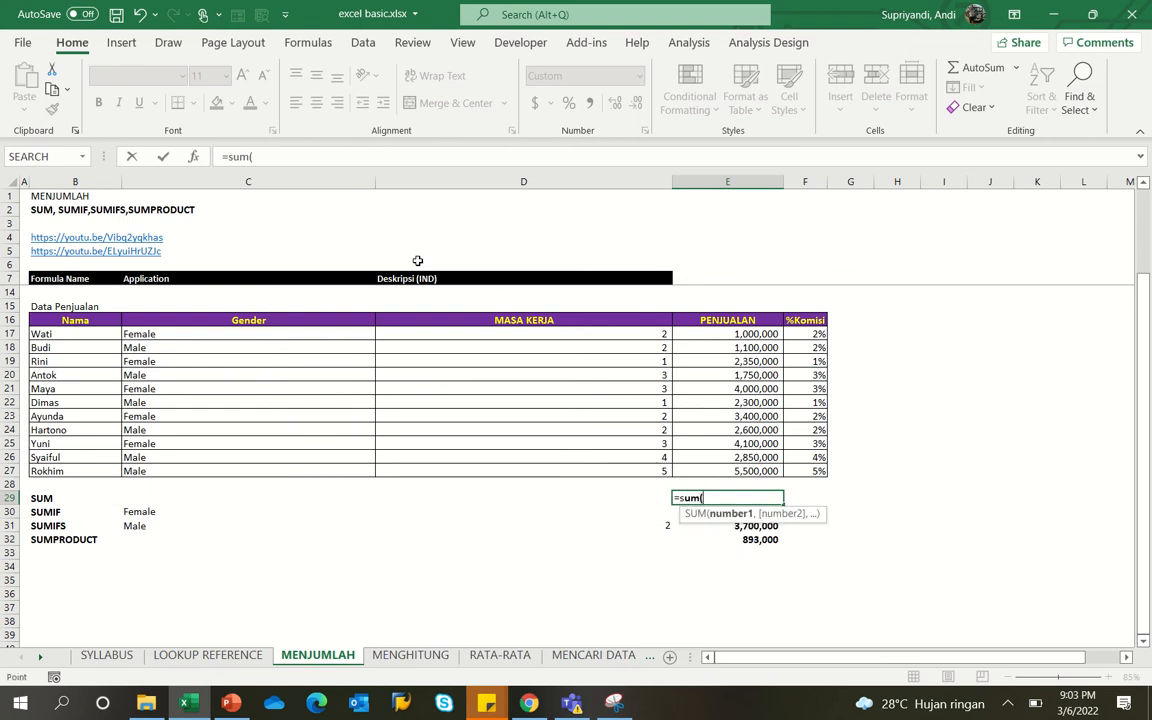
key("Up")
key("Up")
key("shift+Up")
key("shift+Up")
key("shift+Up")
key("shift+Down")
key("shift+Down")
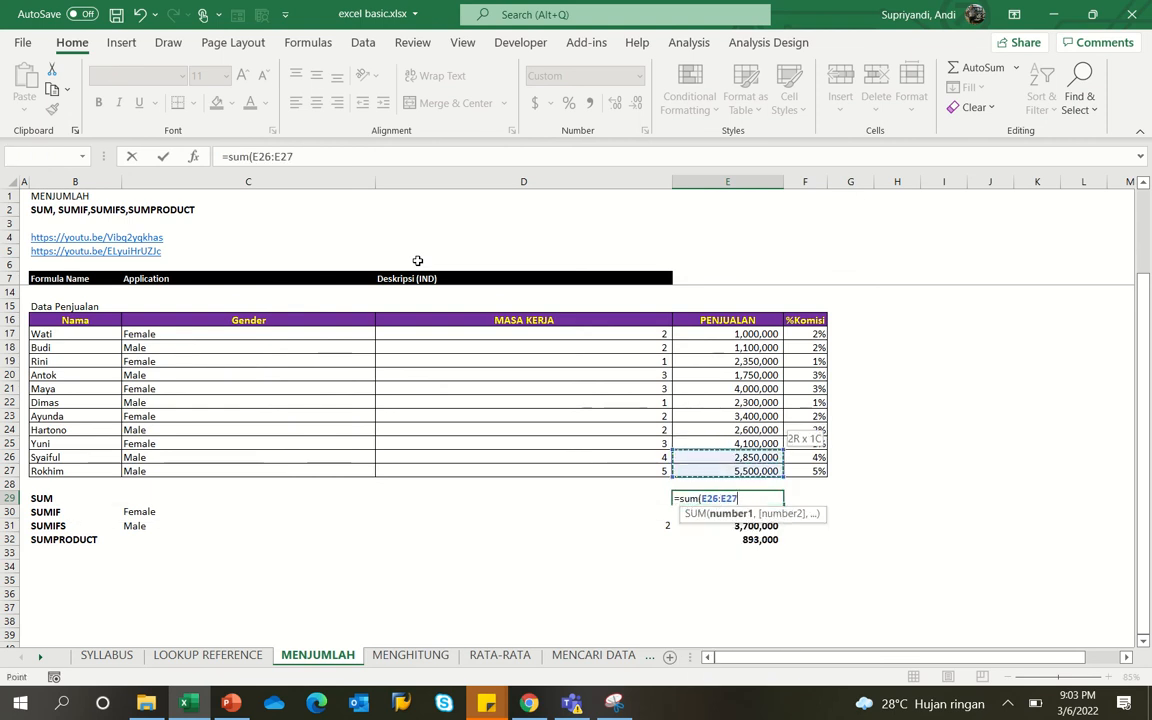
- Add the non-adjacent range E22:E23 as the second argument of the SUM formula in E29
type(",")
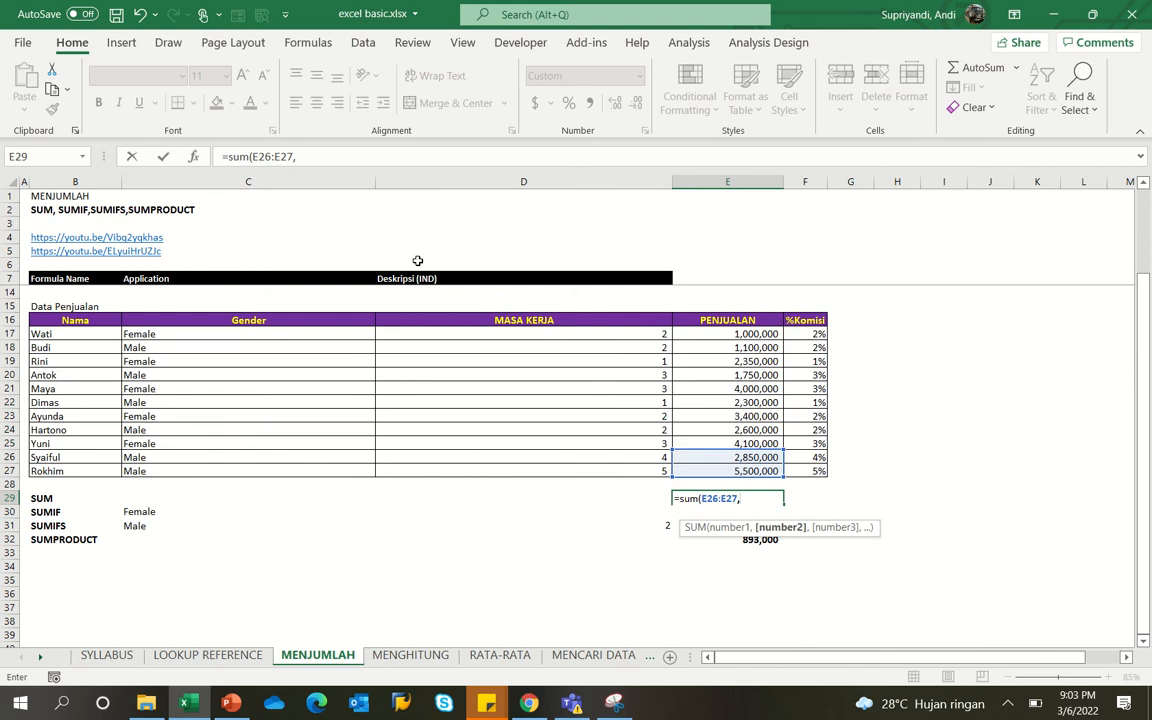
key("Up")
key("Up")
key("Up")
key("Up")
key("Up")
key("Up")
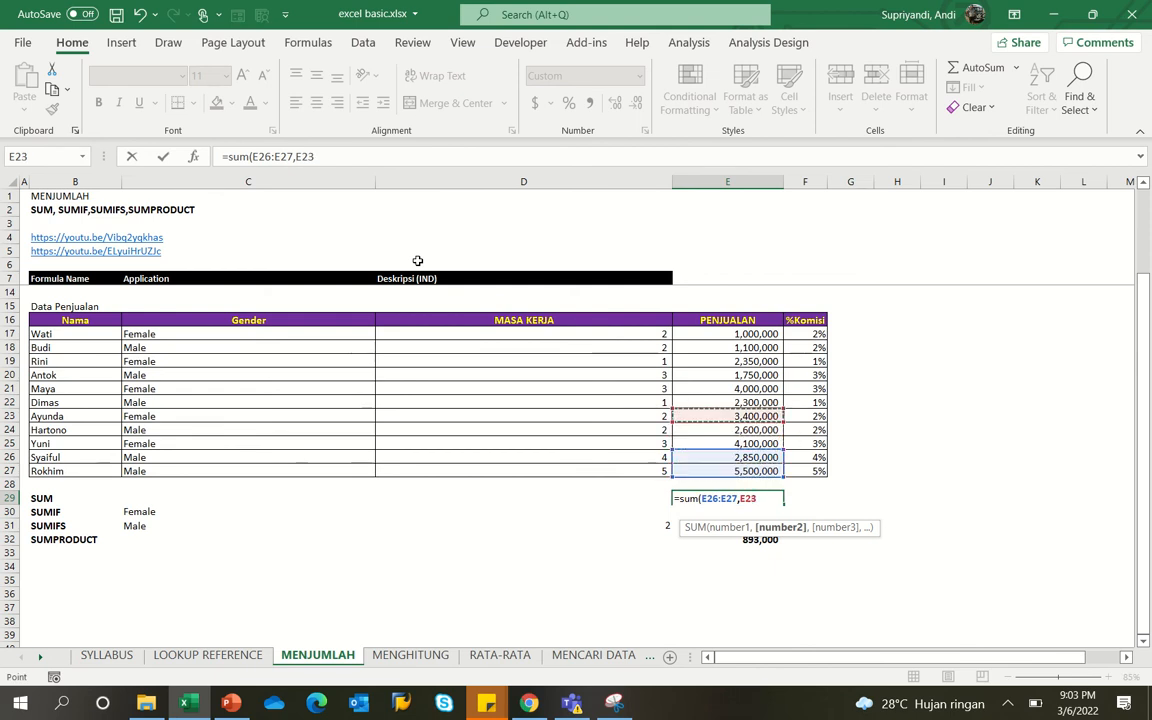
key("shift+Up")
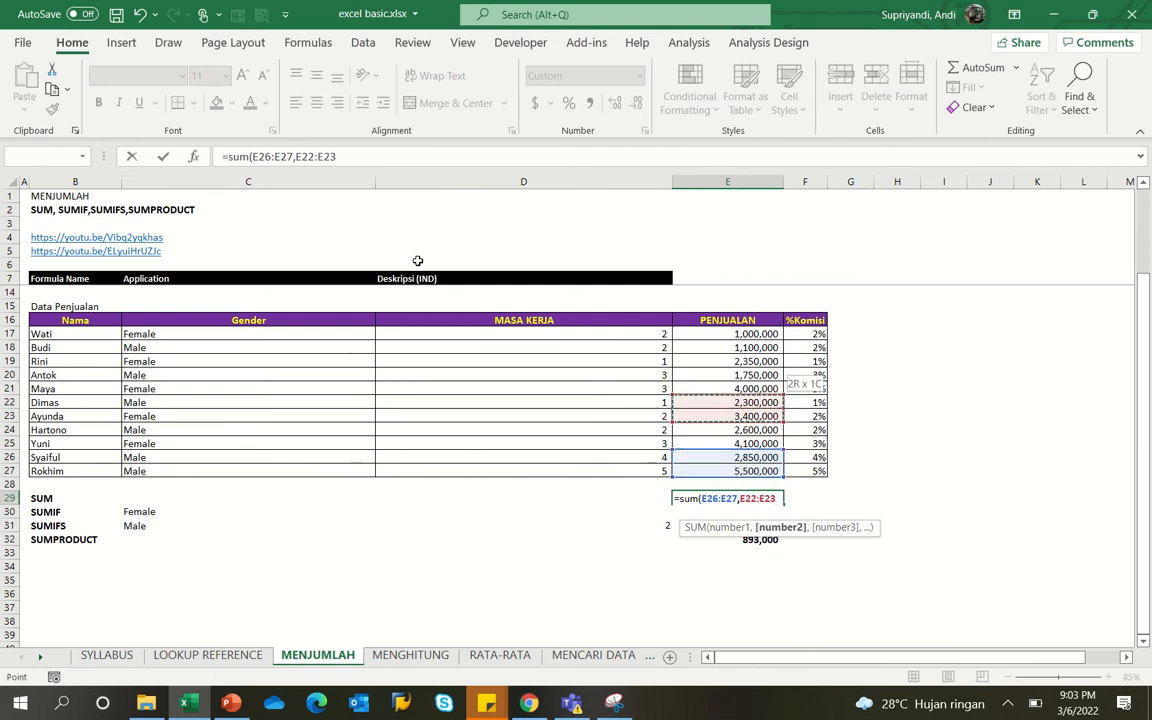
- Add E18:E19 as the third SUM argument, complete the formula in E29, and undo the replacement
type(",")
key("Up")
key("Up")
key("Up")
key("Up")
key("Up")
key("Up")
key("Up")
key("Up")
key("Up")
key("Up")
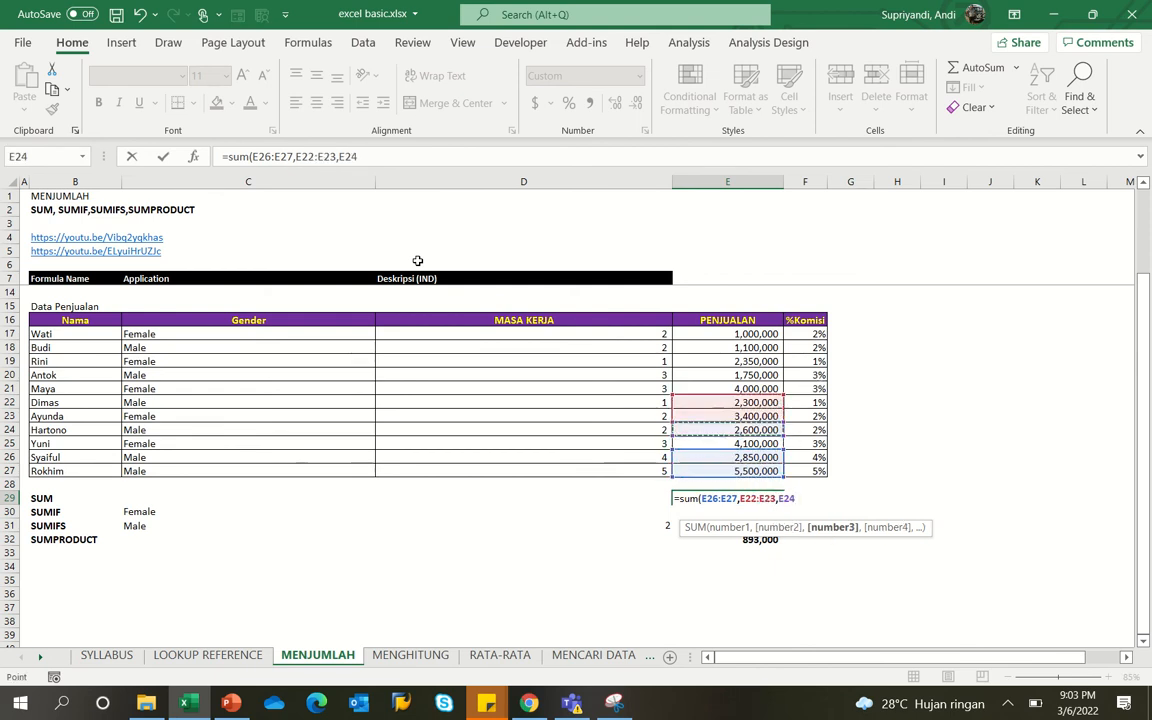
key("shift+Up")
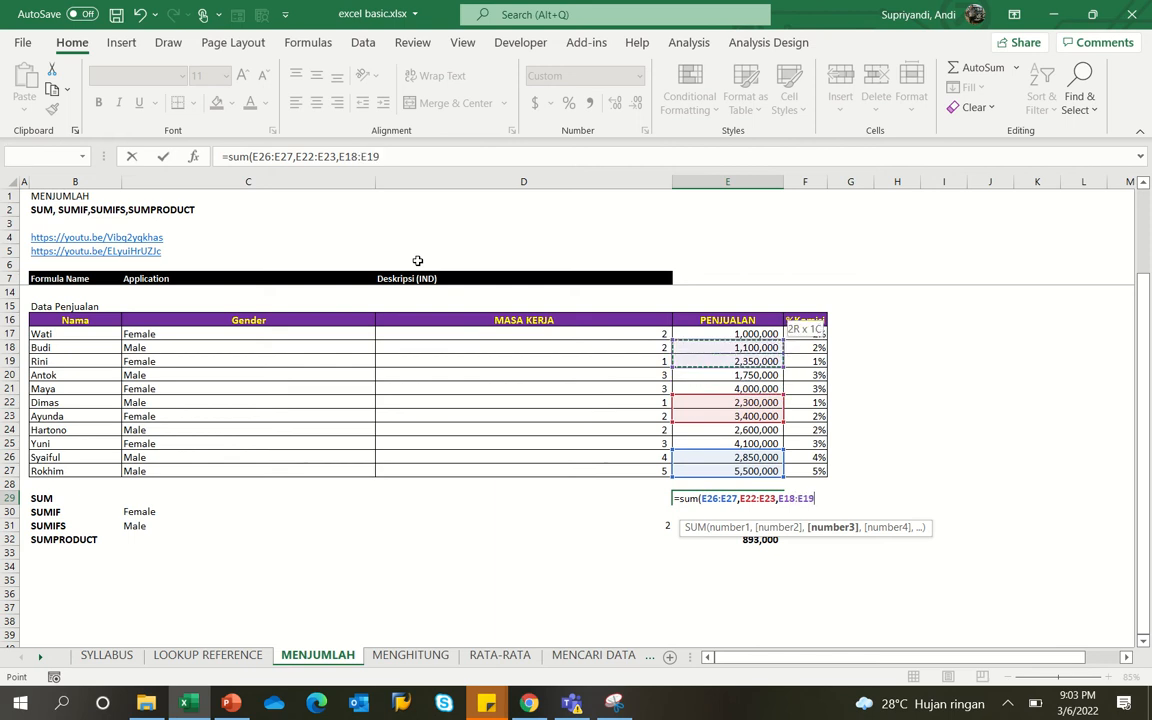
type(")")
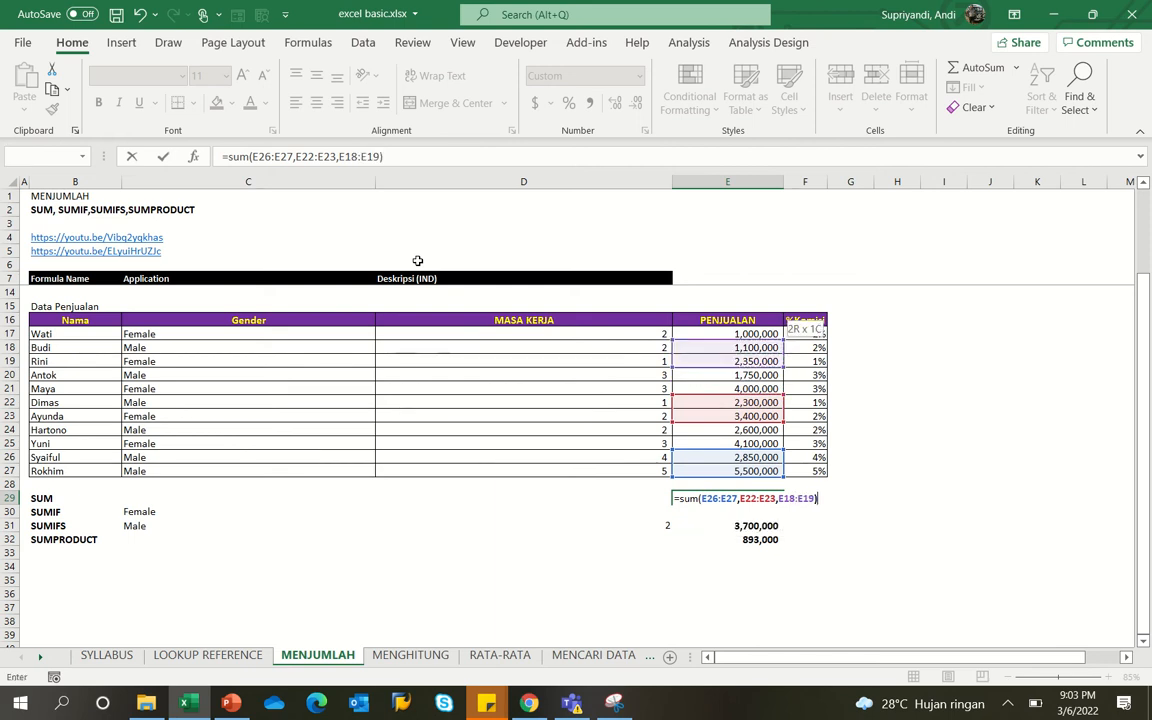
key("ctrl+Return")
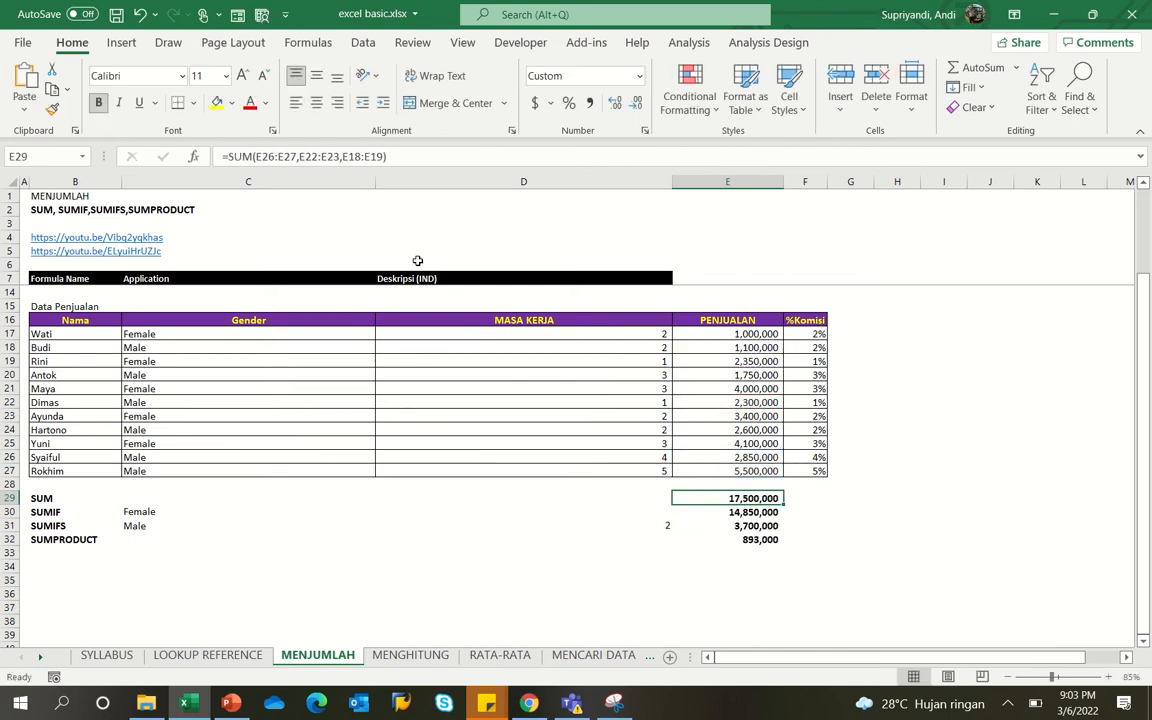
key("ctrl+z")
- Examine the SUMIF formula in E30 and its range $C$16:$C$27, criteria C30 and sum range E16:E27
key("Down")
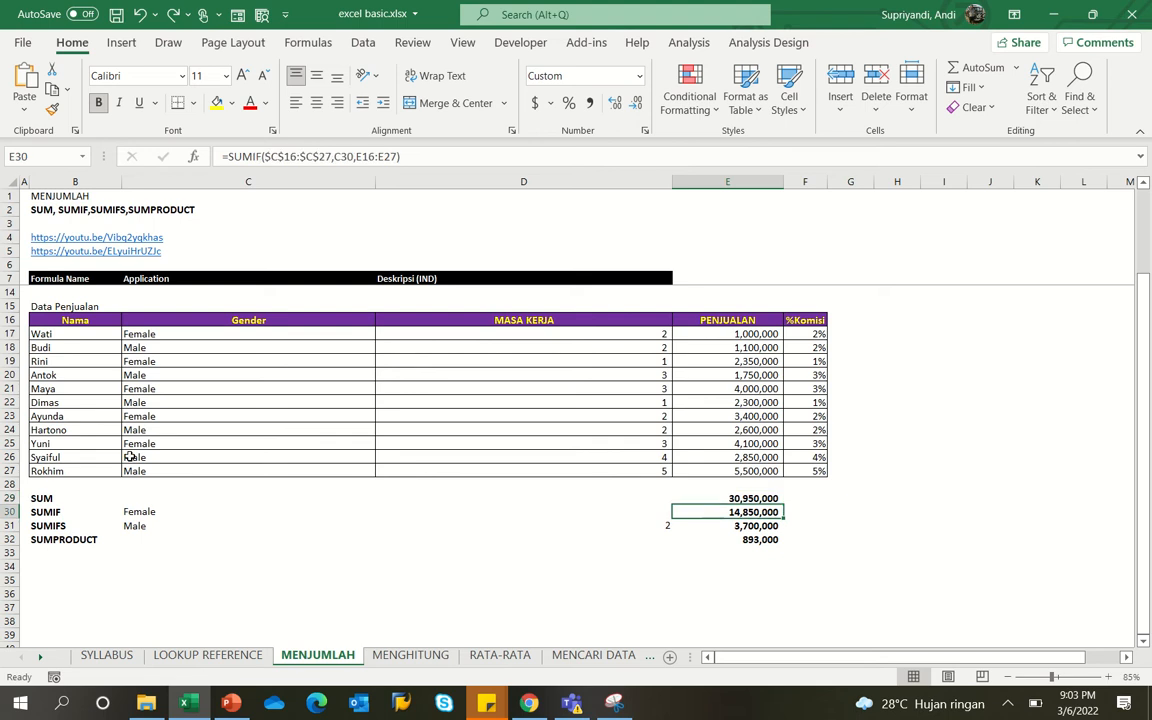
key("F2")
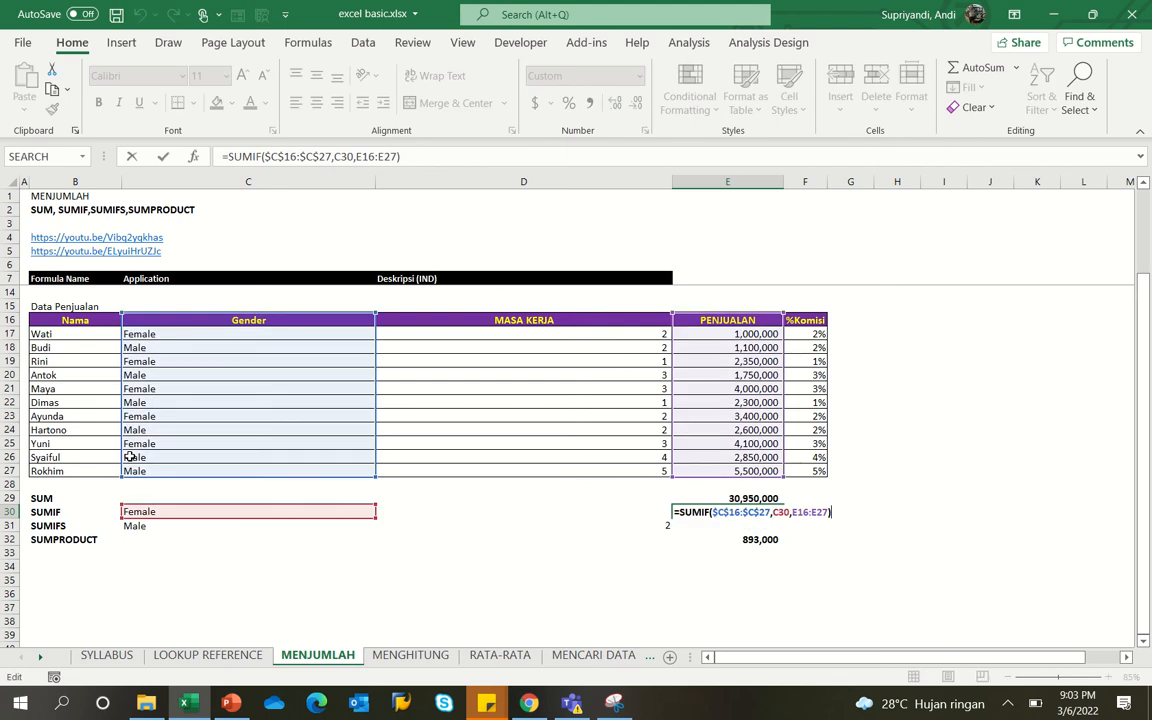
left_click(262, 156)
key("Right")
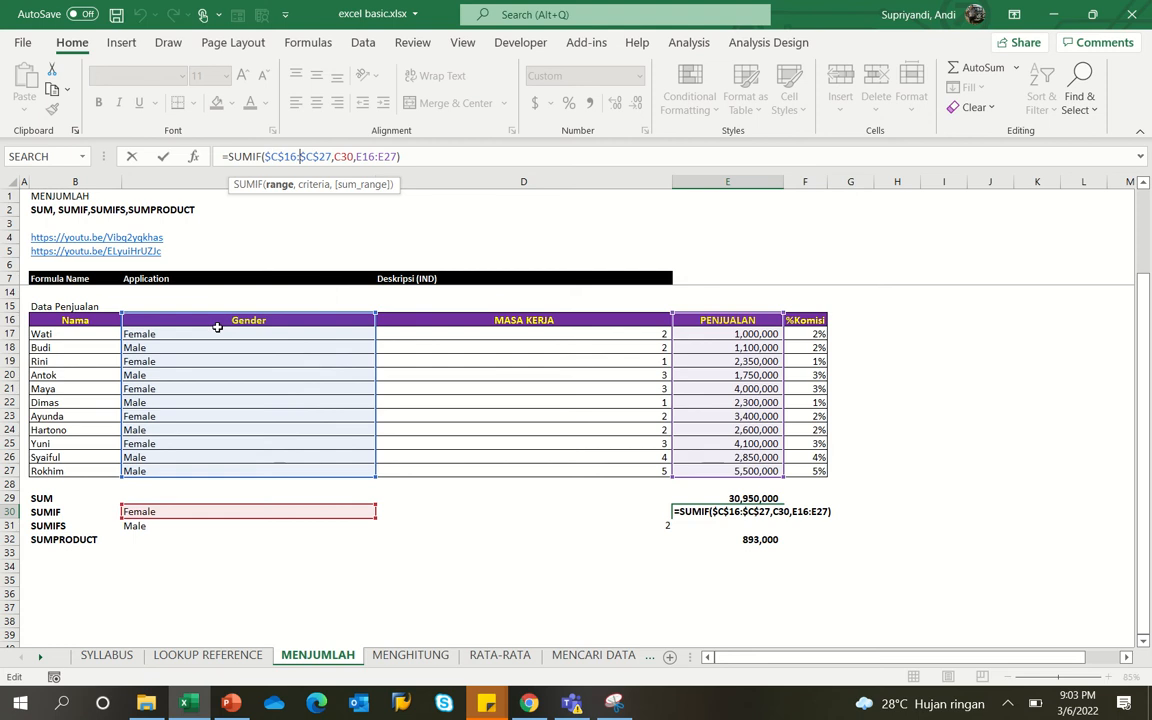
key("Right")
key("Right")
key("Right")
key("Right")
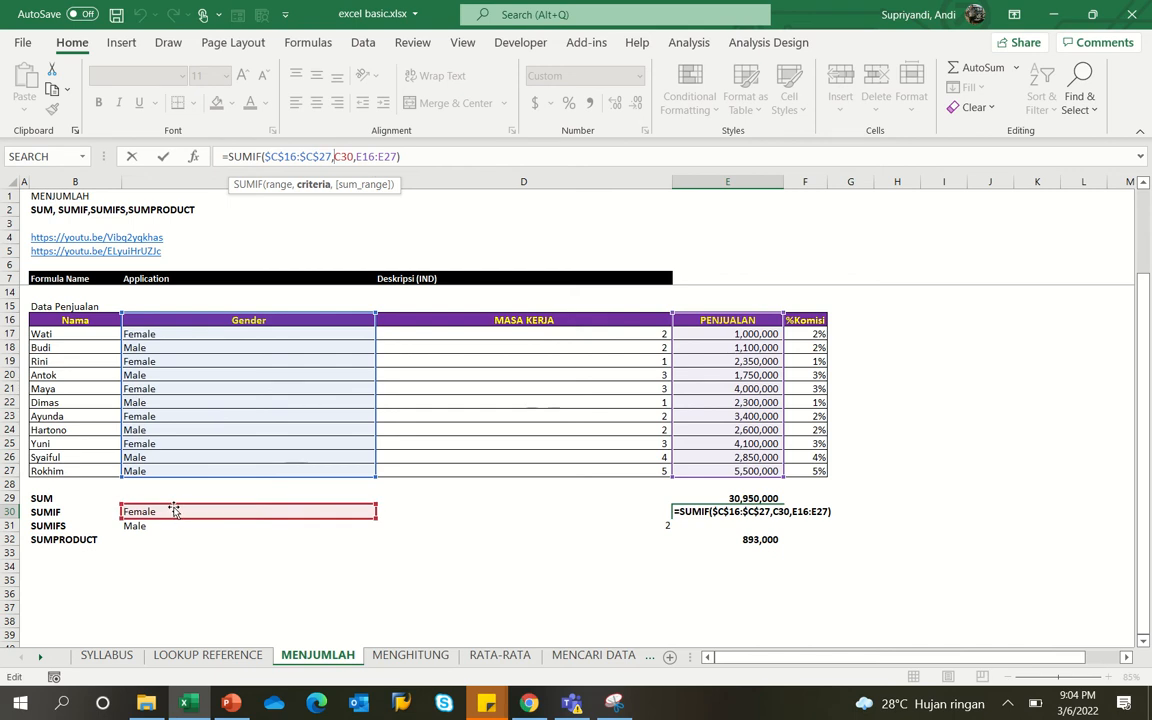
key("Right")
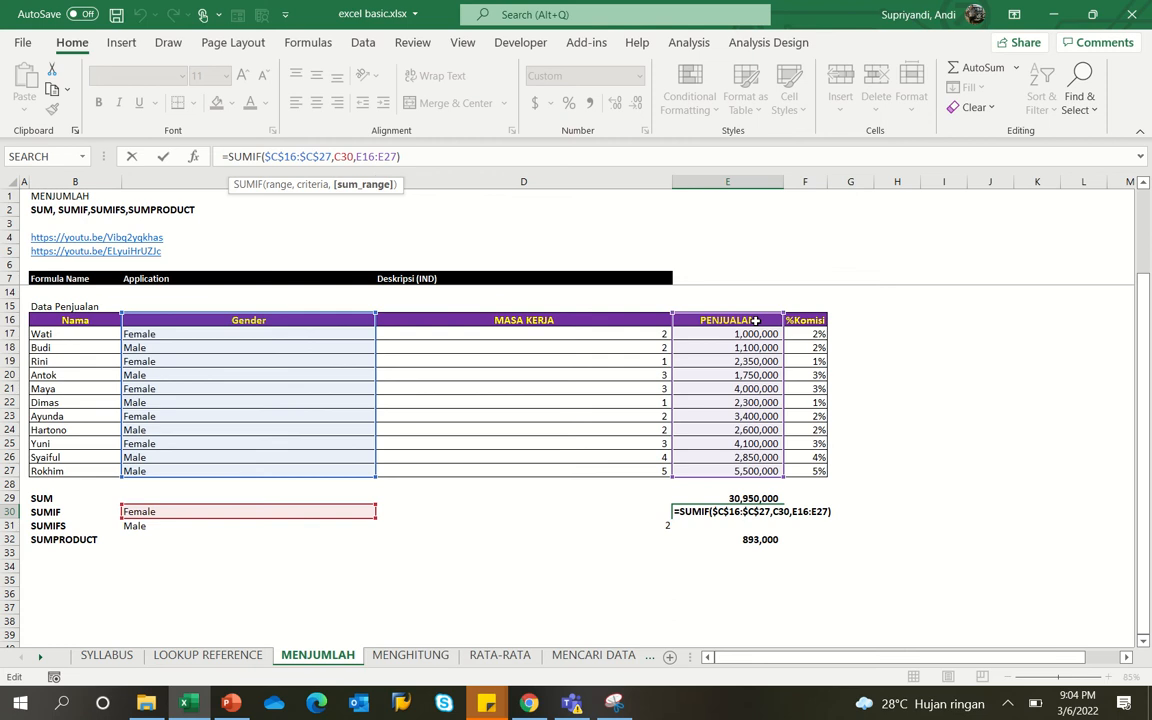
key("Return")
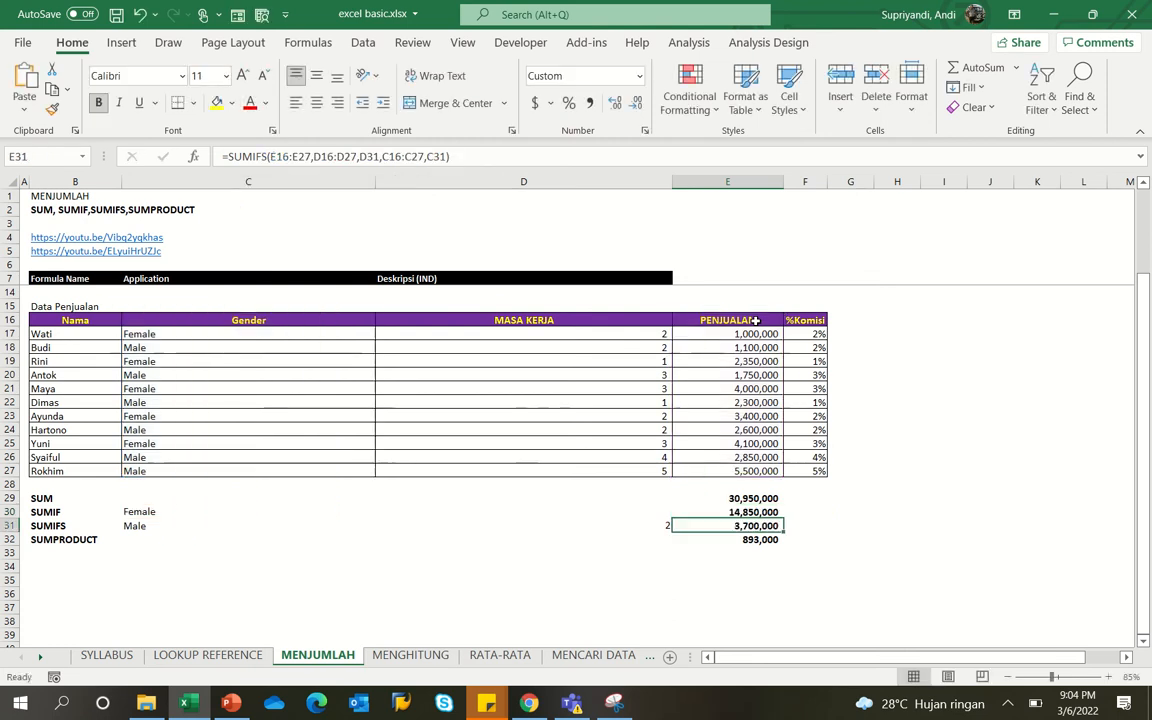
- Change the SUMIF gender criterion in C30 to "Male" to test the formula
key("Up")
key("Left")
key("Left")
key("Left")
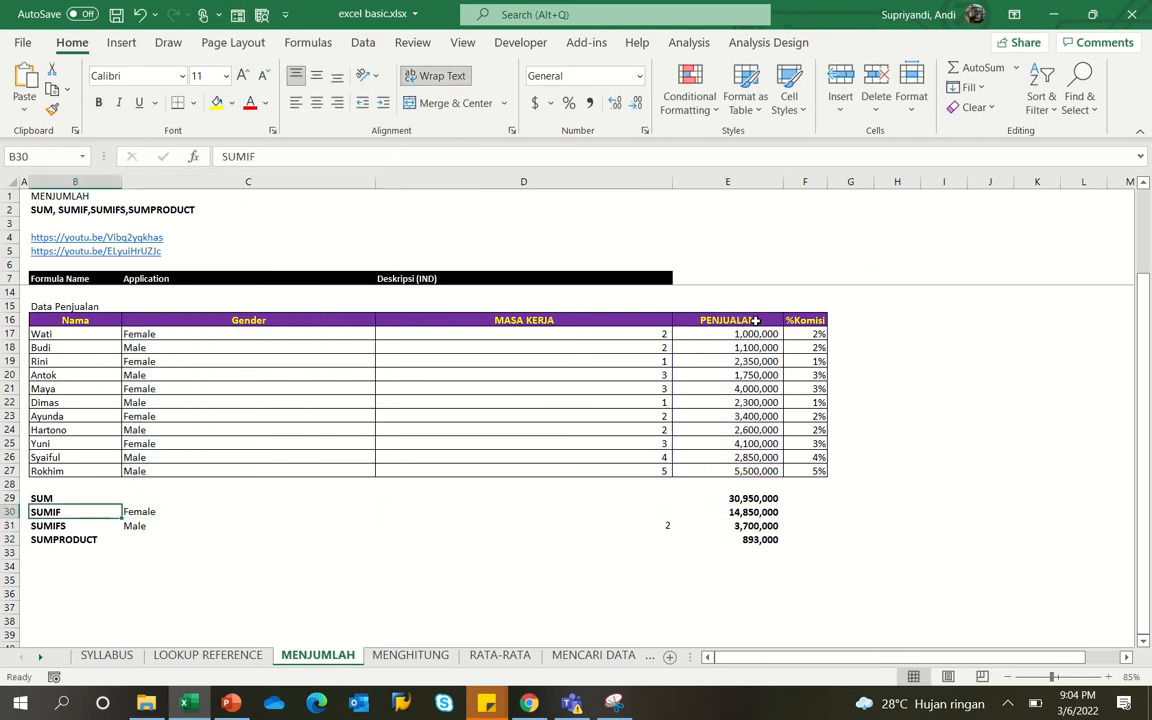
key("Right")
type("Make")
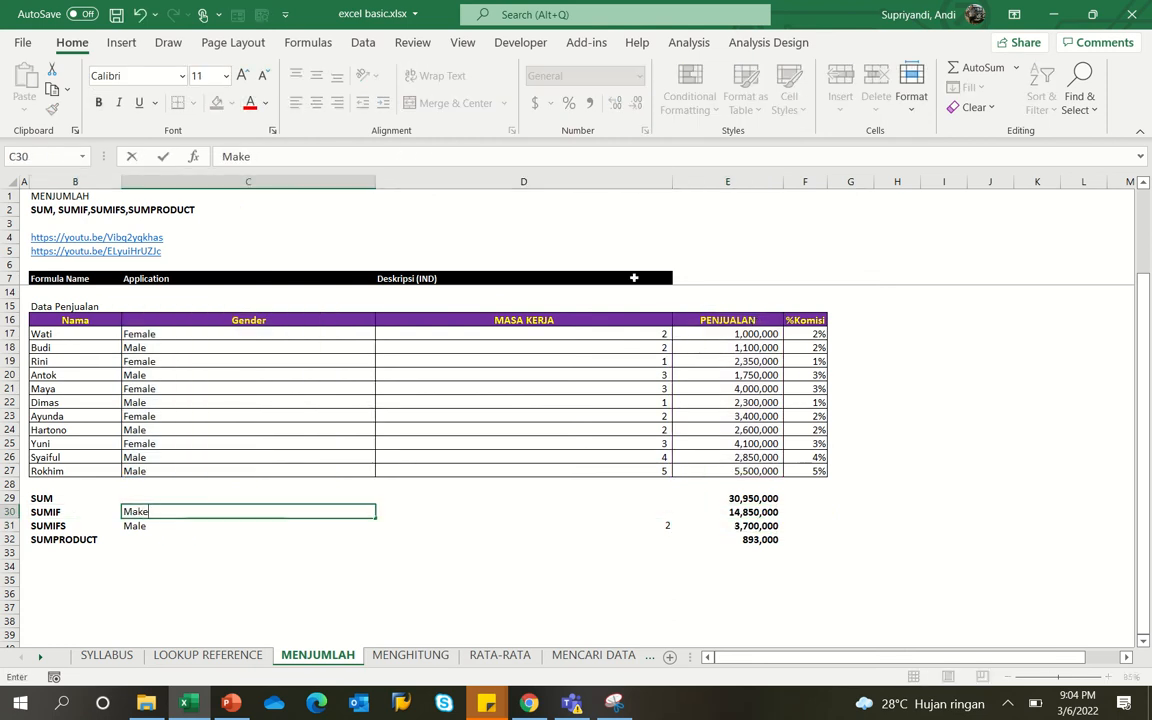
key("BackSpace")
key("BackSpace")
type("le")
key("Return")
key("Up")
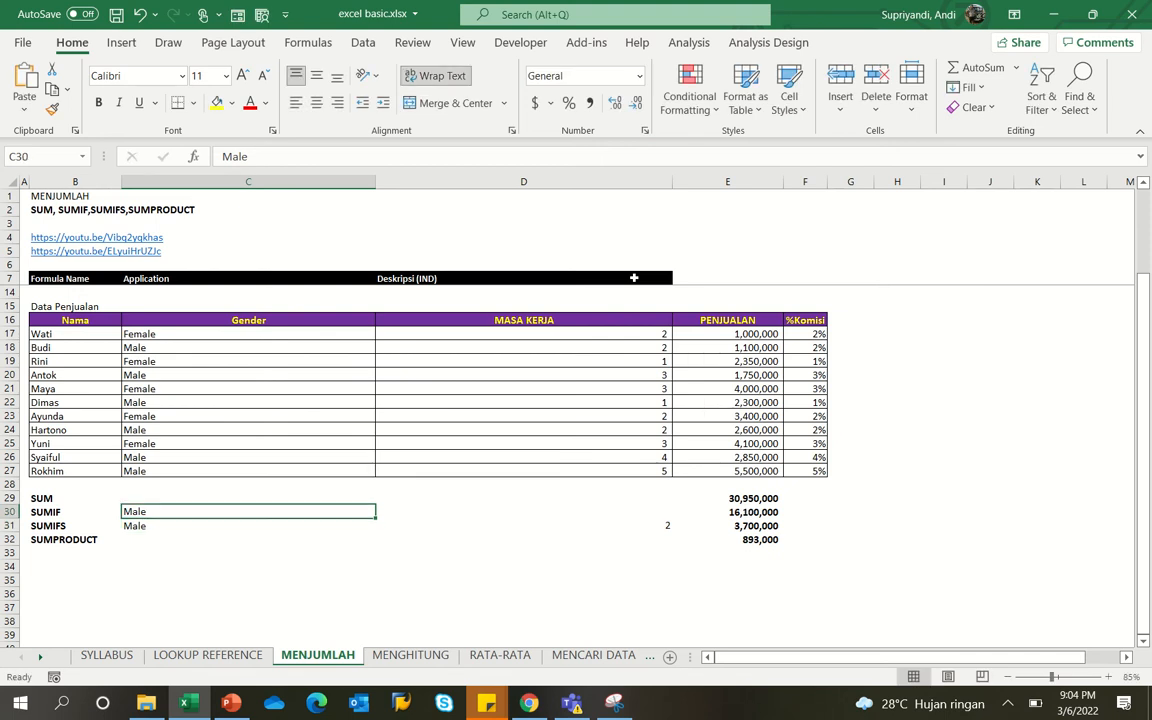
- Test the SUMIF criterion in C30 with the unmatched text "xx", and undo the criterion changes
type("xx")
key("Return")
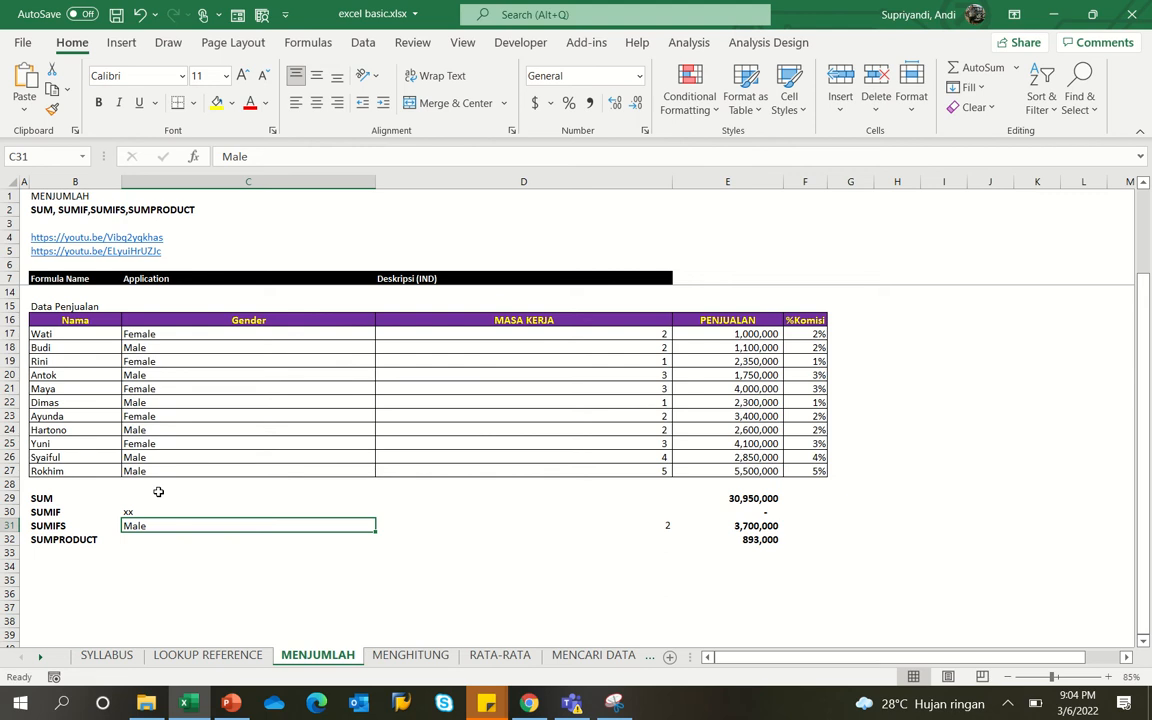
key("ctrl+z")
key("ctrl+z")
key("ctrl+z")
key("Down")
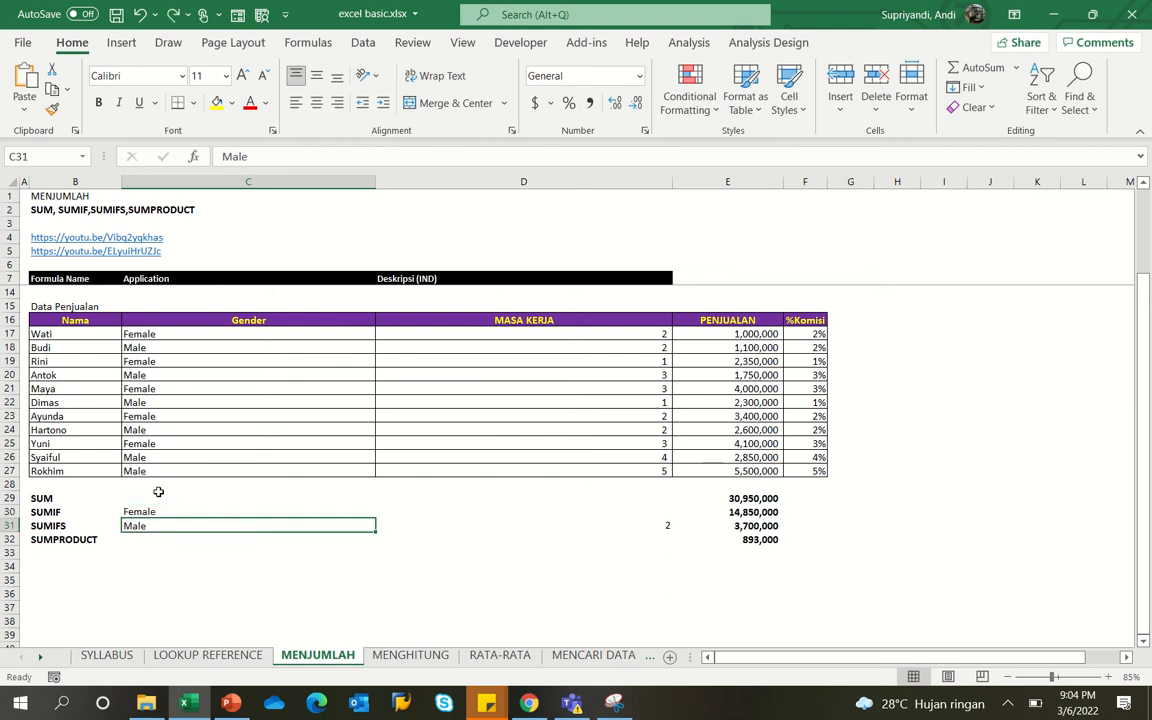
- Examine the SUMIFS formula in E31, covering its sum range E16:E27 and first criteria range D16:D27
left_click(752, 525)
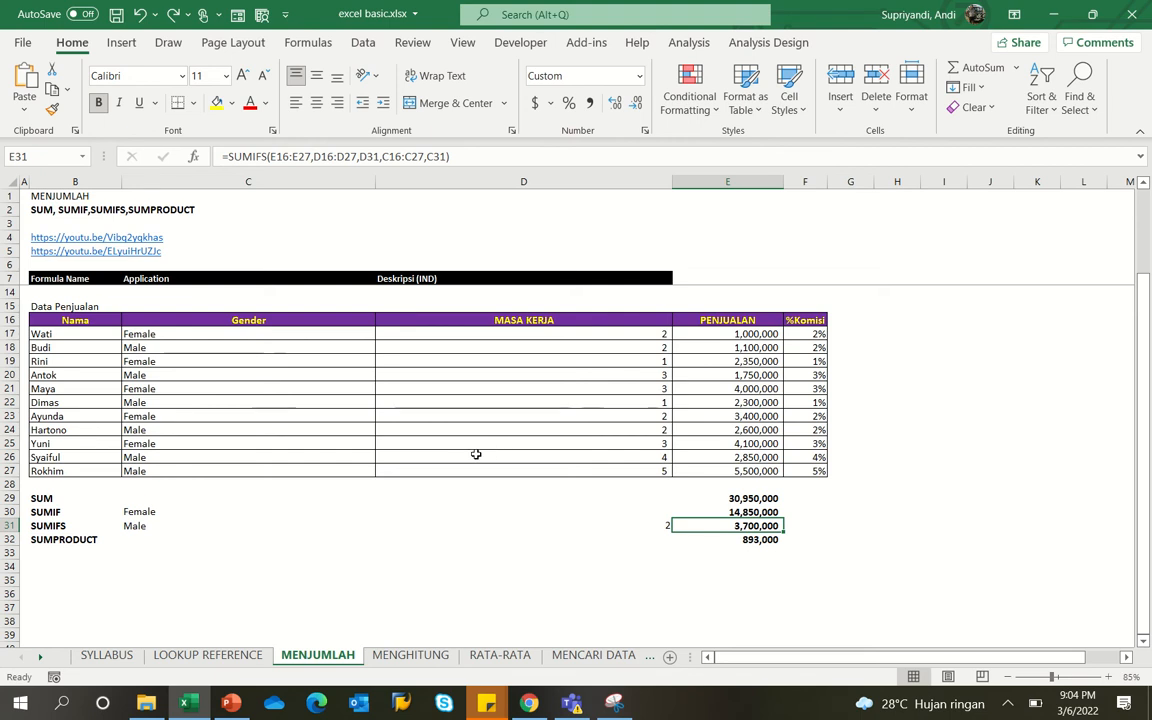
key("F2")
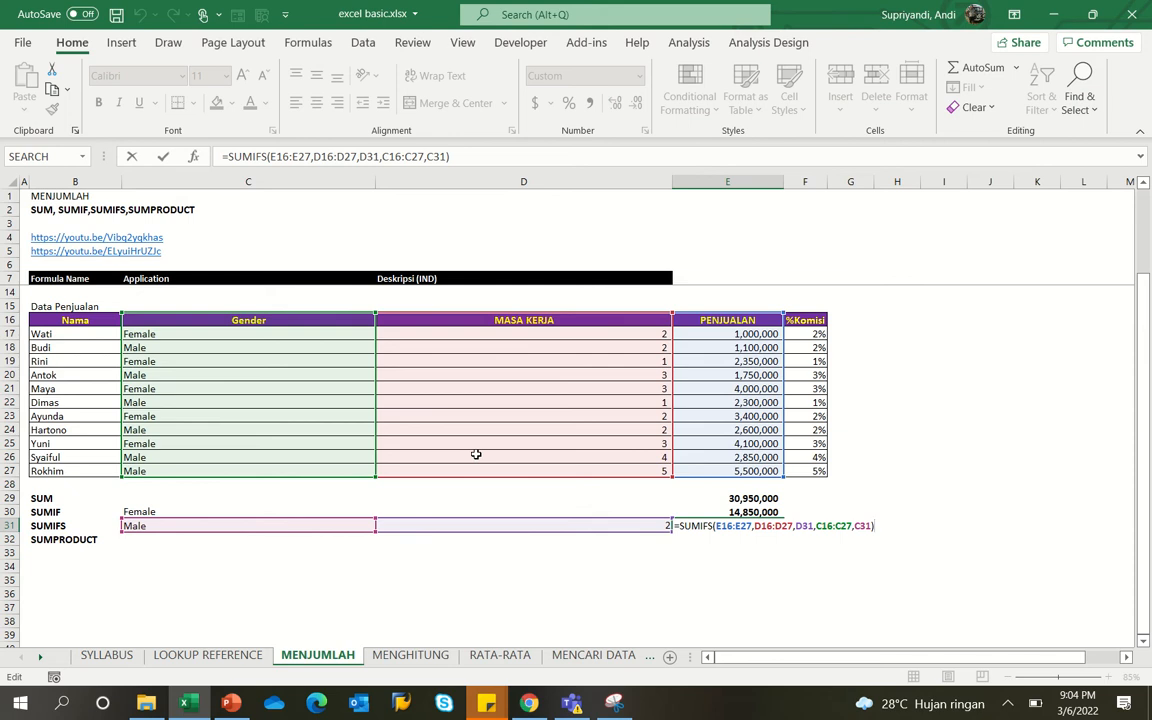
key("Escape")
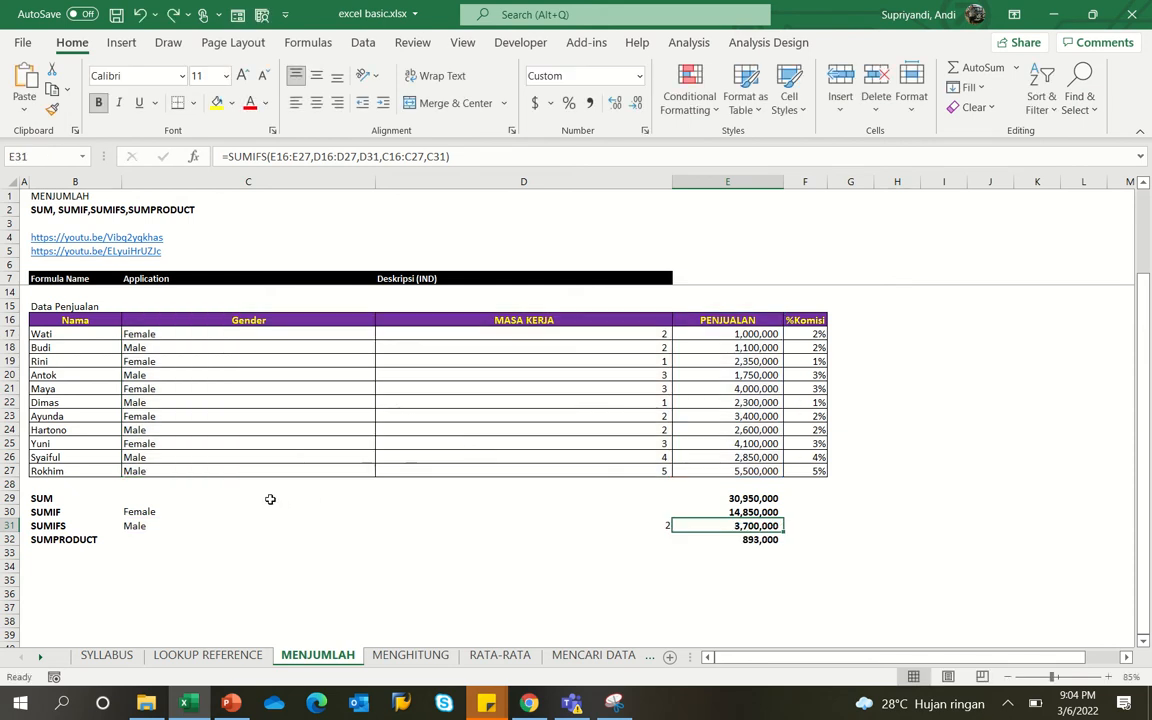
key("F2")
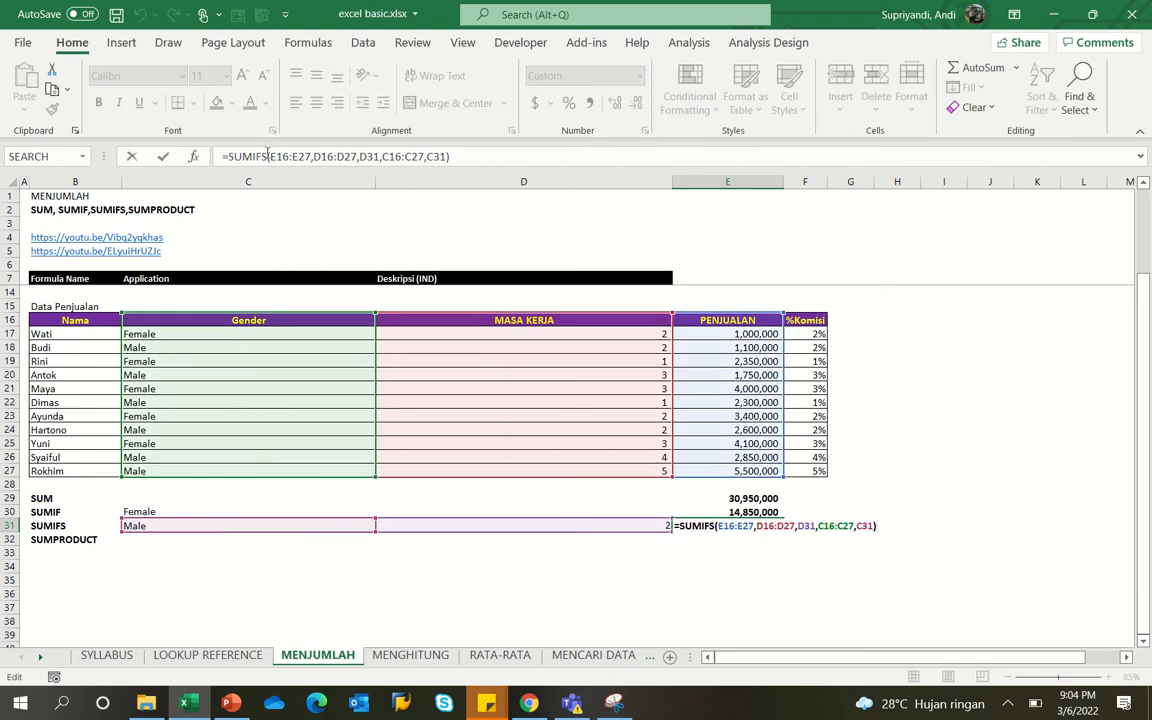
left_click(290, 160)
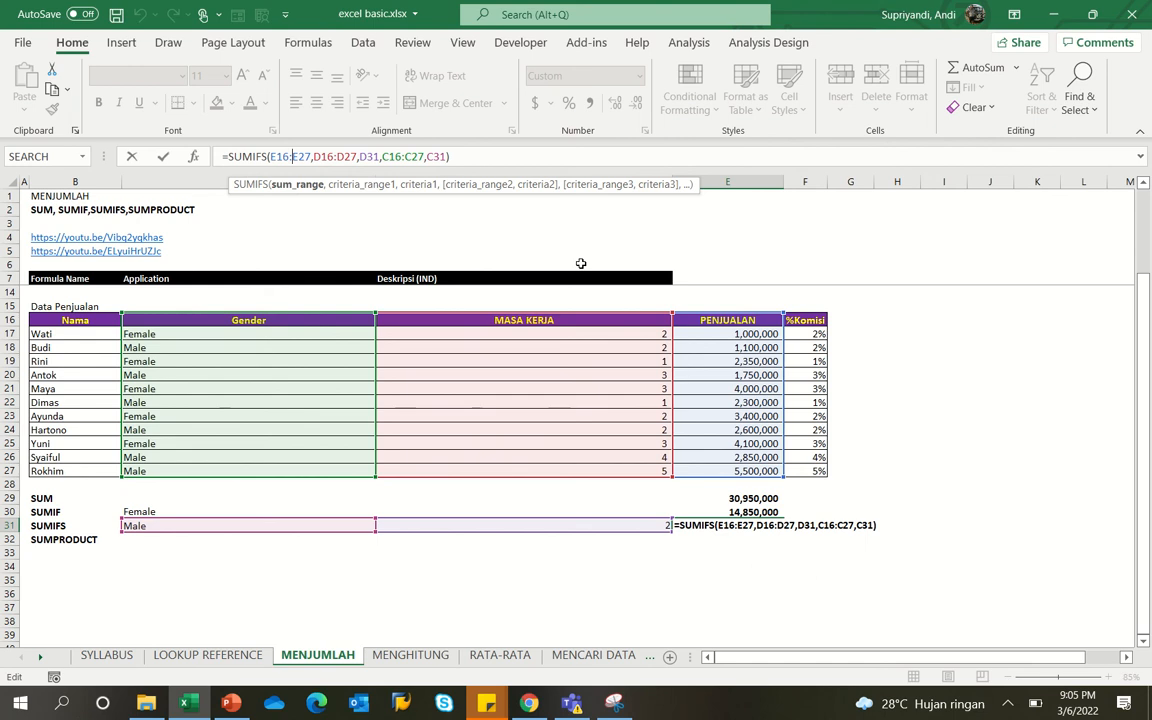
key("Right")
key("Right")
key("Right")
key("Right")
key("Right")
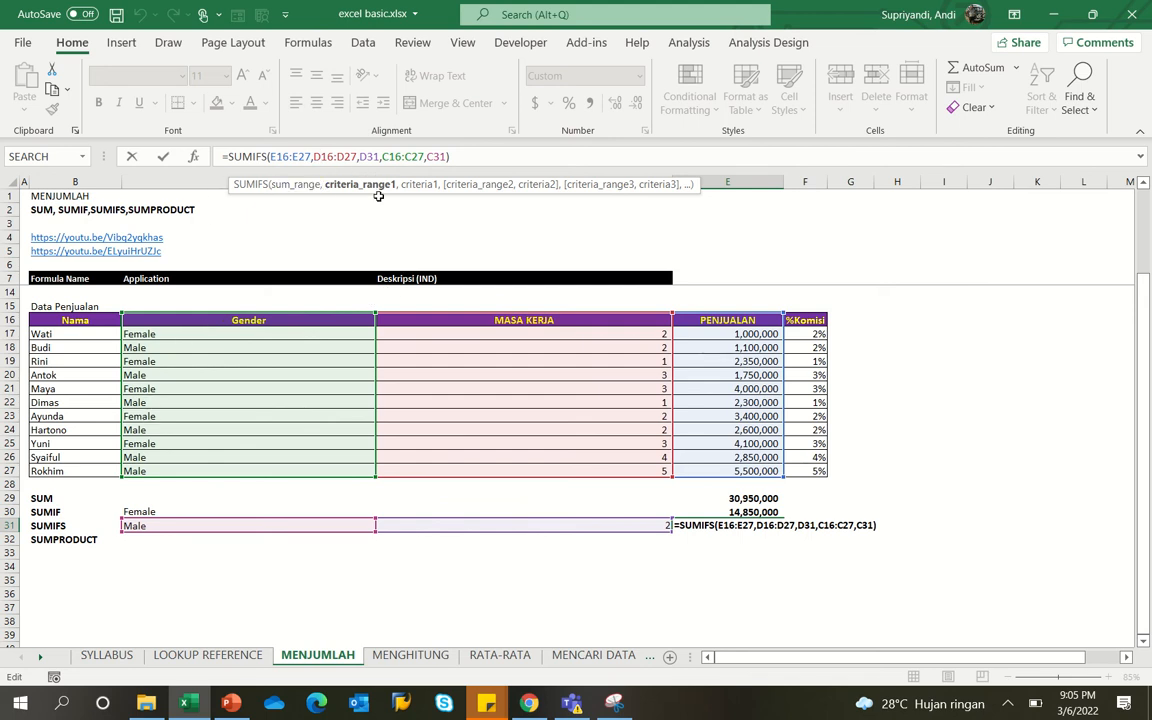
left_click_drag(440, 187, 635, 222)
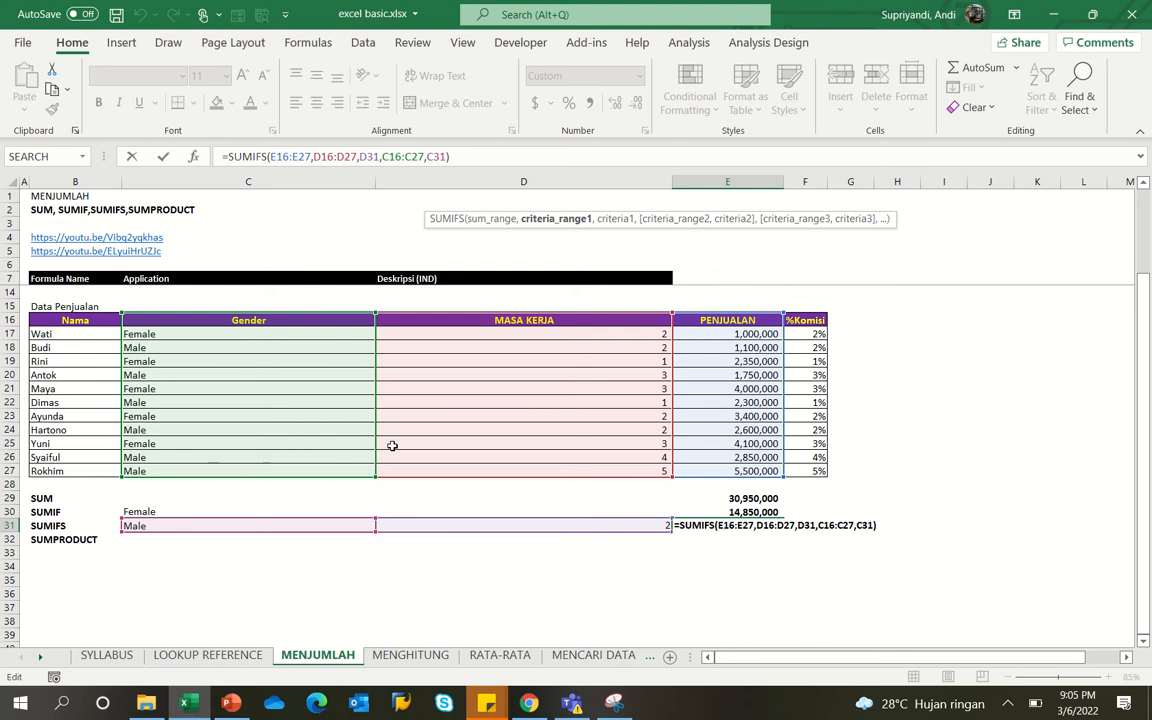
- Examine the remaining SUMIFS arguments in E31: first criterion D31, second criteria range C16:C27 and second criterion C31
key("Right")
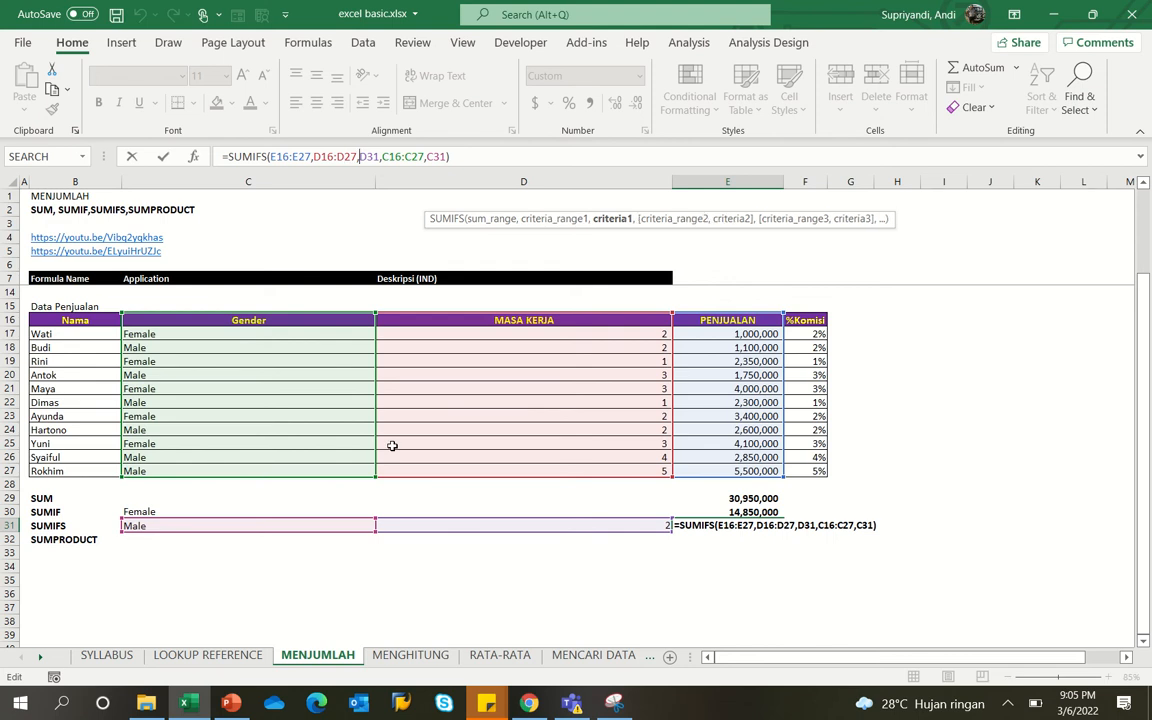
key("Right")
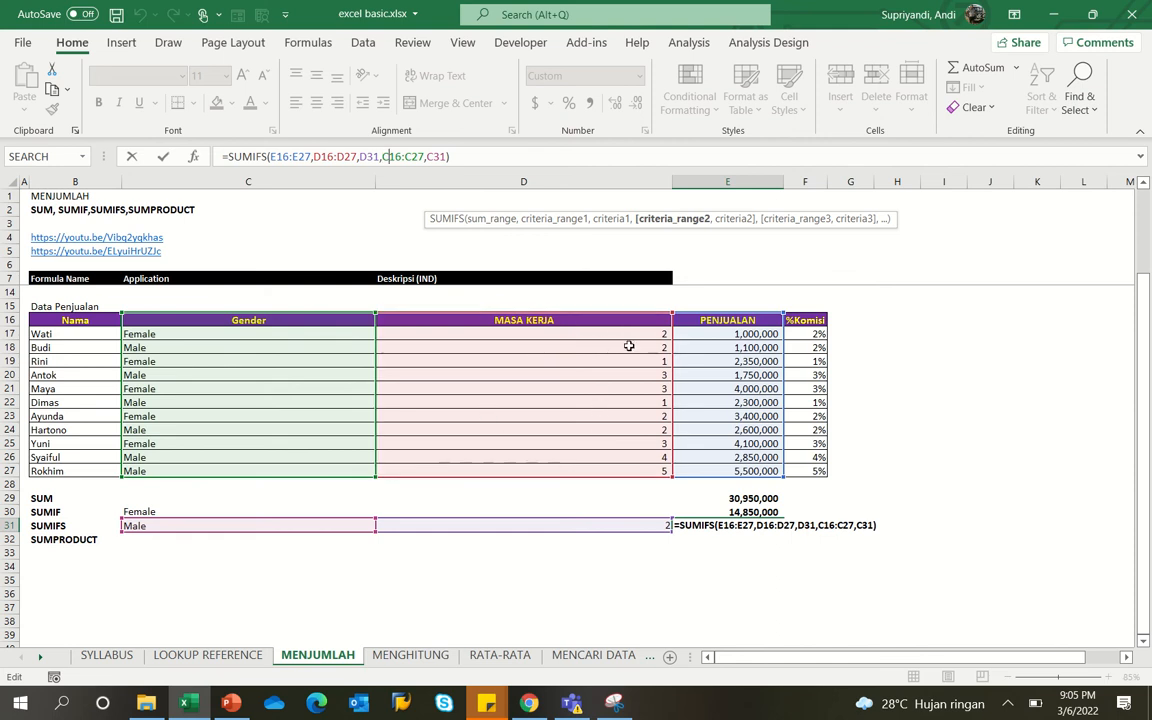
key("Right")
key("Right")
key("Right")
key("Right")
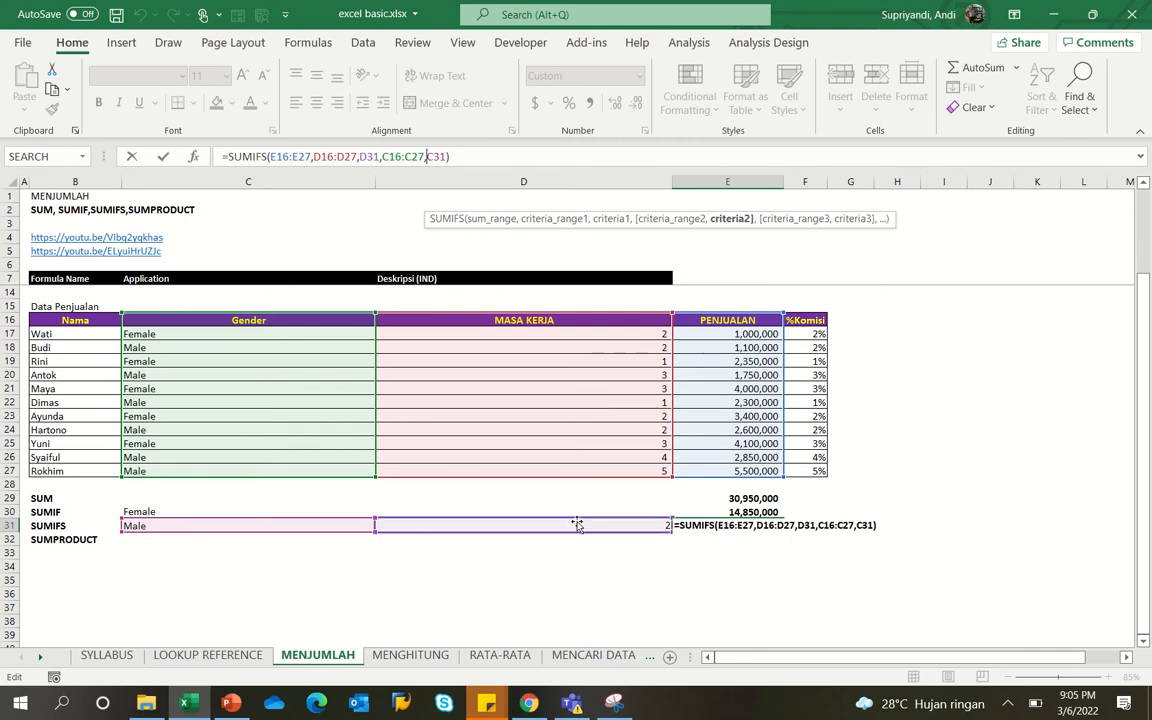
key("ctrl+Return")
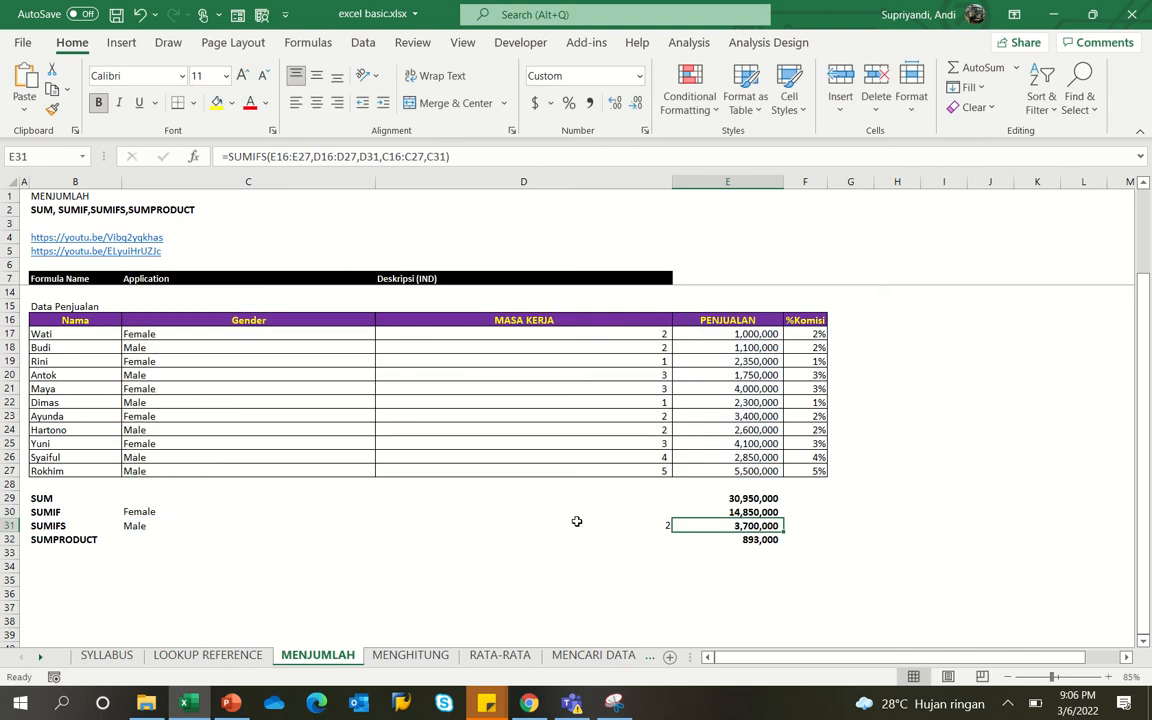
key("F2")
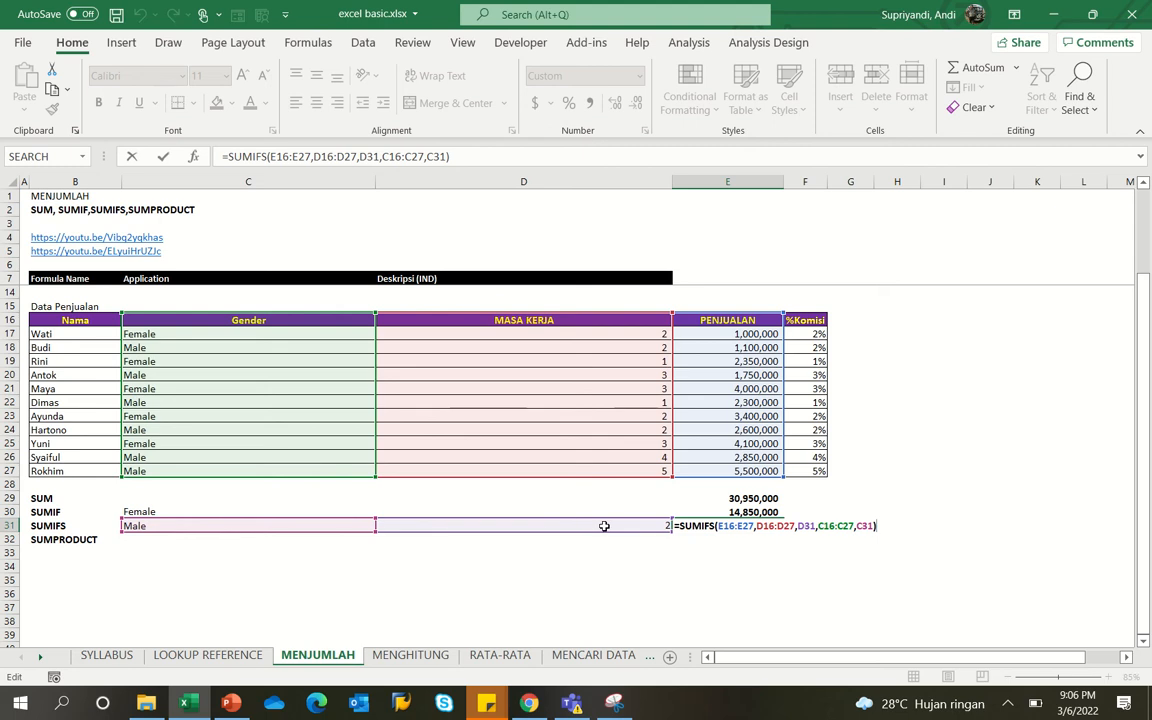
key("ctrl+Return")
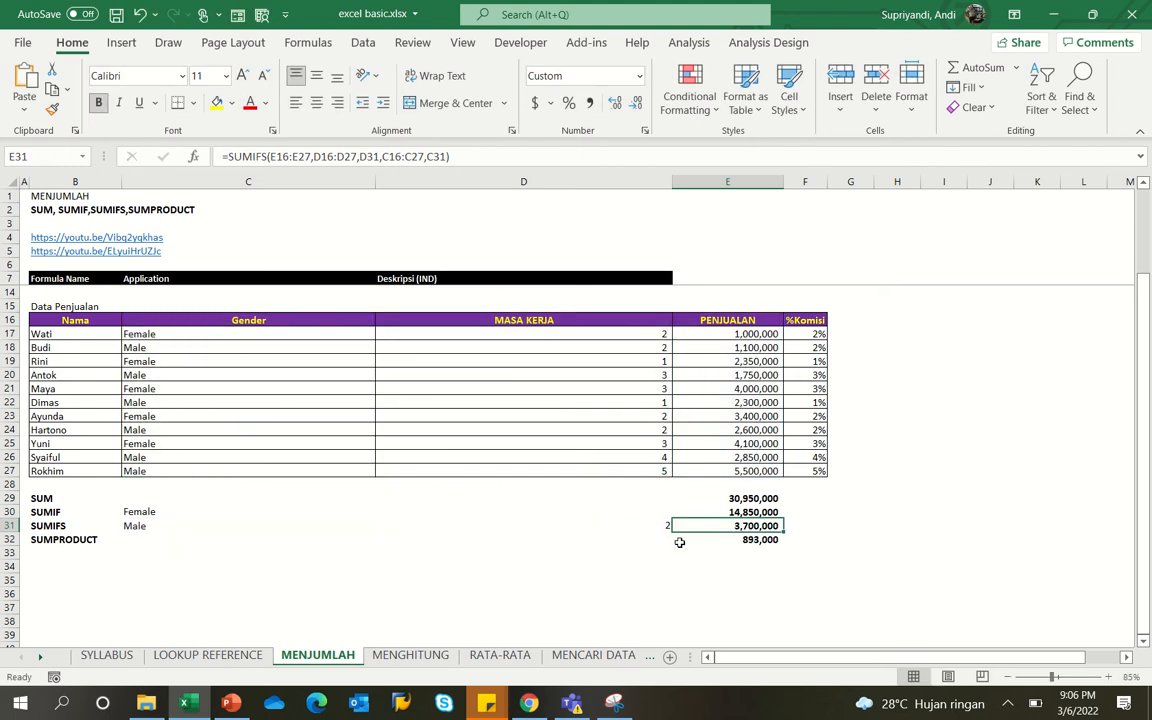
- Review the SUMPRODUCT formula in E32 alongside the function's description in D11
left_click(737, 540)
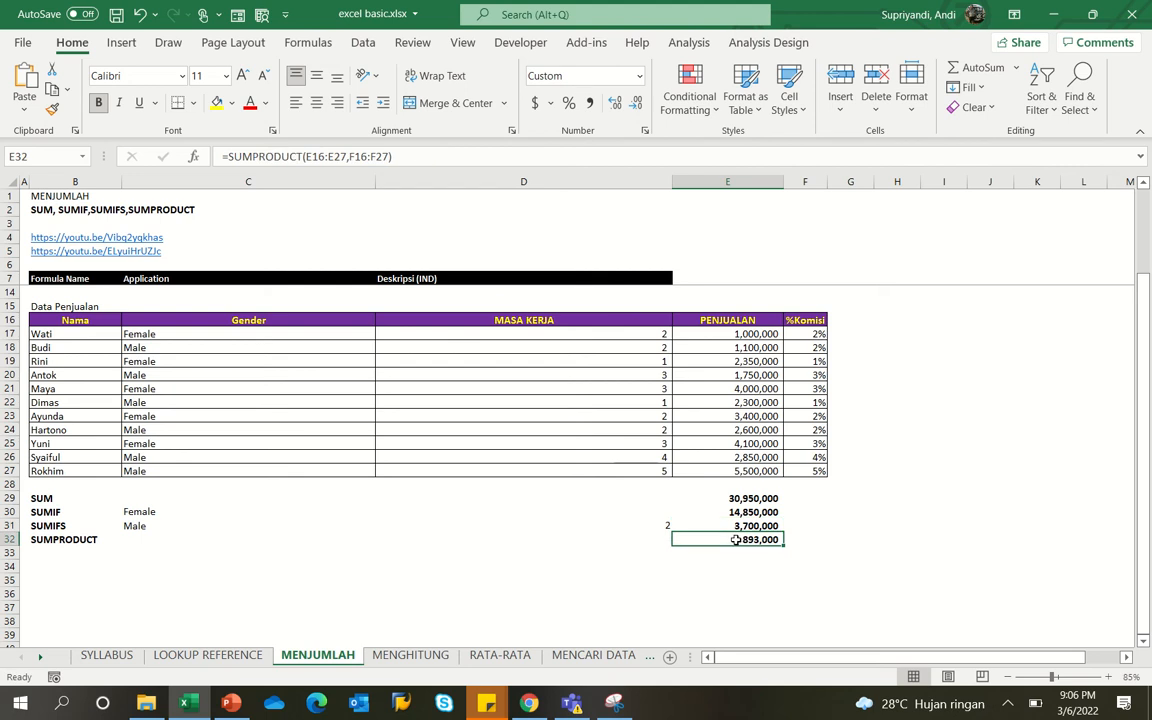
double_click(737, 540)
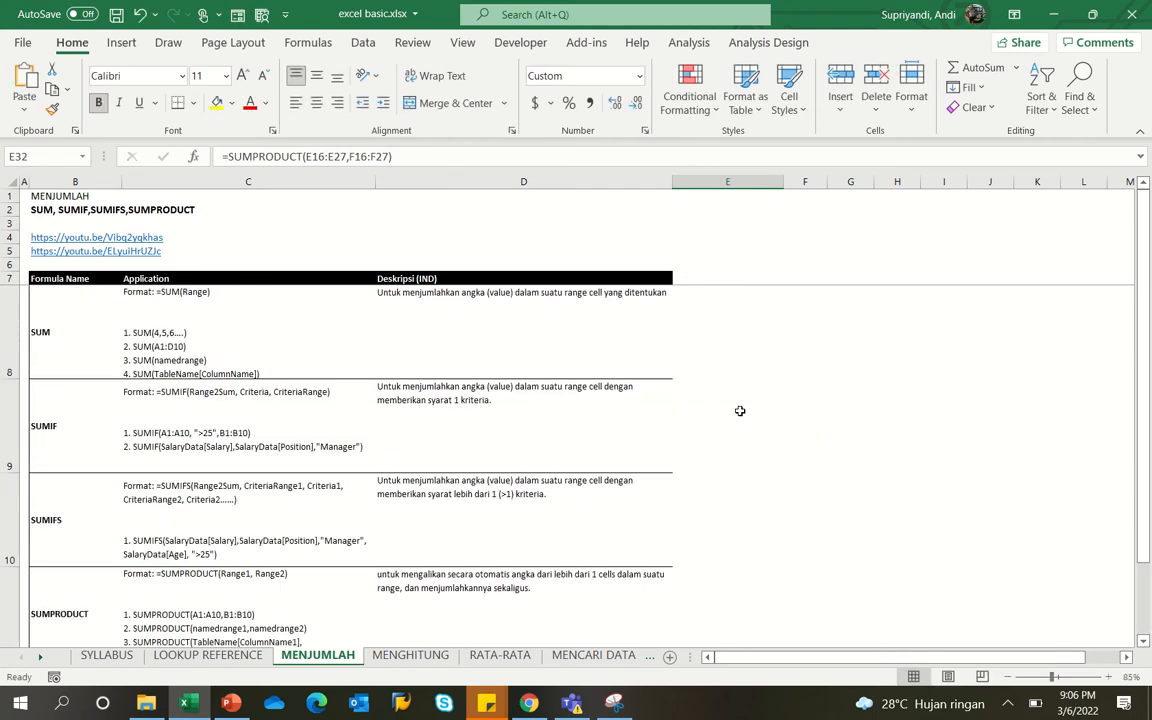
scroll(728, 412, "up", 1)
left_click(477, 580)
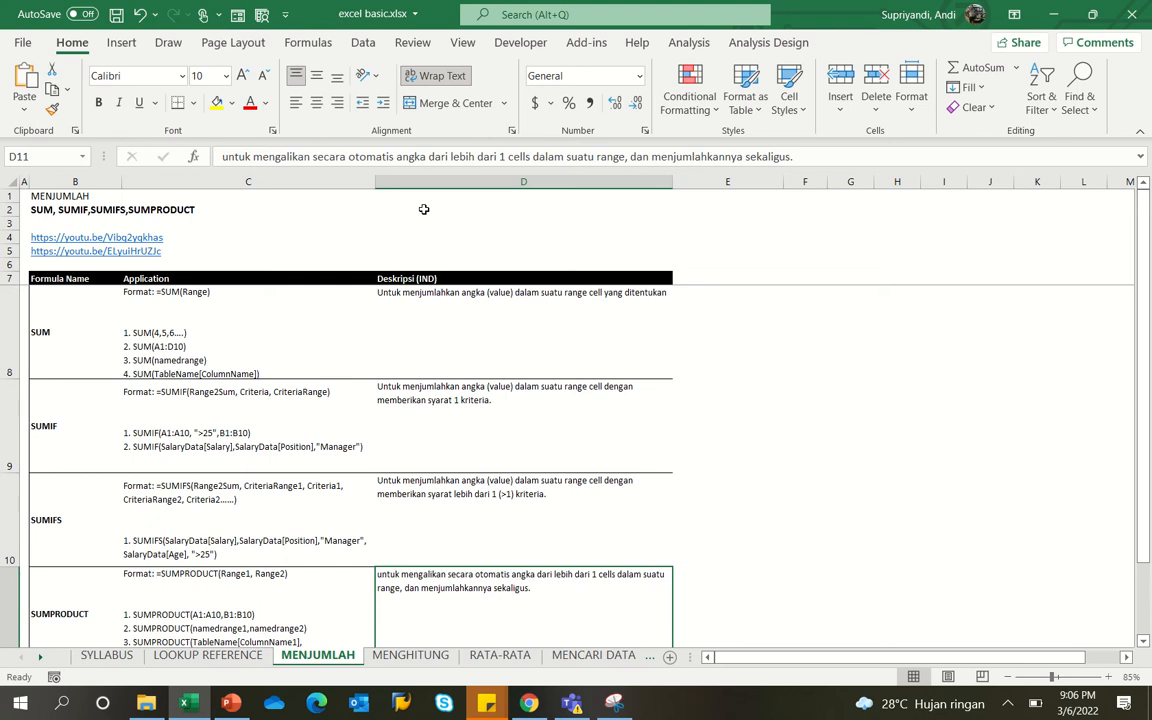
scroll(415, 230, "down", 3)
scroll(560, 478, "up", 2)
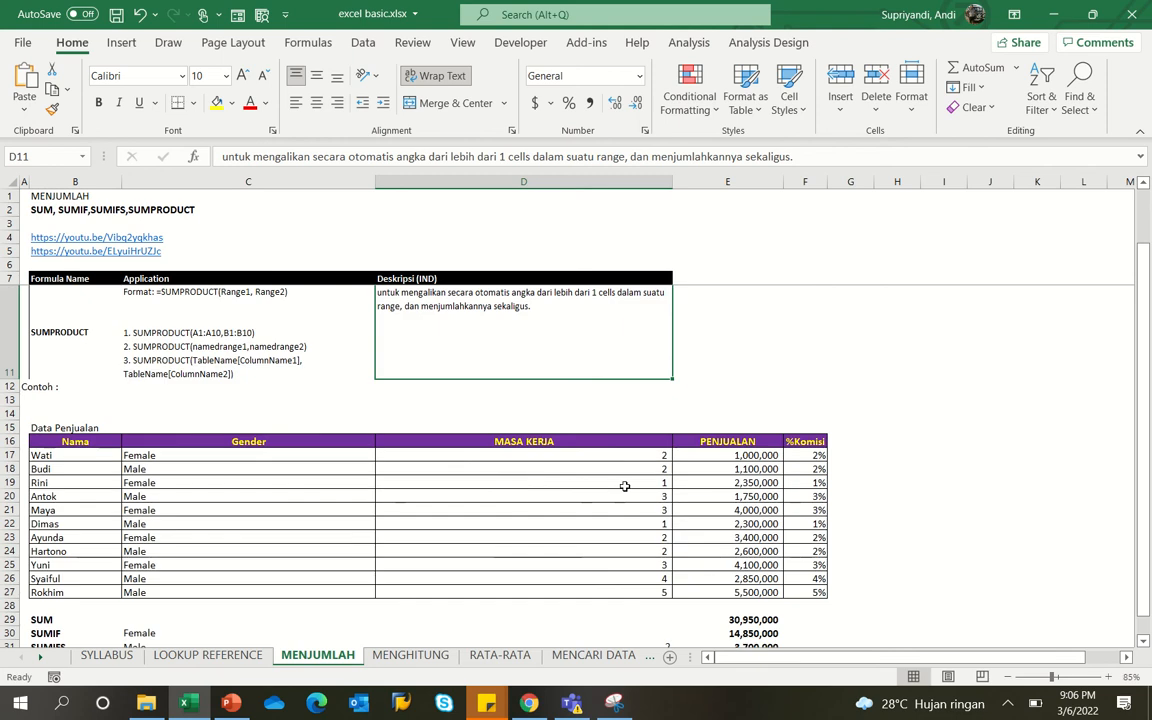
scroll(624, 486, "down", 2)
scroll(625, 483, "up", 2)
scroll(638, 481, "down", 4)
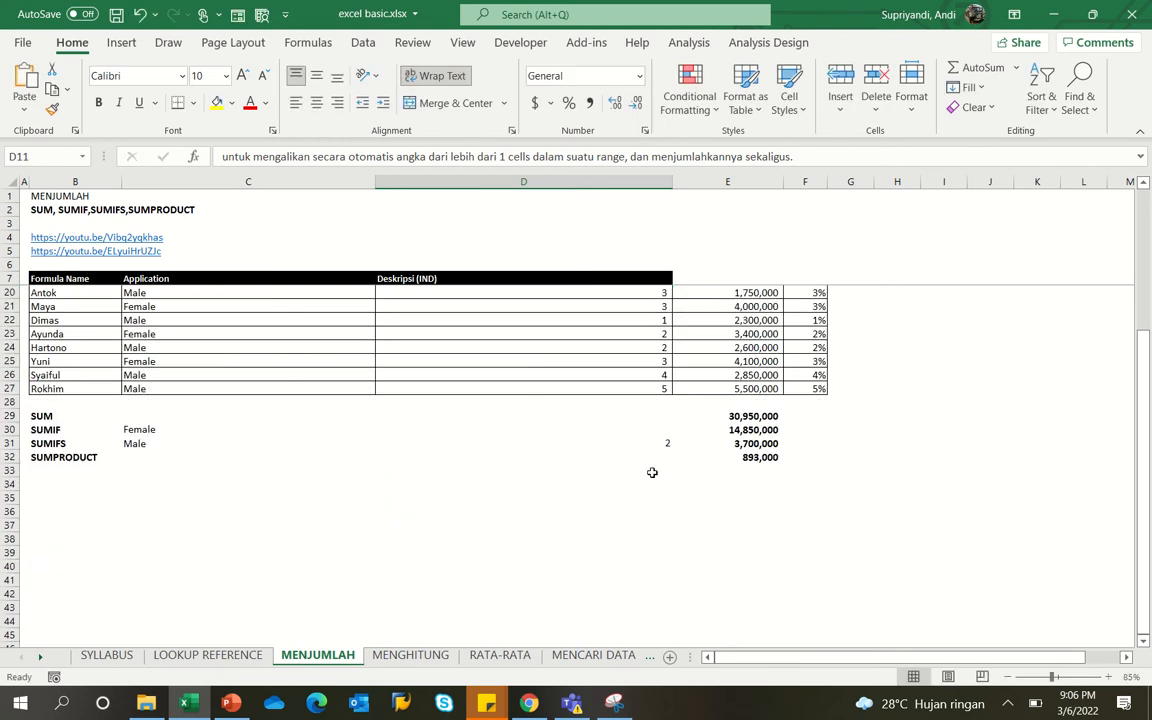
- Examine the SUMPRODUCT formula in E32, covering its sales range E16:E27 and commission range F16:F27
left_click(761, 457)
scroll(830, 484, "up", 2)
key("F2")
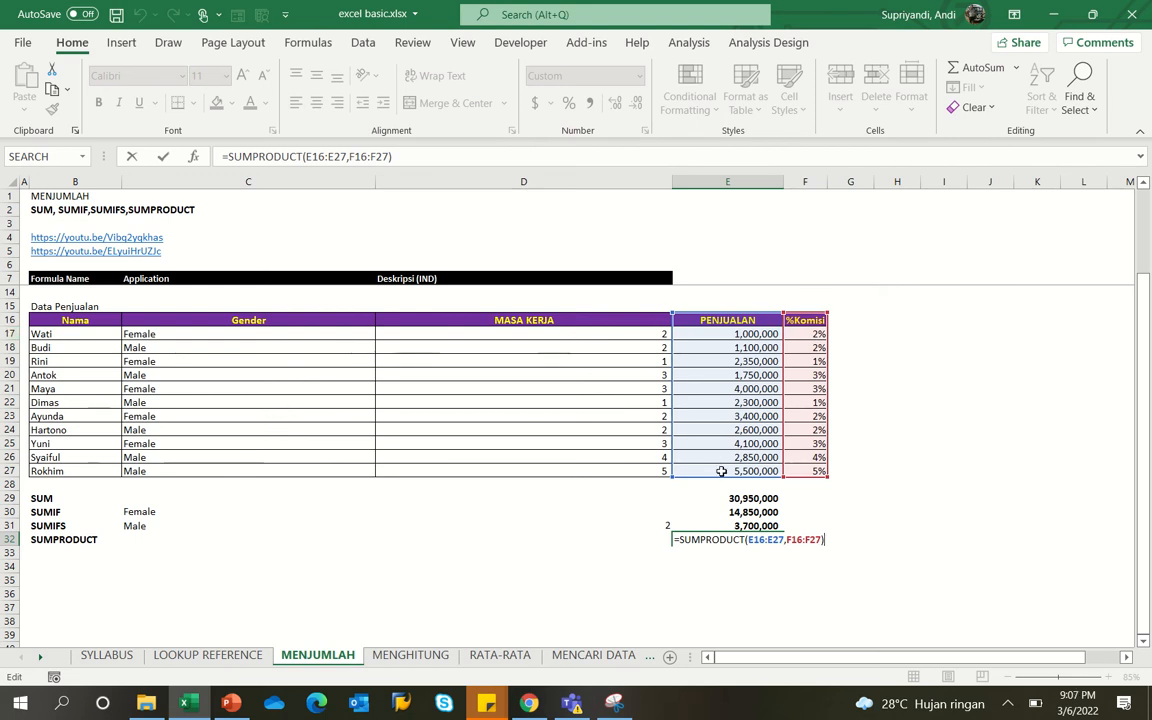
key("ctrl+Return")
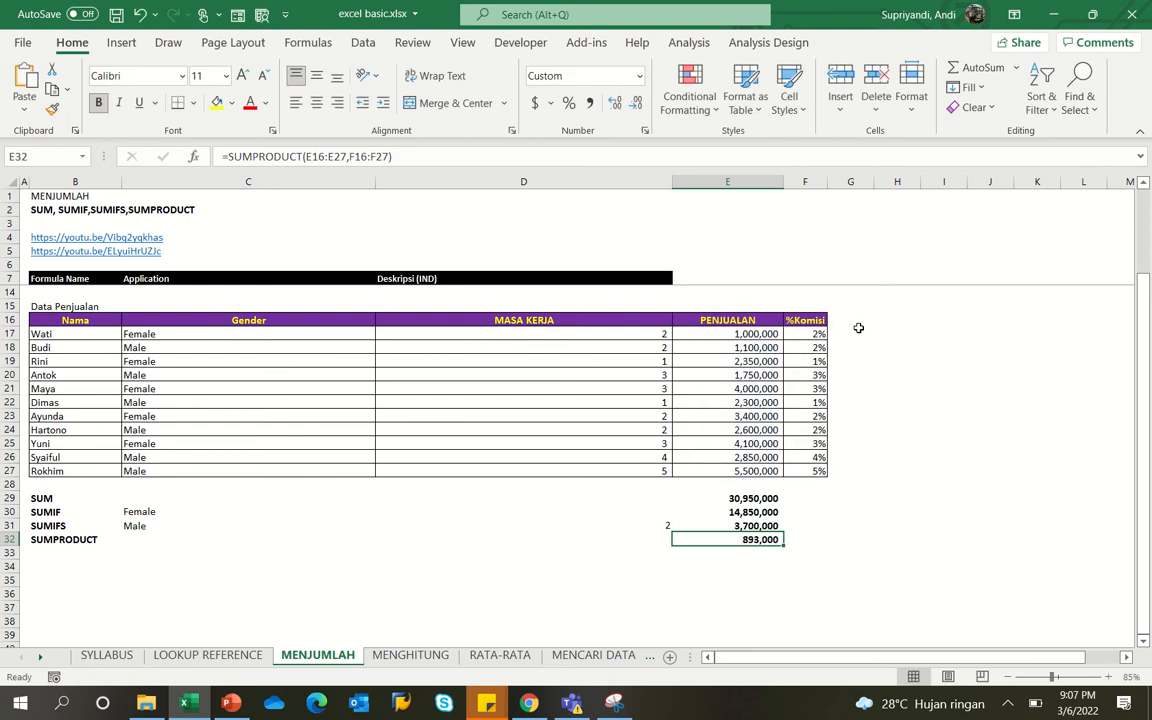
- Calculate the first salesperson's commission in G17 with =E17*F17
left_click(876, 338)
key("Left")
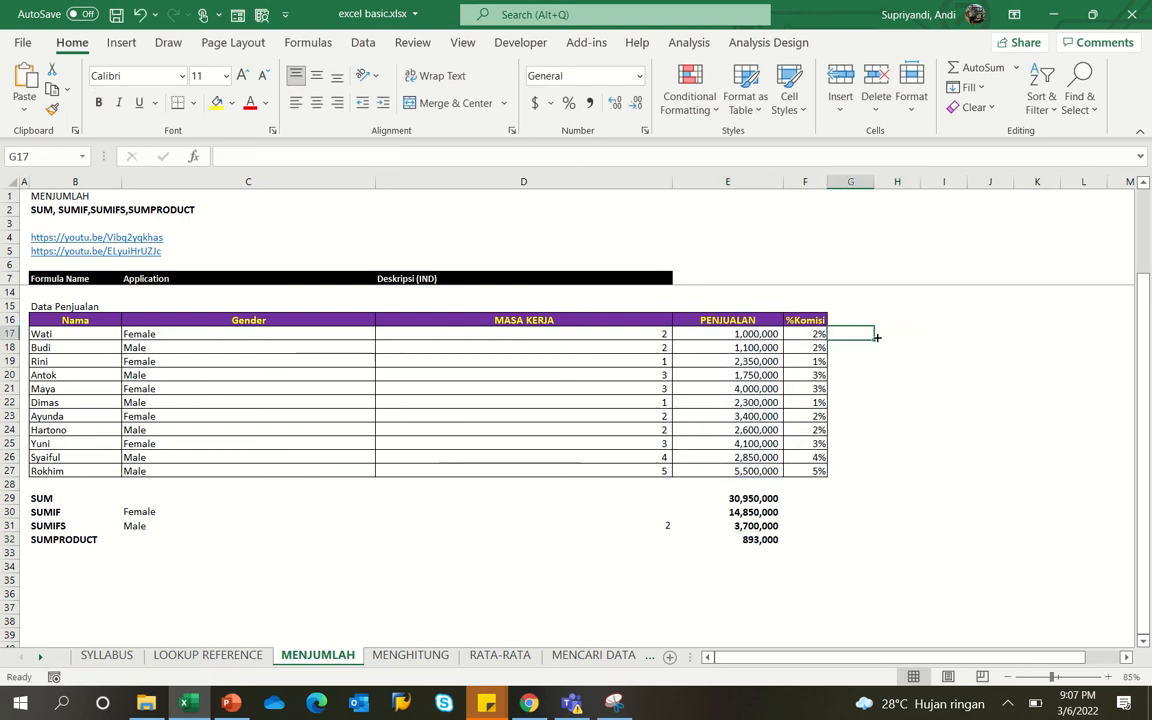
type("=")
key("Left")
key("Left")
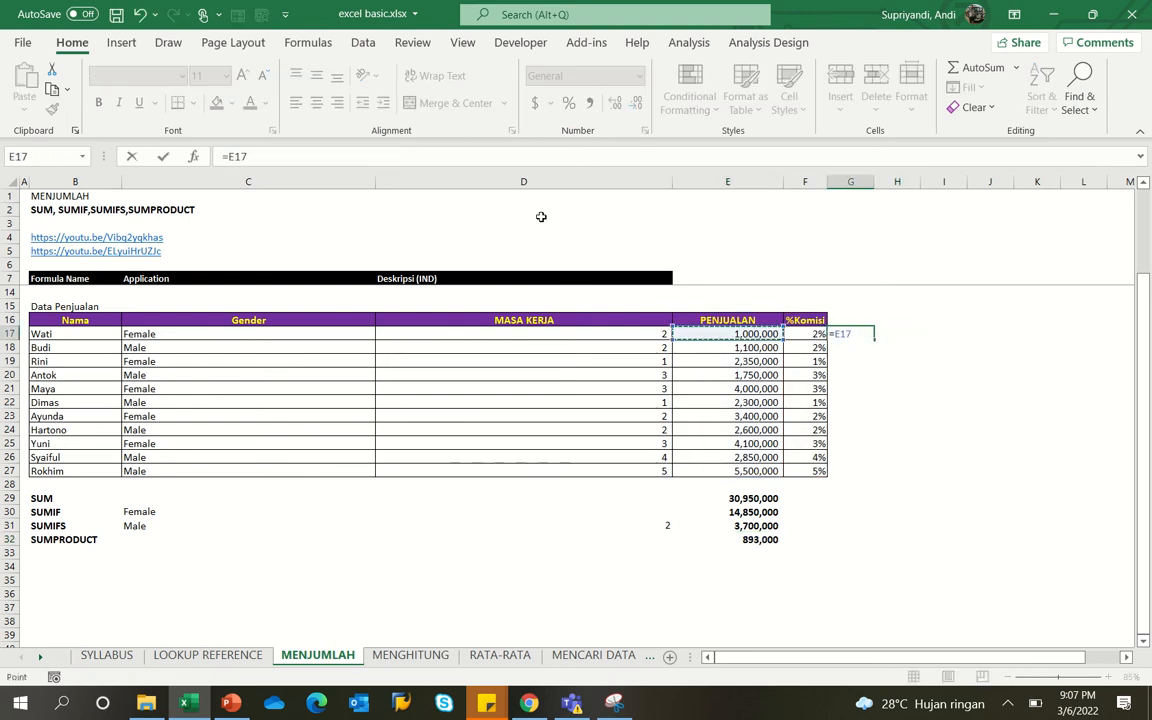
type("*")
key("Left")
key("ctrl+Return")
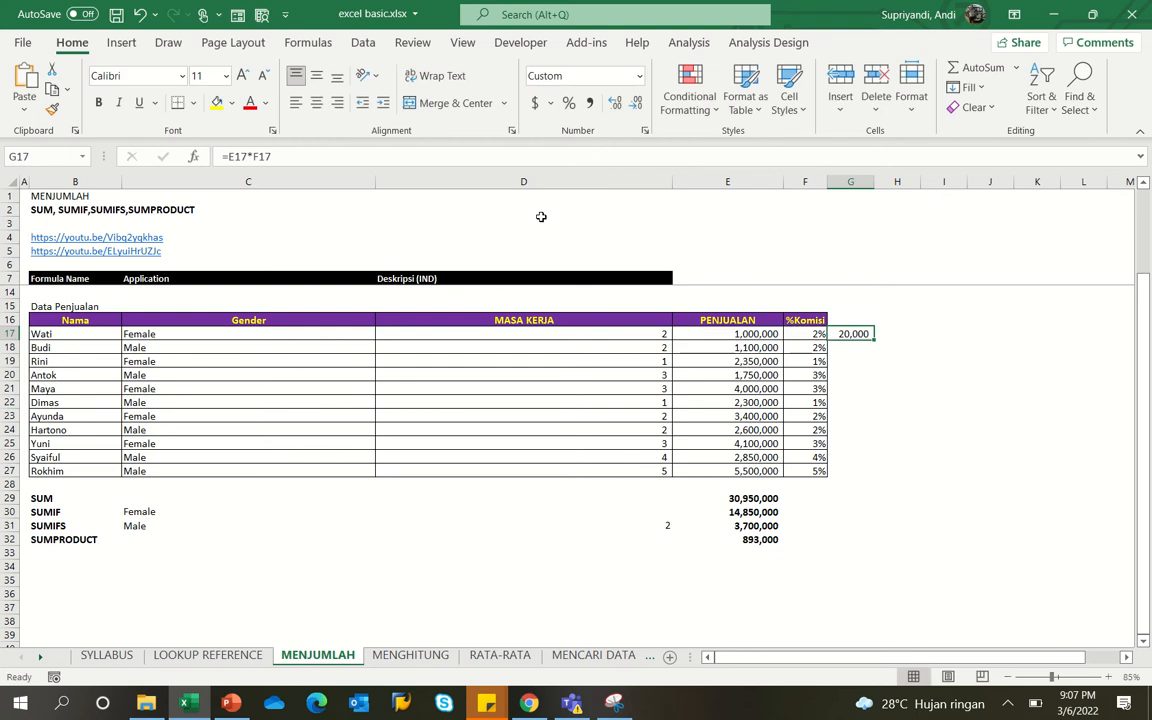
- Copy the commission formula from G17 down through G27
key("ctrl+c")
key("shift+Down")
key("shift+Down")
key("shift+Down")
key("shift+Down")
key("shift+Down")
key("shift+Down")
key("shift+Down")
key("shift+Down")
key("shift+Down")
key("shift+Down")
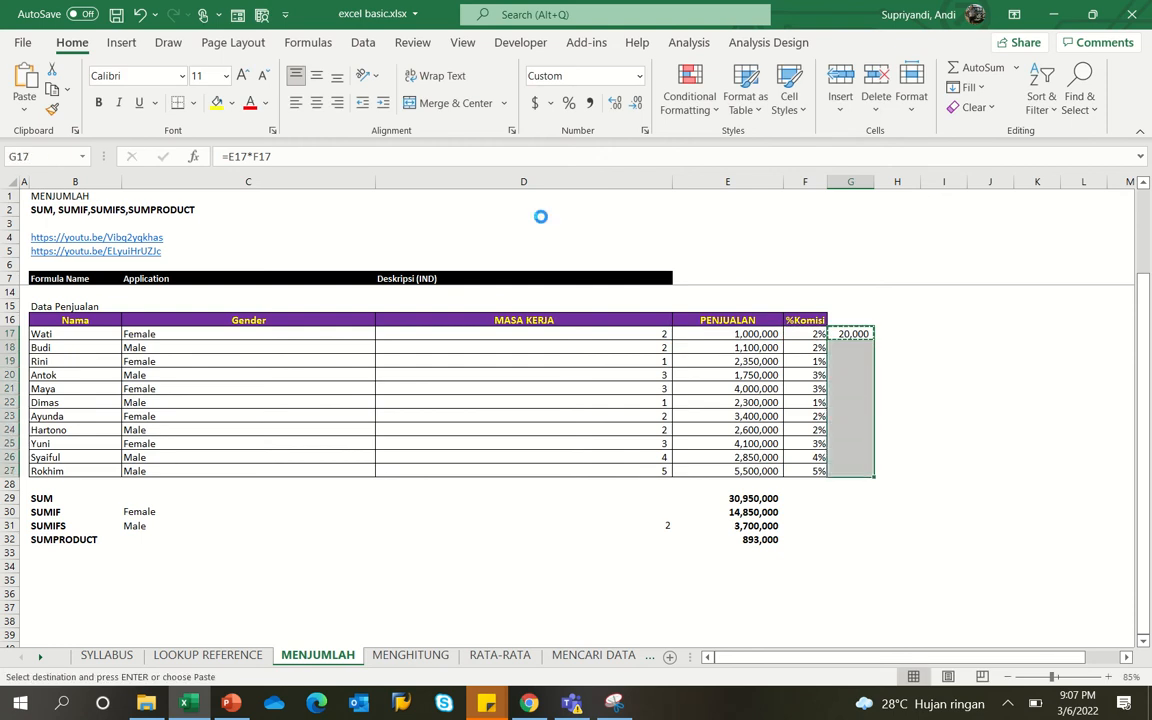
key("Return")
- Total the commissions in G28 with =SUM(G17:G27)
key("ctrl+Down")
key("Down")
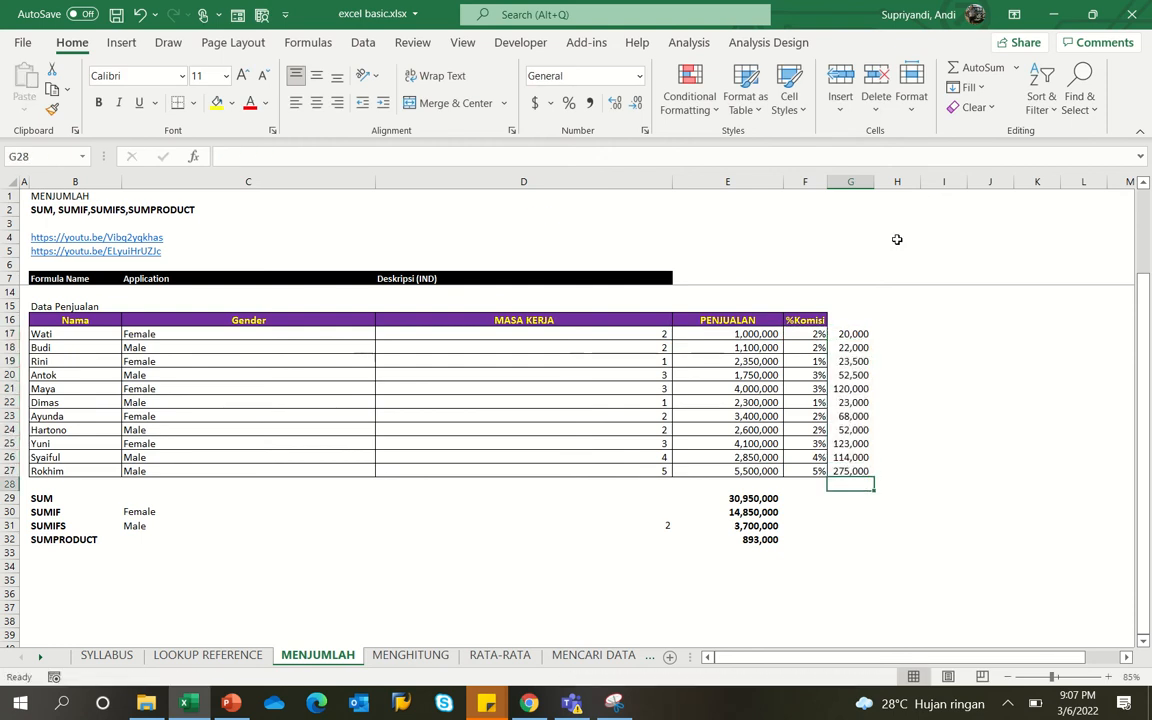
left_click(984, 70)
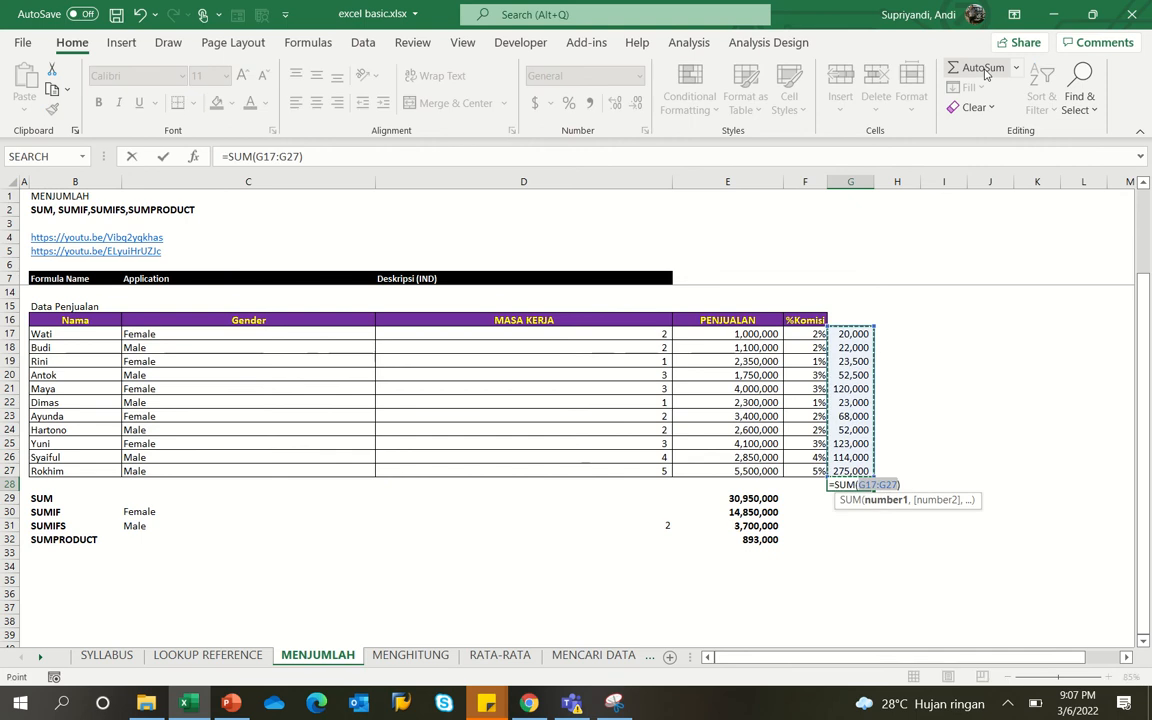
key("Return")
key("Up")
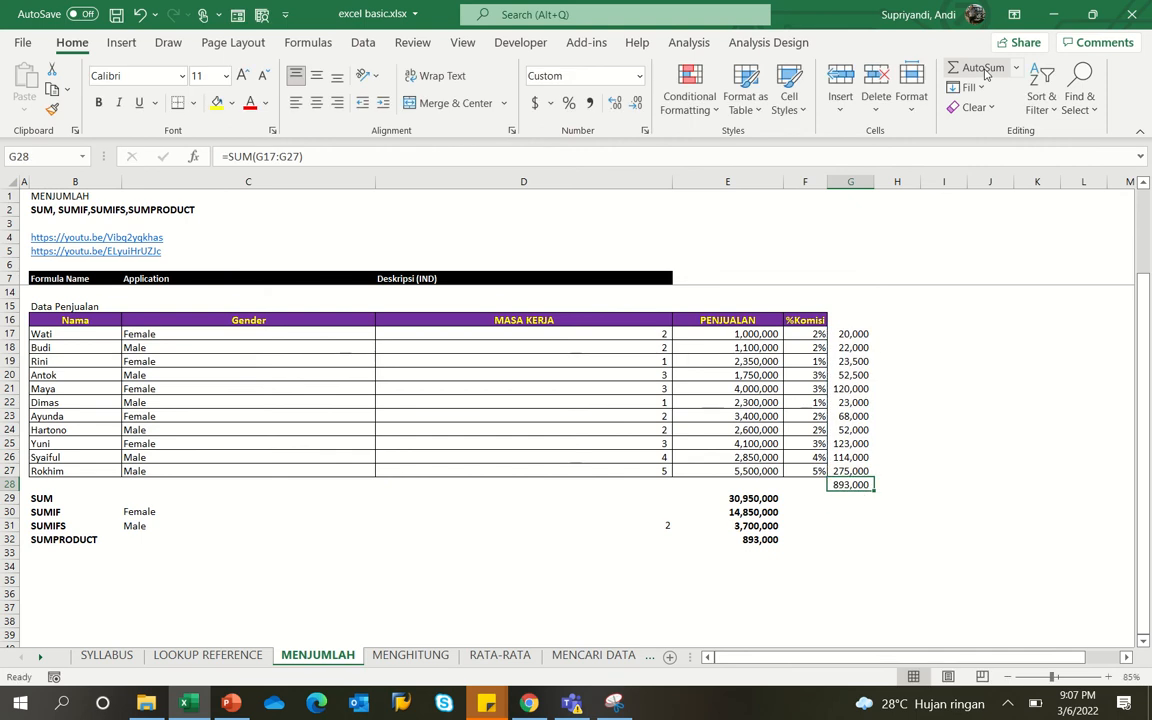
- Compare the manual commission total in G28 with the SUMPRODUCT formula in E32
key("Left")
key("Left")
key("Down")
key("Down")
key("Down")
key("Down")
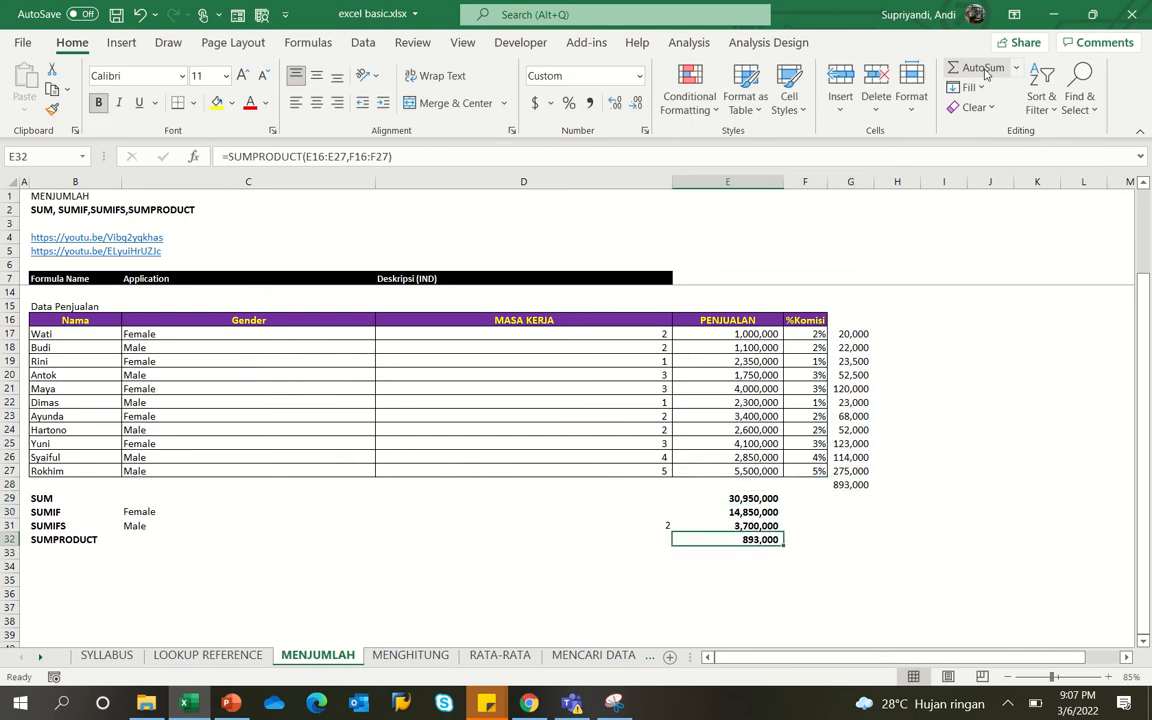
key("F2")
key("Escape")
- Open the MENGHITUNG sheet and examine the COUNT formula in C35, which covers $C$17:$C$32
left_click(435, 658)
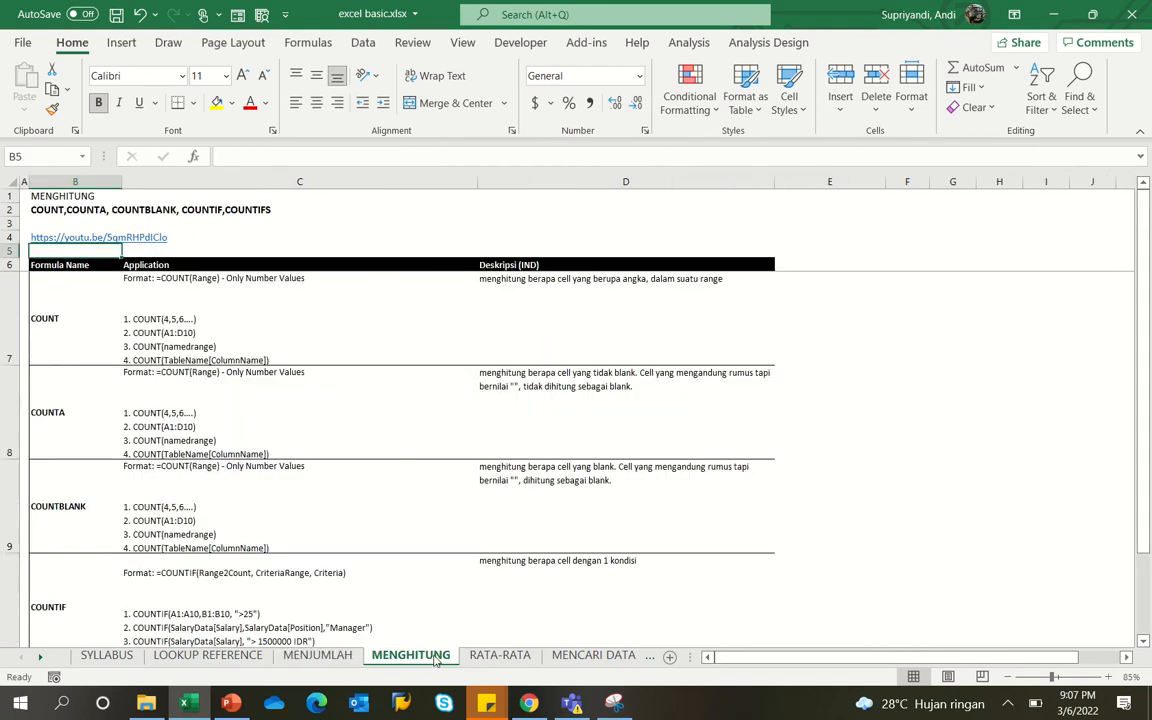
scroll(420, 584, "down", 3)
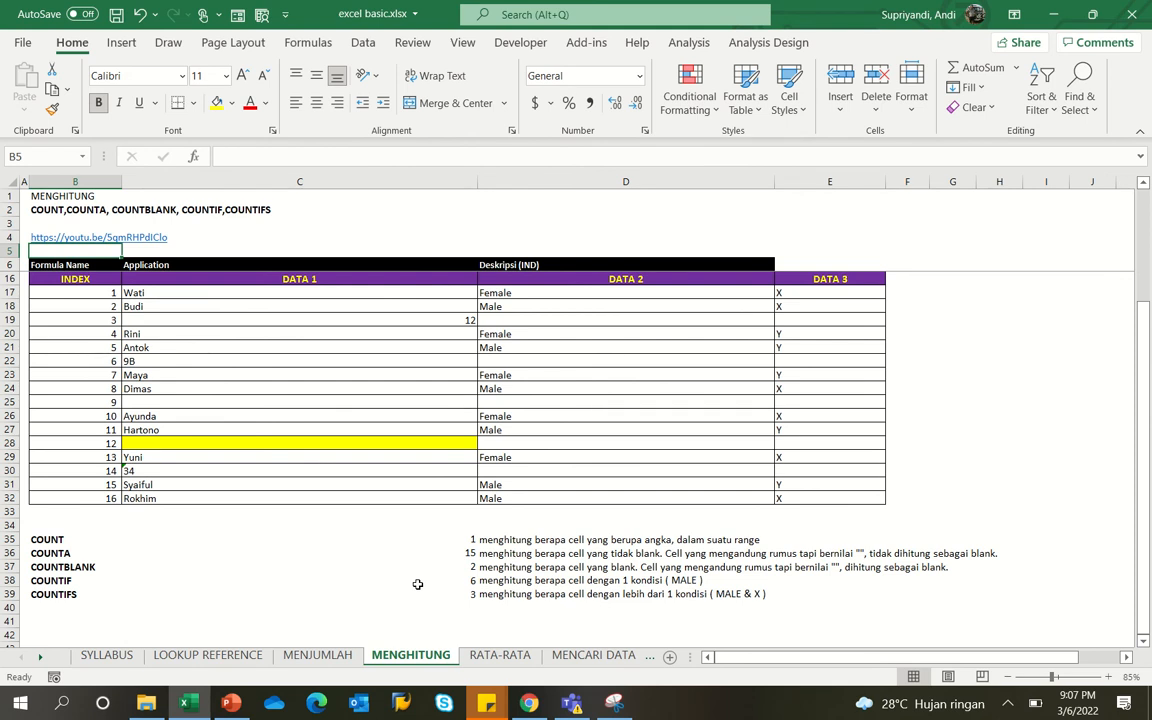
left_click(466, 541)
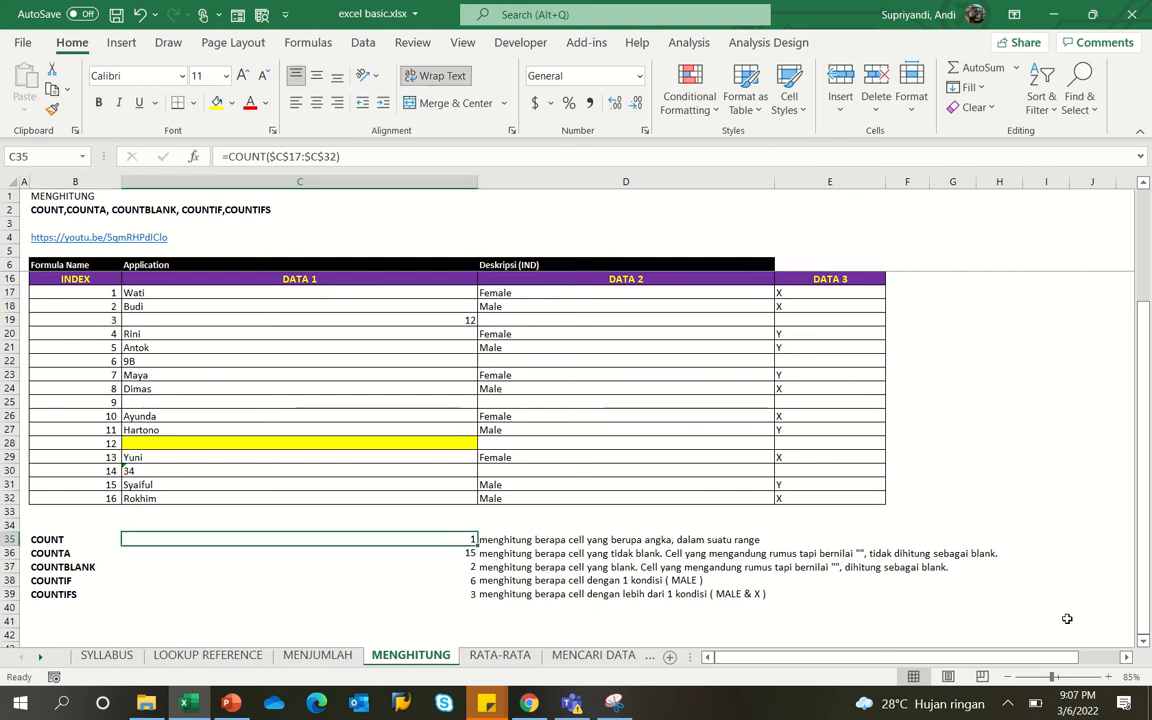
key("F2")
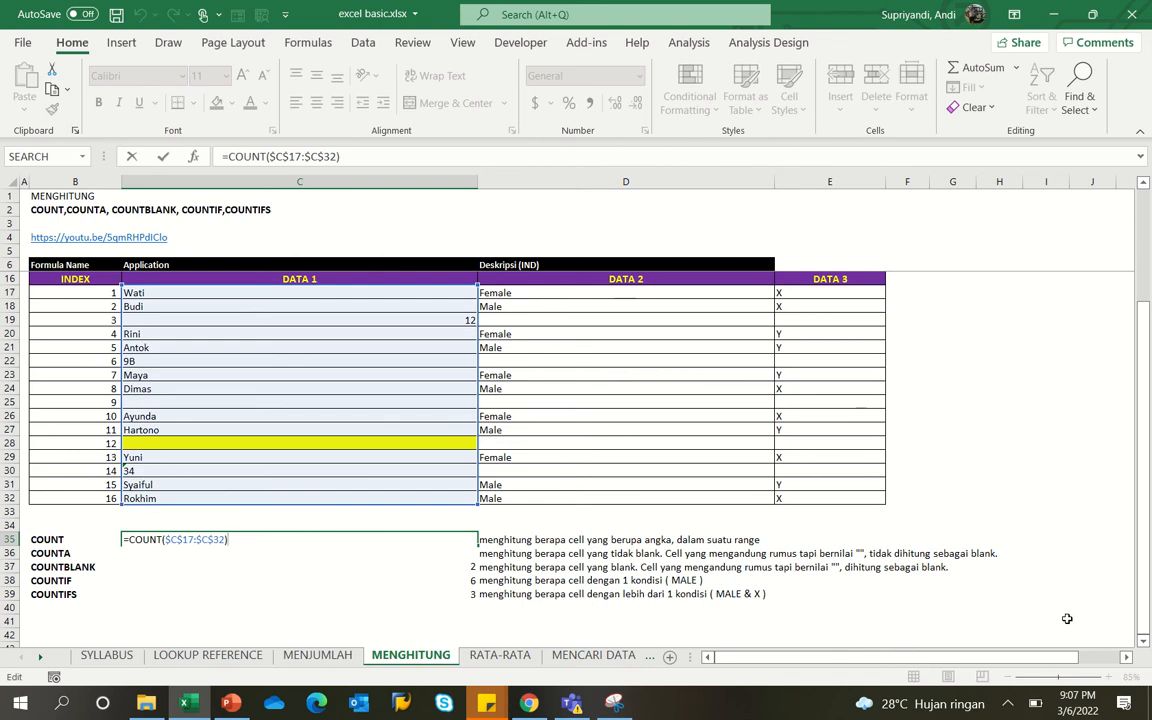
key("ctrl+Return")
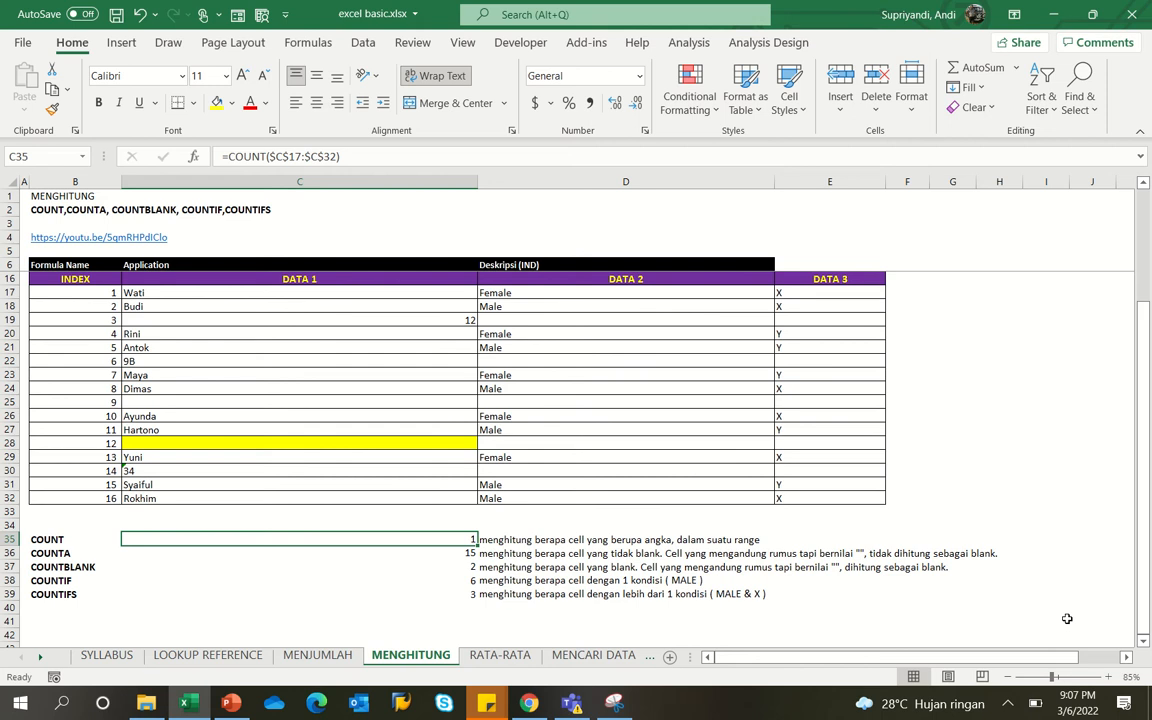
key("F2")
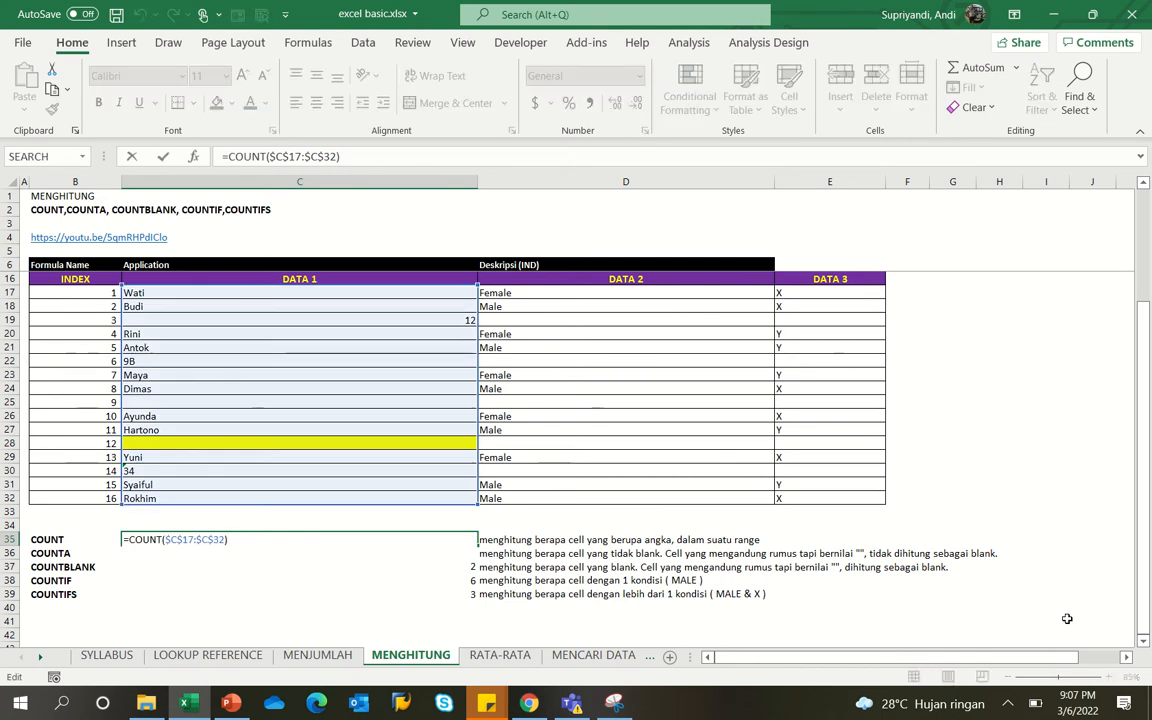
key("Escape")
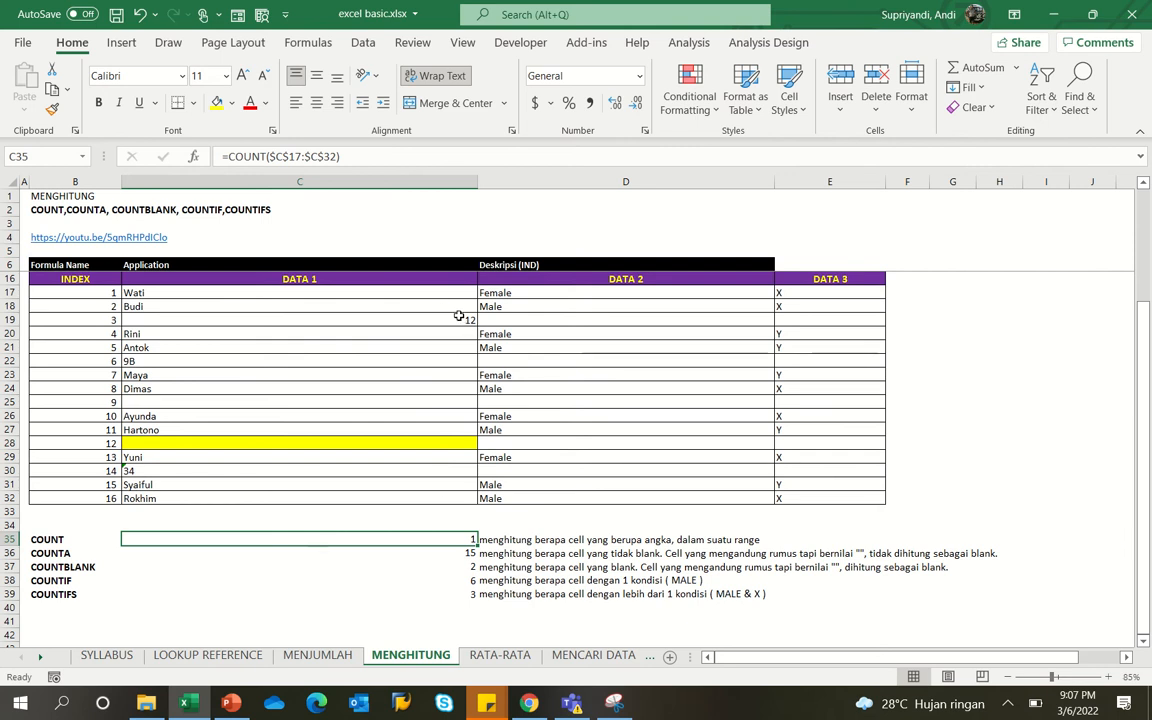
- Inspect the text-stored value '34 in C30 against the COUNT formula in C35
left_click(261, 477)
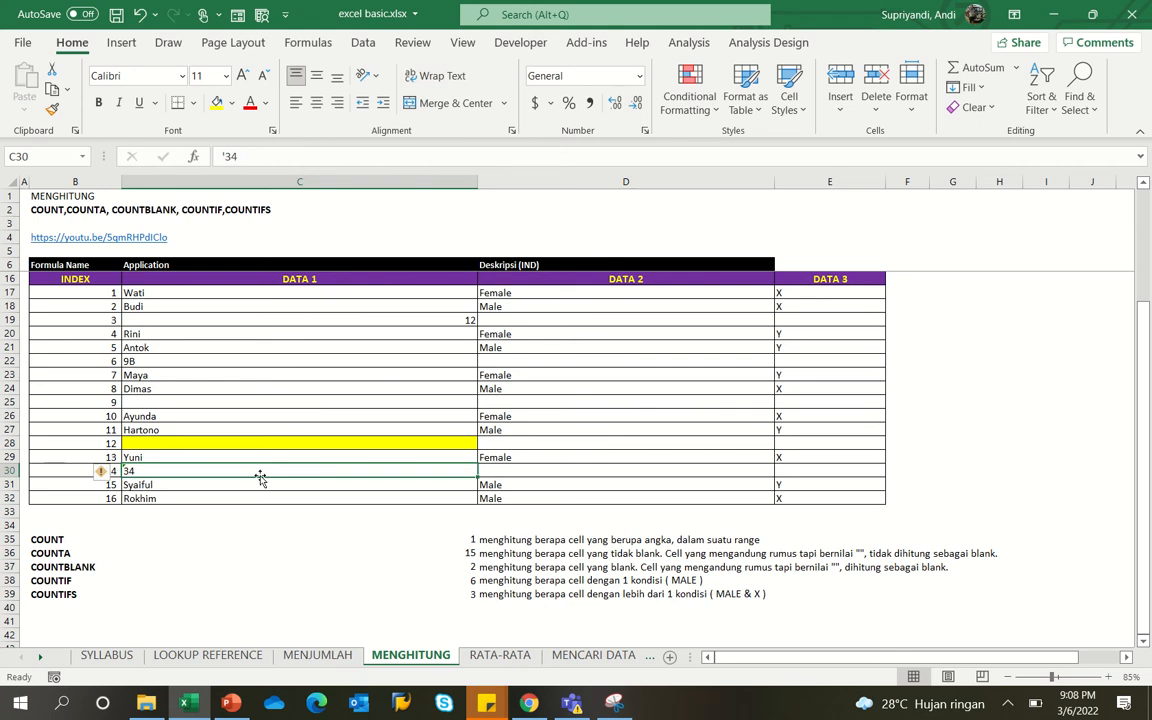
left_click(427, 542)
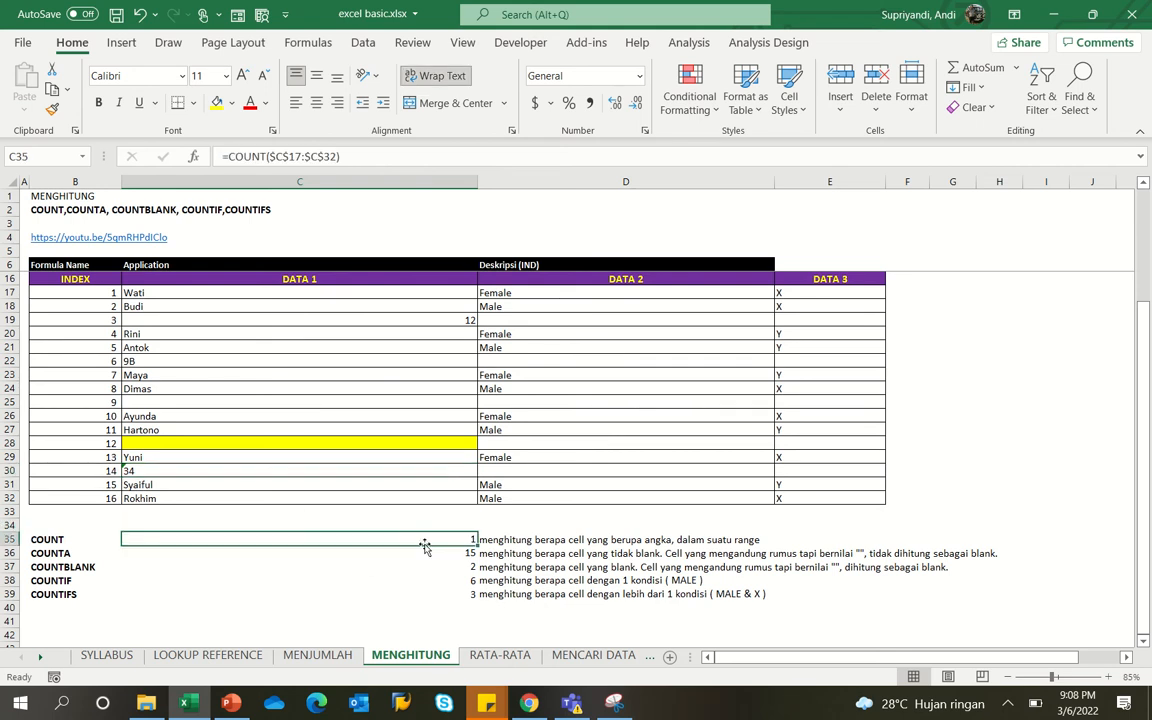
left_click(292, 469)
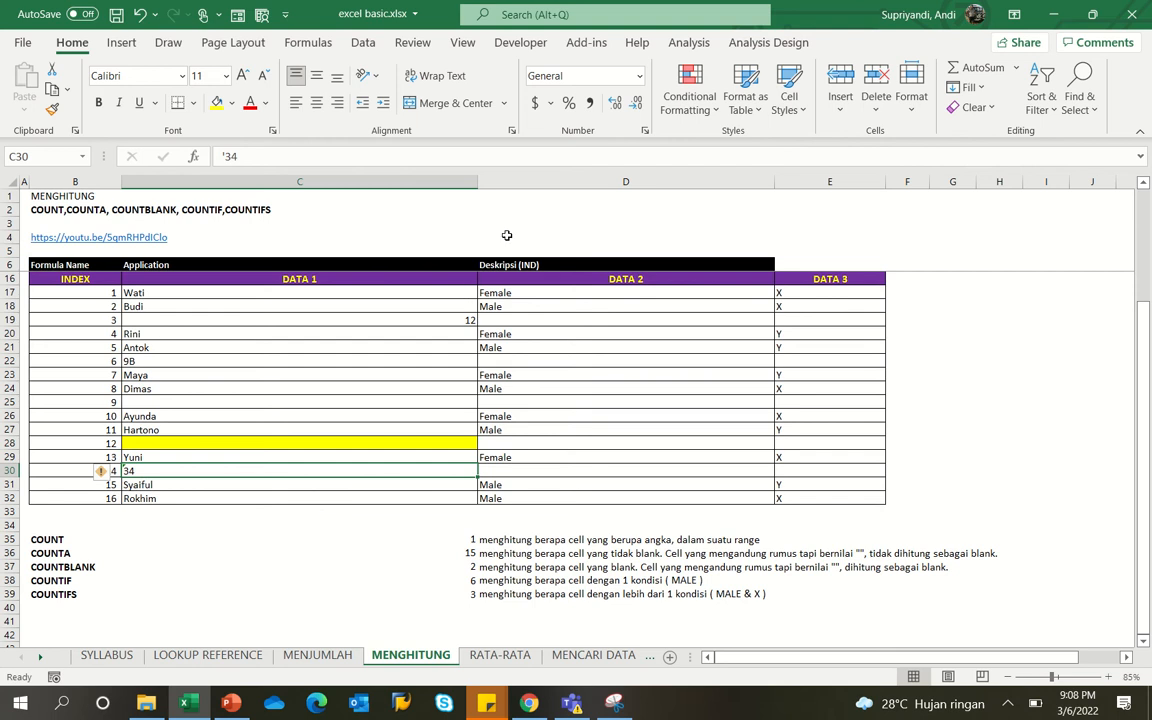
left_click(444, 537)
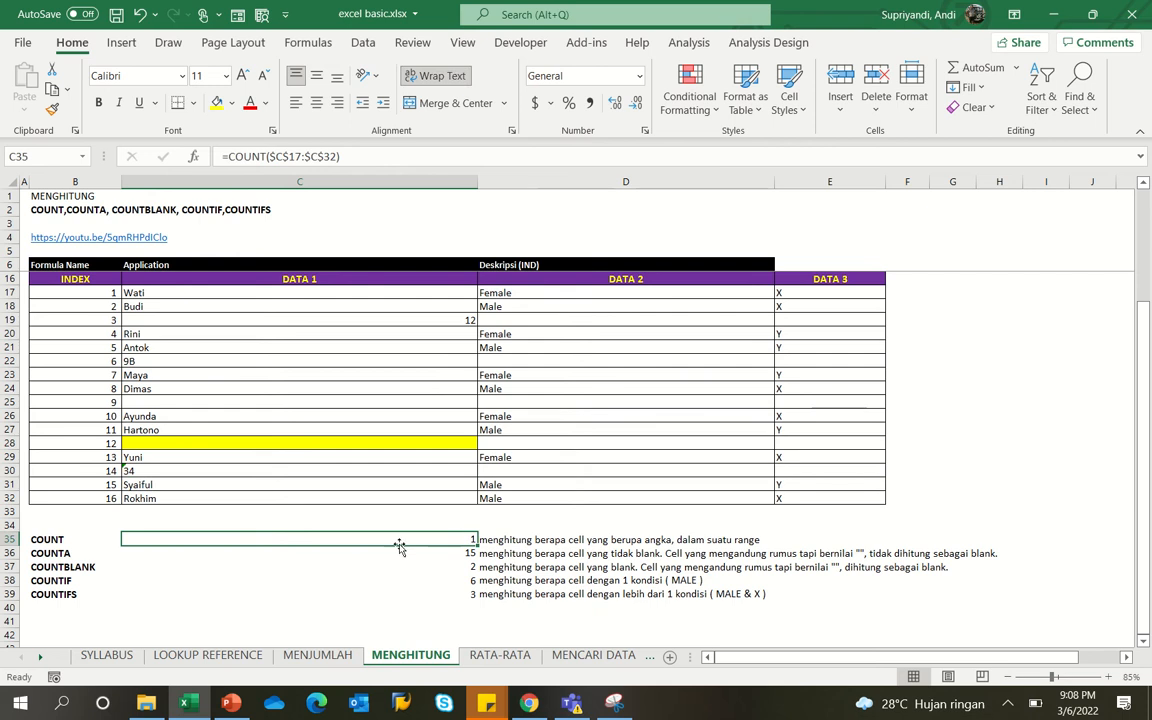
- Test adding the text-stored number to the numeric value with =C30+C19 in C34, and delete the test formula
left_click(401, 523)
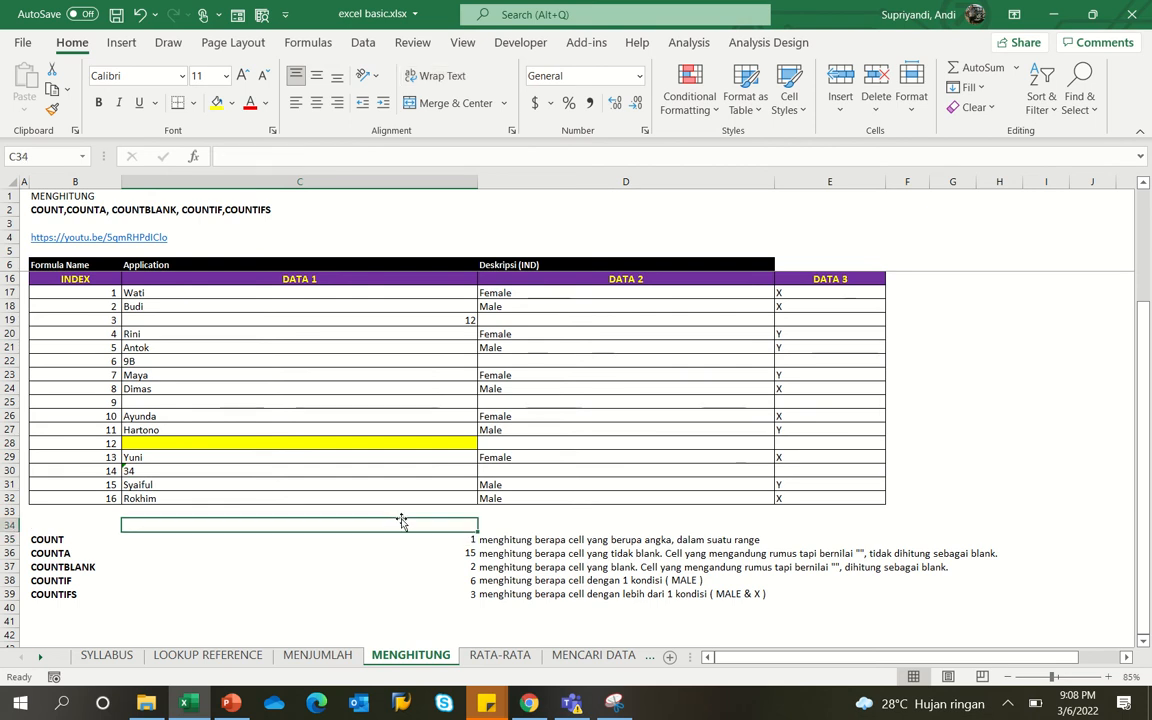
type("=")
key("Up")
key("Up")
key("Up")
key("Up")
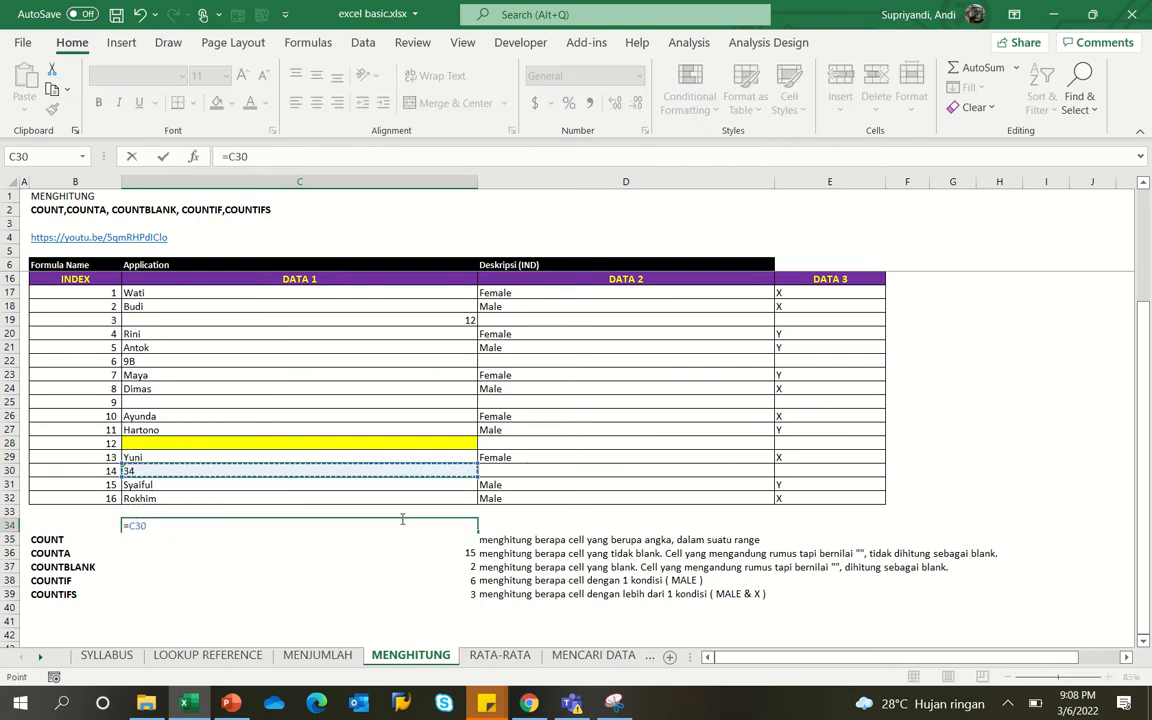
type("+")
key("Up")
key("Up")
key("Up")
key("Up")
key("Up")
key("Up")
key("Up")
key("Up")
key("Up")
key("Up")
key("Up")
key("Up")
key("Up")
key("Up")
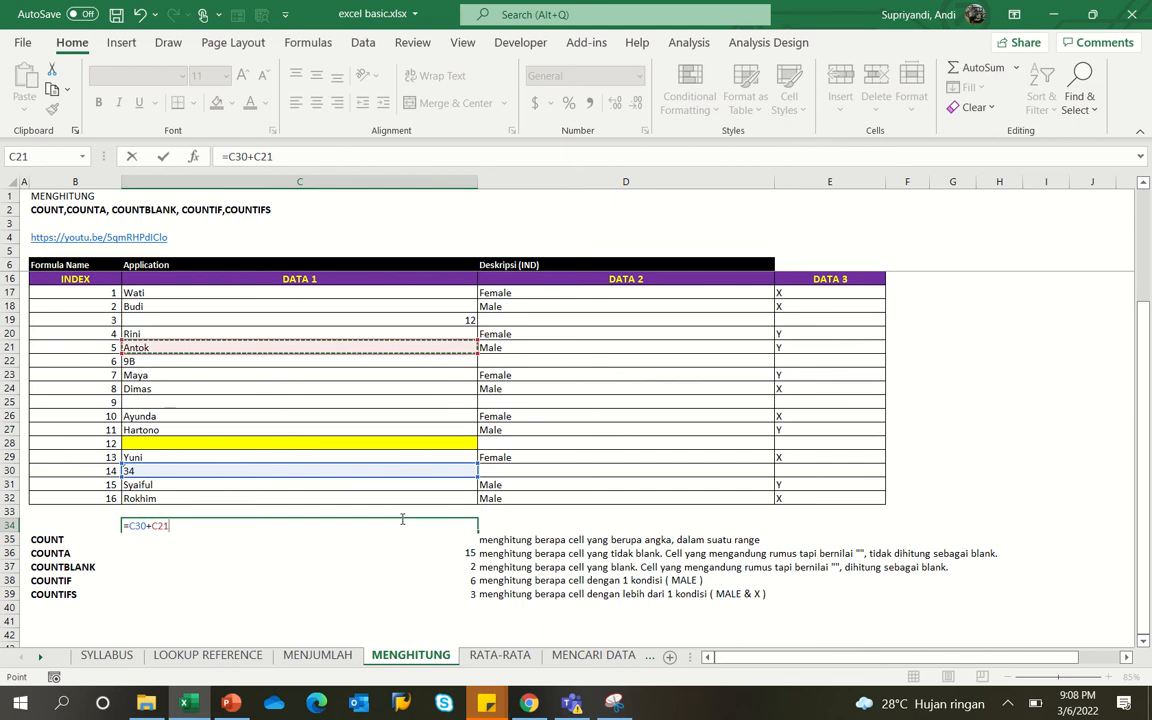
key("Return")
key("Up")
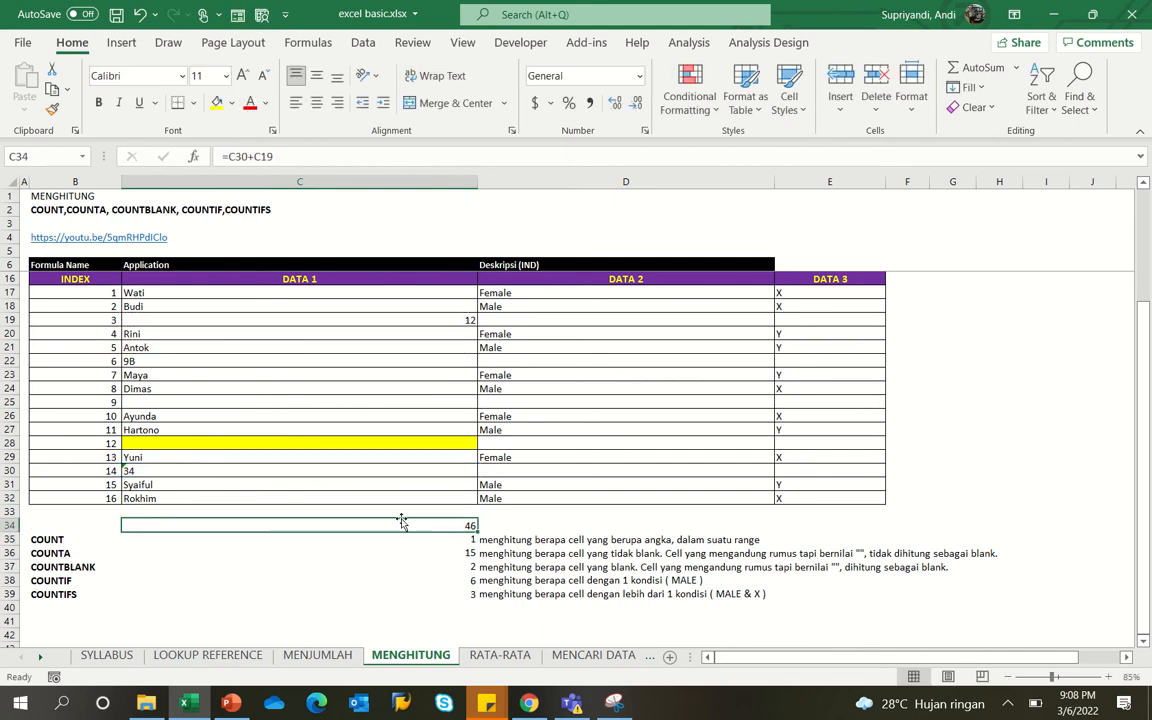
key("Delete")
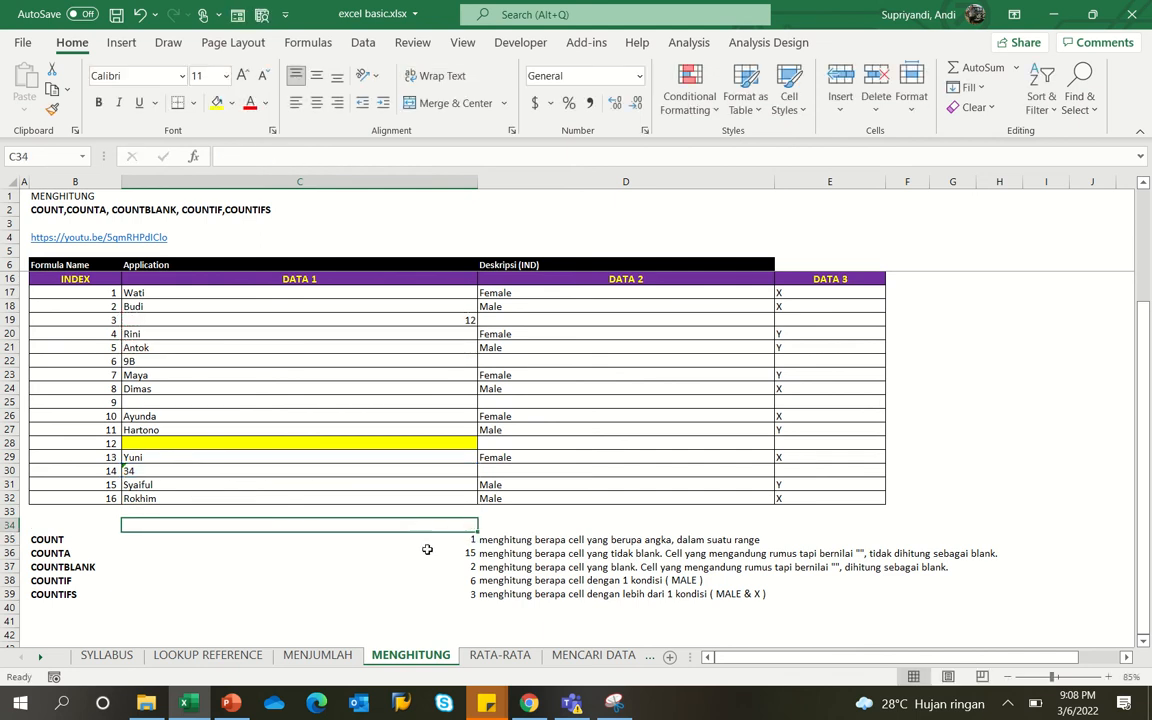
- Apply the comma number style to the text value in C30 and the numeric value in C19 for comparison
left_click(462, 540)
left_click(248, 469)
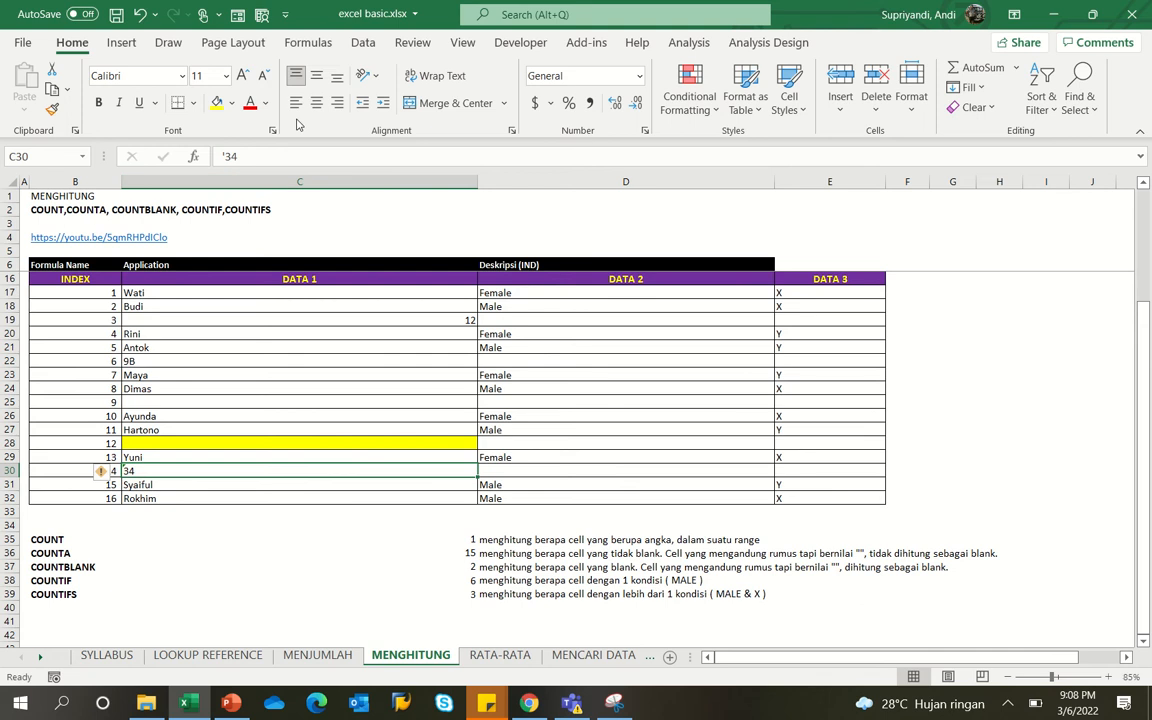
left_click(592, 104)
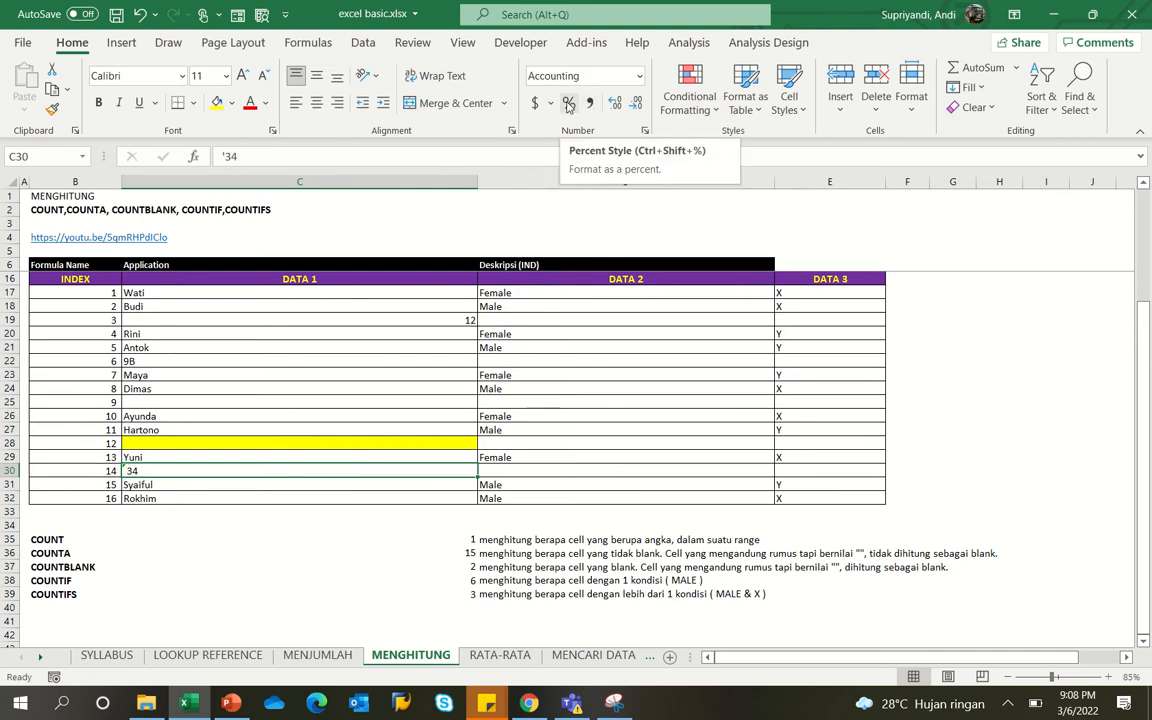
left_click(430, 322)
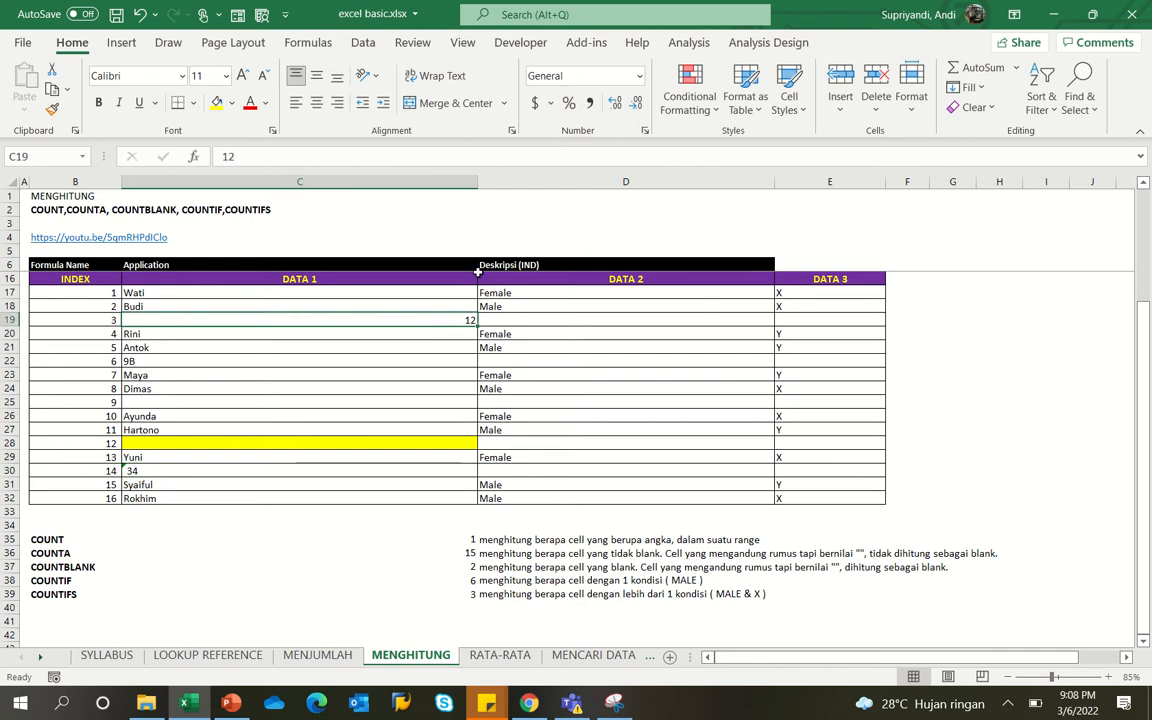
left_click(591, 104)
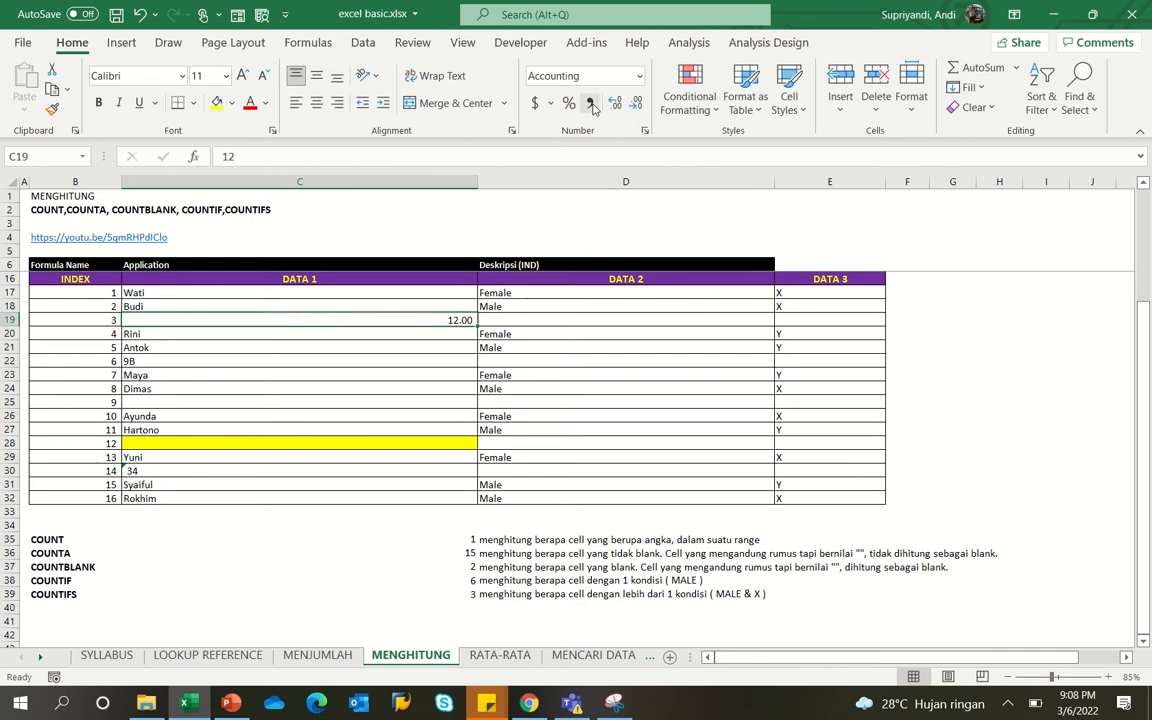
- Undo the comma number style on C19 and C30
key("ctrl+z")
key("ctrl+z")
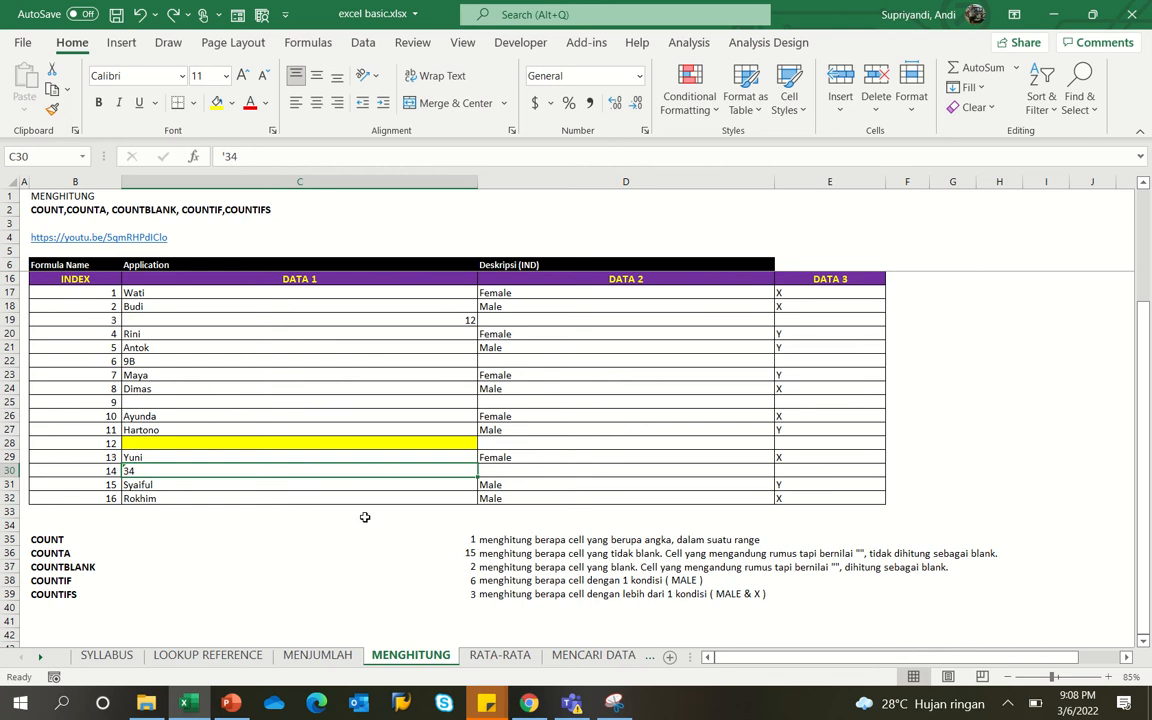
- Examine the COUNTA formula in C36 against the INDEX rows, the empty cell C25 and the IF formula in C28
left_click(342, 554)
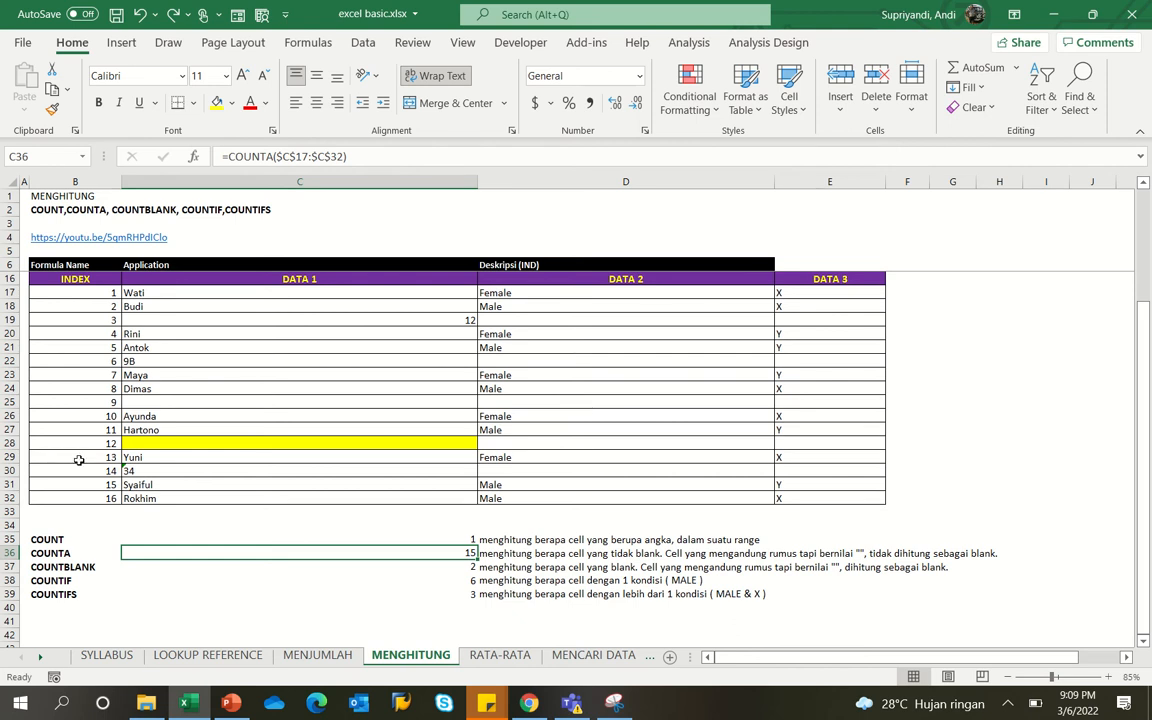
left_click_drag(97, 293, 82, 497)
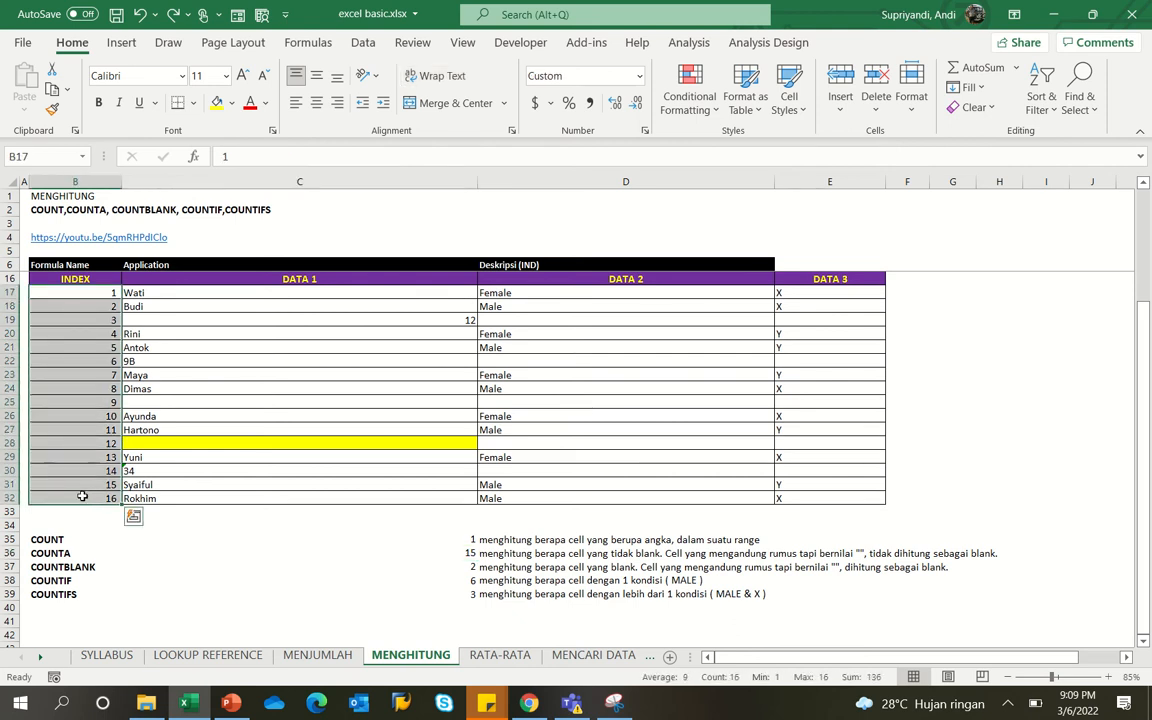
left_click(460, 552)
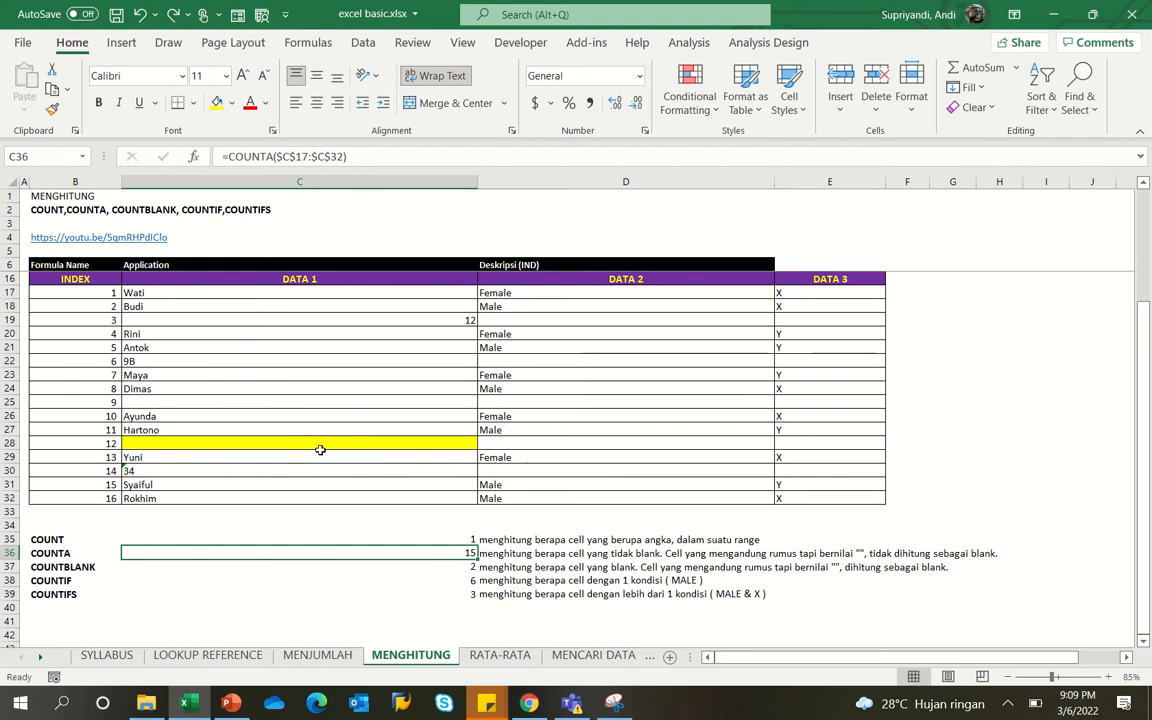
left_click(195, 403)
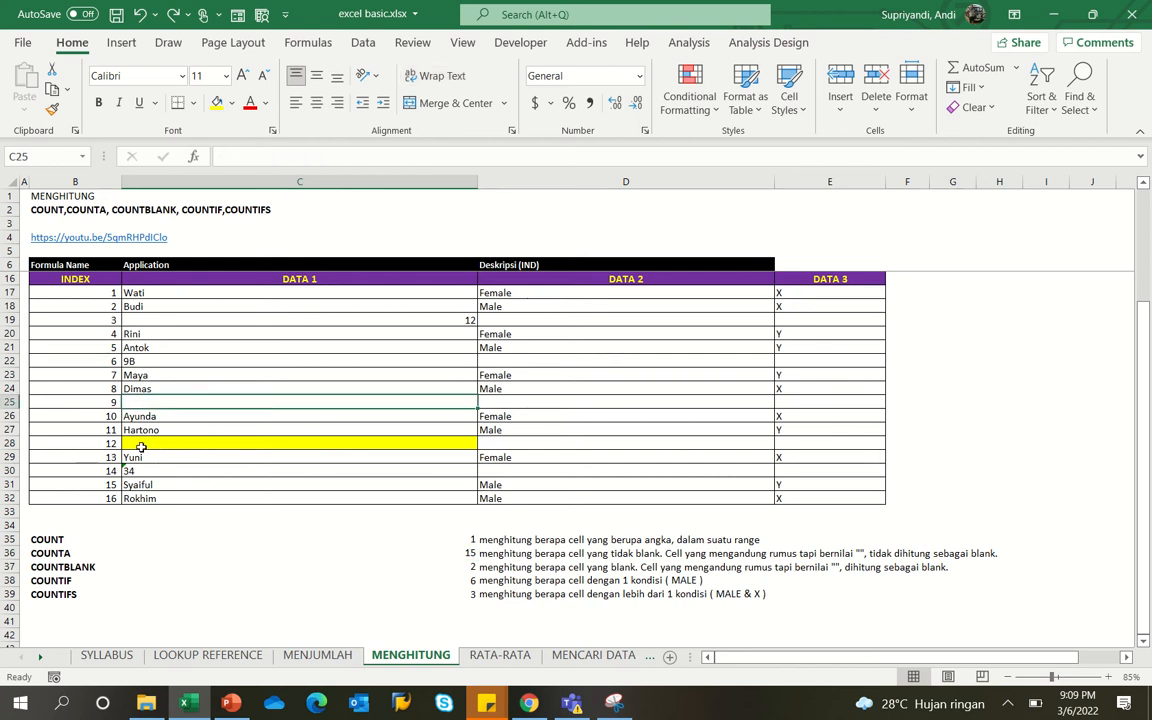
left_click(141, 444)
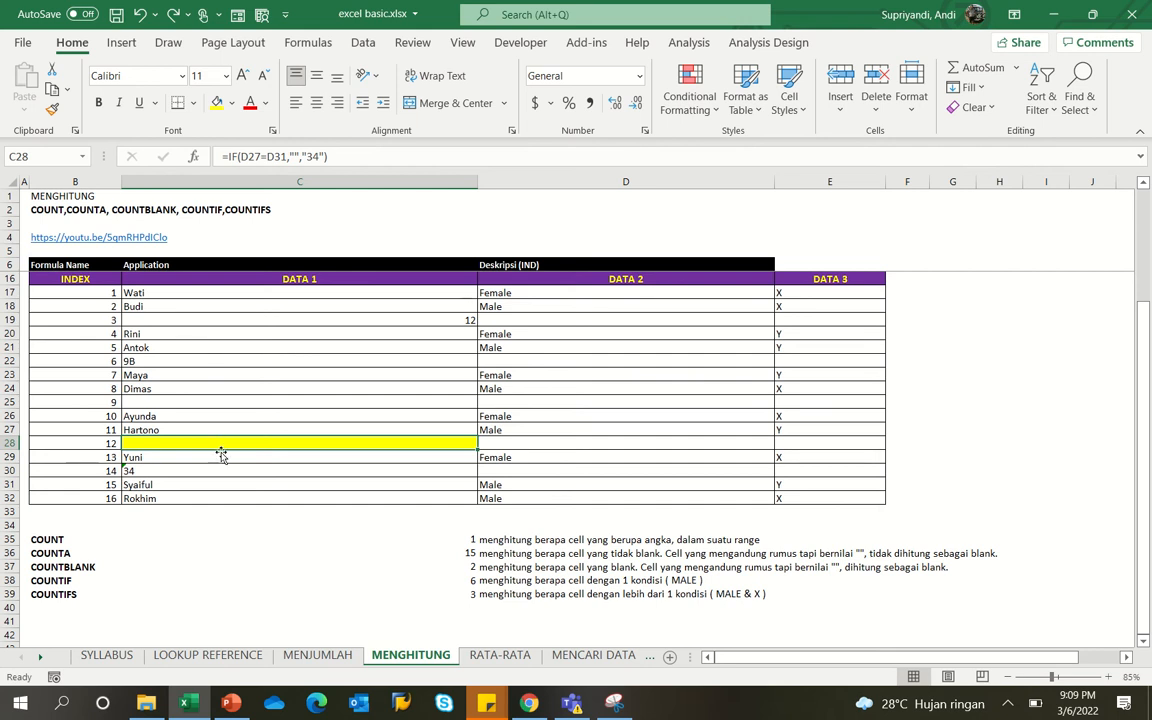
- Examine the COUNTBLANK formula in C37 against the empty cell C25 and the cells referenced by the IF formula in C28
left_click(438, 570)
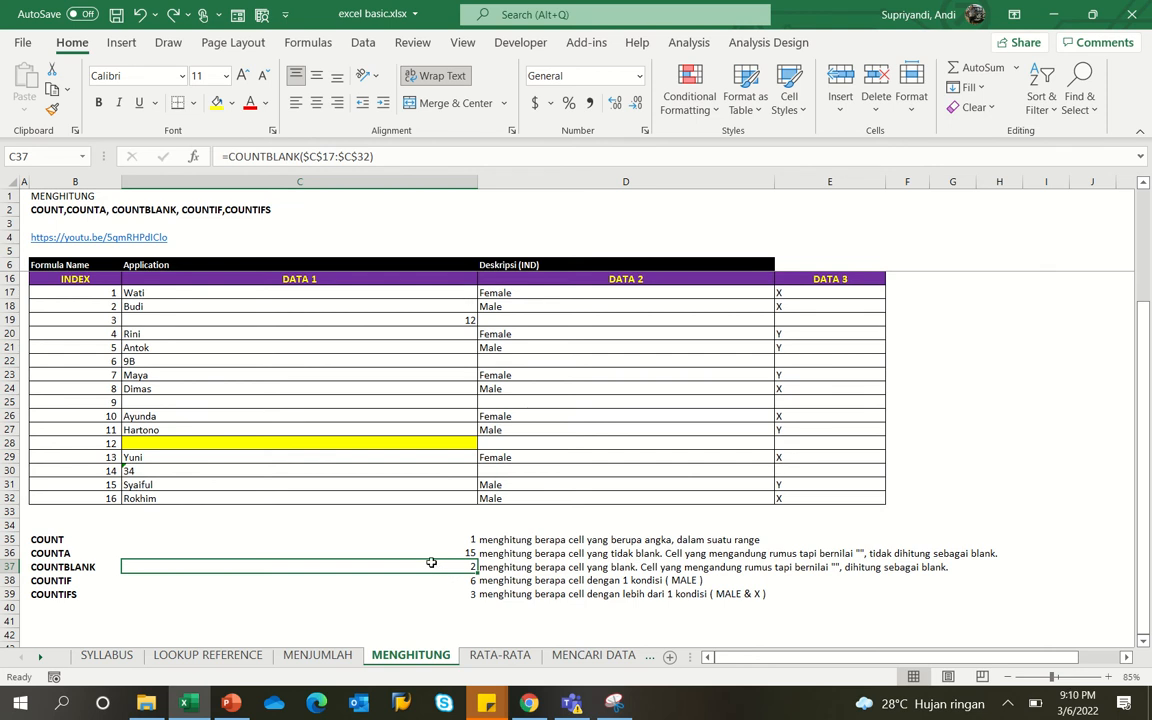
left_click(244, 402)
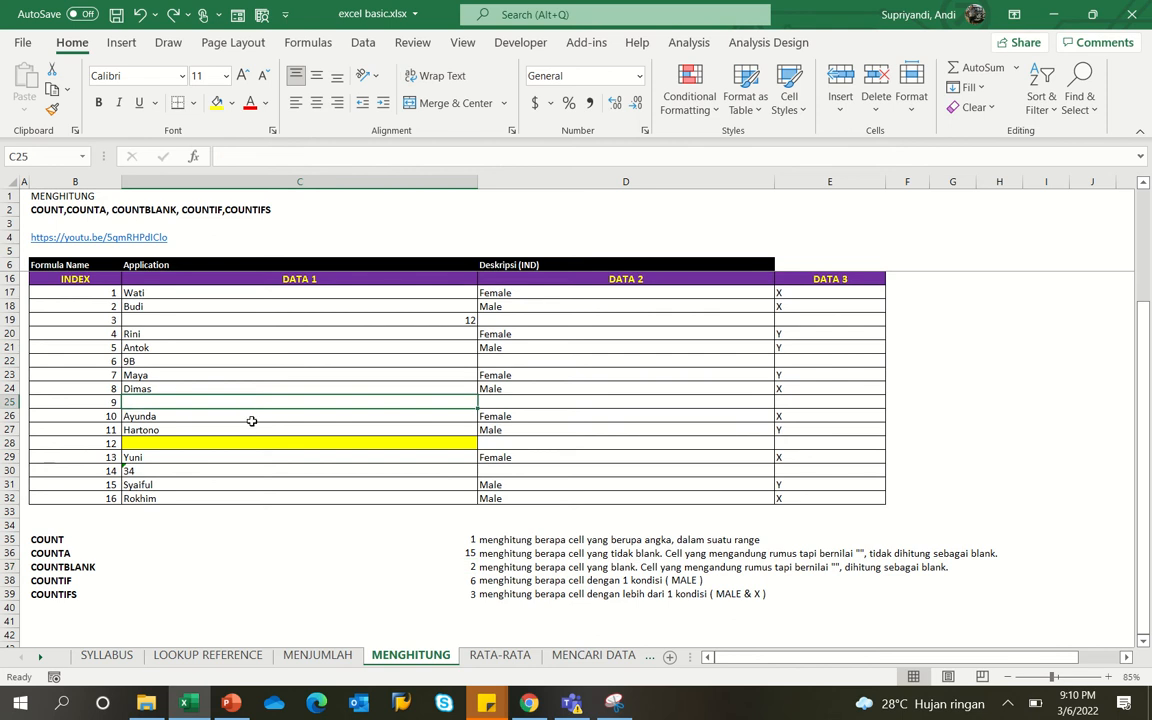
left_click(251, 443)
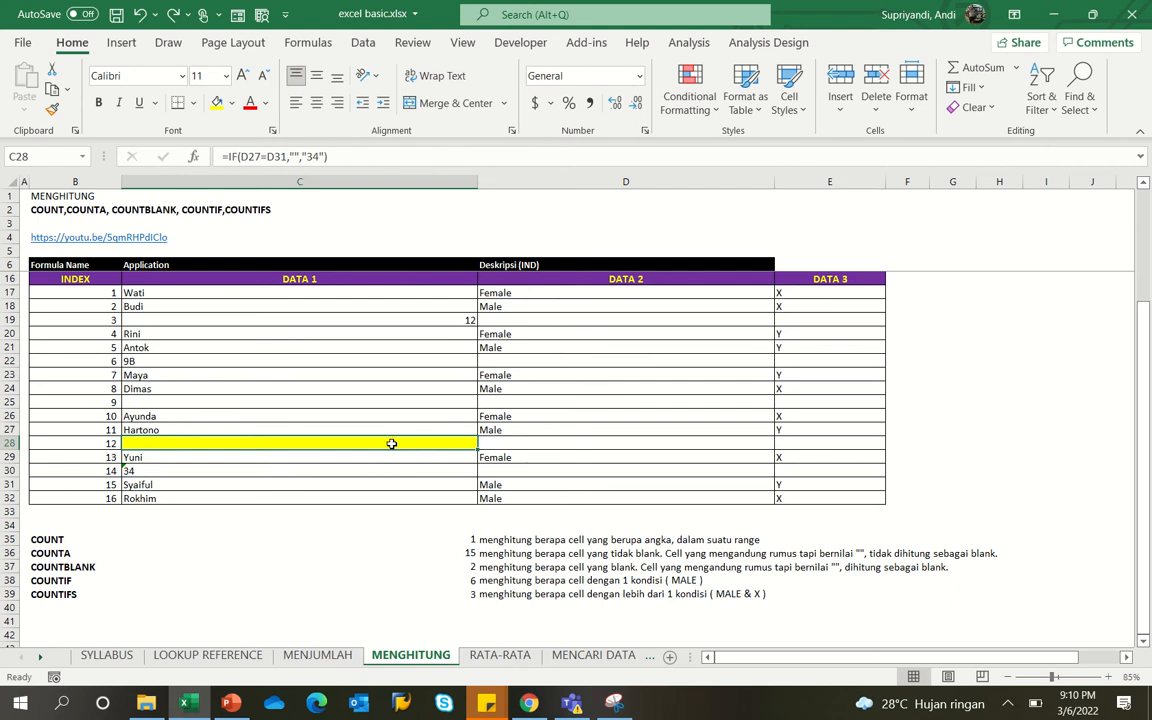
left_click(292, 157)
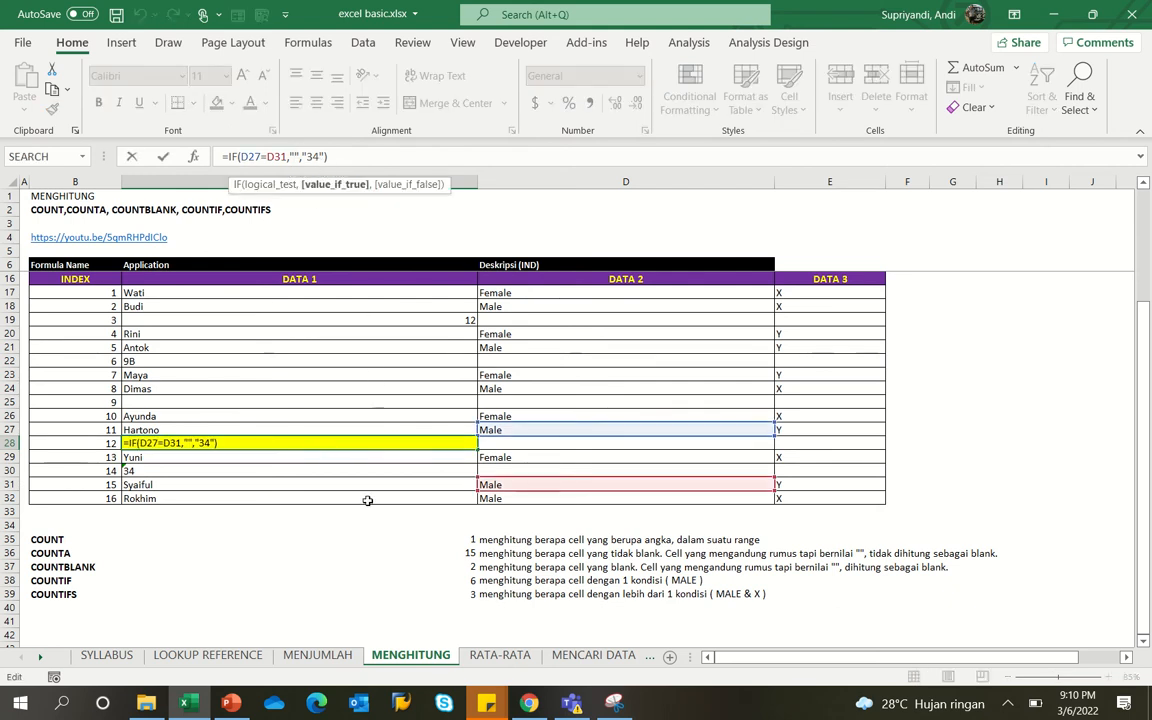
key("Return")
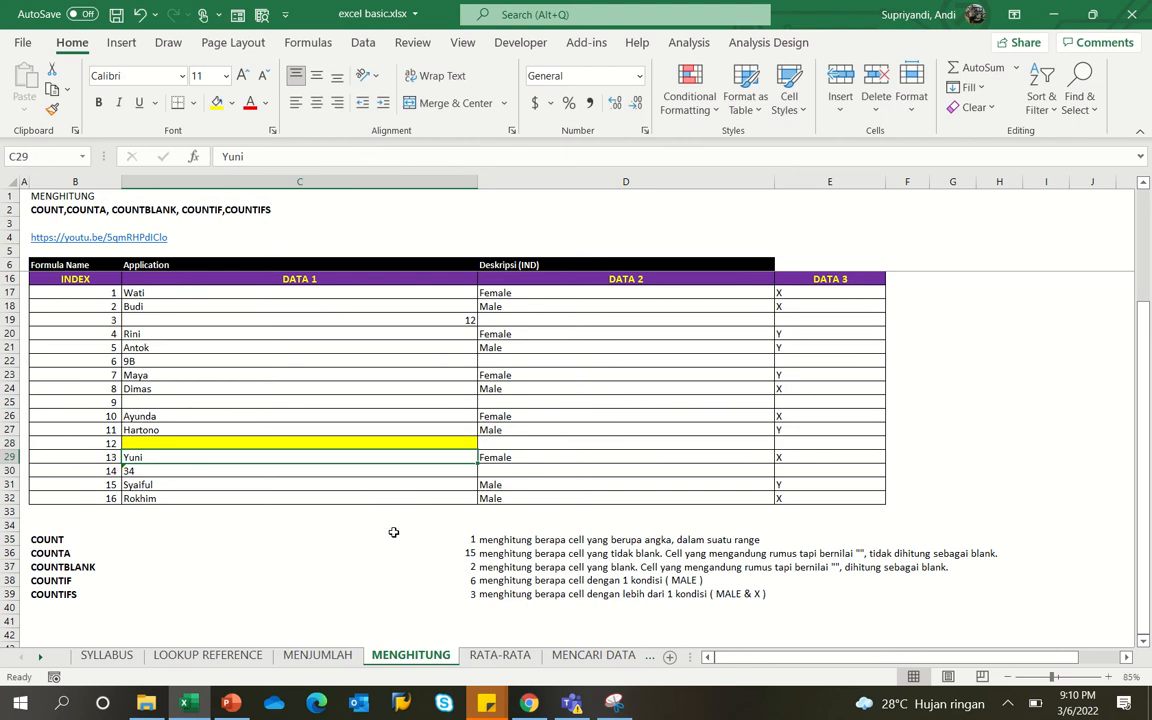
left_click(437, 568)
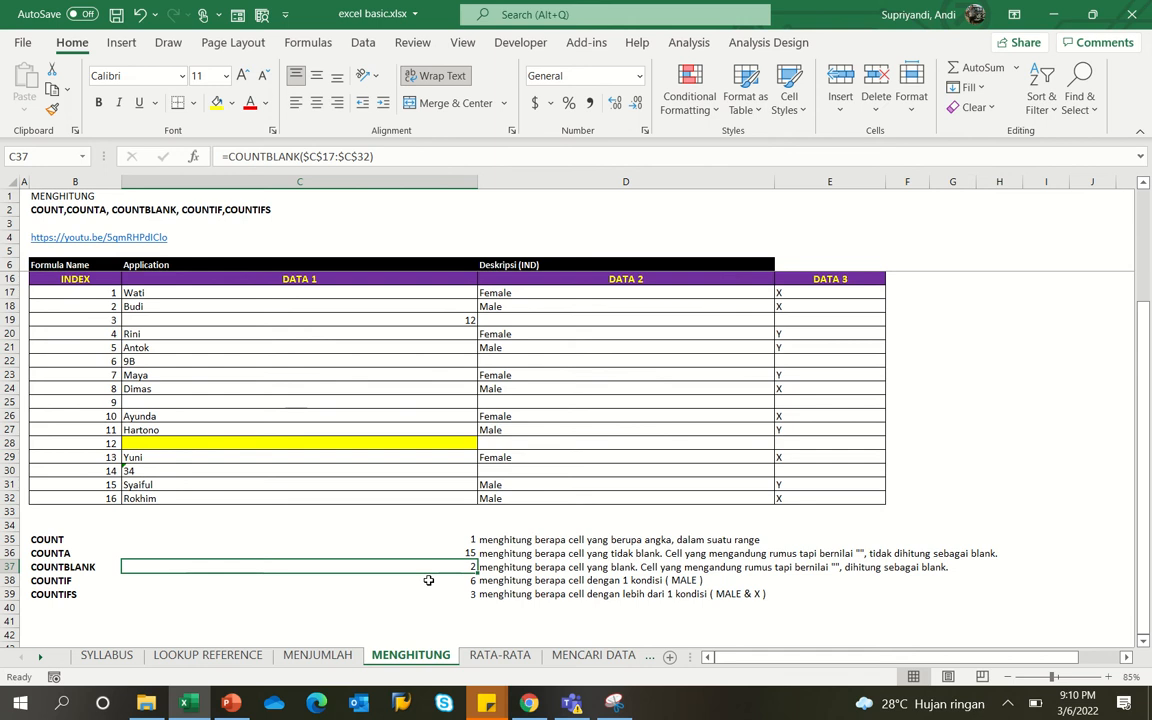
- Inspect the range and criteria arguments of the COUNTIF formula in C38, which uses D16:D32 and "MALE"
left_click(428, 580)
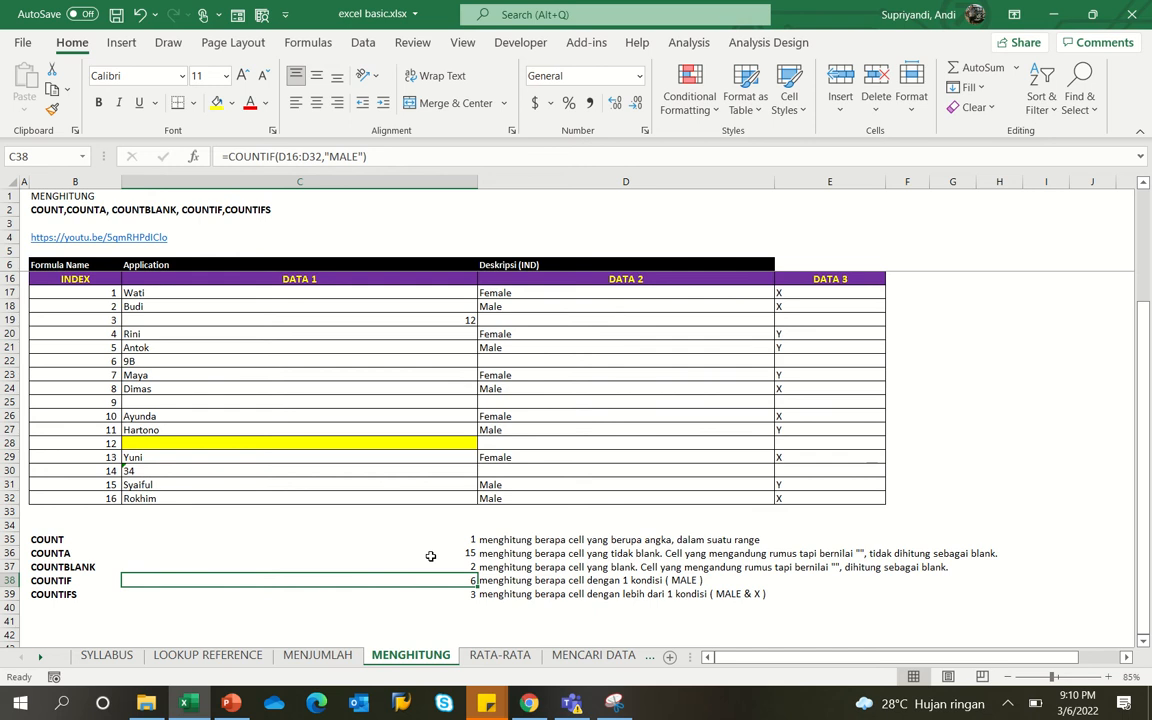
left_click(292, 157)
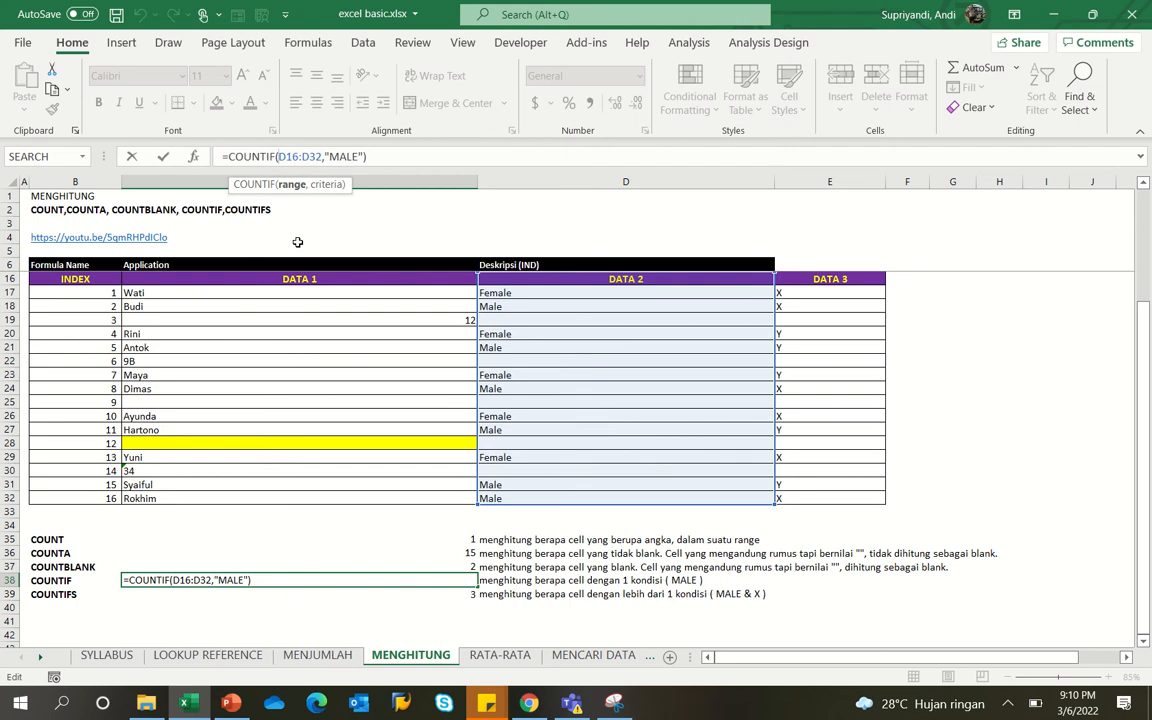
left_click(329, 156)
key("Return")
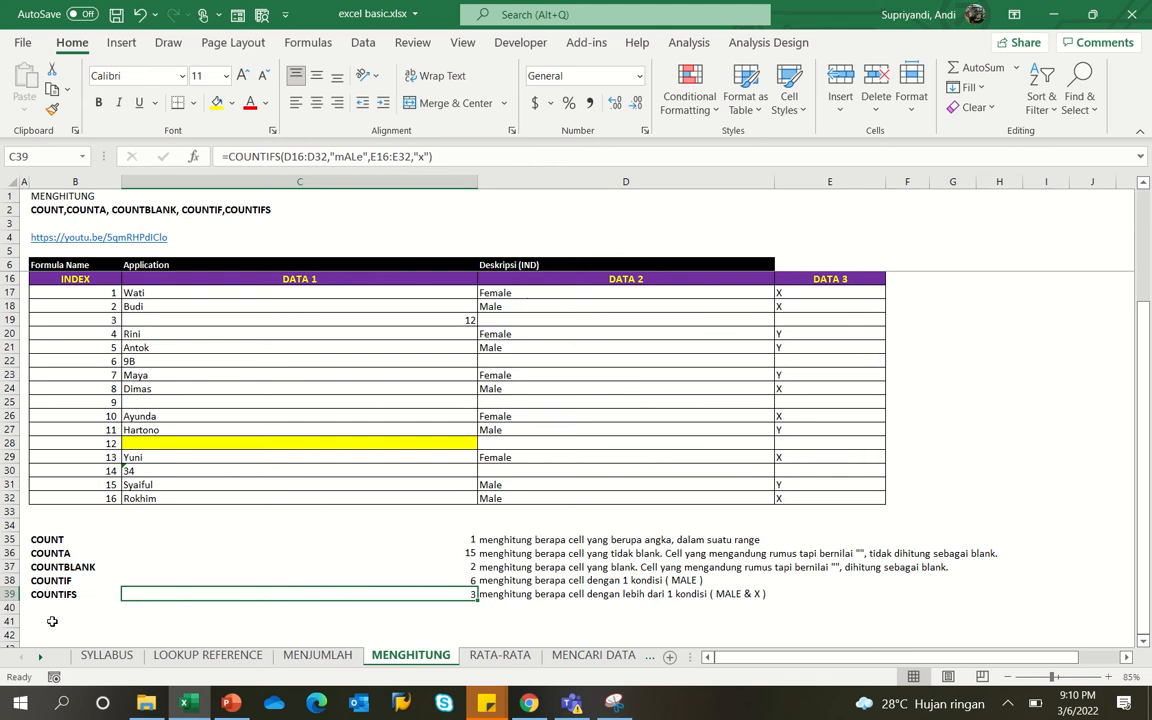
- Inspect the criteria ranges D16:D32 and E16:E32 and their criteria in the COUNTIFS formula in C39
left_click(311, 157)
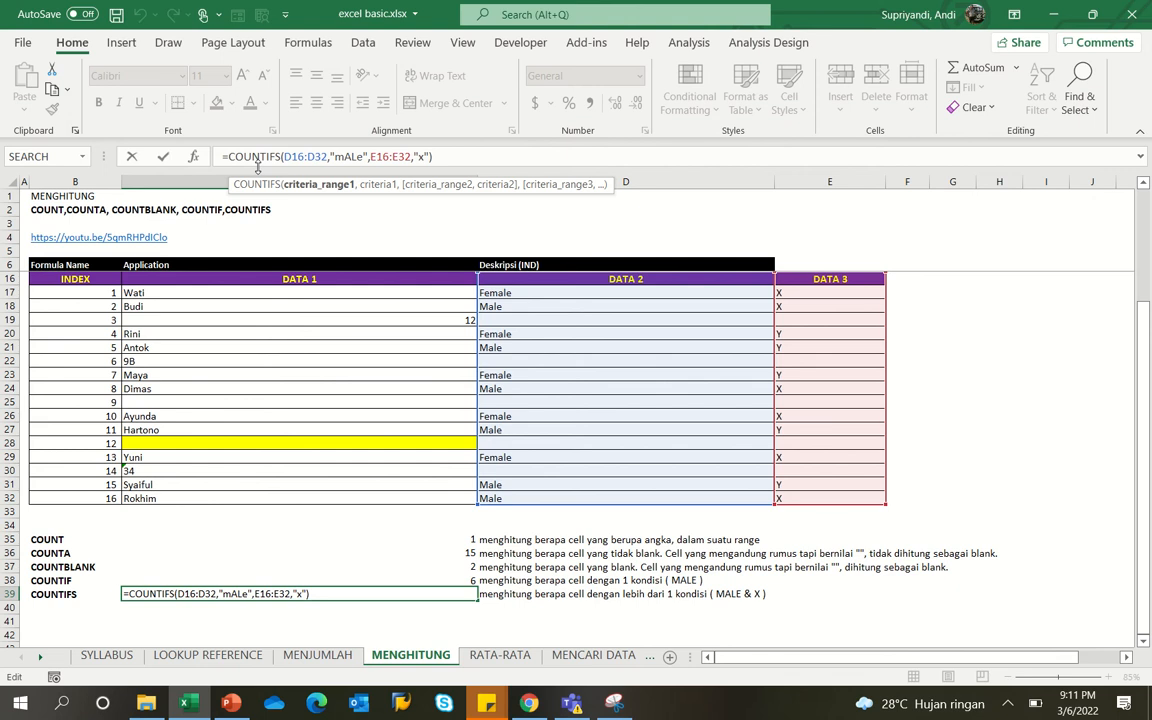
key("Escape")
key("F2")
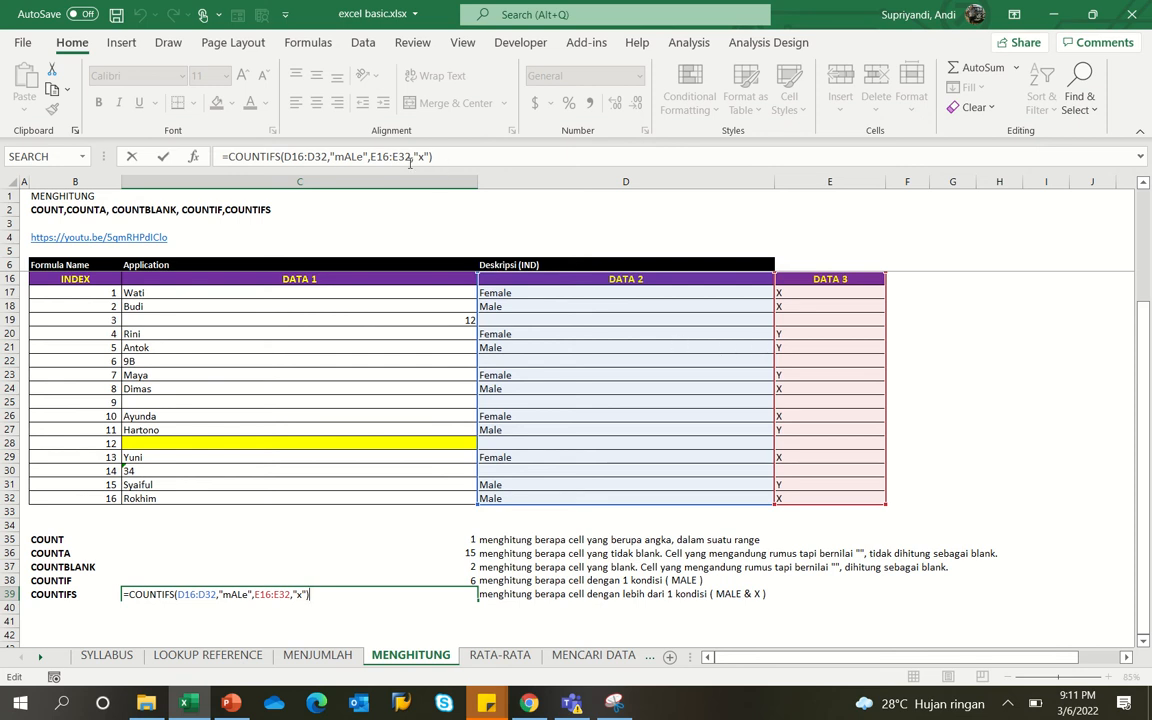
key("ctrl+Return")
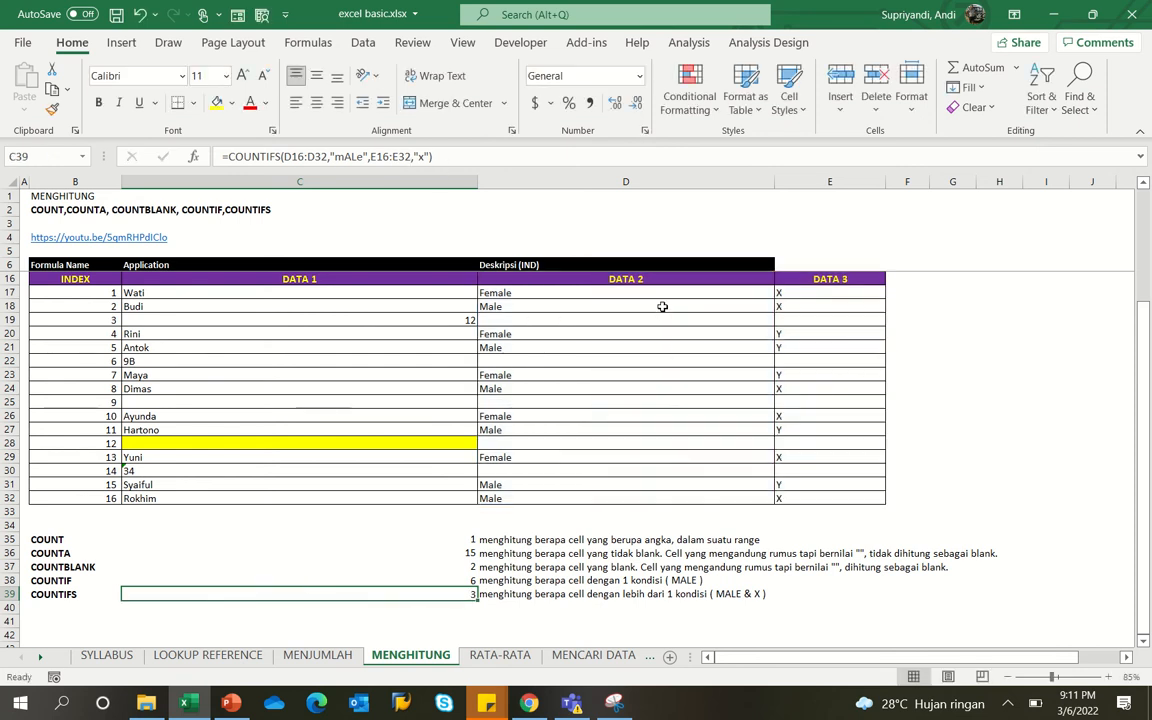
- Compare the Male entries in DATA 2 with their DATA 3 values, row by row, against the COUNTIFS conditions
left_click_drag(663, 305, 790, 308)
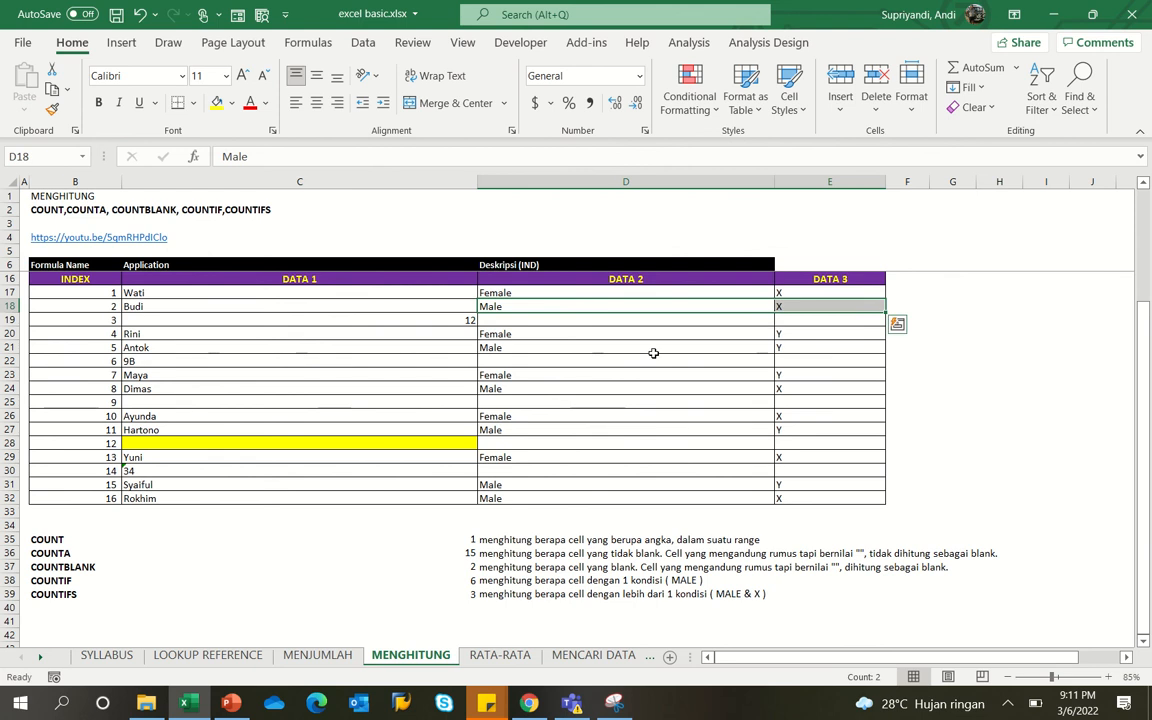
left_click_drag(653, 350, 775, 349)
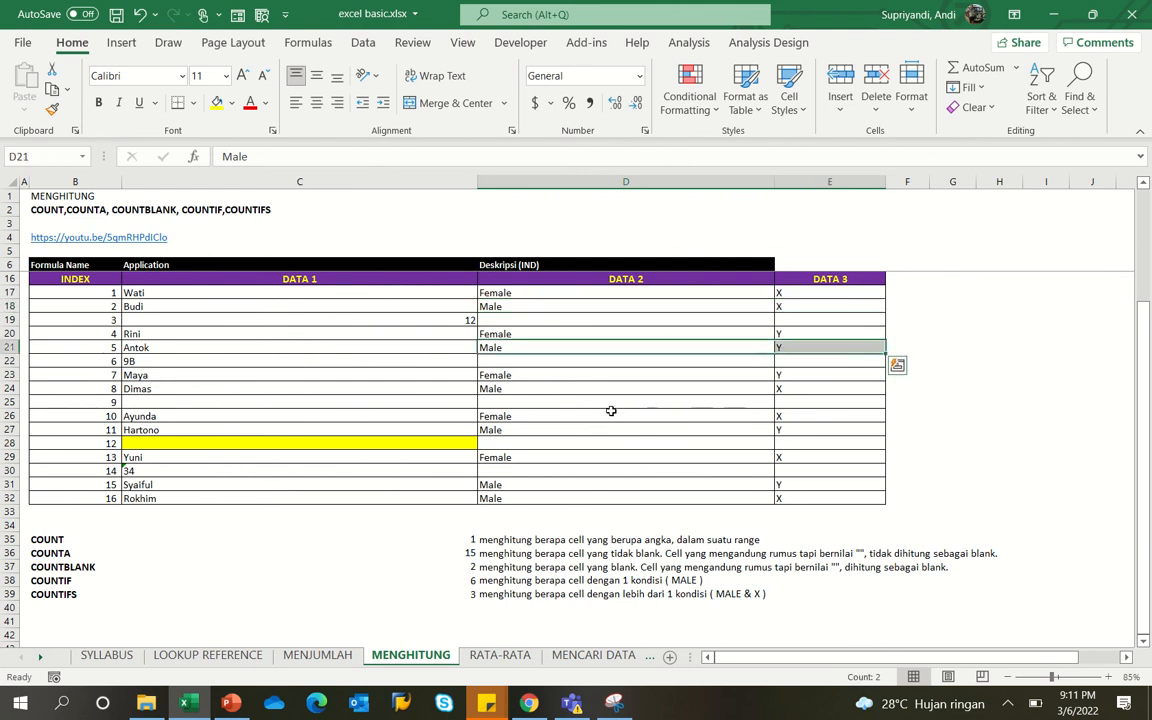
left_click_drag(602, 388, 775, 391)
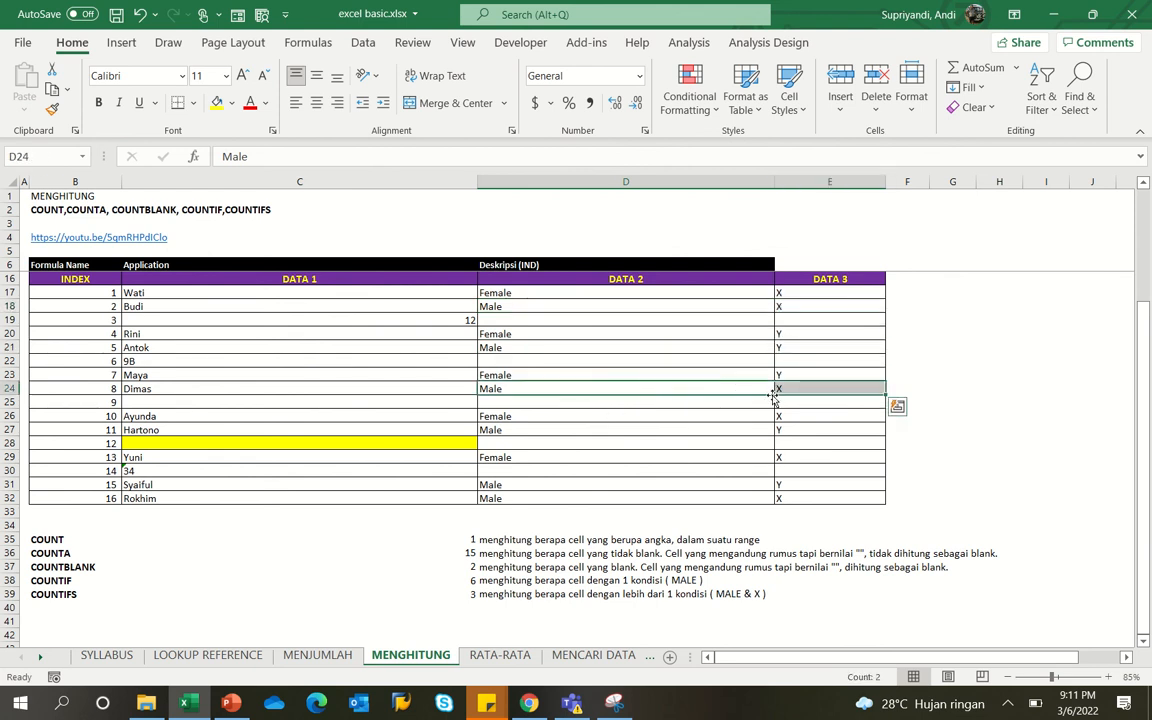
left_click_drag(679, 440, 802, 443)
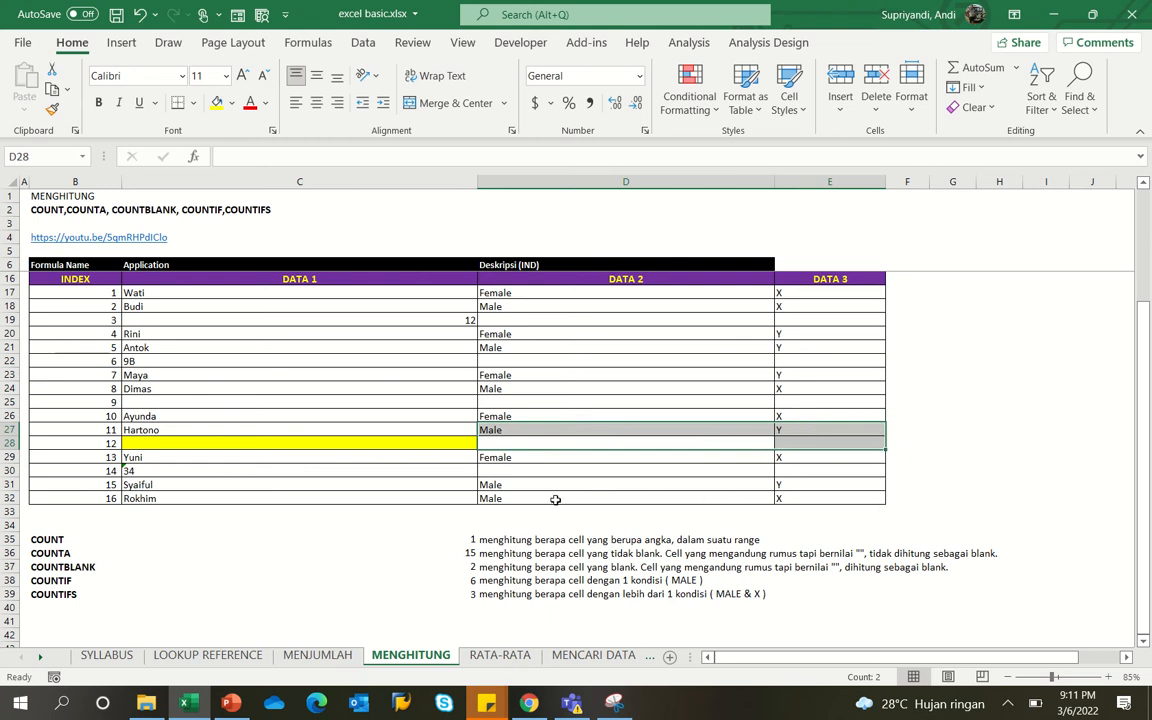
left_click(700, 347)
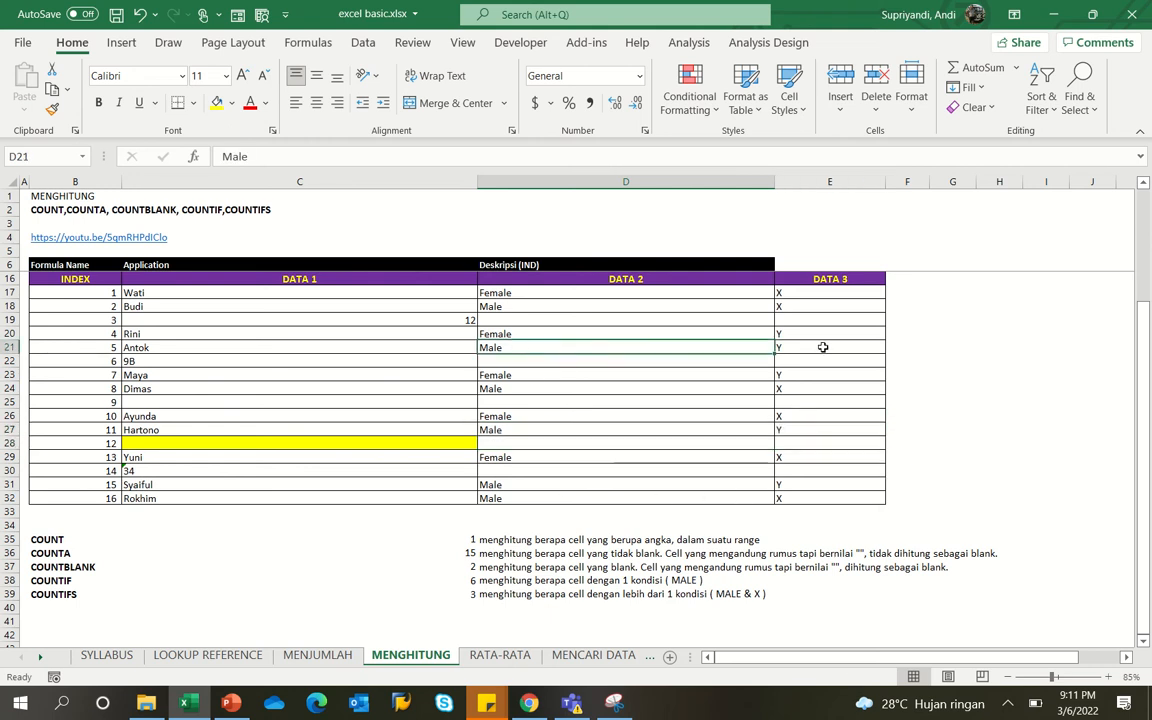
- Fill the Male and X pairs in D18:E18, D24:E24 and D32:E32 with light green
left_click_drag(753, 303, 819, 307)
left_click(233, 106)
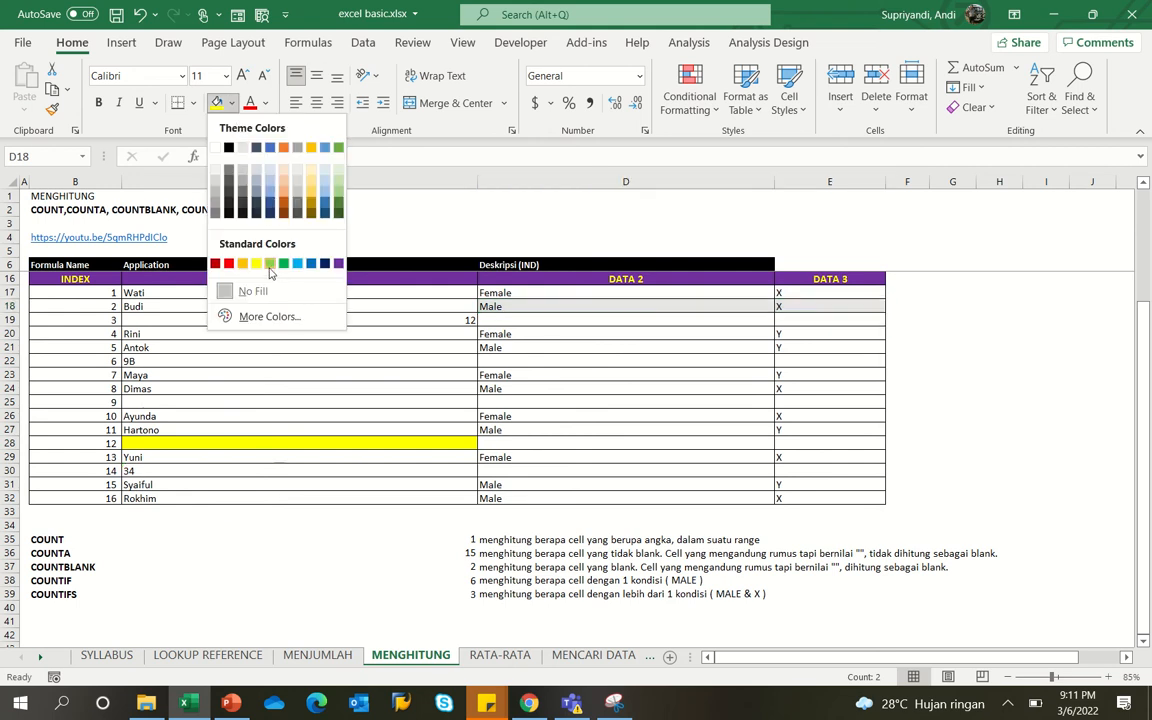
left_click(271, 264)
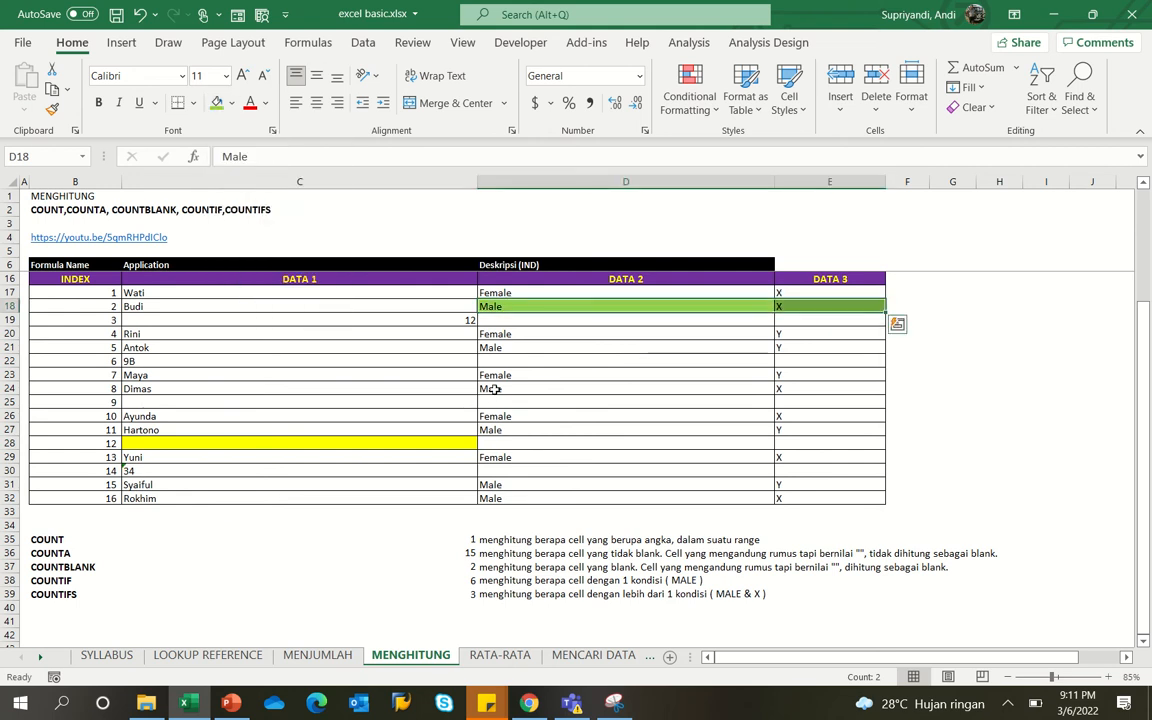
left_click_drag(489, 392, 800, 391)
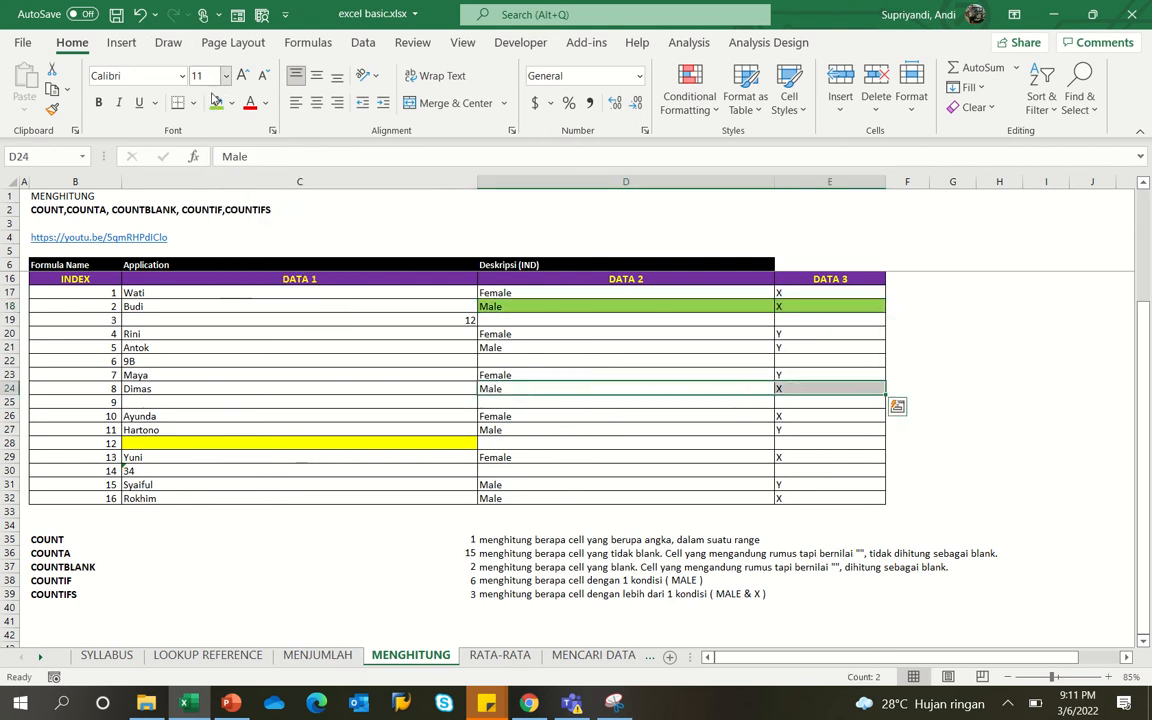
left_click(216, 102)
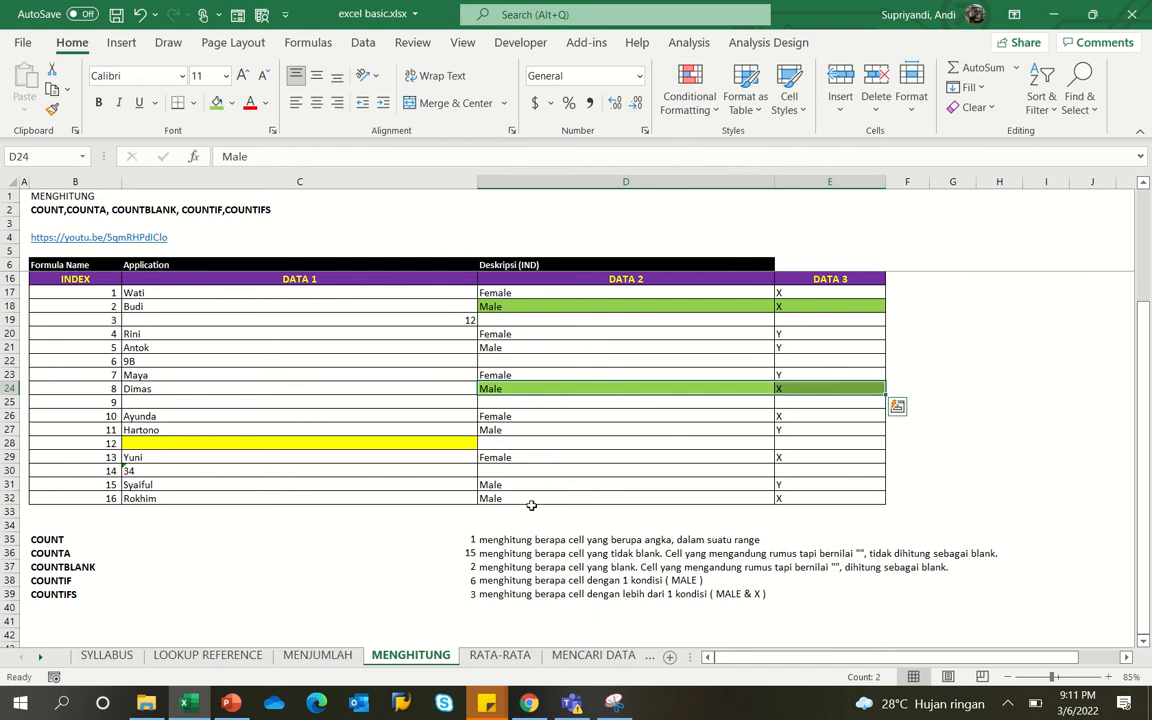
left_click_drag(532, 499, 822, 498)
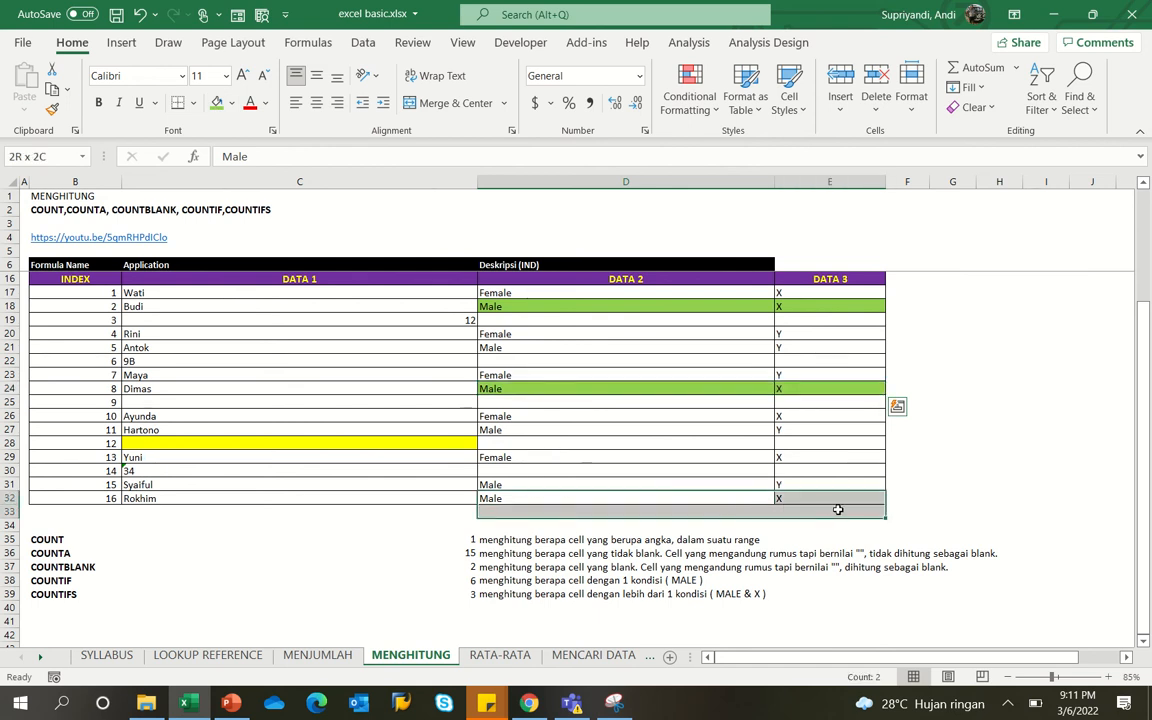
left_click(218, 103)
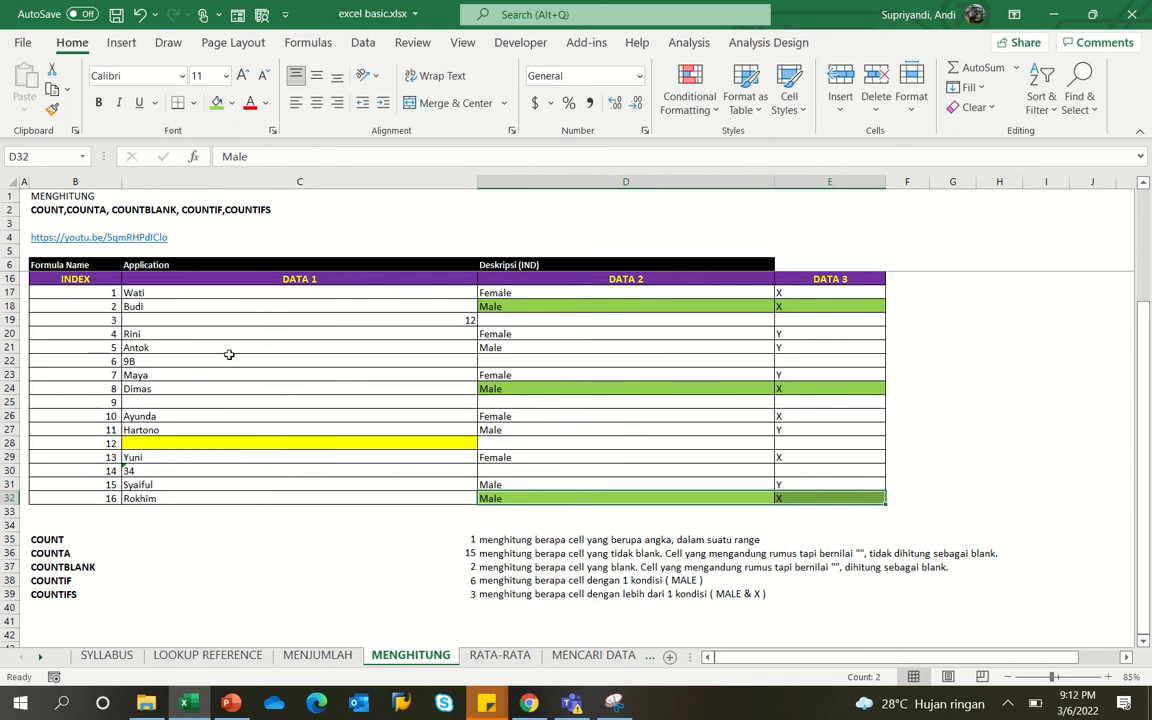
- Open the RATA-RATA sheet and examine the AVERAGE formula in E28, which covers the PENJUALAN range E16:E26
left_click(500, 656)
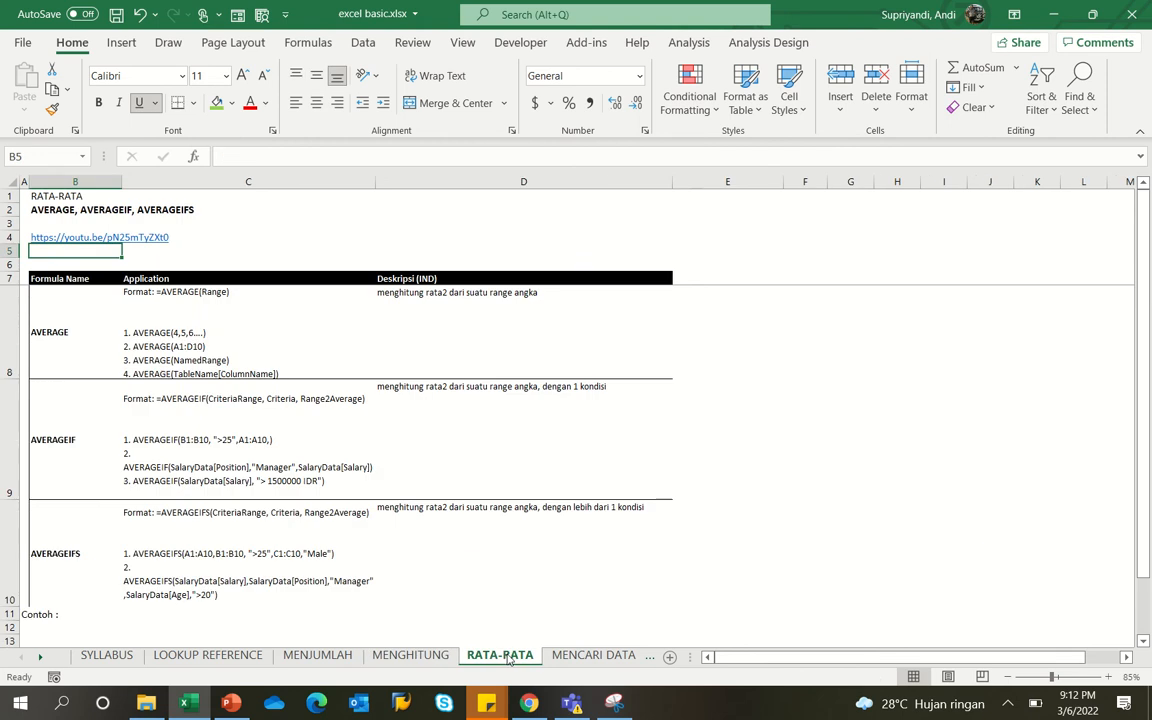
scroll(440, 505, "down", 2)
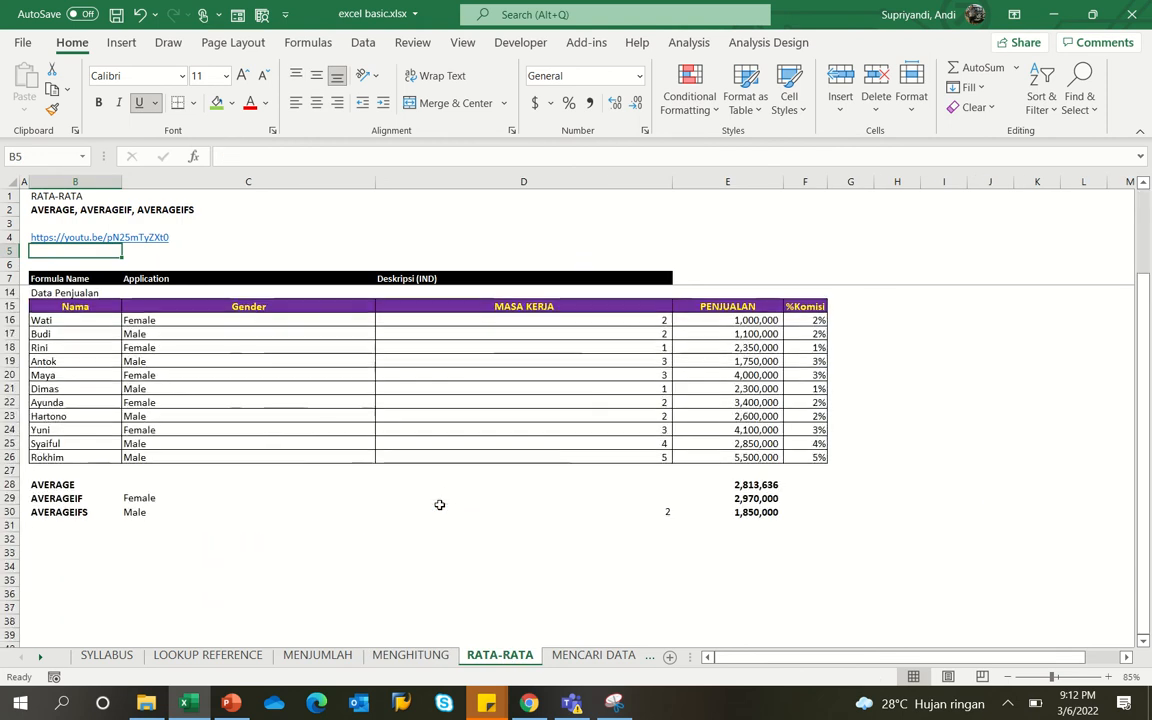
scroll(438, 498, "up", 1)
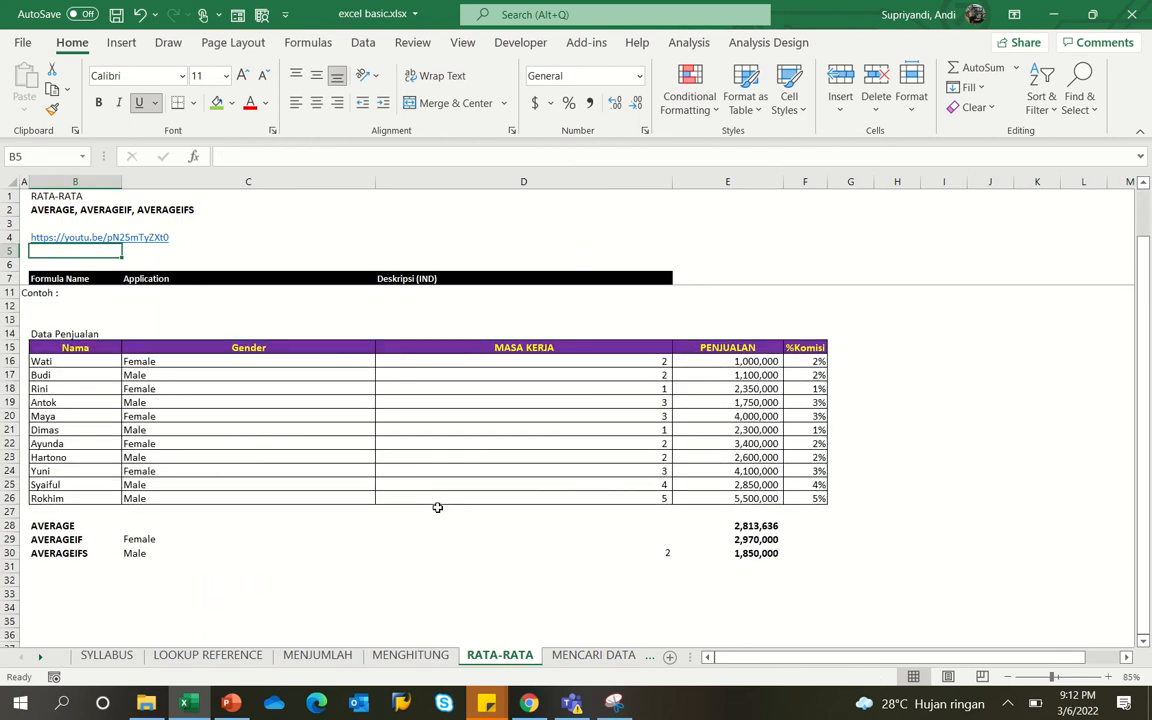
left_click(752, 524)
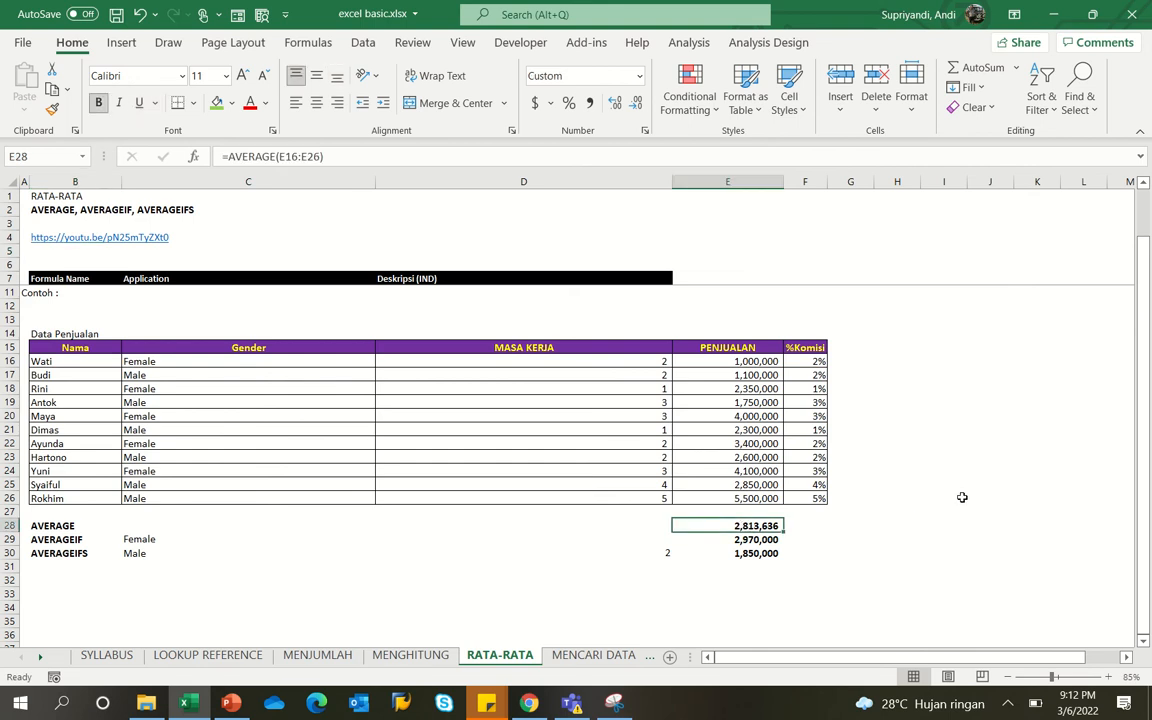
key("F2")
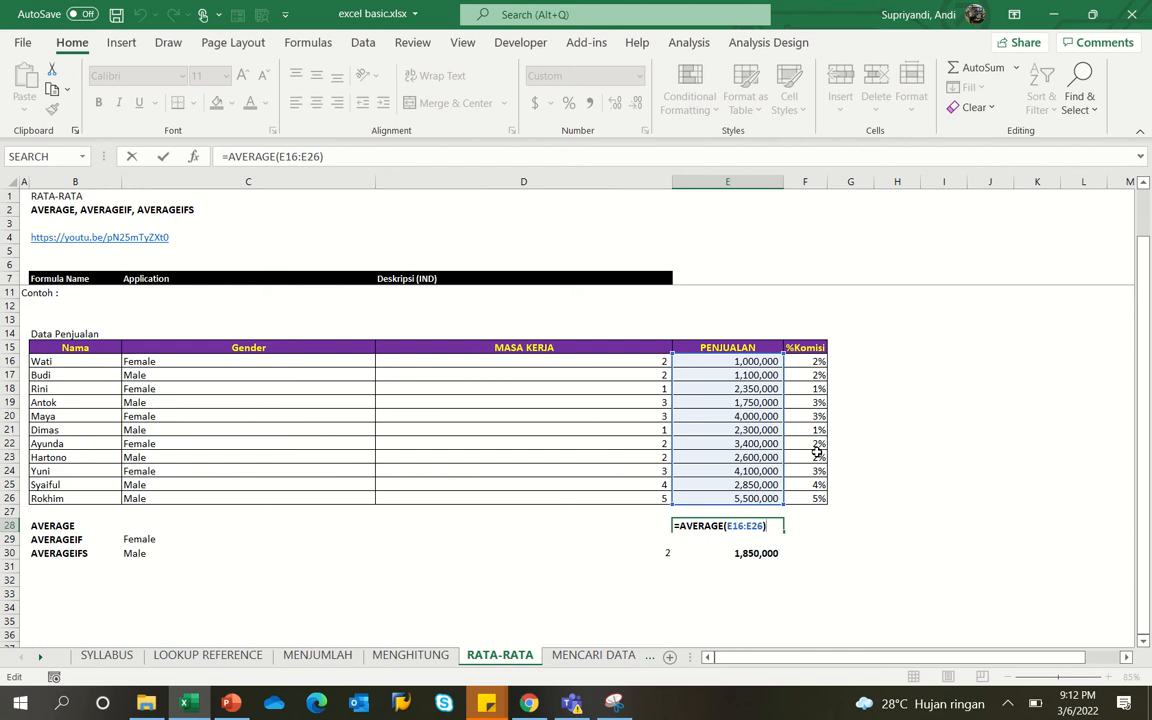
key("ctrl+Return")
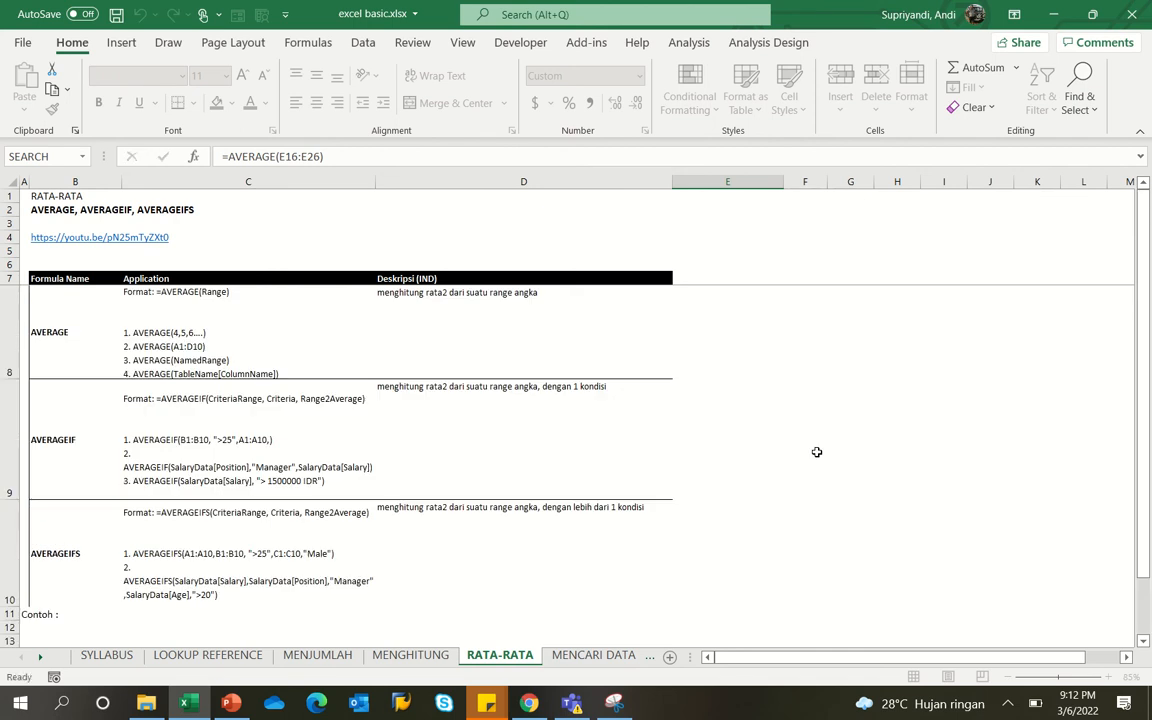
- Inspect the range argument E16:E26 of the AVERAGE formula in E28 against the PENJUALAN column
key("F2")
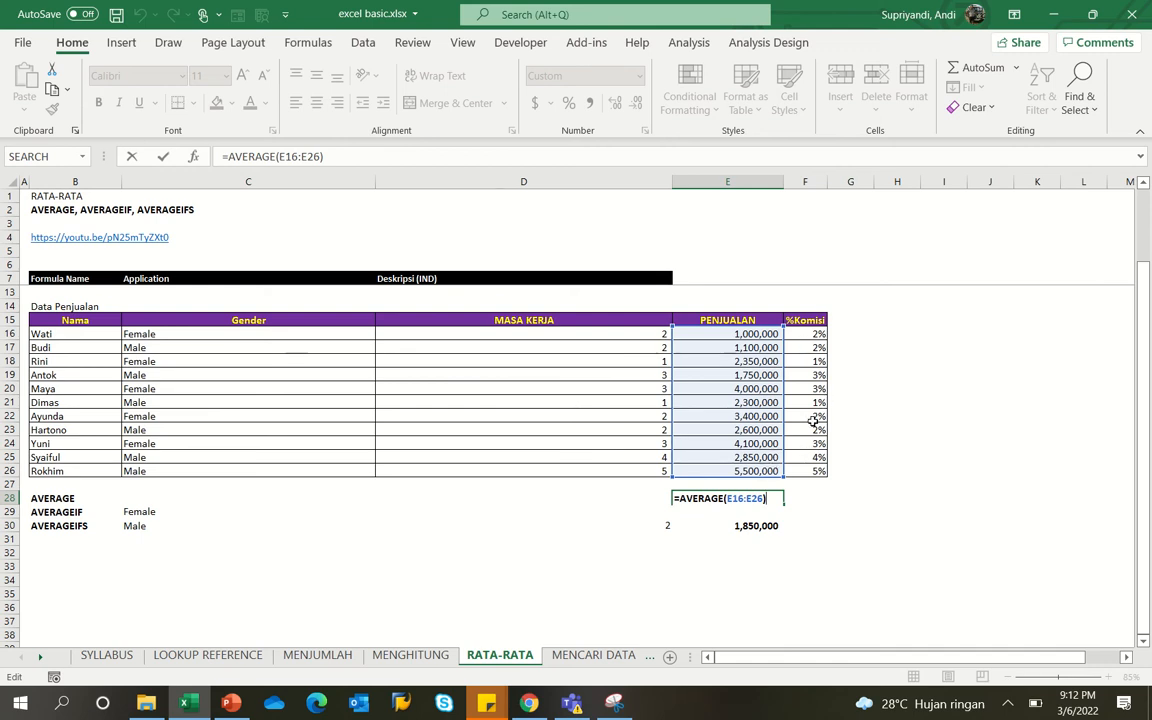
key("ctrl+Return")
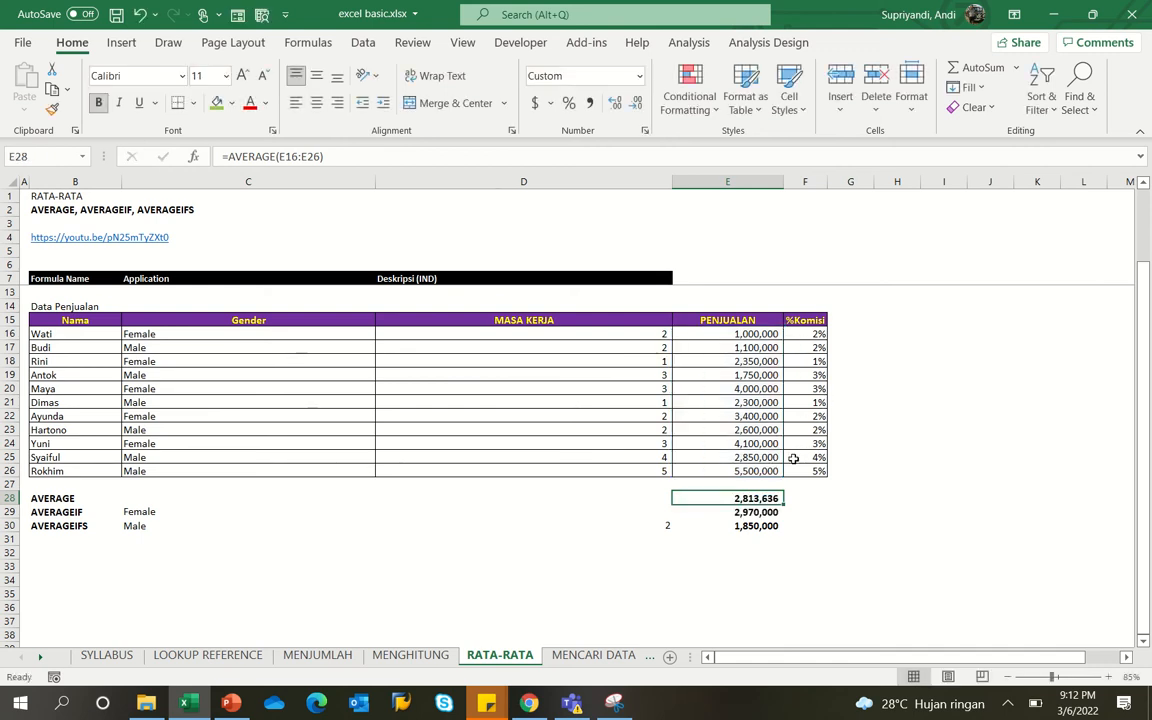
left_click(280, 157)
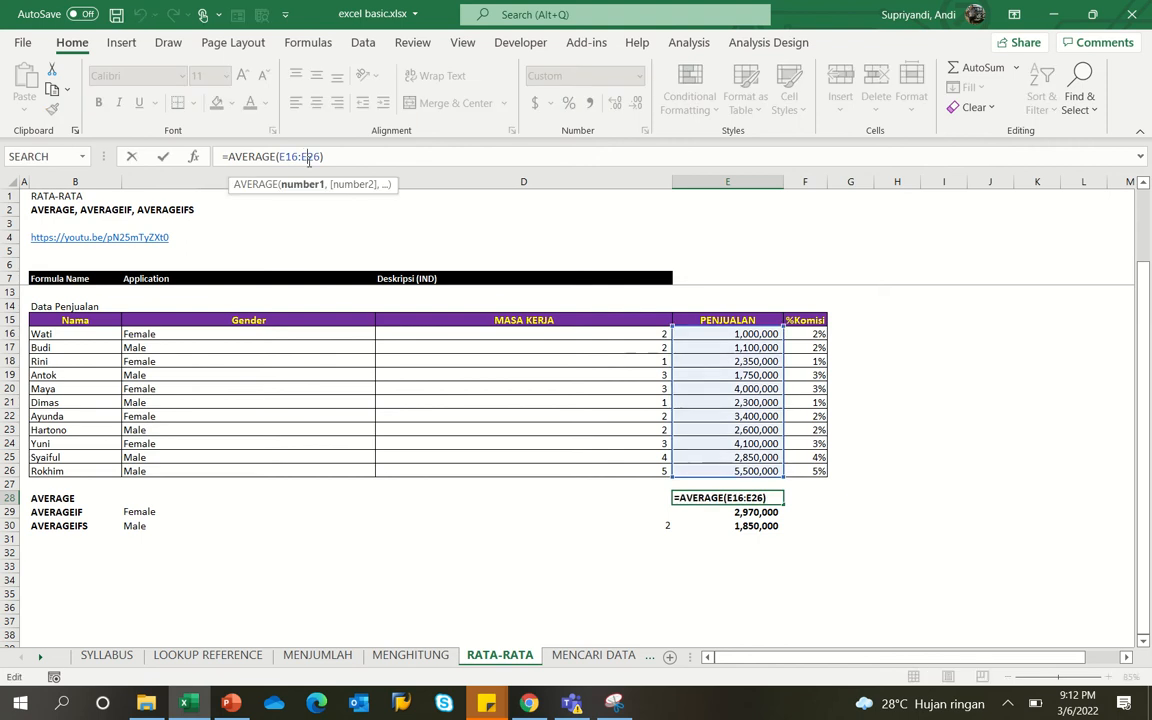
key("Escape")
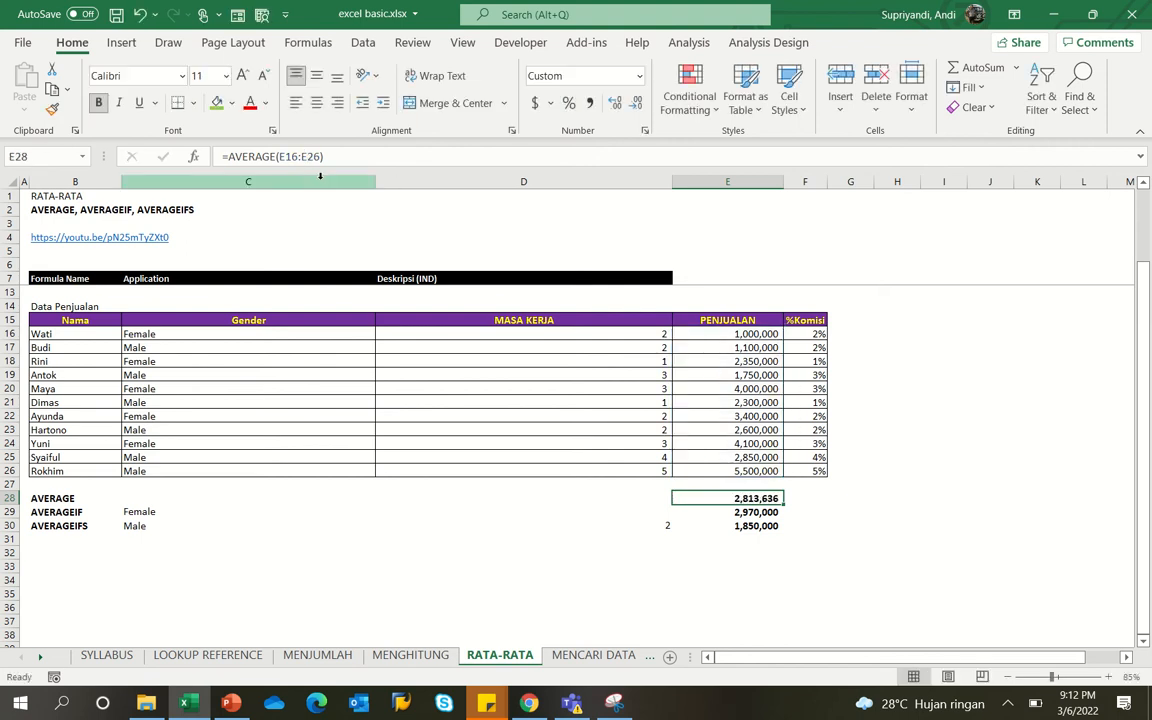
- Examine the AVERAGEIF formula in E29, tracing its Gender range C16:C26 and its criterion cell C29
key("Down")
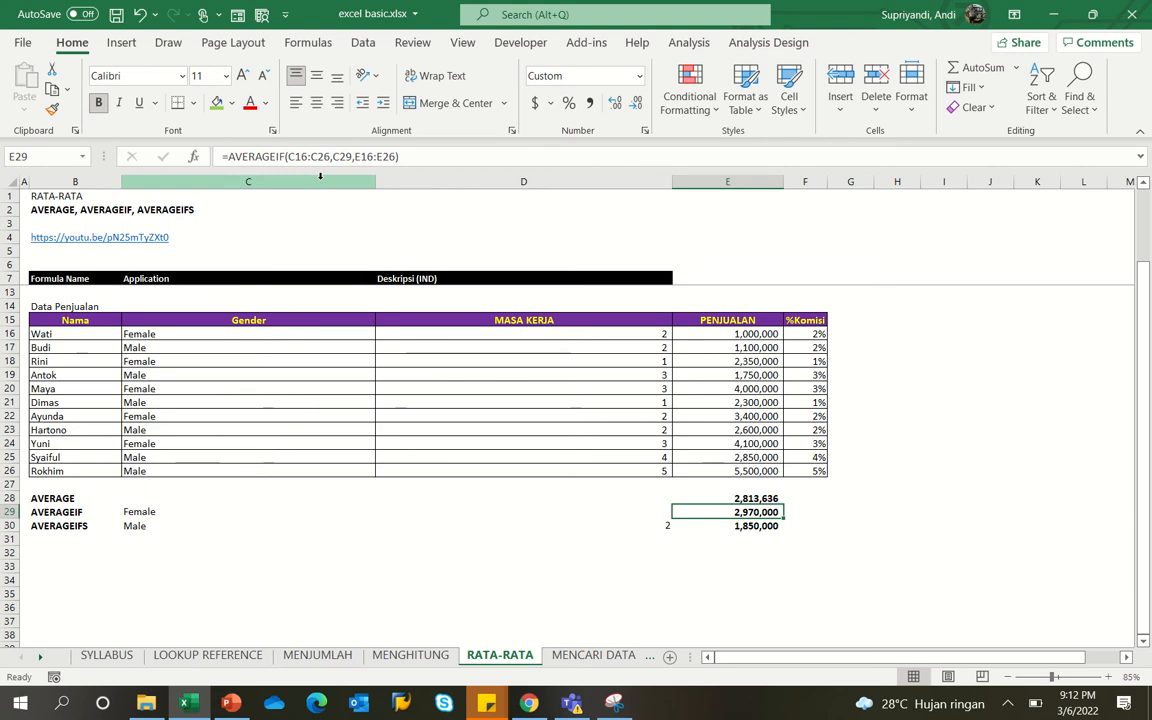
key("F2")
key("Escape")
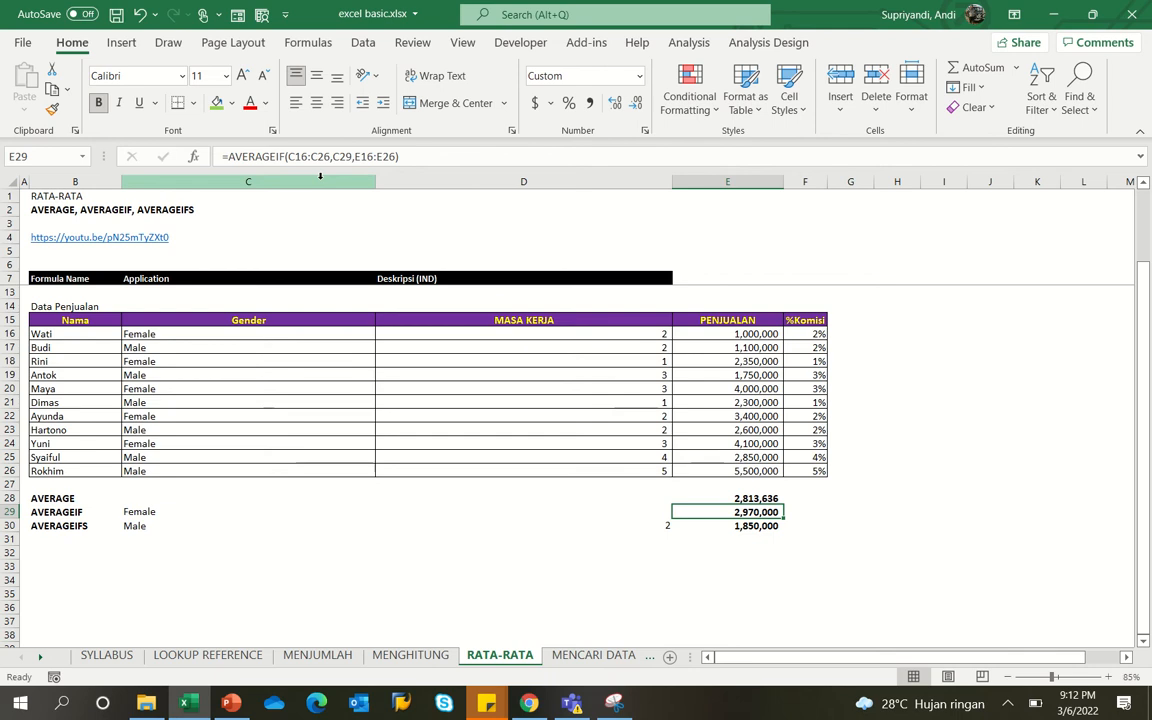
key("F2")
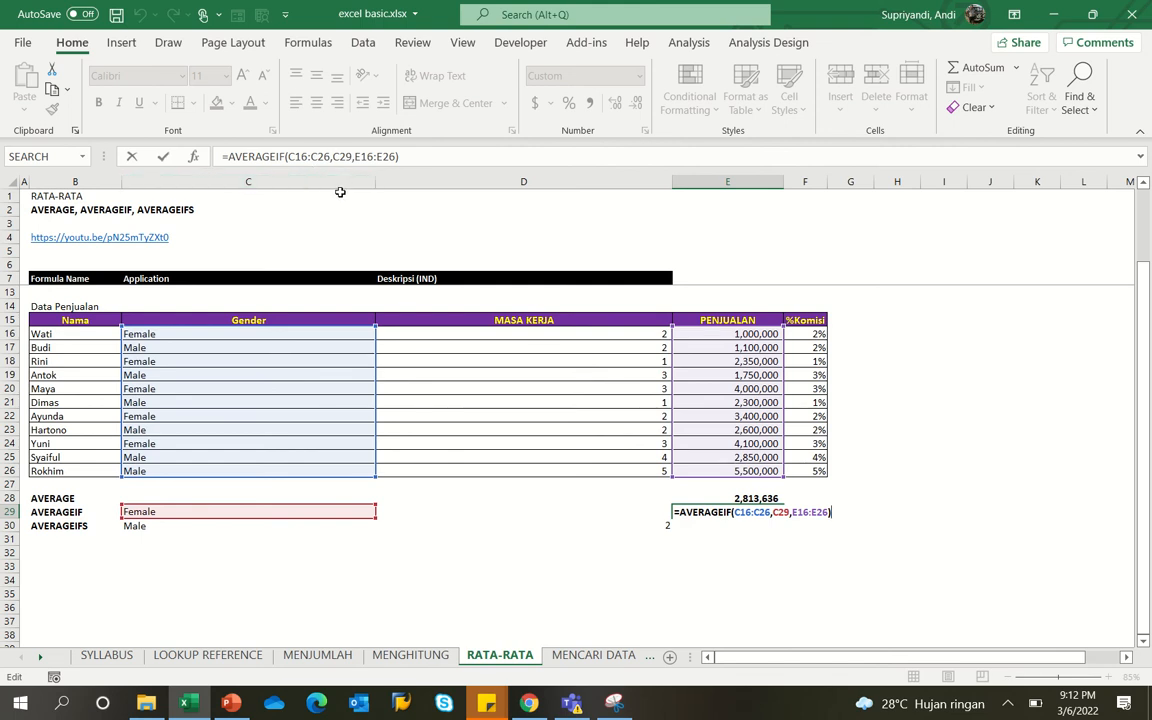
left_click(312, 157)
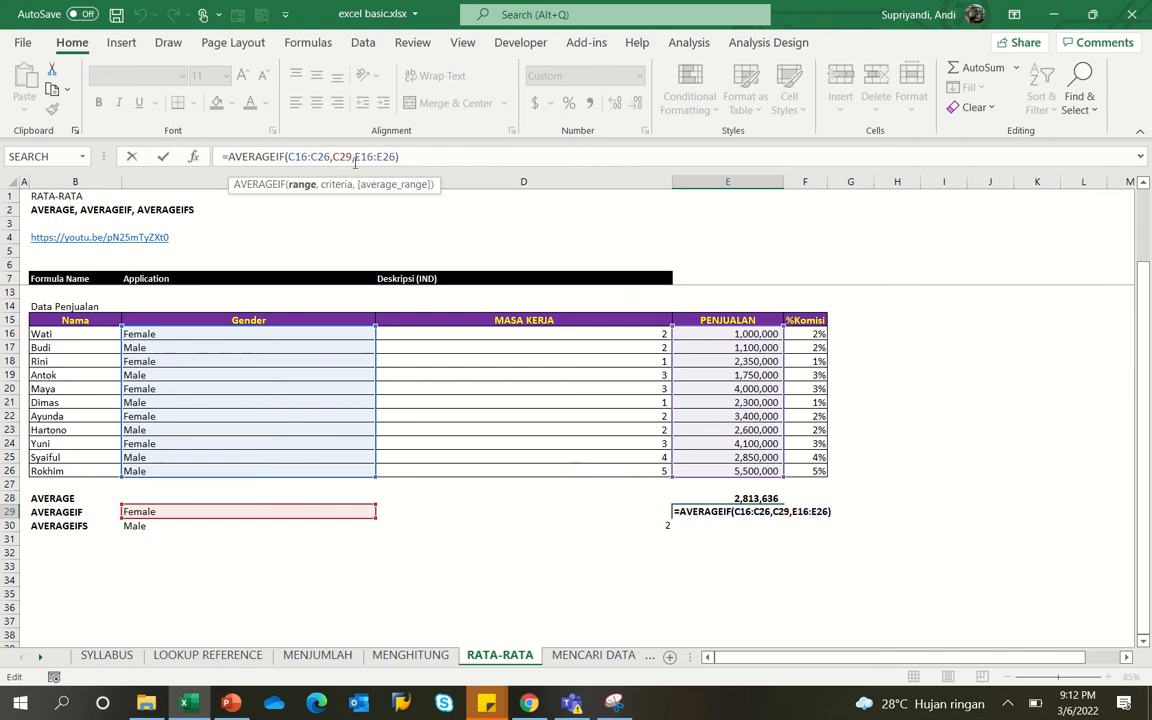
key("Right")
key("Right")
key("Right")
key("Right")
key("Right")
key("Right")
key("Right")
key("Right")
key("Escape")
- Walk through the AVERAGEIF arguments in E29 again, from the Gender range to the average range E16:E26
key("F2")
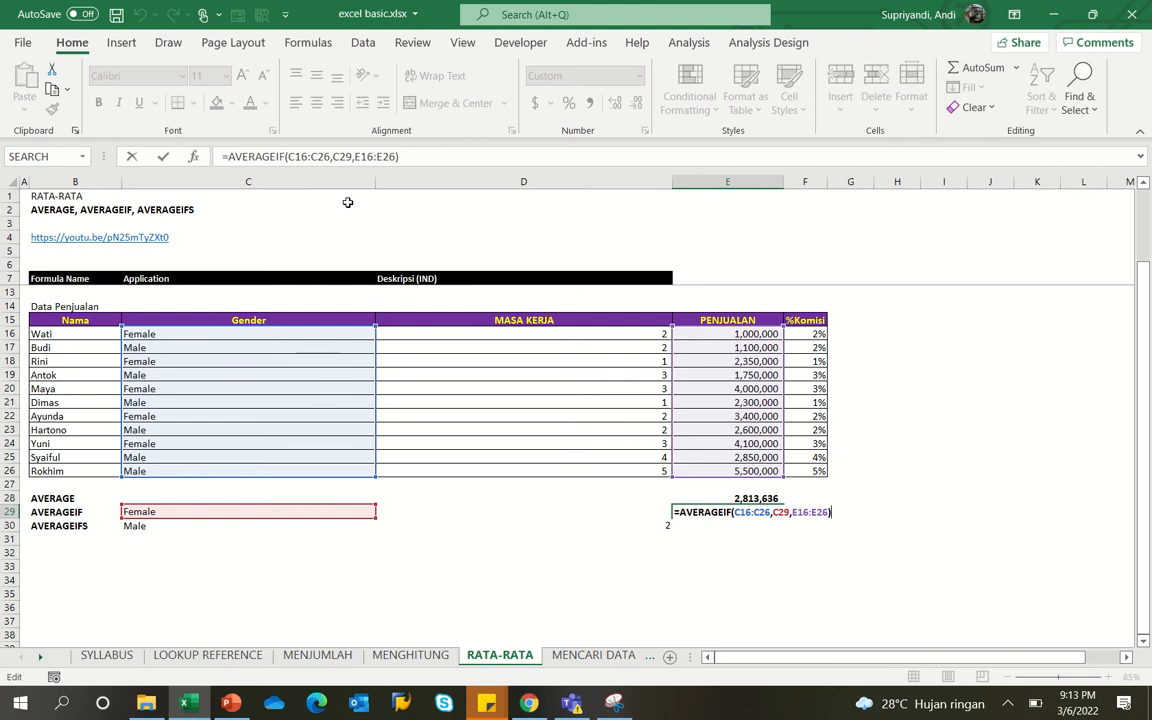
left_click(289, 157)
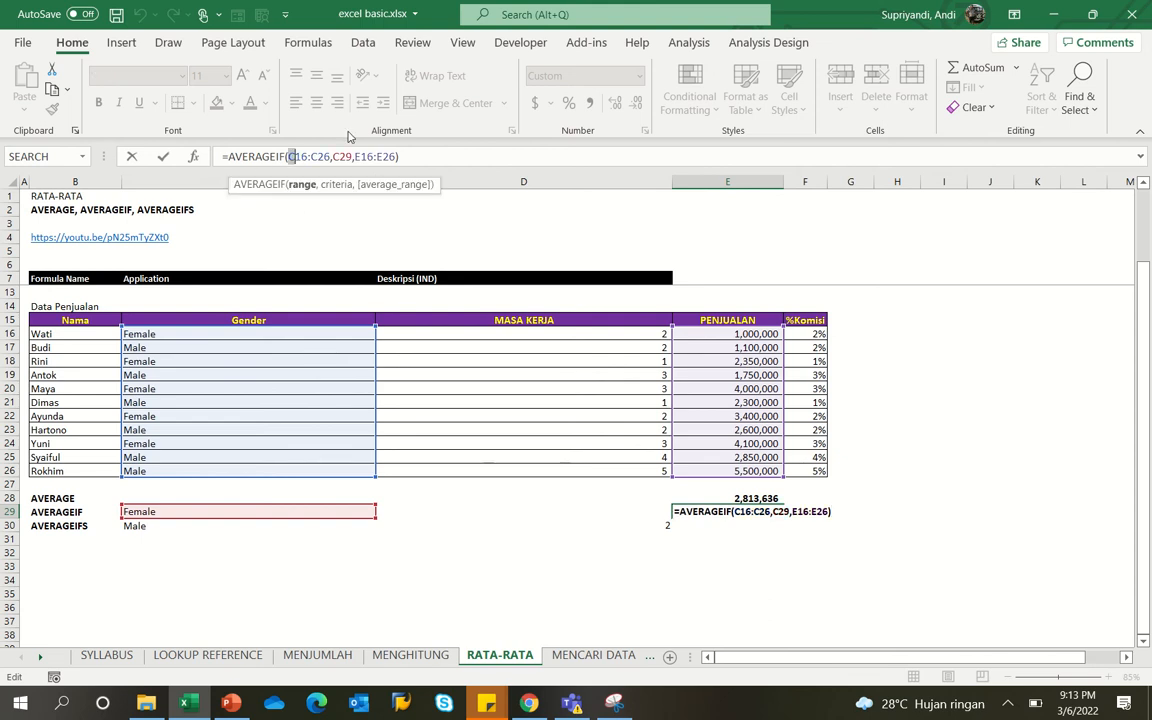
key("Right")
key("Right")
key("Right")
key("Right")
key("Right")
key("Right")
key("Right")
key("Right")
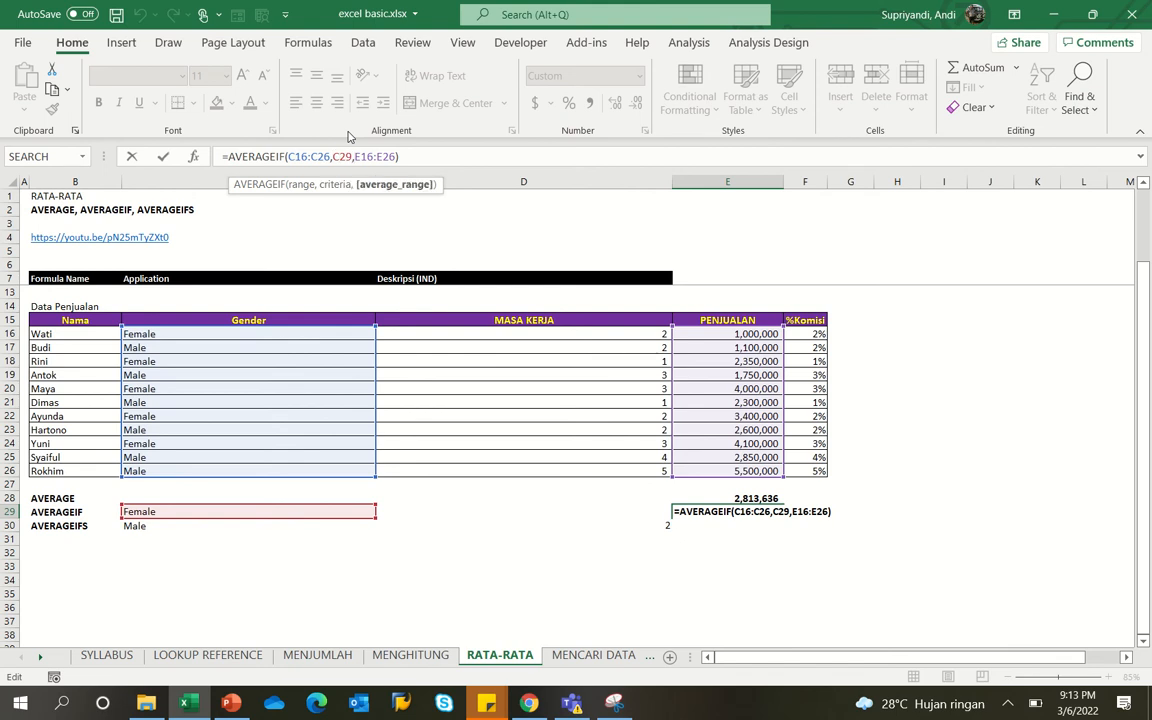
key("Return")
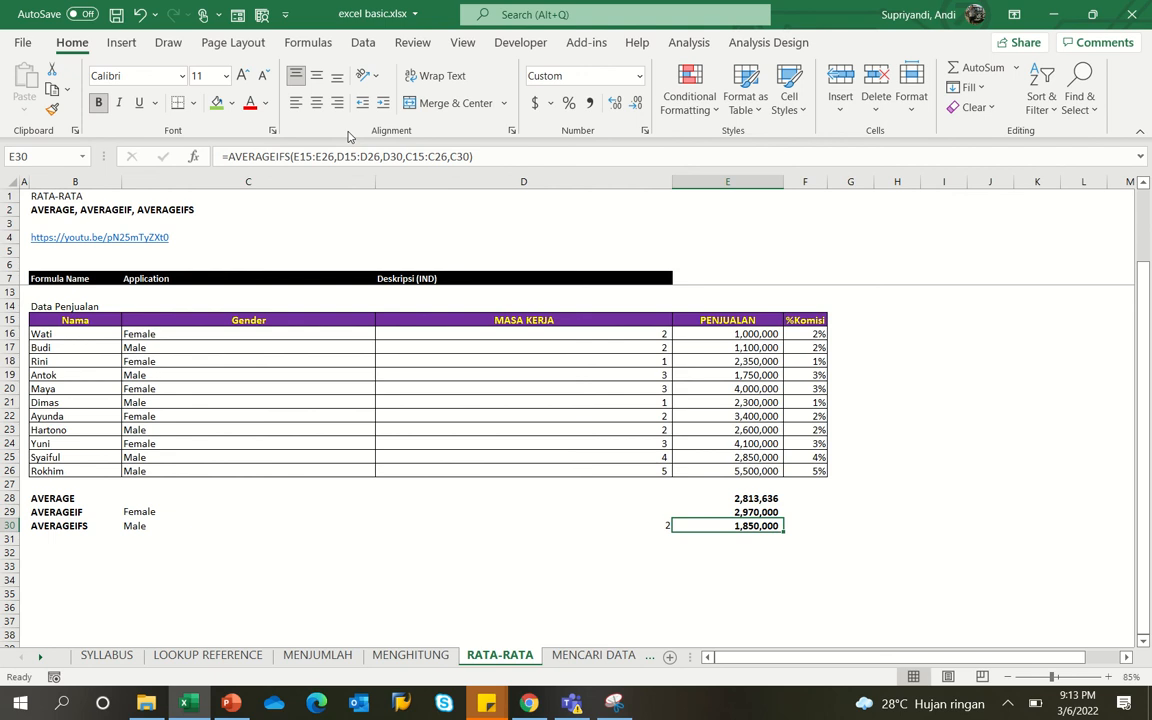
- Inspect the average range E15:E26 in the AVERAGEIFS formula in E30, up to its first criteria range
left_click(292, 157)
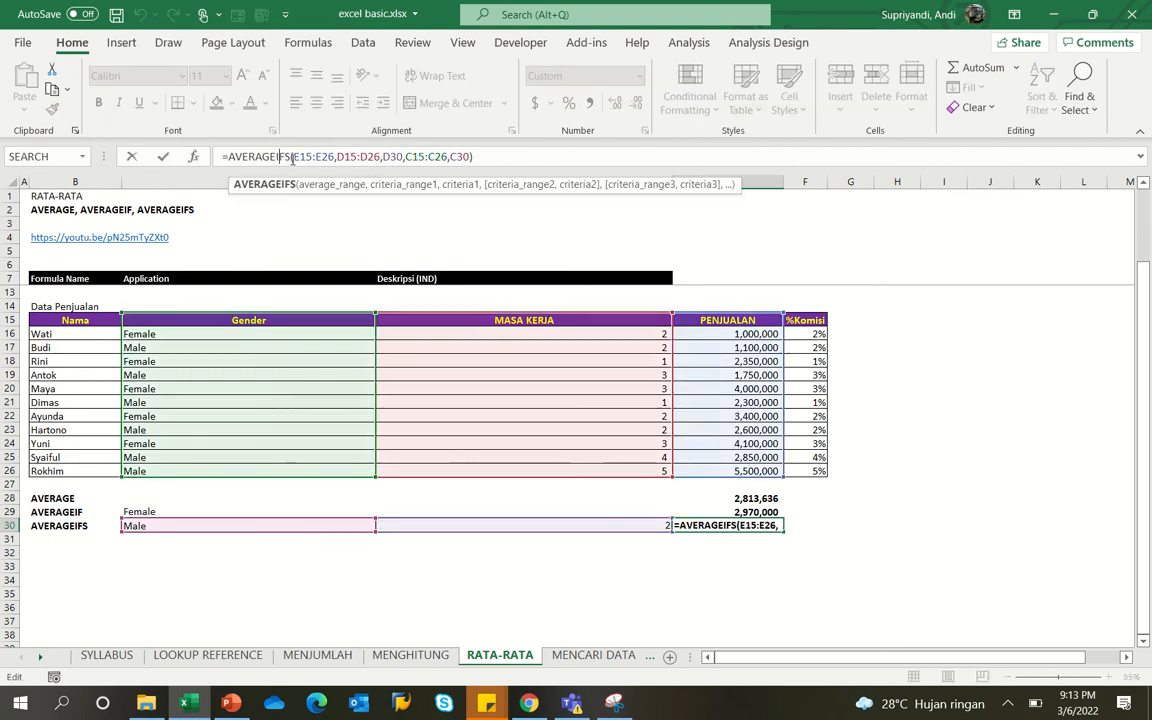
key("Right")
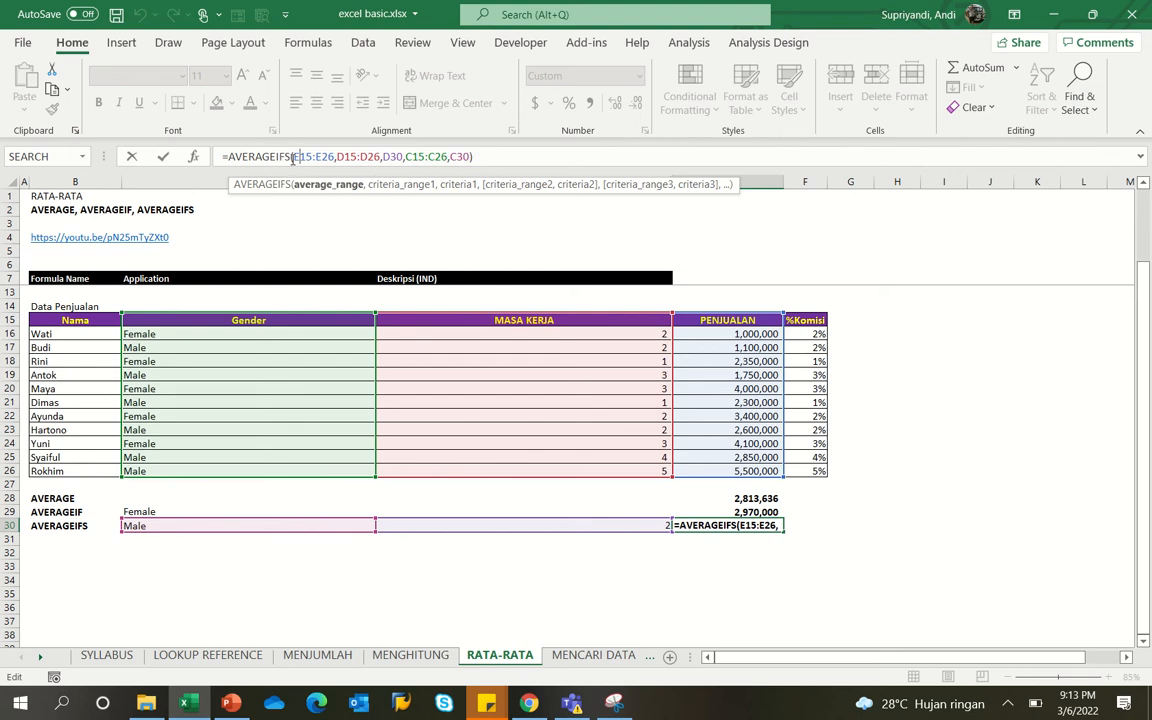
key("shift+Right")
key("shift+Right")
key("shift+Right")
key("shift+Right")
key("shift+Right")
key("shift+Right")
key("shift+Right")
key("Right")
key("Right")
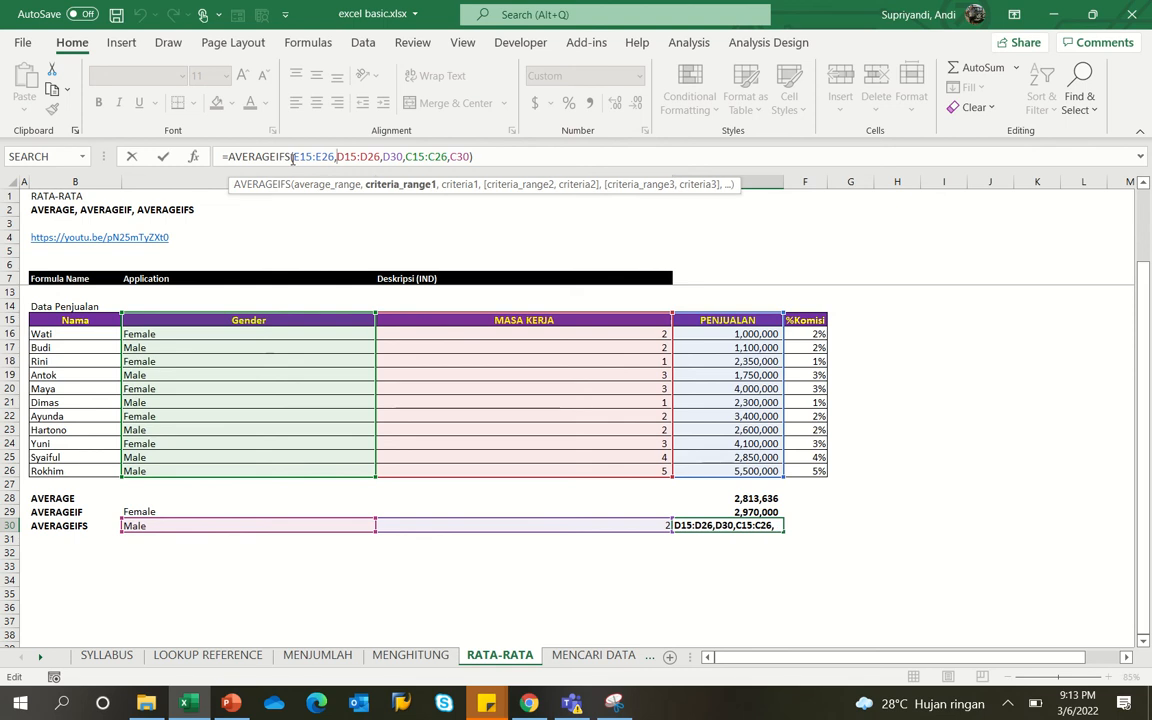
- Trace the first AVERAGEIFS condition in E30, the MASA KERJA range D15:D26 with its criterion D30
key("Right")
key("Right")
key("Right")
key("Right")
key("Right")
key("Right")
key("Right")
key("Right")
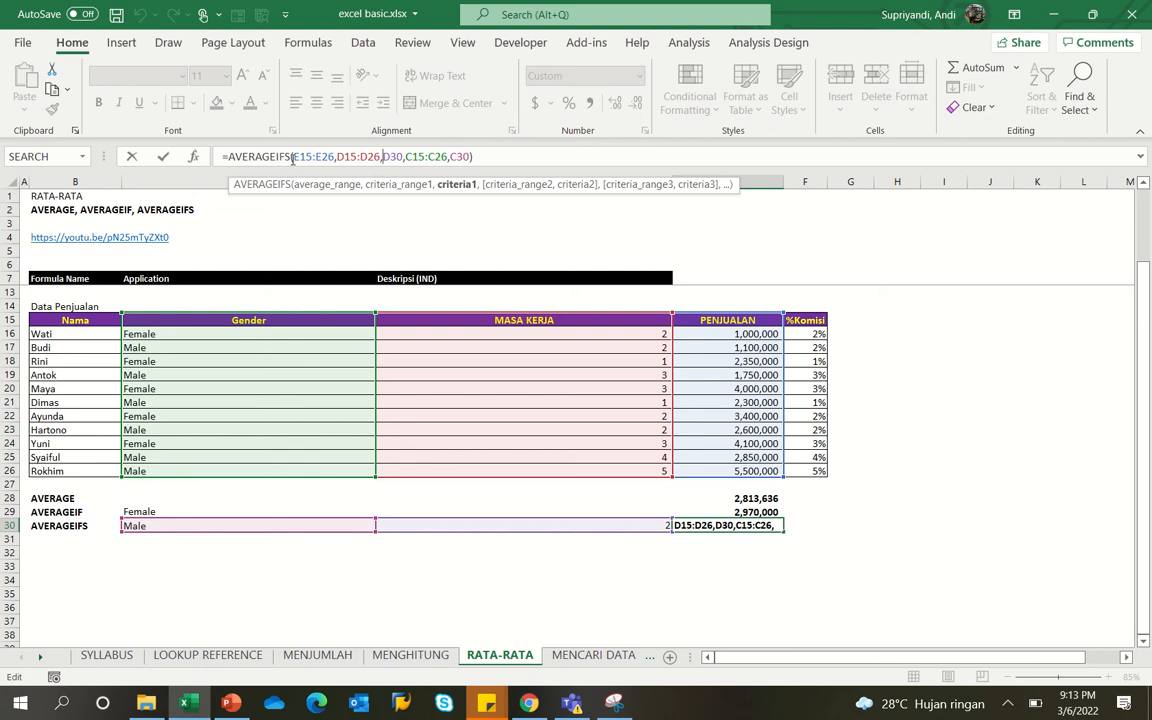
key("Right")
key("Right")
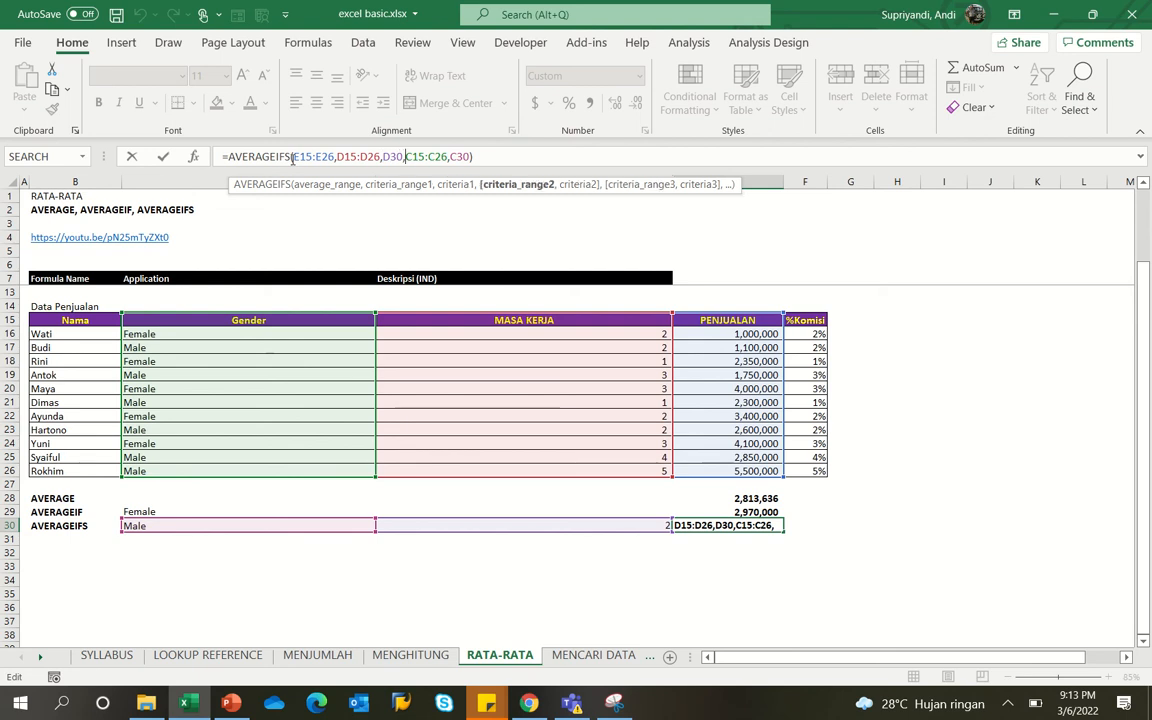
- Trace the second AVERAGEIFS condition in E30, the Gender range C15:C26 with its criterion C30
key("Right")
key("Right")
key("Right")
key("Right")
key("Right")
key("Right")
key("Right")
key("Right")
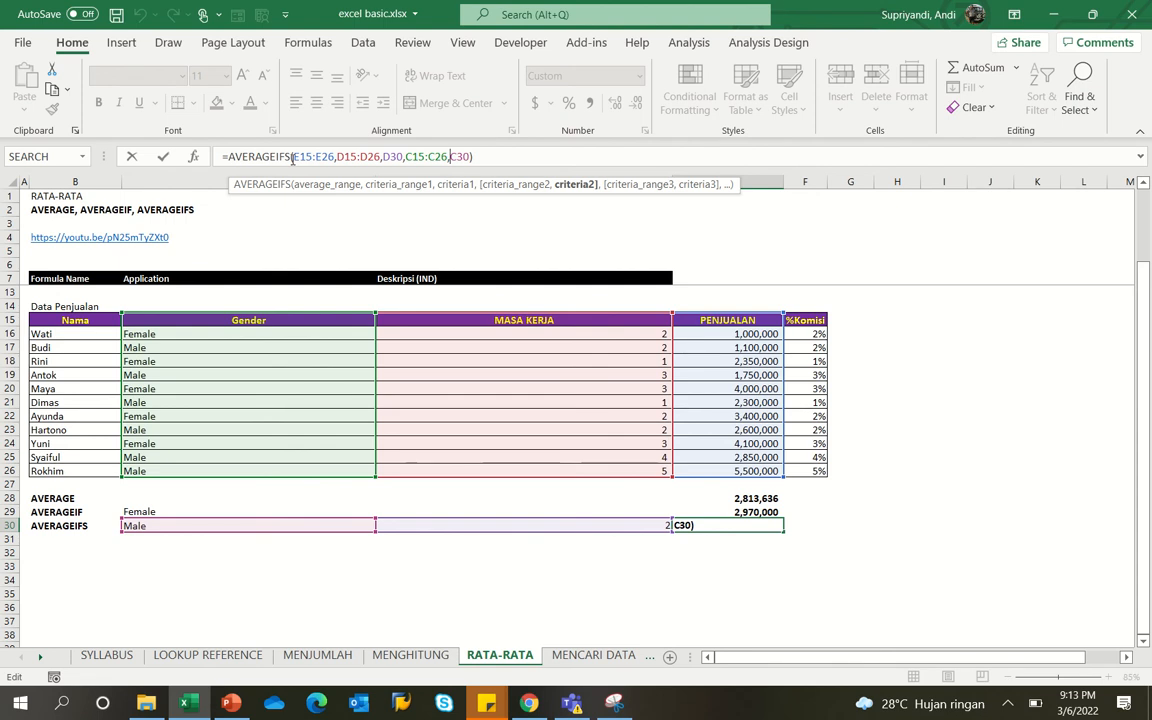
key("ctrl+Return")
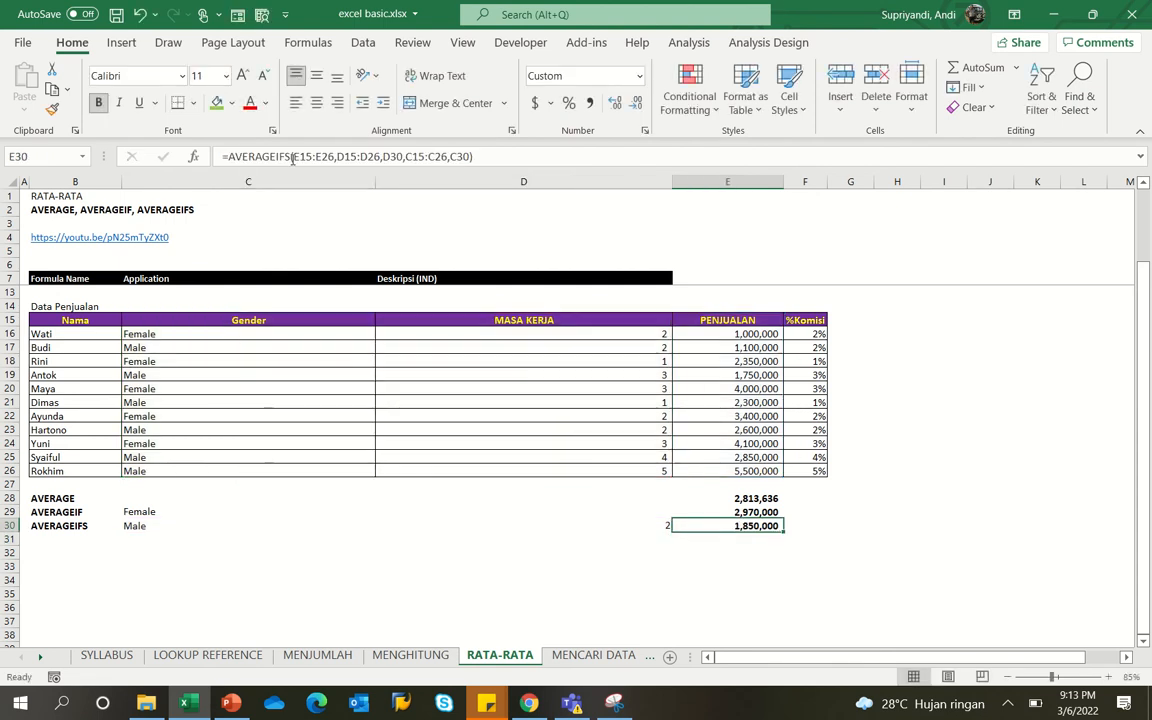
- Open the MENCARI DATA sheet and view the FIND, SEARCH and MATCH descriptions and the Alamat Toko example table
left_click(41, 657)
left_click(41, 657)
left_click(41, 657)
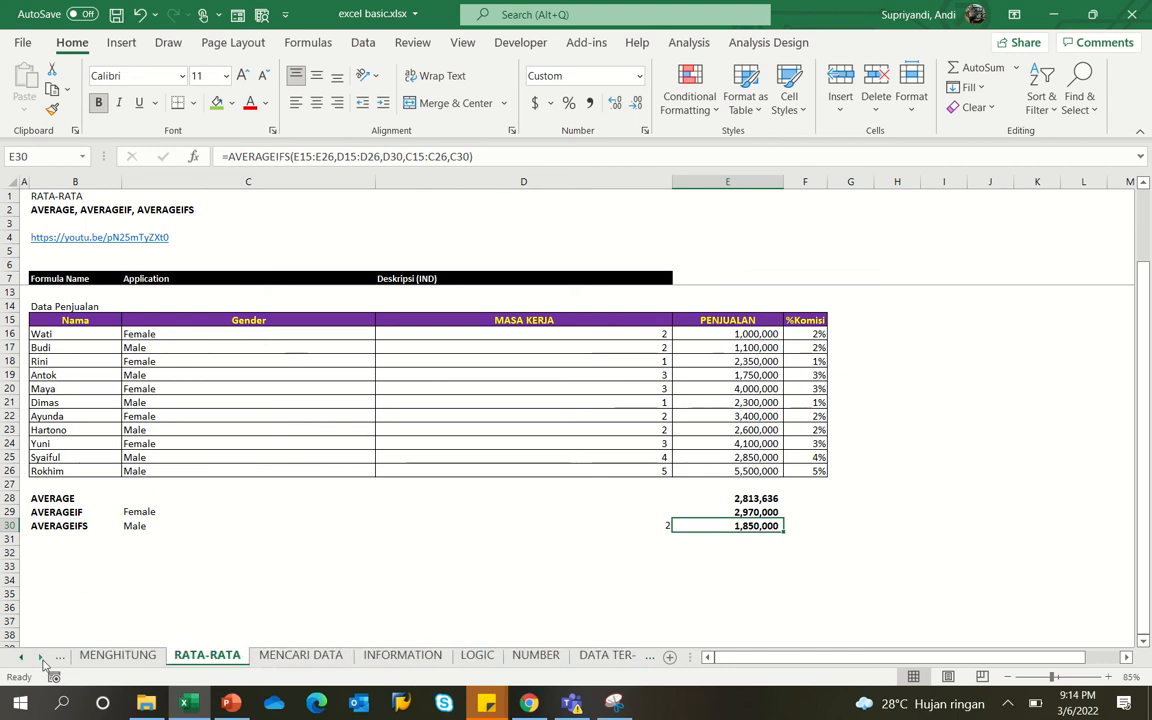
left_click(41, 657)
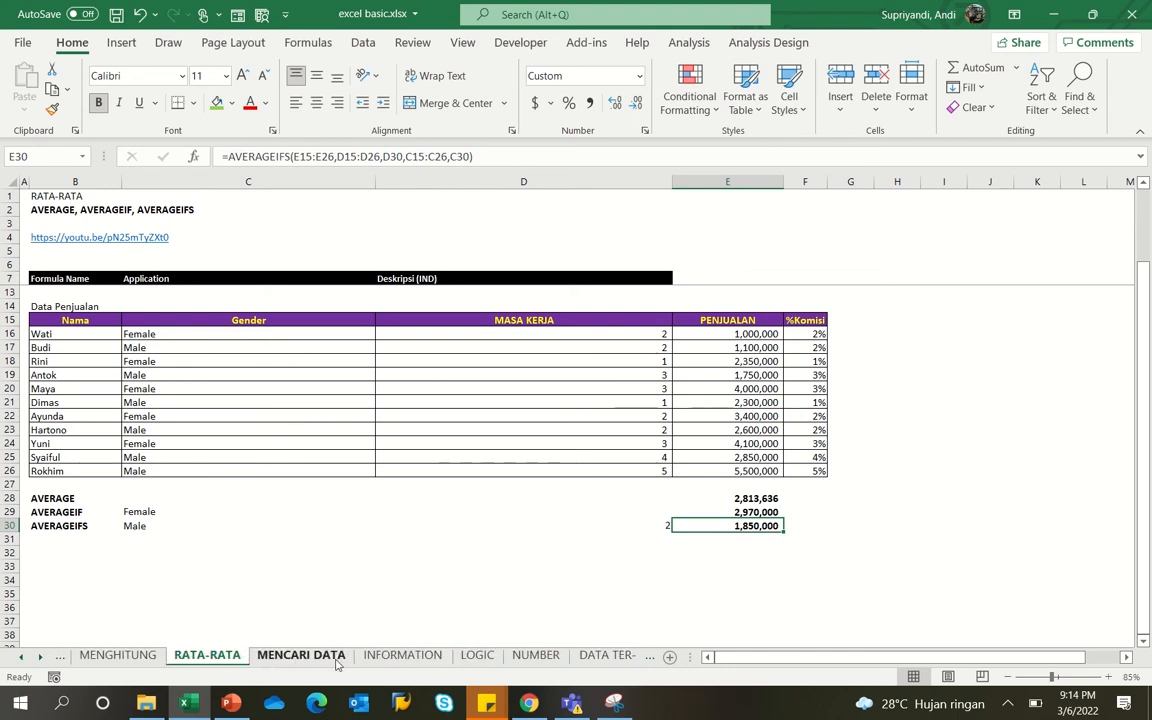
left_click(301, 656)
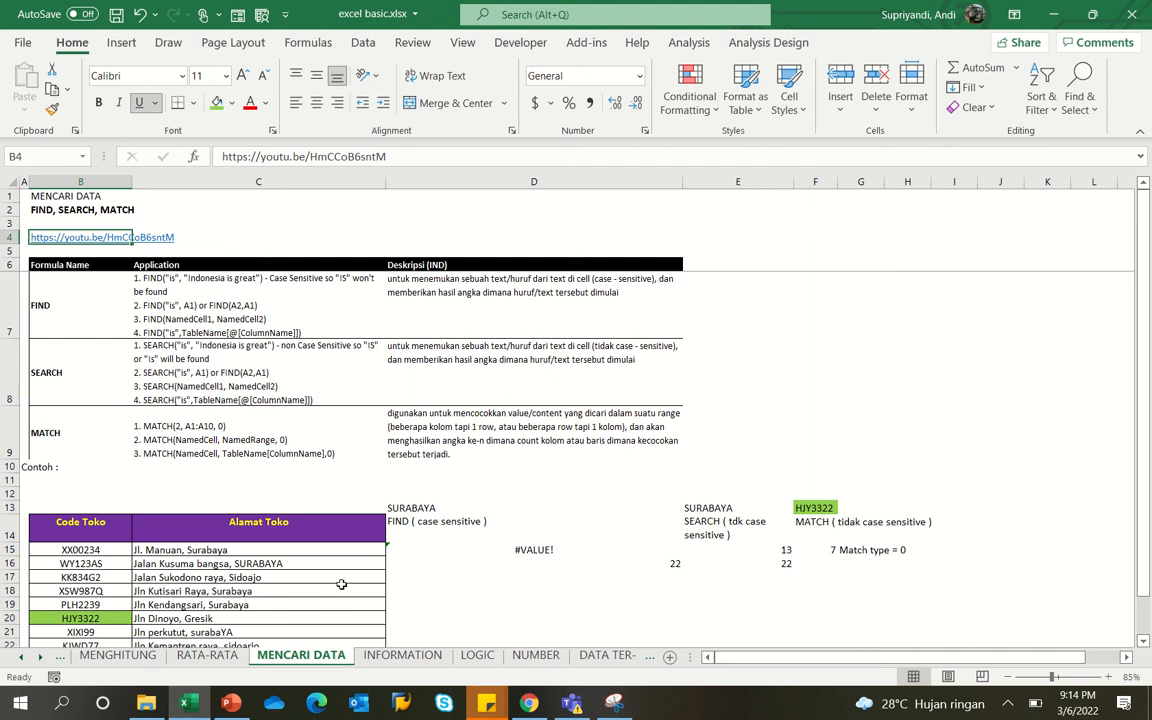
scroll(341, 584, "down", 1)
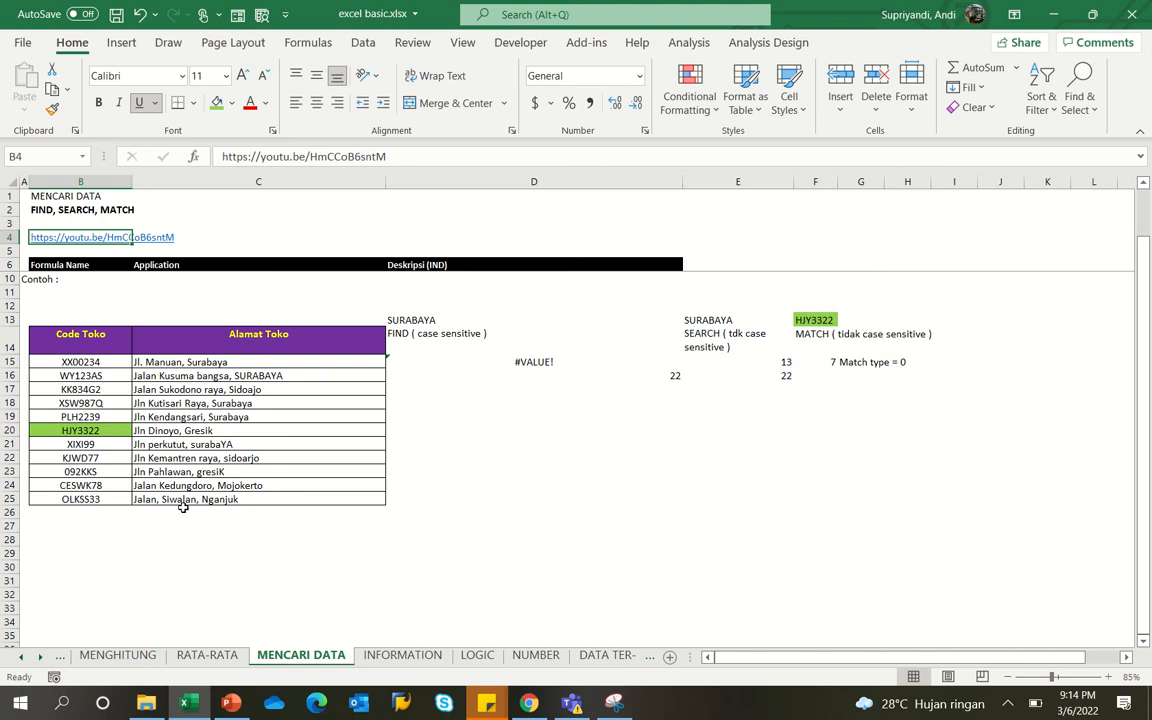
- Examine the FIND formula in D15, which looks for the text of D13 in the address in C15
left_click(512, 362)
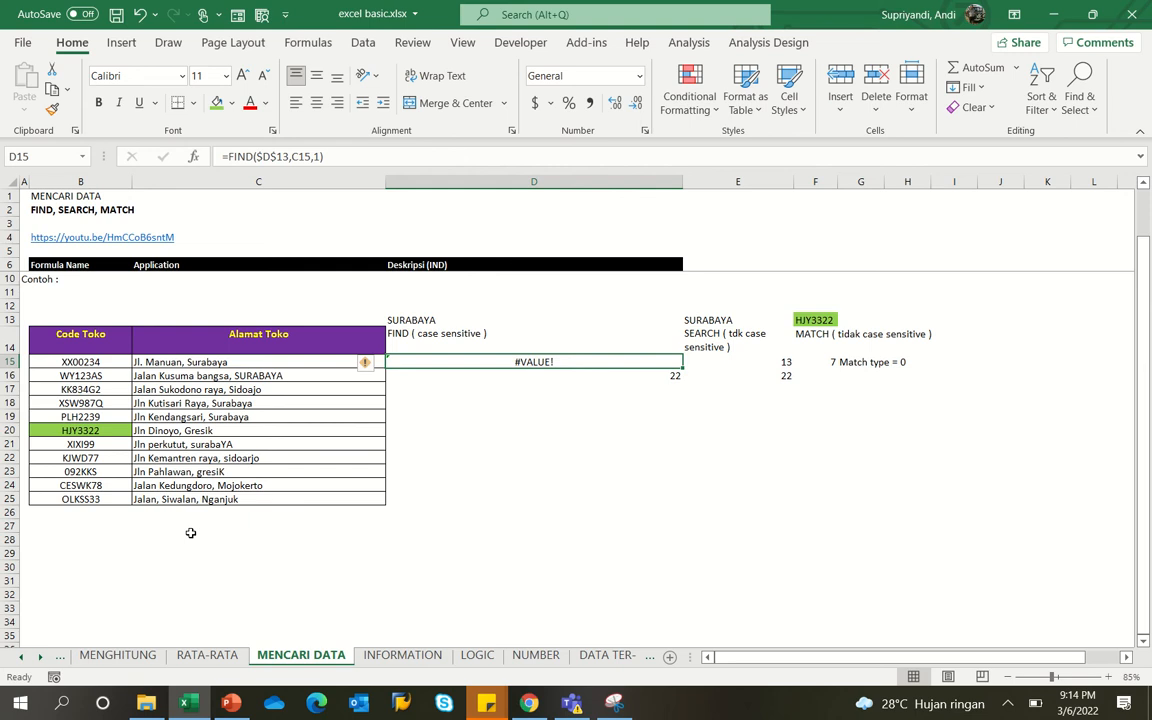
key("Right")
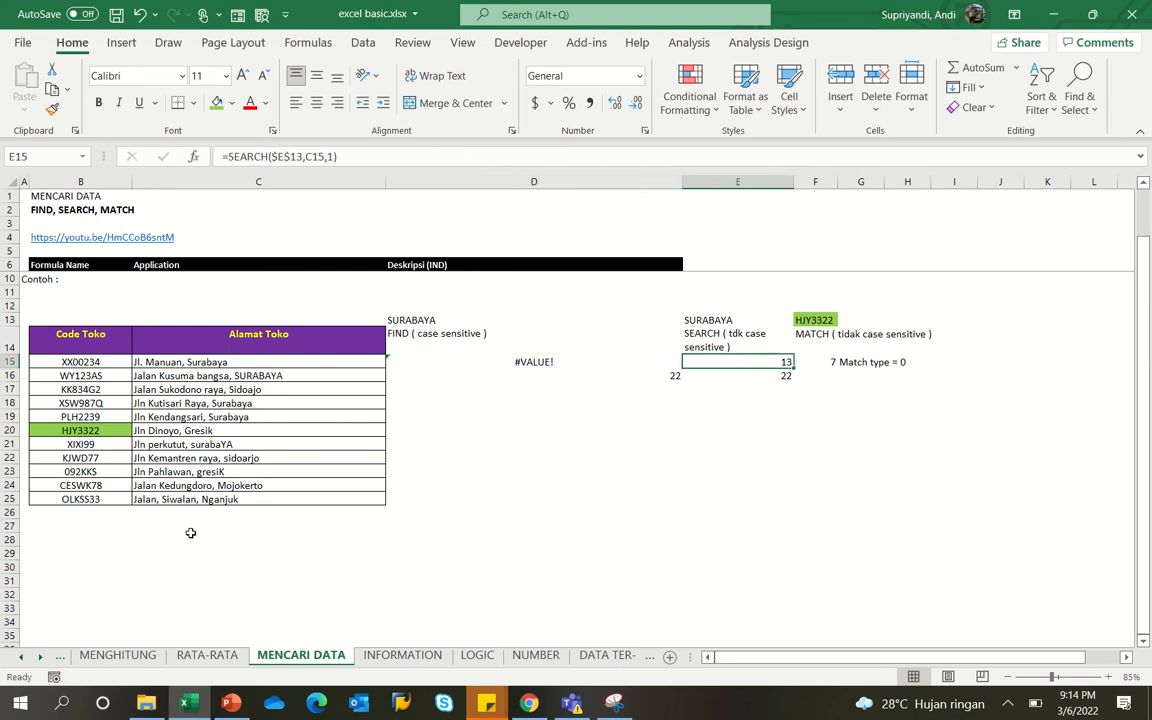
key("Left")
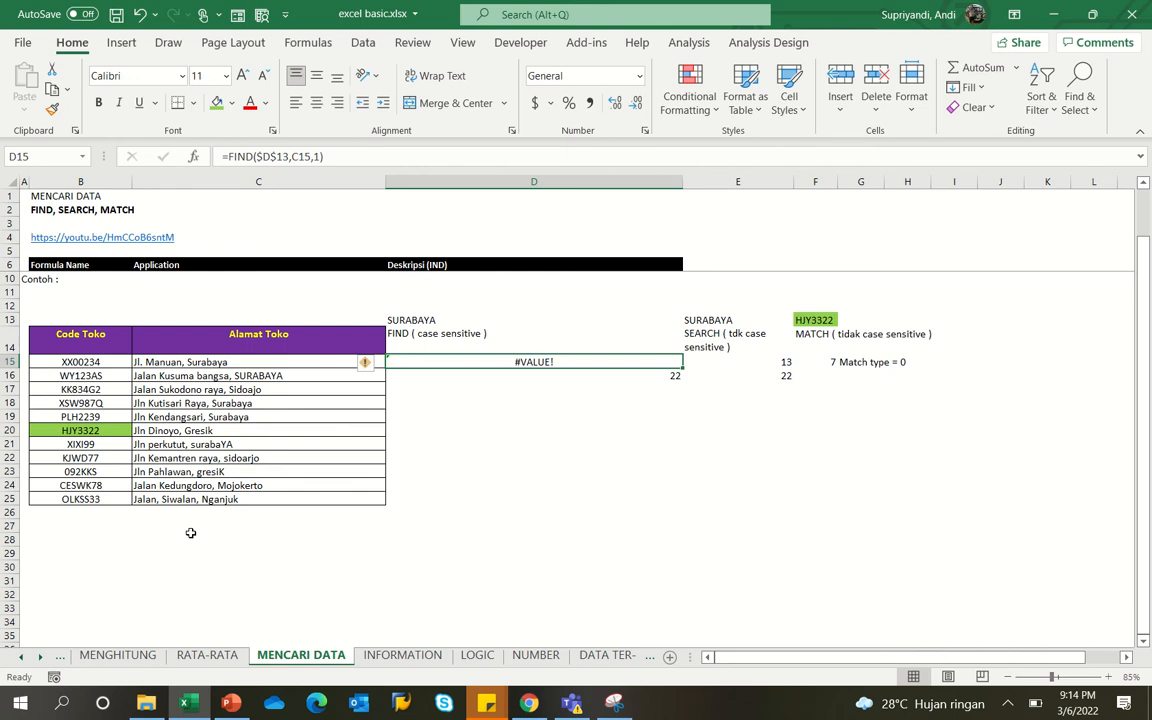
key("F2")
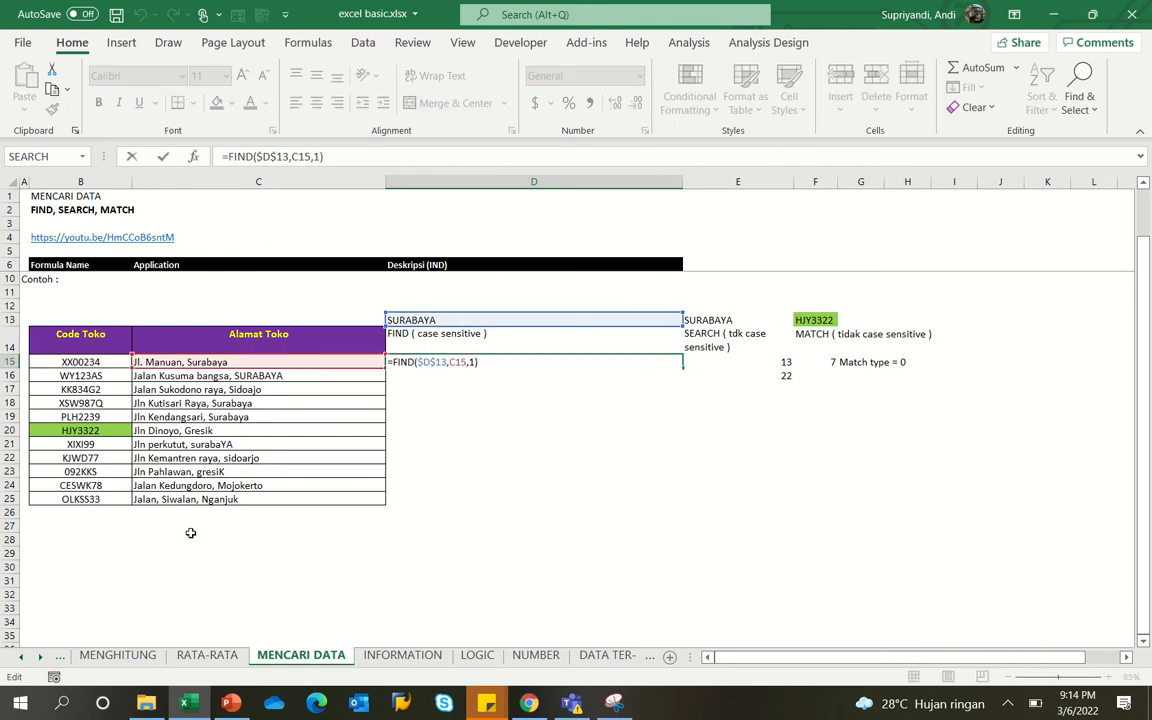
key("ctrl+Return")
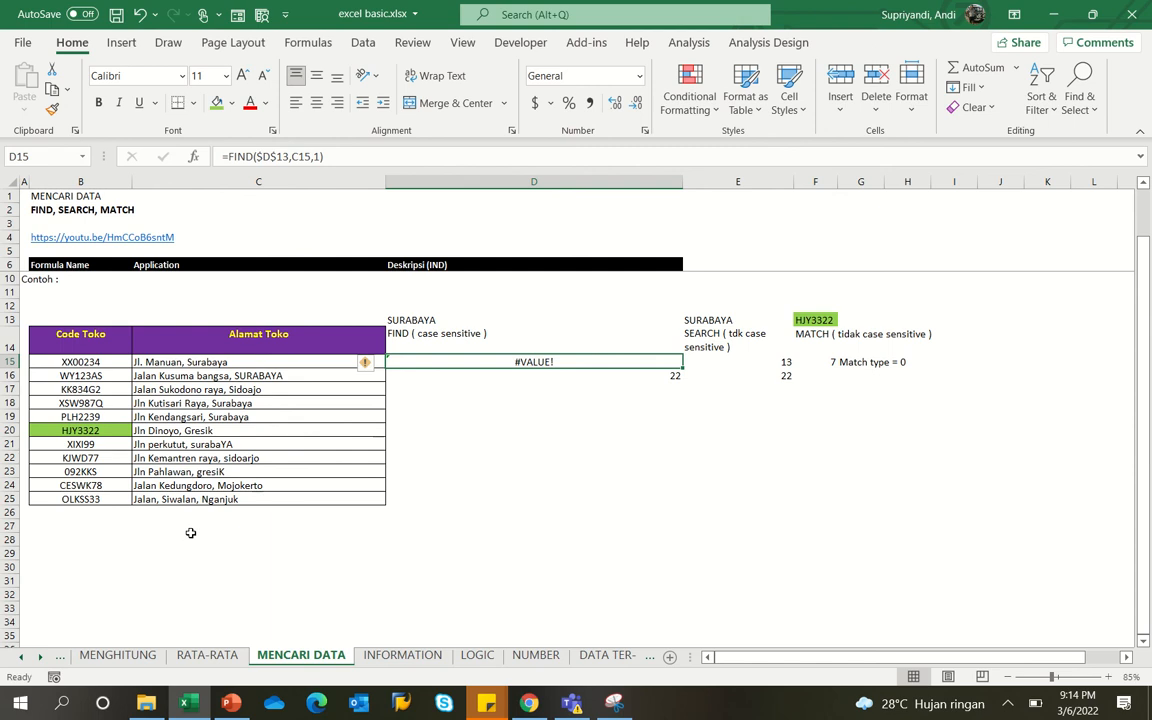
- Examine the SEARCH formula in E15 and compare it with the FIND formula in D15
key("Right")
key("F2")
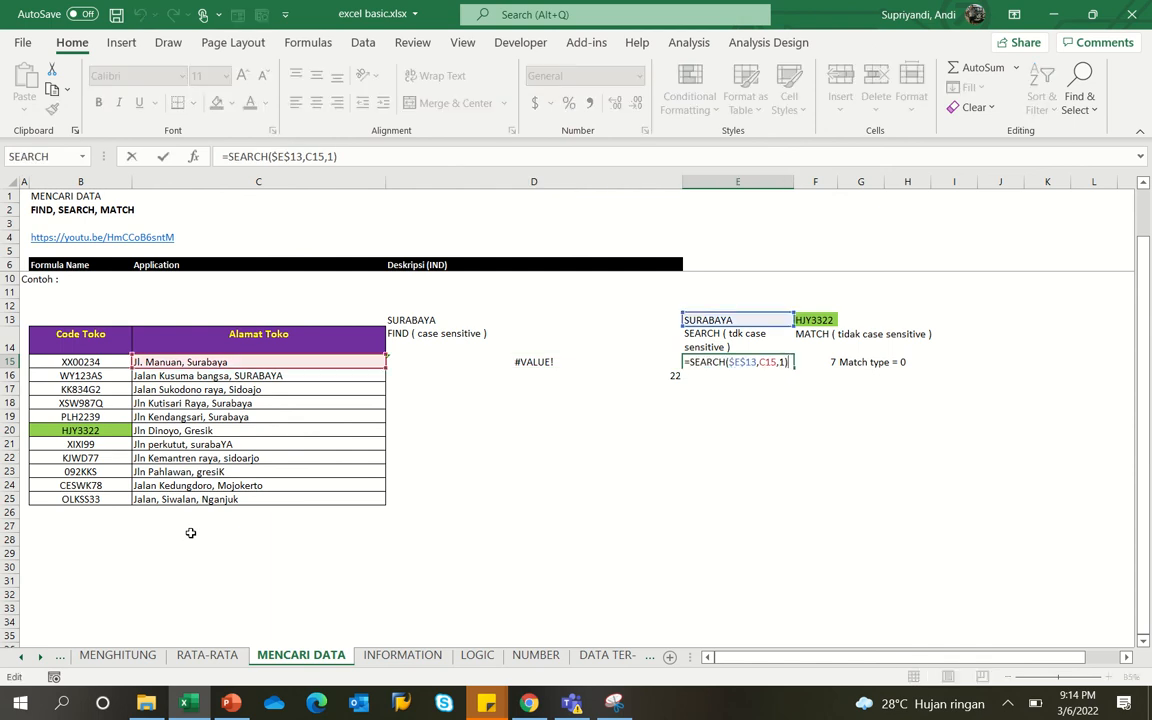
key("ctrl+Return")
key("Left")
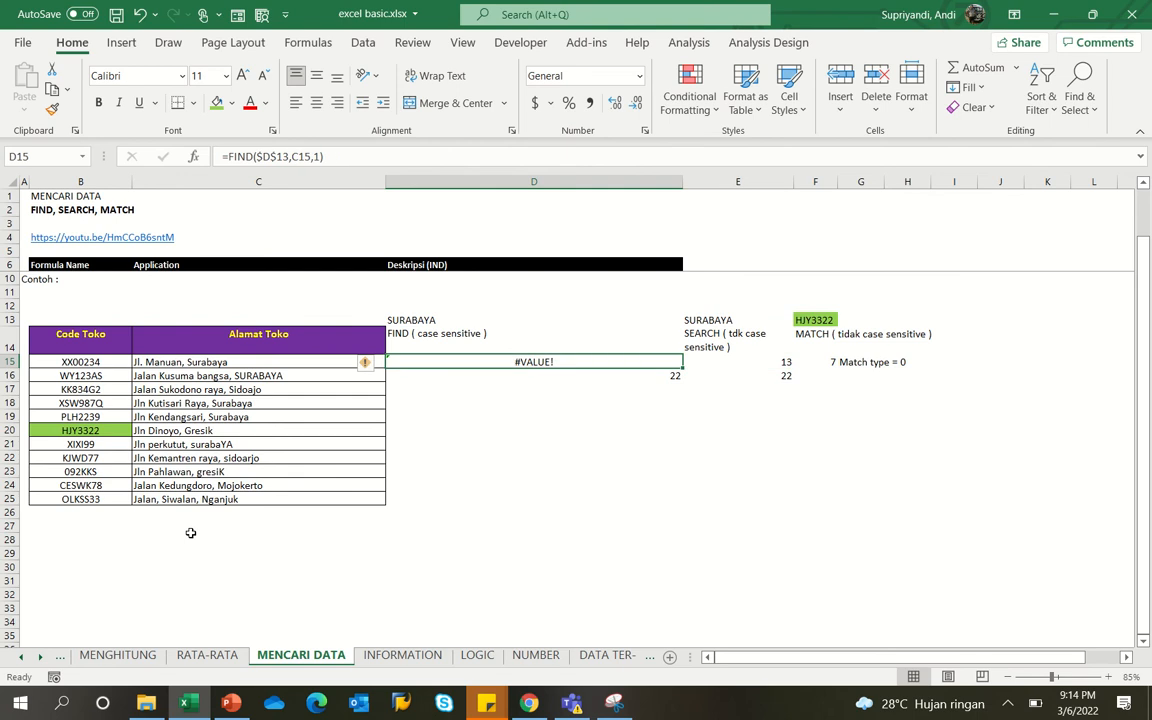
key("Right")
key("Left")
key("Right")
key("Left")
- Recheck the search text and address references of the case-sensitive FIND formula in D15 against the SEARCH cell E15
key("F2")
key("Escape")
key("Right")
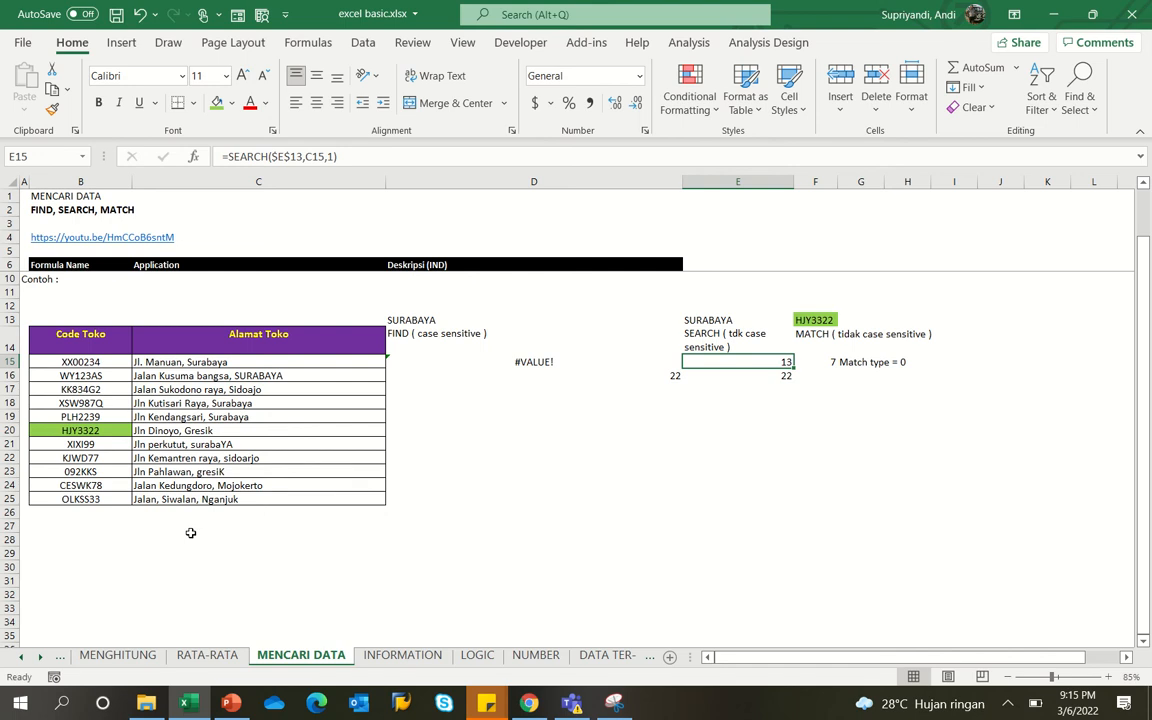
key("Left")
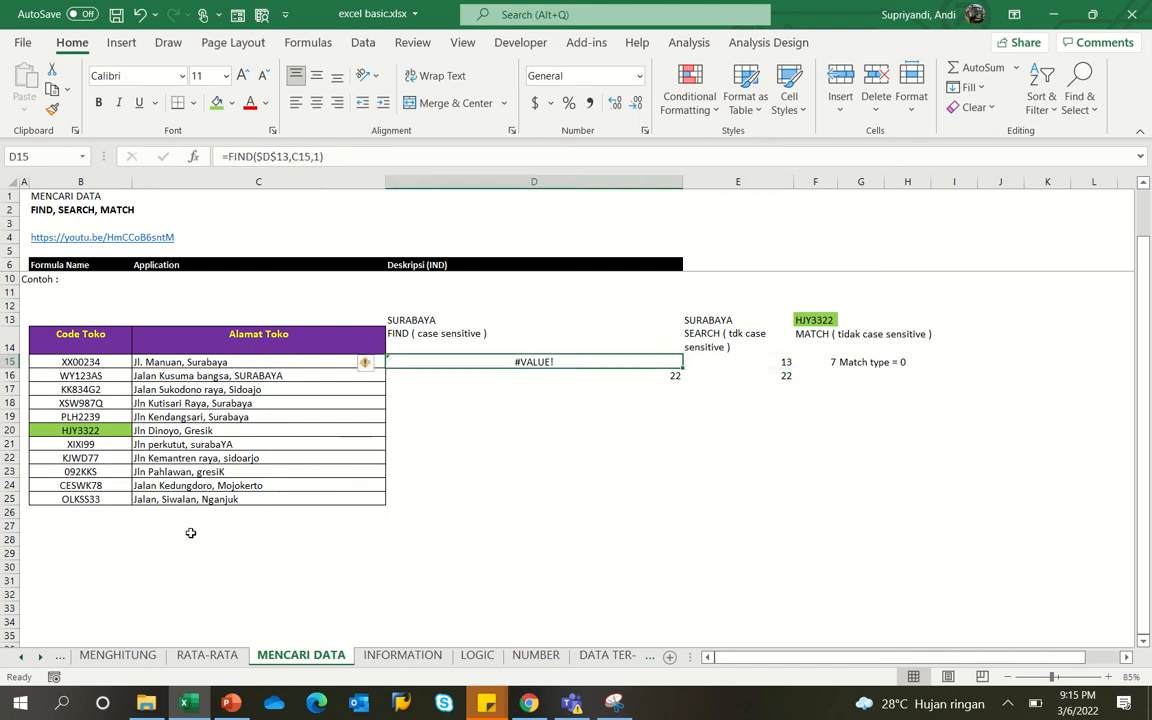
key("F2")
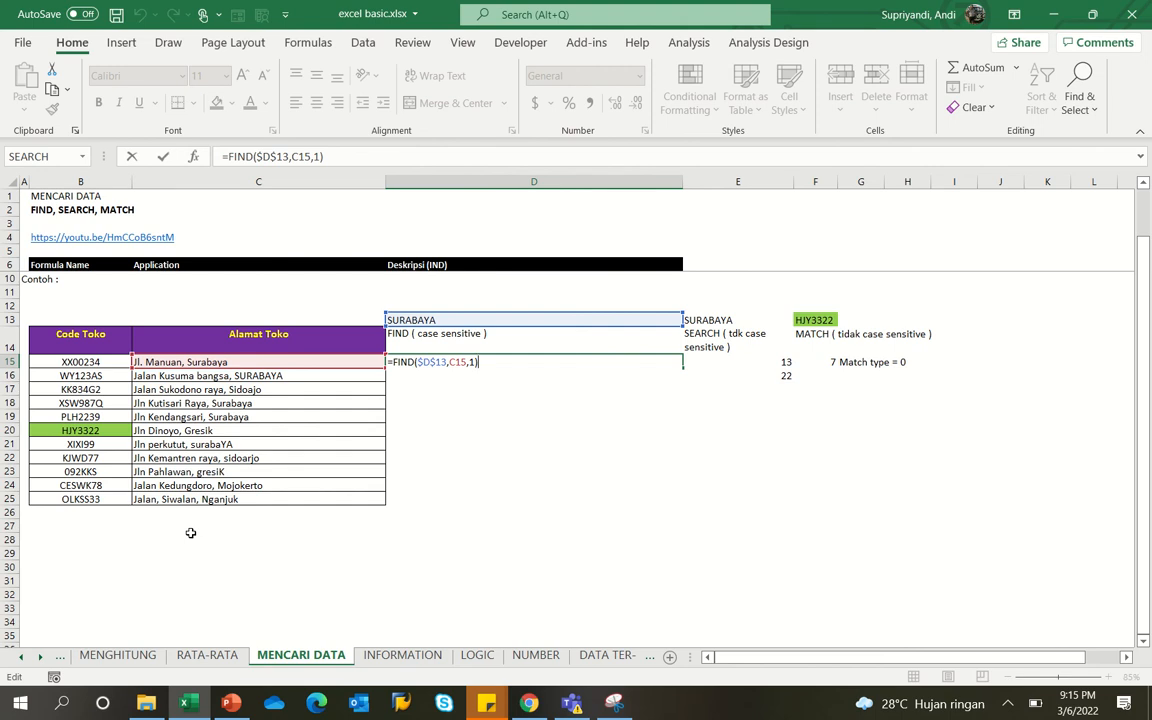
key("ctrl+Return")
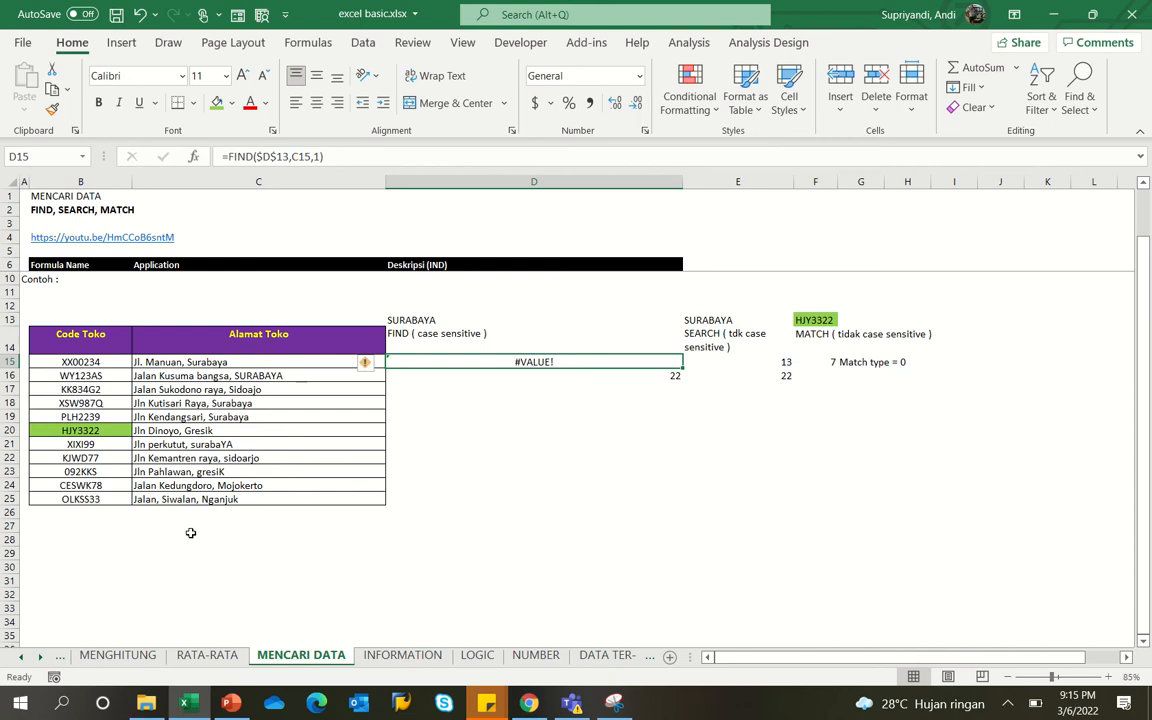
key("Right")
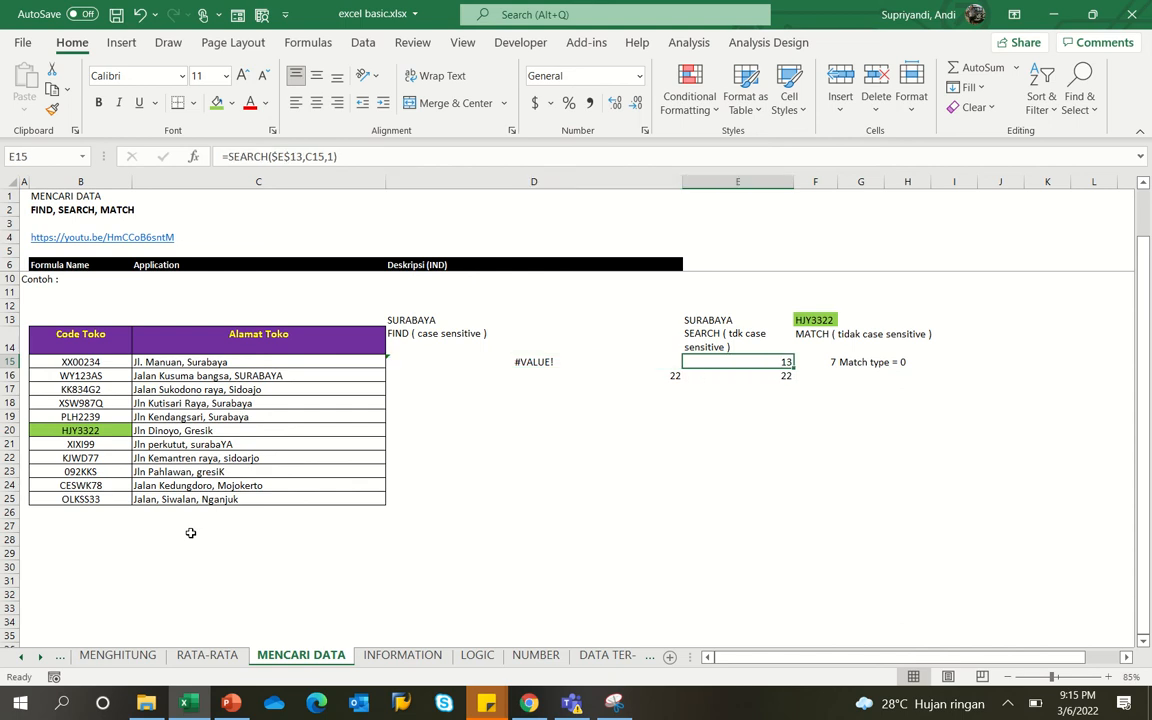
- Review the SEARCH formula in E15, the FIND formula in D15 and the FIND search text in D13
key("F2")
key("ctrl+Return")
key("Left")
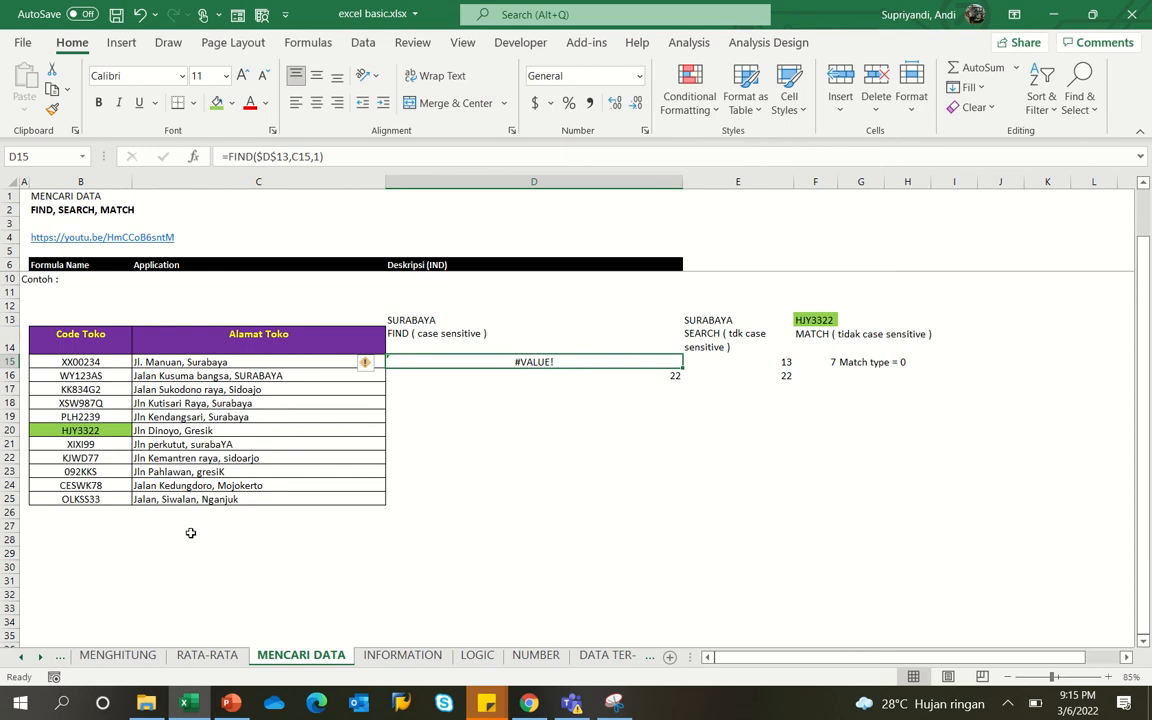
key("Up")
key("Up")
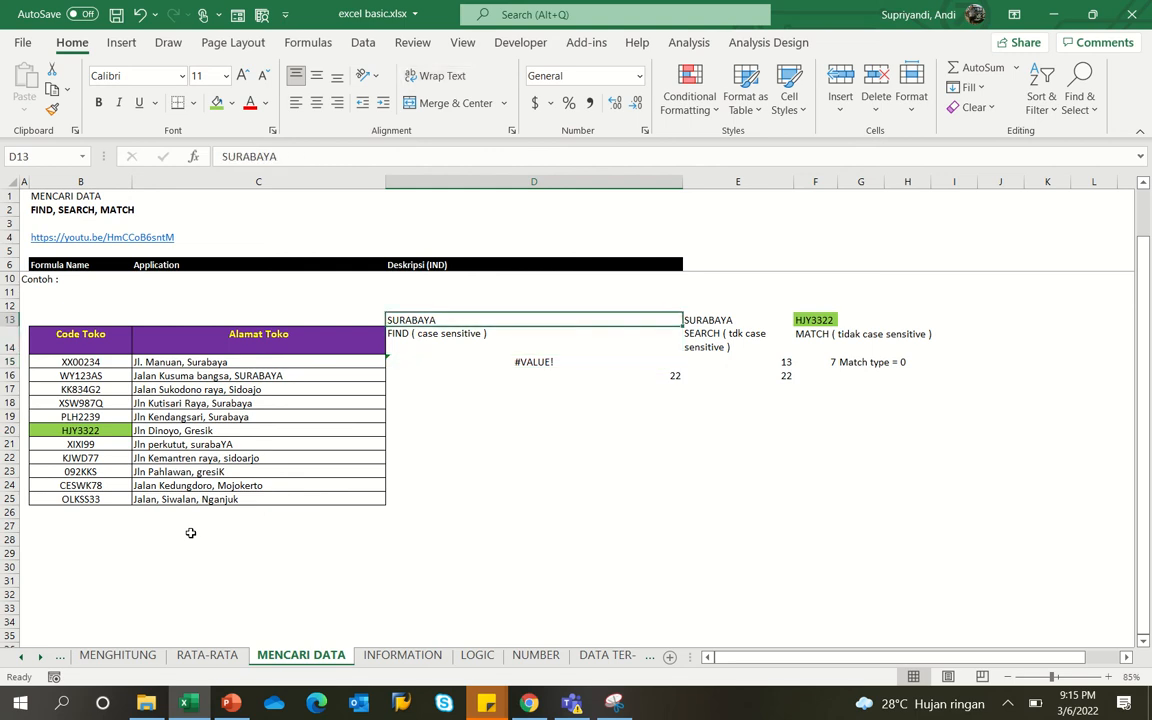
key("Down")
key("Down")
key("Left")
key("Left")
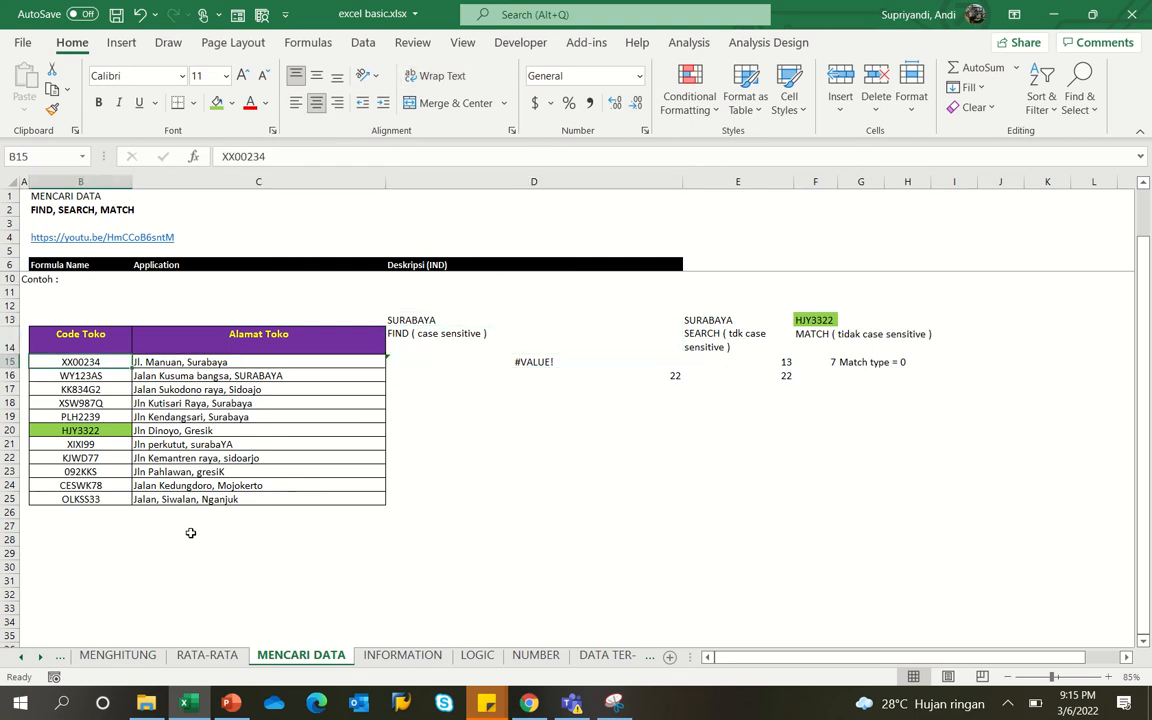
- Compare the capitalisation of the address in C15 with the search text in D13 used by the FIND formula in D15
key("Right")
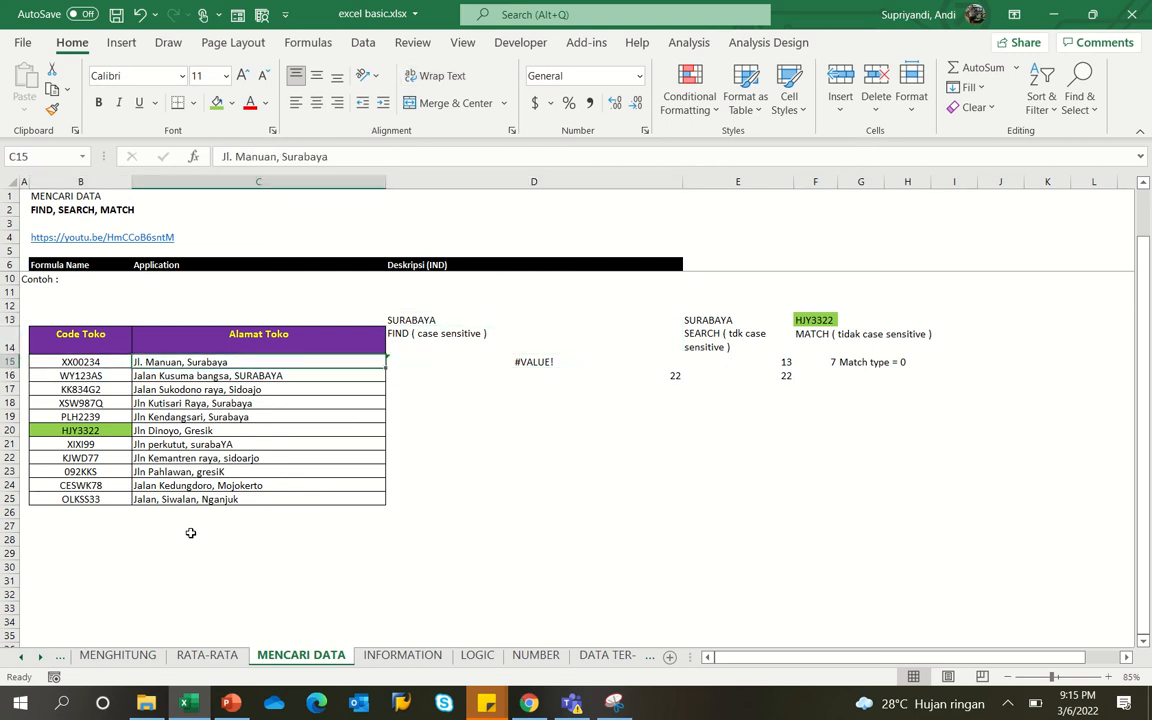
key("Right")
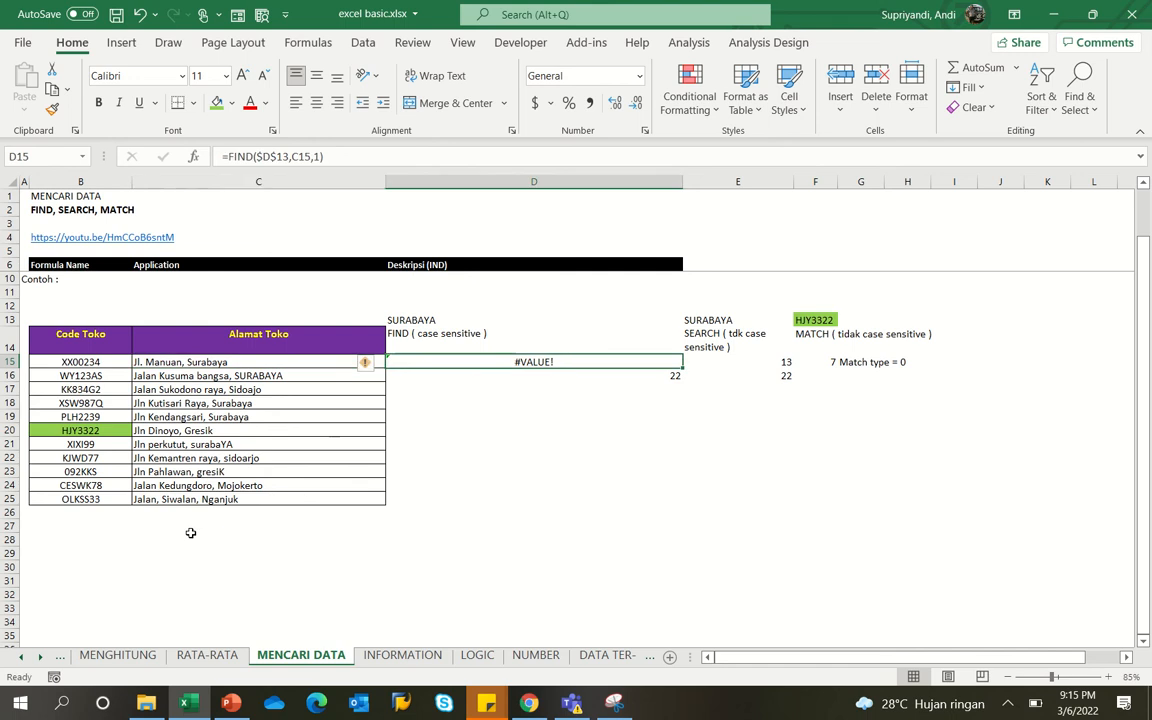
key("Left")
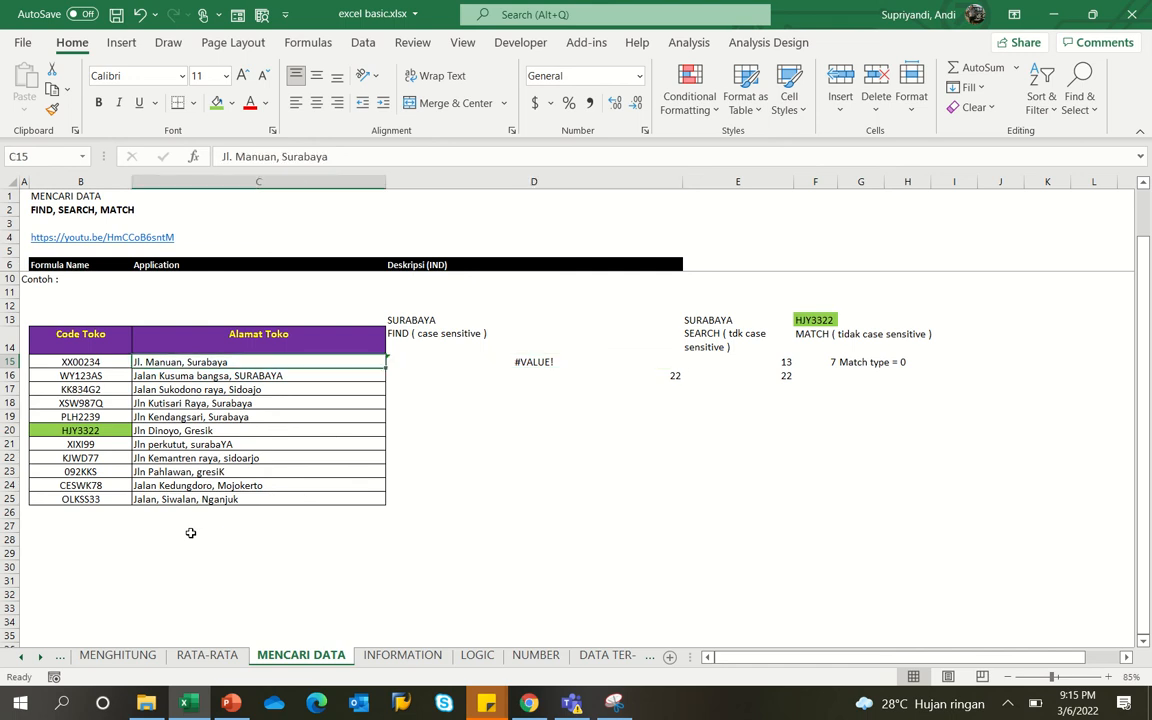
key("Up")
key("Up")
key("Right")
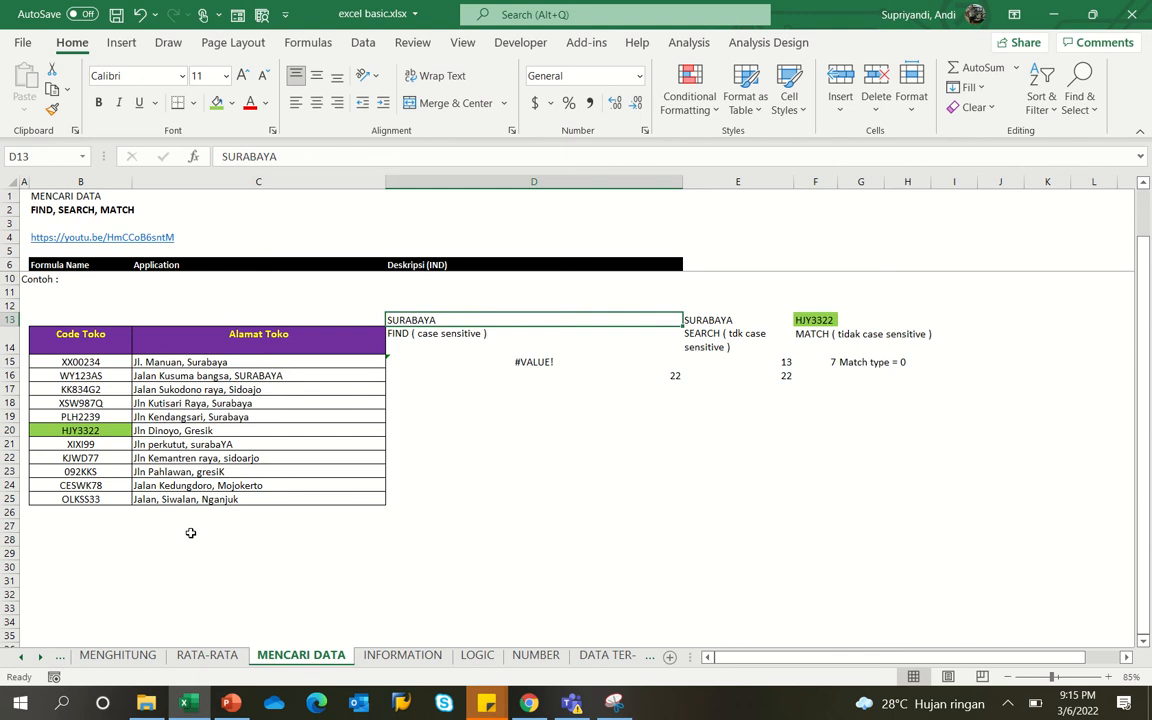
key("Down")
key("Down")
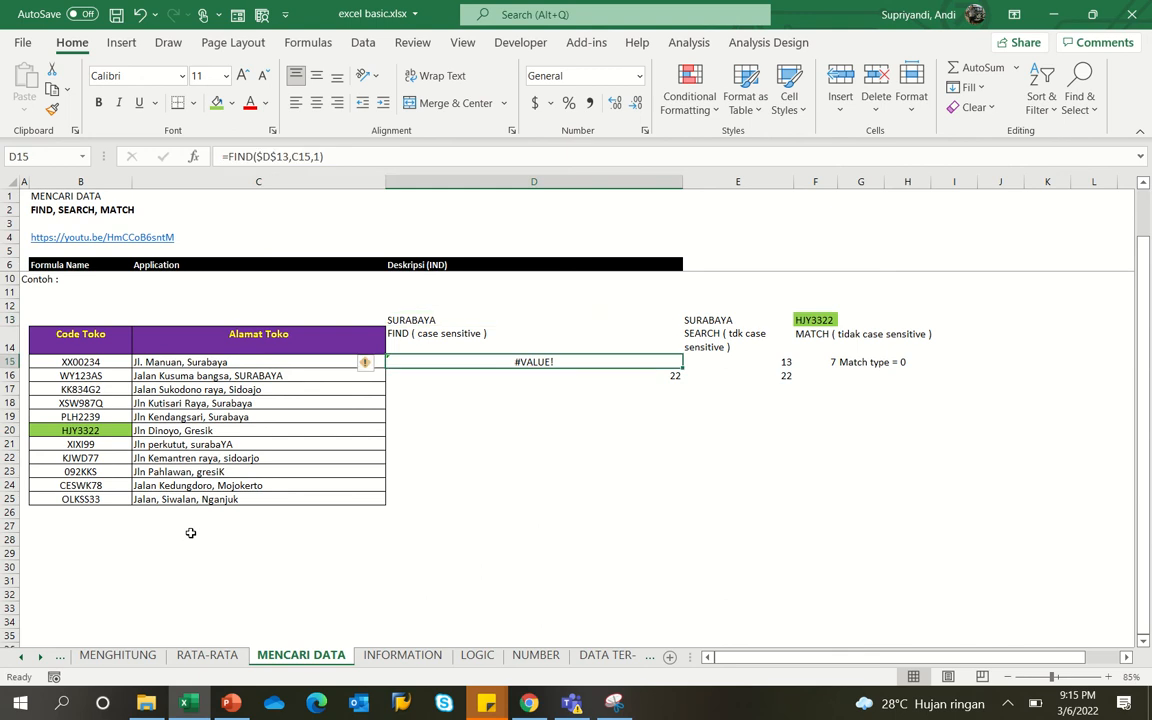
- Examine the find_text, within_text and start_num arguments of the SEARCH formula in E15
key("Right")
key("F2")
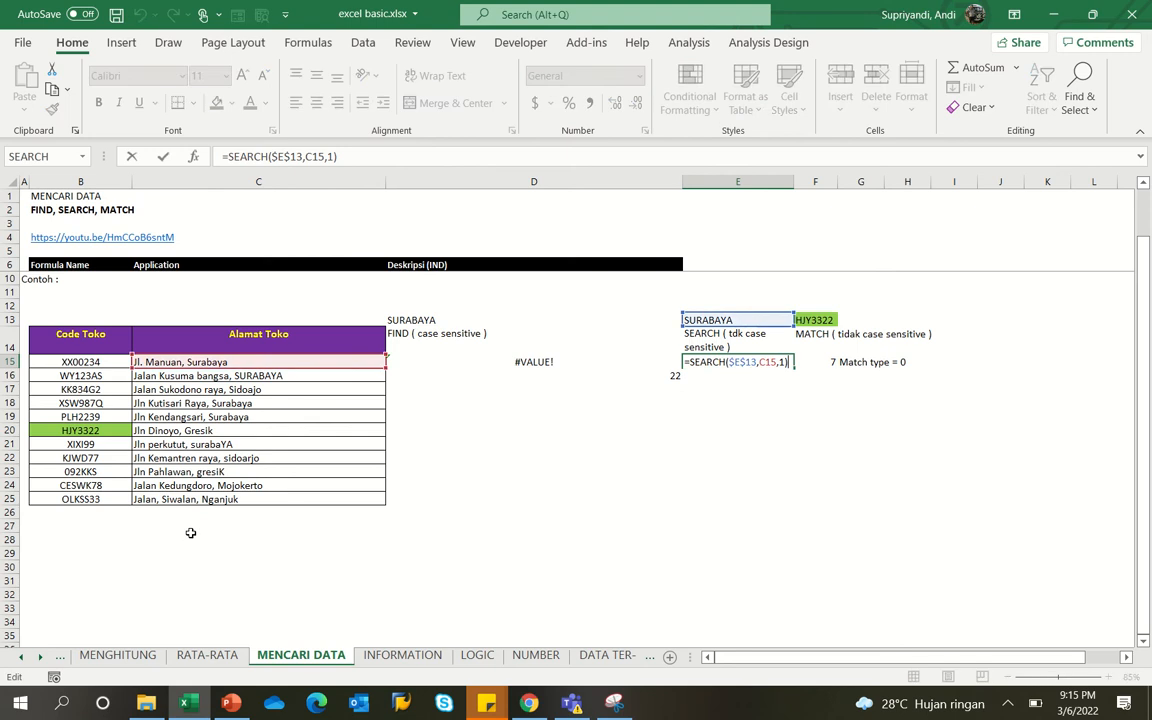
key("Escape")
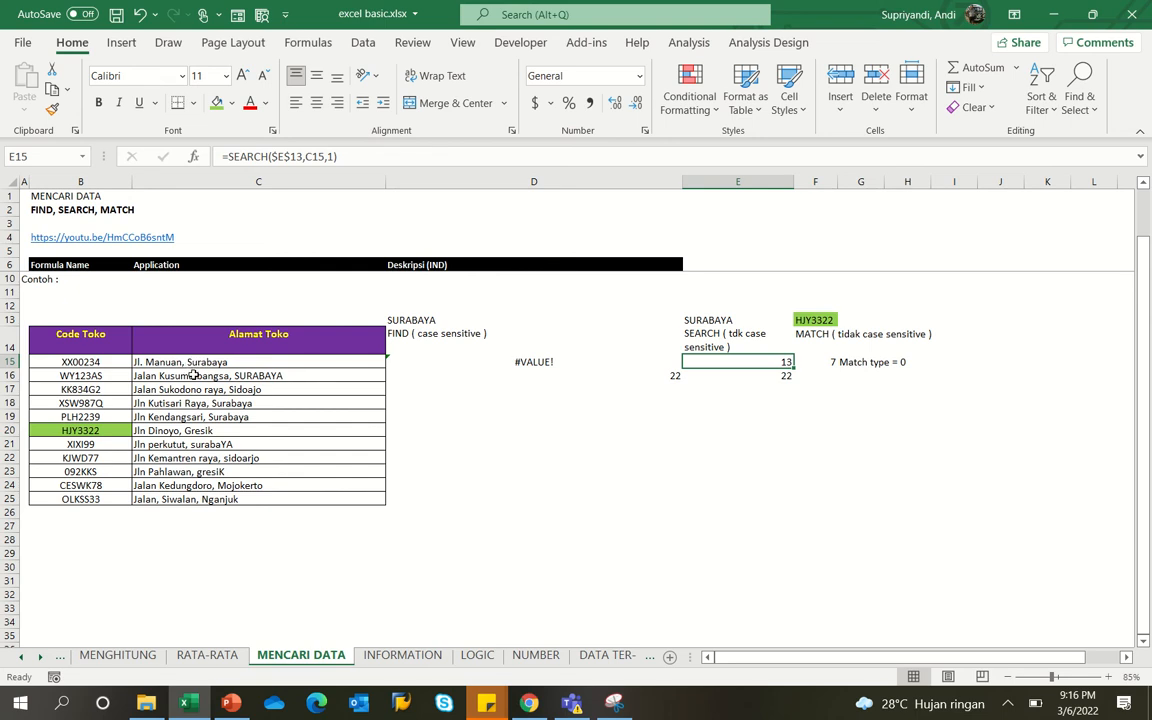
left_click(288, 157)
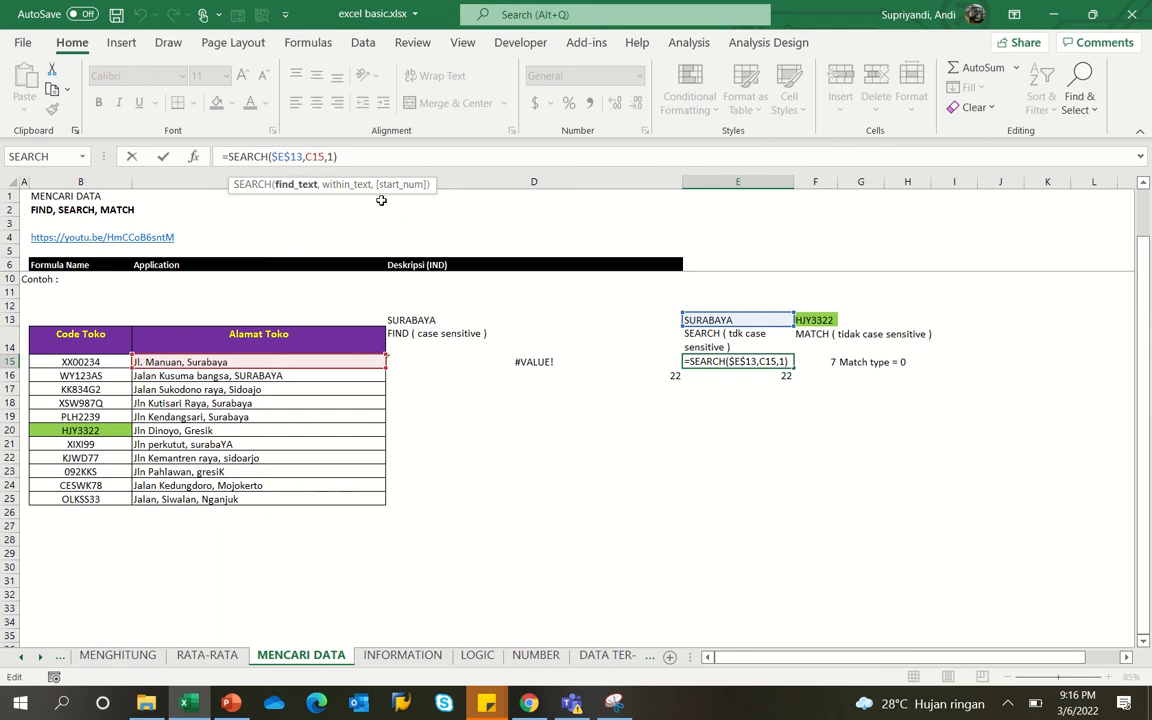
key("Right")
key("Right")
key("Right")
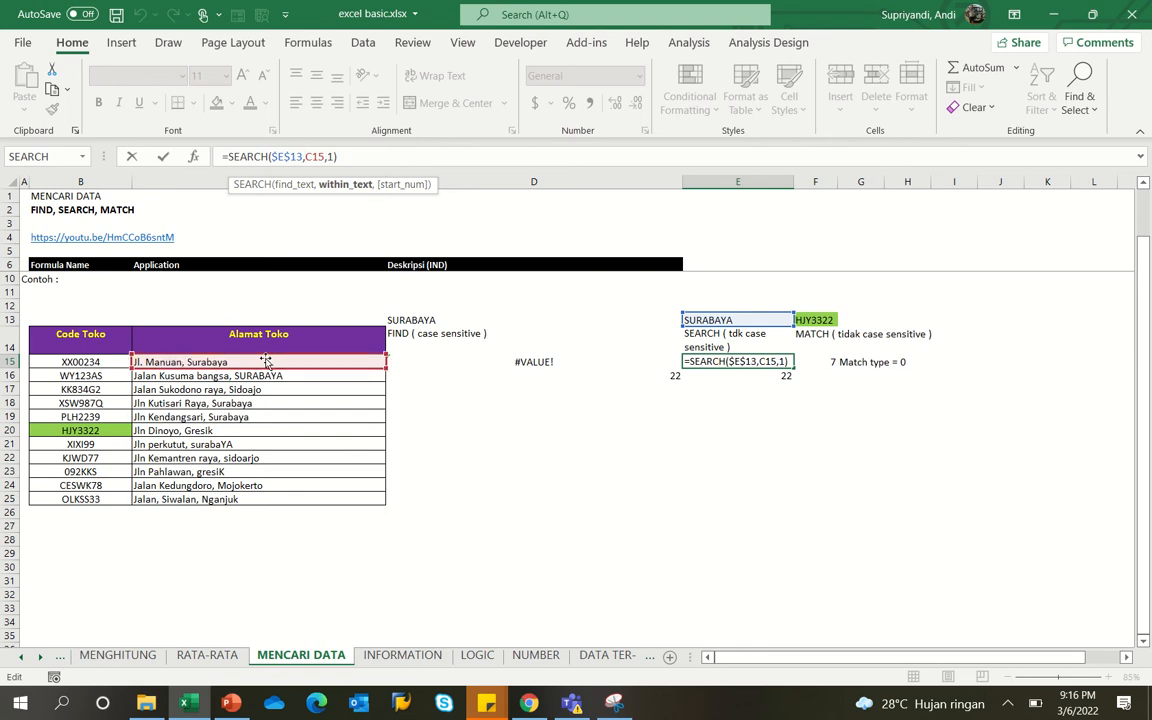
key("Right")
key("Right")
key("Right")
key("Right")
- Try a start number of 5 in the SEARCH formula in E15, and undo the change
key("Right")
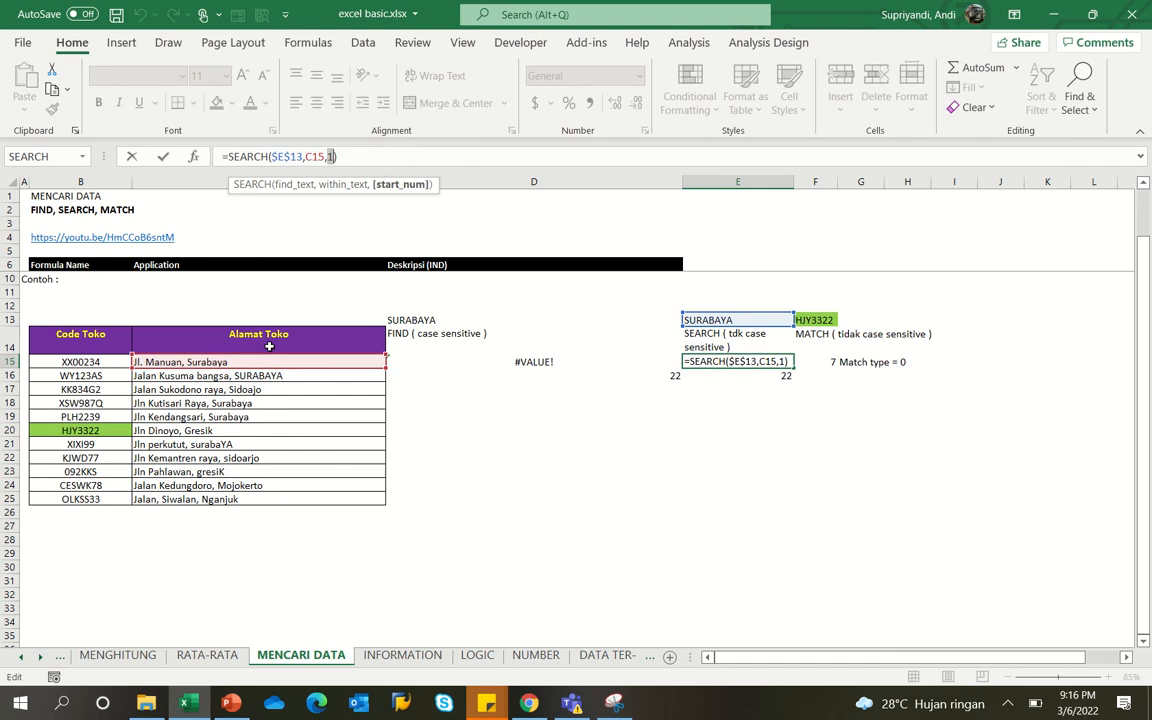
key("Return")
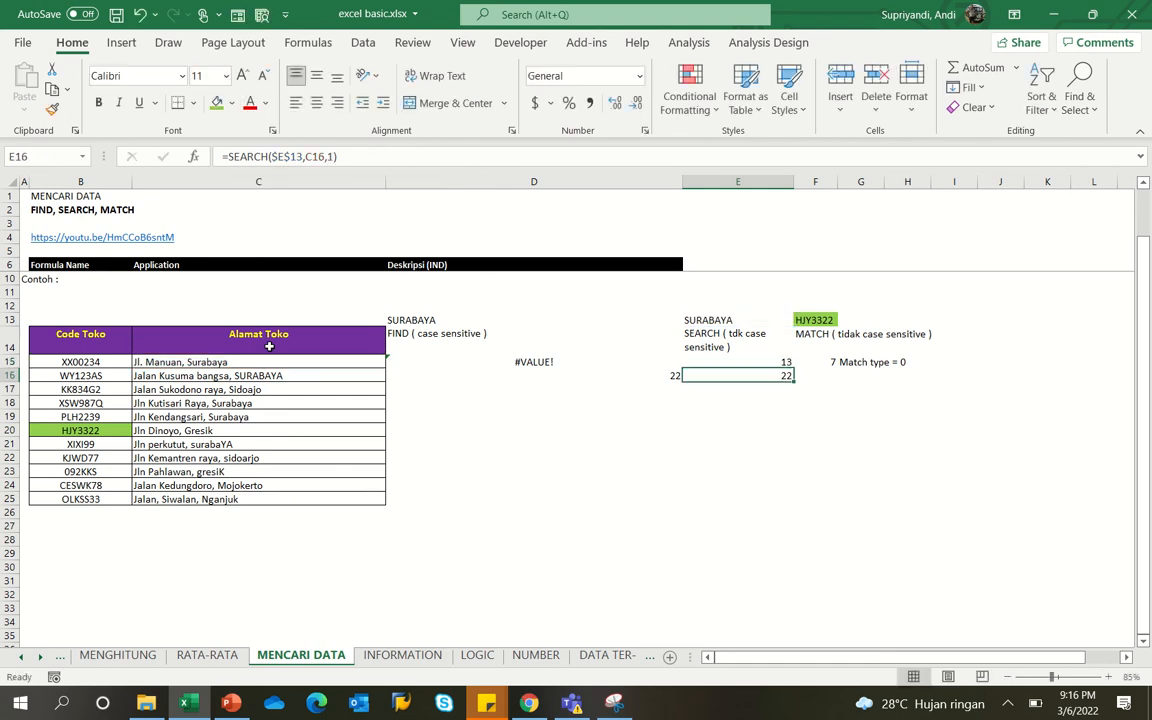
key("Up")
key("F2")
key("Escape")
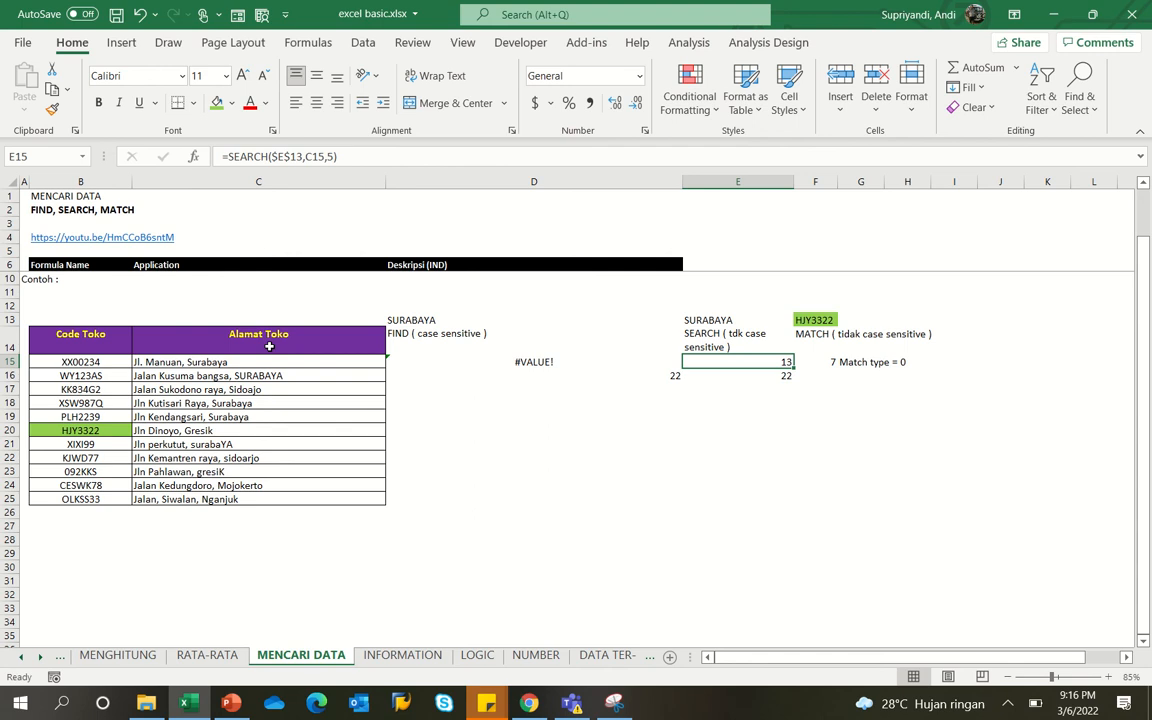
key("ctrl+z")
key("F2")
key("Escape")
- Check the FIND formula in D15 and set the start number of the FIND formula in D16 to 5
key("Left")
key("F2")
key("Escape")
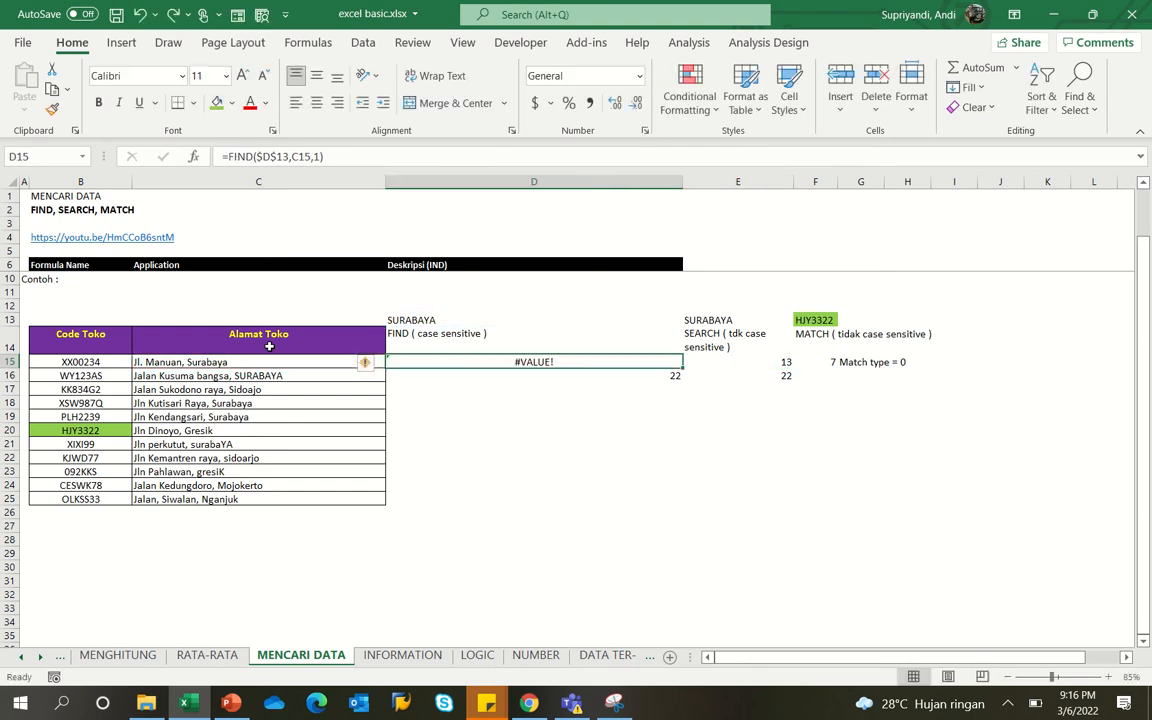
key("Down")
key("F2")
key("Left")
key("BackSpace")
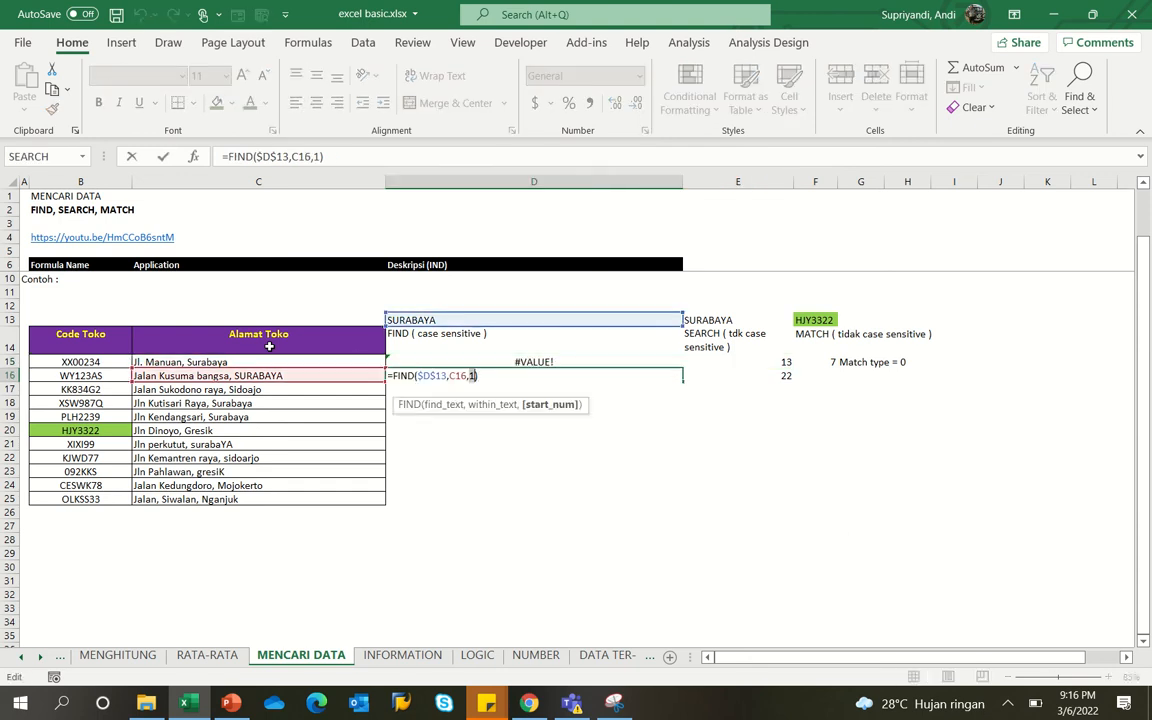
type("5")
key("ctrl+Return")
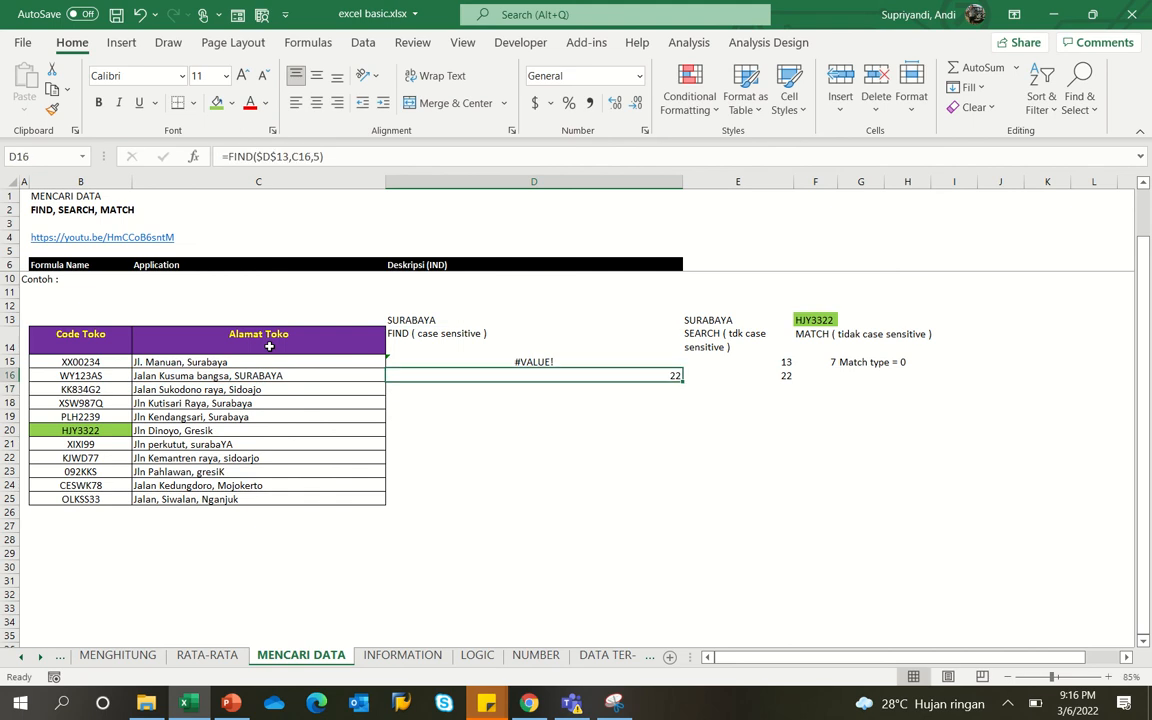
- Set the start number of the SEARCH formula in E15 to 2
key("Up")
key("Right")
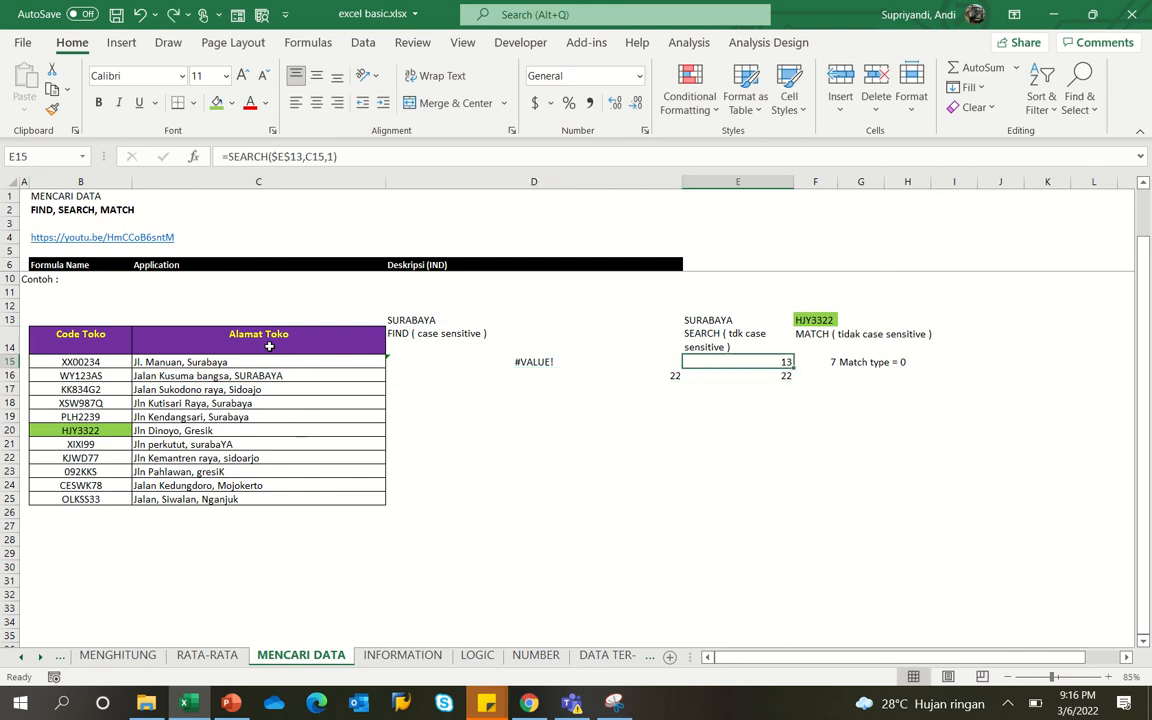
key("F2")
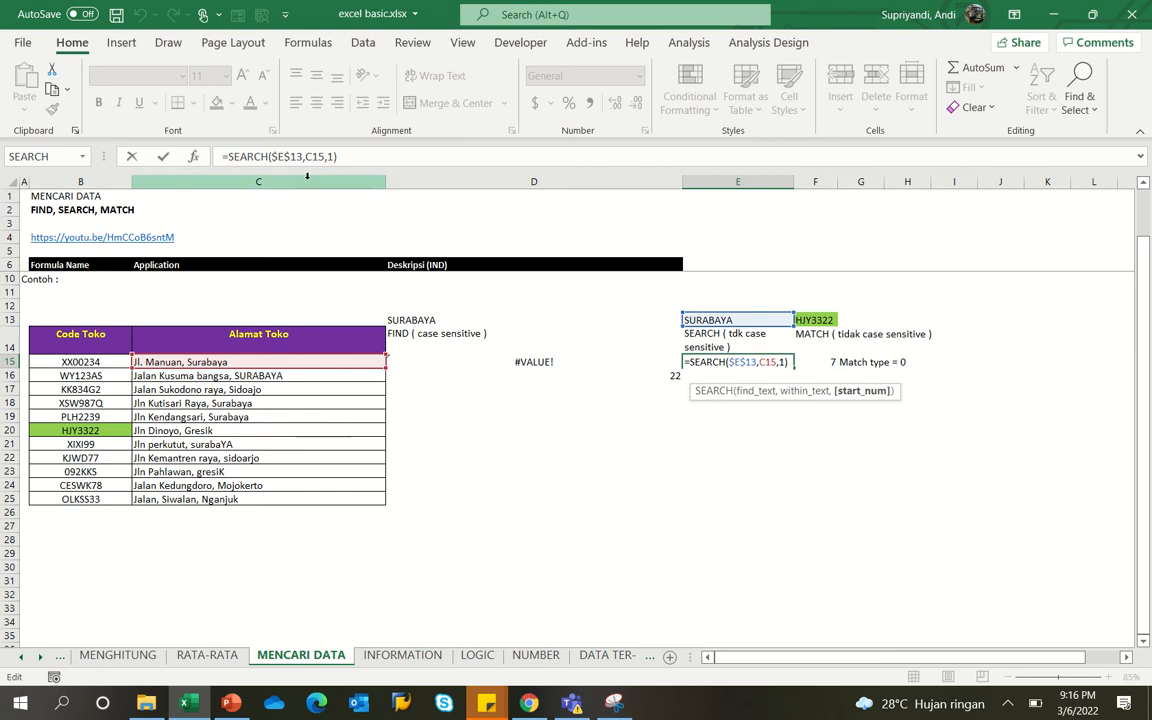
left_click(333, 157)
key("BackSpace")
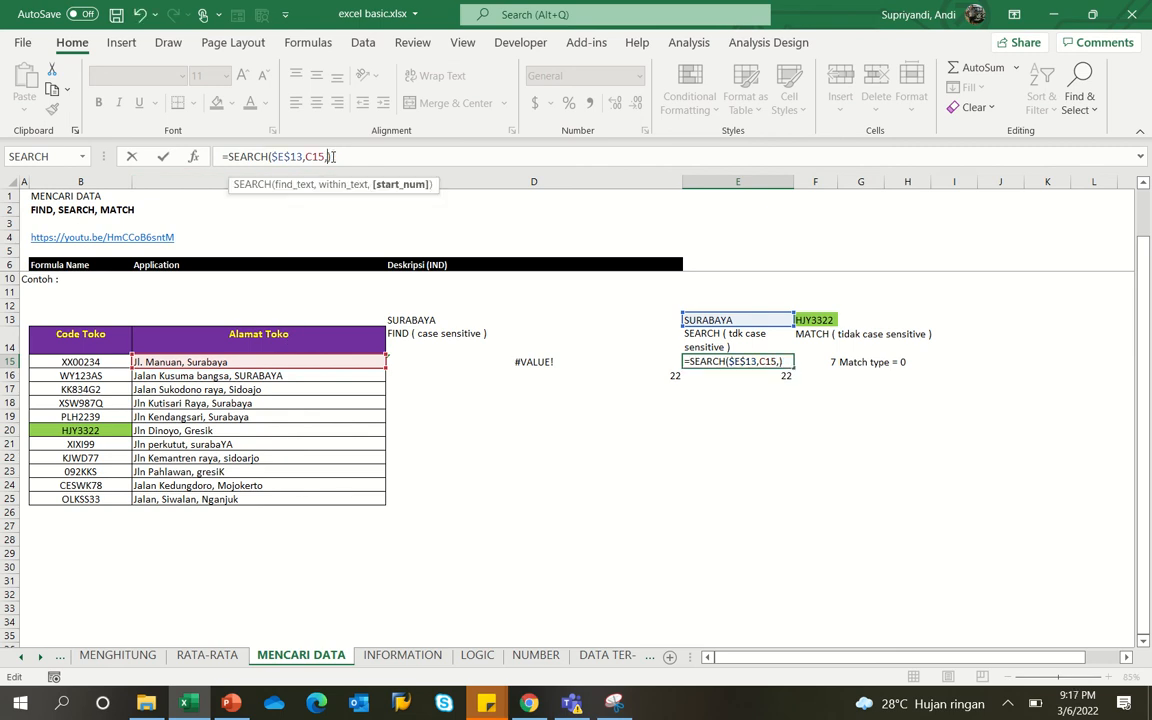
type("2")
key("Return")
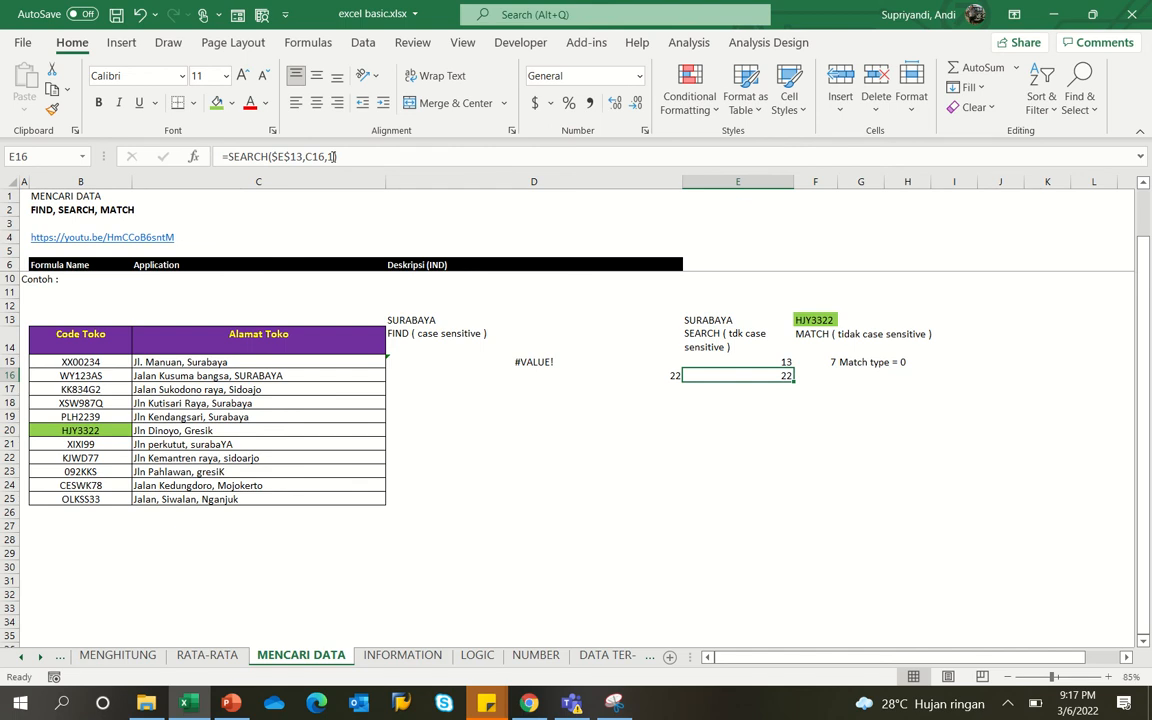
- Count through the characters of the address in C15 to locate where the word Surabaya begins
key("Up")
key("Left")
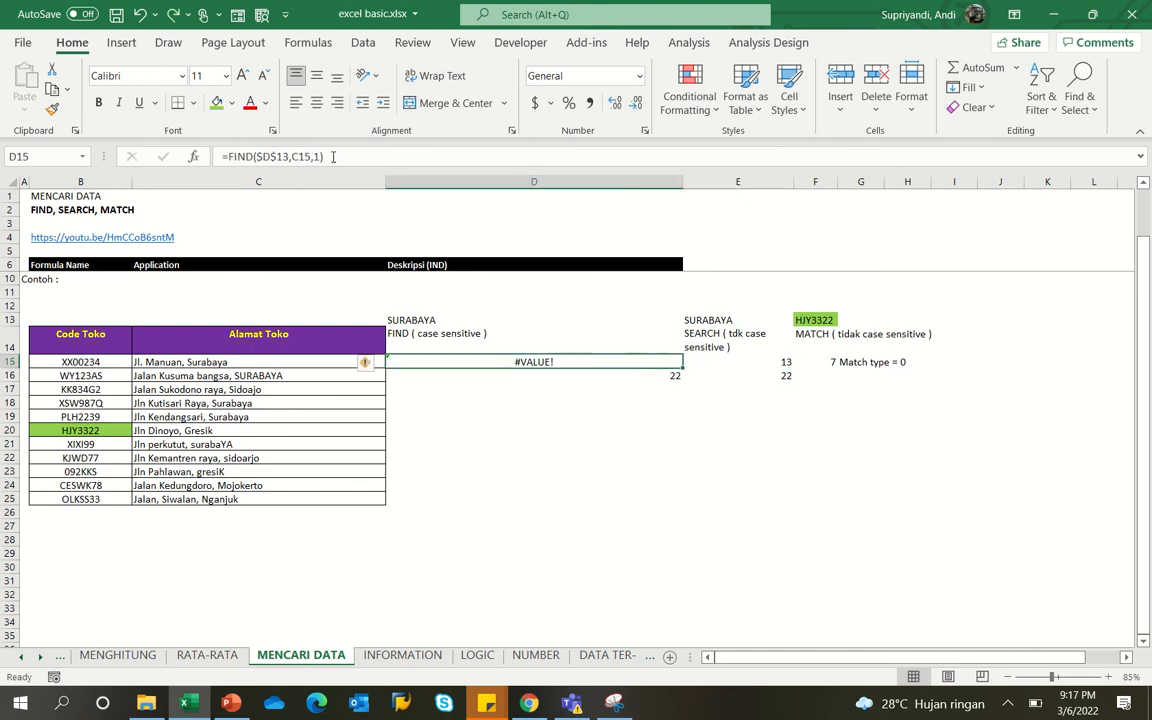
key("Left")
key("Left")
key("Right")
left_click(333, 157)
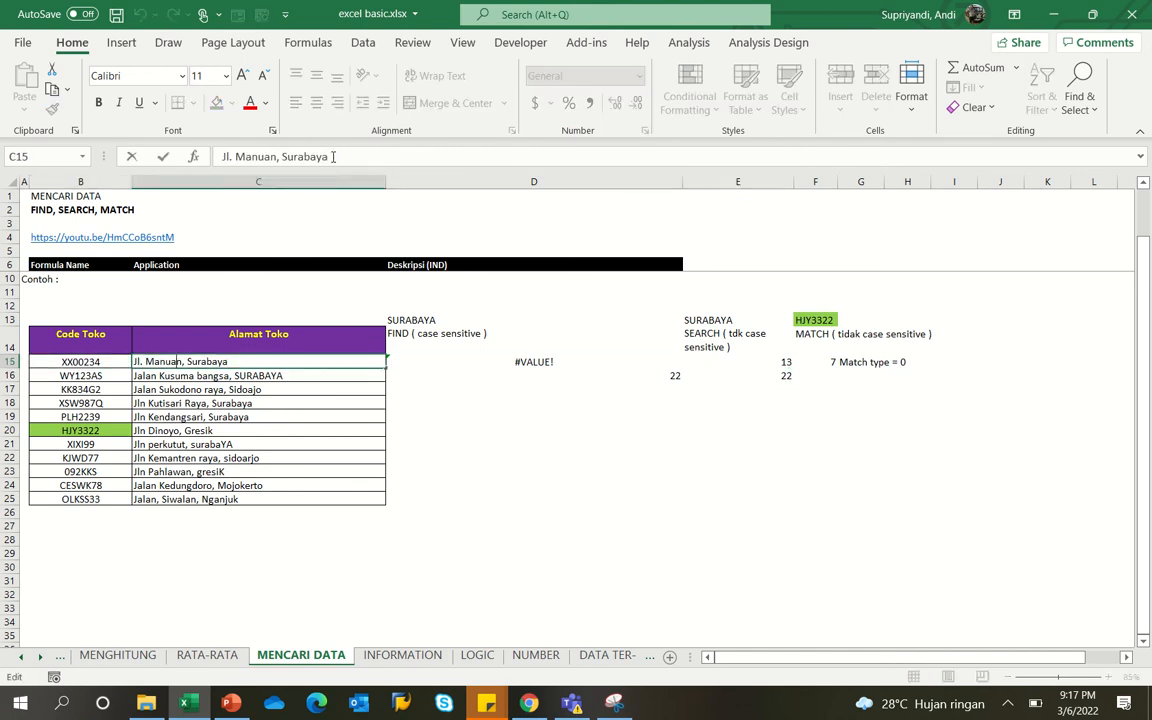
key("Home")
key("Right")
key("Right")
key("Right")
key("Right")
key("Right")
key("Right")
key("Right")
key("Right")
key("Right")
key("Right")
key("Right")
key("Right")
key("Right")
key("Return")
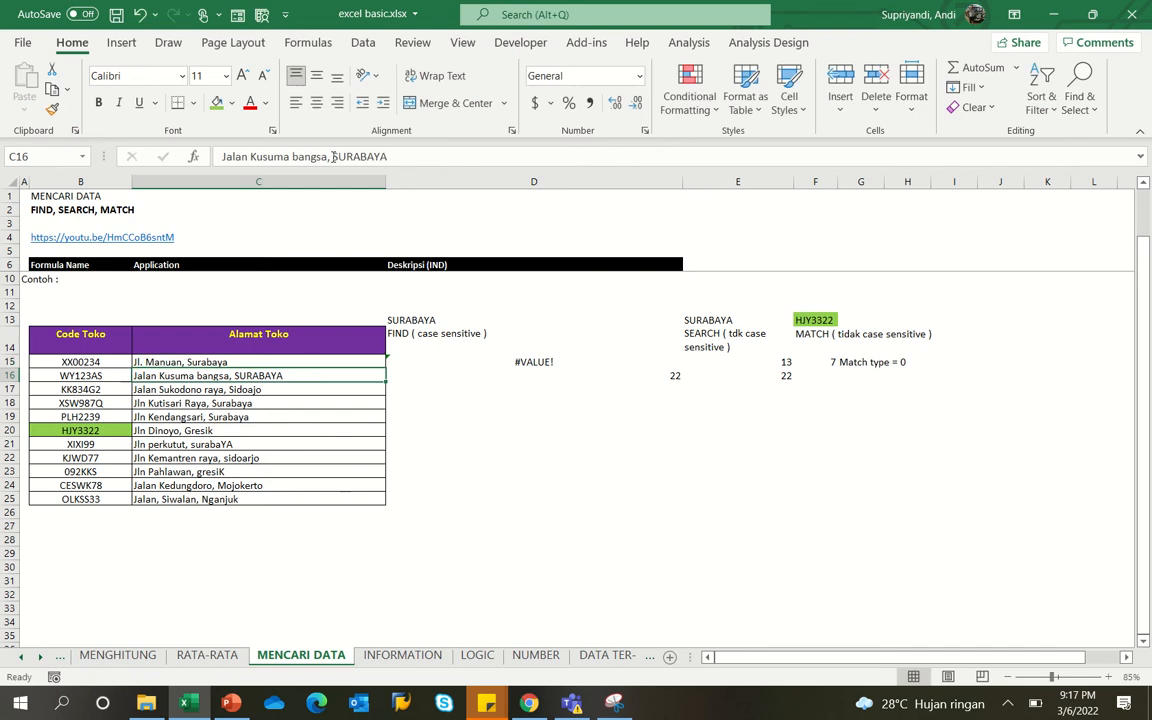
key("Up")
key("Up")
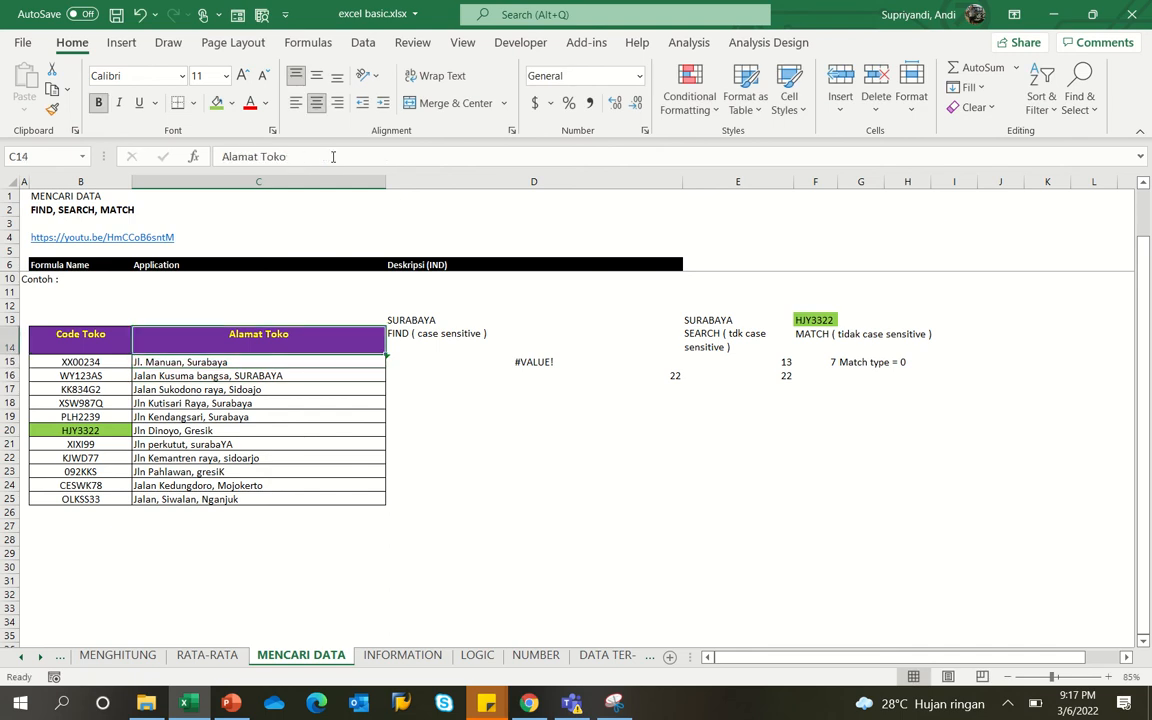
- View the lookup code in F13 and the ranges used by the MATCH formula in F15
left_click(806, 319)
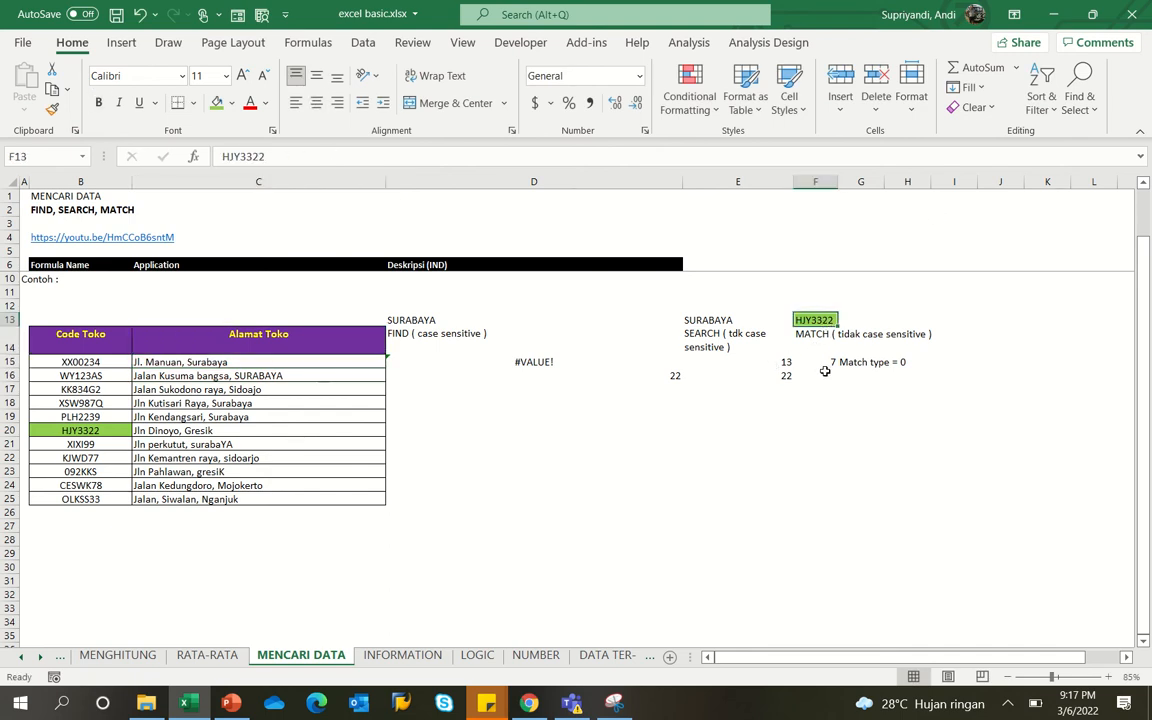
left_click(823, 364)
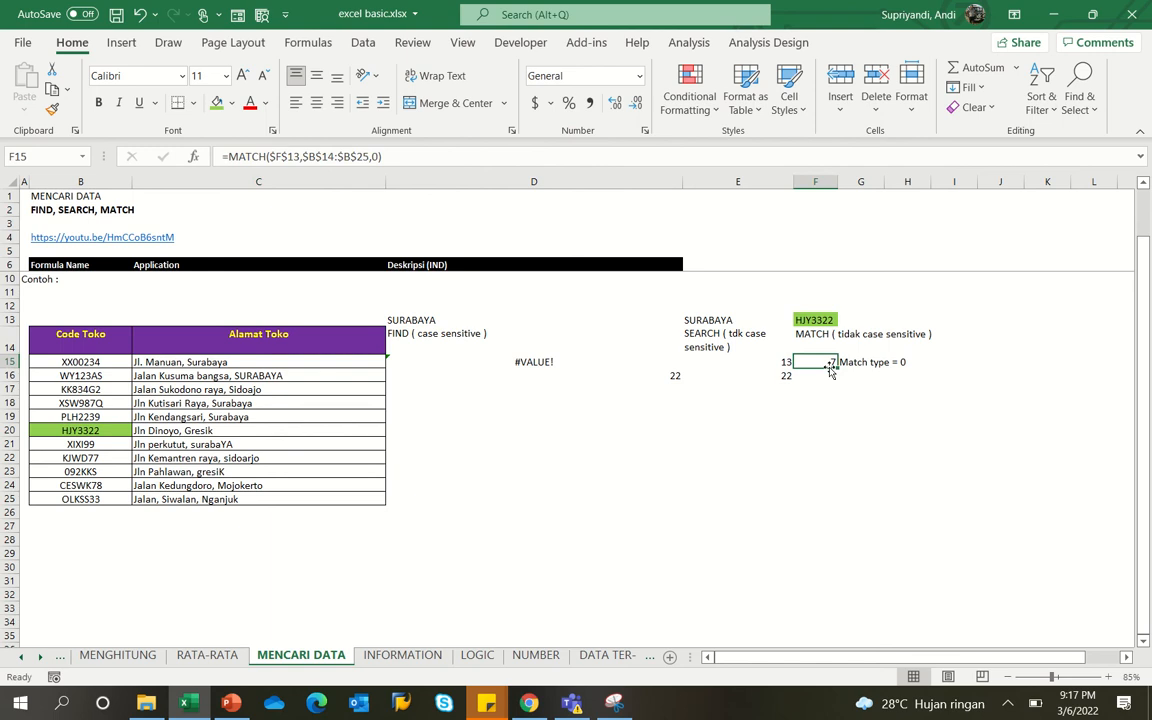
key("F2")
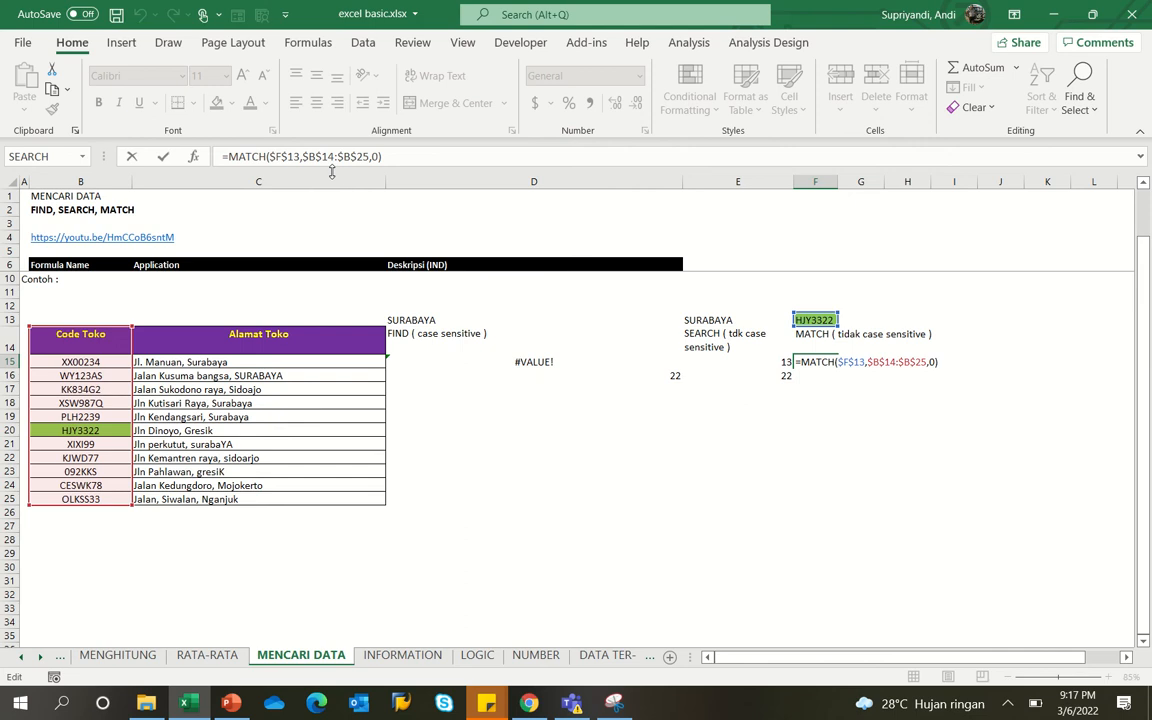
key("ctrl+Return")
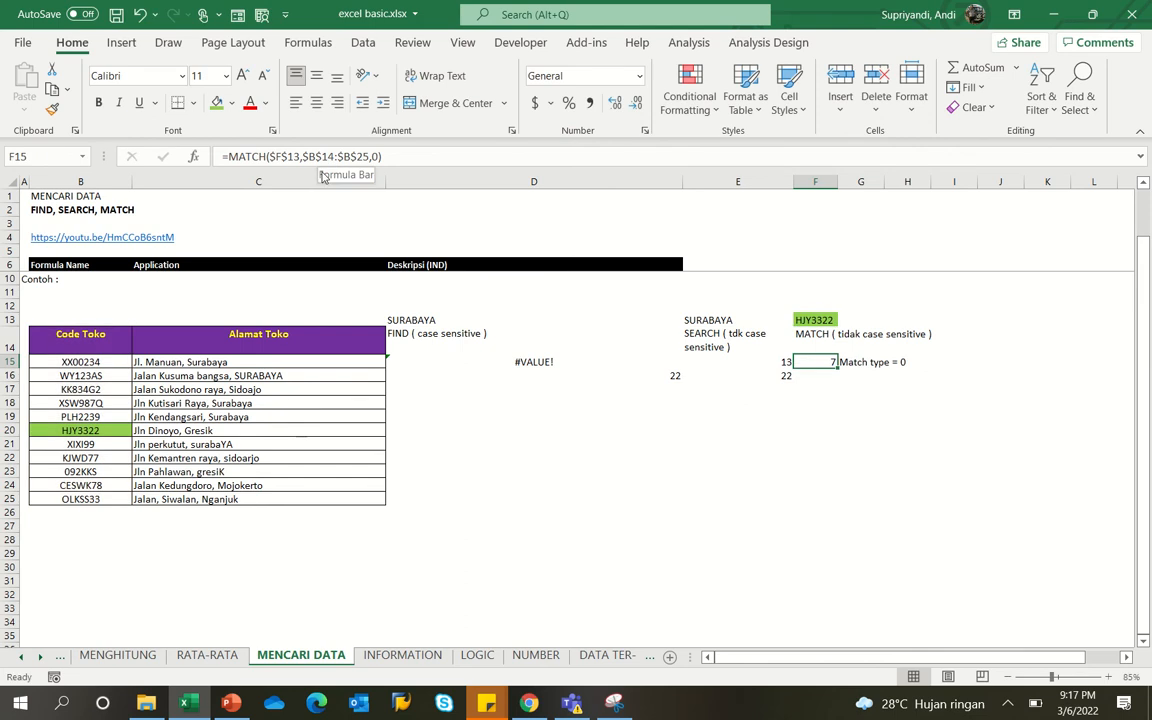
- Examine the lookup_value, lookup_array and match_type arguments of the MATCH formula in F15 against the Code Toko column
key("F2")
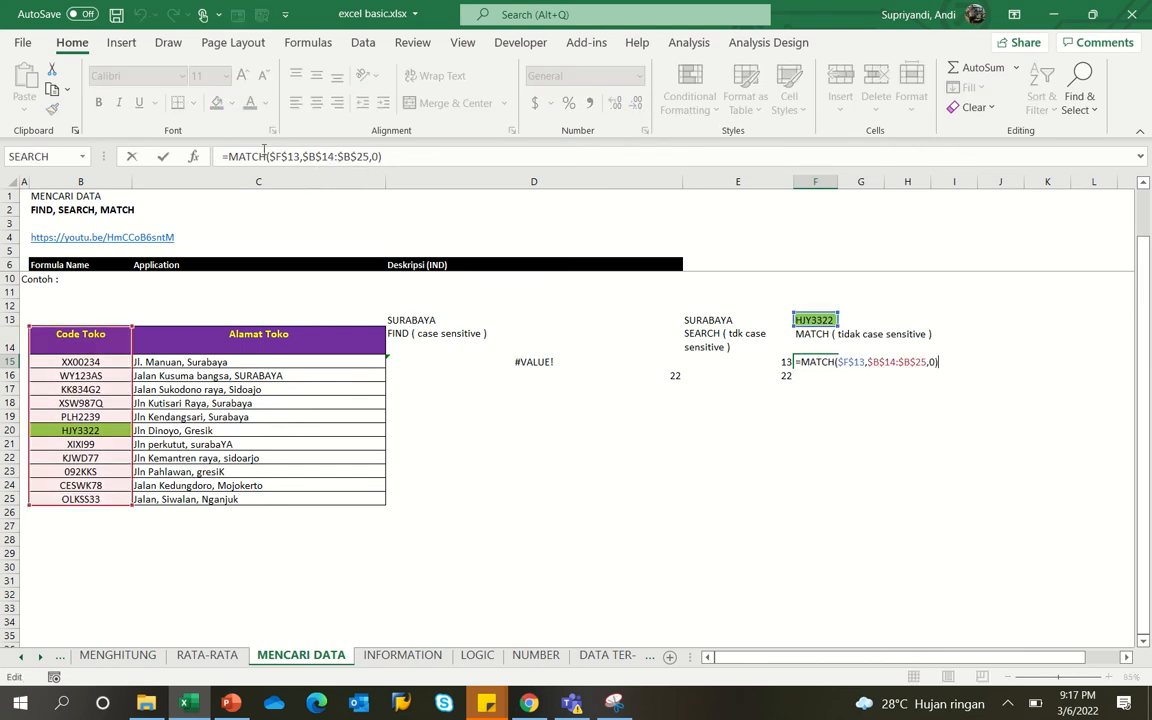
left_click(265, 152)
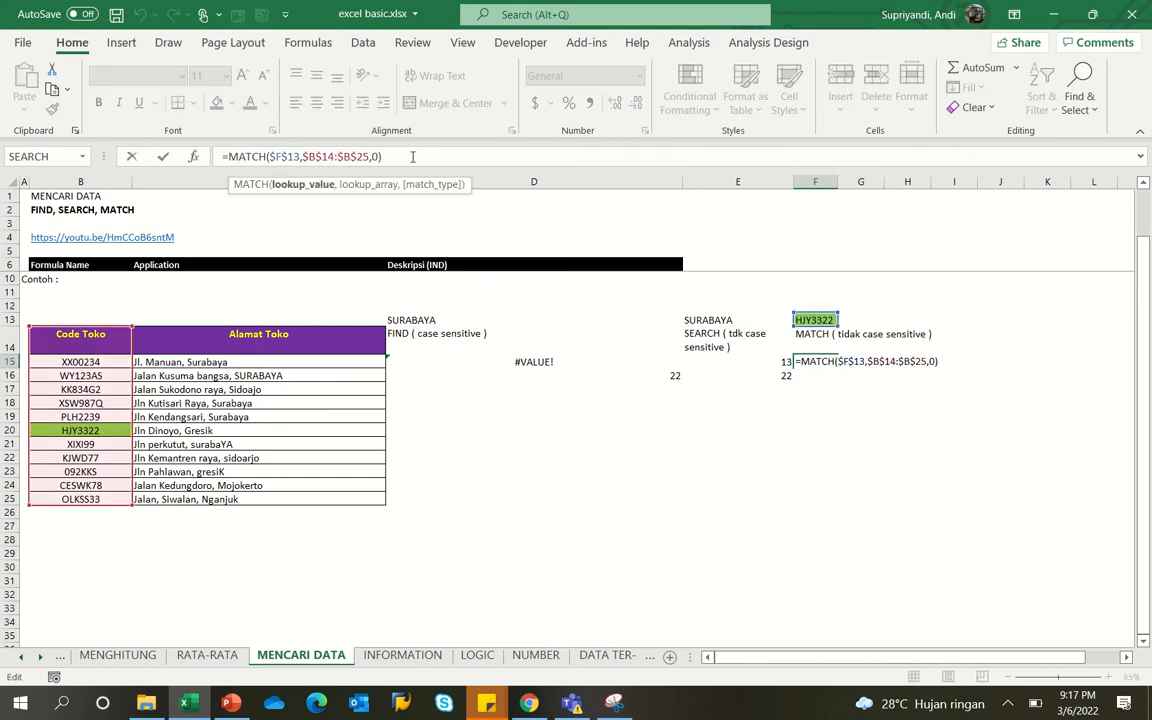
key("Right")
key("Right")
key("Right")
key("Right")
key("Right")
key("Right")
key("Right")
key("Right")
key("Right")
key("Right")
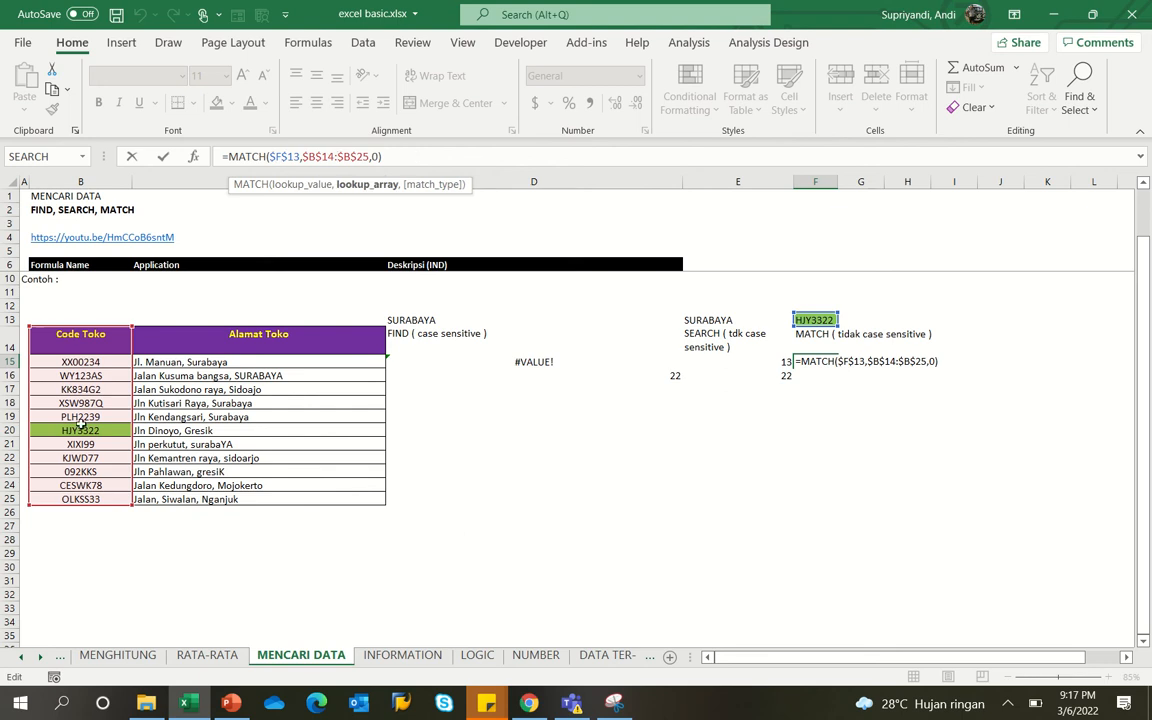
key("Right")
key("Right")
key("Right")
key("Right")
key("Right")
key("Right")
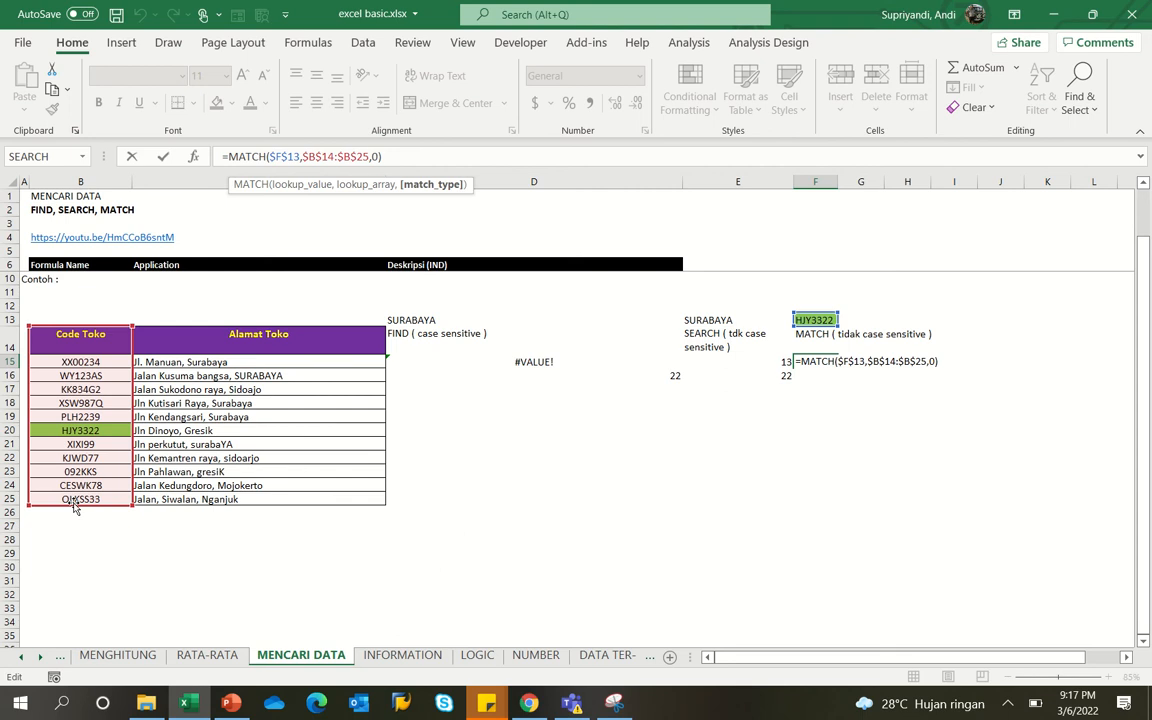
key("ctrl+Return")
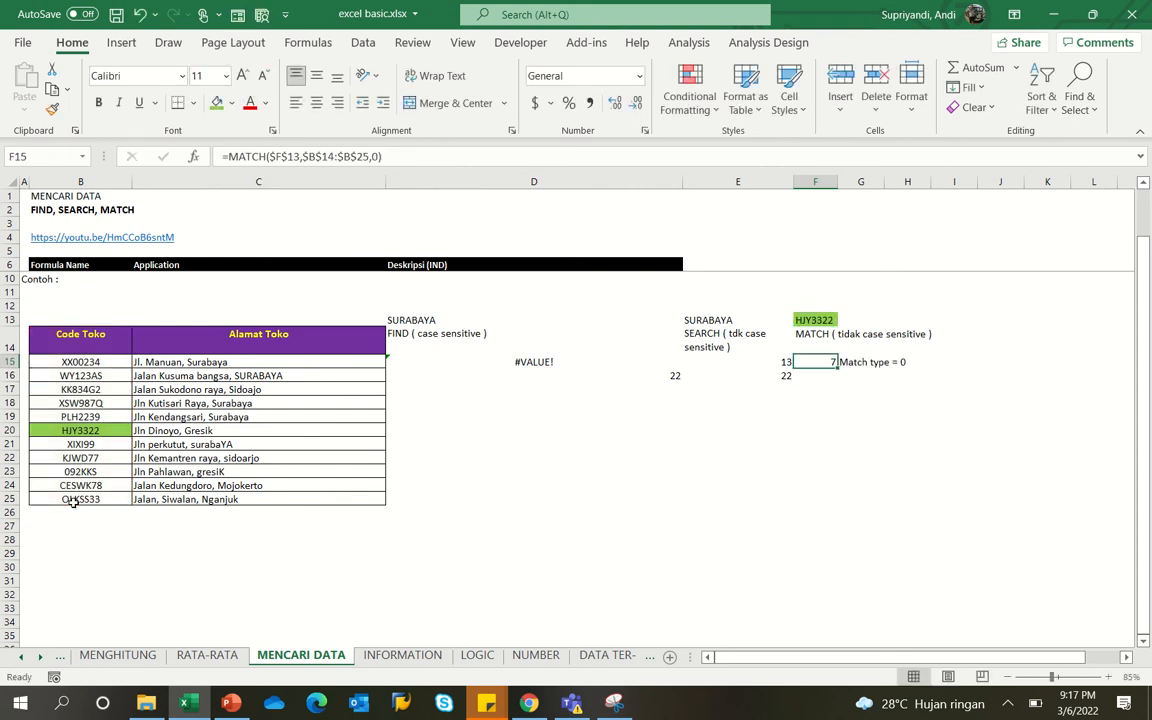
- Count down the Code Toko column from its header to the row holding code HJY3322
left_click(95, 343)
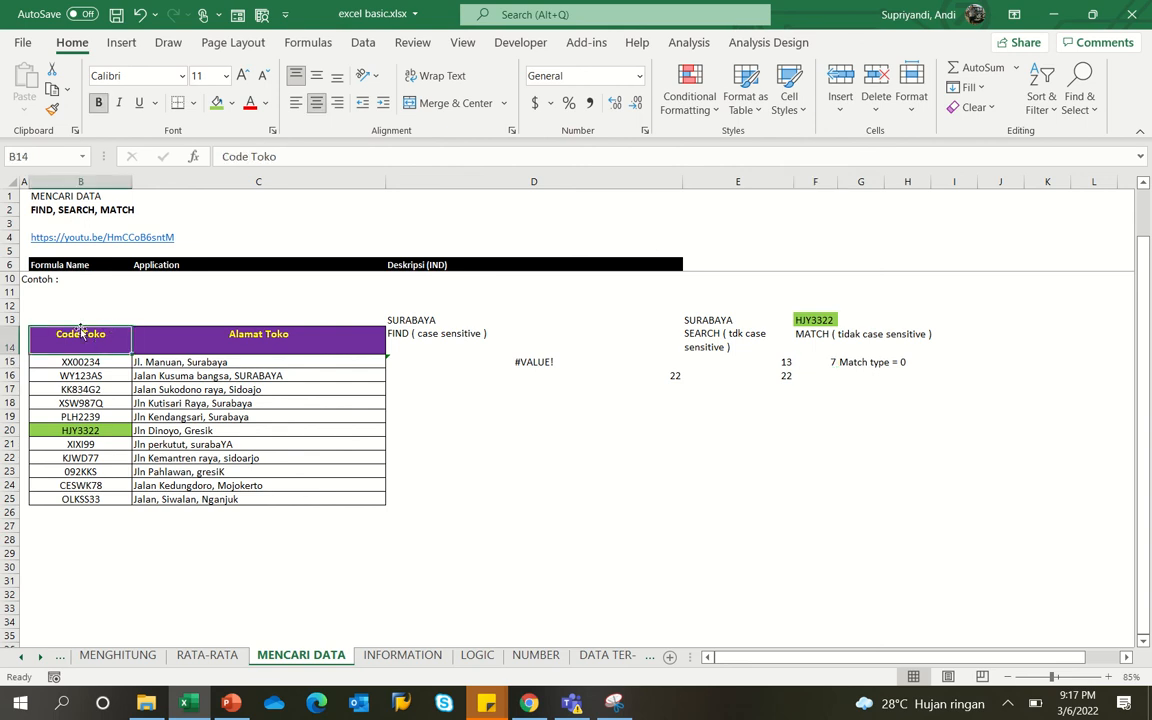
key("Down")
key("Down")
key("Down")
key("Down")
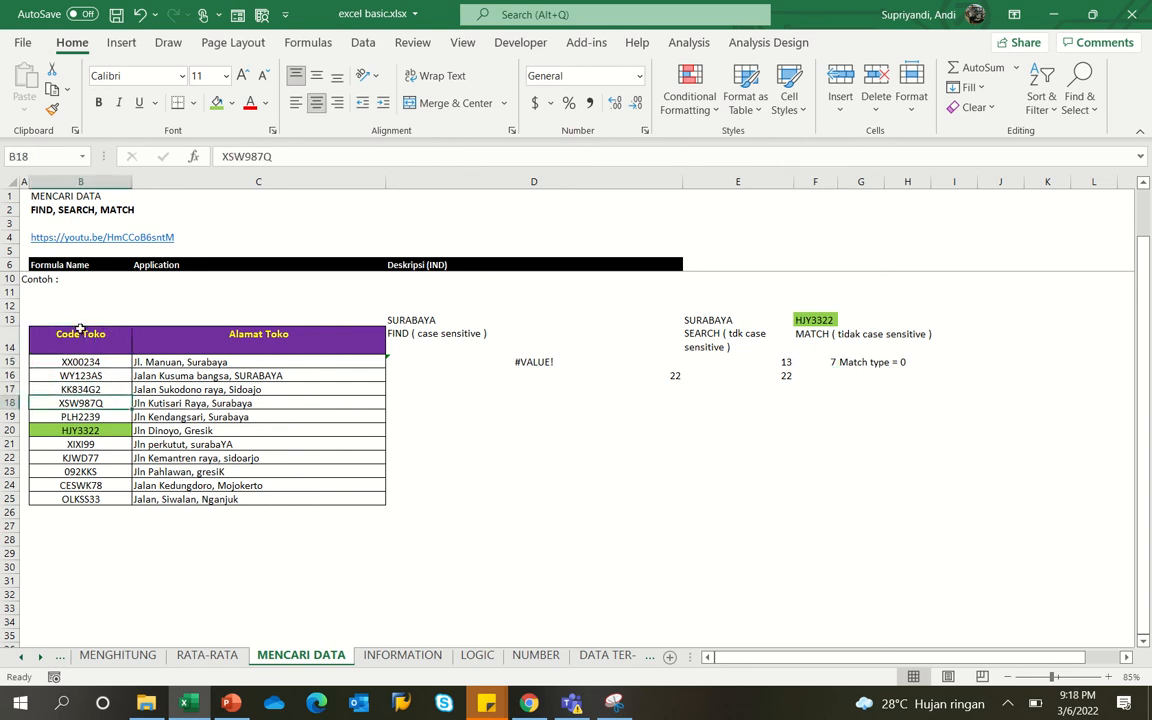
key("Down")
key("Down")
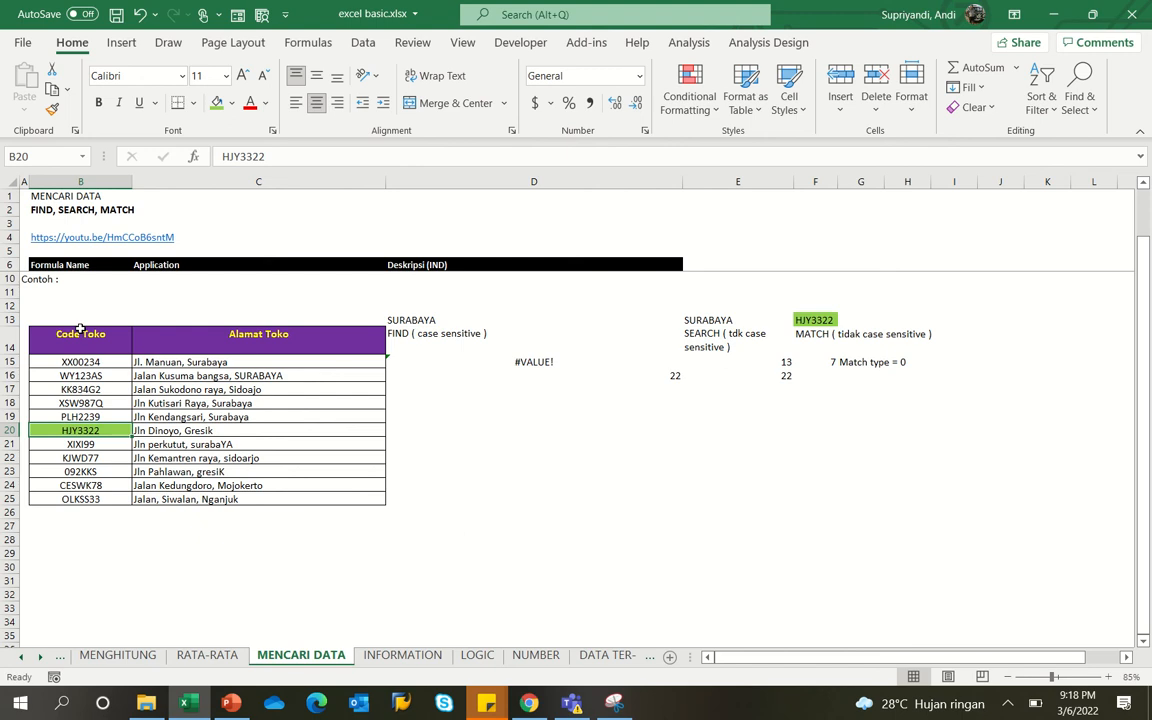
- Open the INFORMATION sheet and examine its example employee table with the ISERROR through ISTEXT test columns
left_click(418, 657)
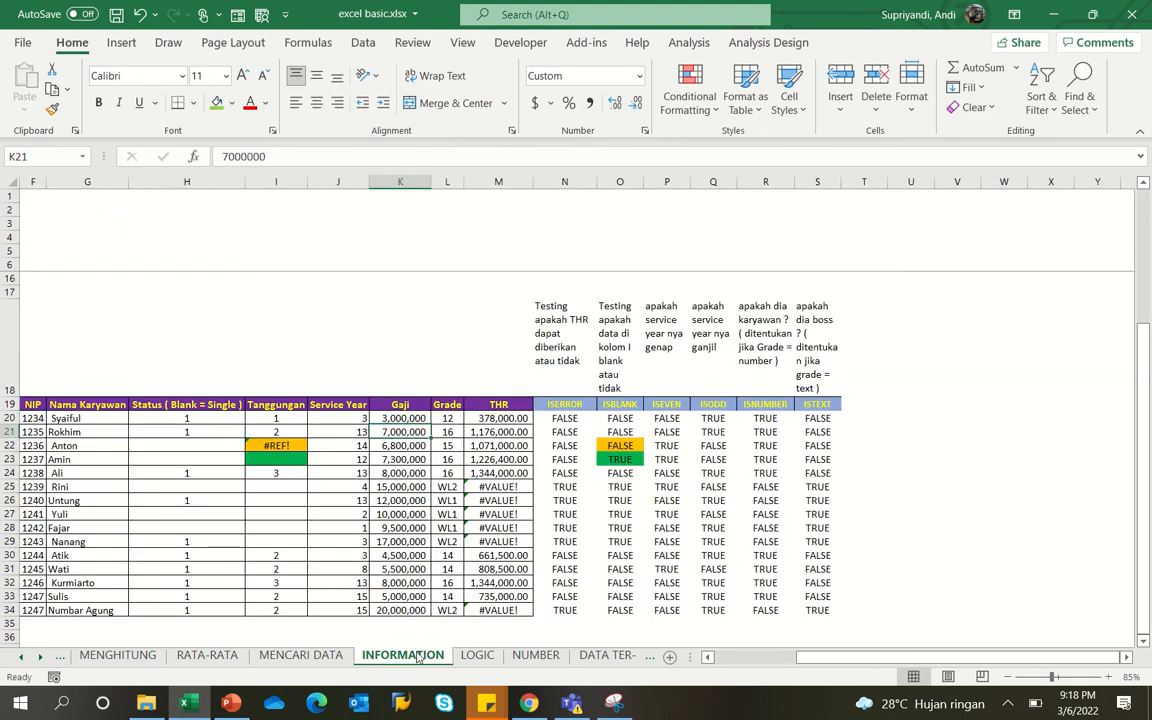
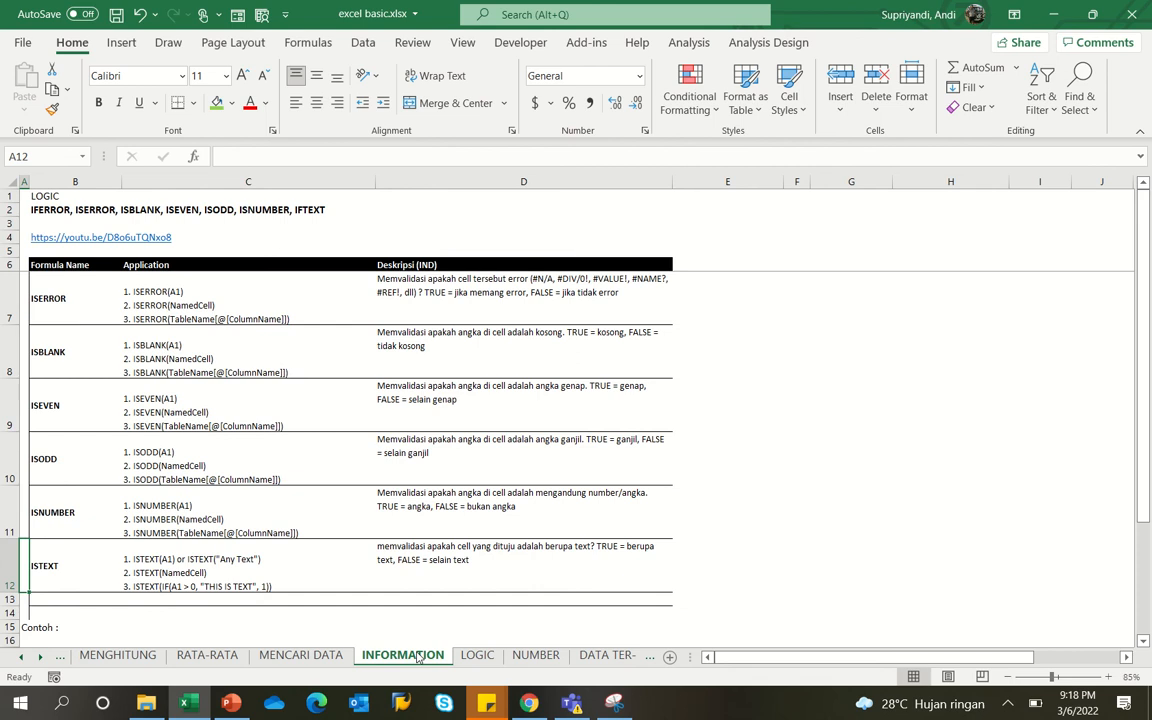
key("Down")
key("Down")
key("Down")
key("Down")
key("Down")
key("Down")
key("Down")
key("Down")
key("Down")
key("Down")
key("Down")
key("Down")
key("Down")
key("Down")
key("Down")
key("Down")
key("Down")
key("Down")
key("Down")
key("Down")
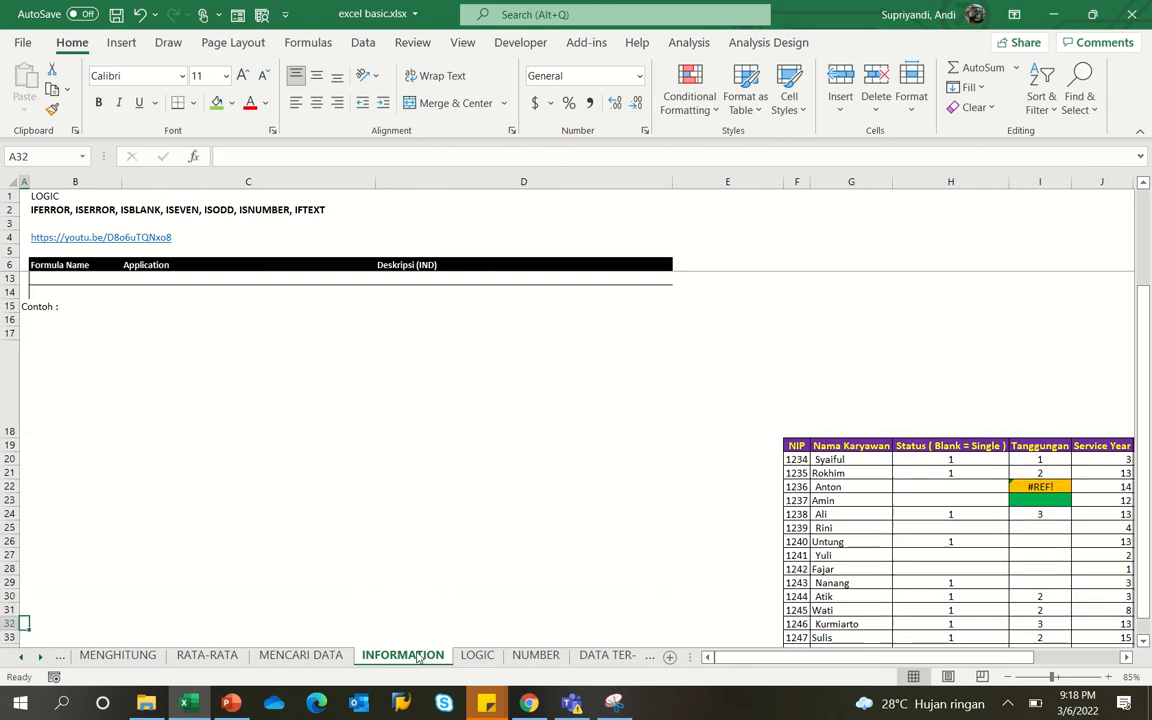
key("Right")
key("Right")
key("Right")
key("Right")
key("Right")
key("Right")
key("Right")
key("Right")
key("Right")
key("Right")
key("Right")
key("Right")
key("Right")
key("Right")
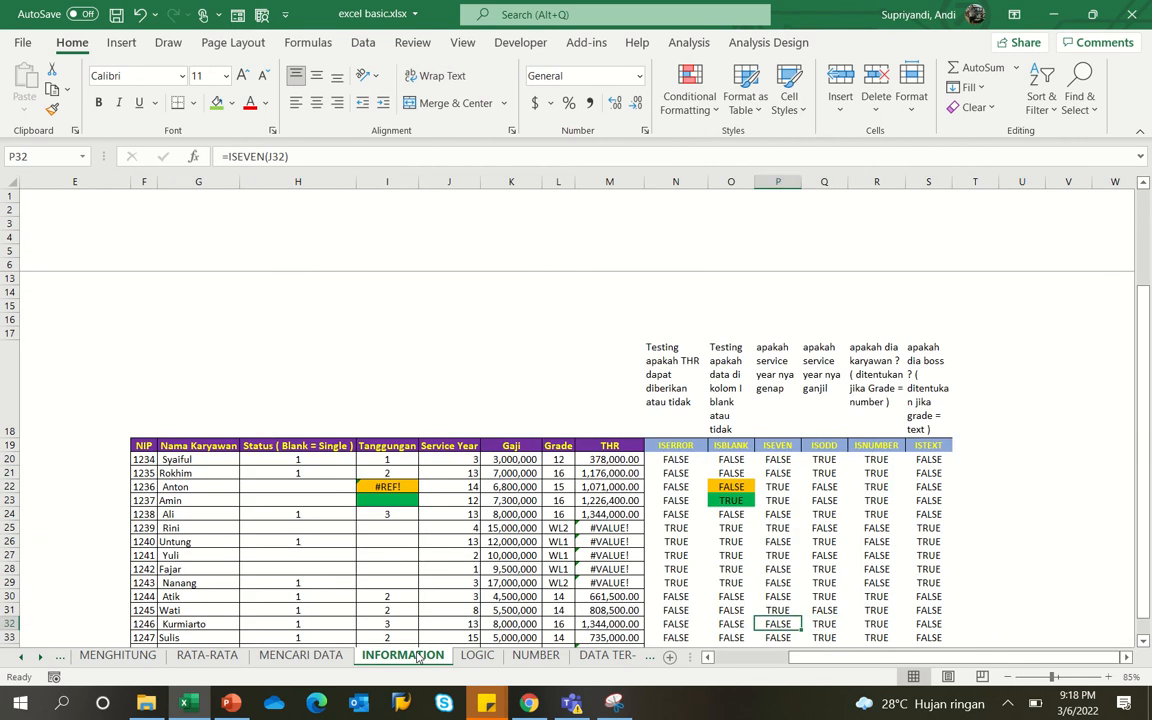
- Examine the ISERROR formula in N34 against the THR value it tests in M34
key("Left")
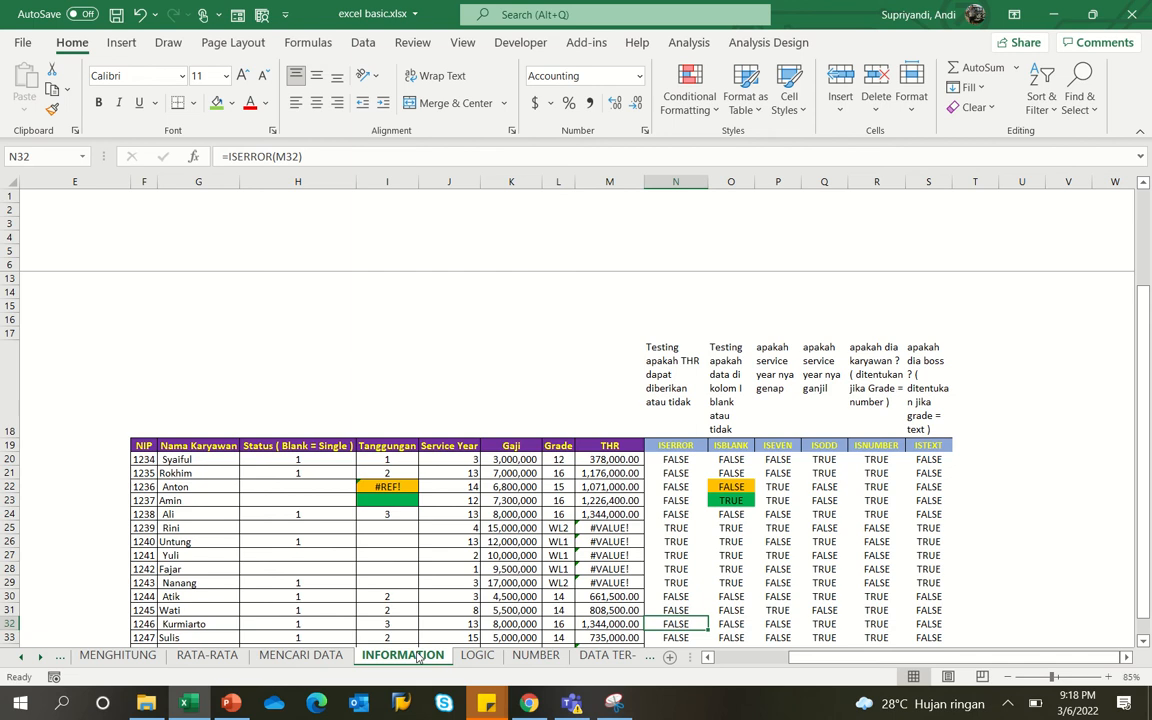
key("Down")
key("Down")
key("Down")
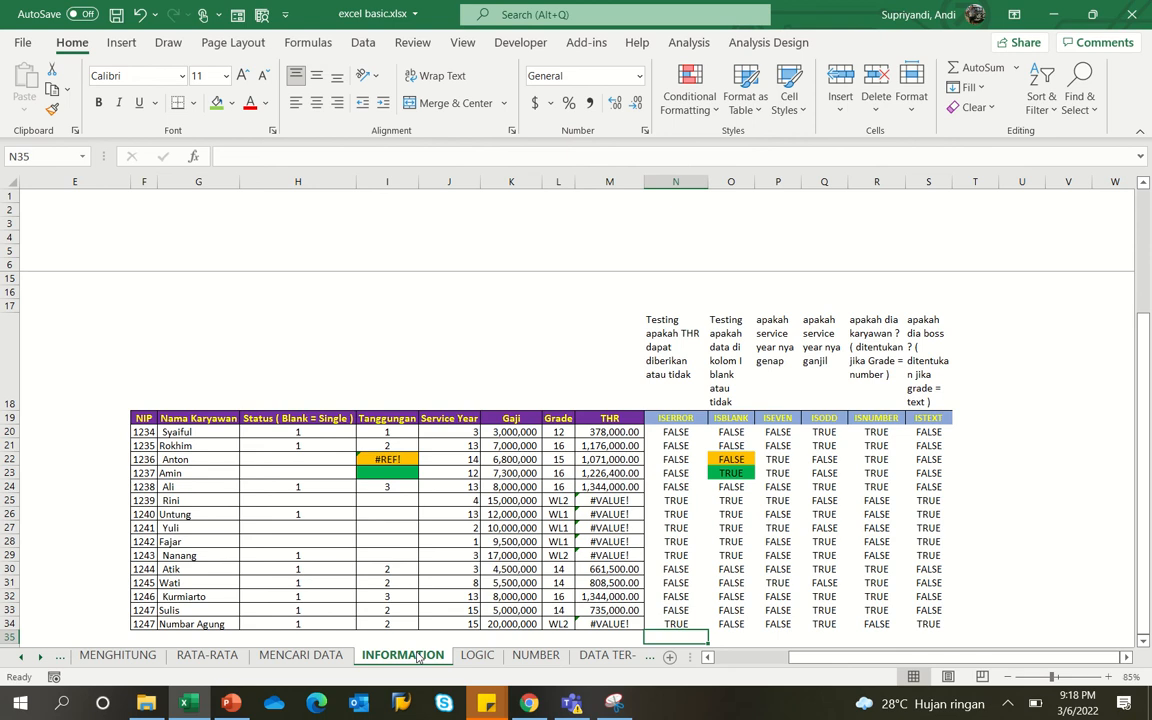
key("Up")
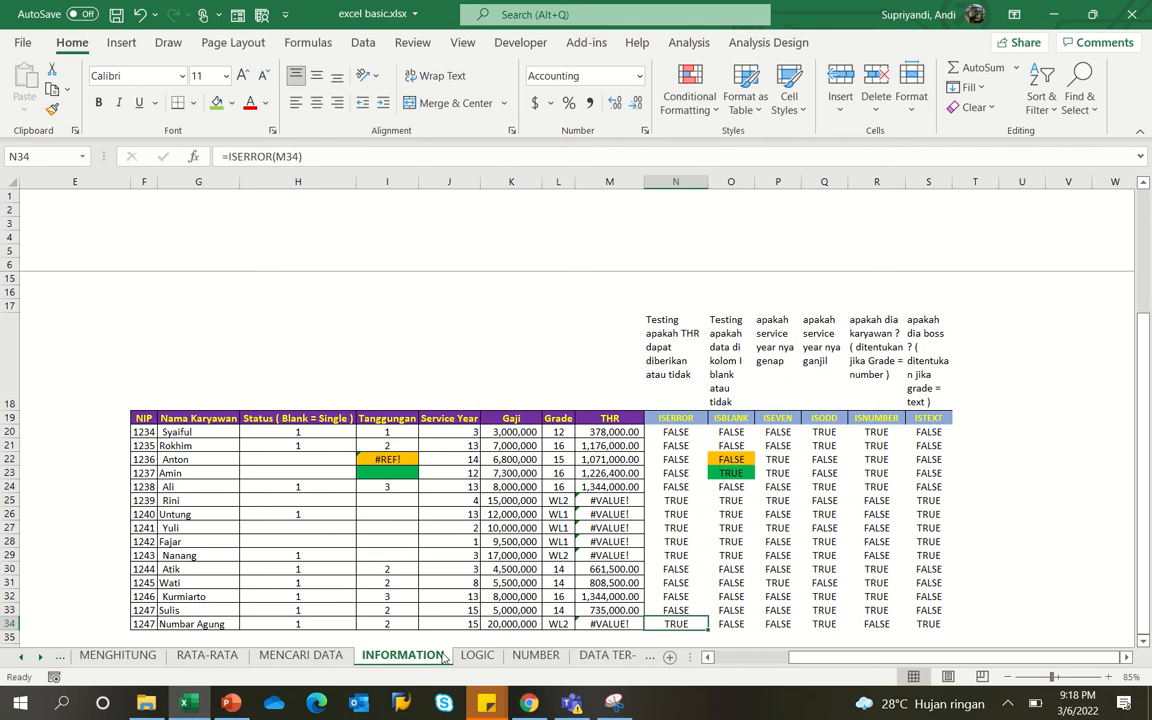
left_click(278, 156)
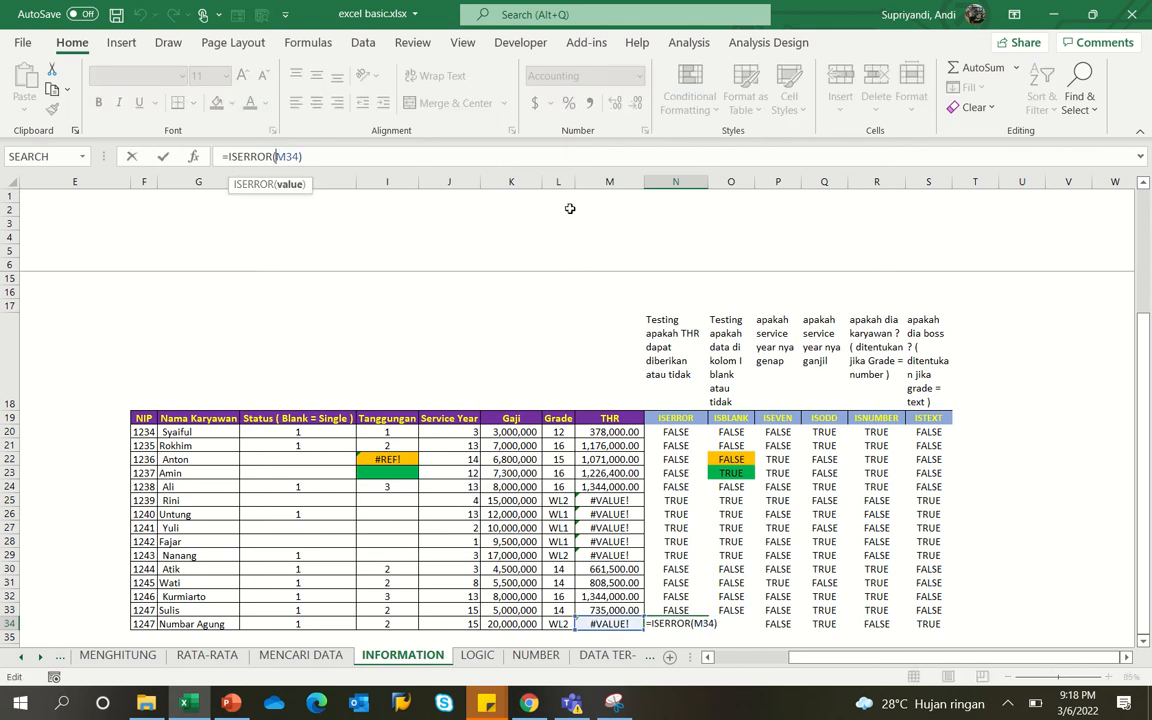
key("ctrl+Return")
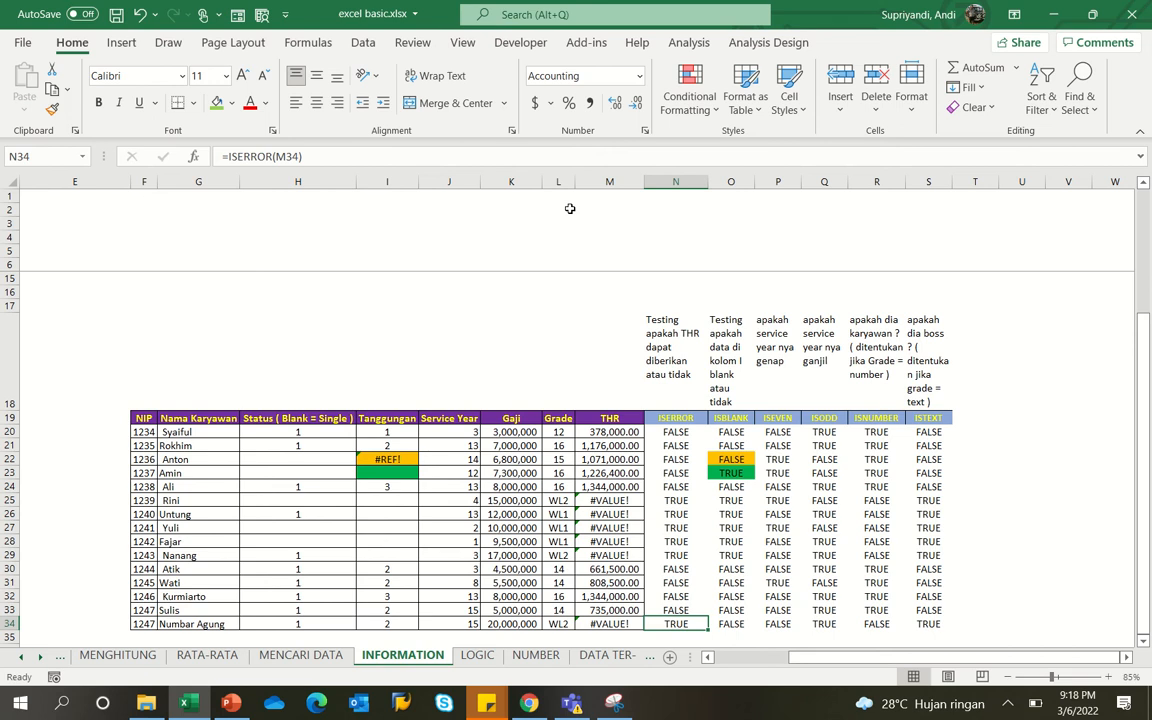
key("Up")
key("Up")
key("Down")
key("Down")
key("F2")
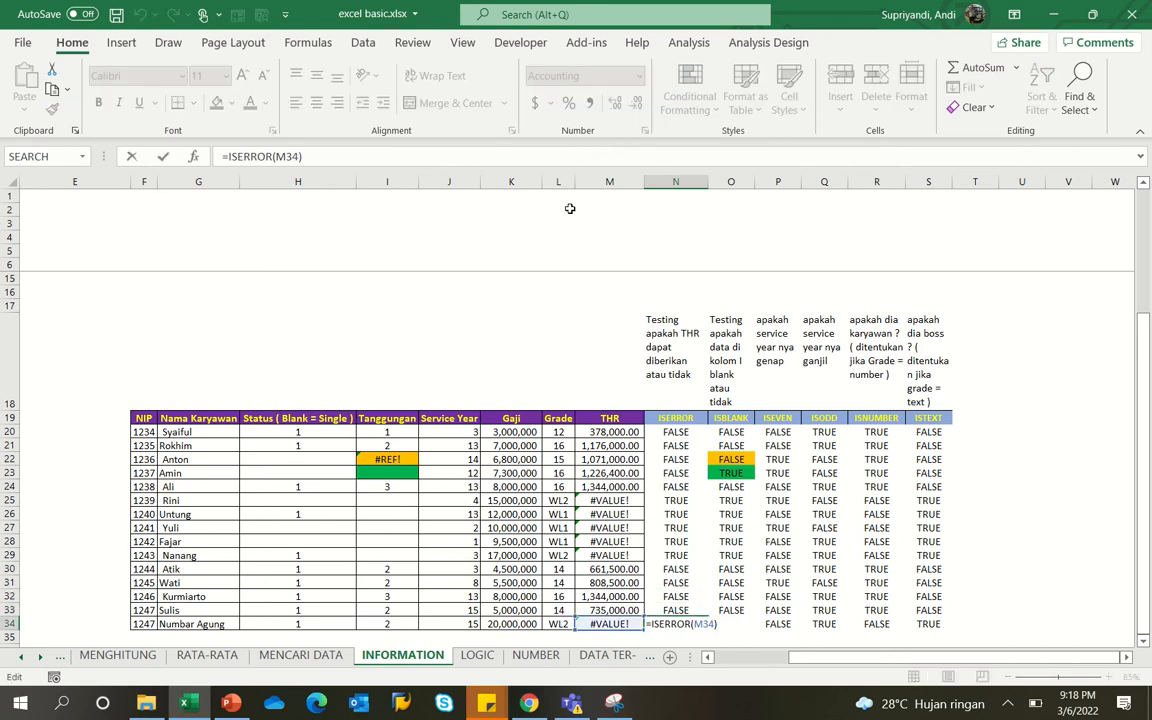
key("ctrl+Return")
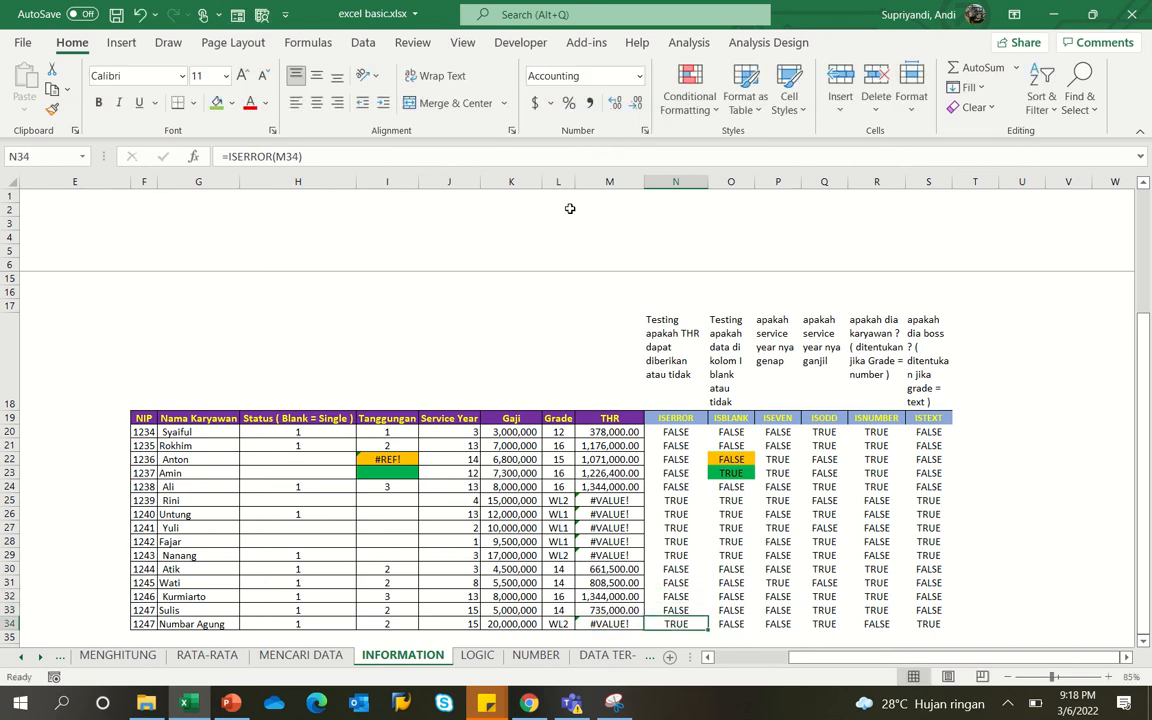
key("Left")
key("Right")
key("Up")
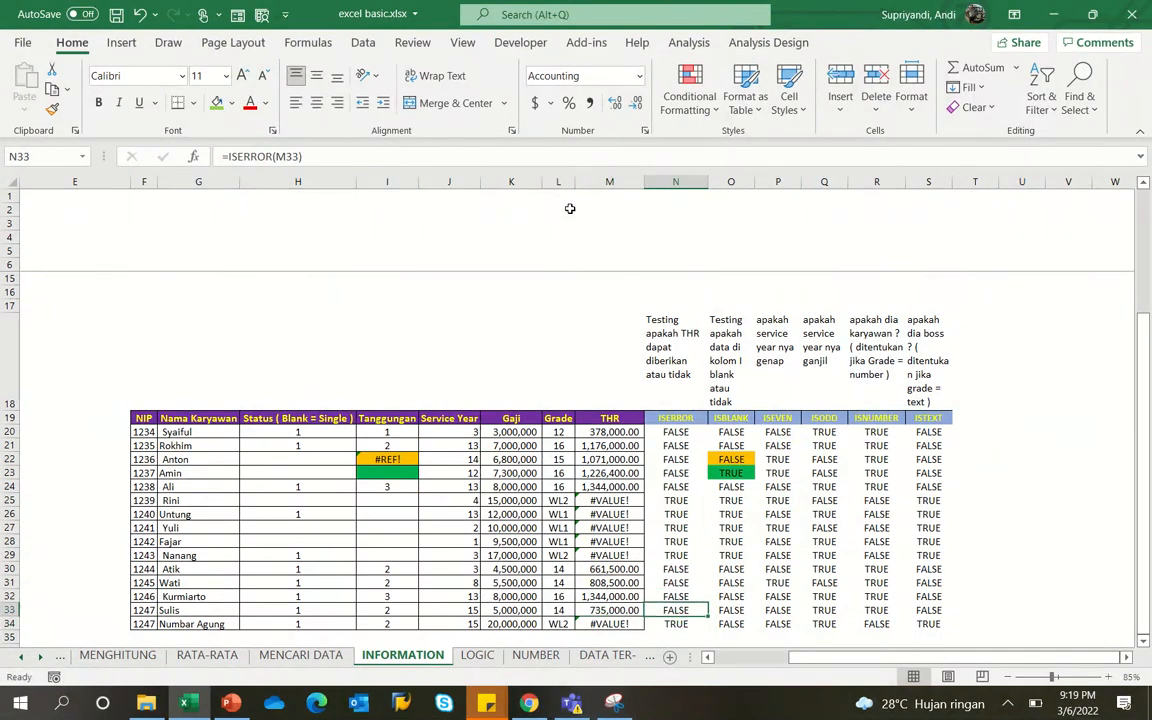
- Examine the ISBLANK formula in O33 and the Tanggungan cell it references
key("Right")
key("F2")
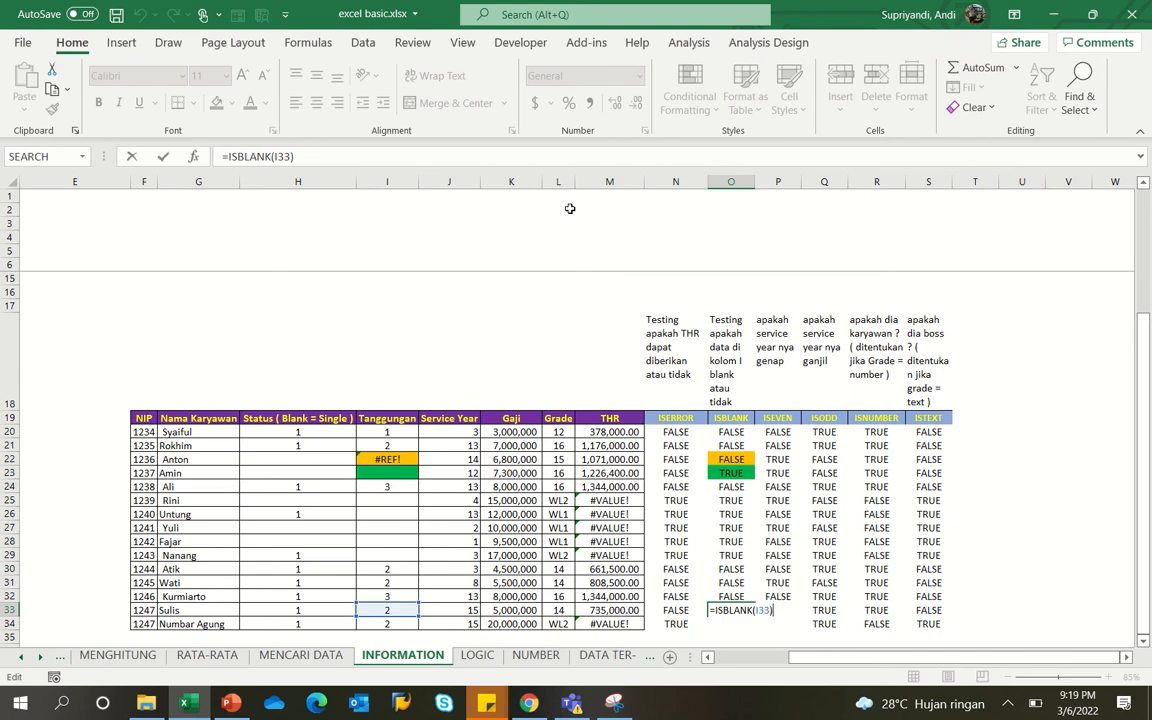
key("Escape")
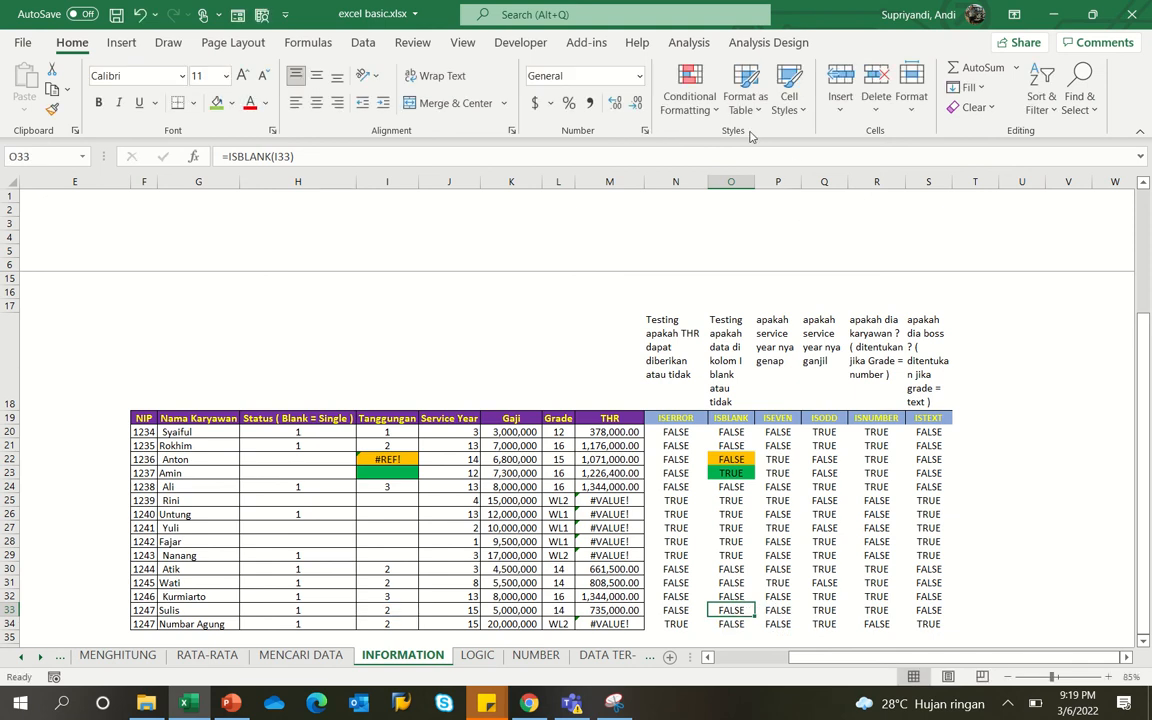
left_click(276, 156)
key("Escape")
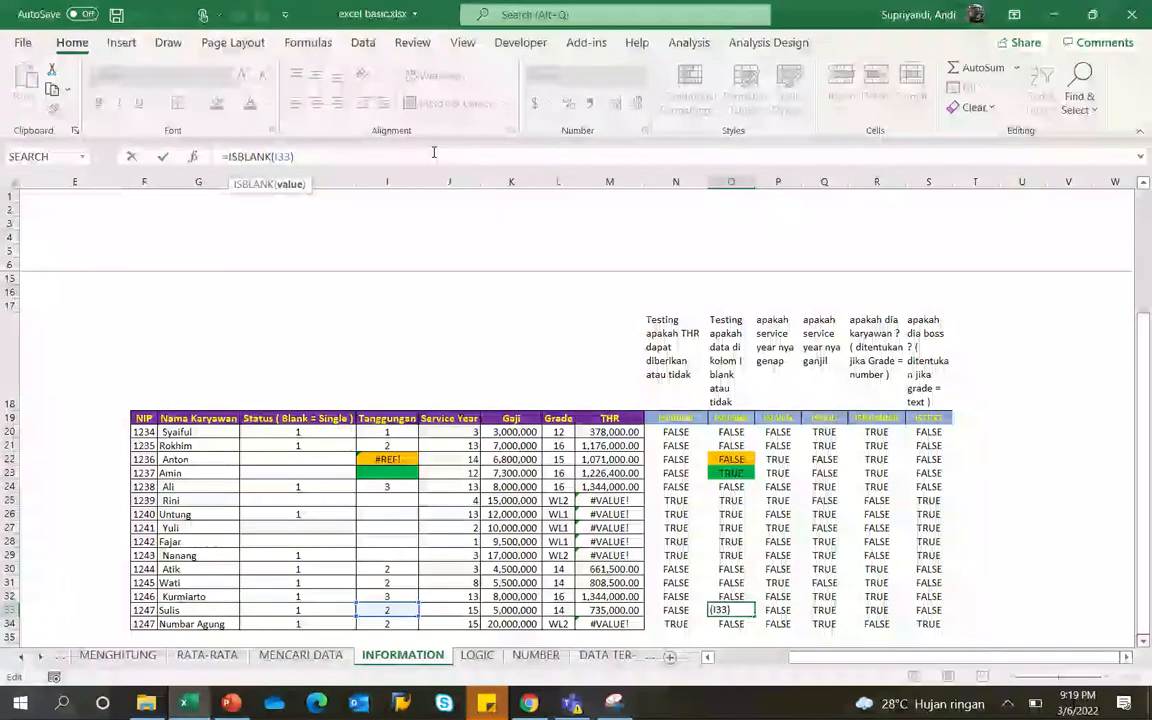
- Replace the logical test of the IF formula in Tanggungan cell I22 with L22=15
key("Up")
key("Up")
key("Up")
key("Up")
key("Up")
key("Up")
key("Up")
key("Up")
key("Up")
key("Up")
key("Up")
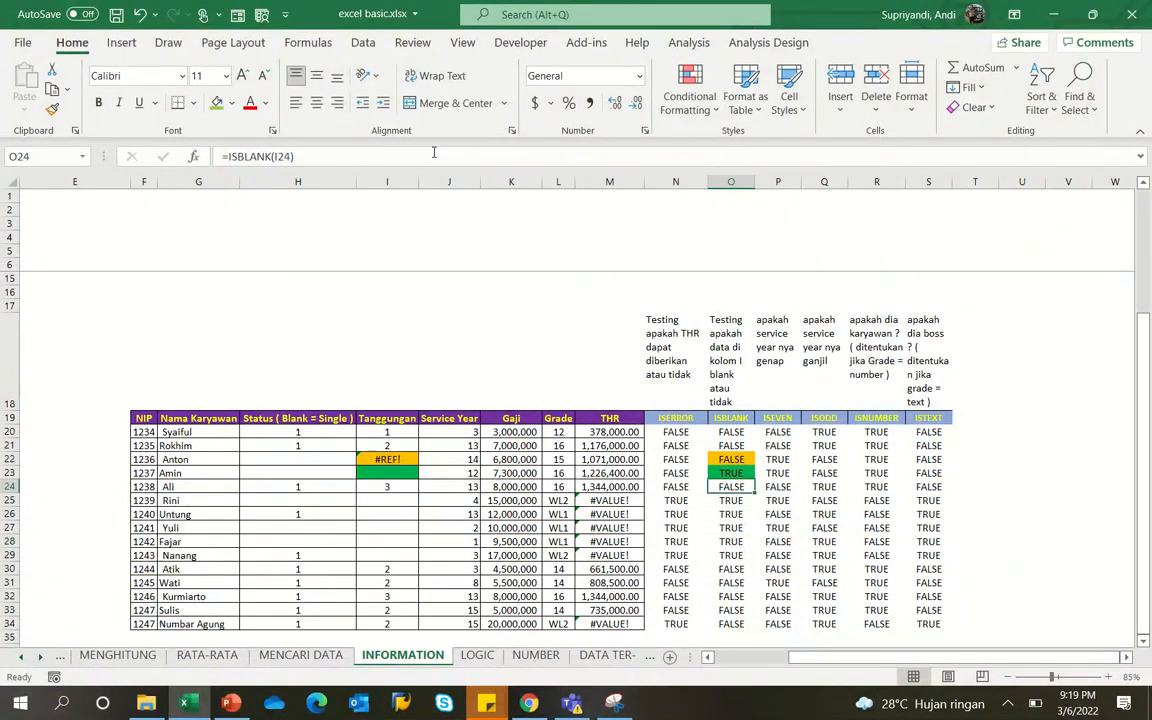
key("Left")
key("Left")
key("Left")
key("Left")
key("Left")
key("Left")
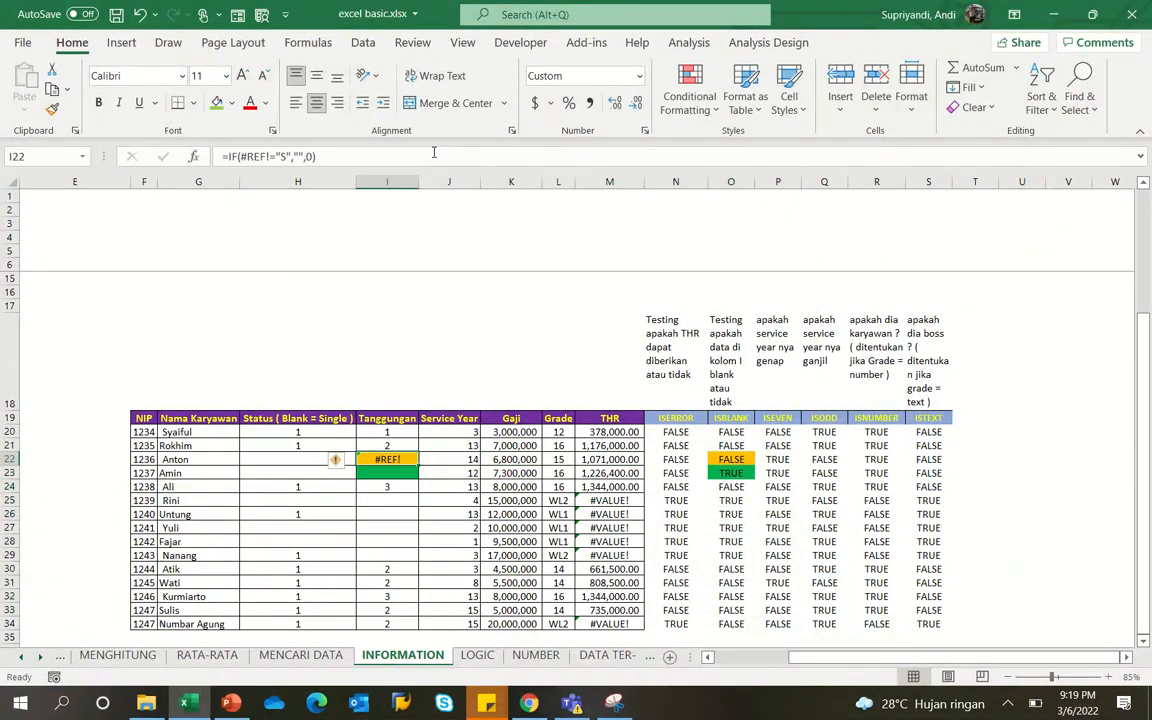
left_click(433, 155)
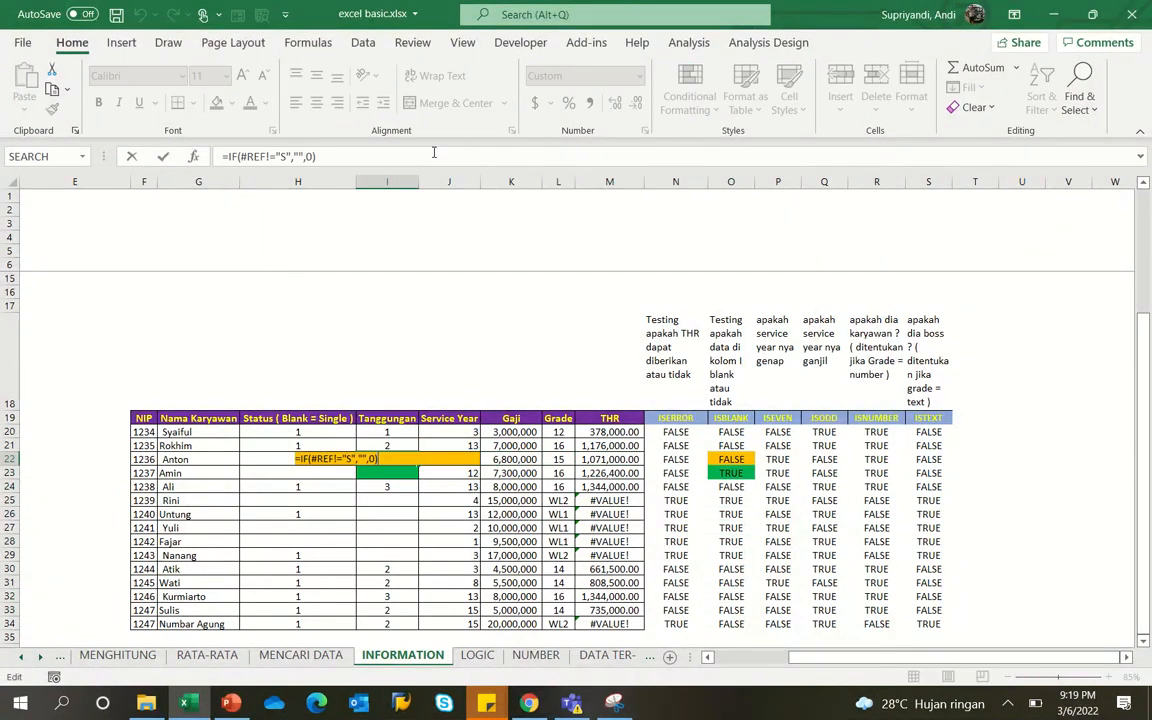
left_click(243, 155)
key("shift+Right")
key("shift+Right")
key("shift+Right")
key("shift+Right")
key("shift+Right")
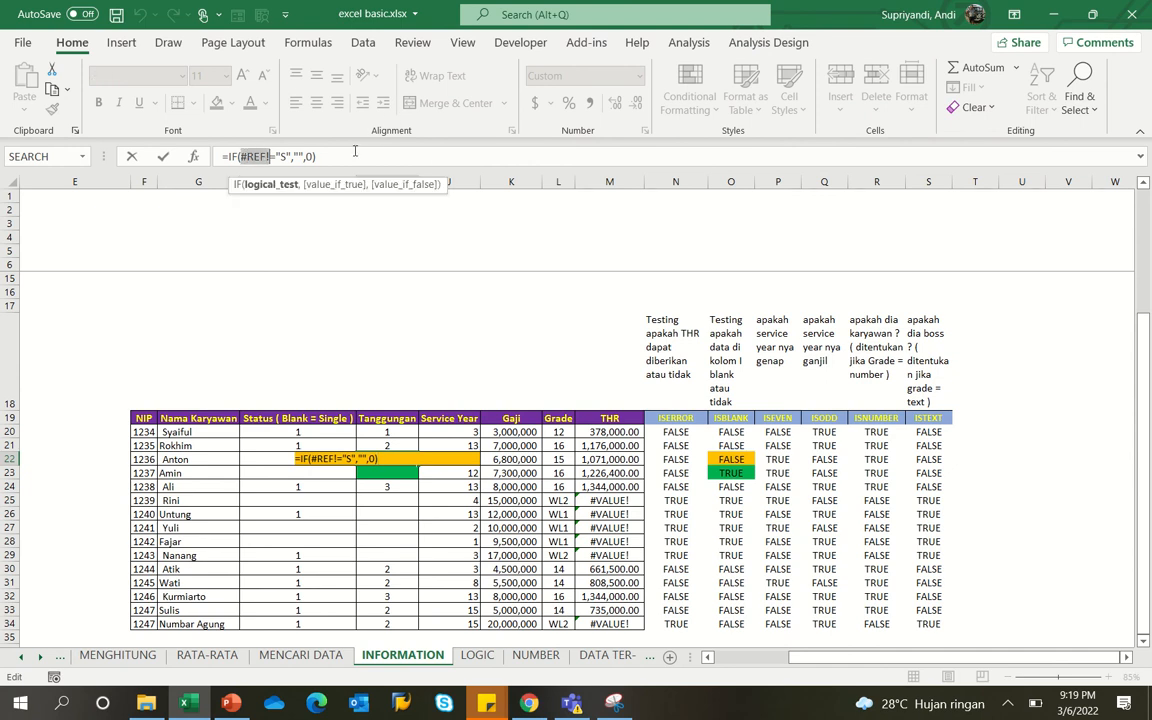
key("shift+Right")
key("shift+Right")
key("shift+Right")
key("shift+Right")
key("BackSpace")
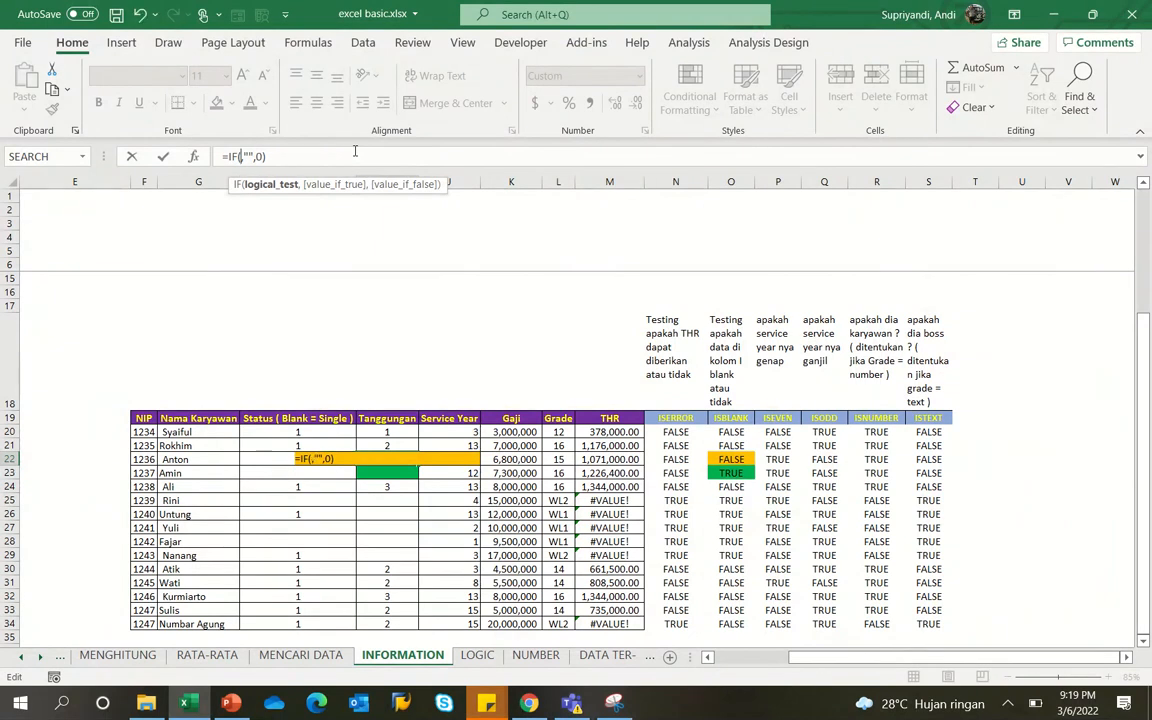
left_click(219, 461)
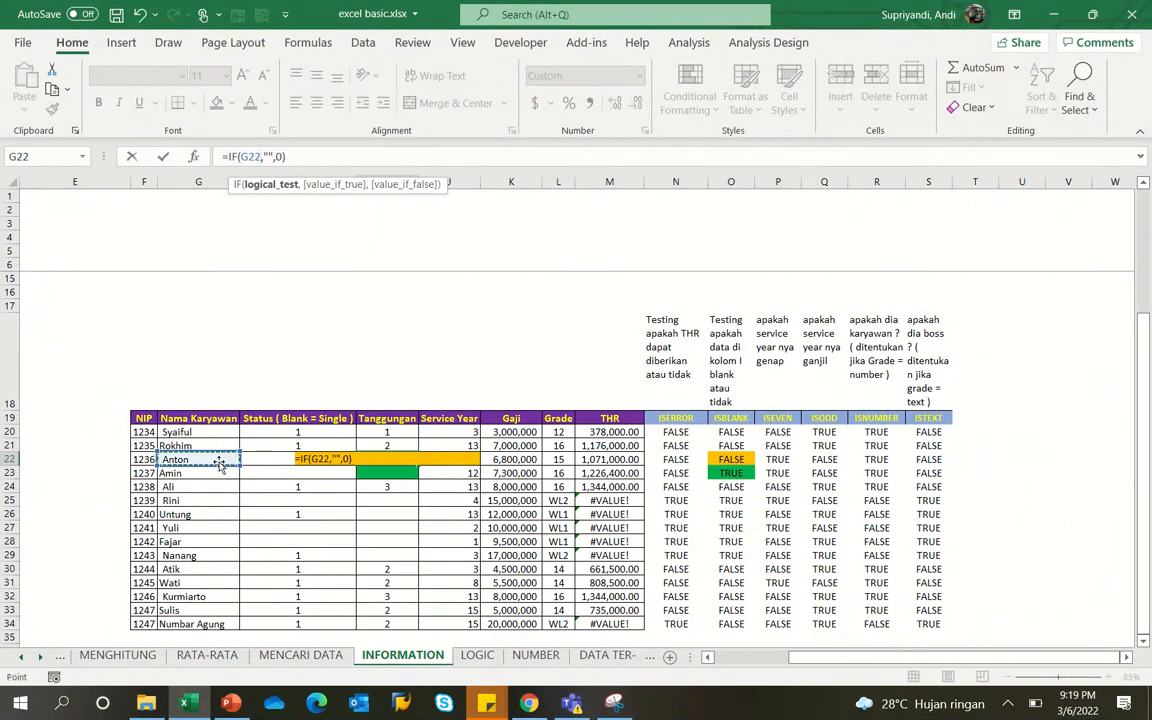
left_click(560, 460)
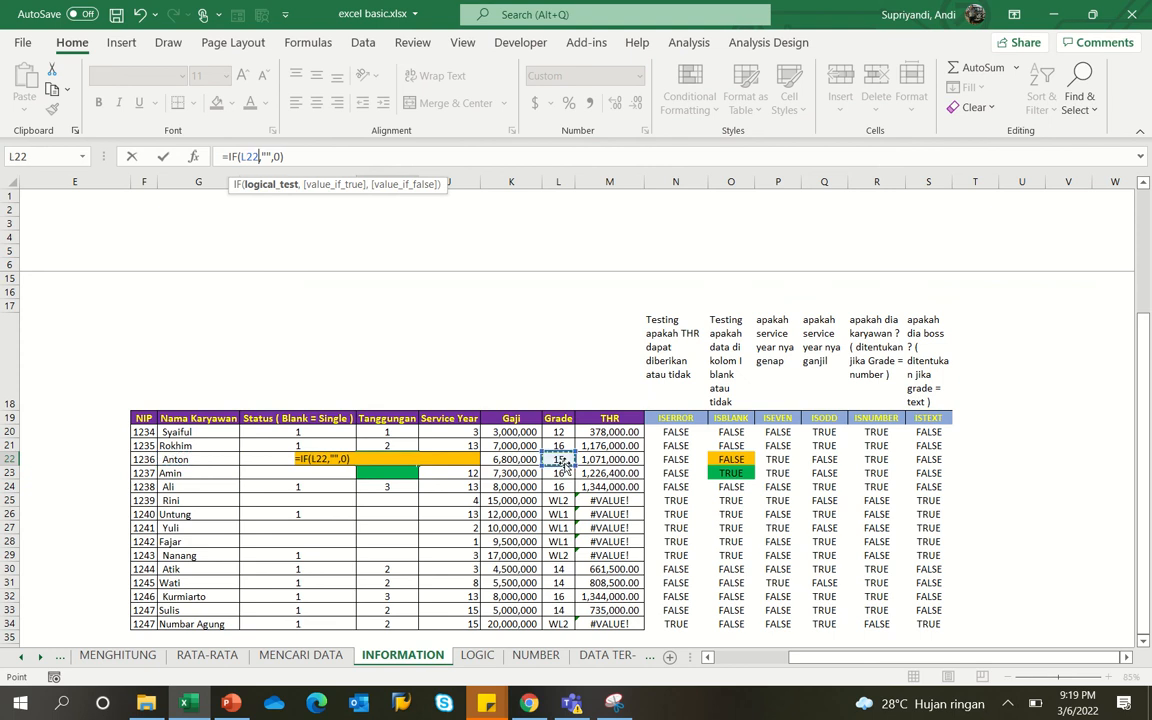
type("=15")
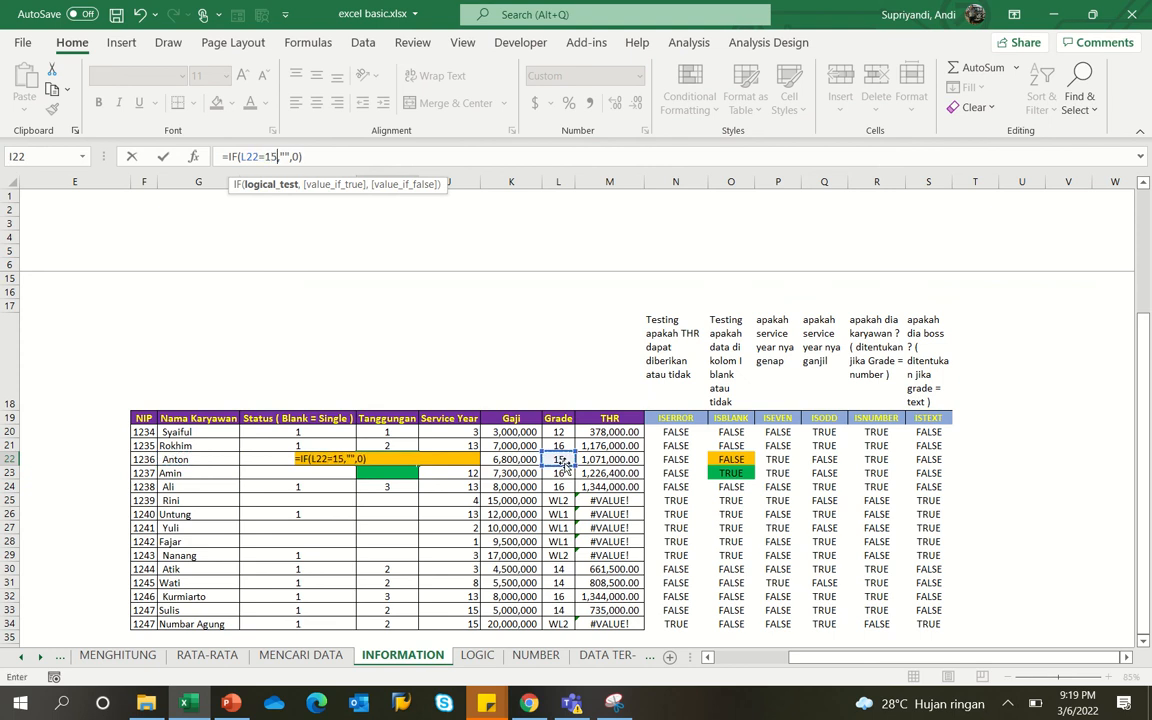
key("ctrl+Return")
- Compare the ISBLANK formula in O22 with the IF formula in the Tanggungan cell I22 it tests
key("Right")
key("Right")
key("Right")
key("Right")
key("Right")
key("Right")
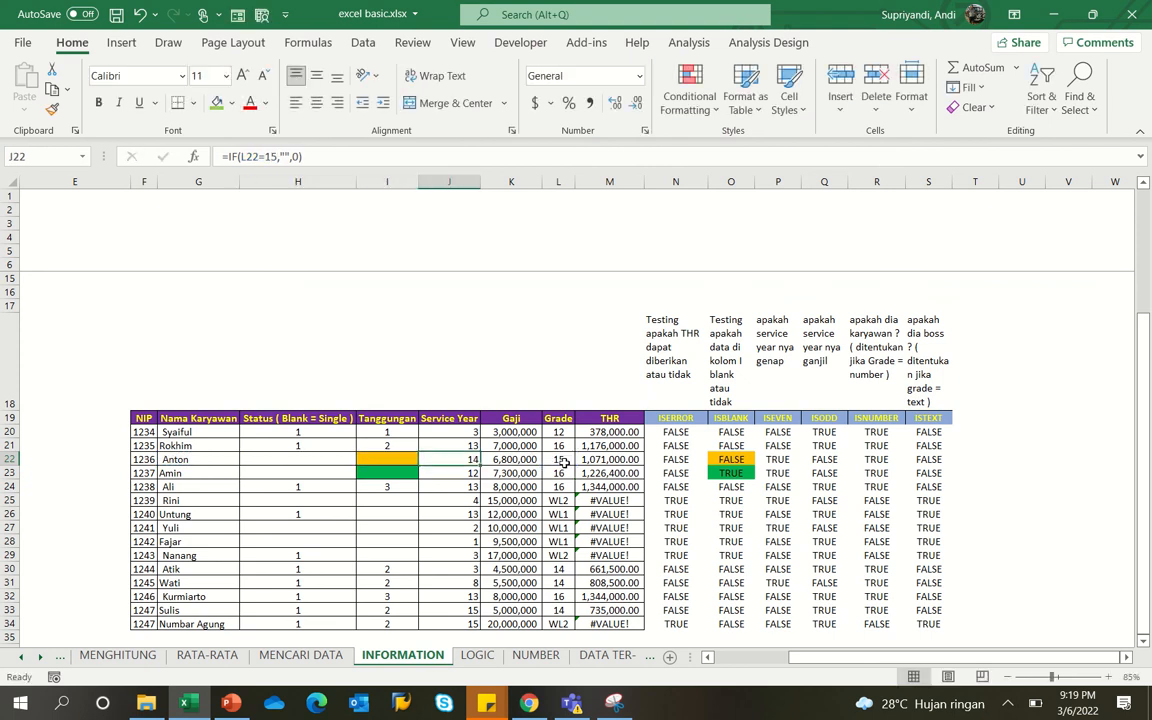
key("F2")
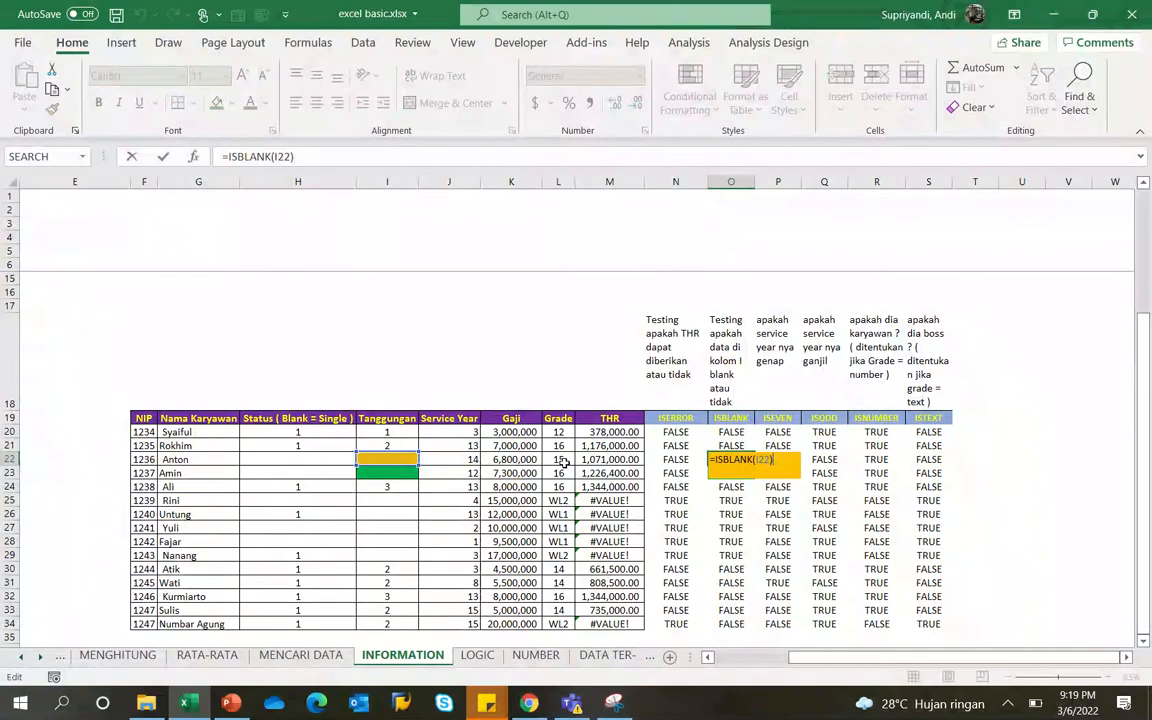
key("Escape")
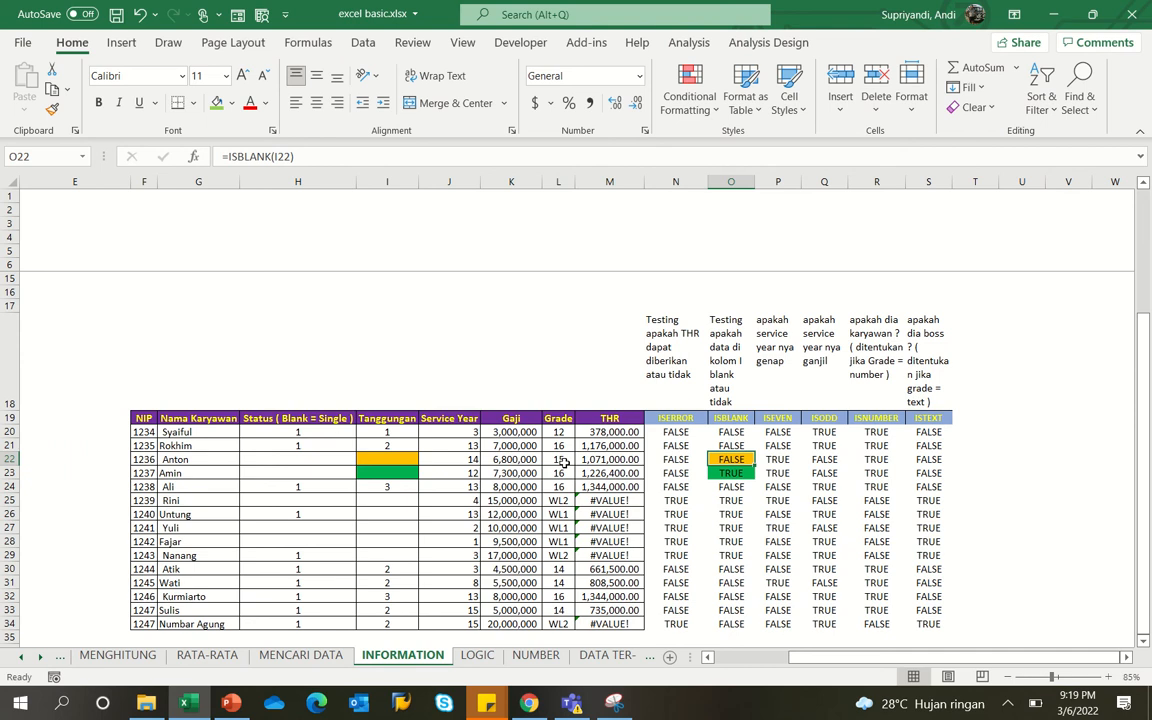
key("Left")
key("Left")
key("Left")
key("Left")
key("Left")
key("Left")
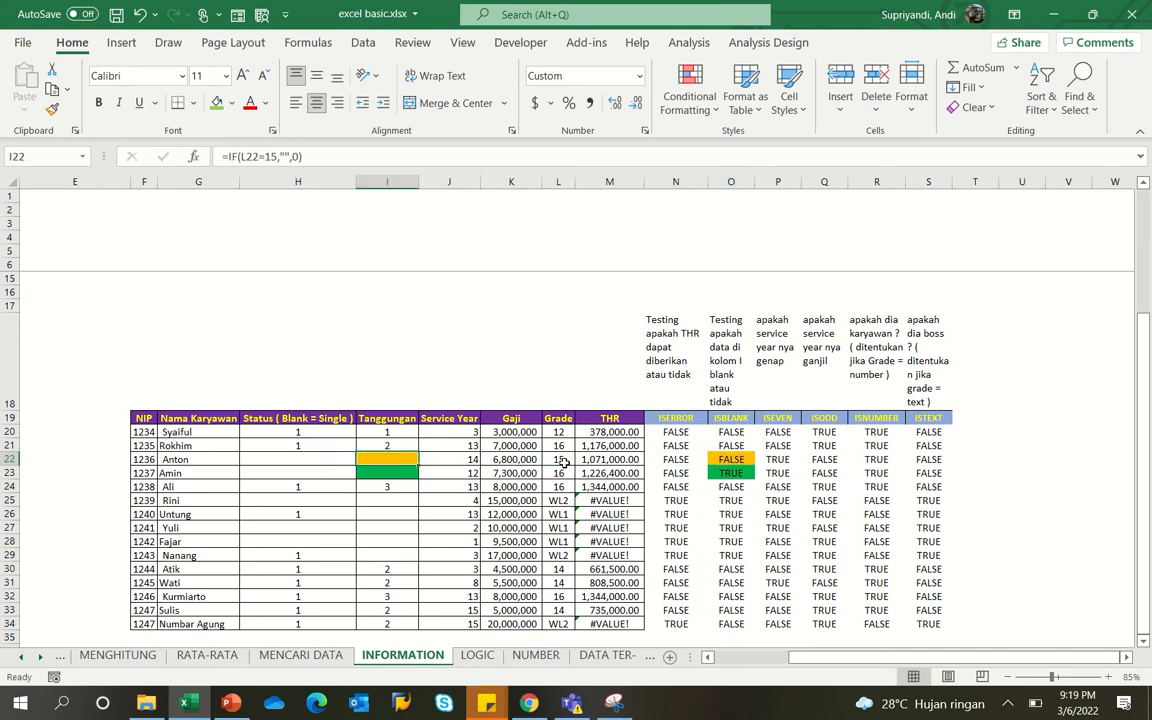
- Compare the ISBLANK formula in O23 with the green Tanggungan cell I23 it tests
key("Right")
key("Right")
key("Right")
key("Right")
key("Right")
key("Right")
key("Down")
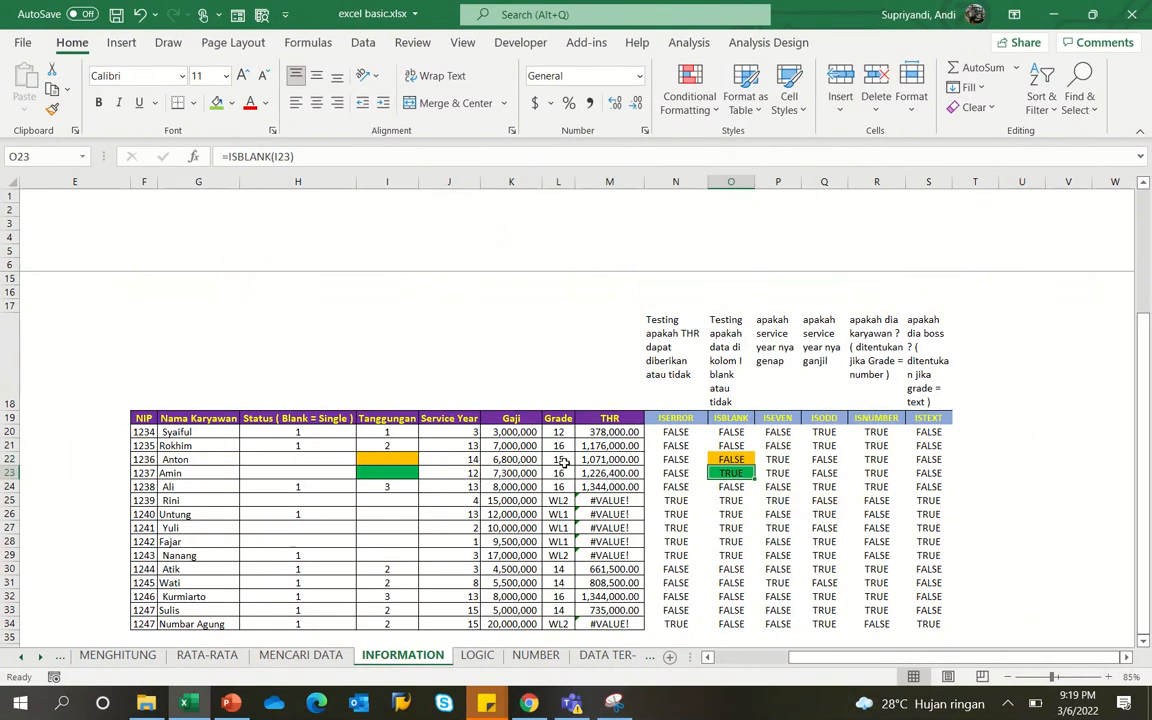
key("Left")
key("Left")
key("Left")
key("Left")
key("Left")
key("Left")
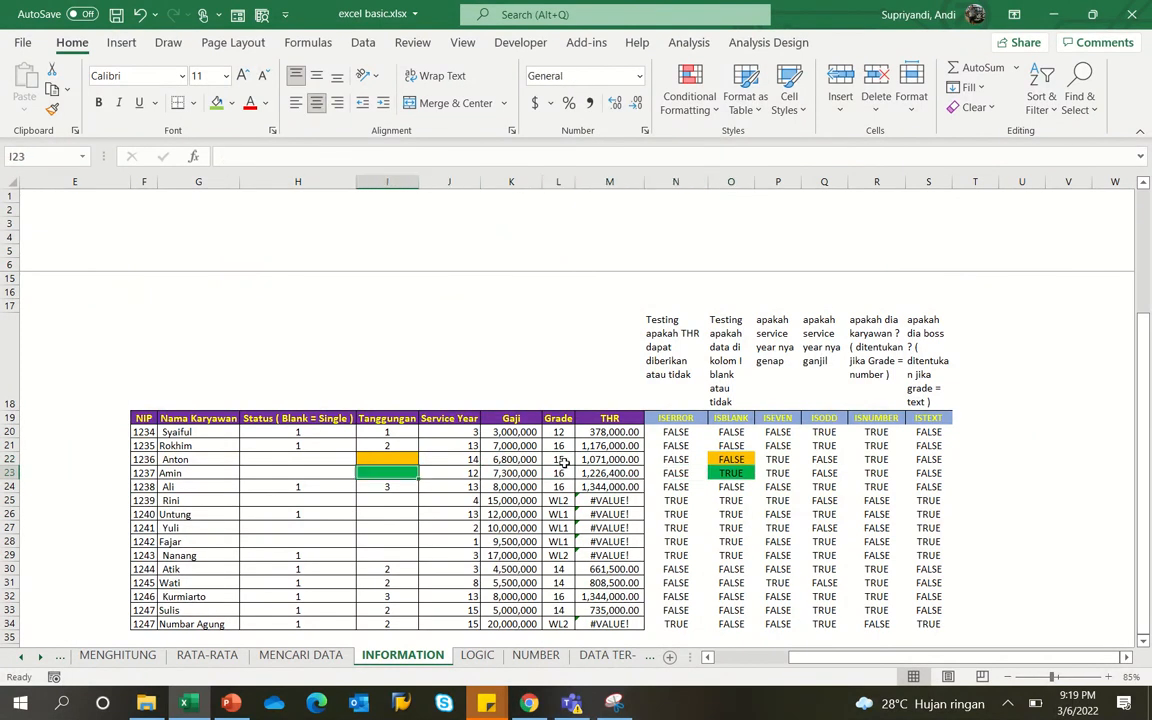
key("Right")
key("Right")
key("Right")
key("Right")
key("Right")
key("Right")
- View the ISEVEN formula in P23 and the Service Year cell it references
key("Right")
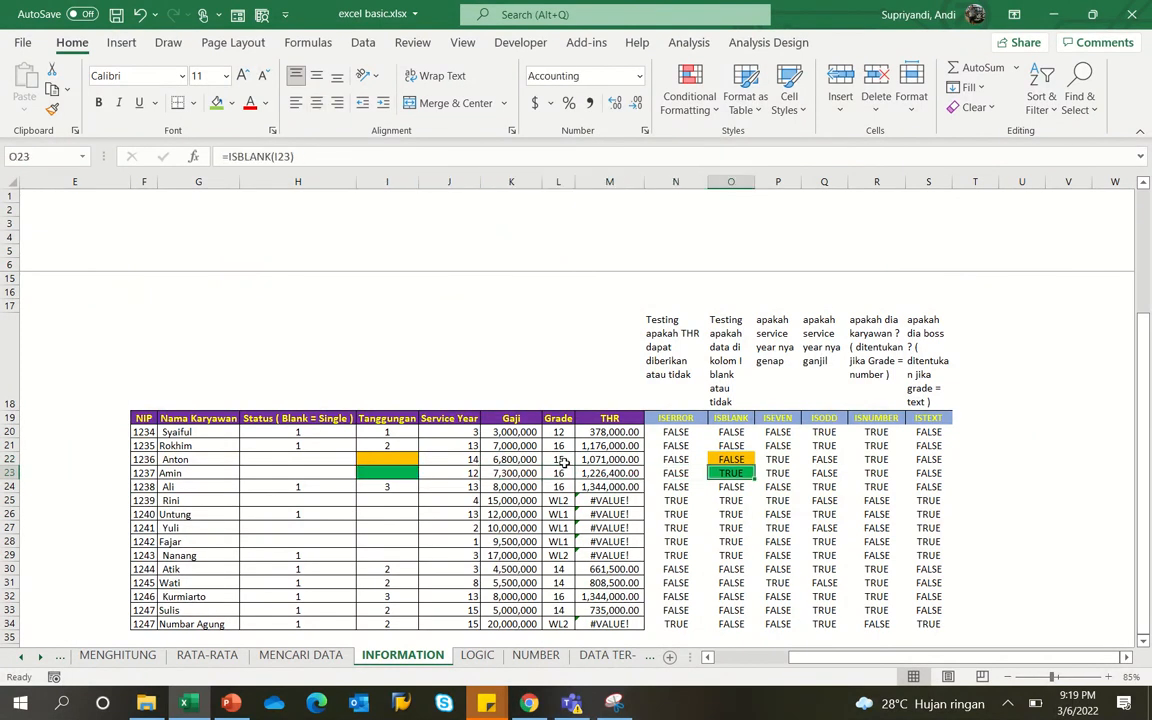
key("F2")
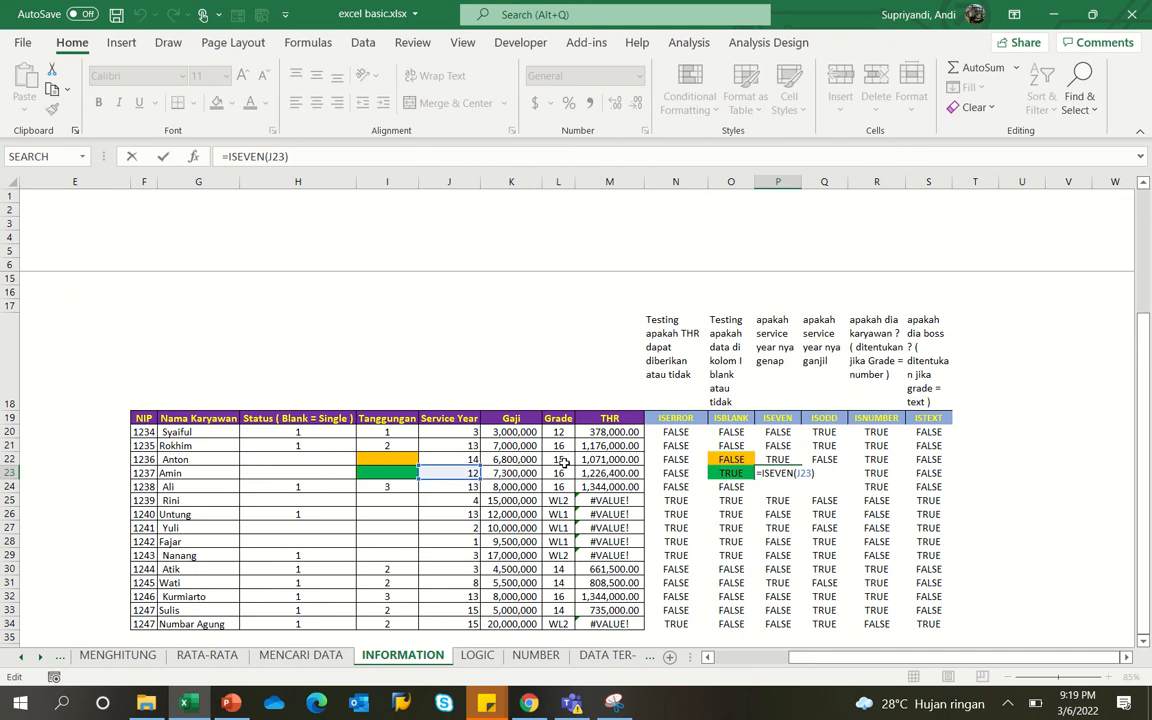
key("Escape")
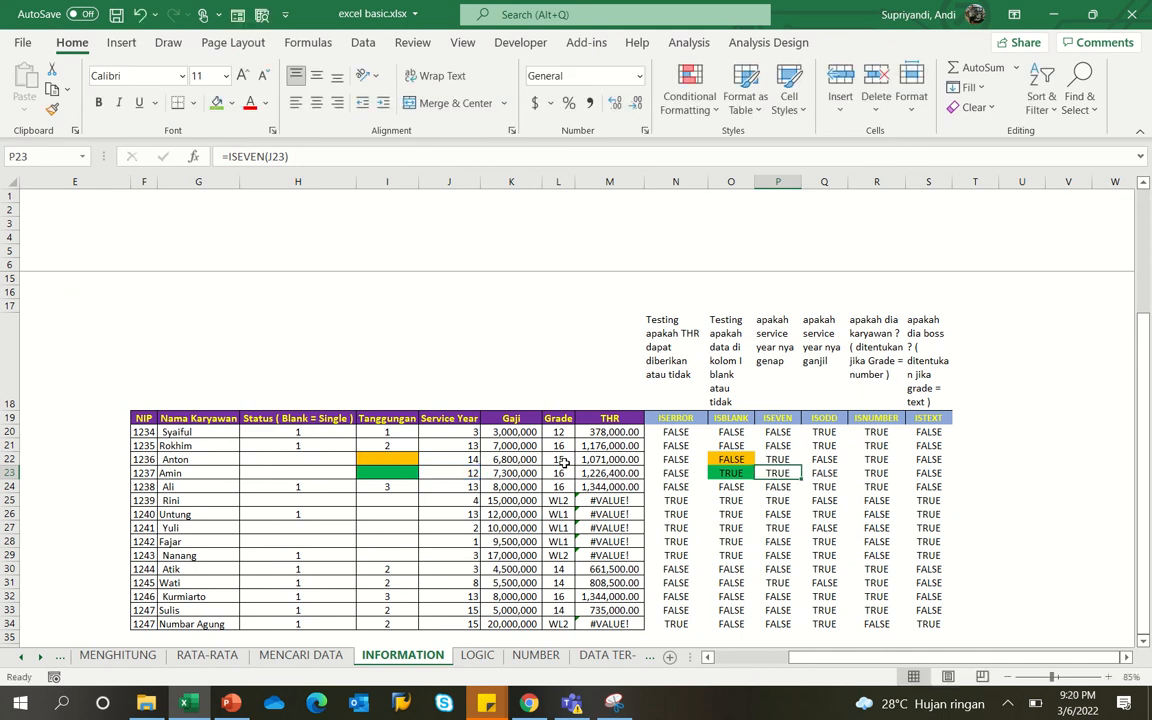
- Inspect the cells referenced by the ISEVEN formula in P23 and the ISNUMBER formula in R23
key("F2")
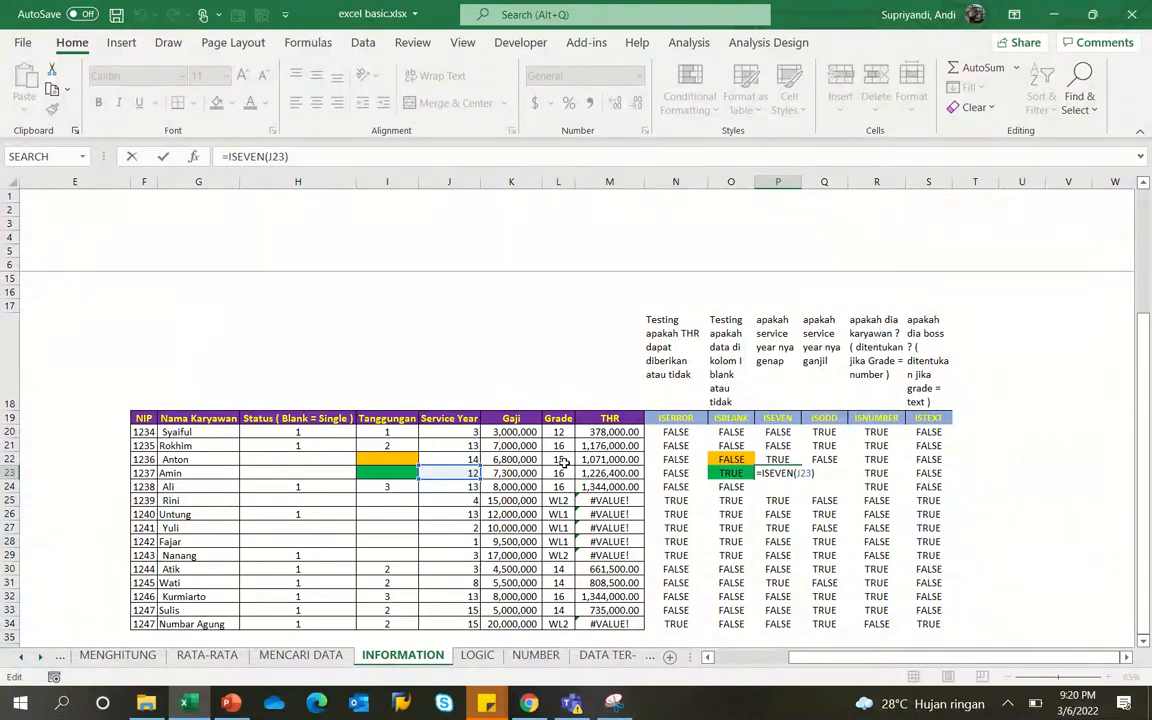
key("Escape")
key("Right")
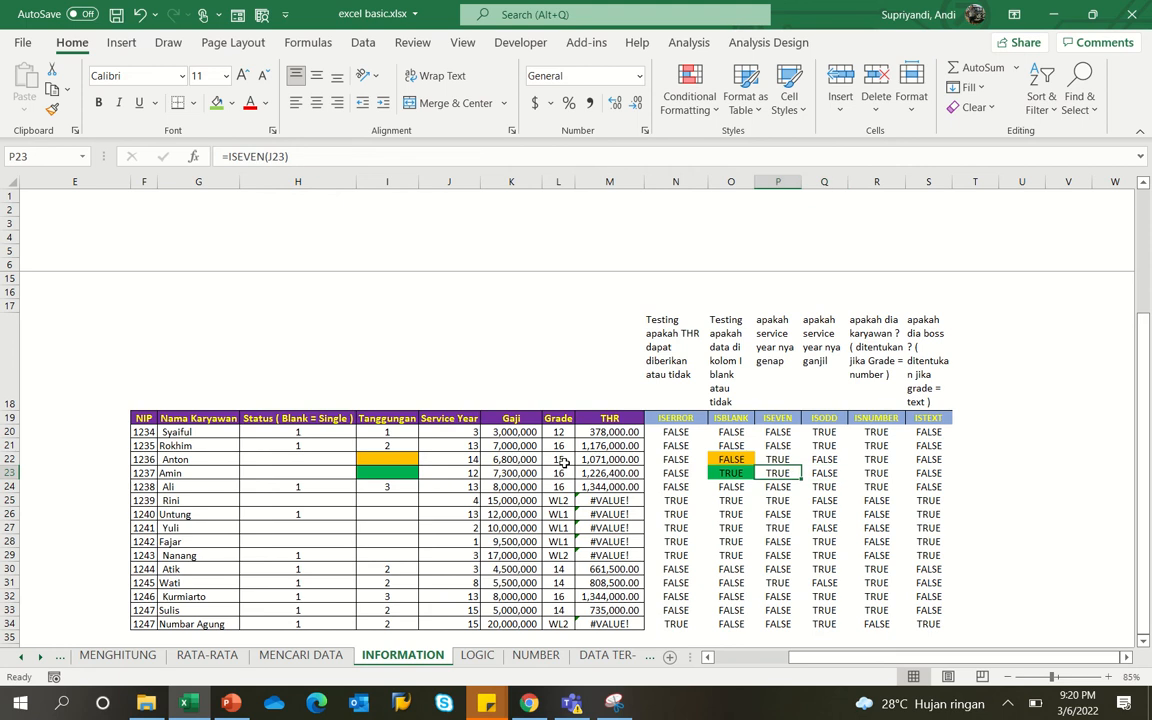
key("Right")
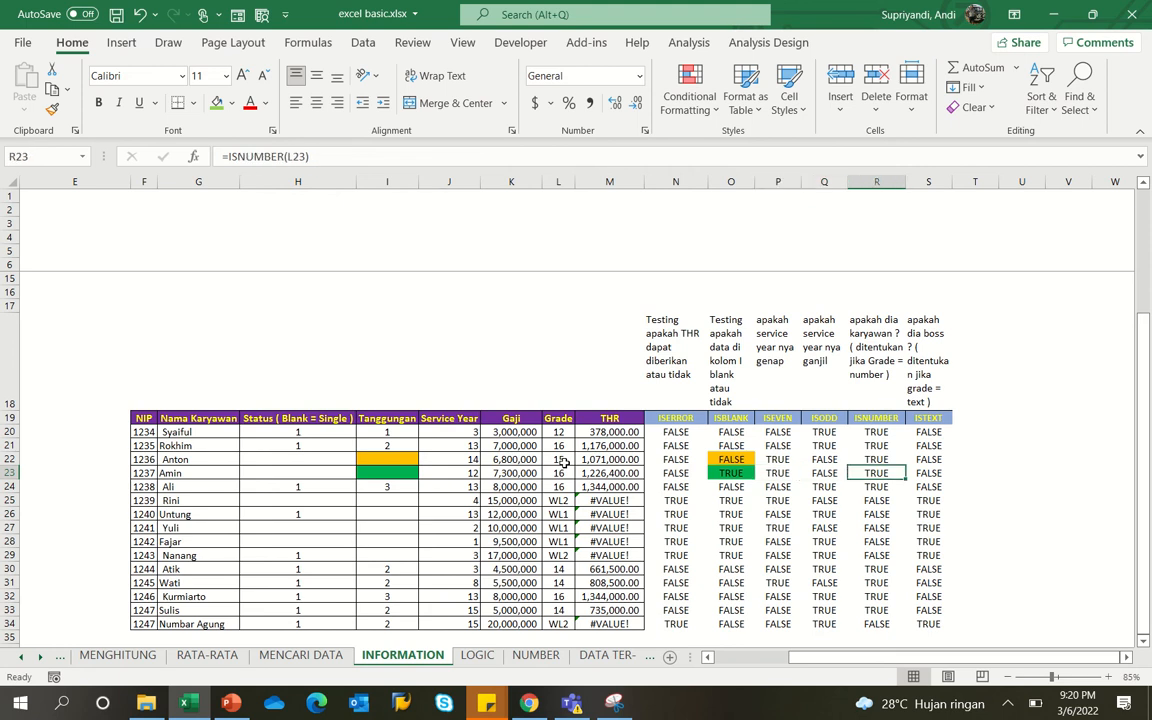
key("F2")
key("Escape")
key("F2")
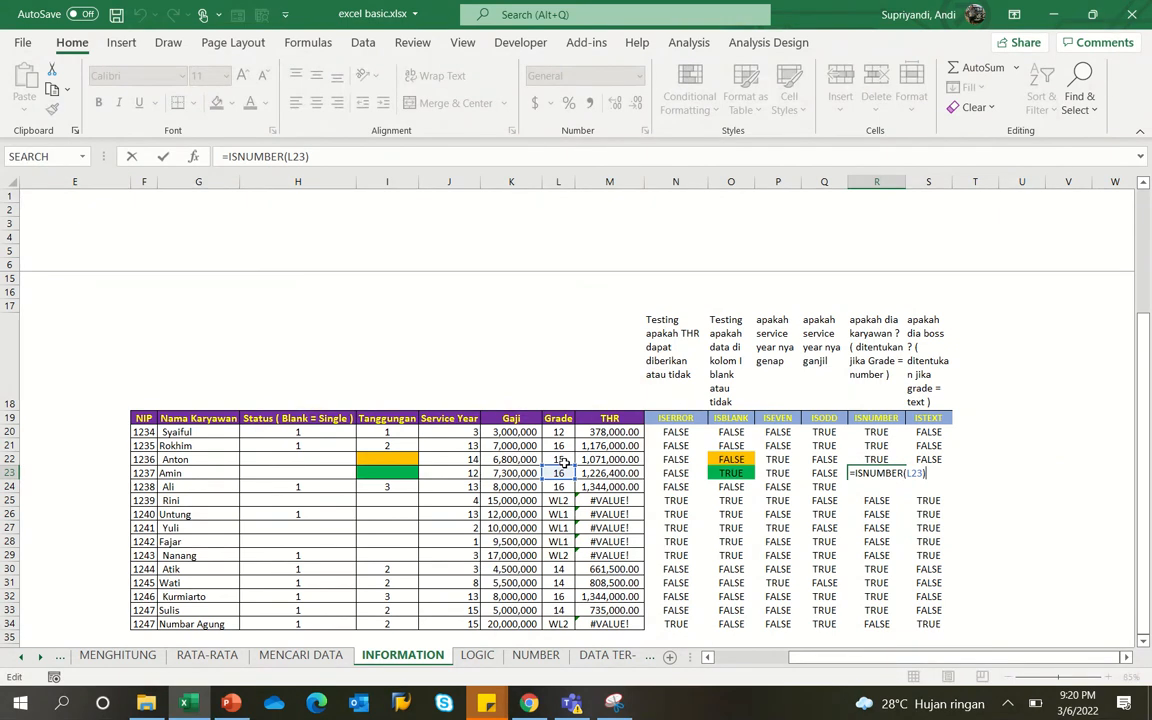
key("Escape")
- Compare the ISNUMBER formula in R25 with the ISTEXT formula in S25, both testing Grade cell L25
key("Down")
key("Down")
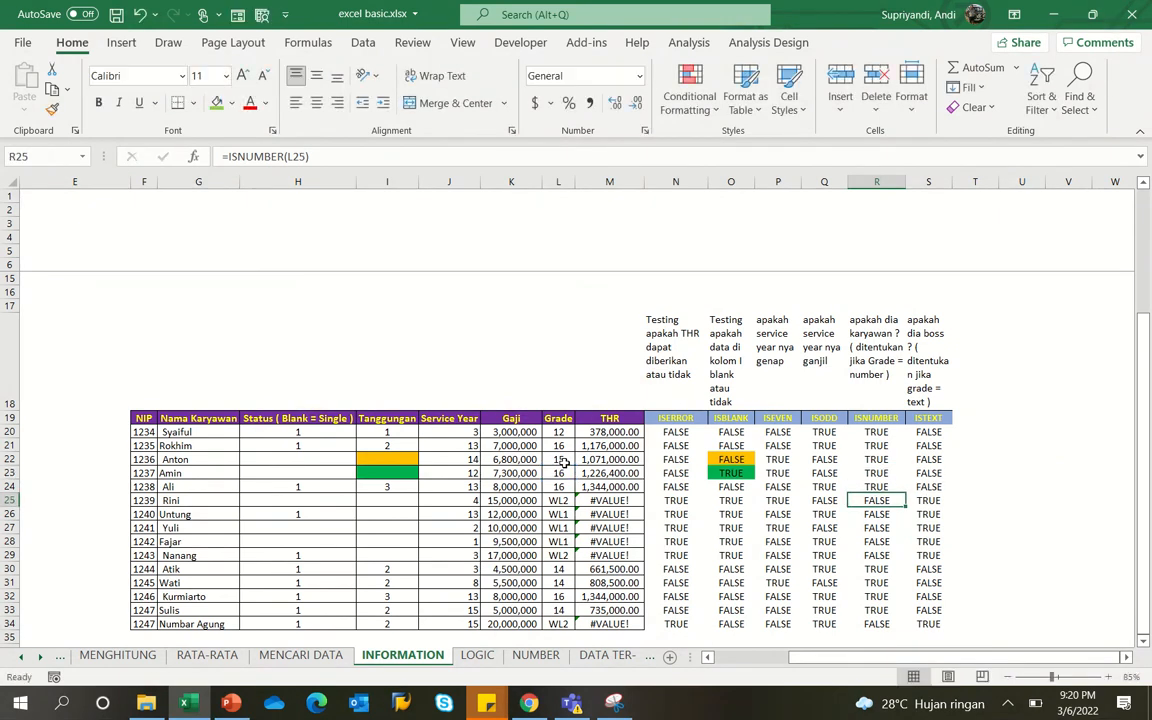
key("Right")
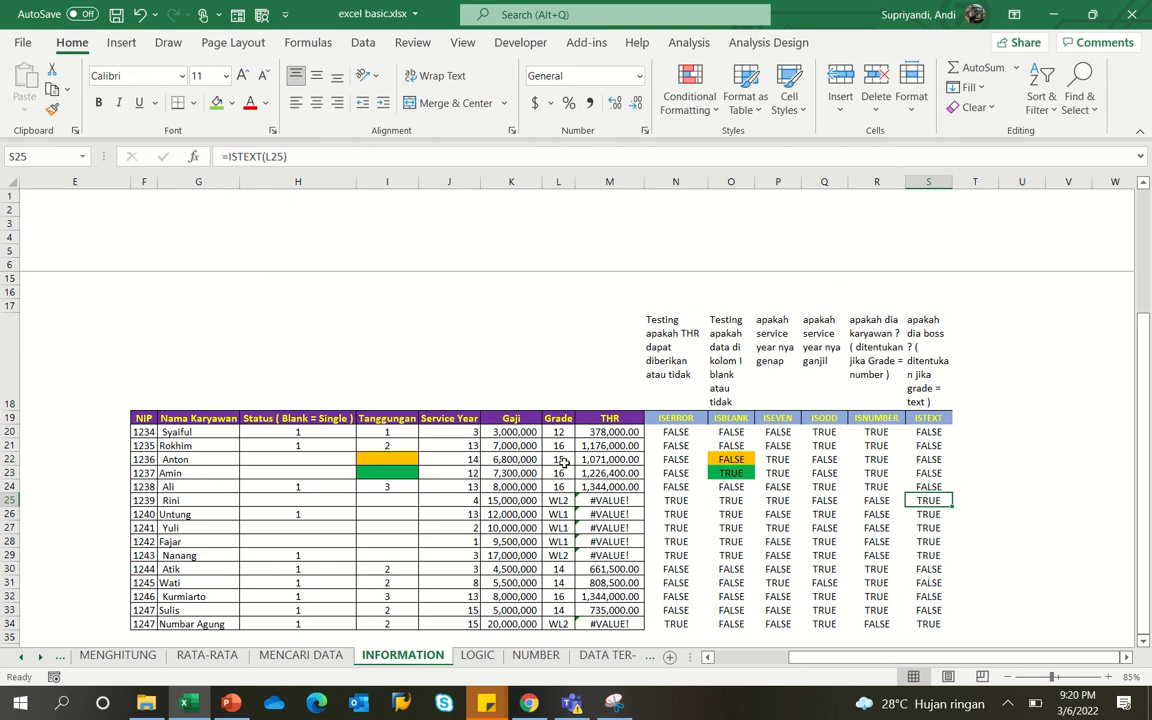
- Examine the ISTEXT formulas in column S of the INFORMATION sheet, around rows 23 to 25
key("Up")
key("Up")
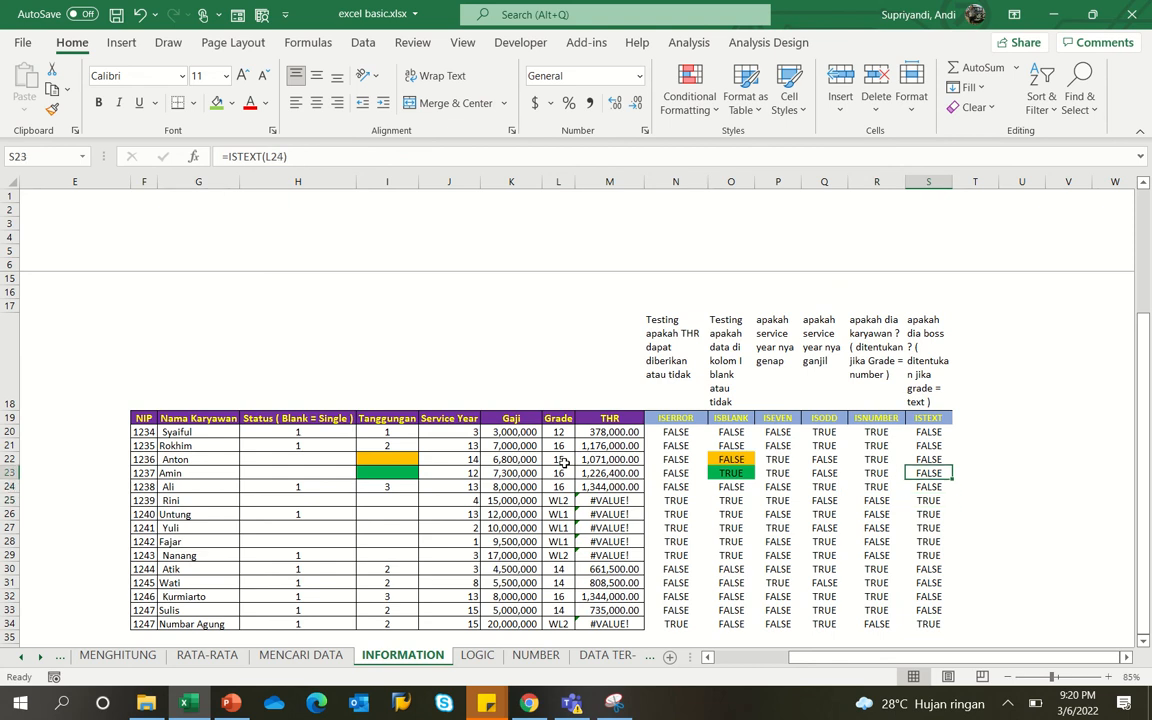
key("F2")
key("Escape")
key("Down")
key("Down")
key("Left")
key("Right")
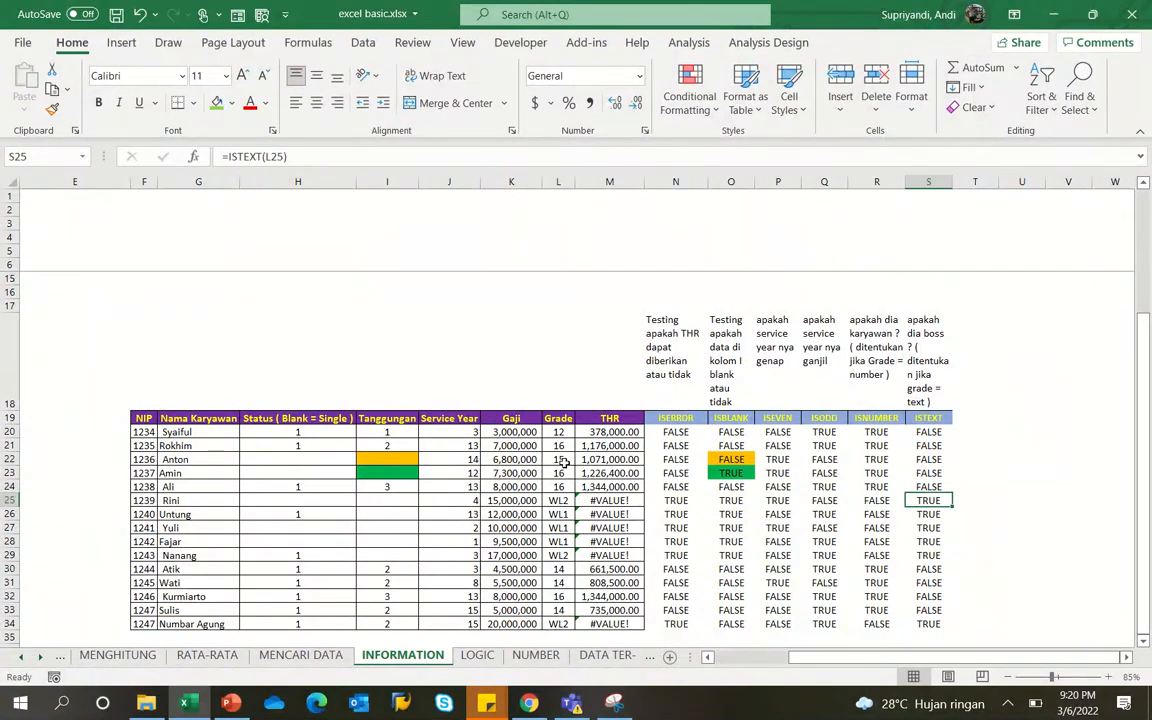
key("Left")
key("Right")
- Open the LOGIC sheet and widen the THR and Gaji columns enough to display their full numbers
left_click(479, 655)
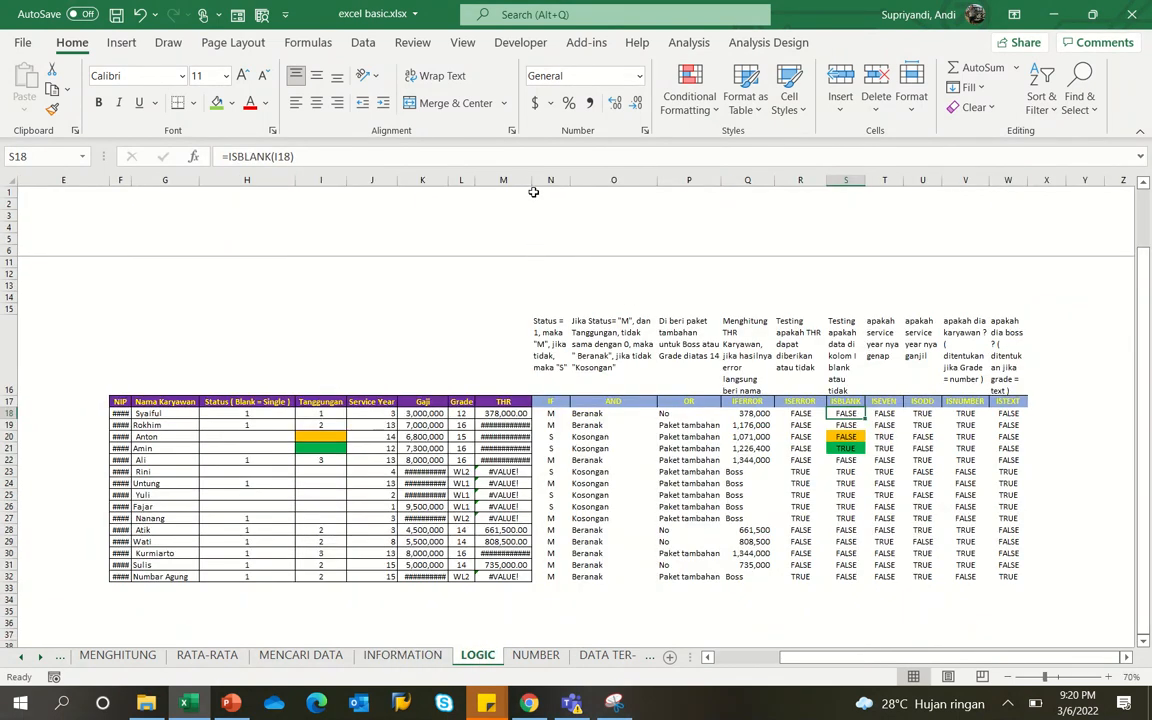
left_click_drag(533, 180, 537, 180)
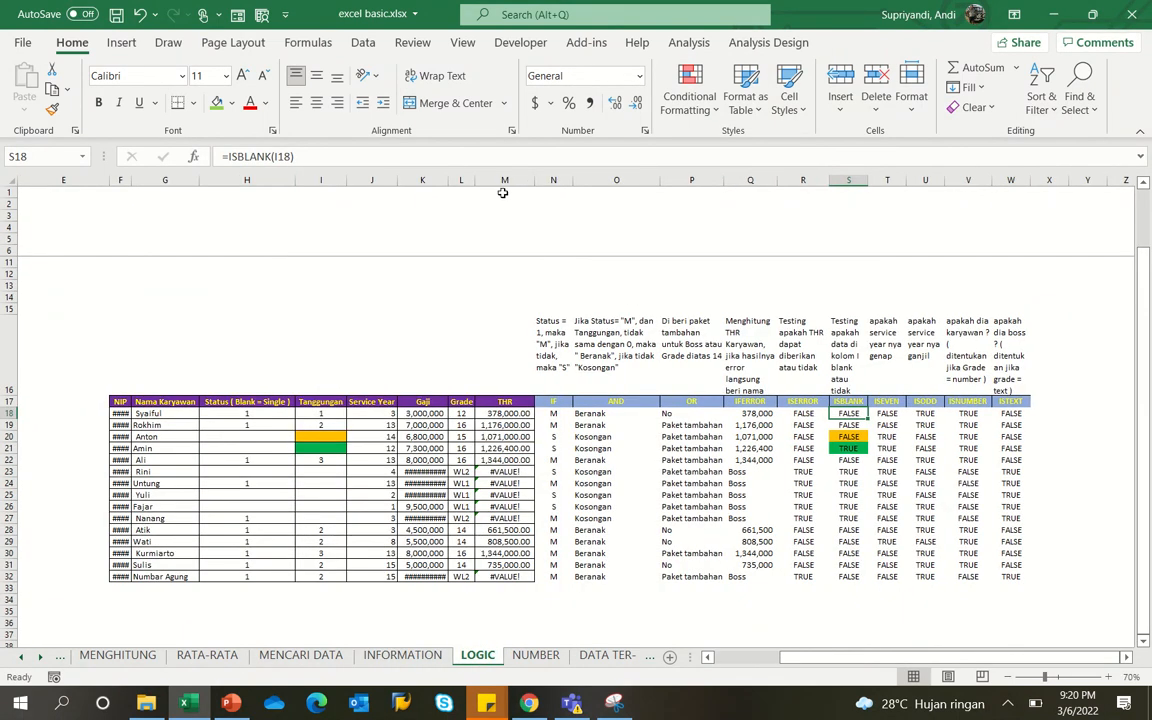
double_click(450, 180)
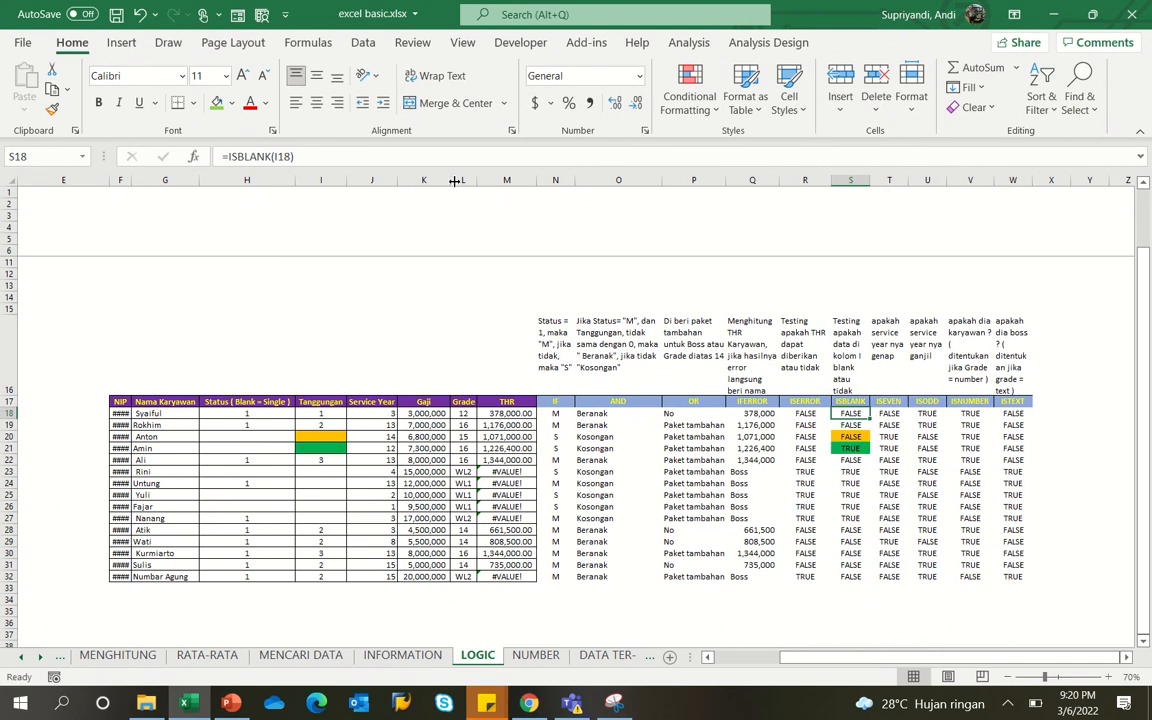
scroll(571, 387, "up", 1)
scroll(571, 387, "down", 2)
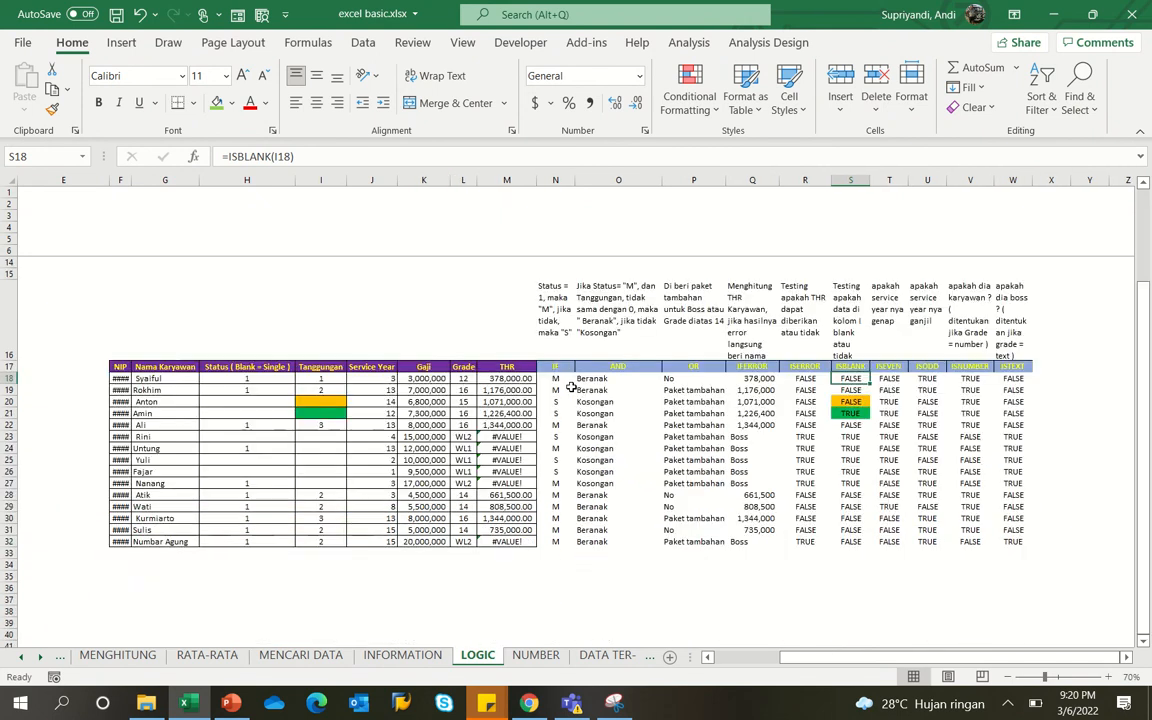
- Examine the IF formula in N21 and the rule describing the IF column in N16
left_click(553, 410)
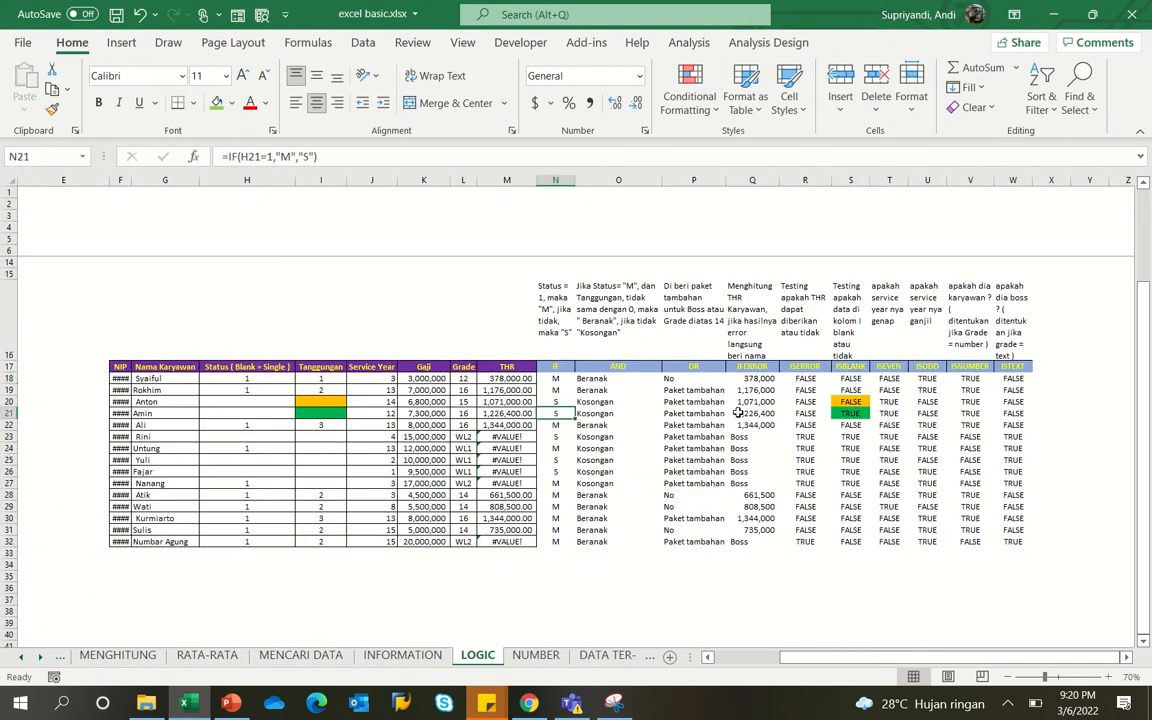
key("F2")
key("Escape")
key("Up")
key("Up")
key("Up")
key("Up")
key("Up")
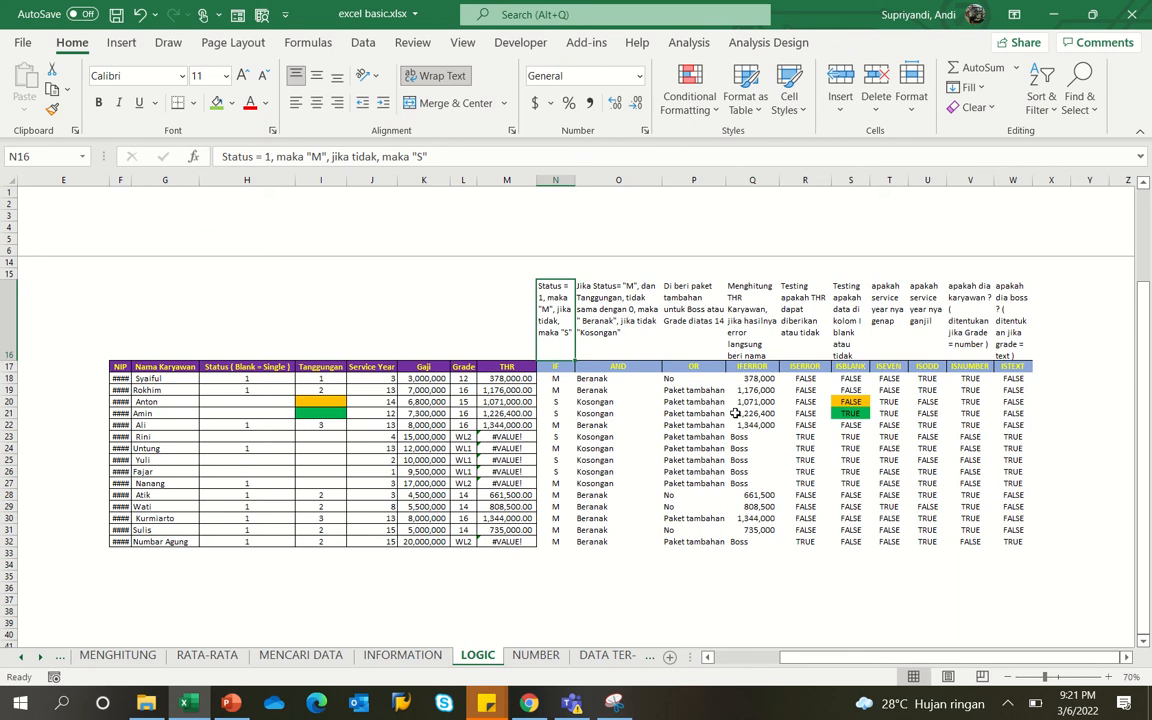
key("Down")
key("Down")
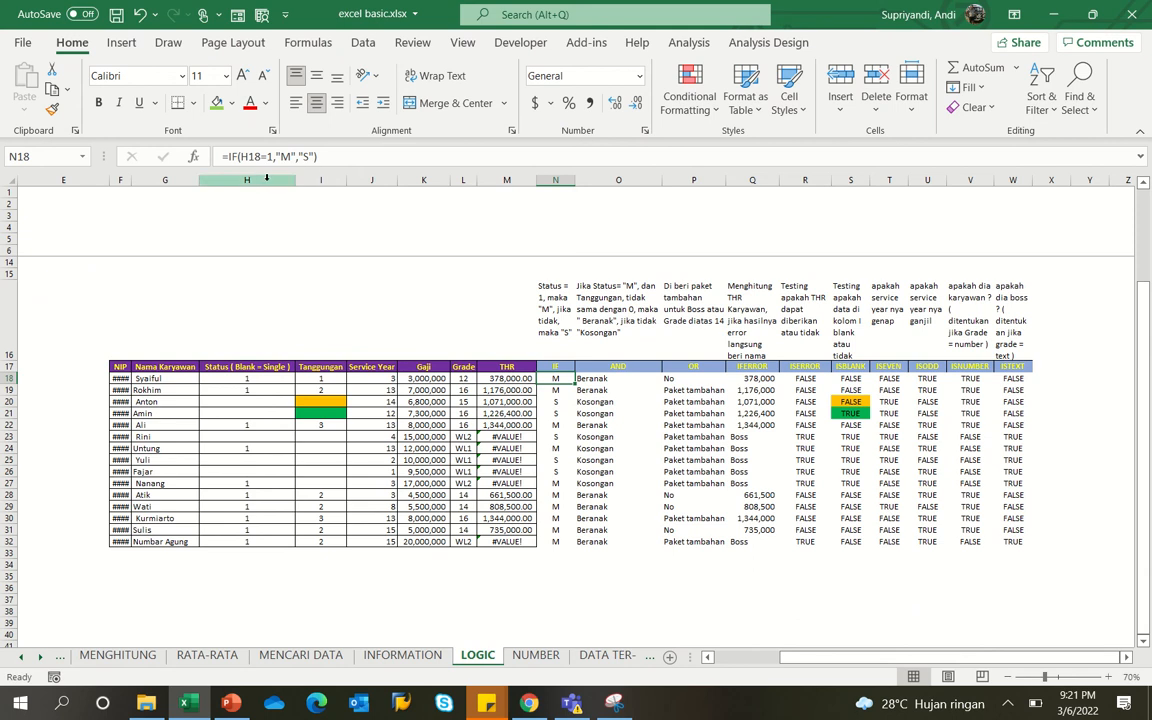
- Inspect the logical test, true value and false value of the IF formula in N18, keeping the formula as is
key("F2")
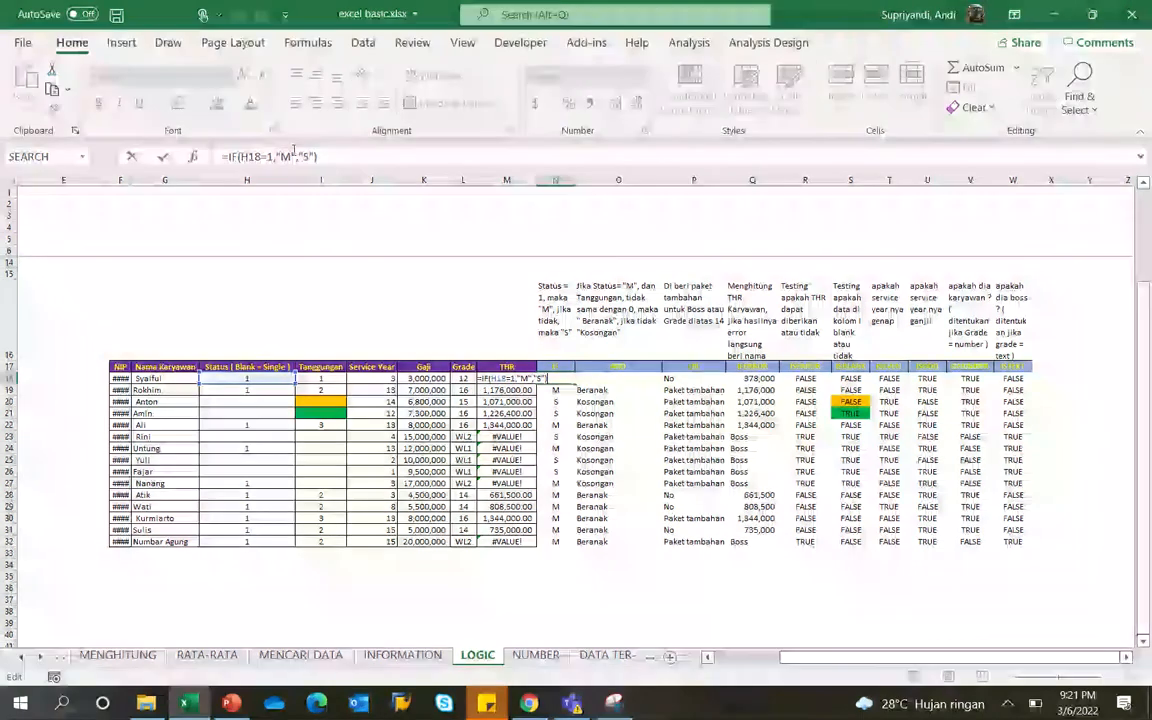
double_click(285, 156)
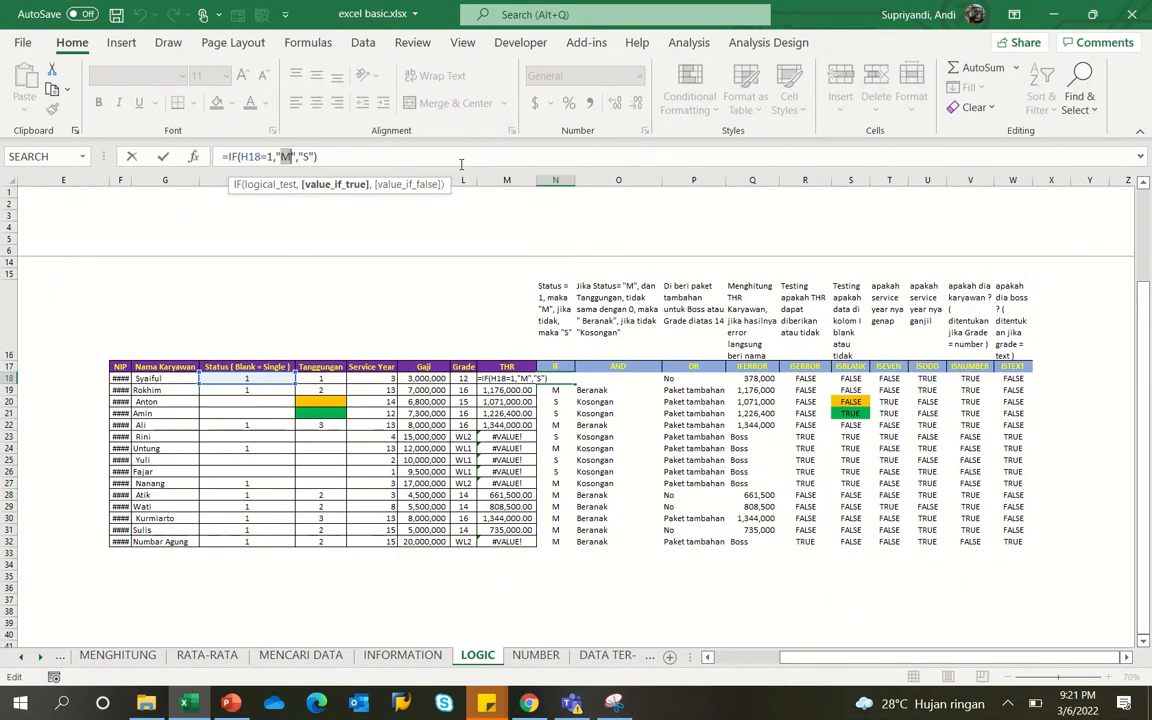
key("Left")
key("Left")
key("Left")
key("Left")
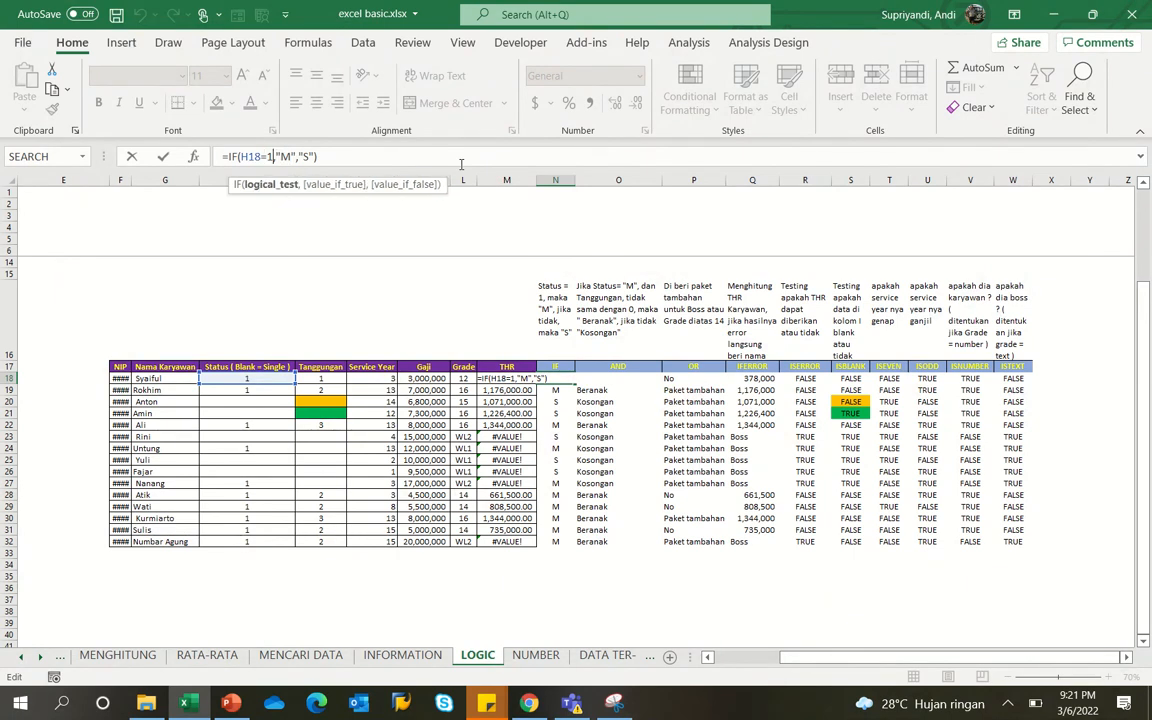
key("Left")
key("Left")
key("Left")
key("Right")
key("Right")
key("Right")
key("Right")
key("Right")
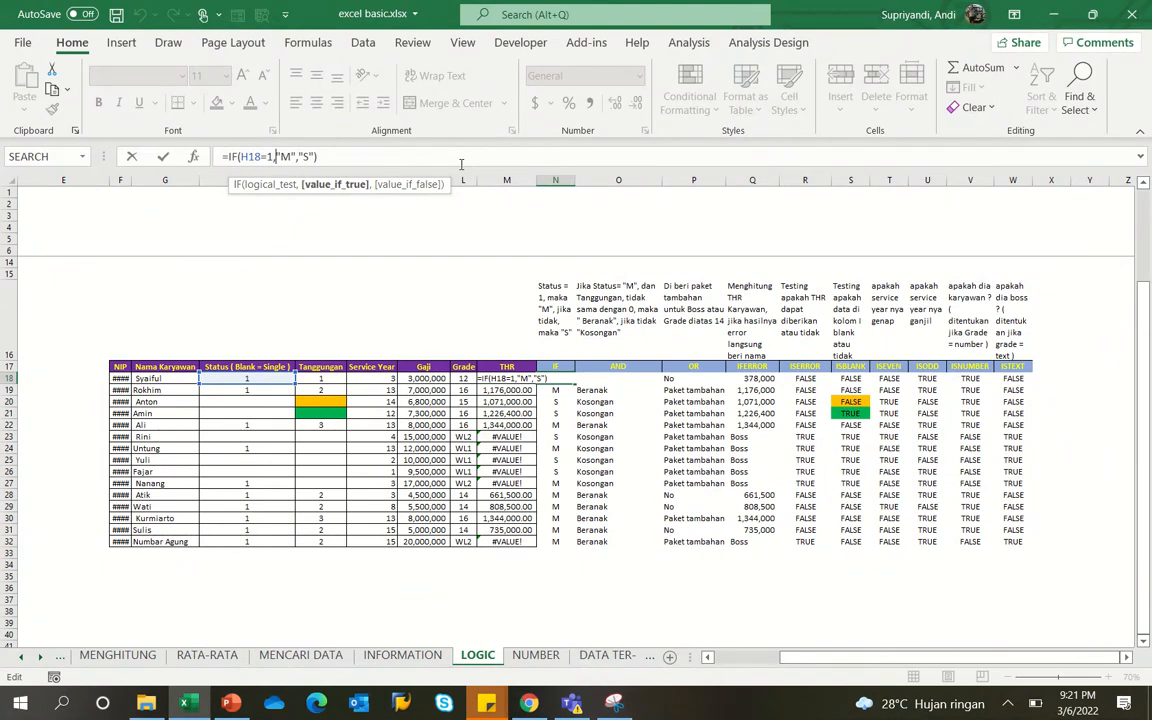
key("Right")
key("Right")
key("Right")
key("Right")
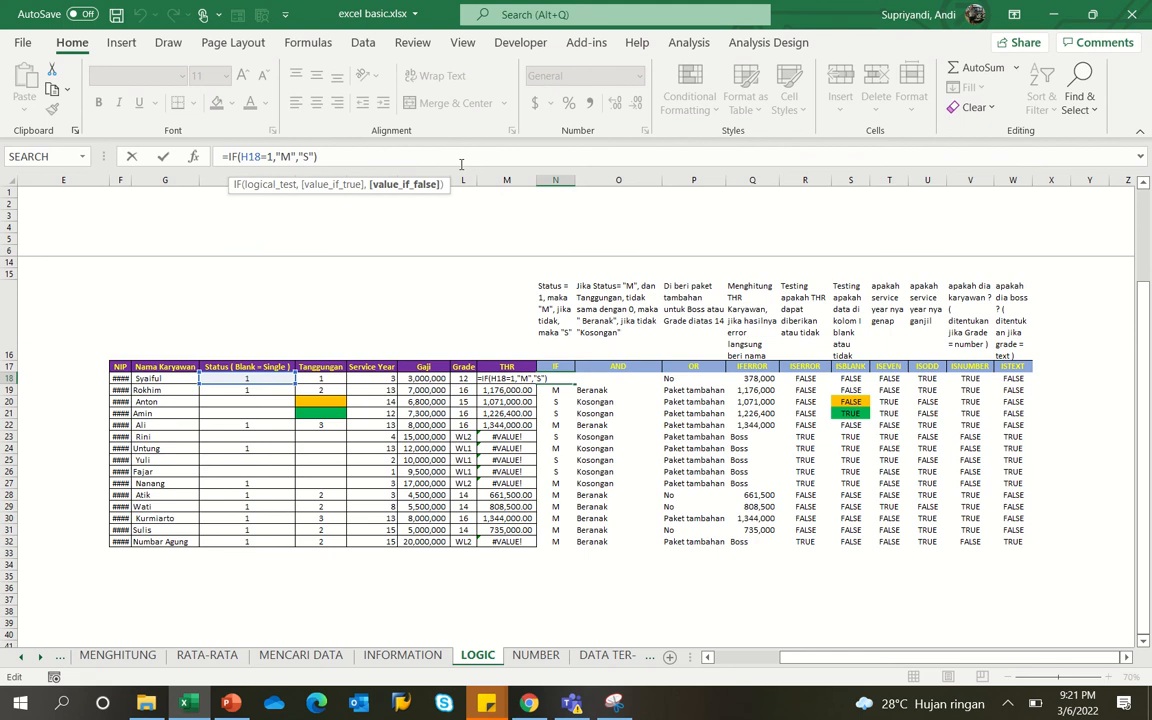
key("ctrl+Return")
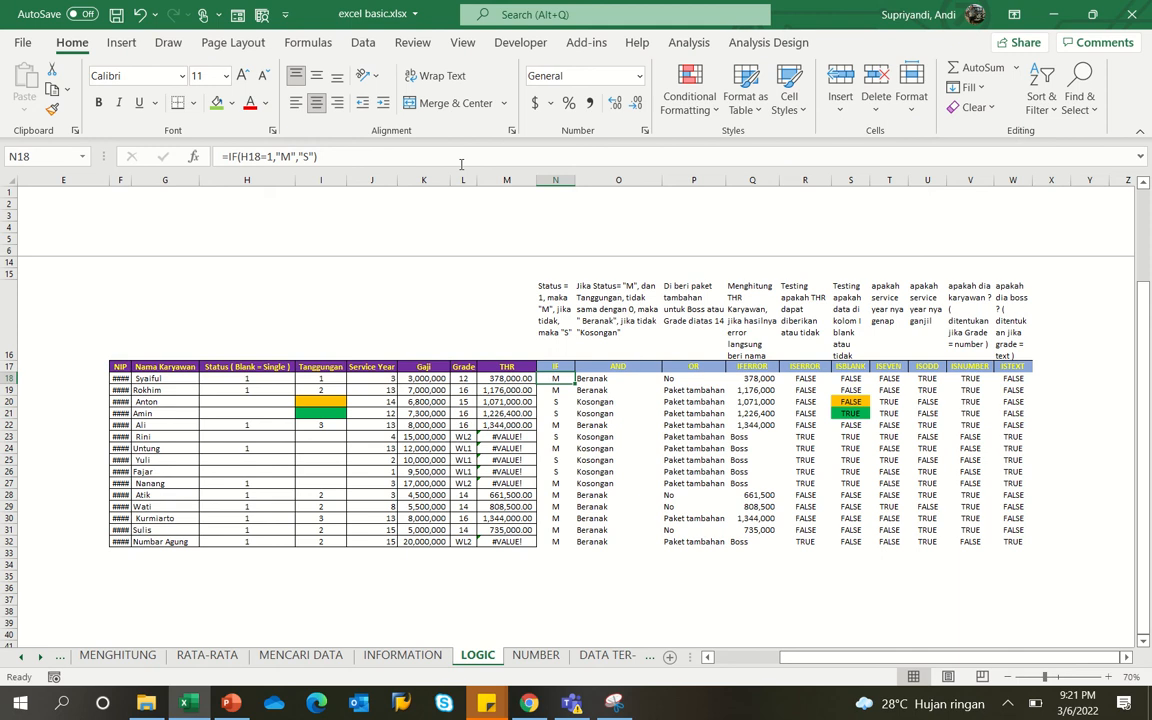
- Read the AND column's rule in O16 and go to its first formula in O18
left_click(618, 295)
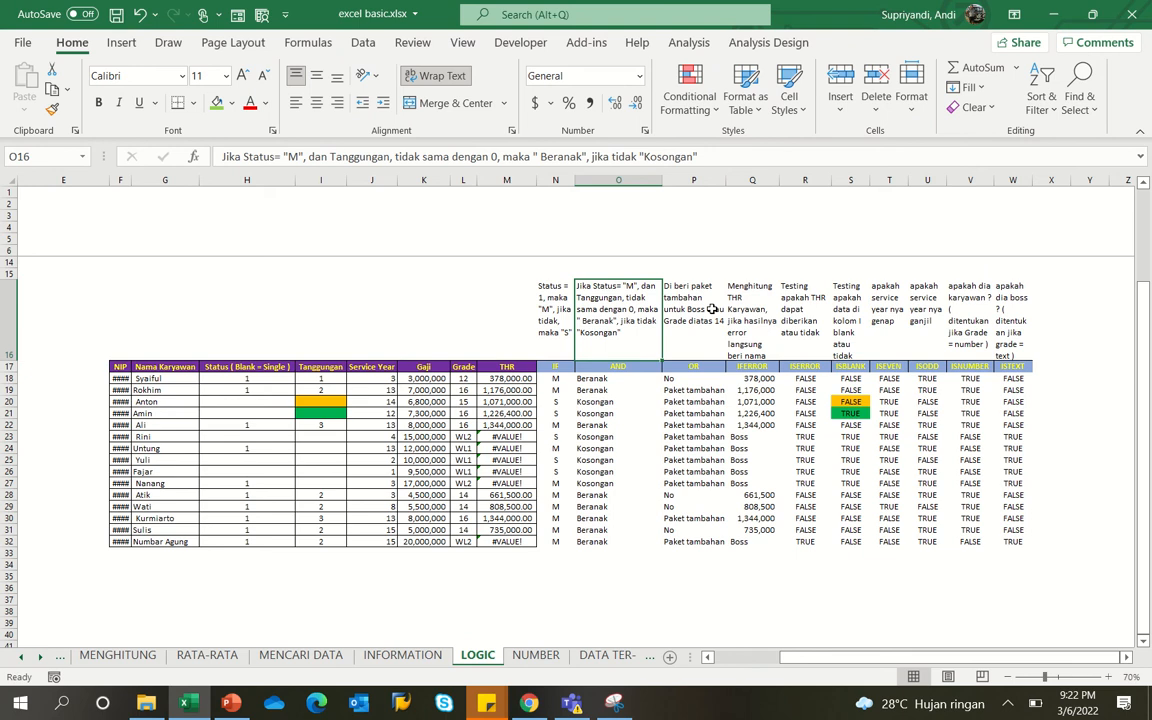
key("Up")
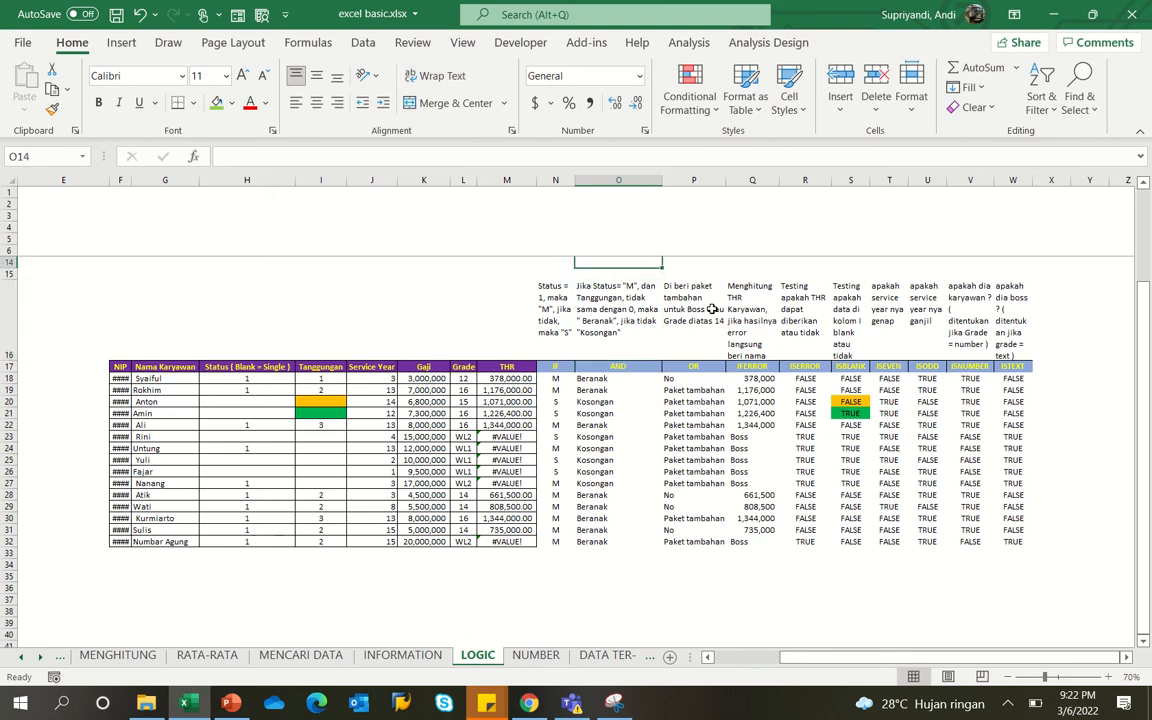
key("Down")
key("Down")
key("Down")
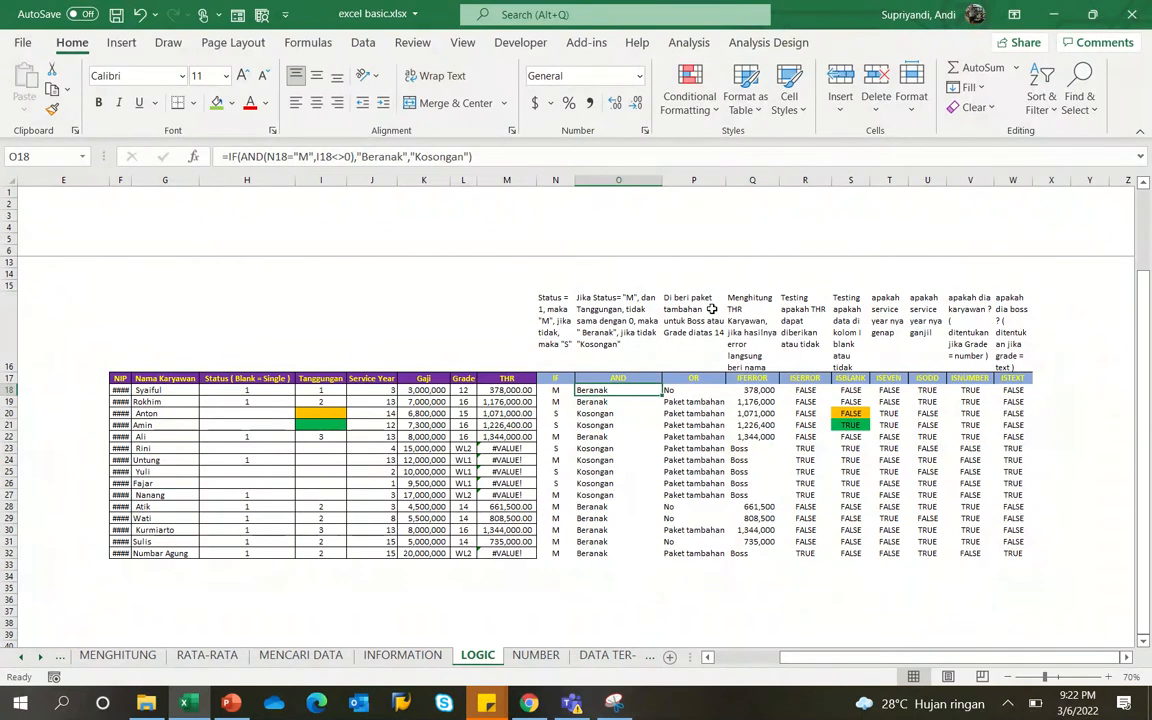
- Inspect the two AND conditions, N18="M" and I18<>0, inside the IF formula in O18
left_click(265, 157)
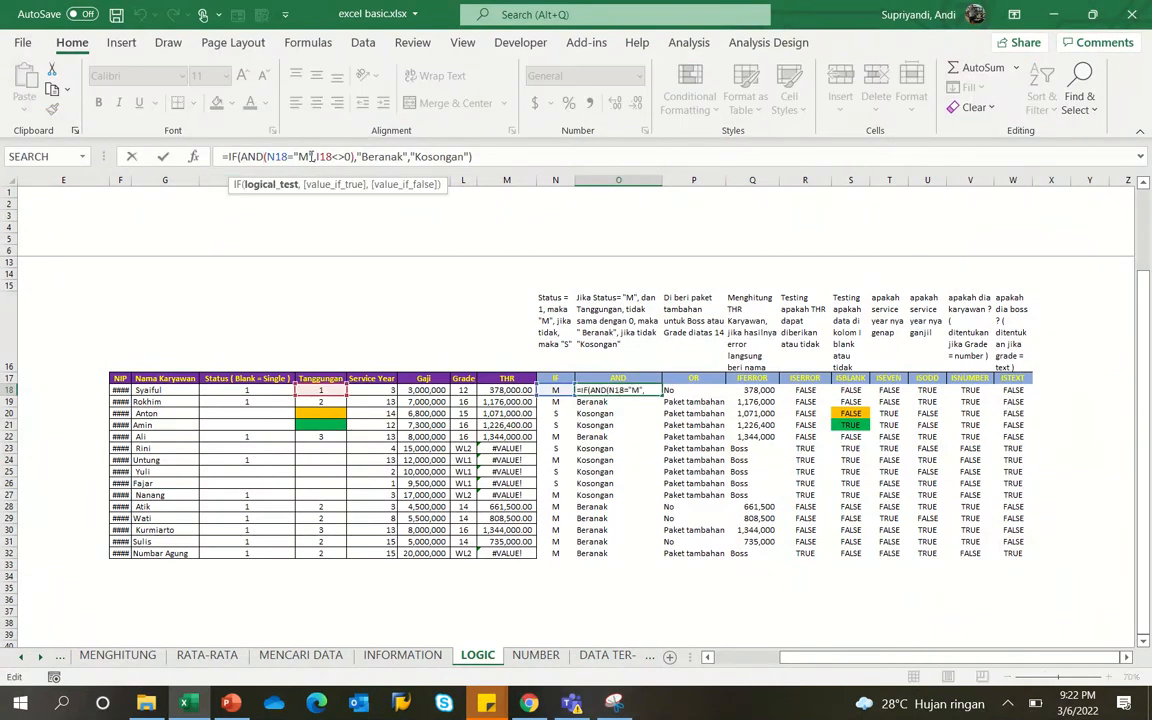
key("Right")
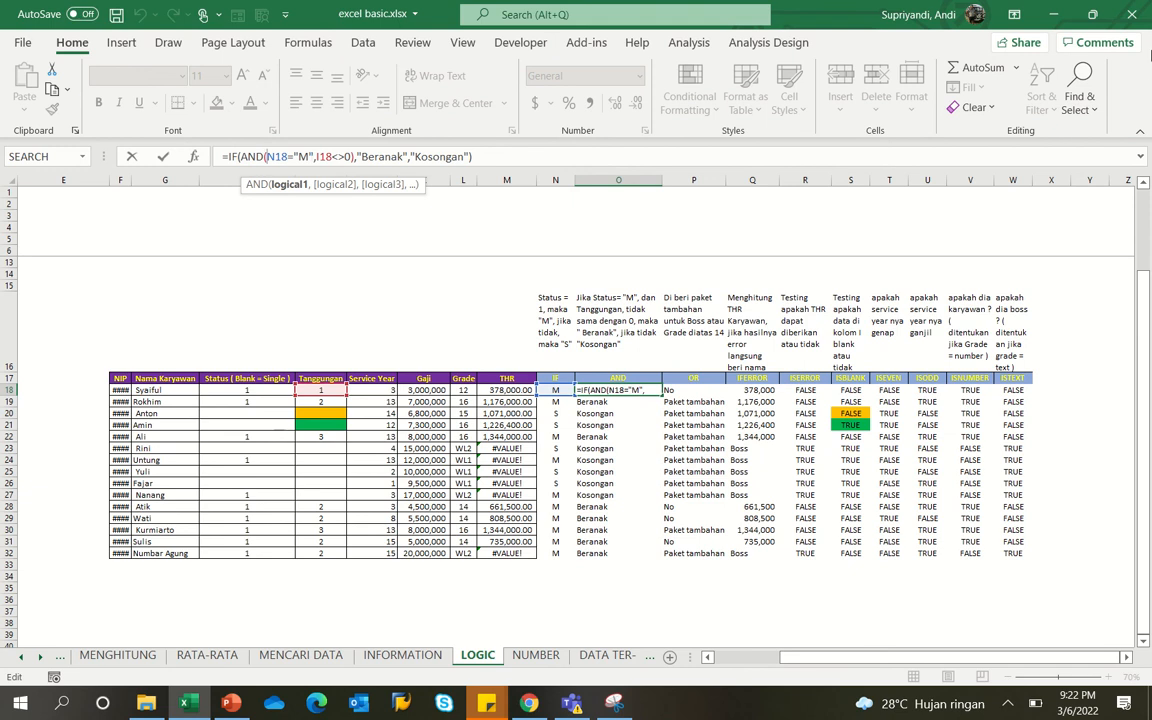
key("Right")
key("Right")
key("Right")
key("Right")
key("Right")
key("Right")
key("Right")
key("Right")
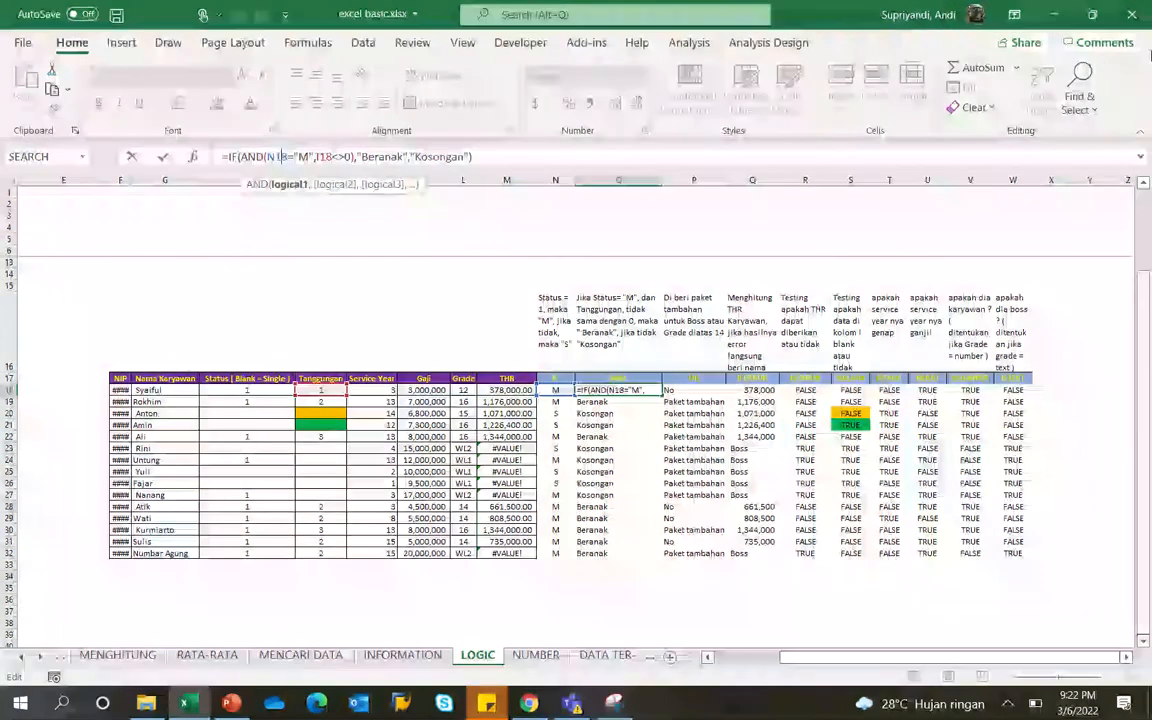
key("Right")
key("Right")
key("Right")
key("Right")
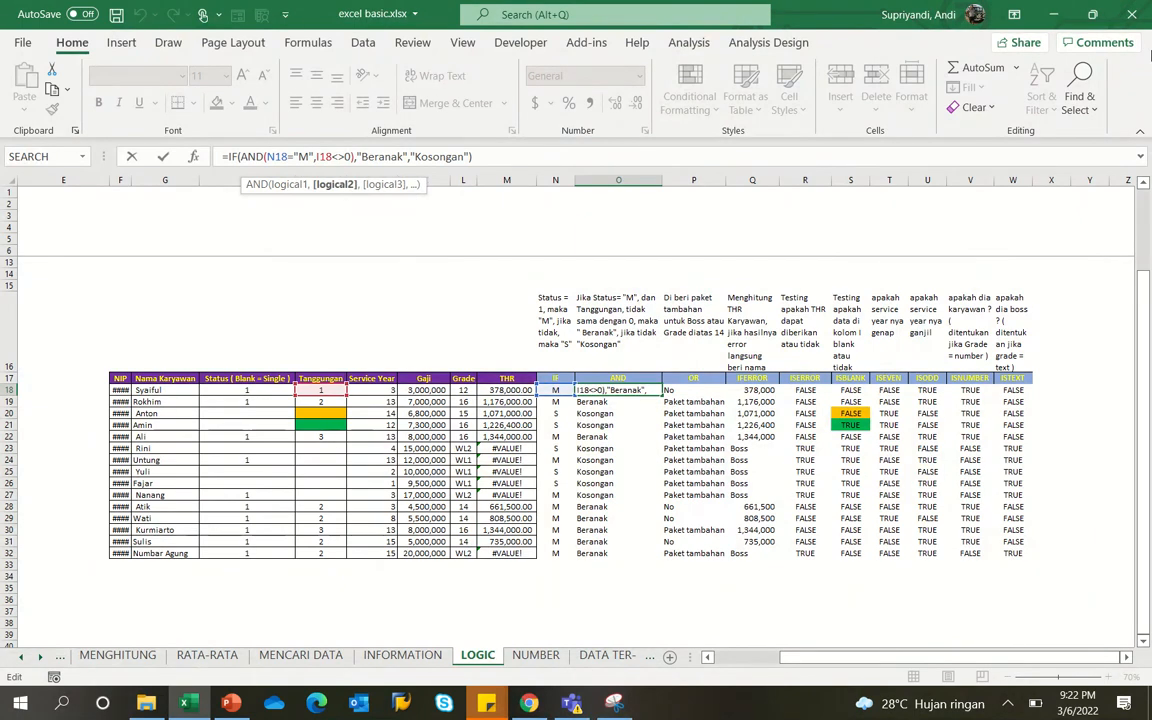
key("Right")
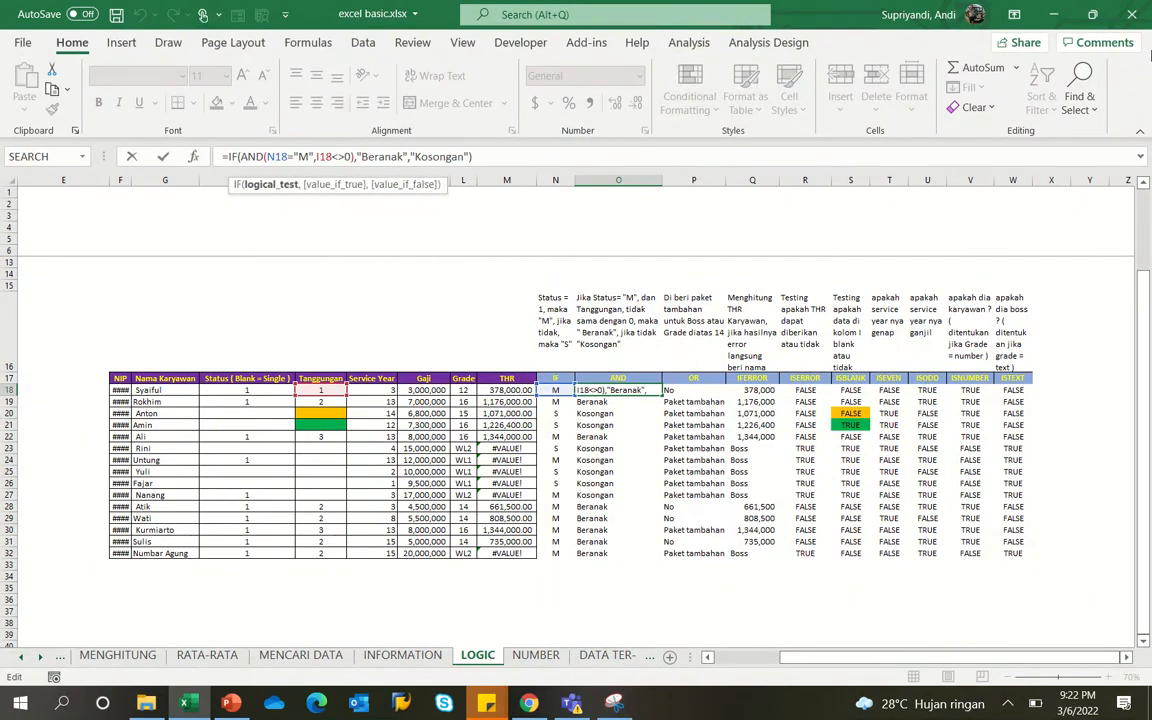
- Go back to the start of the AND function in O18 and trace each of its conditions again
key("Left")
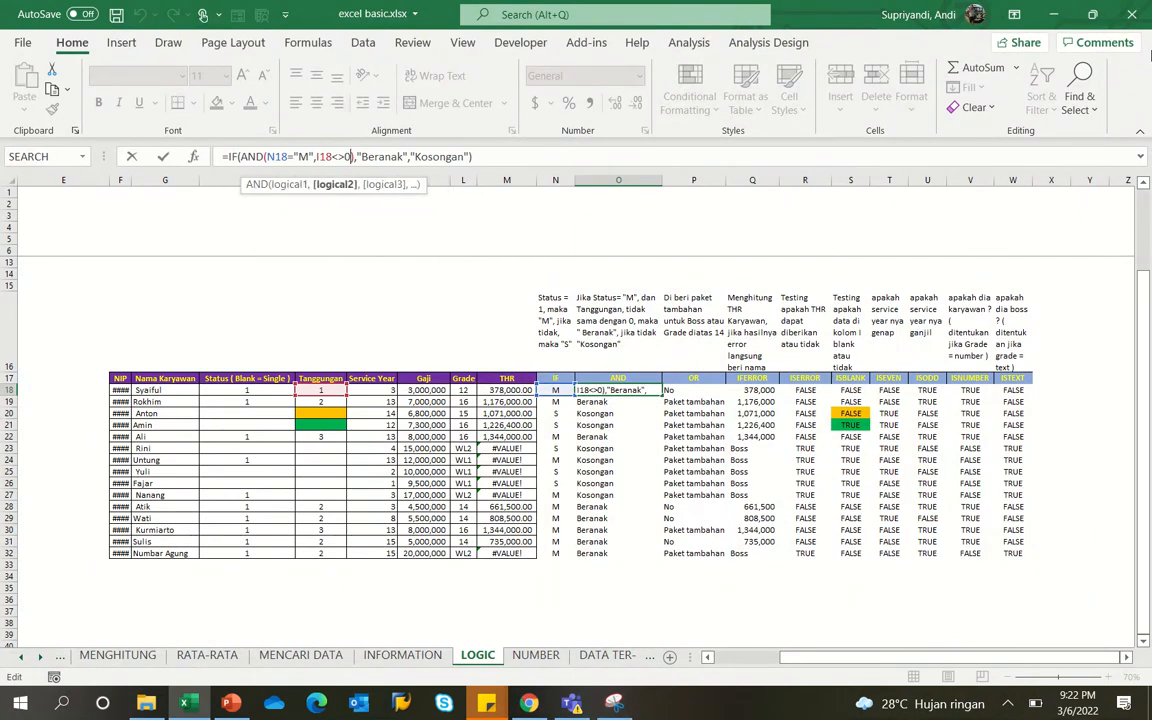
key("Left")
key("Left")
key("Left")
key("Left")
key("Left")
key("Left")
key("Left")
key("Left")
key("Left")
key("Left")
key("Left")
key("Left")
key("Left")
key("Left")
key("Left")
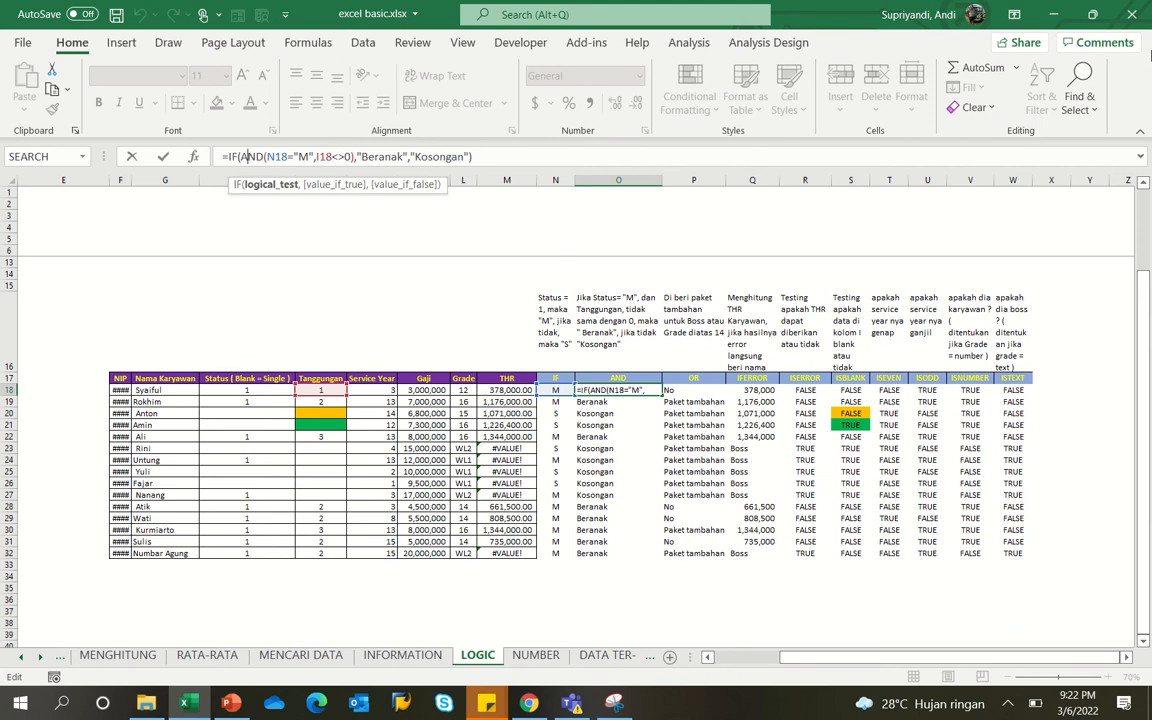
key("Right")
key("Right")
key("Right")
key("Right")
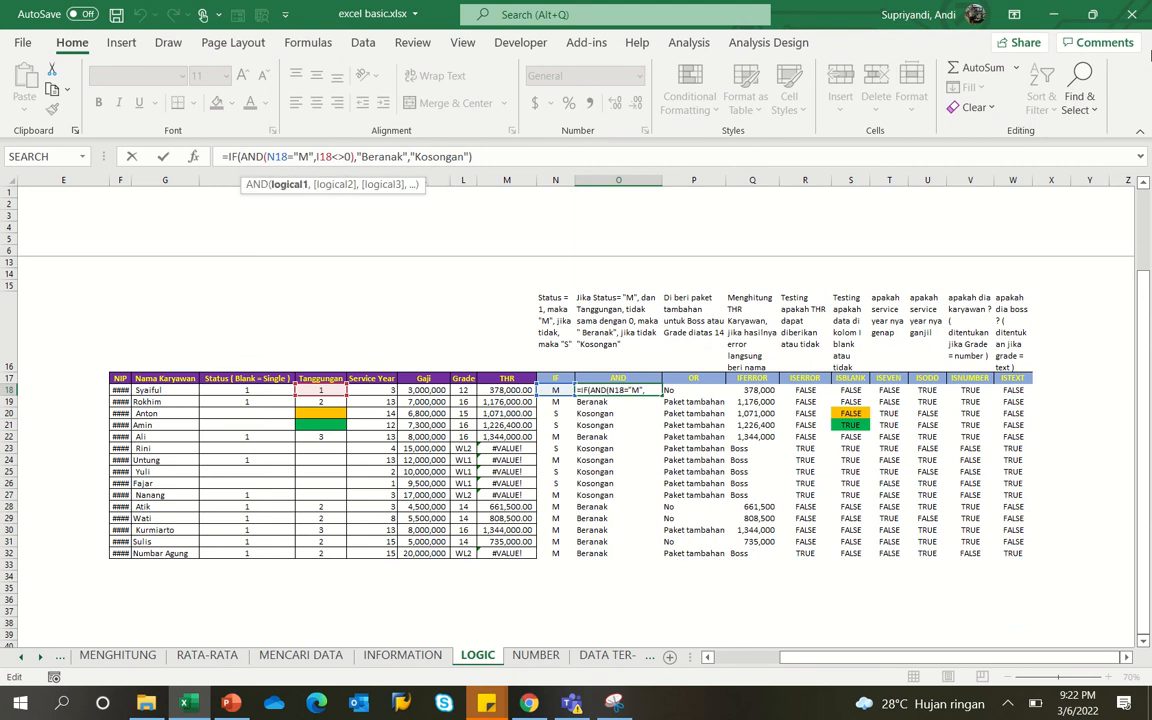
key("Right")
key("Right")
key("Right")
key("Right")
key("Right")
key("Right")
key("Right")
key("Right")
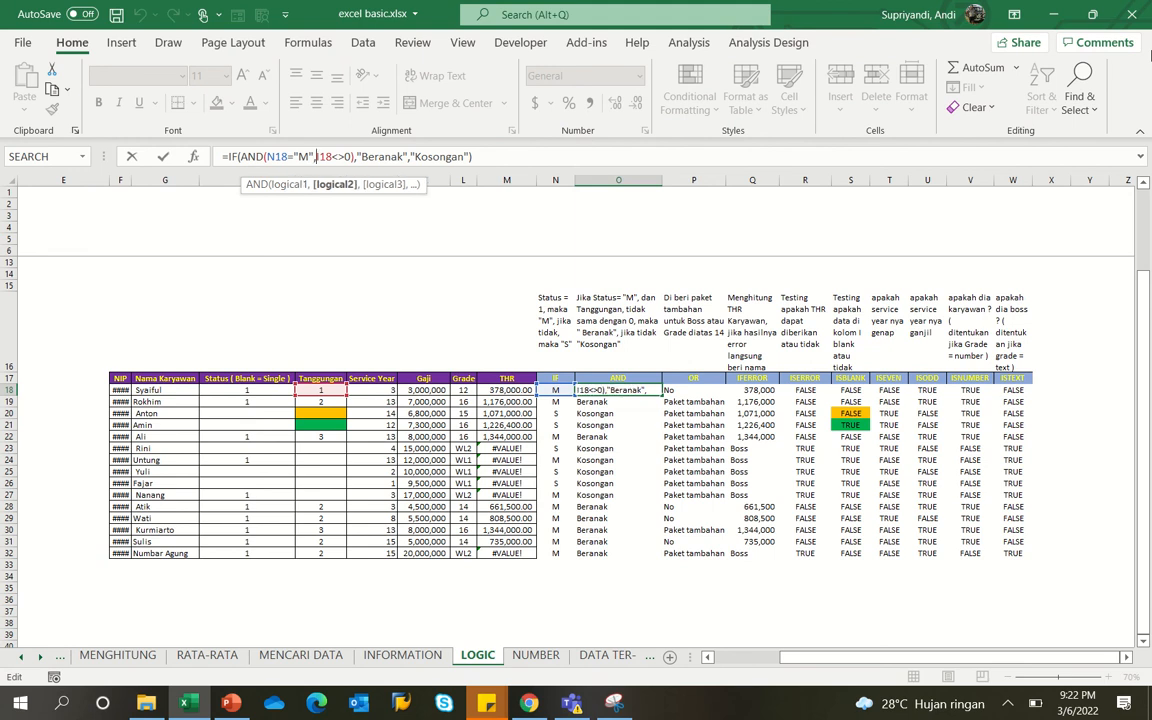
key("Right")
key("Right")
key("Right")
key("Right")
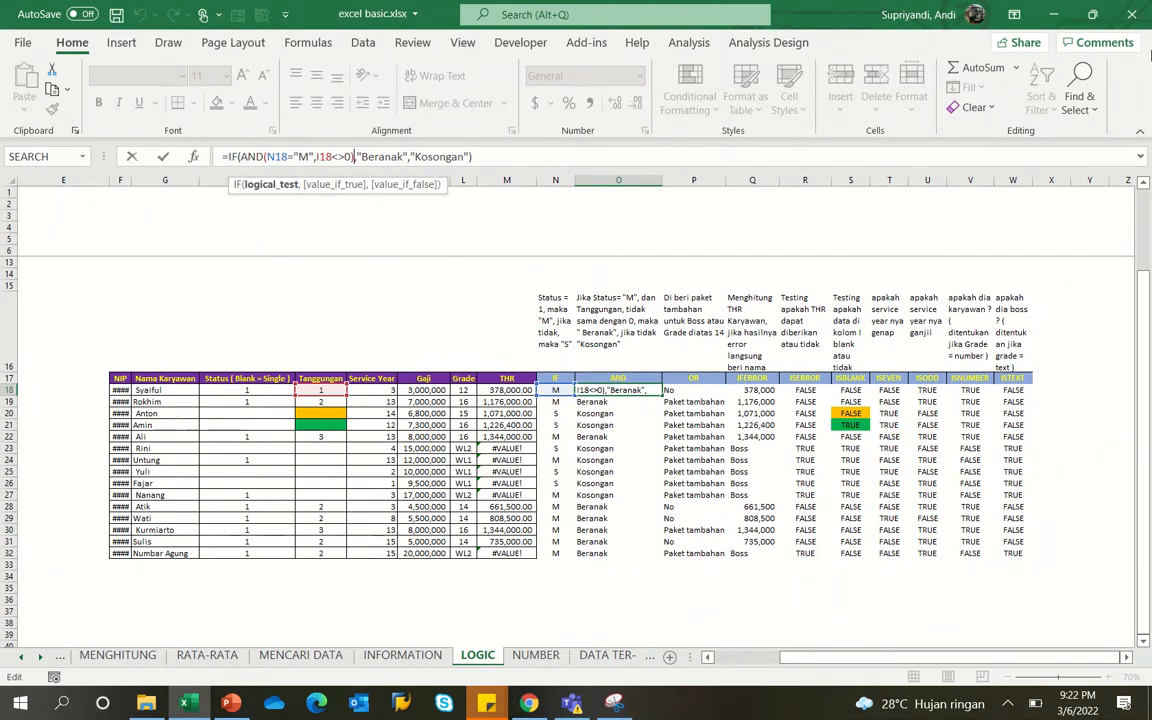
- Inspect the "Beranak" true value and the "Kosongan" false value of the IF formula in O18
key("Right")
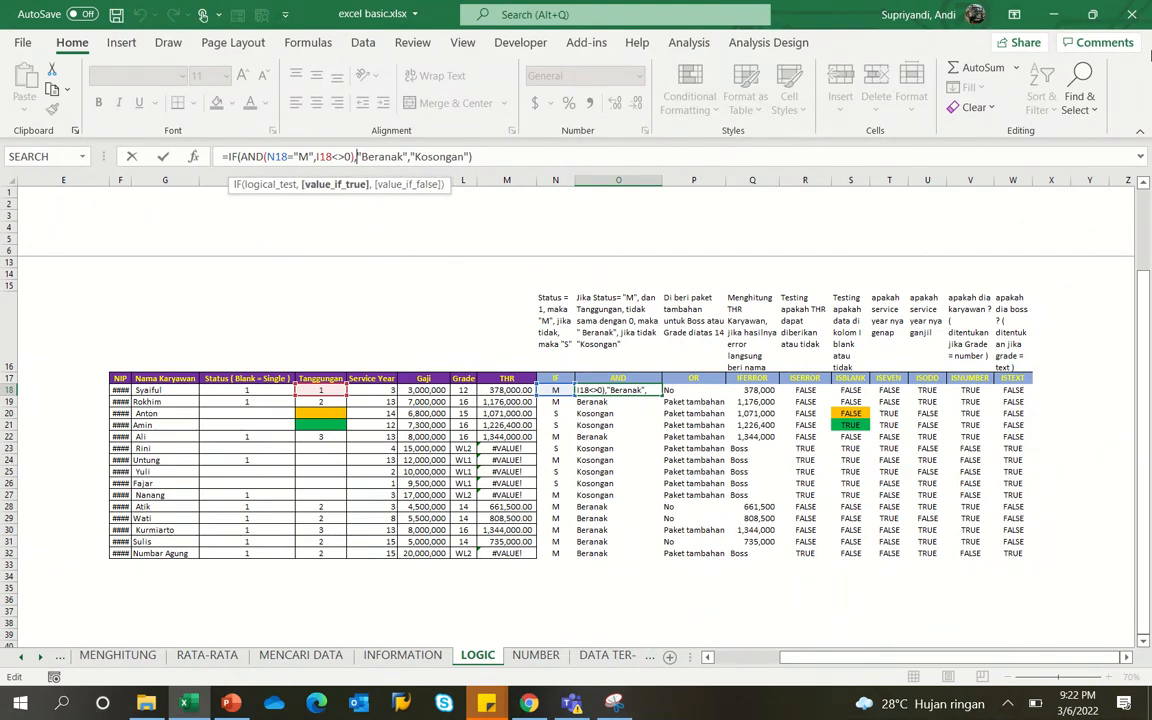
key("Right")
key("Right")
key("Right")
key("Right")
key("Right")
key("Right")
key("Right")
key("Right")
key("Right")
key("Right")
key("Right")
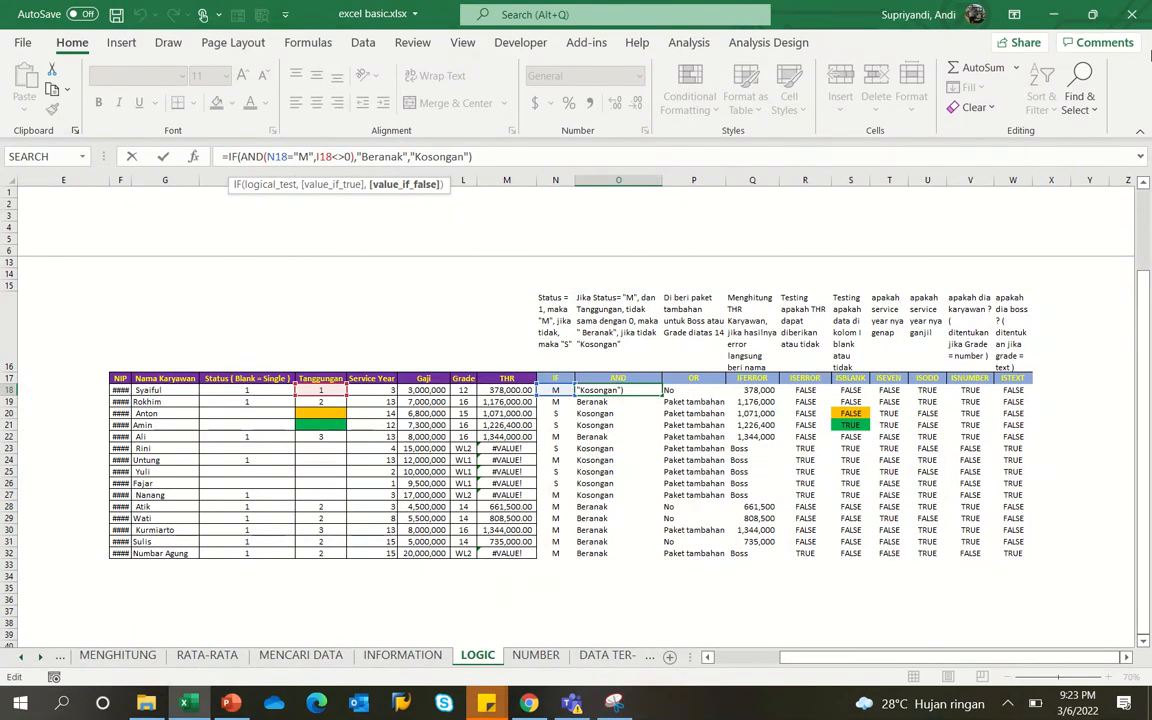
- Recheck the AND conditions in O18 against its results, then leave the formula unchanged and go to P18
key("Left")
key("Left")
key("Left")
key("Left")
key("Left")
key("Left")
key("Left")
key("Left")
key("Left")
key("Left")
key("Left")
key("Left")
key("Left")
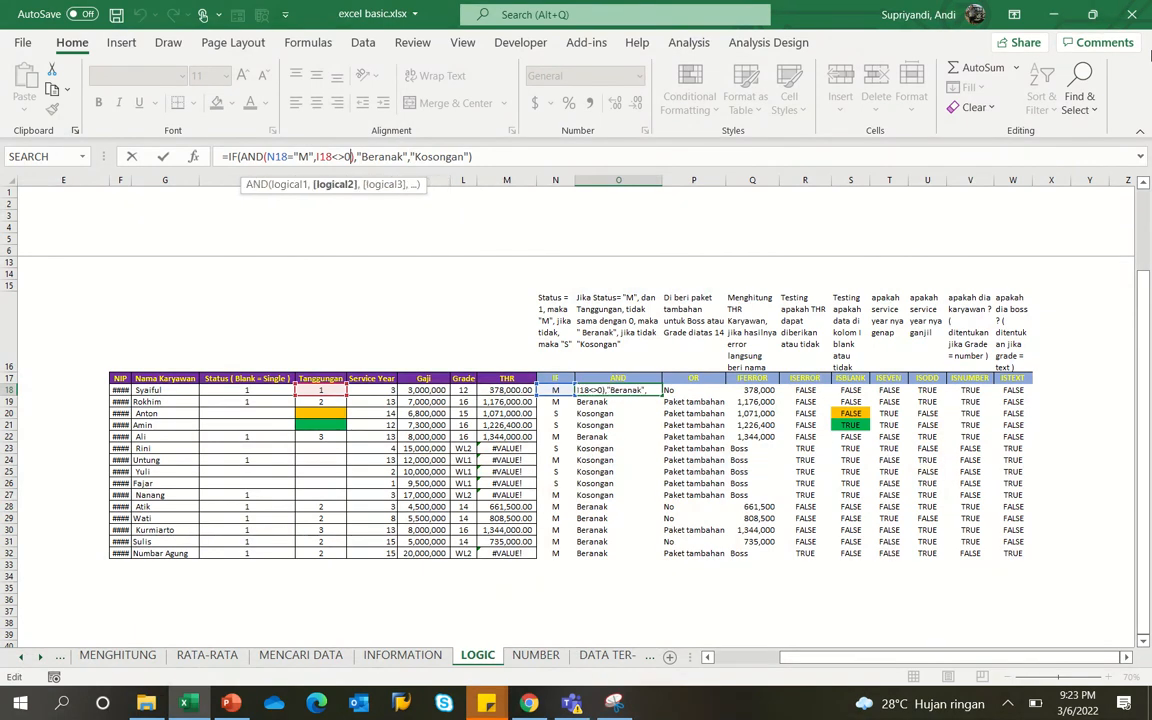
key("Left")
key("Left")
key("Left")
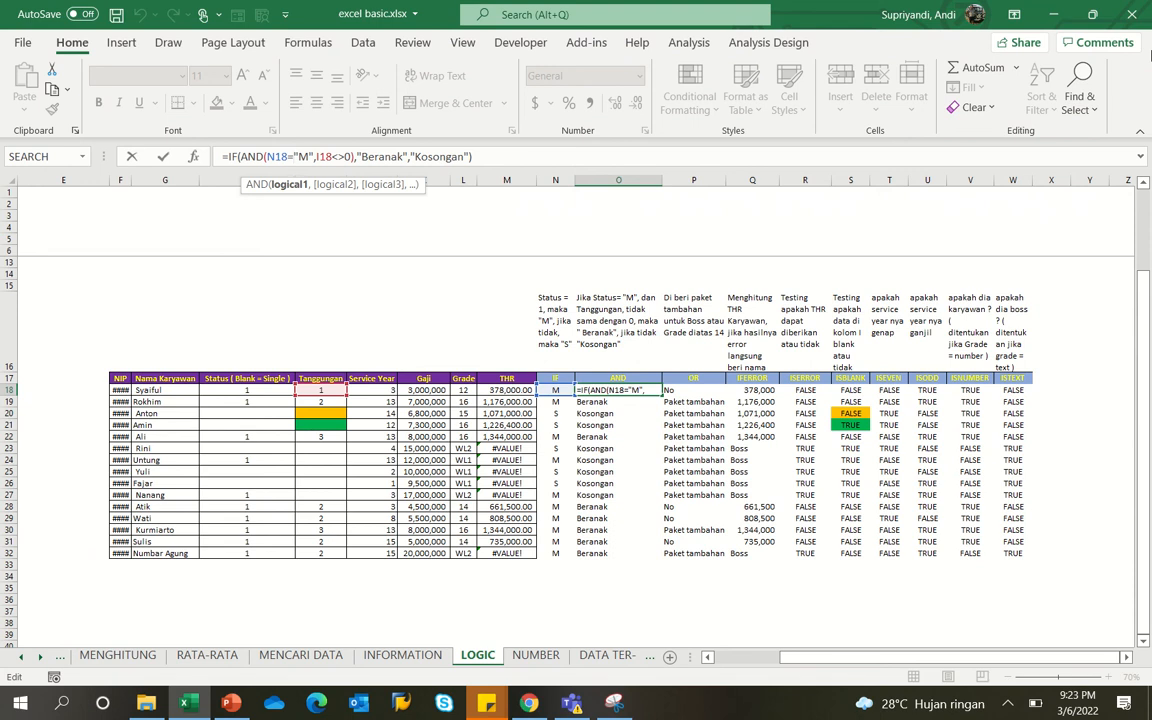
key("Tab")
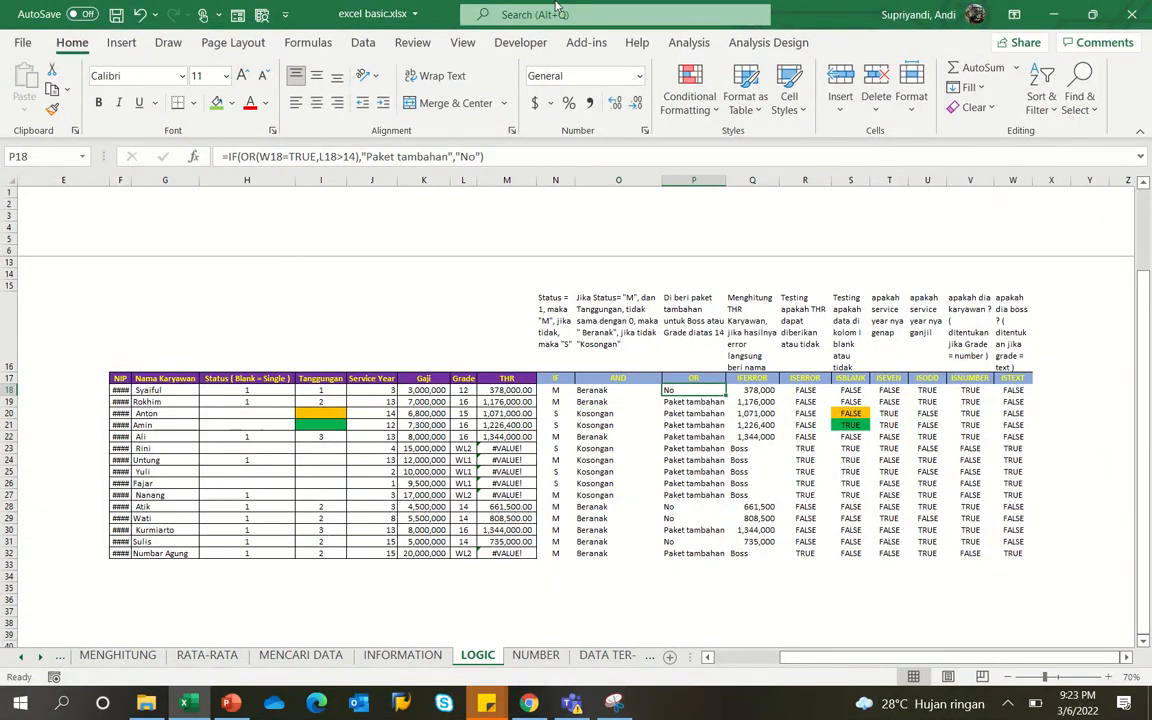
- Inspect the two OR conditions, W18=TRUE and L18>14, inside the IF formula in P18
left_click(344, 155)
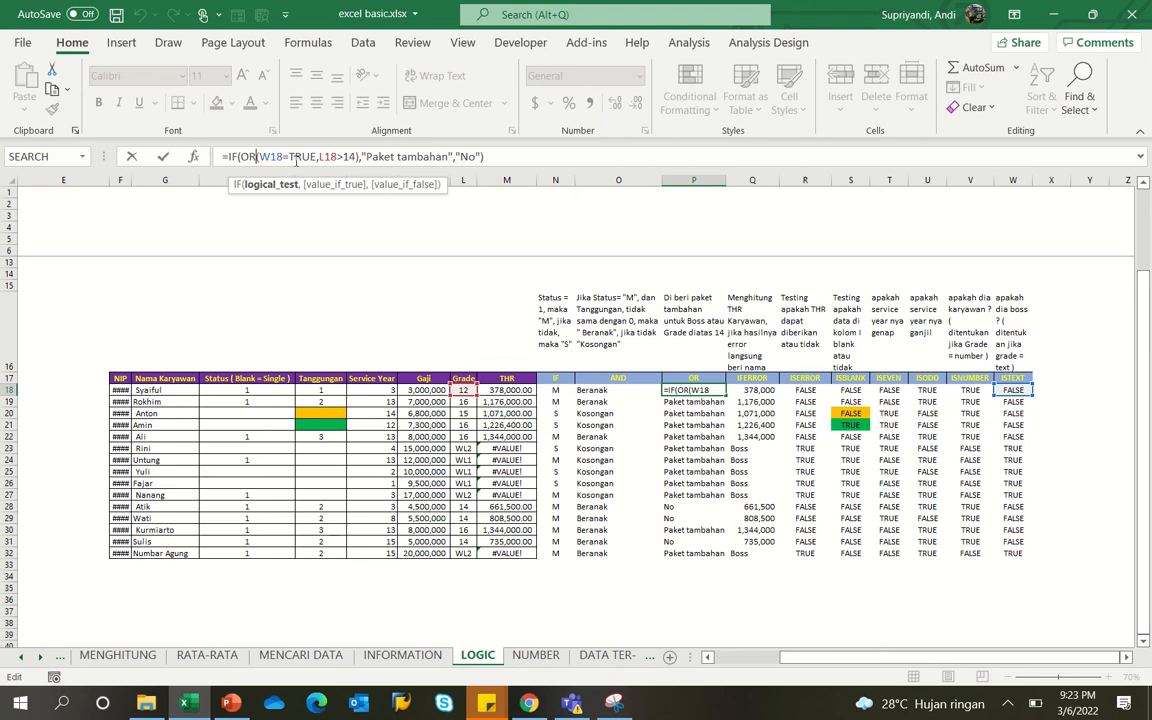
left_click(301, 156)
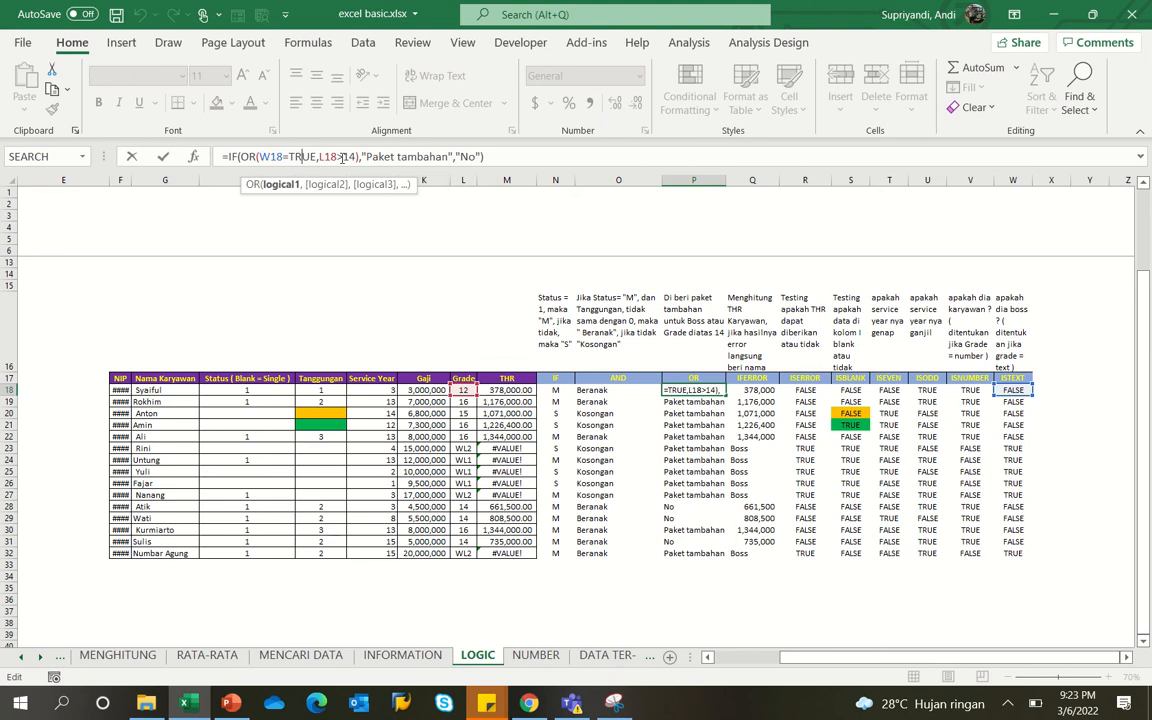
left_click(344, 157)
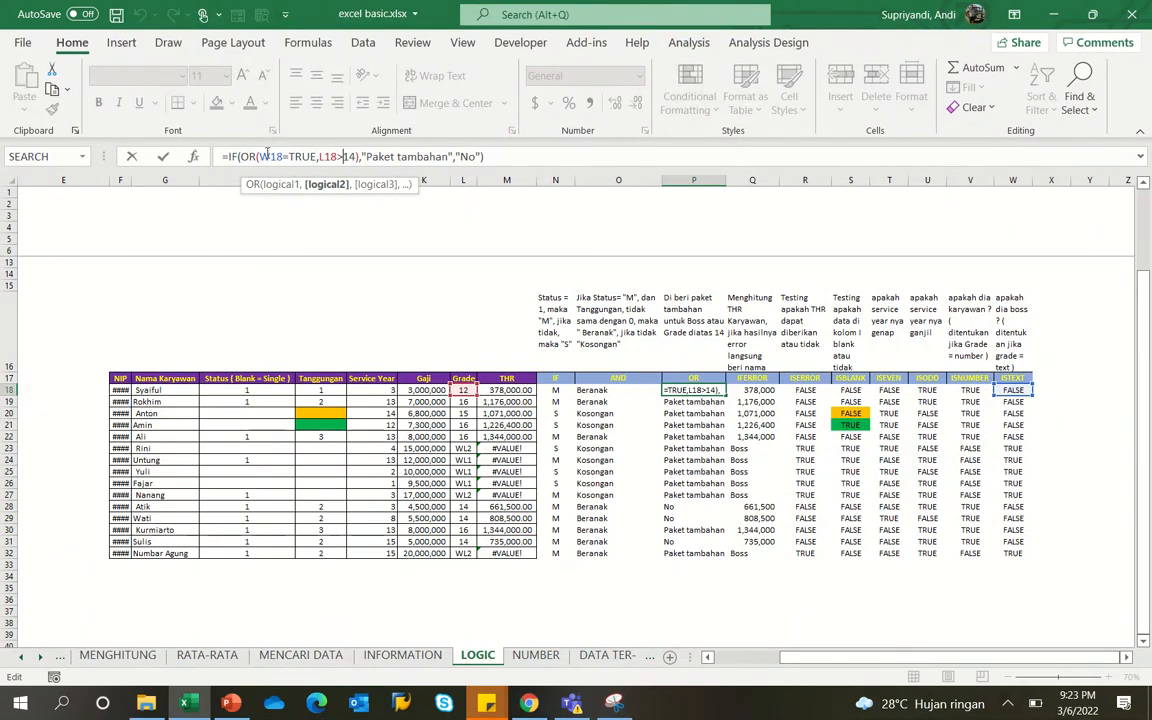
left_click(289, 156)
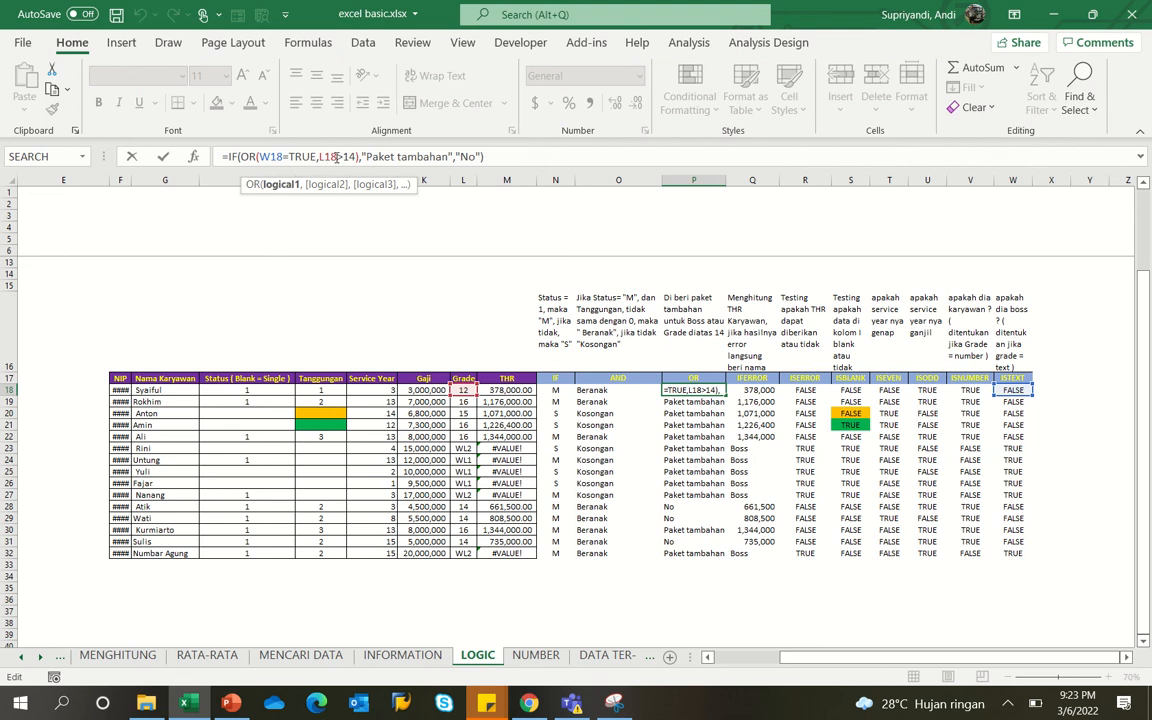
left_click(337, 157)
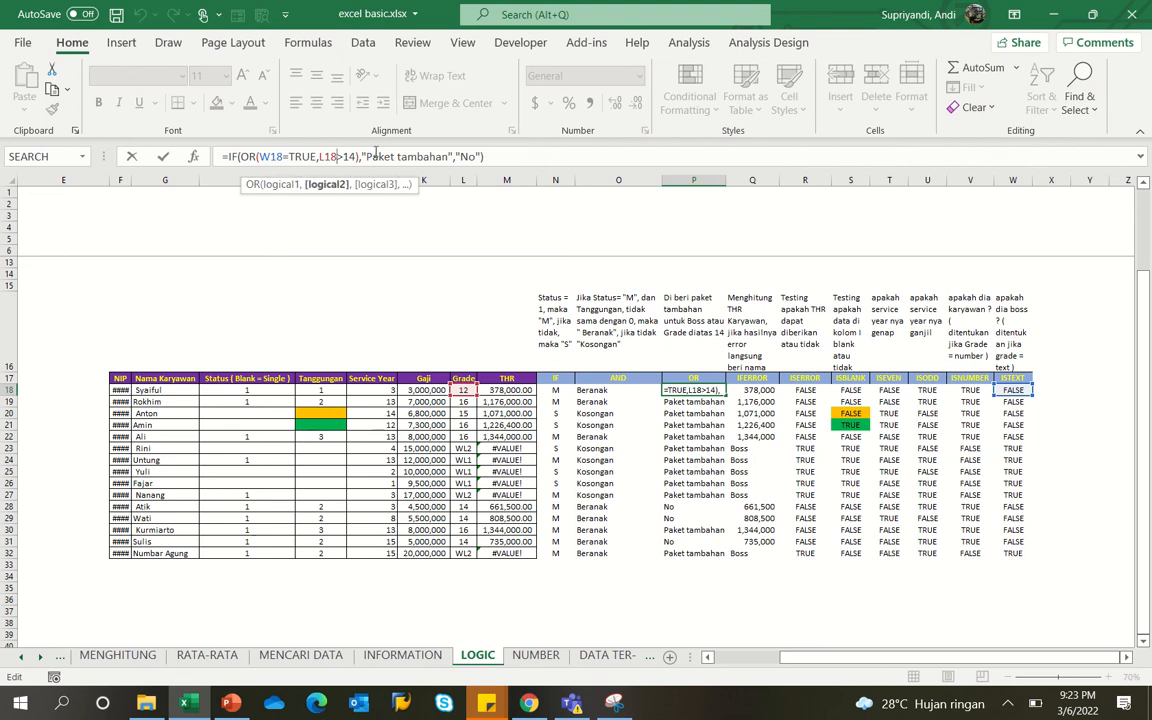
- Inspect the "Paket tambahan" true value in P18, leave the formula unchanged and check the rule description in P16
left_click(406, 156)
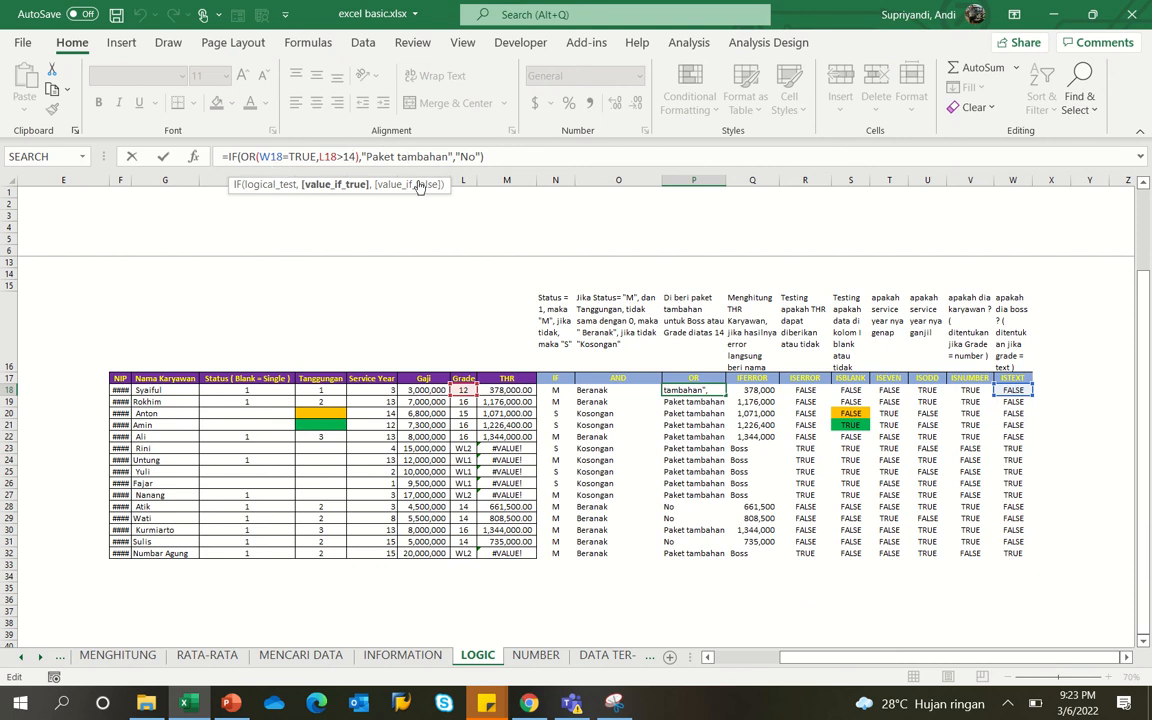
key("Return")
key("Up")
key("Up")
key("Up")
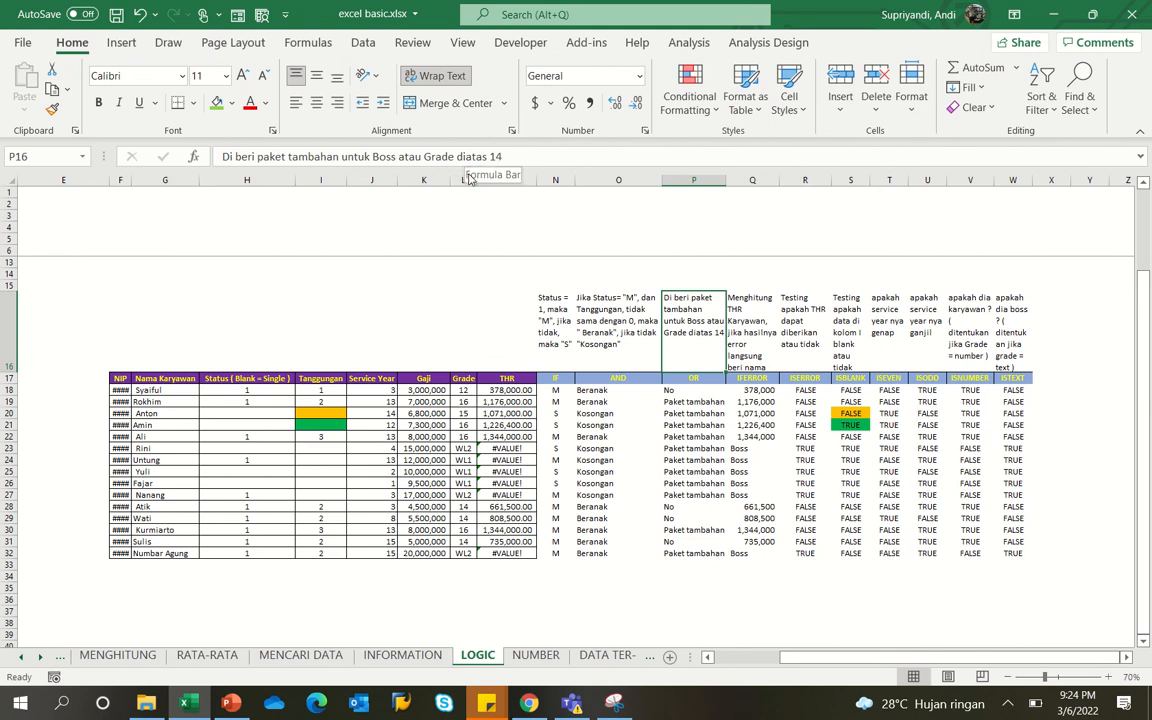
- Compare the grade in L19 and the IFERROR result in Q24 with the OR formula in P24, leaving the formula unchanged
left_click(467, 401)
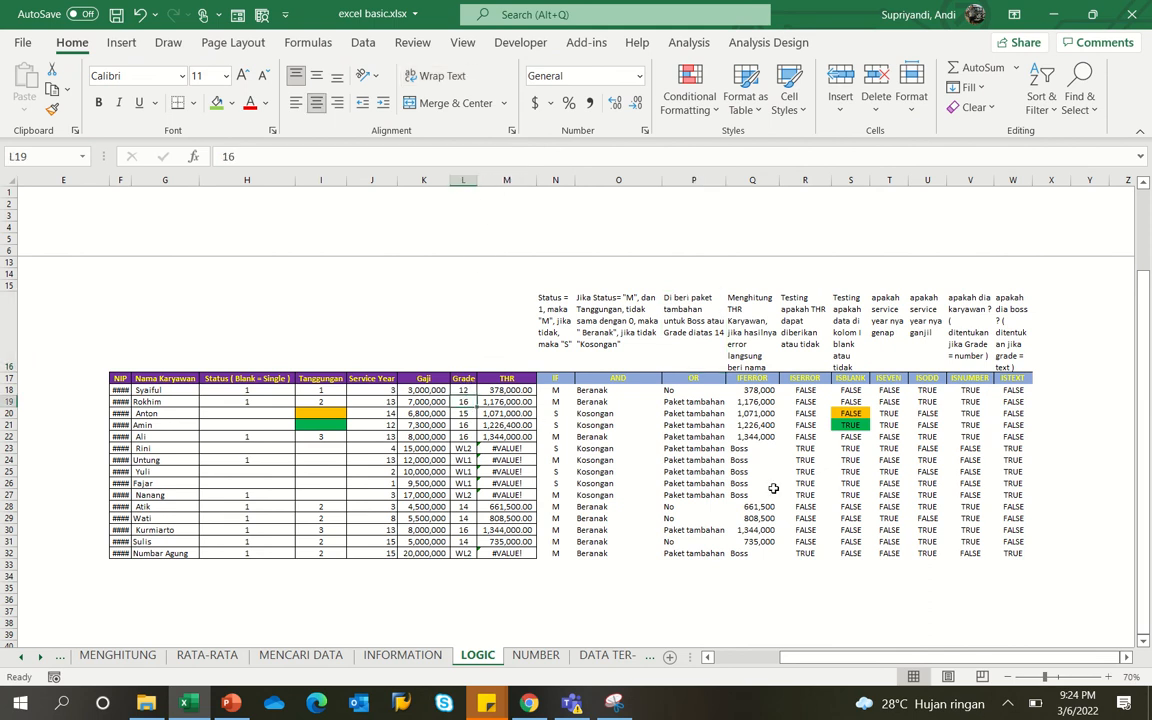
left_click(750, 460)
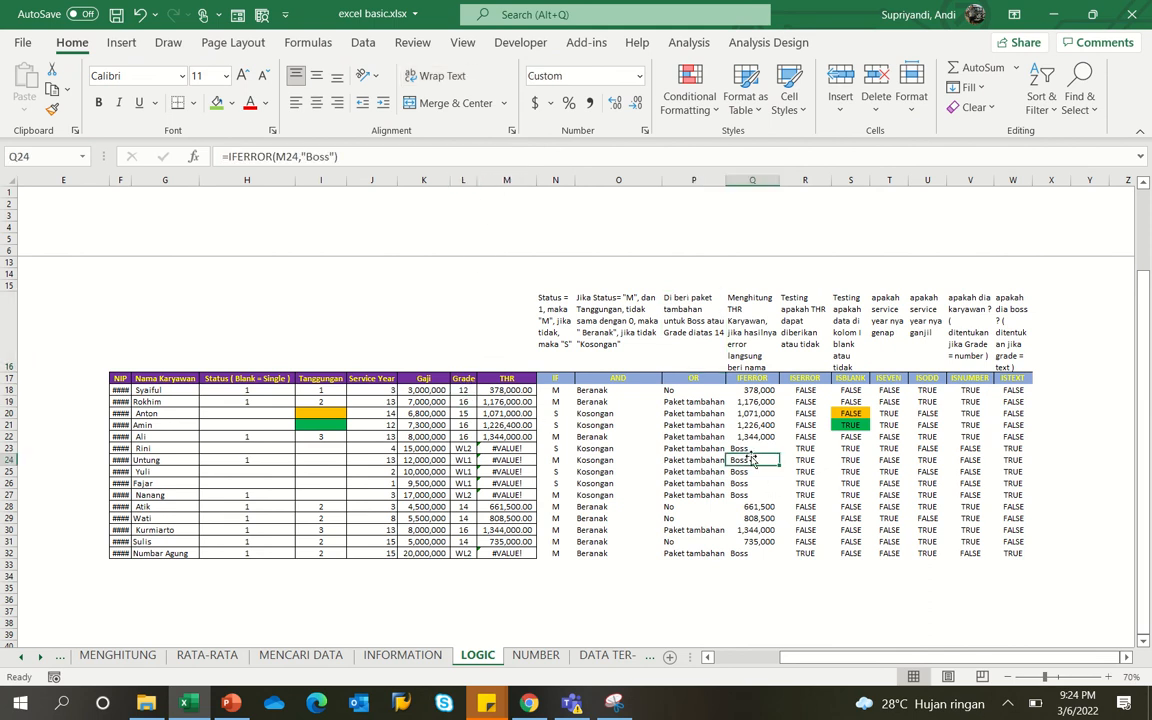
left_click(699, 462)
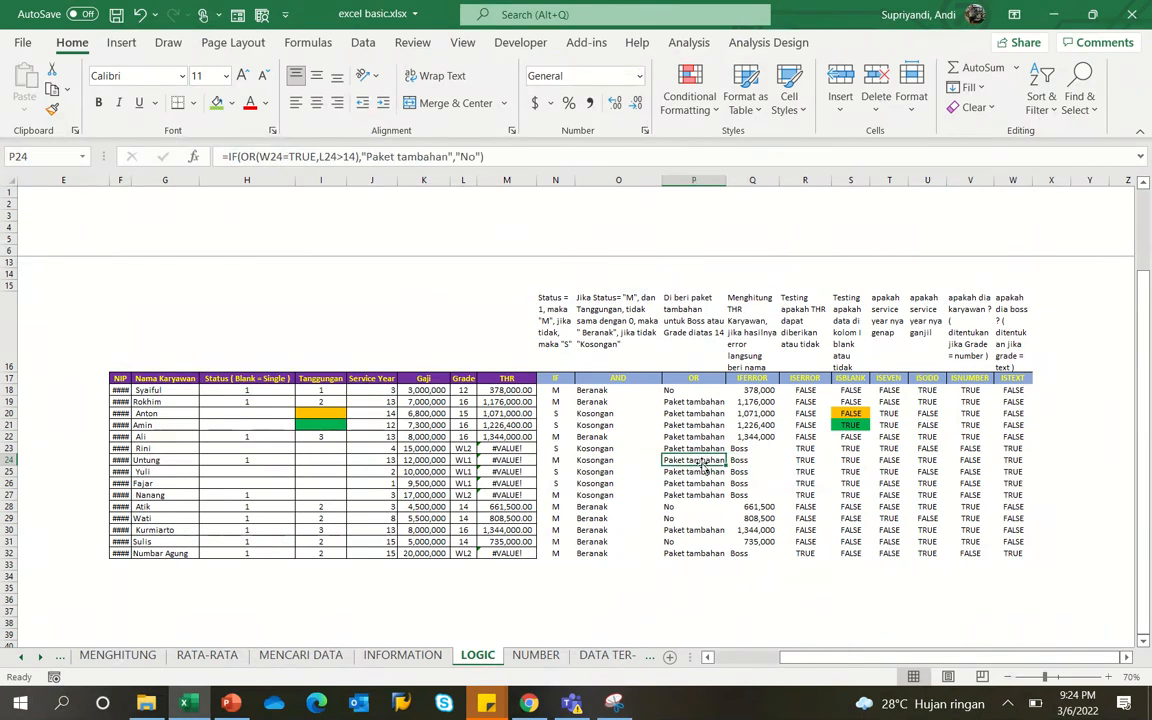
left_click(265, 158)
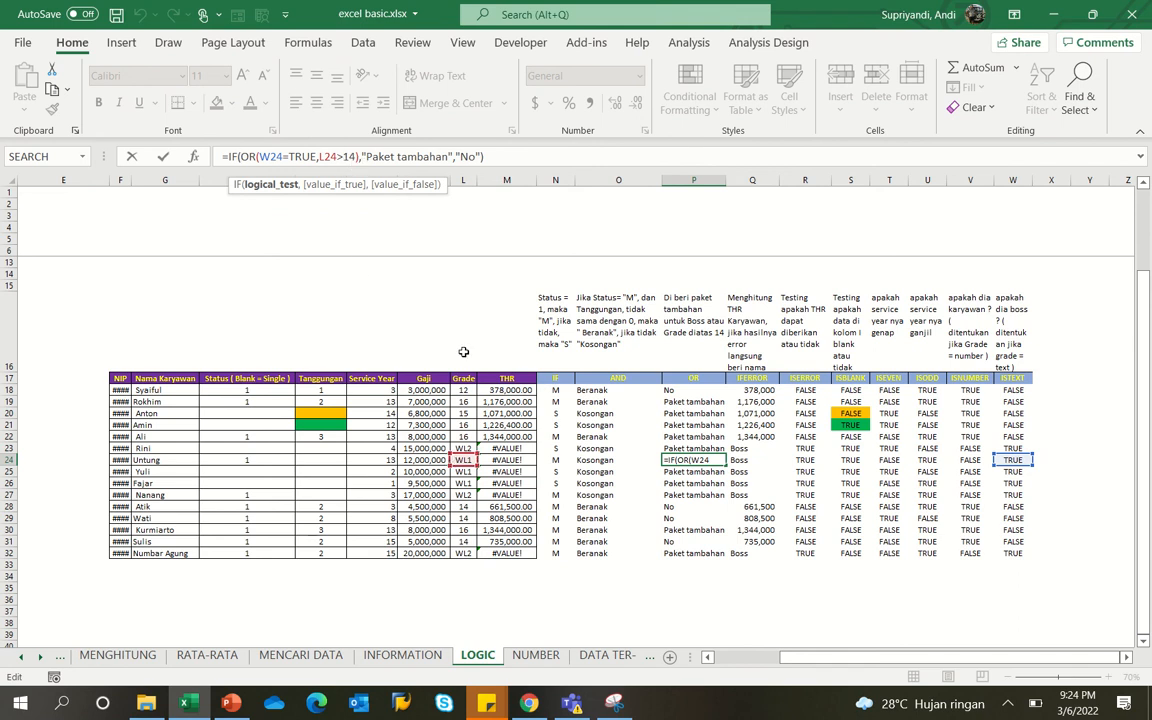
left_click(402, 160)
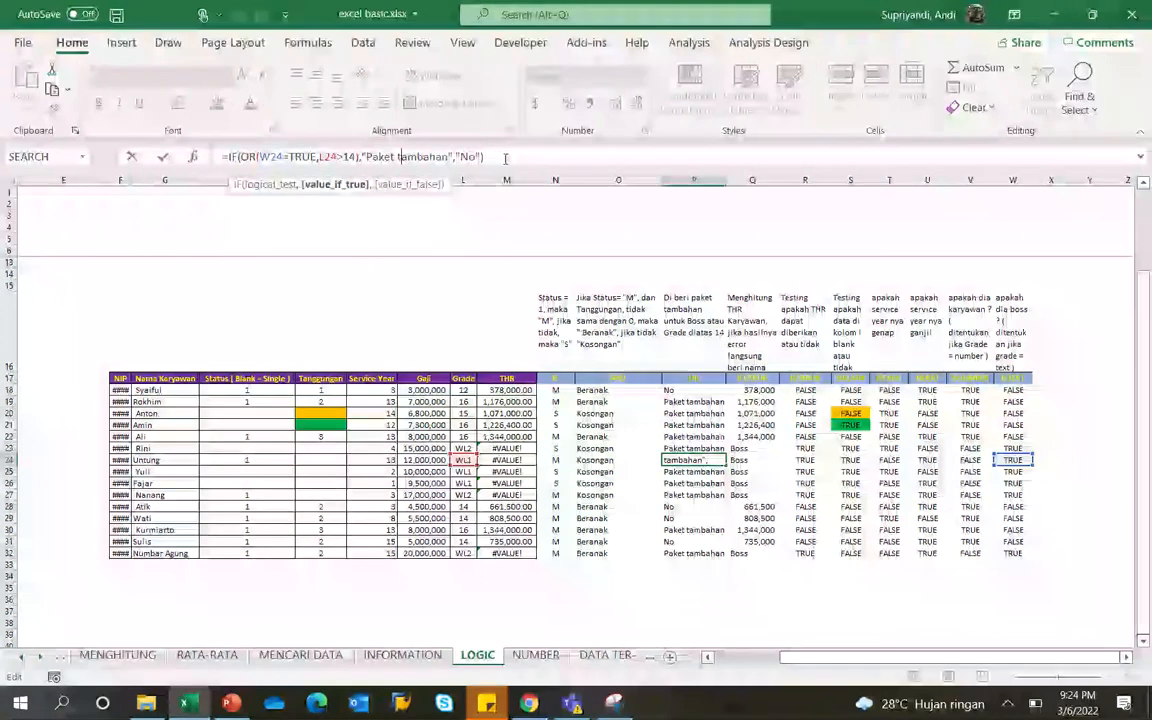
key("Return")
key("Up")
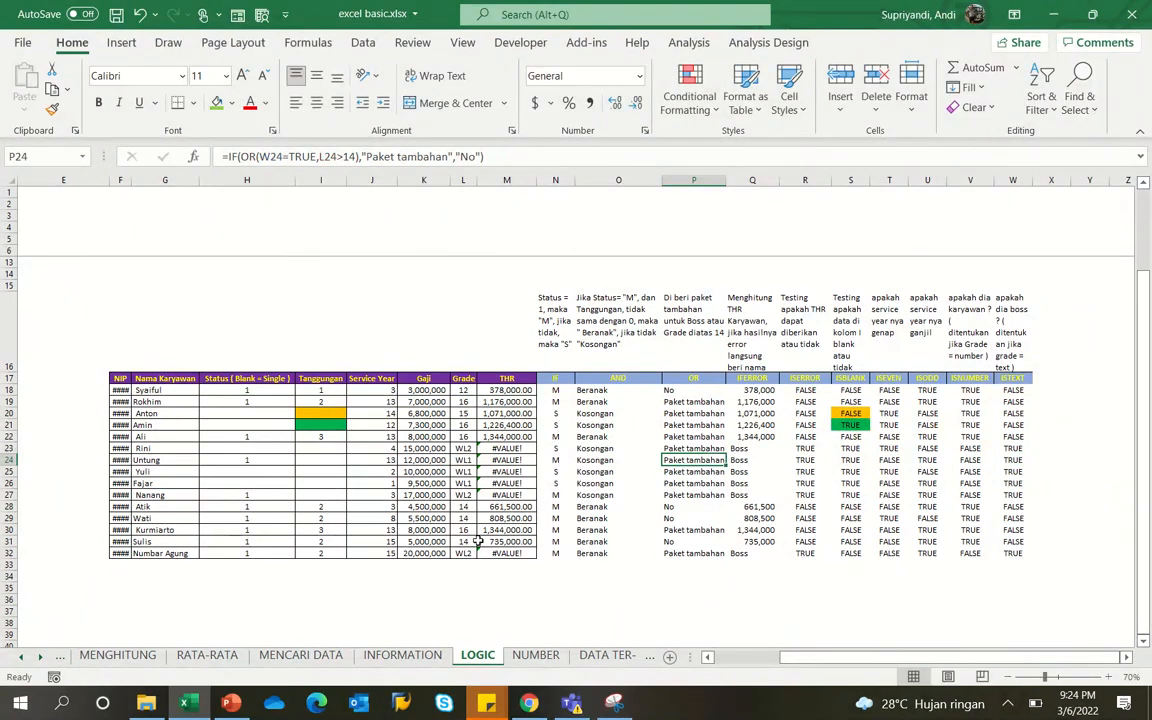
- Open the NUMBER sheet and review its ROUND, ROUNDUP, ROUNDDOWN and ABS function descriptions
left_click(540, 656)
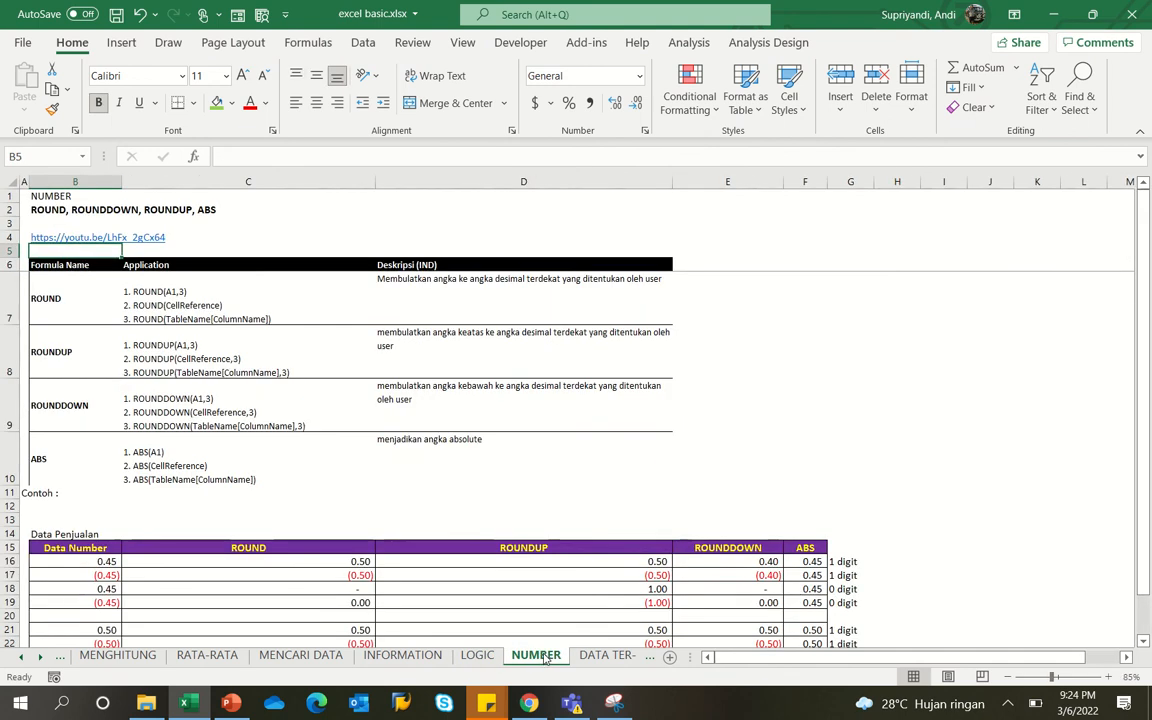
scroll(539, 618, "down", 1)
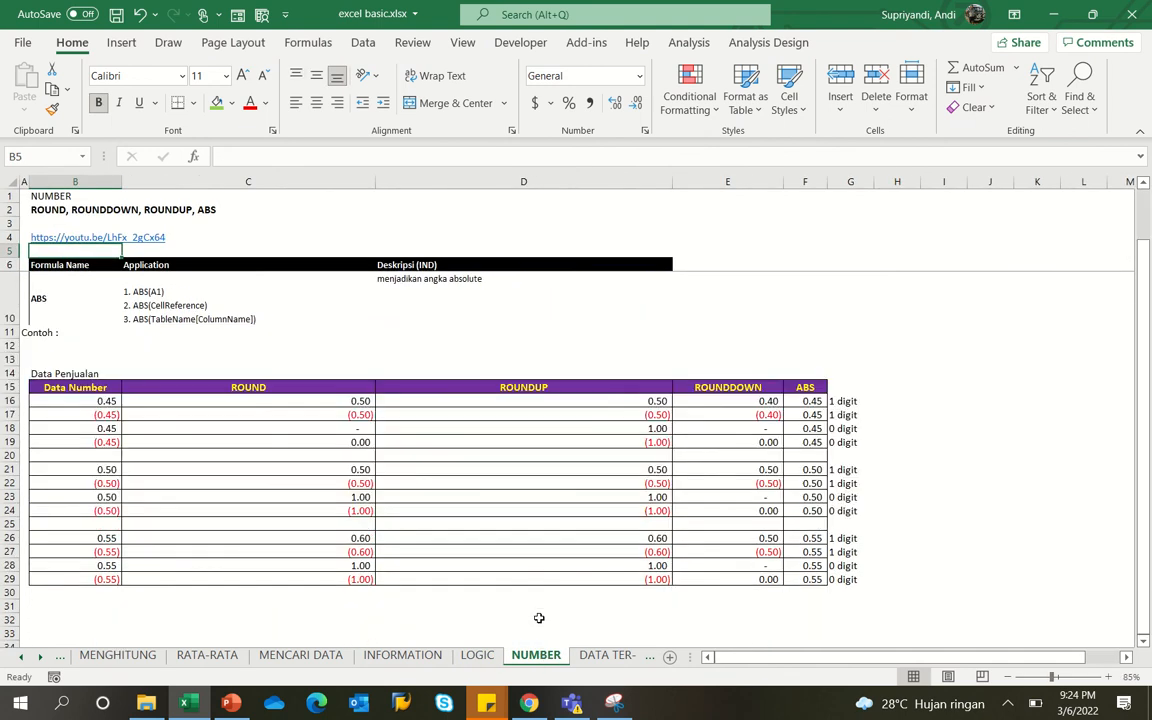
scroll(539, 618, "up", 1)
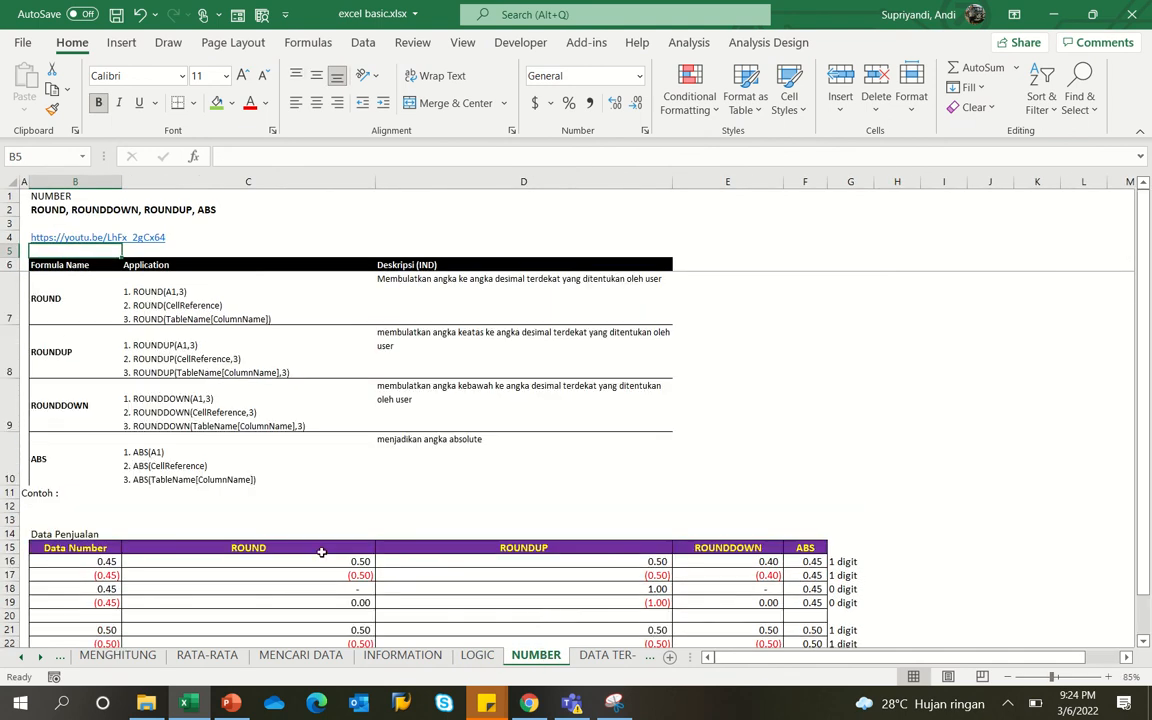
left_click(75, 306)
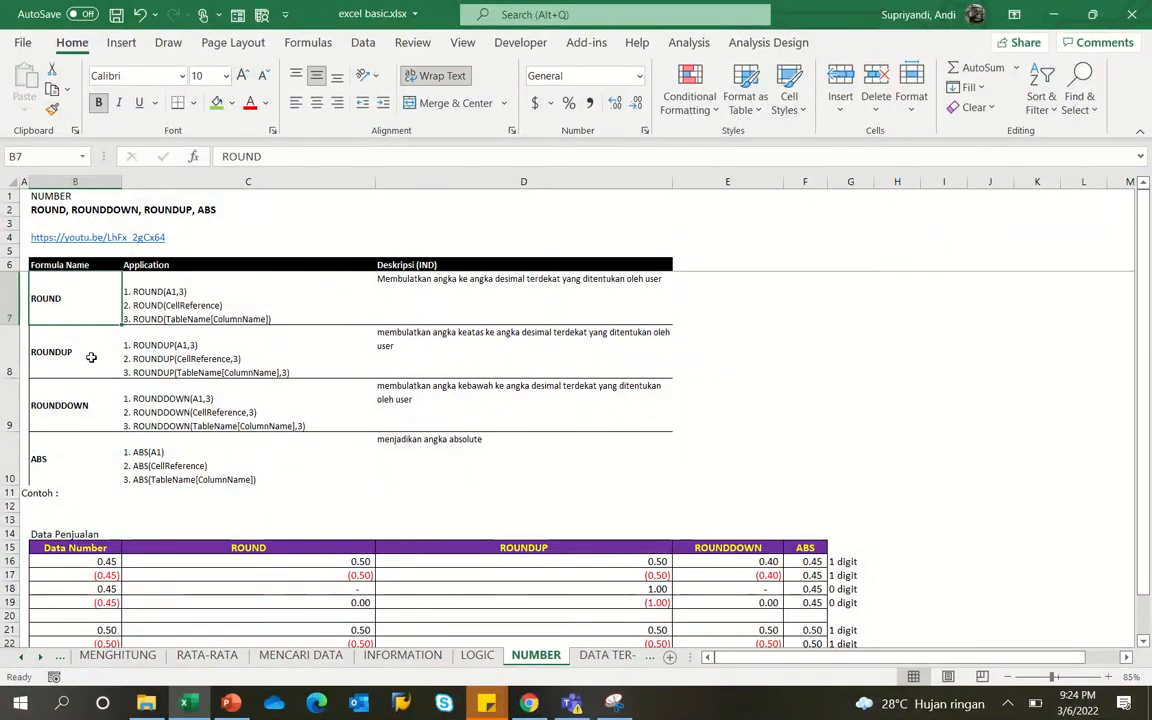
left_click(90, 358)
left_click(90, 404)
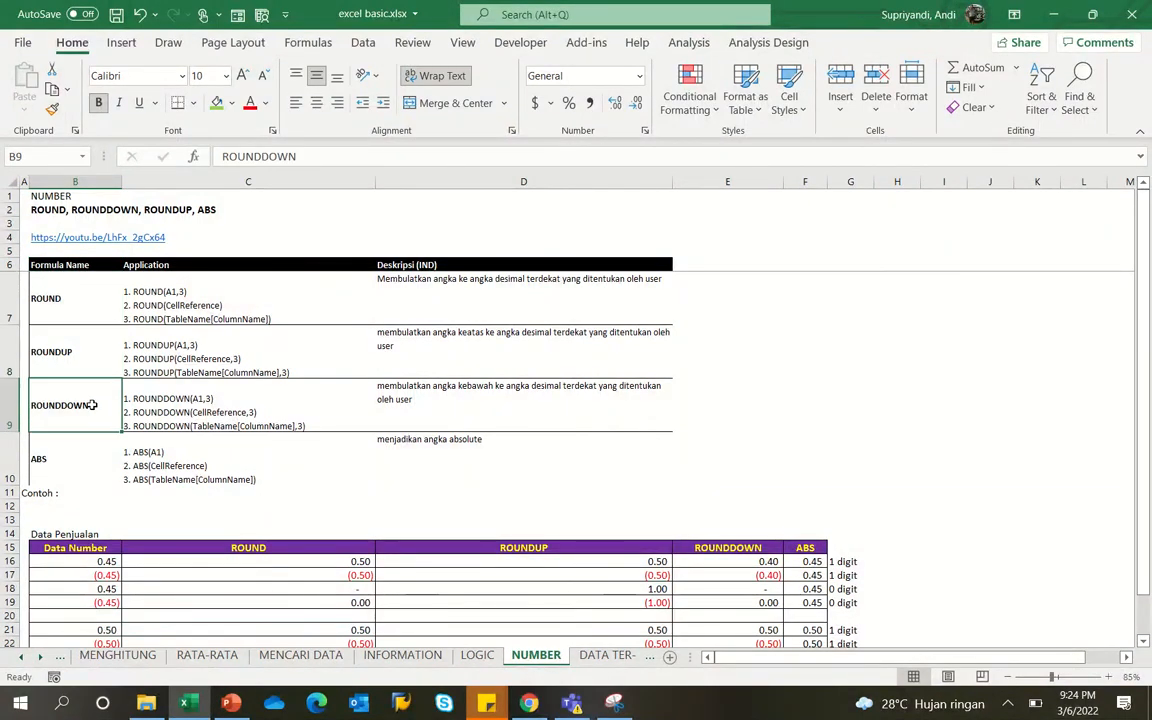
left_click(74, 472)
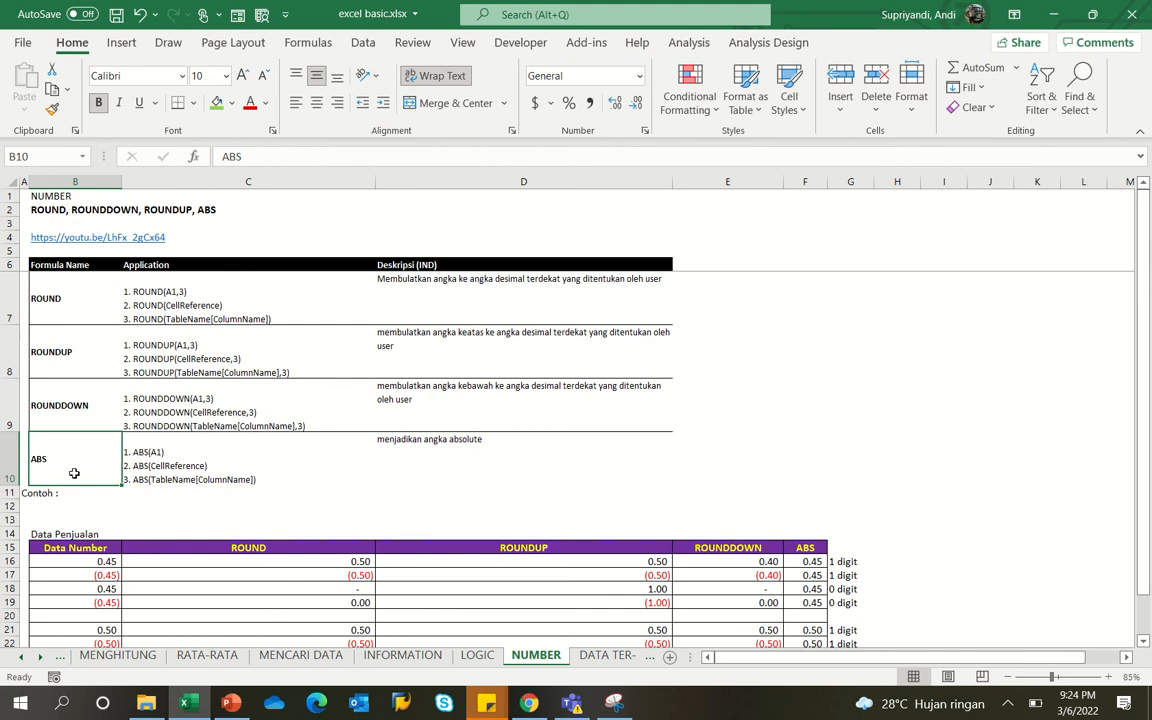
- Inspect the source number in B17 and the one-digit ROUND formula in C16, leaving the formula unchanged
left_click(100, 575)
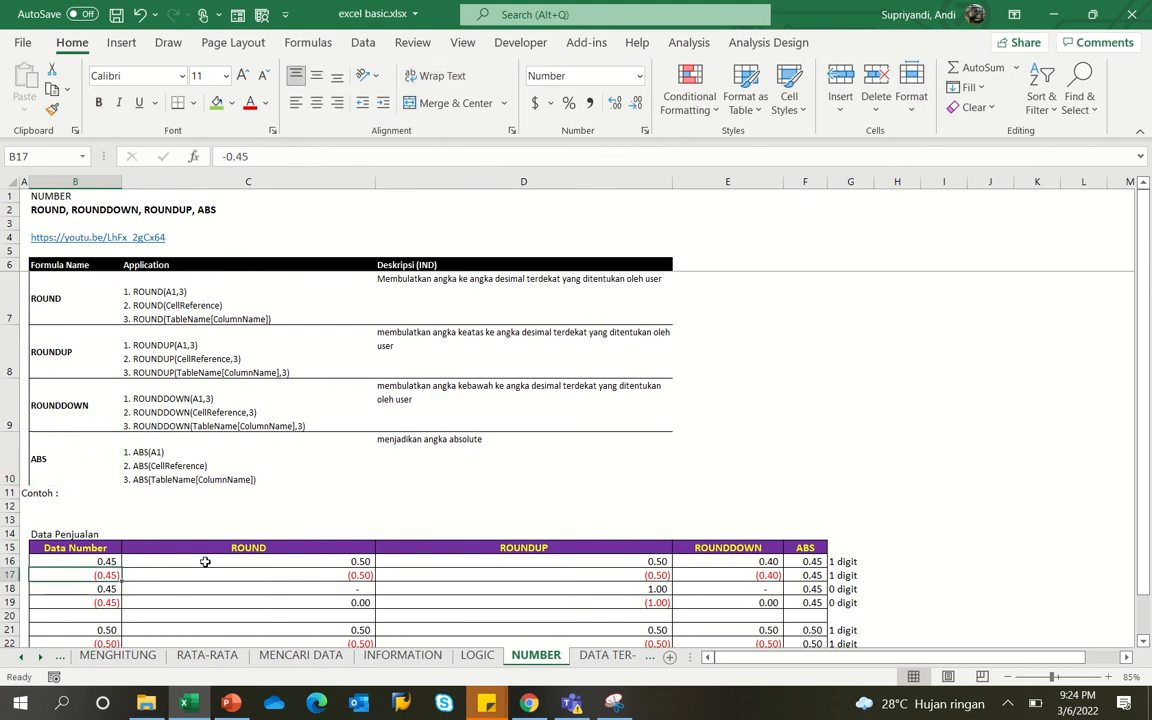
scroll(204, 561, "down", 1)
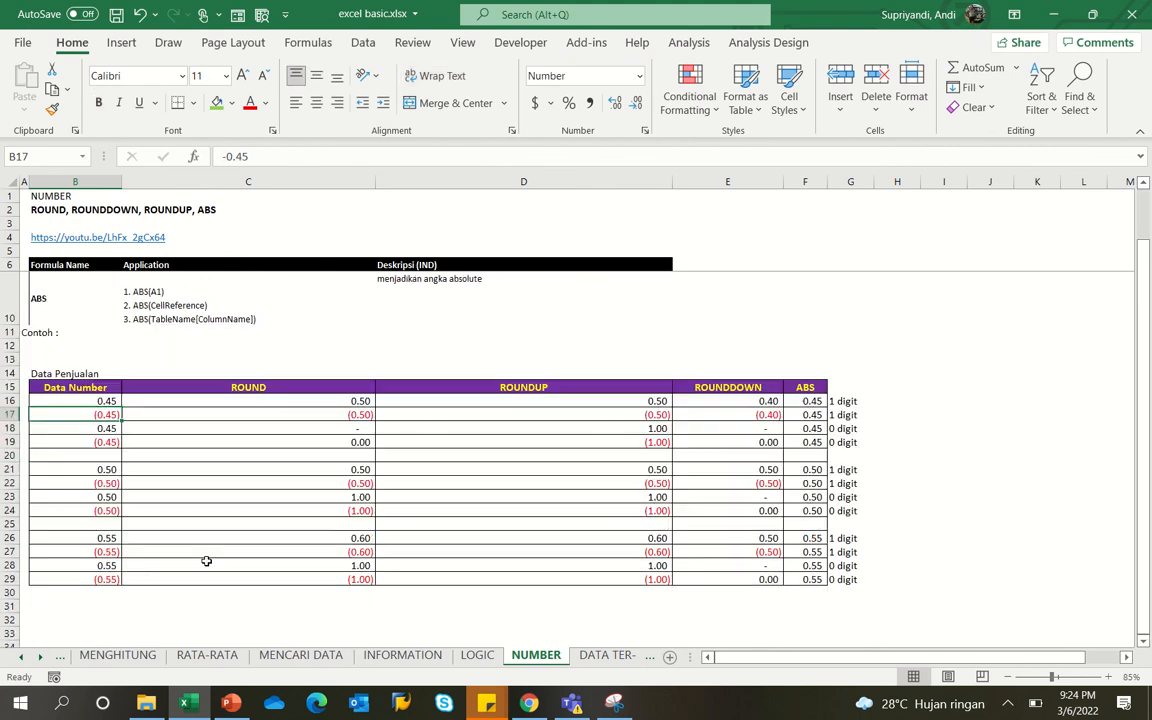
left_click(213, 401)
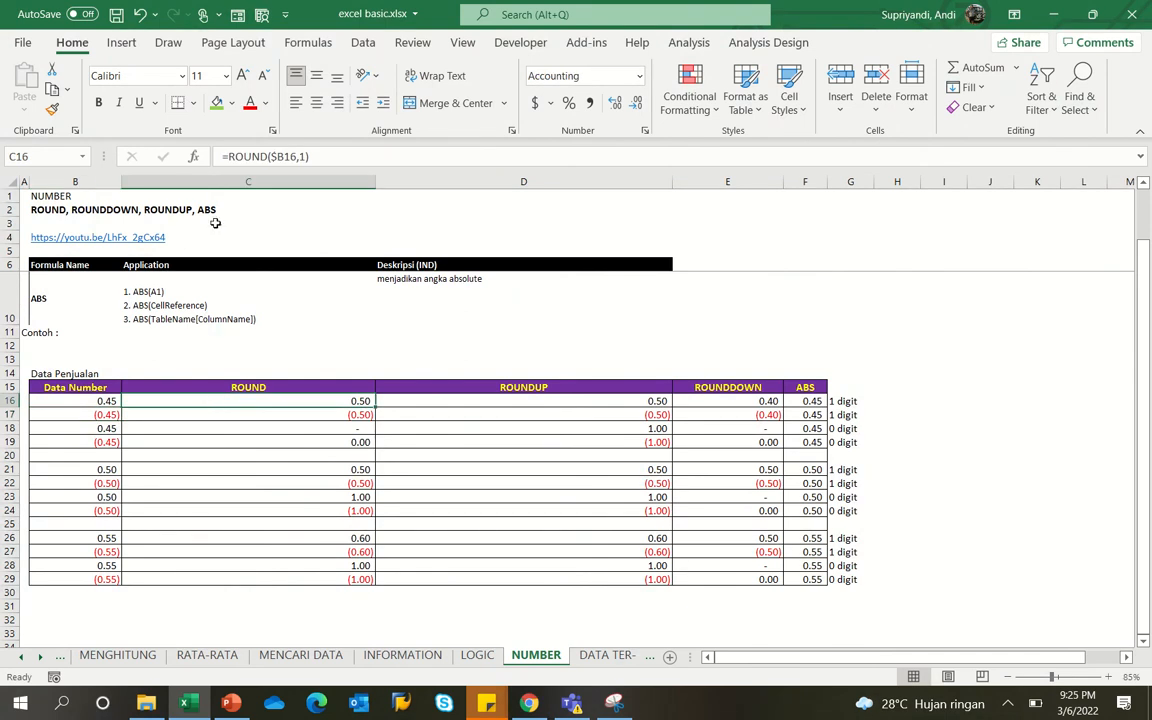
left_click(316, 158)
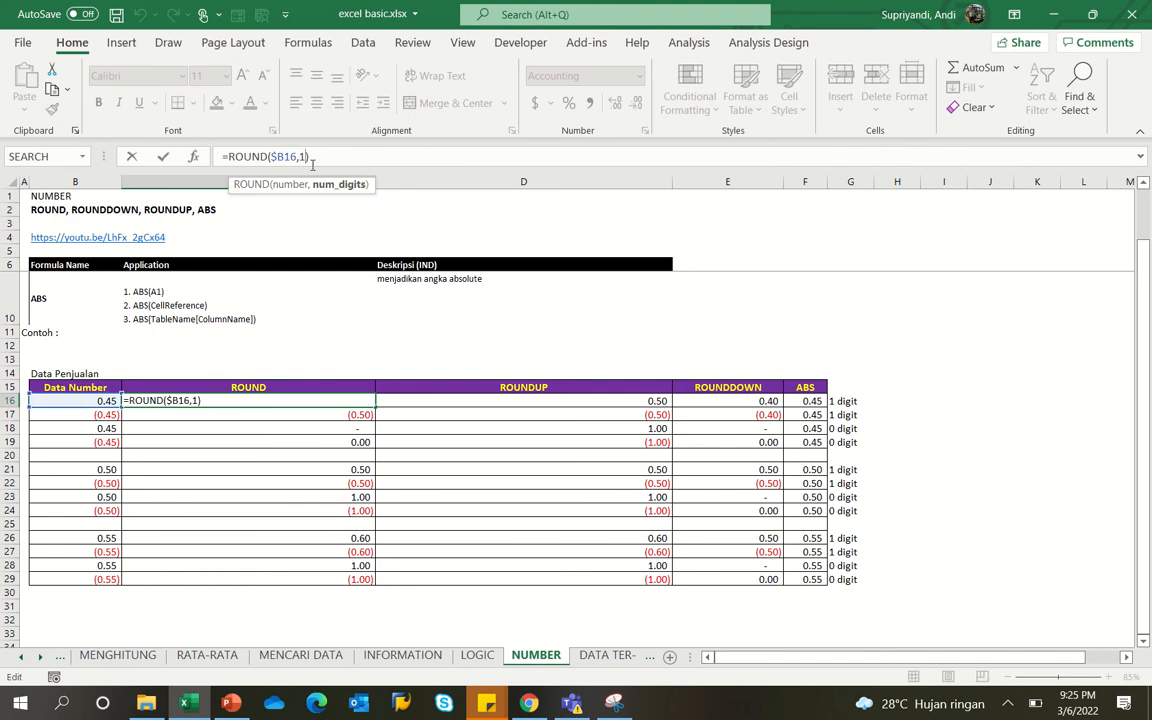
key("Return")
key("Up")
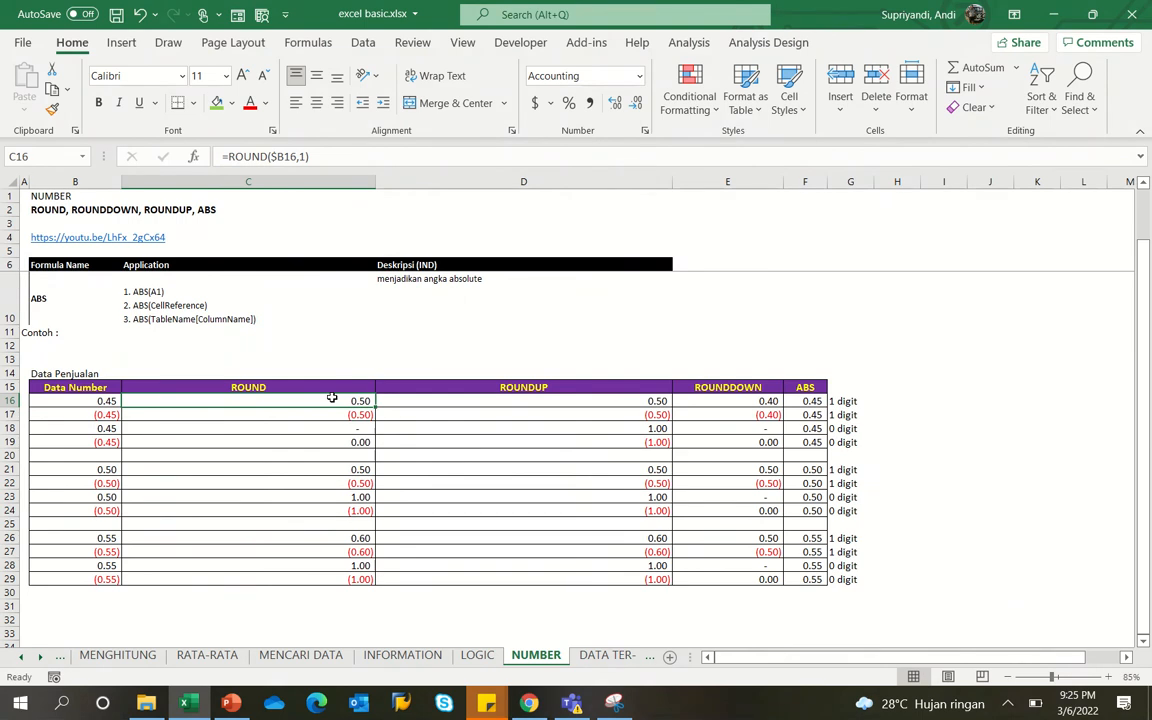
- Inspect the zero-digit argument of the ROUND formula in C18 without changing it
left_click(338, 429)
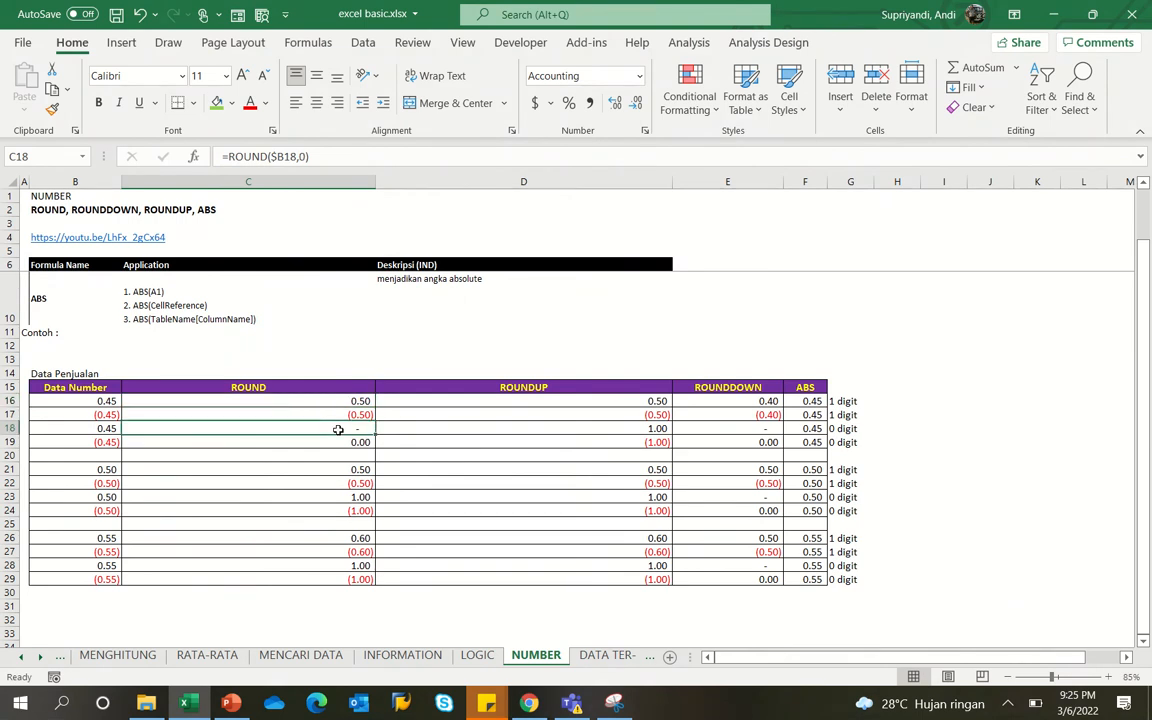
left_click(304, 157)
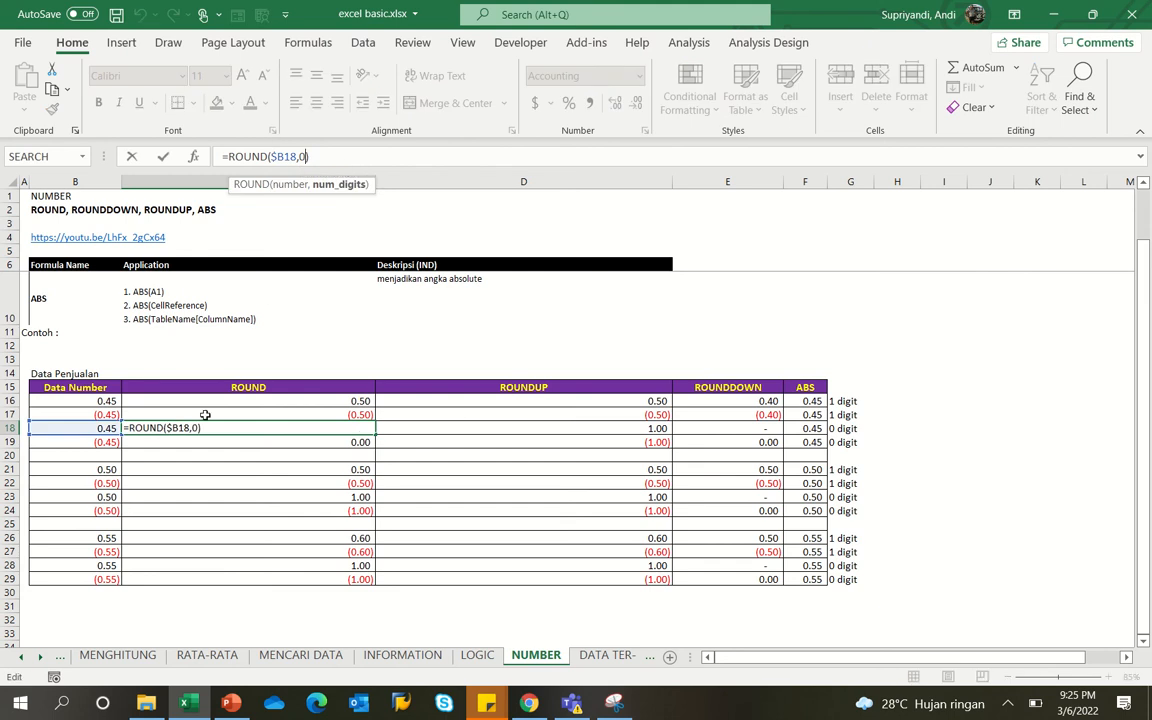
key("Escape")
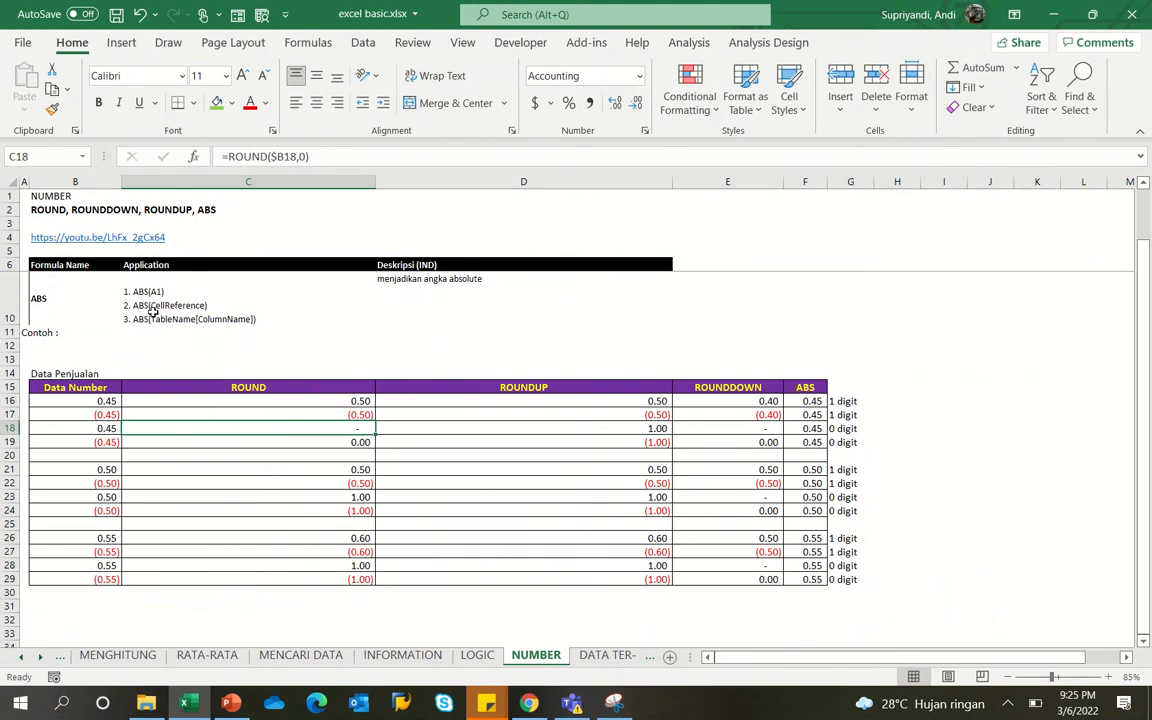
- Inspect the ROUNDUP, ROUNDDOWN and ABS formulas for the negative number in row 17 without changing them
left_click(553, 420)
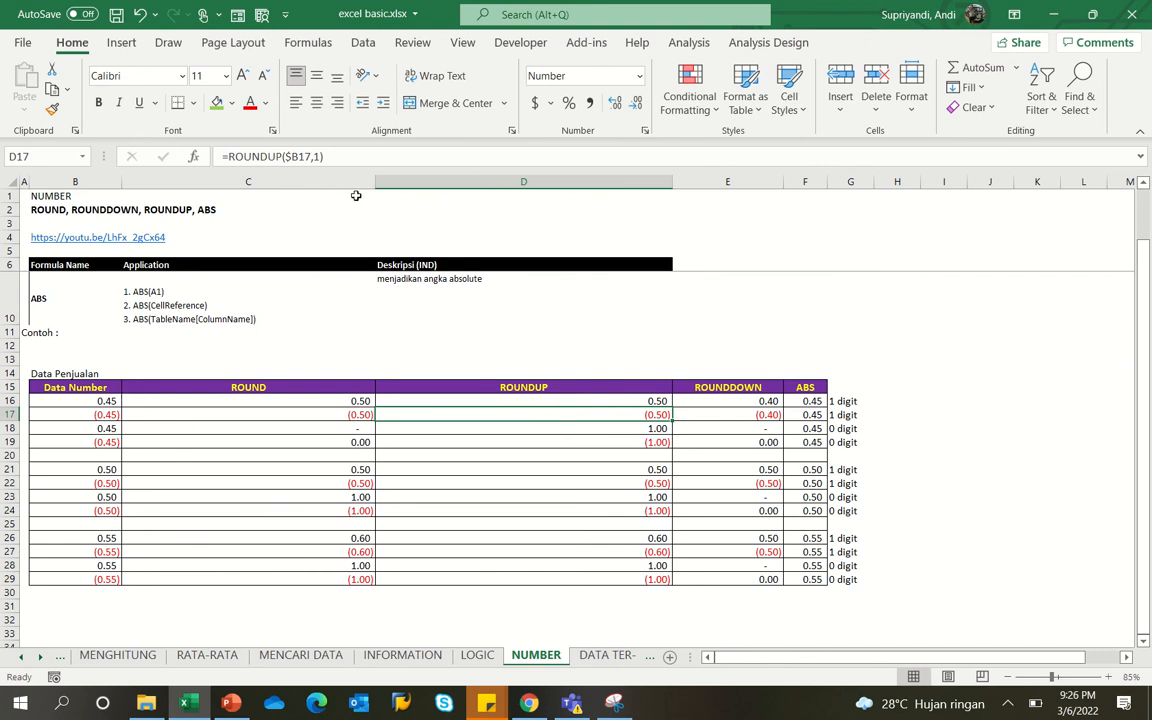
left_click(732, 414)
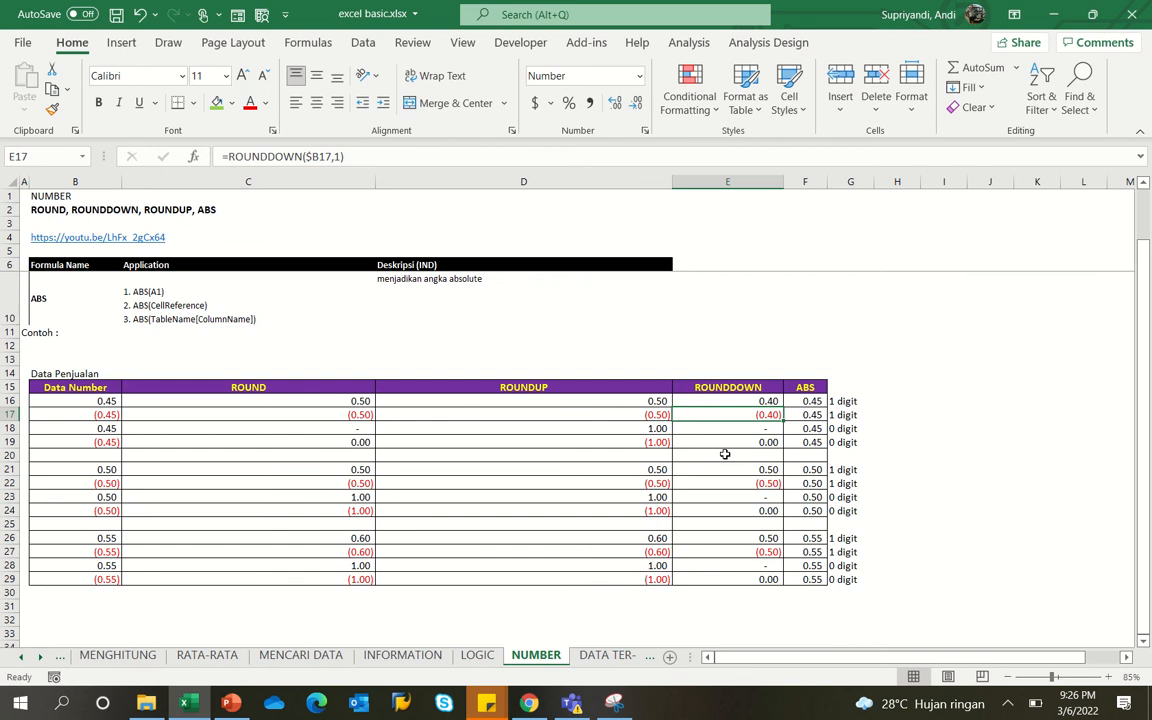
left_click(344, 157)
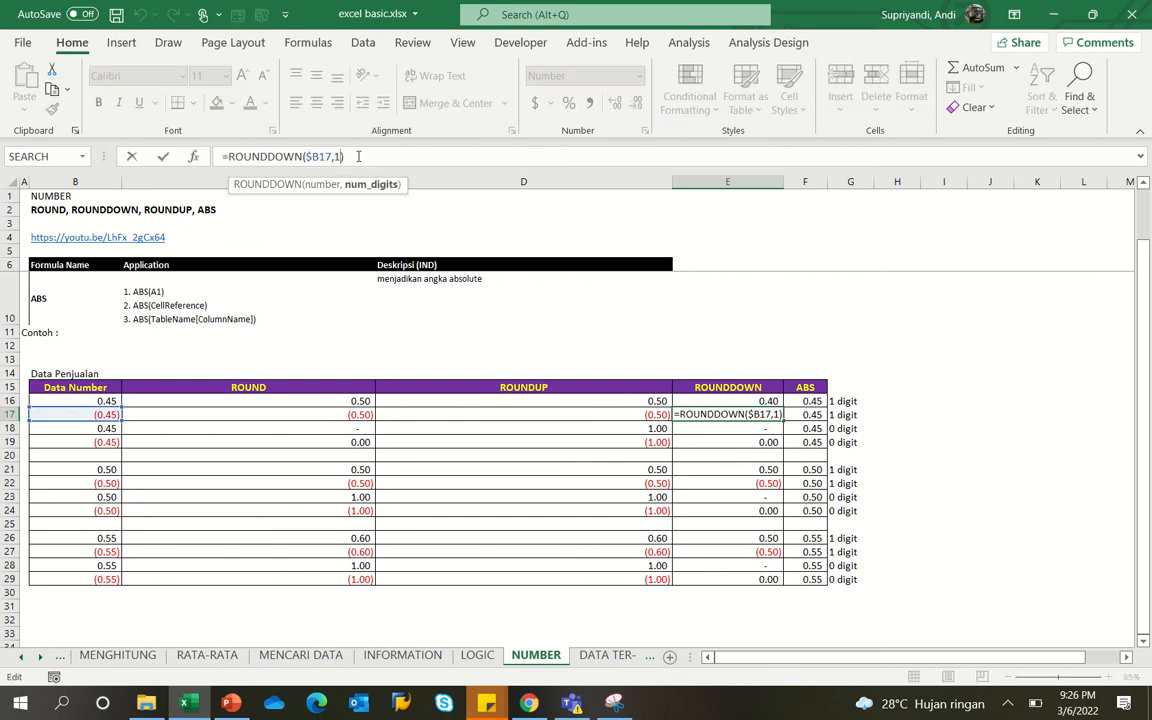
left_click(946, 373)
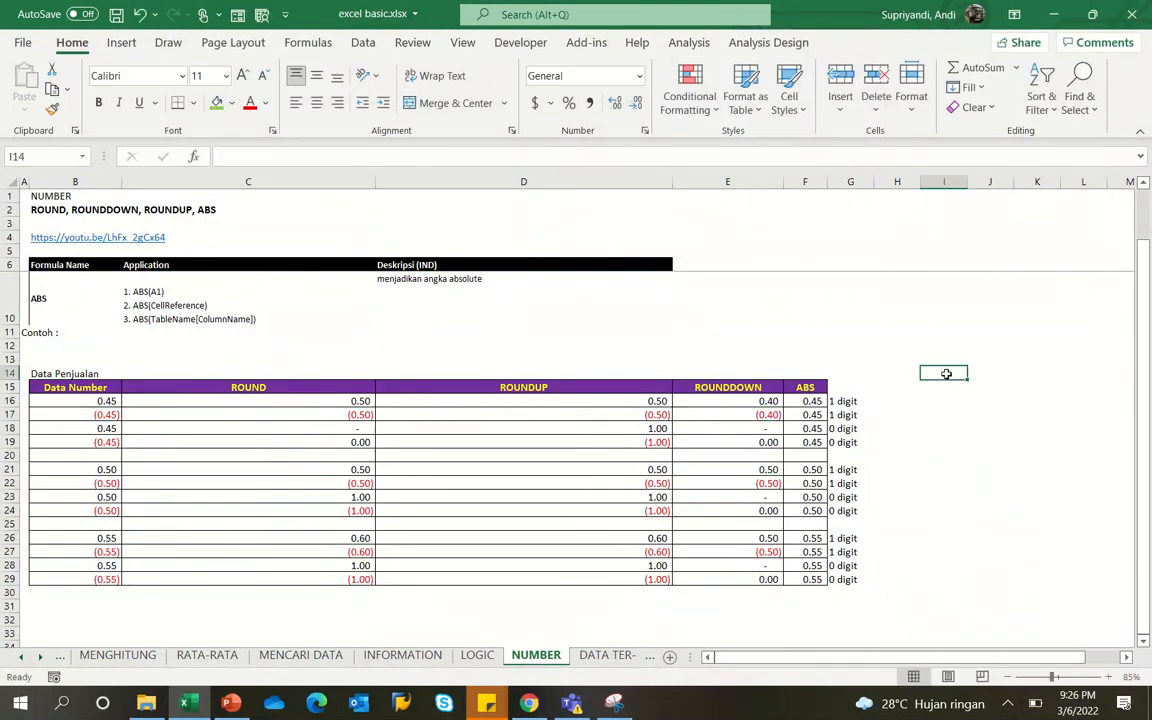
left_click(815, 414)
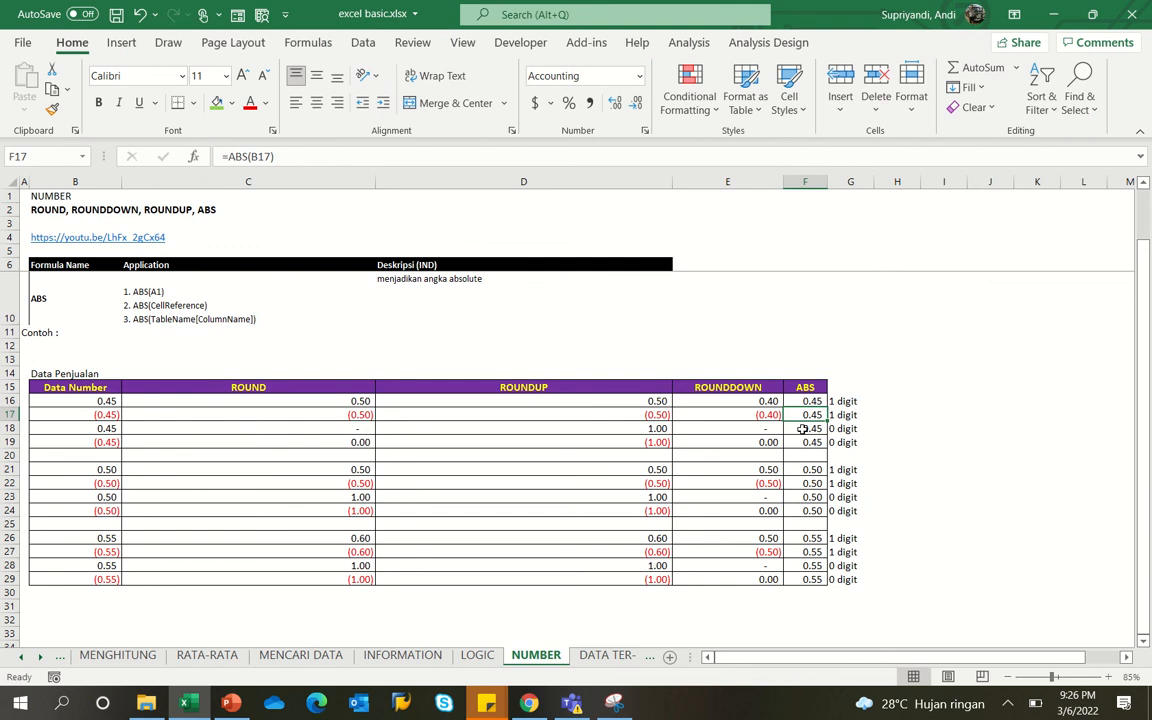
- Open the DATA TER- sheet and inspect the MAX formula in C30
left_click(41, 657)
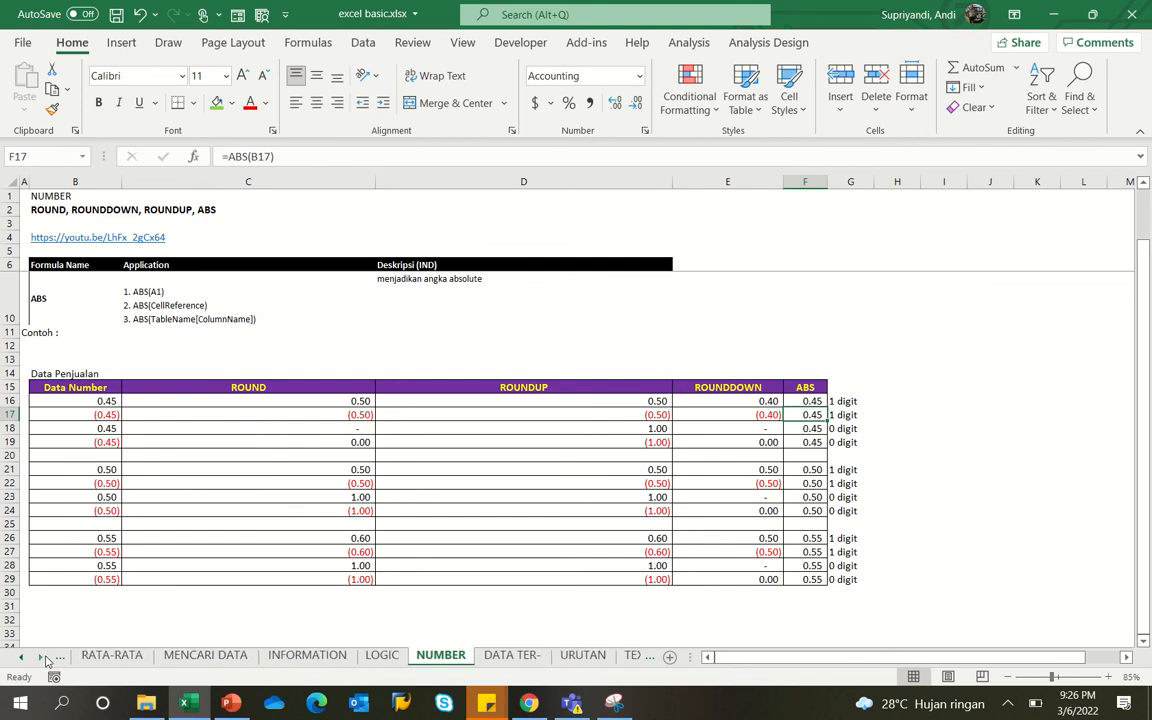
left_click(499, 659)
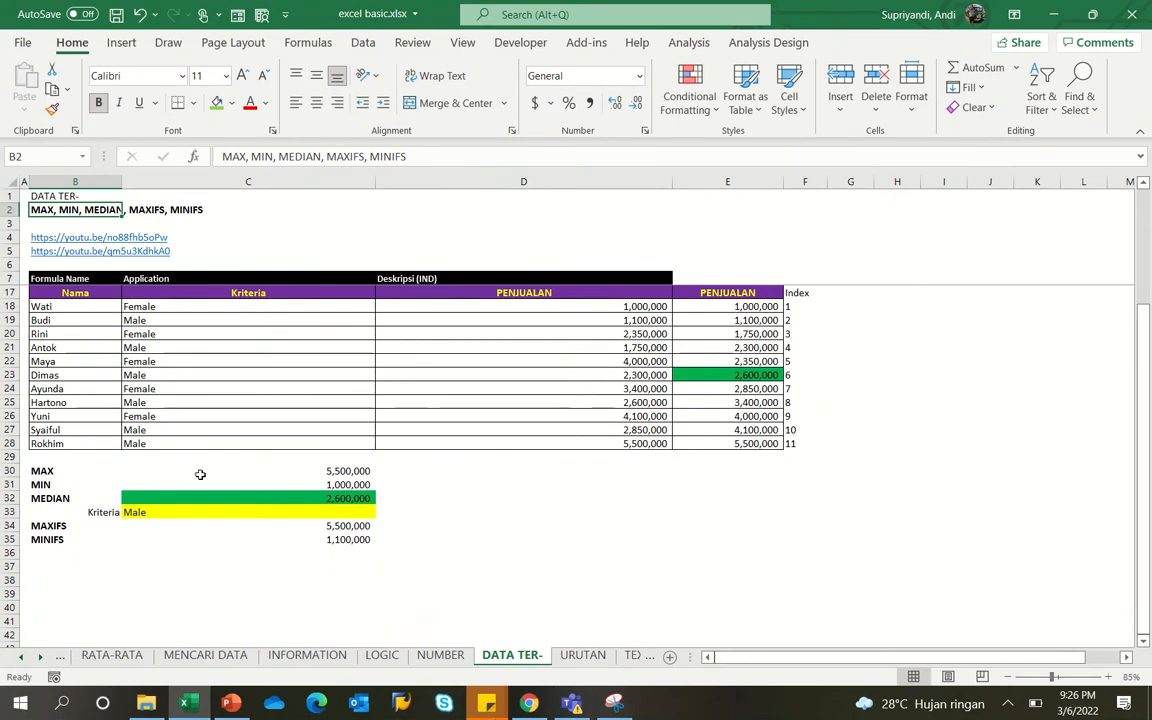
left_click(262, 468)
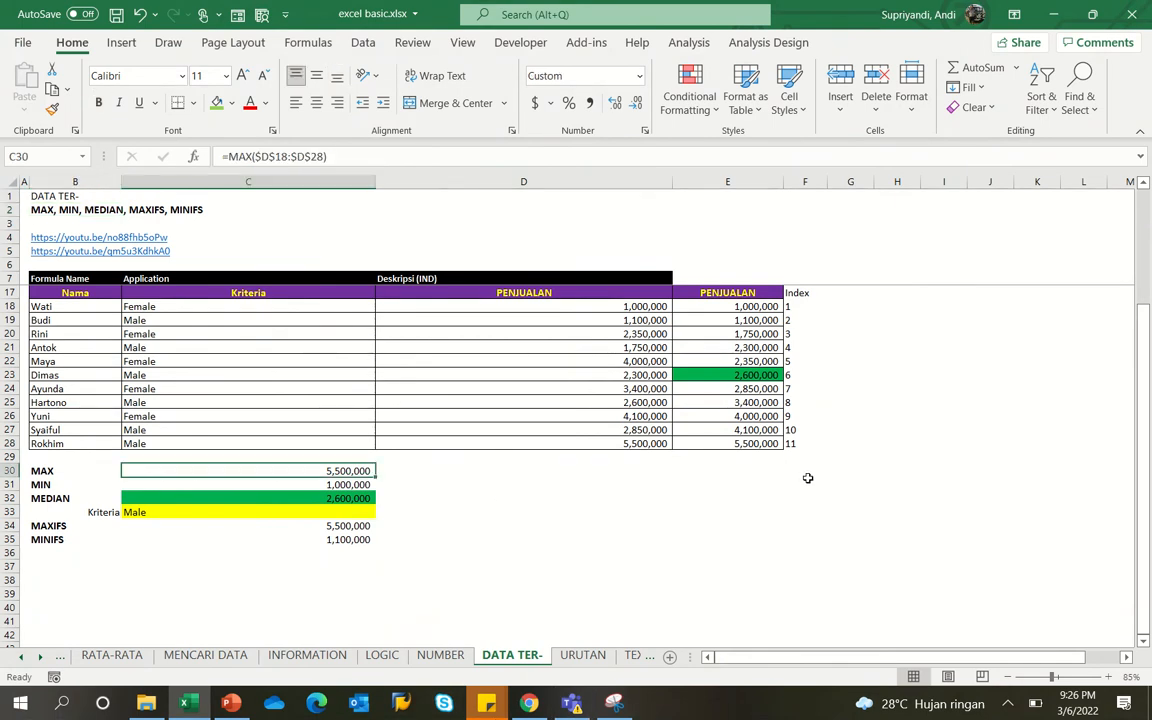
- Inspect the MAX formula in C30 and its number1 range of sales values without changing the formula
key("F2")
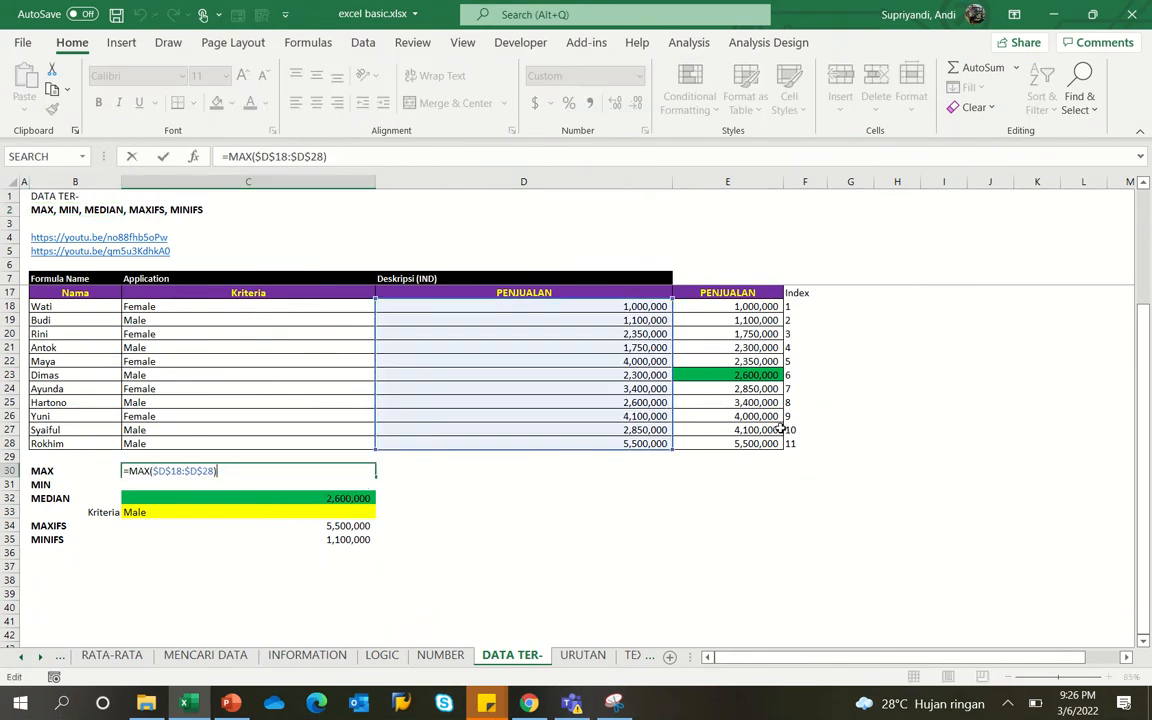
key("Escape")
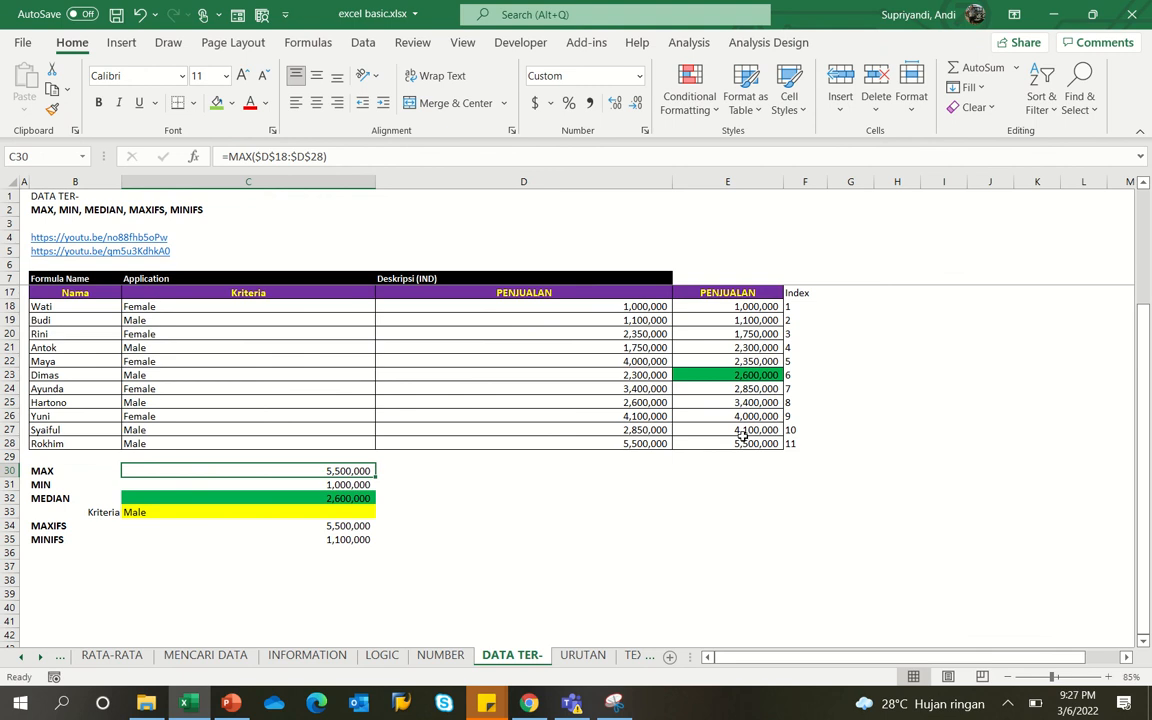
scroll(700, 437, "up", 1)
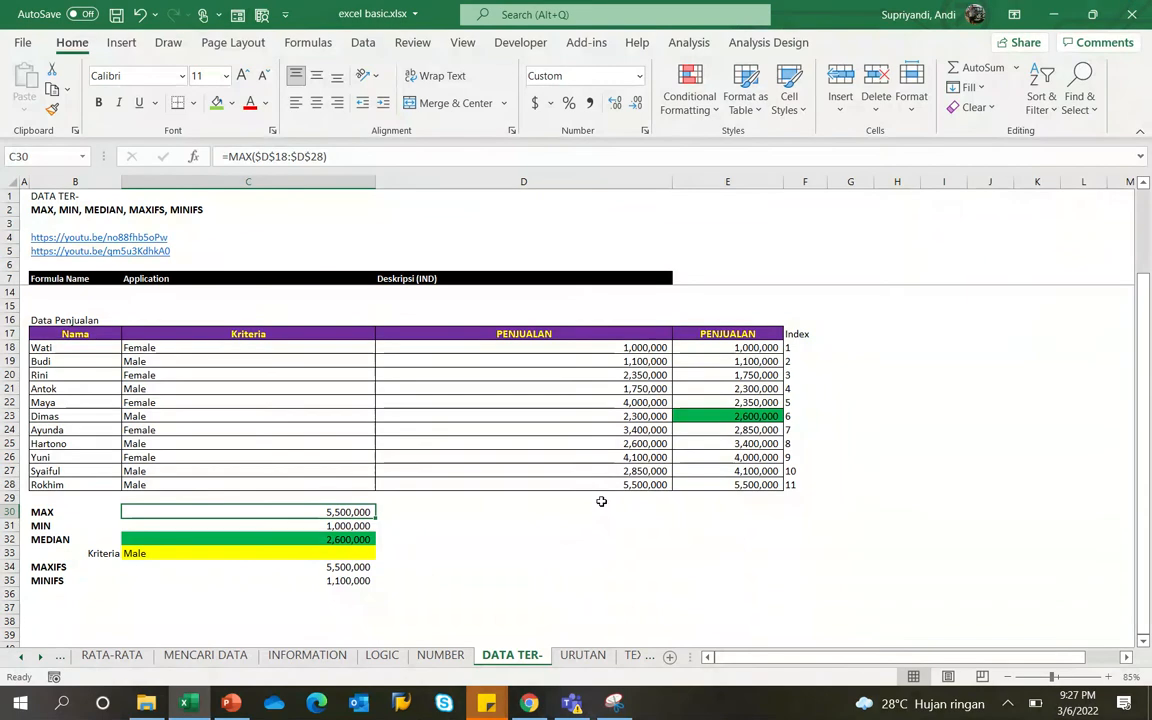
left_click(604, 343)
left_click(326, 509)
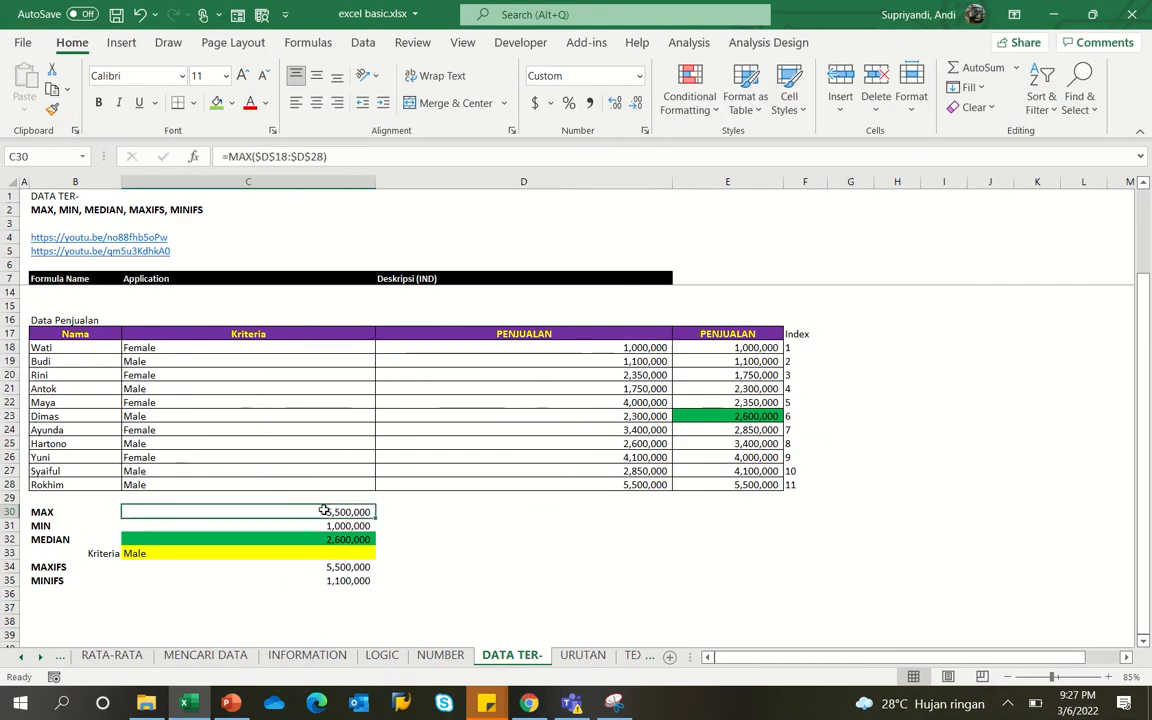
double_click(326, 509)
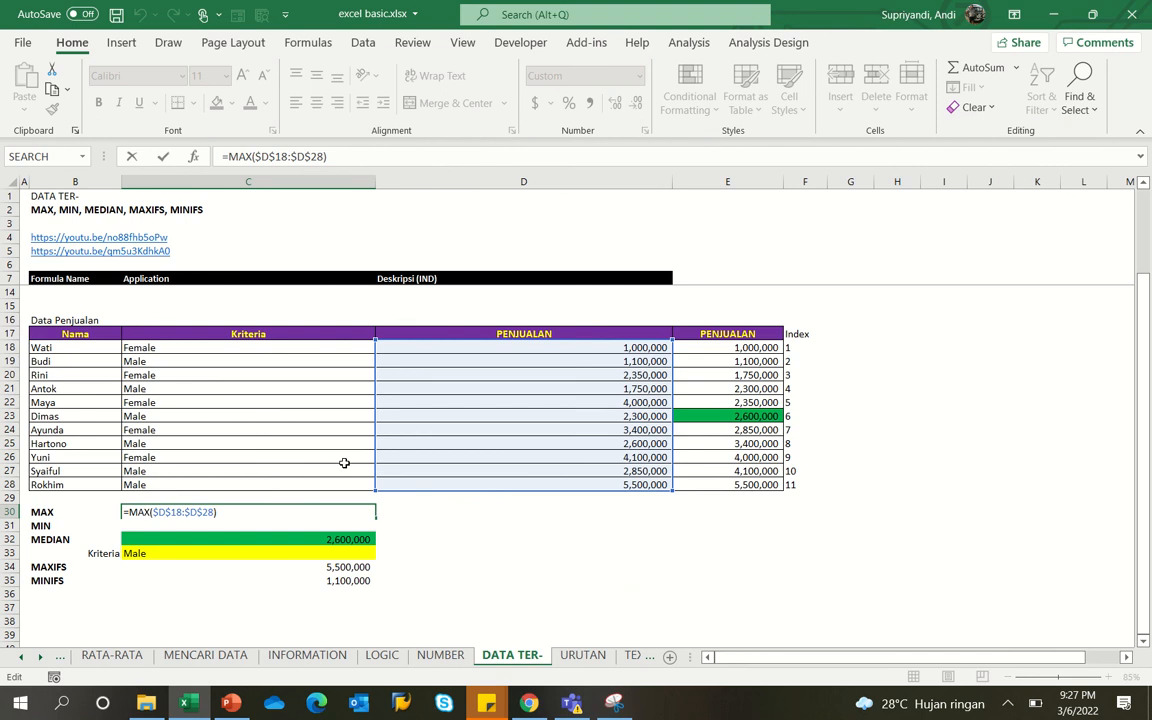
left_click(254, 156)
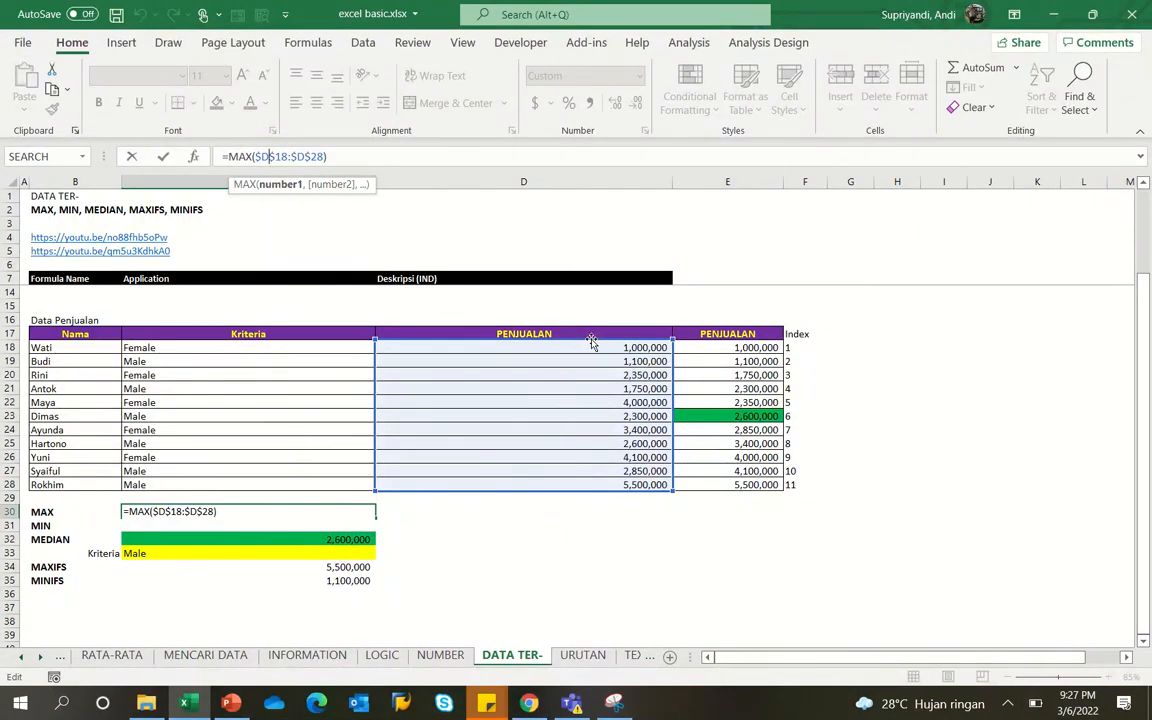
key("ctrl+Return")
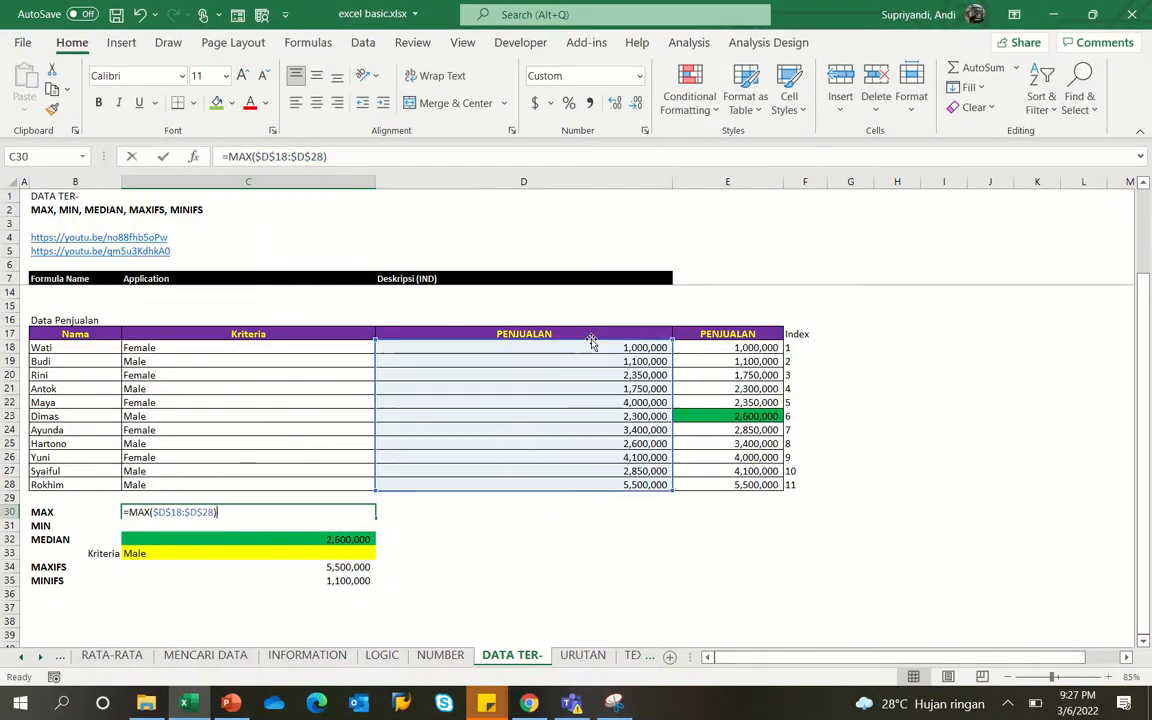
- Inspect the MIN formula in C31 and its range argument, leaving the formula unchanged
left_click(332, 525)
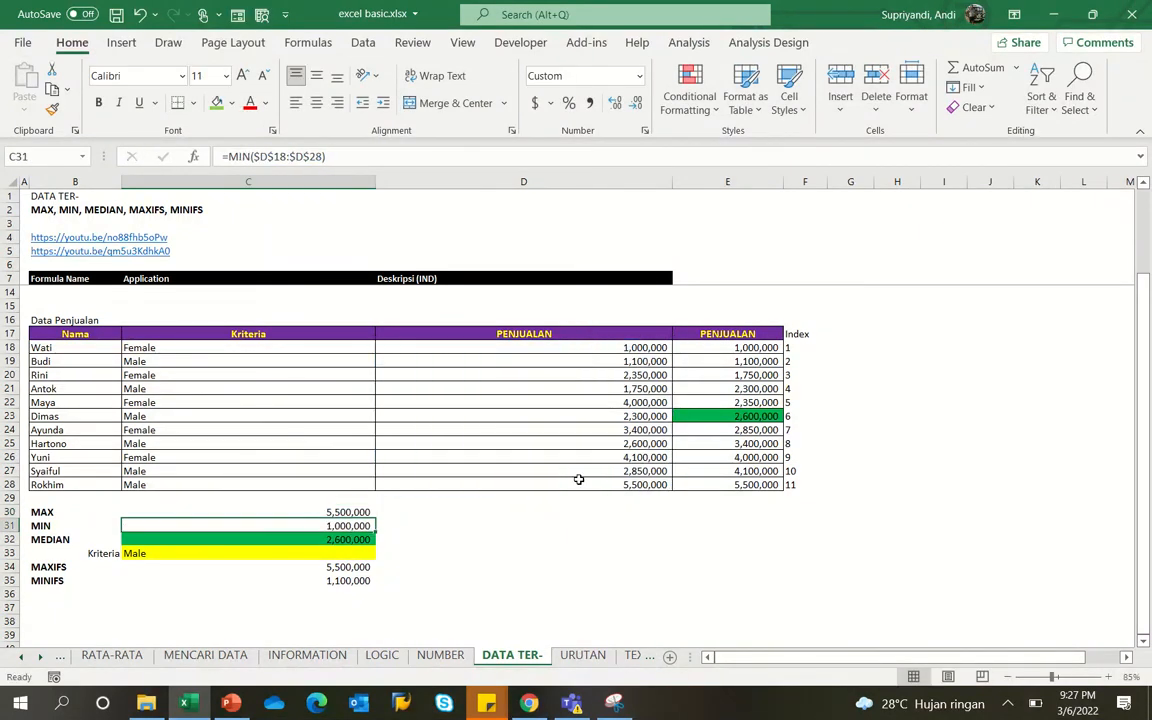
key("F2")
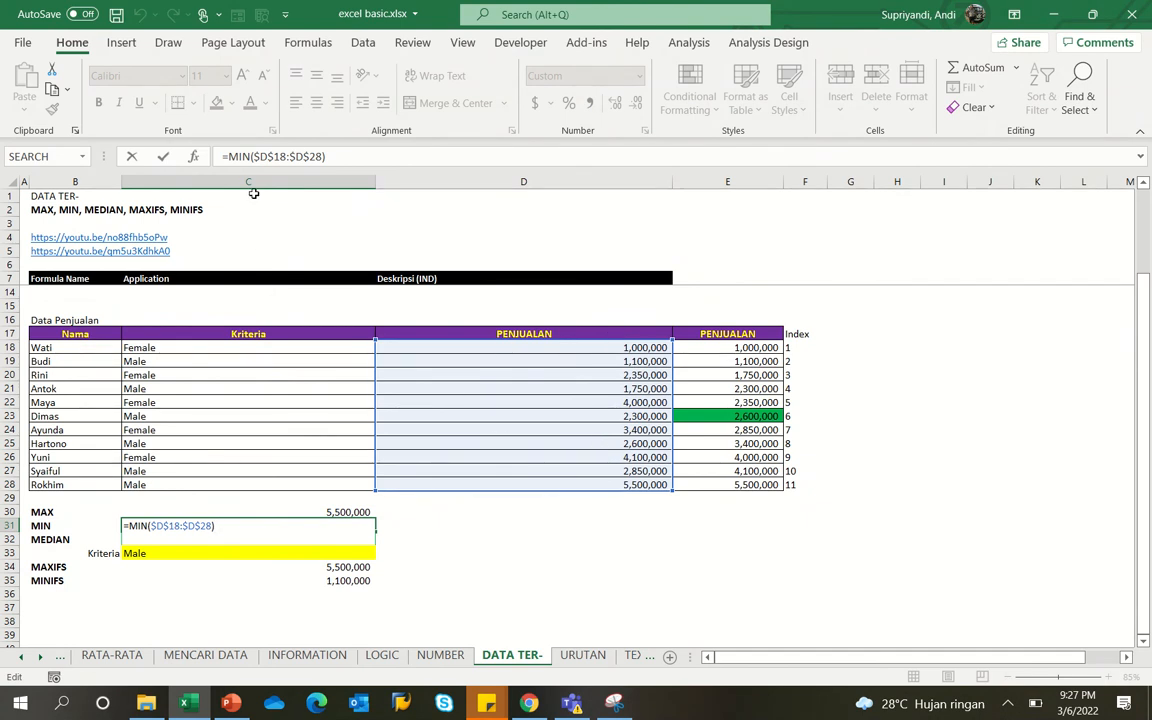
left_click(251, 156)
left_click(281, 156)
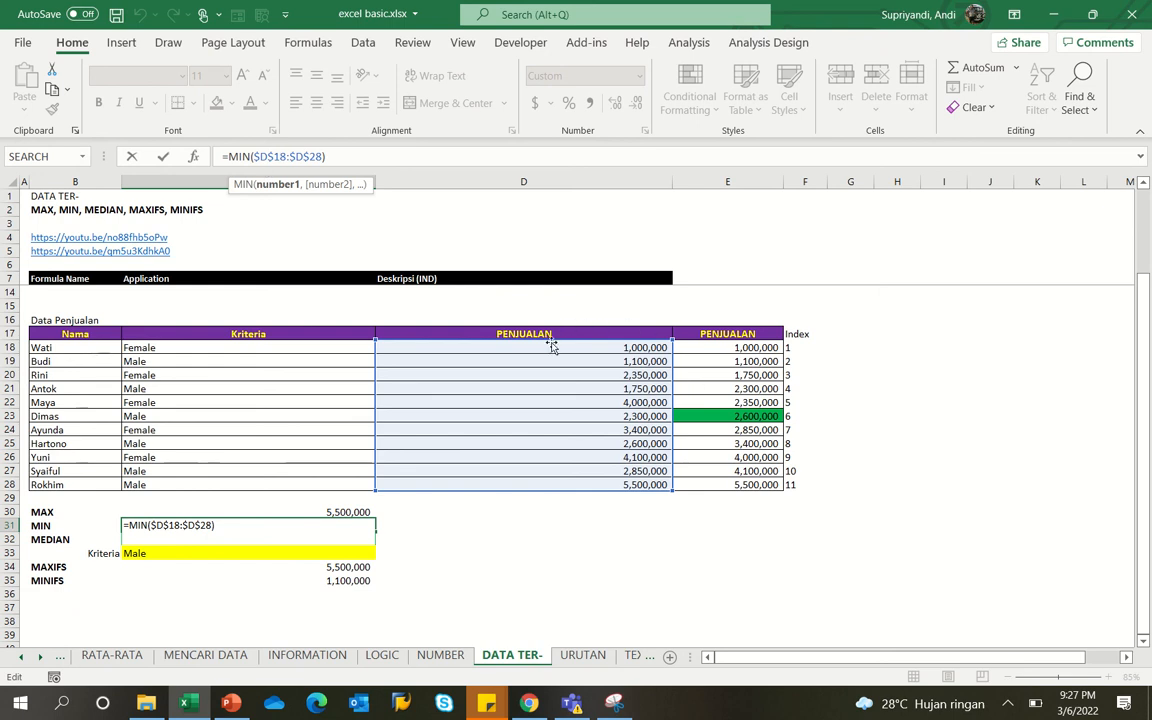
key("ctrl+Return")
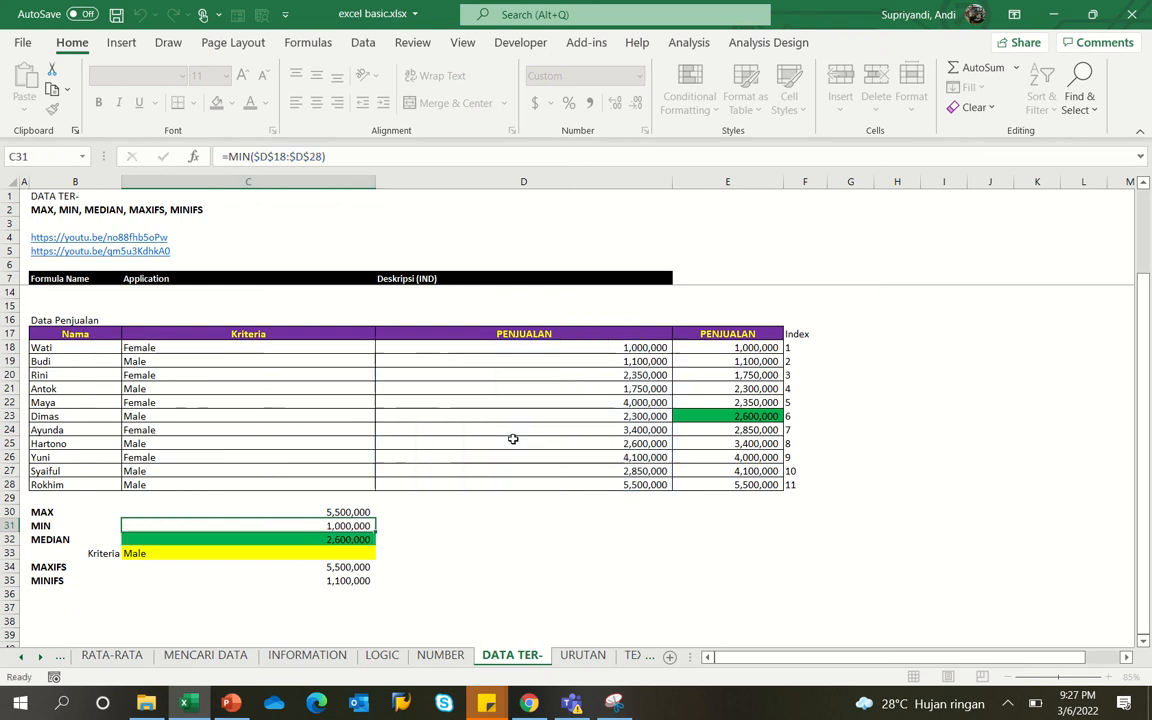
- Inspect the MEDIAN formula in C32 and compare it with the sorted sales in E18:E28 and their middle value in E23
left_click(298, 540)
key("F2")
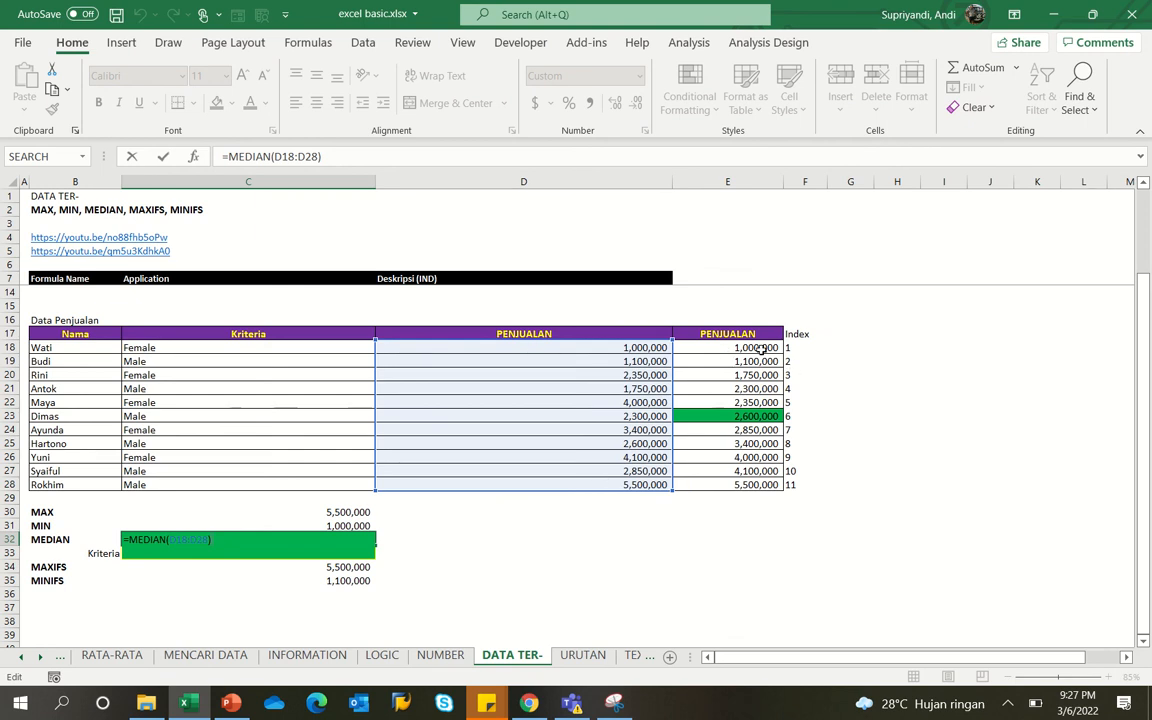
left_click_drag(762, 347, 753, 485)
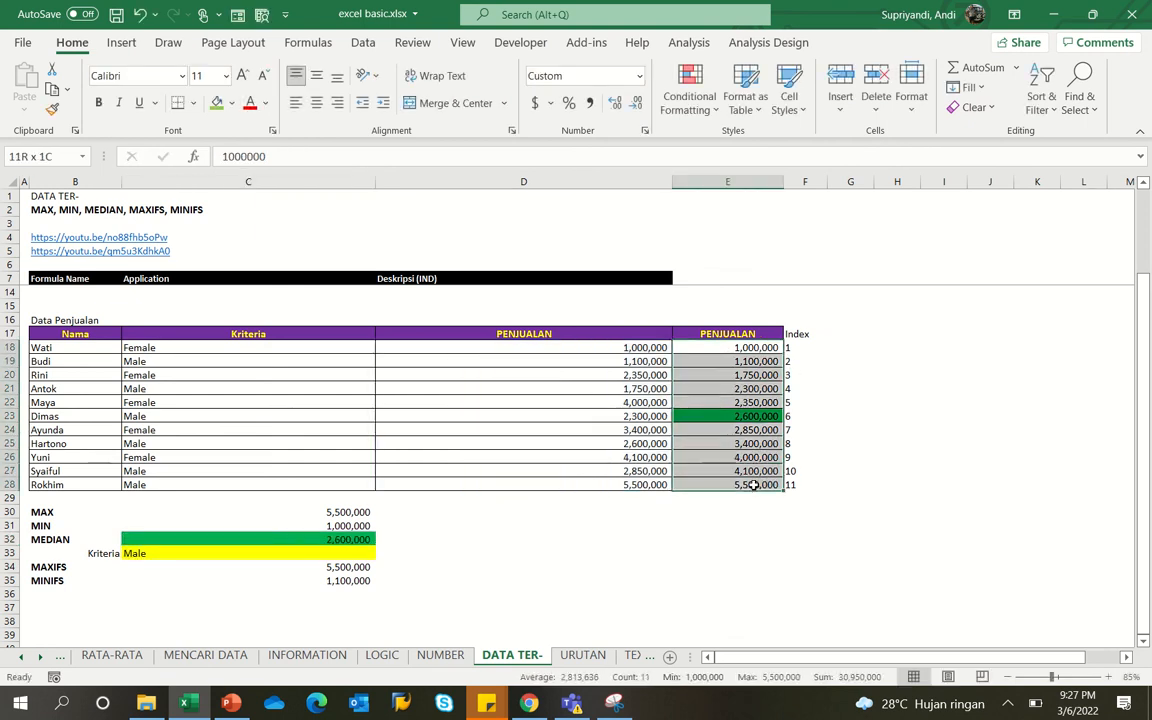
left_click(766, 416)
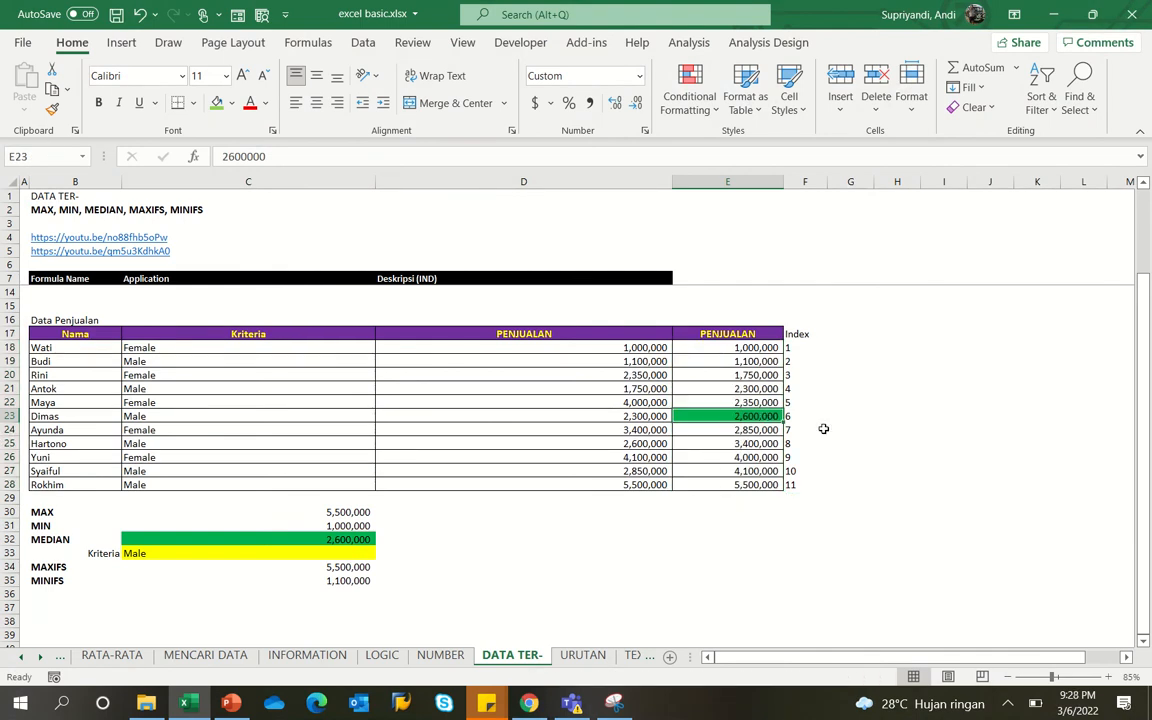
scroll(823, 429, "down", 1)
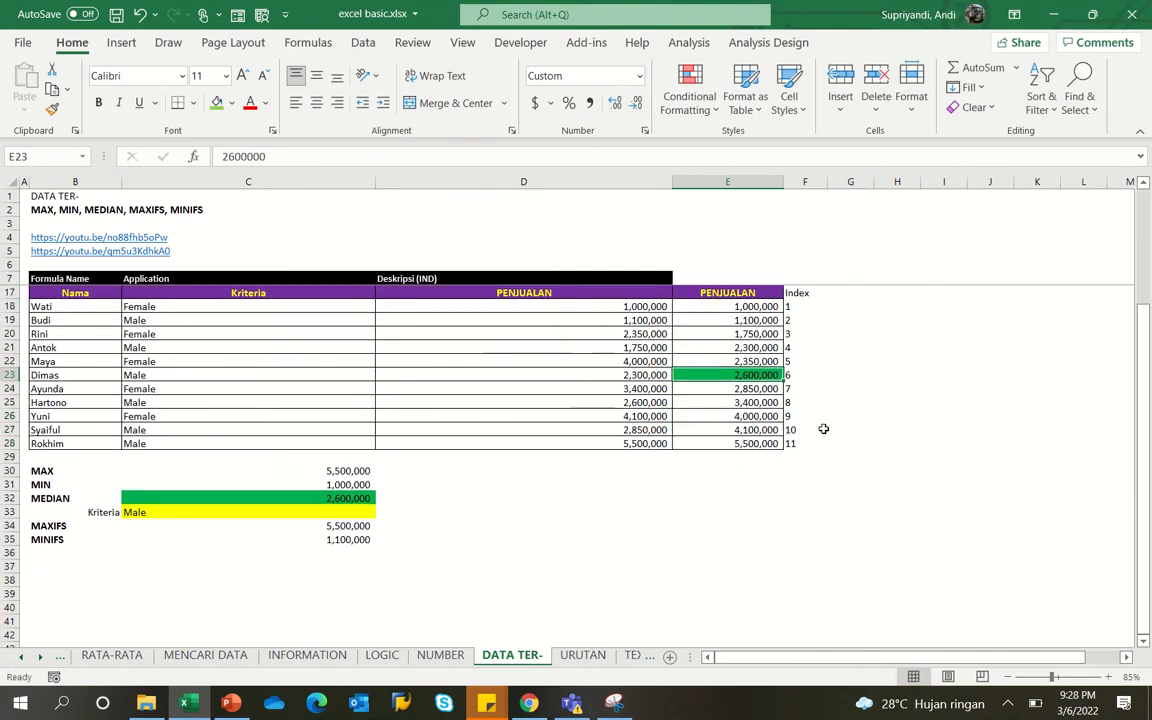
scroll(823, 429, "up", 1)
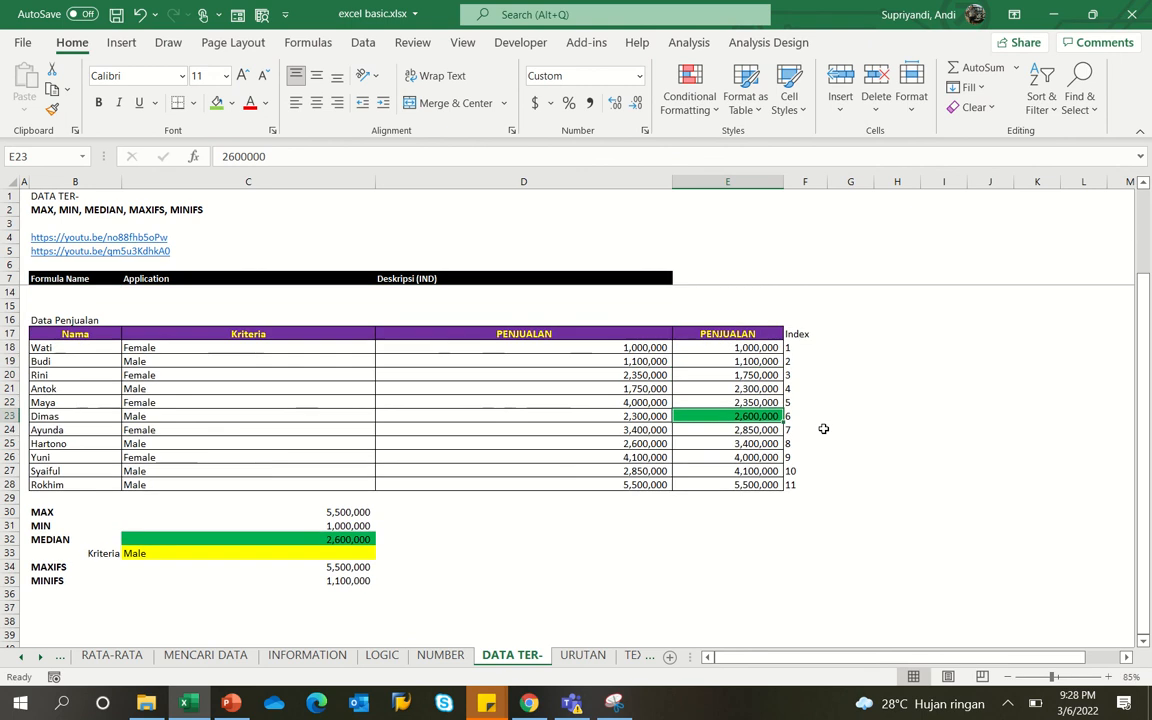
- Compare the MAXIFS formula in C34 with the plain MAX formula in C30 without changing either
left_click(321, 568)
key("F2")
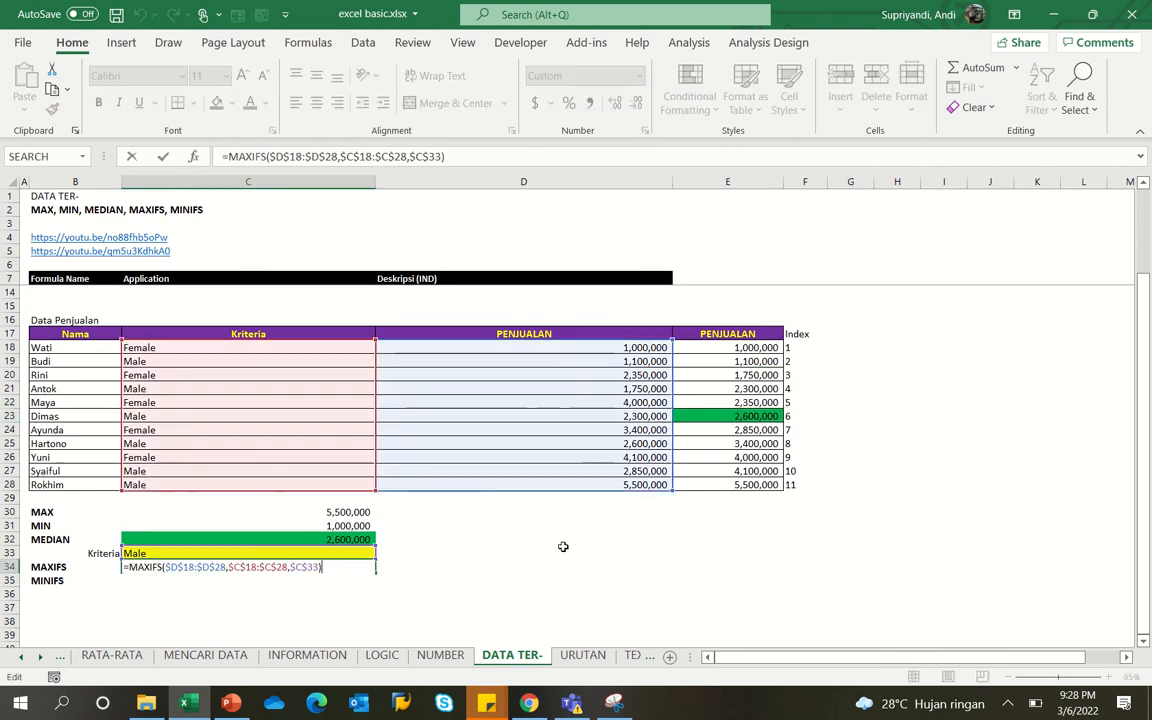
key("Escape")
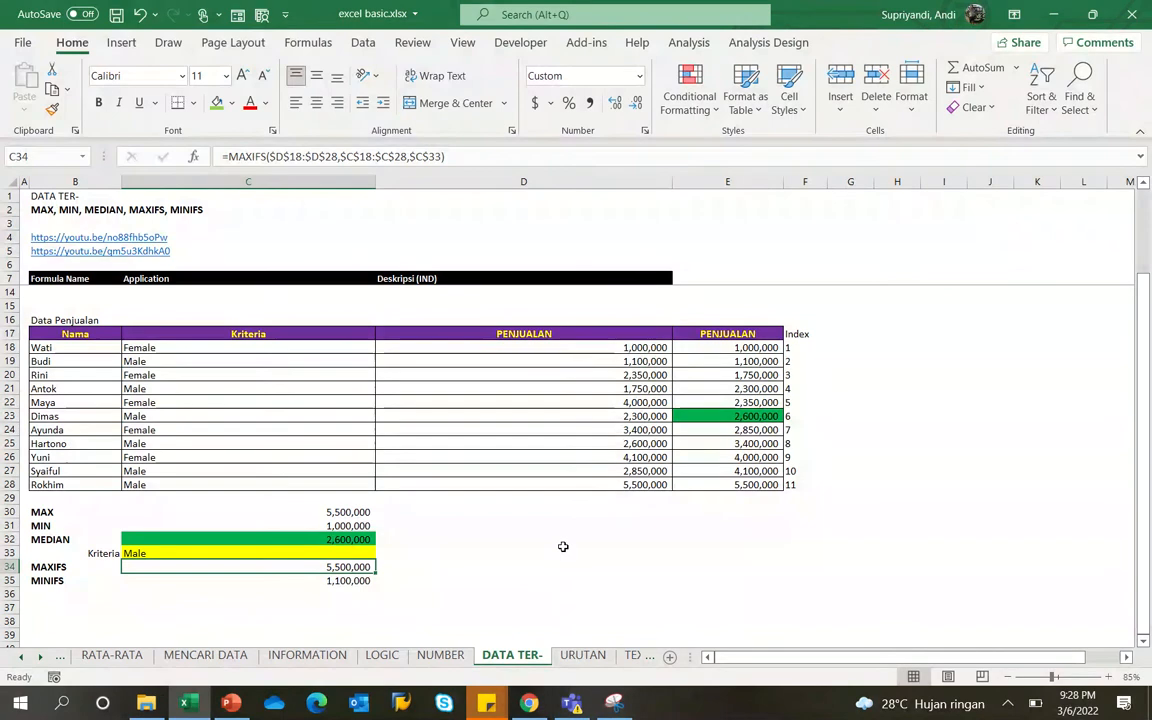
left_click(363, 511)
double_click(363, 511)
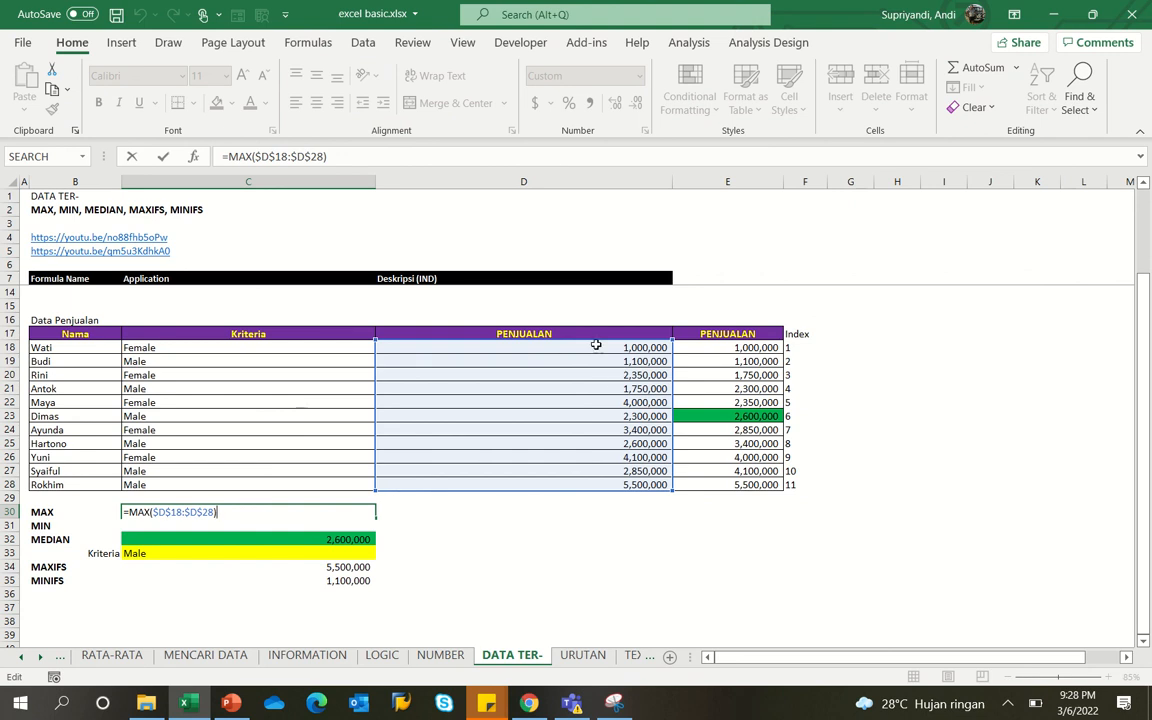
key("Escape")
- Examine the max_range and criteria_range1 arguments of the MAXIFS formula in C34
left_click(338, 567)
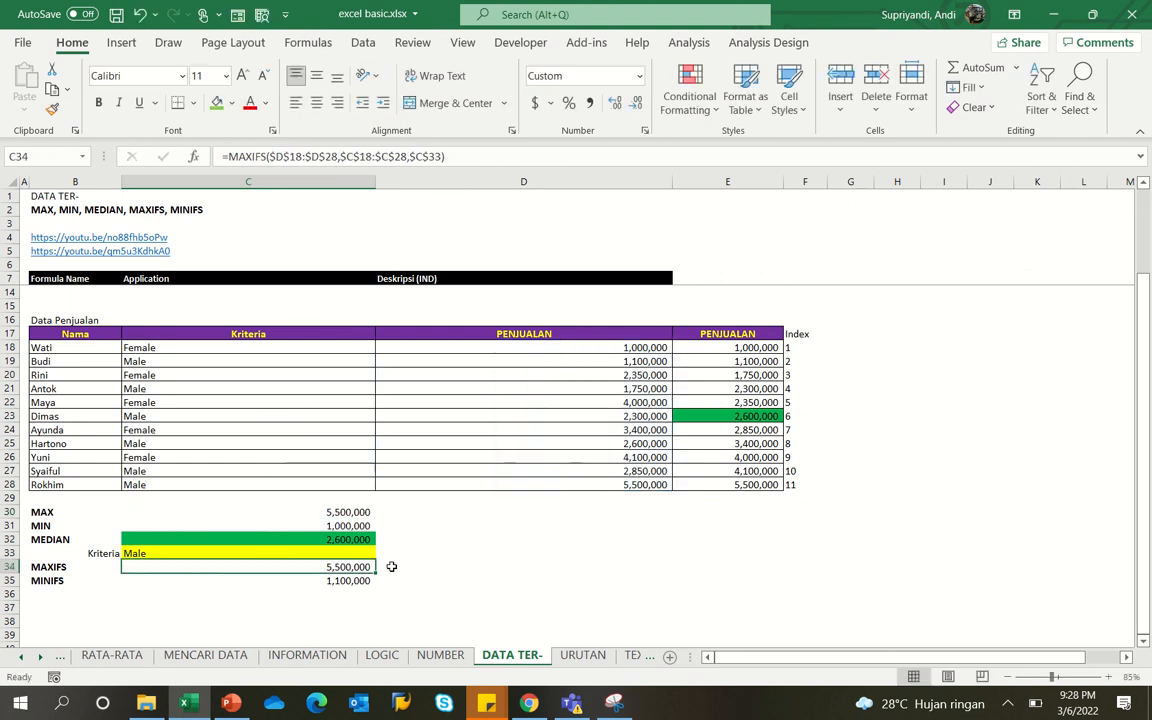
key("F2")
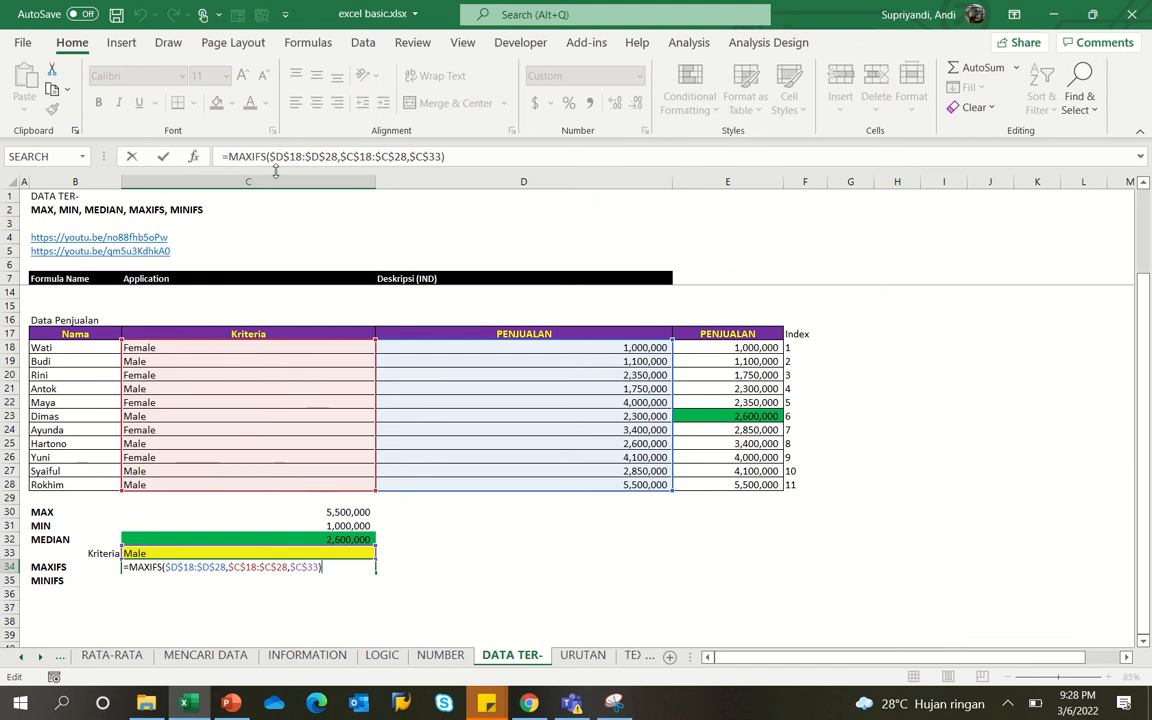
left_click(229, 157)
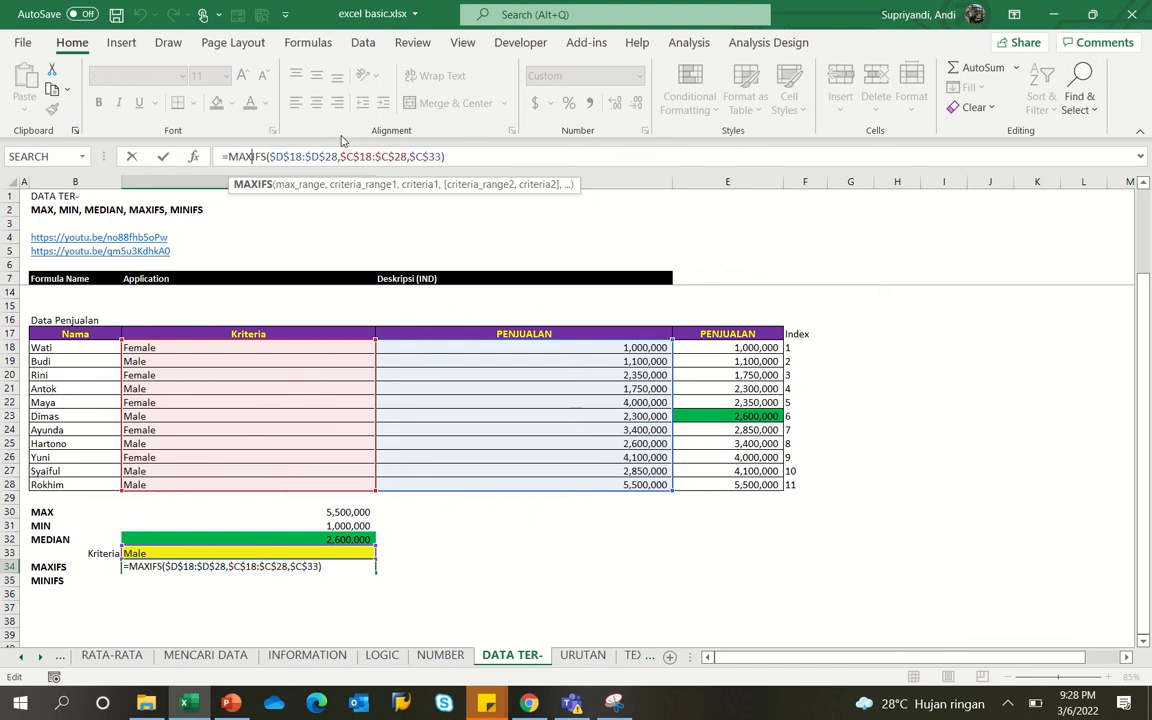
key("Right")
key("Right")
key("Right")
key("Right")
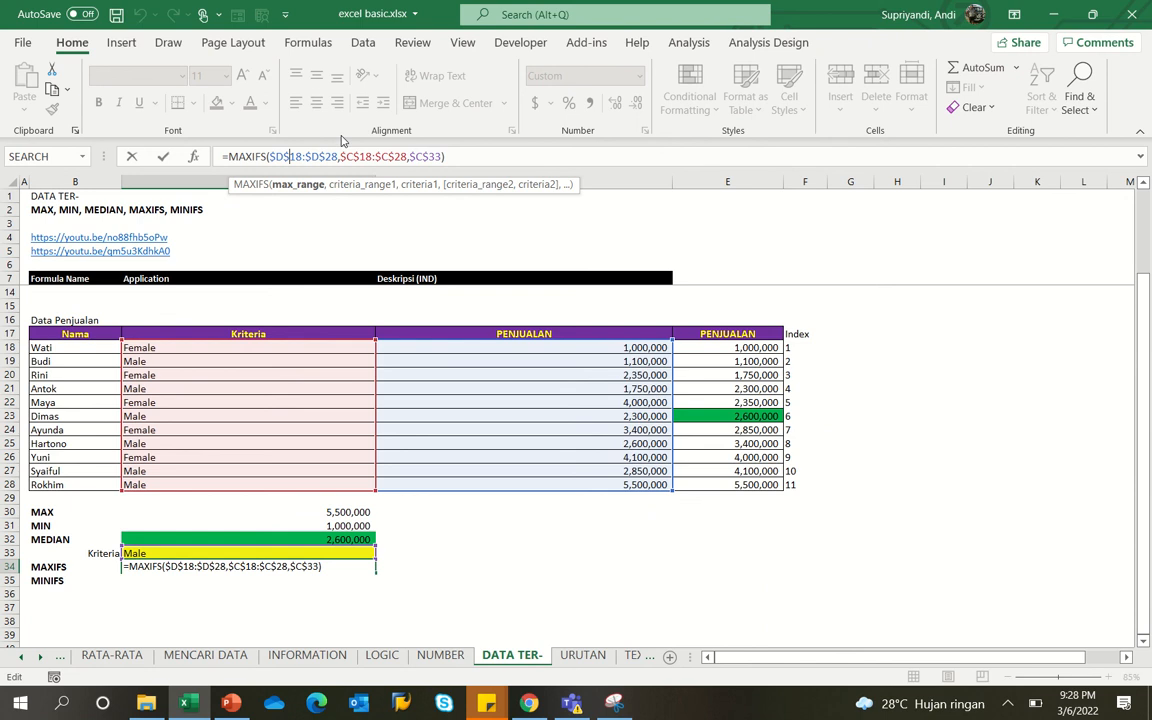
key("Right")
key("Right")
key("Right")
key("Right")
key("Right")
key("Right")
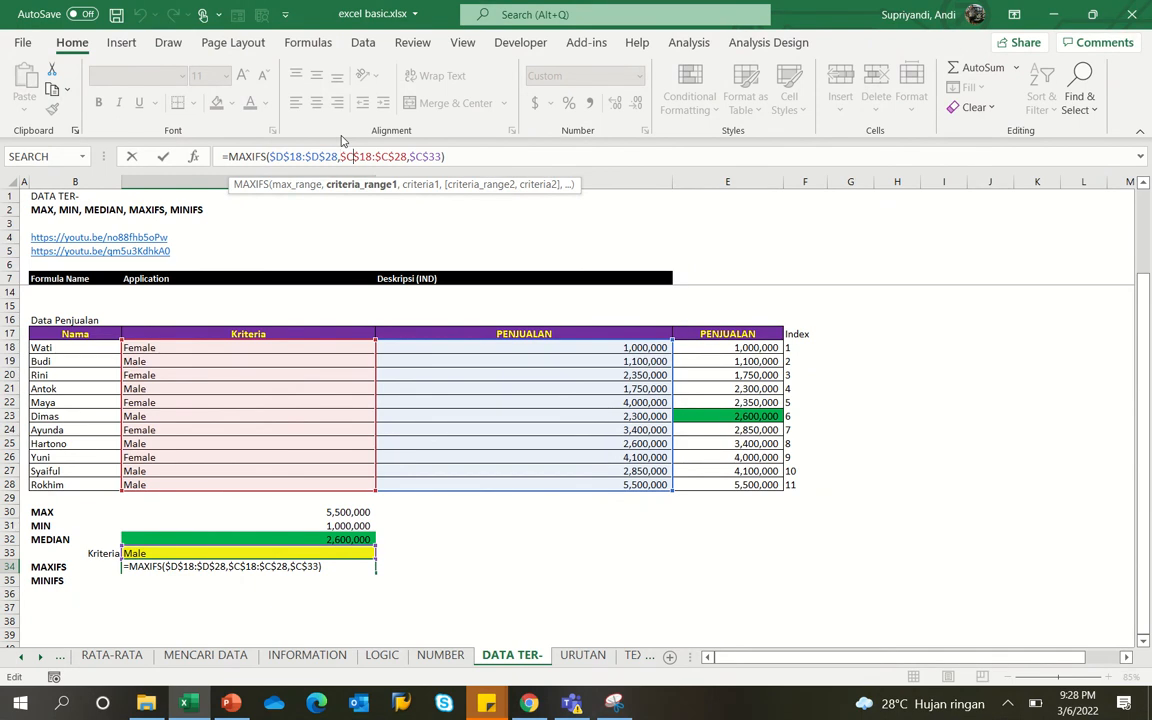
- Examine the criteria1 argument of the MAXIFS formula in C34, which refers to the Kriteria cell C33
key("Right")
key("Right")
key("Right")
key("Right")
key("Right")
key("Right")
key("Right")
key("Right")
key("Right")
key("Right")
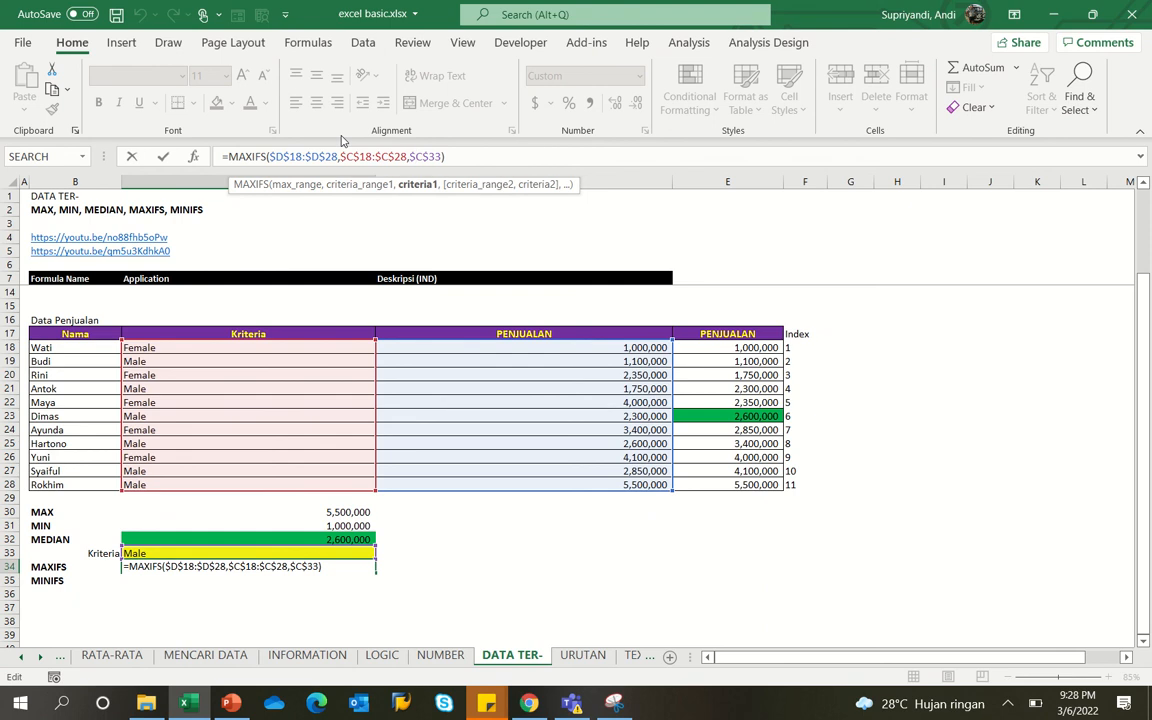
- Try adding a comma after $C$33 in the MAXIFS formula to check the optional second criteria range, and remove it again
key("Right")
key("Right")
key("Right")
type(",")
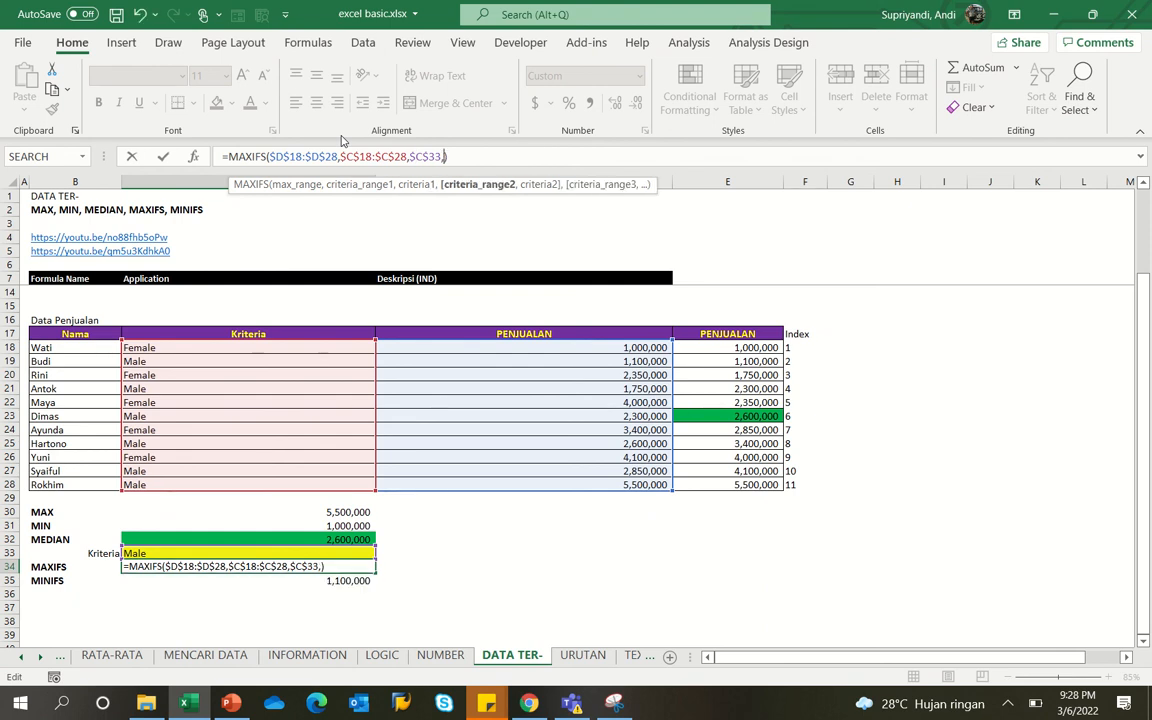
key("BackSpace")
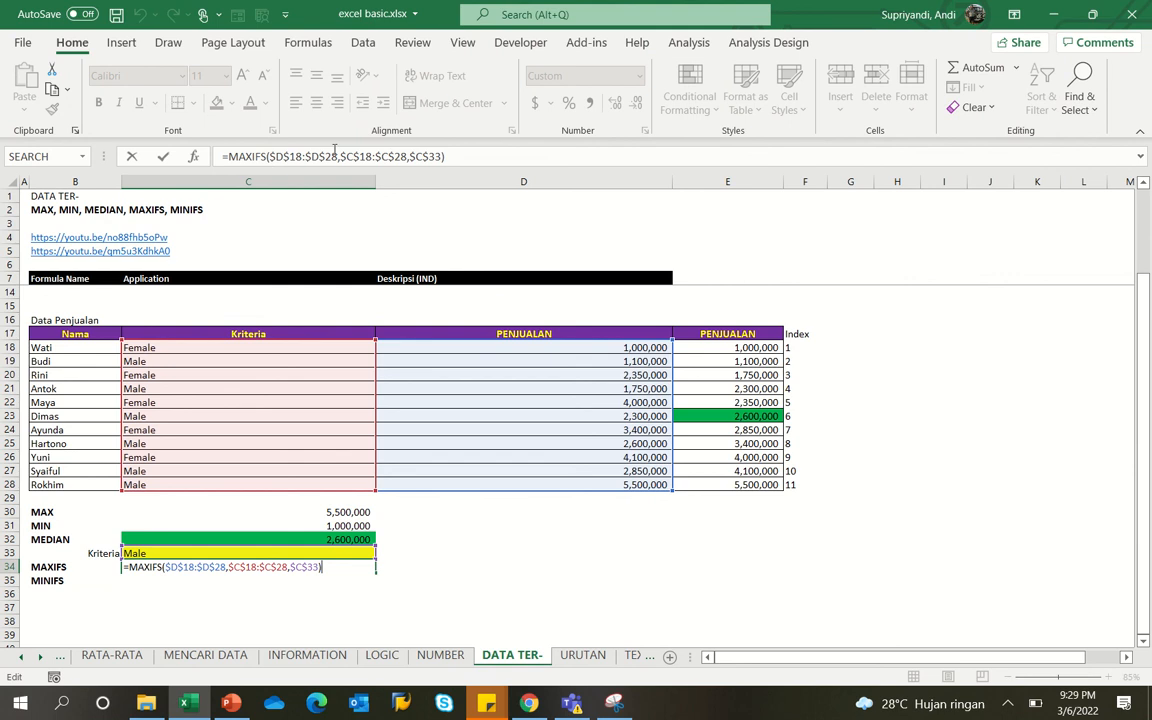
- Review the MAXIFS arguments in C34 once more, from max_range through criteria1, and keep the formula as it is
left_click(307, 157)
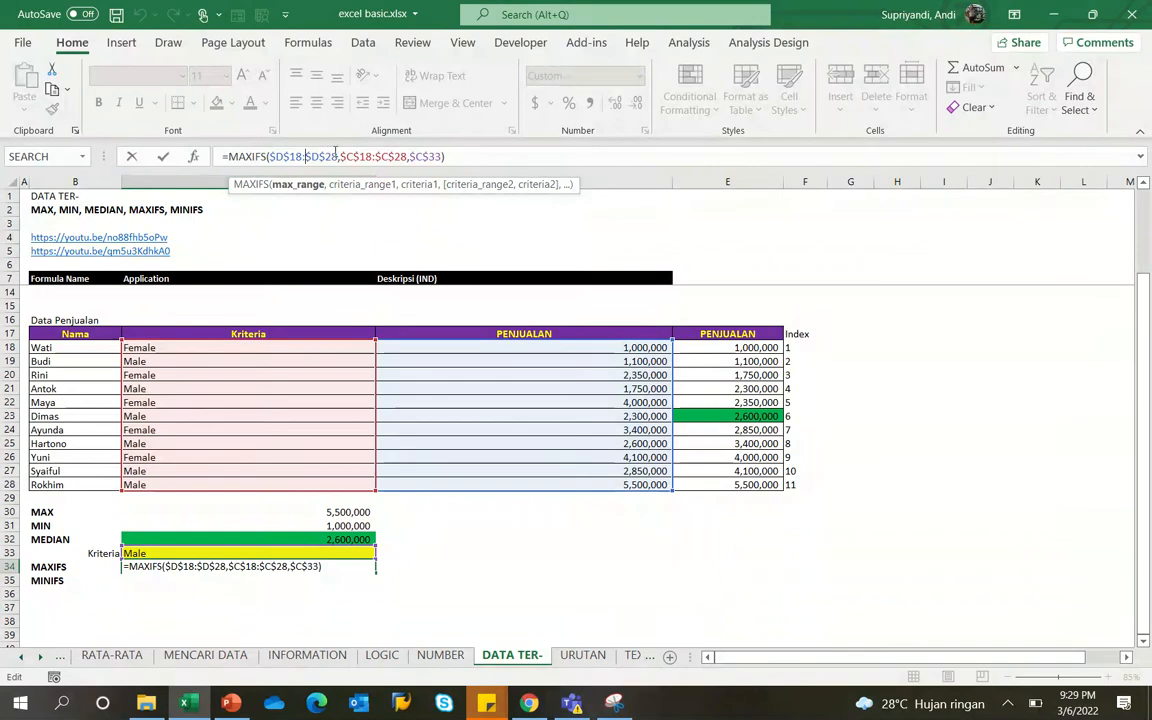
key("Right")
key("Right")
key("Right")
key("Right")
key("Right")
key("Right")
key("Right")
key("Right")
key("Right")
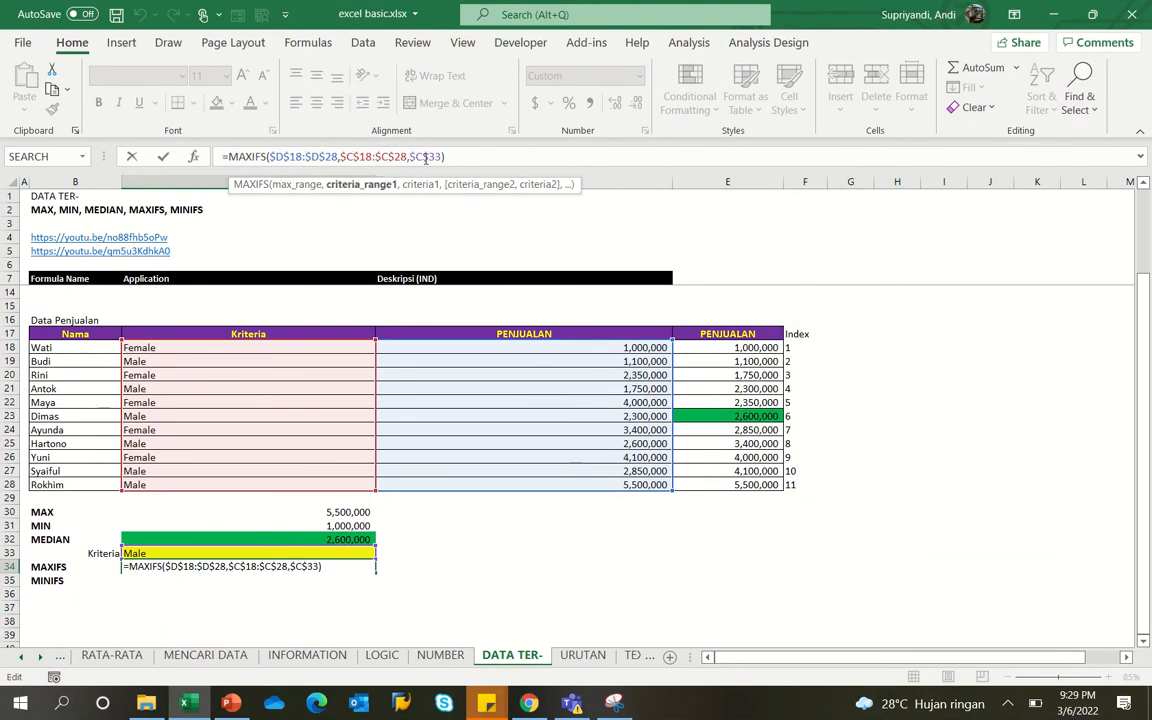
left_click(427, 157)
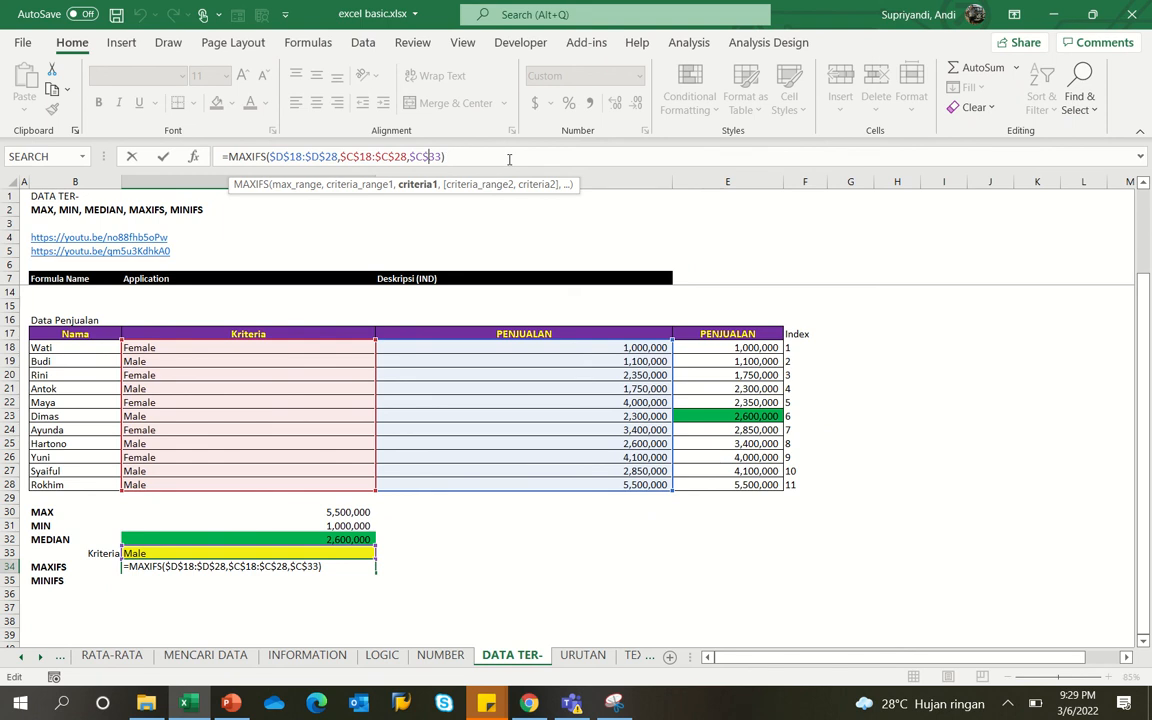
key("ctrl+Return")
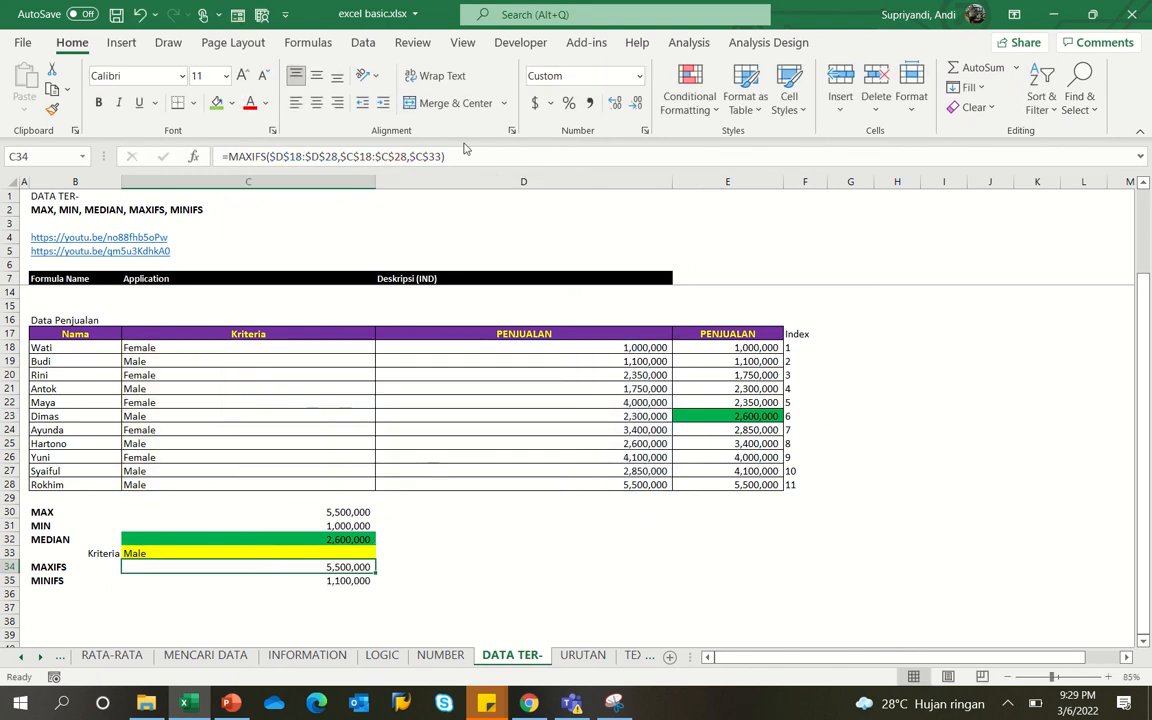
- Examine the min_range, criteria_range1 and criteria1 arguments of the MINIFS formula in C35, leaving the formula as it is
key("Down")
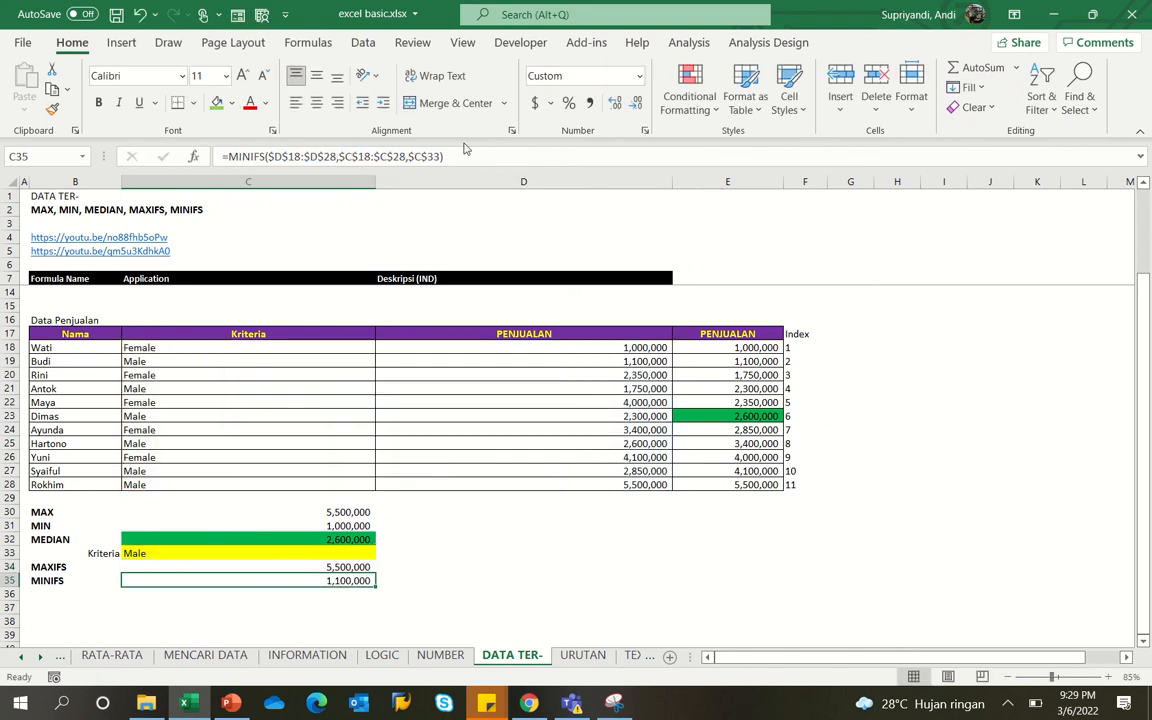
left_click(464, 148)
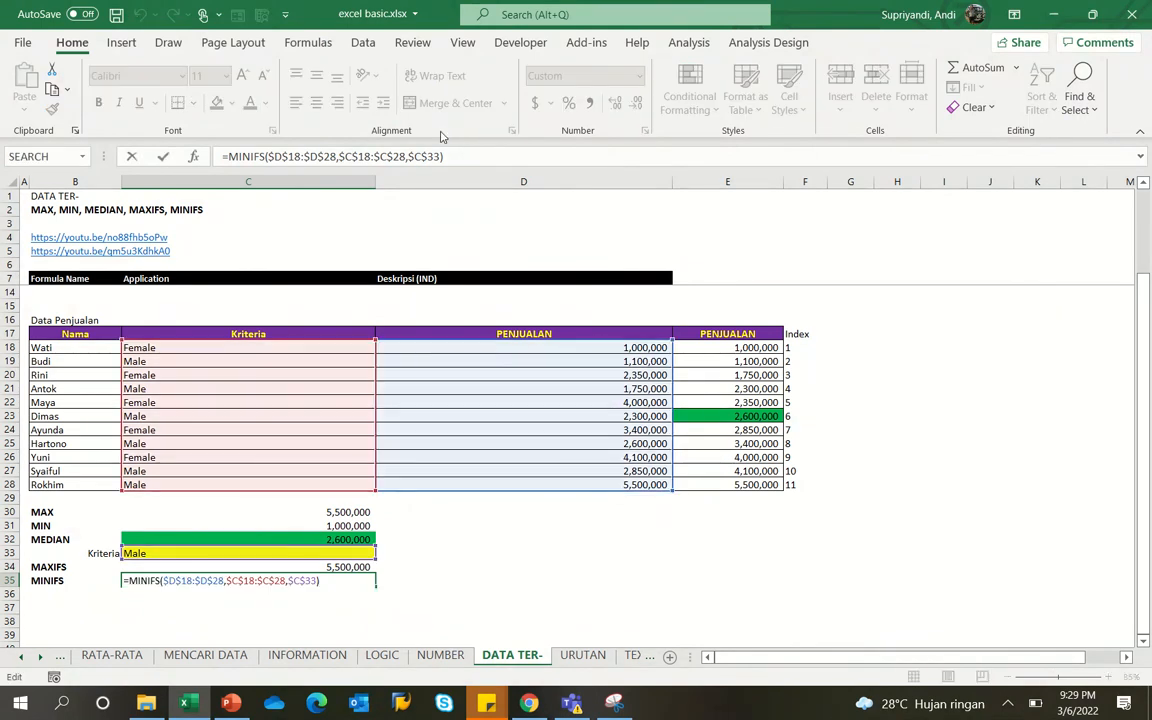
left_click(276, 157)
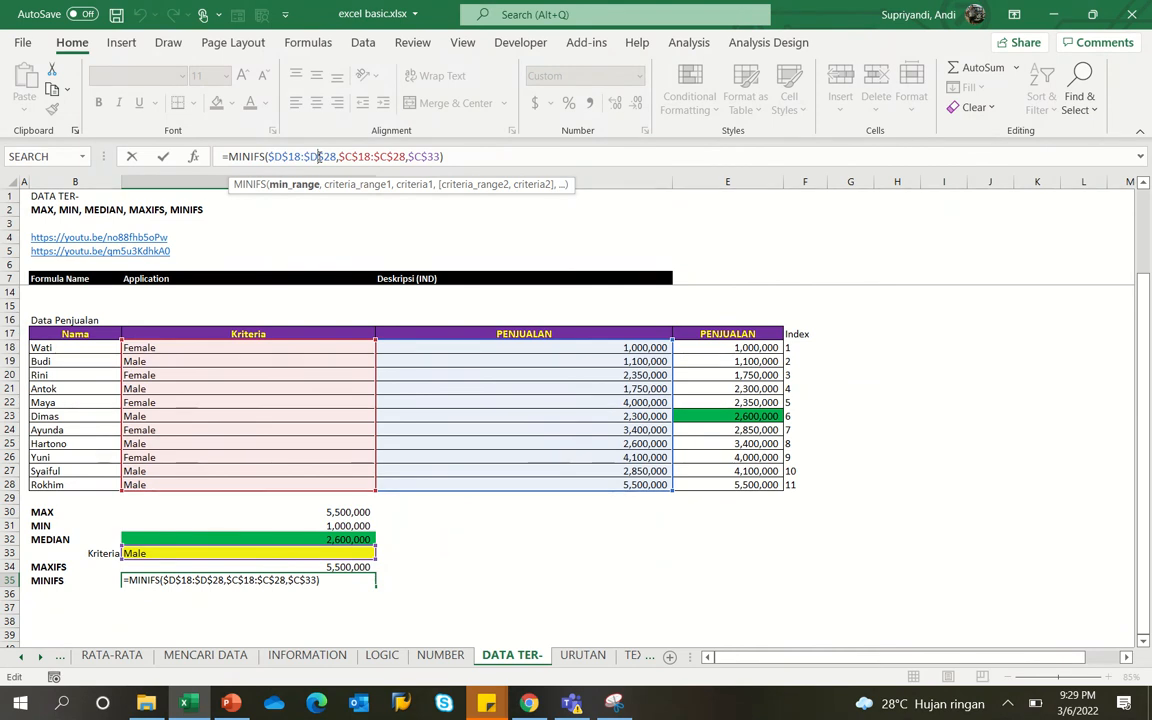
left_click(374, 157)
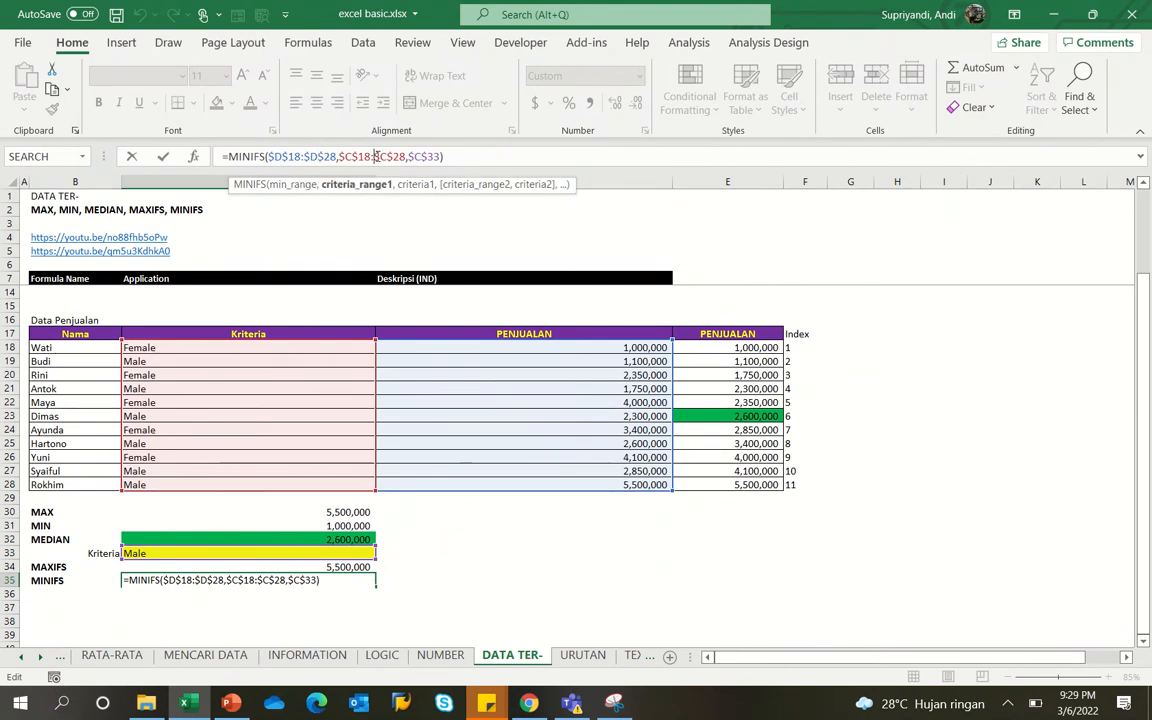
left_click(434, 157)
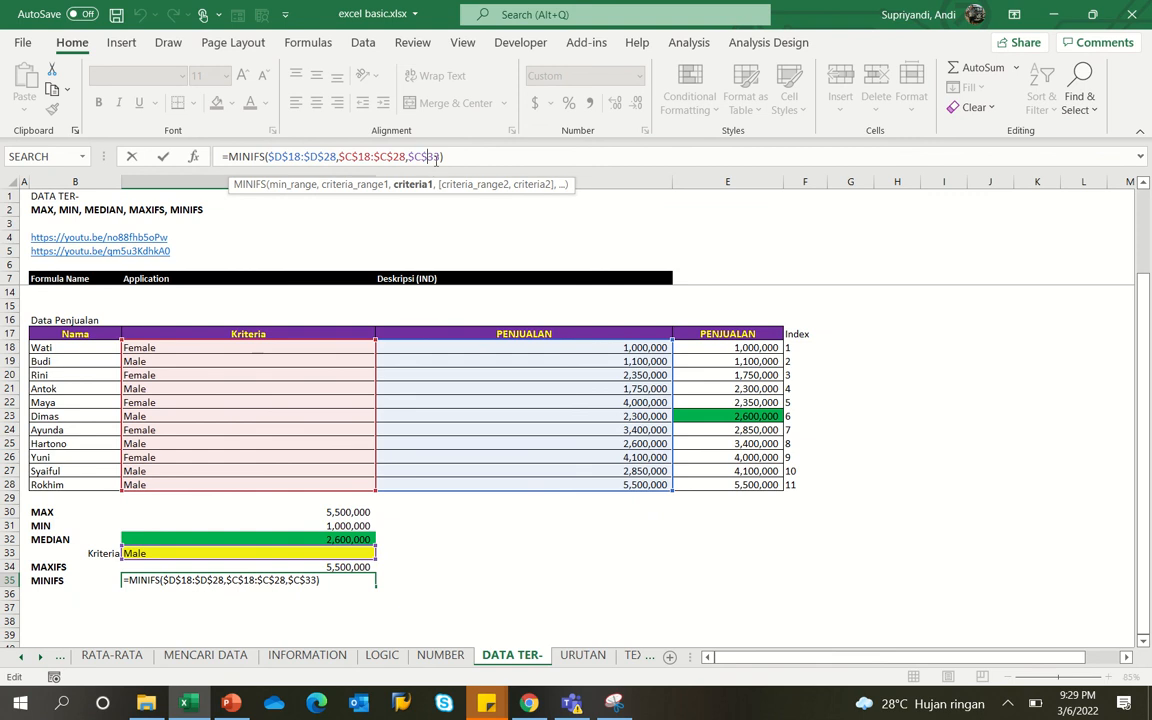
key("Escape")
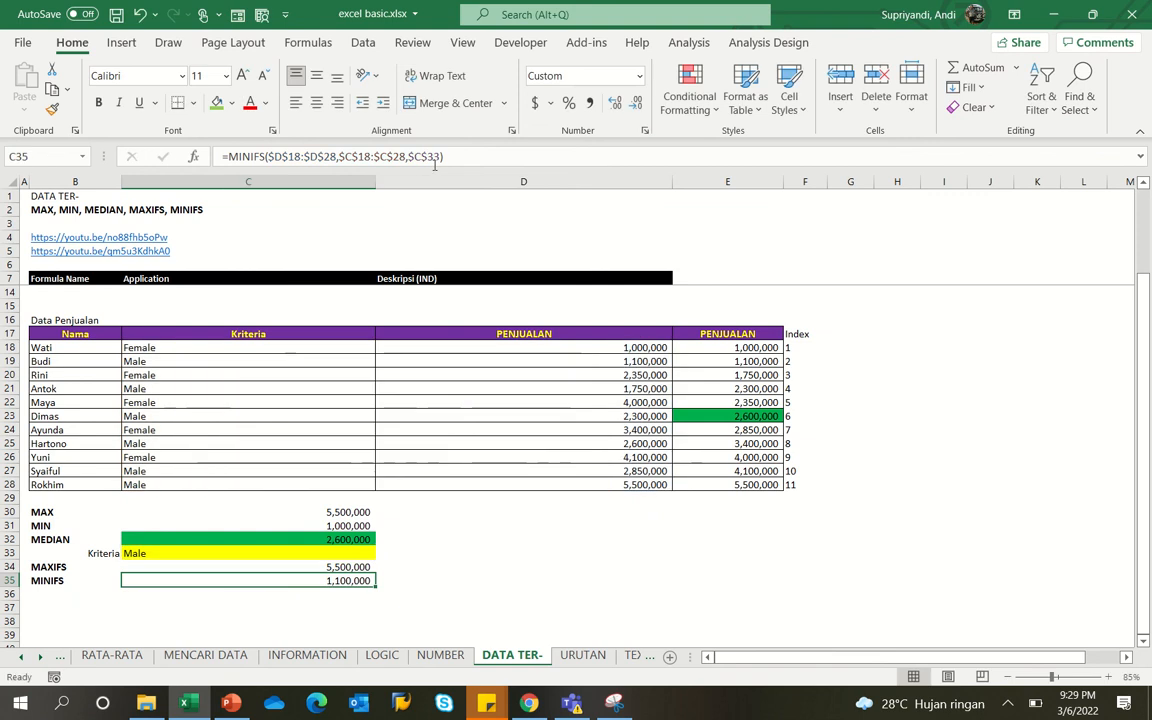
- Open the URUTAN sheet and review its RANK, SMALL and LARGE entries and the sales example
left_click(41, 657)
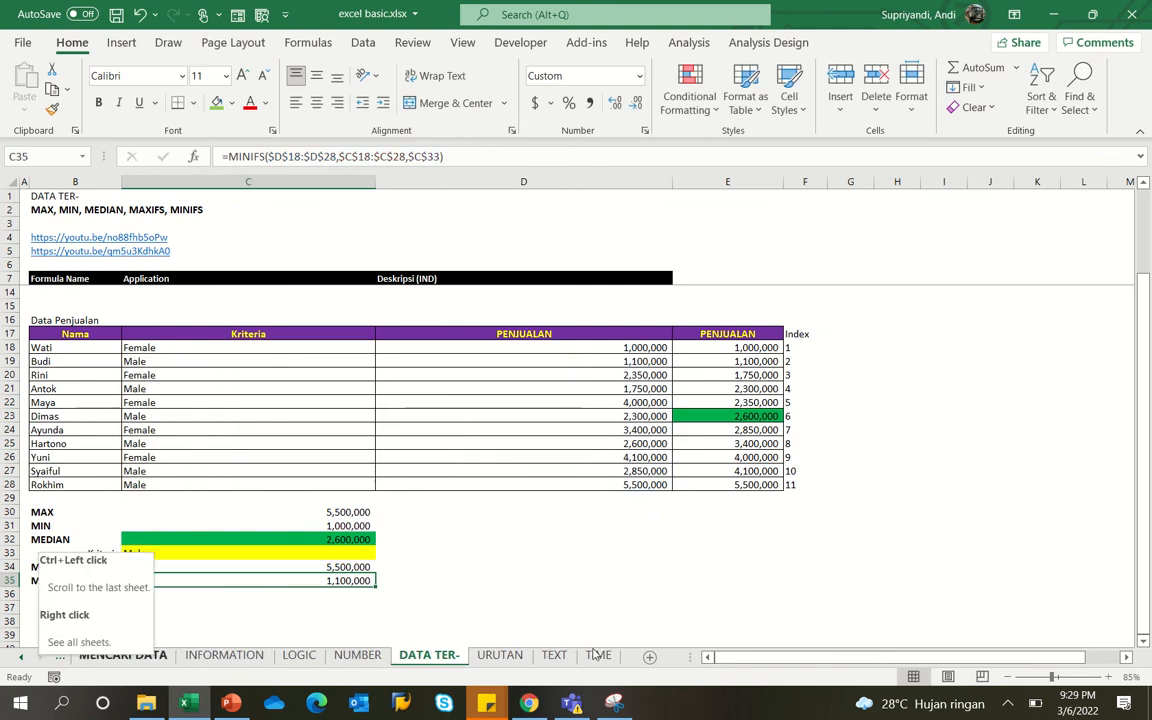
left_click(501, 658)
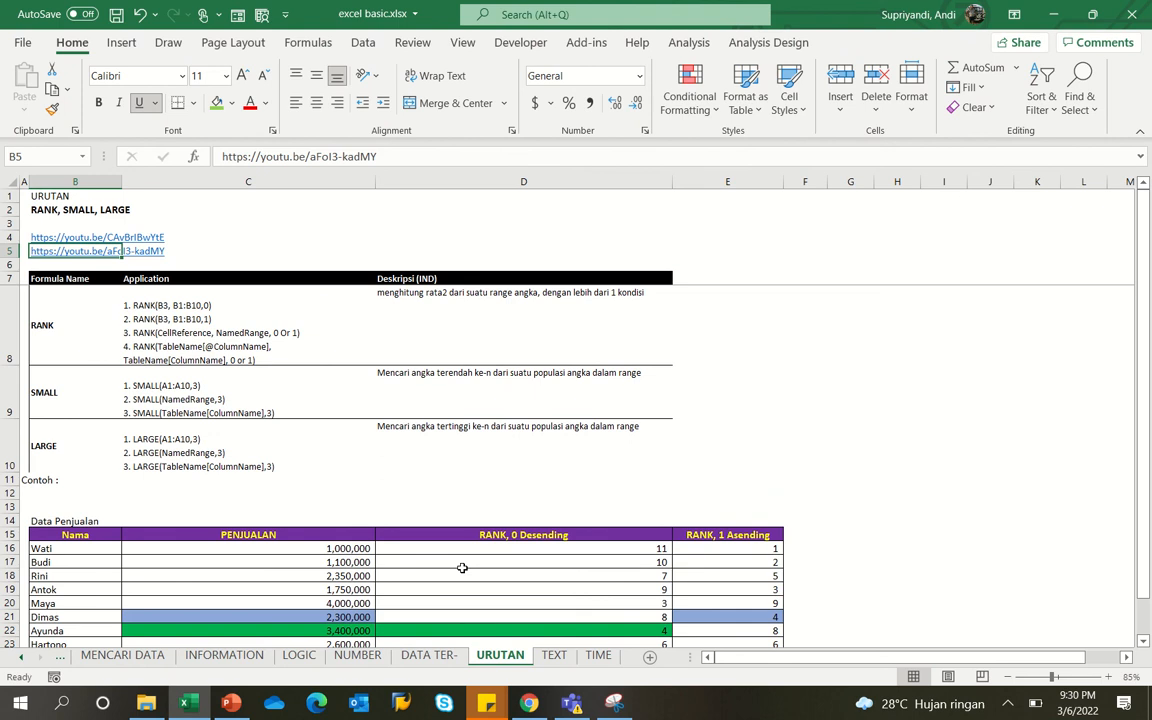
scroll(462, 568, "down", 1)
scroll(462, 568, "up", 1)
left_click(52, 328)
left_click(64, 398)
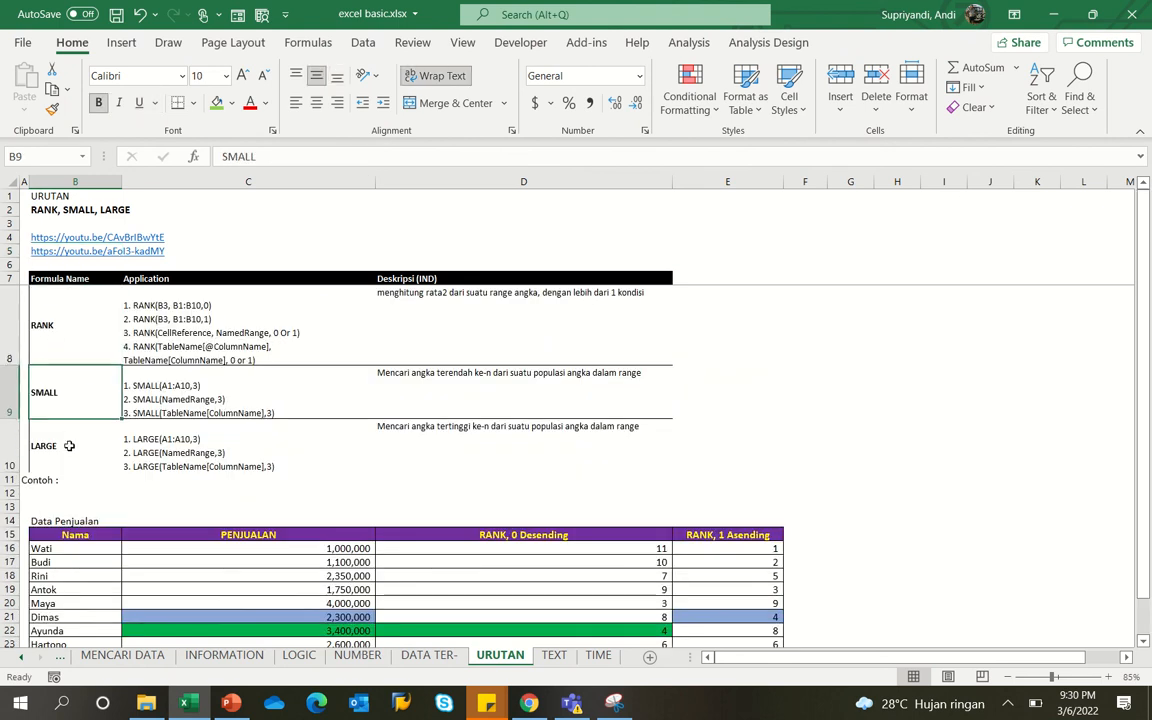
left_click(69, 446)
scroll(69, 446, "down", 1)
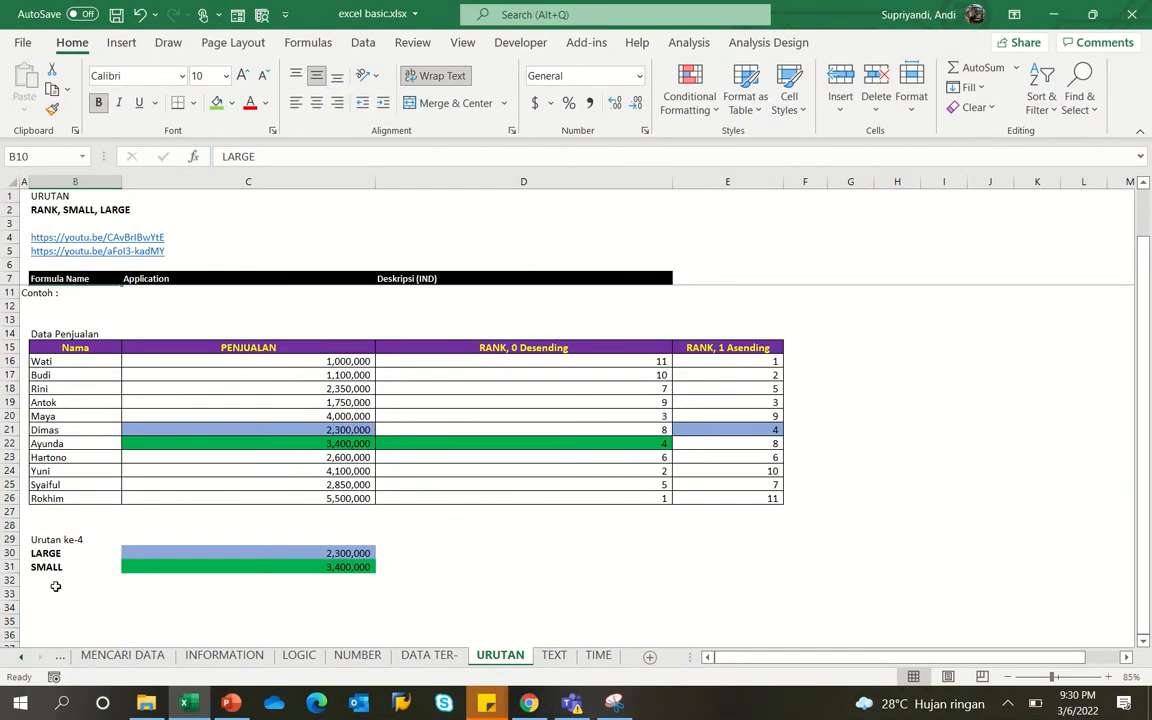
- Examine the number and ref arguments of the RANK formula in D16
left_click(593, 364)
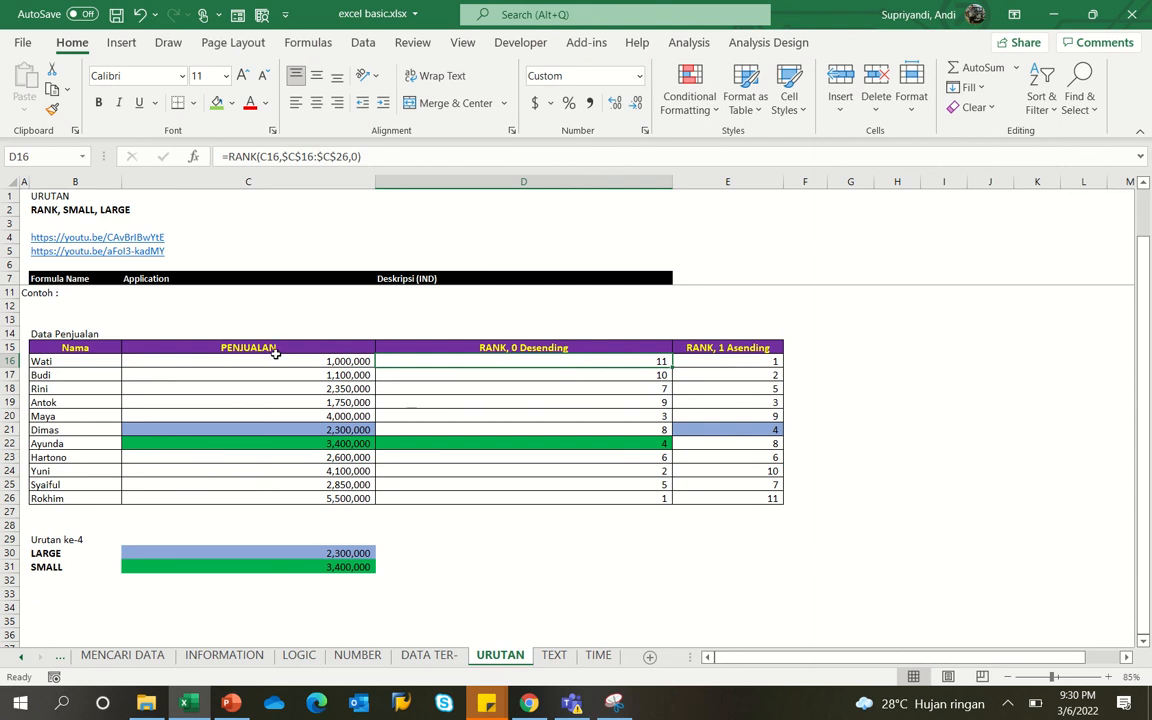
scroll(275, 353, "up", 1)
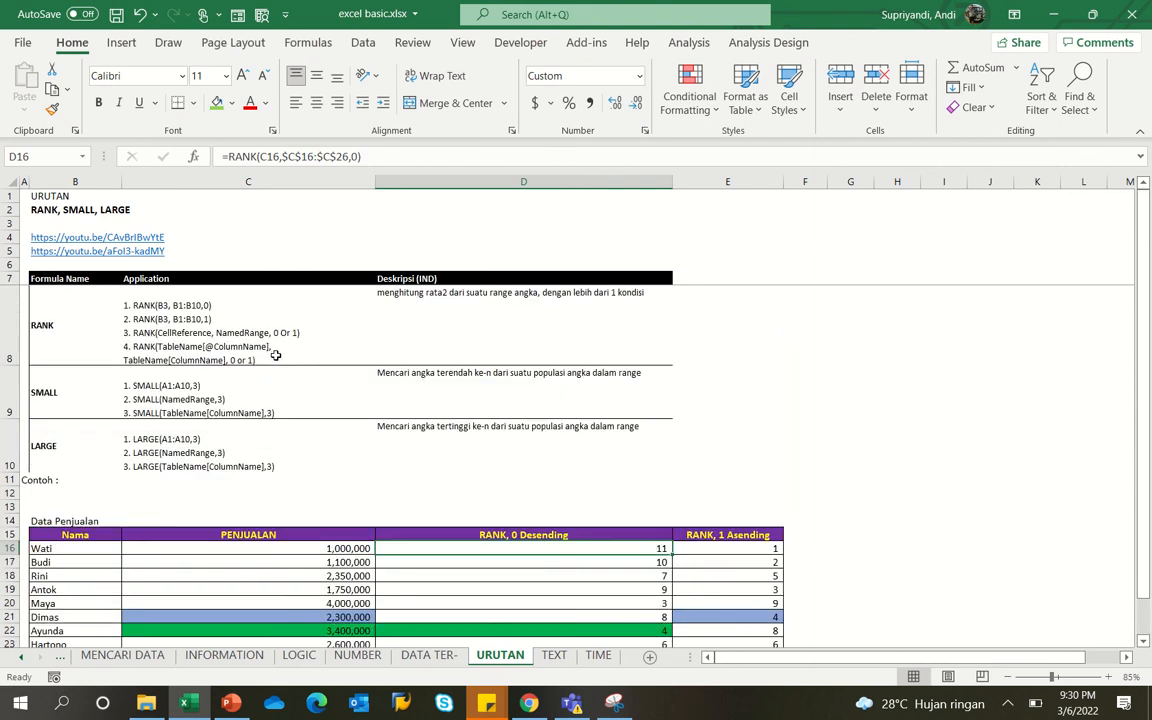
scroll(275, 355, "down", 1)
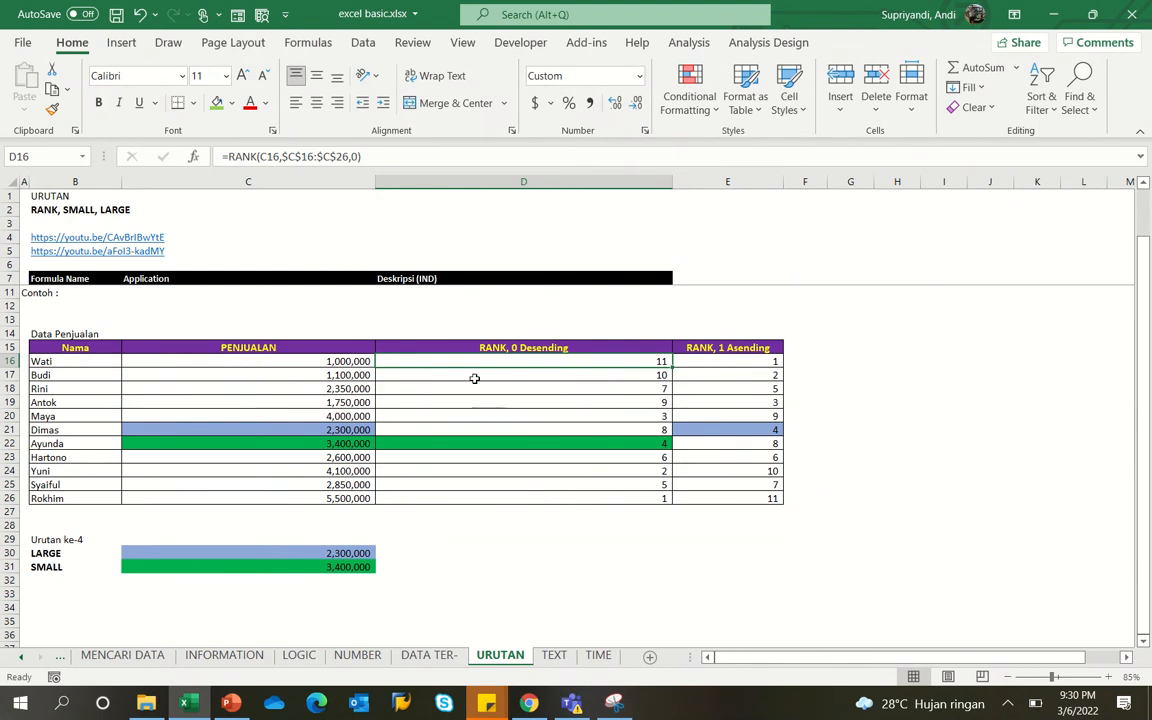
left_click(274, 156)
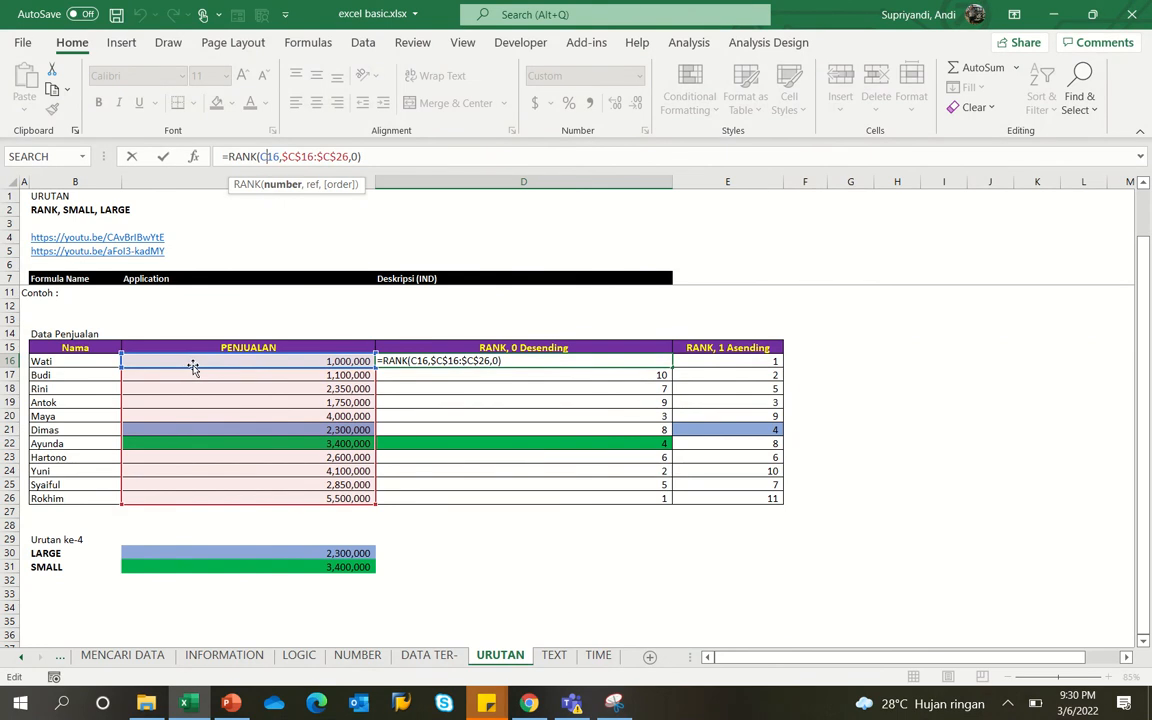
key("Right")
key("Right")
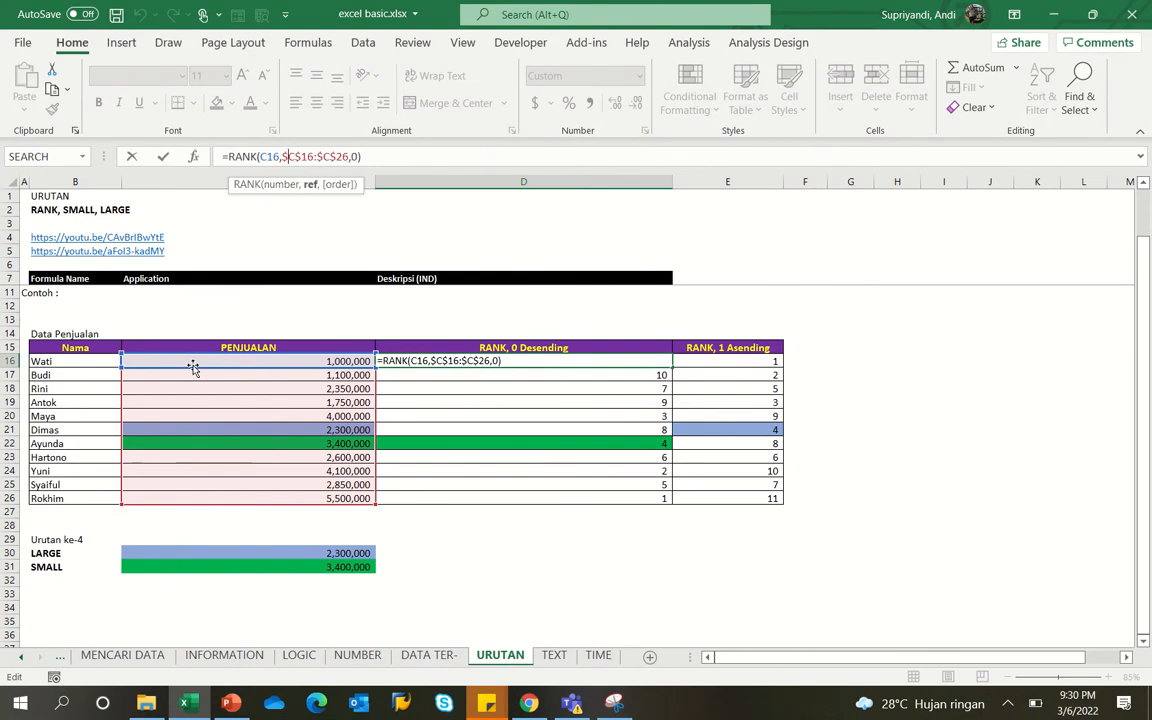
key("Right")
key("Right")
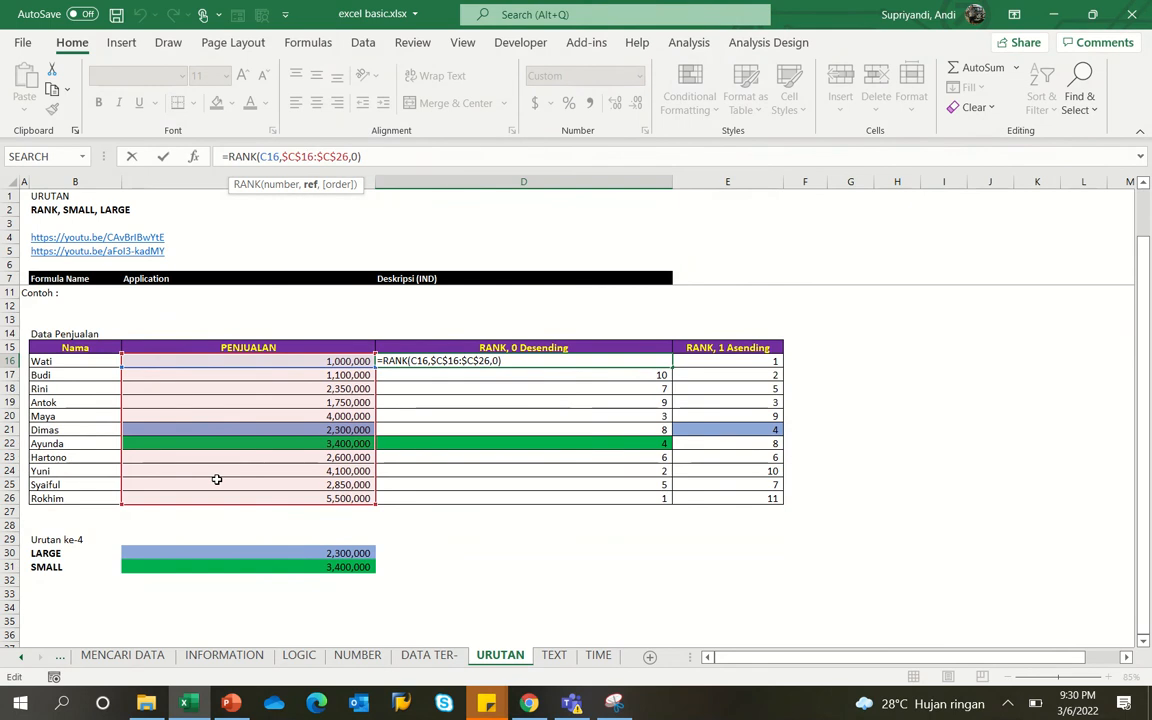
- Examine the order argument of the RANK formula in D16 and keep the formula as it is
key("Right")
key("Right")
key("Right")
key("Right")
key("Right")
key("Right")
key("Right")
key("Right")
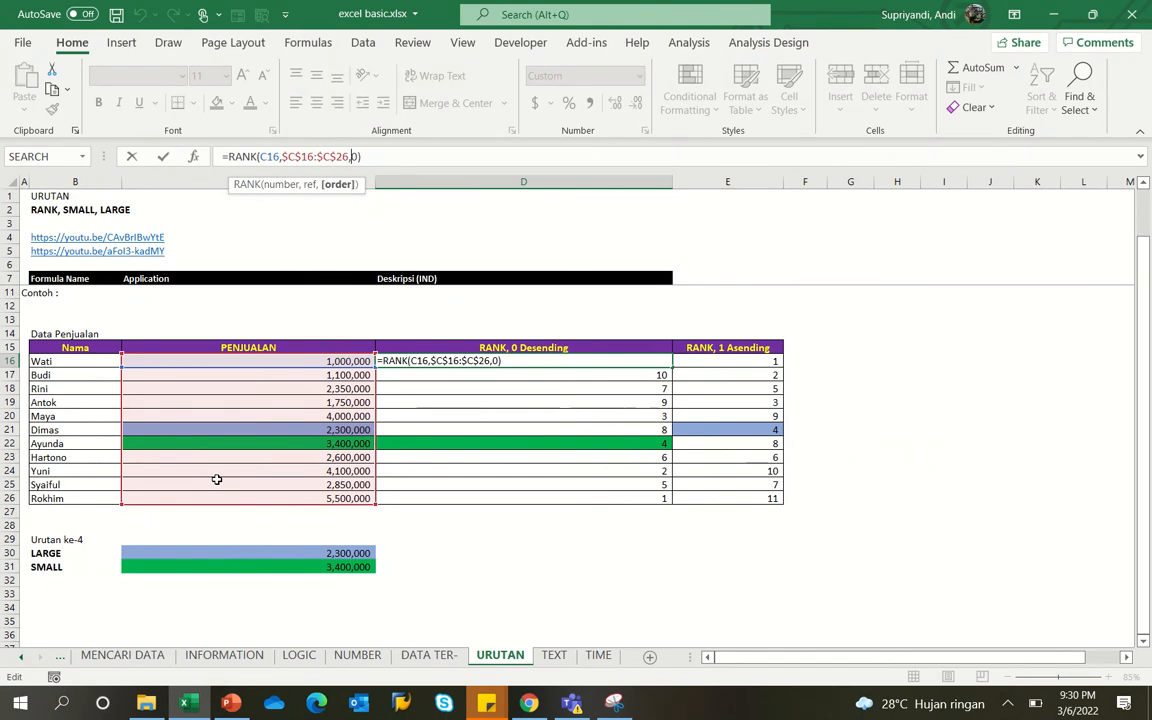
key("Return")
key("Up")
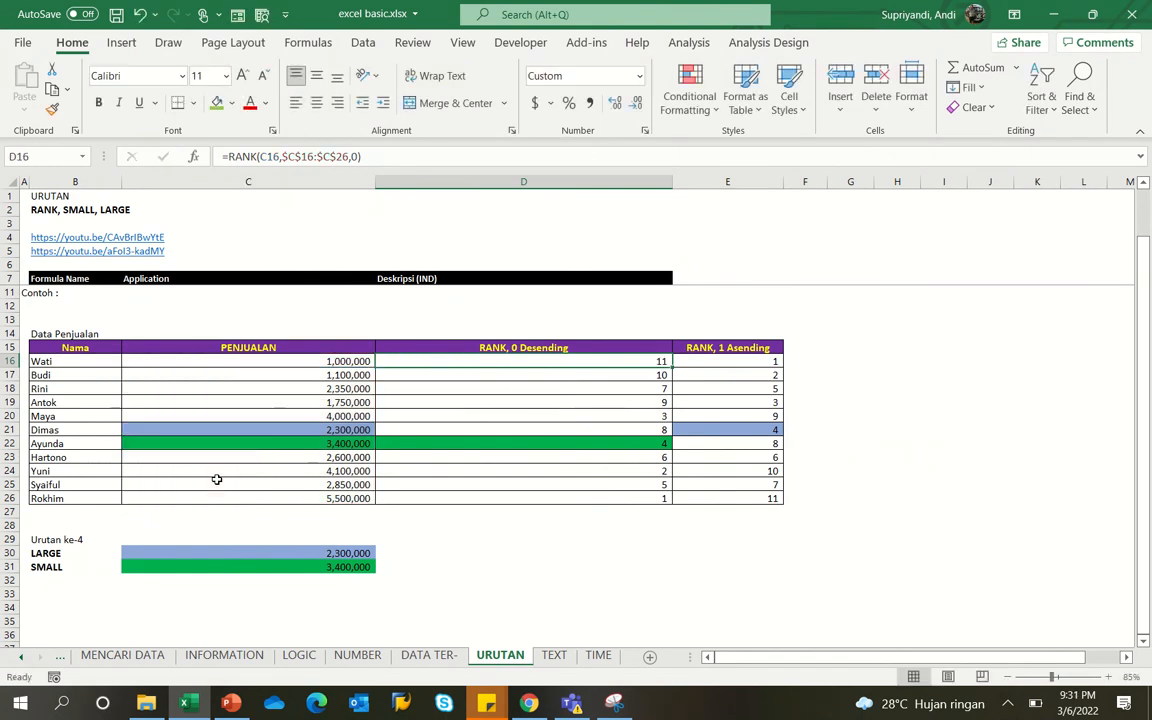
- Compare the sales values in C16 and C26 with their descending ranks in D16 and D26
left_click(319, 361)
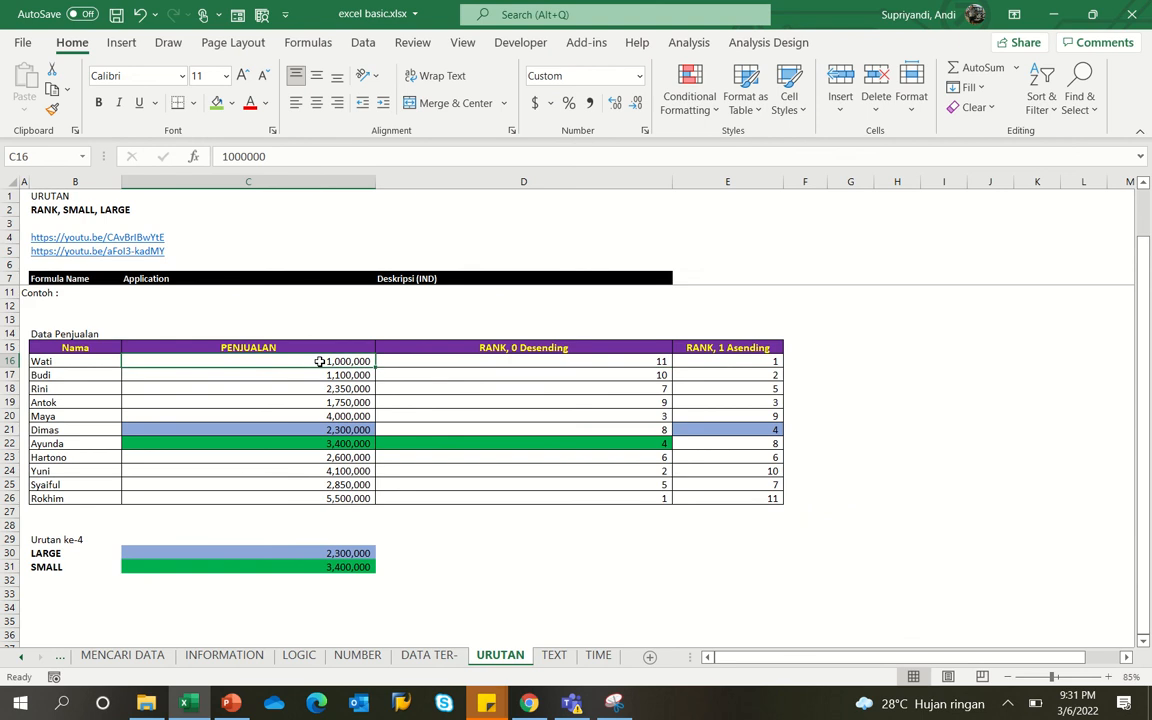
left_click(580, 352)
left_click(579, 361)
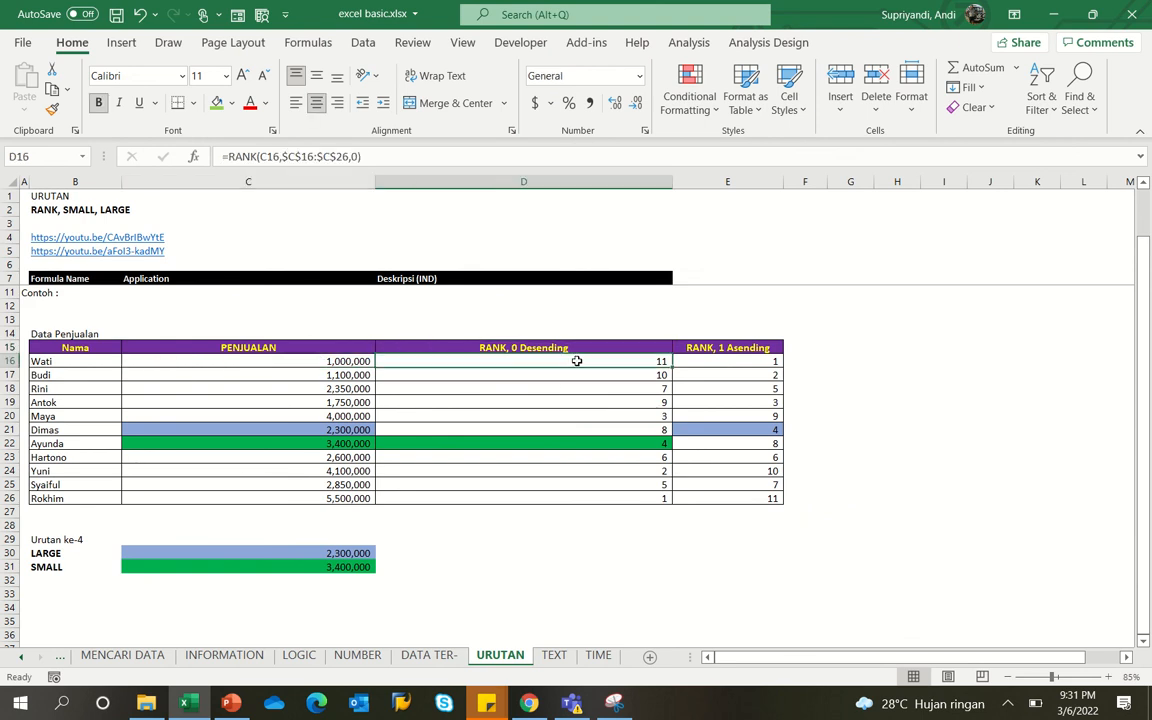
left_click(348, 499)
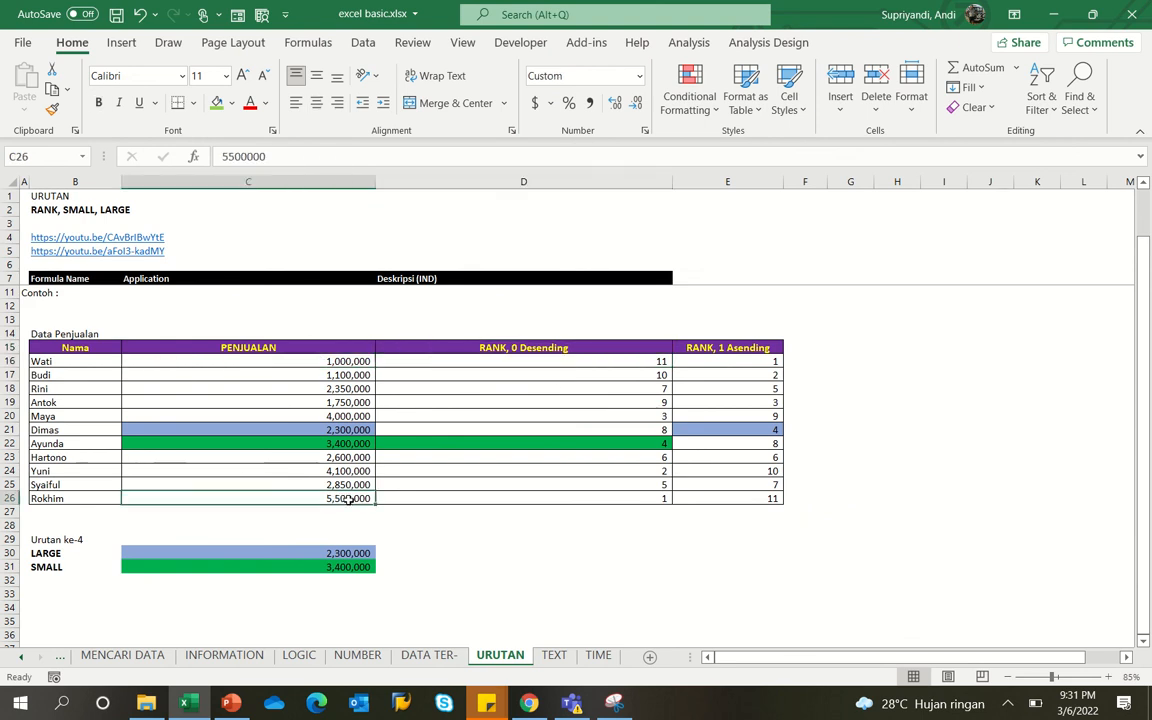
left_click(472, 498)
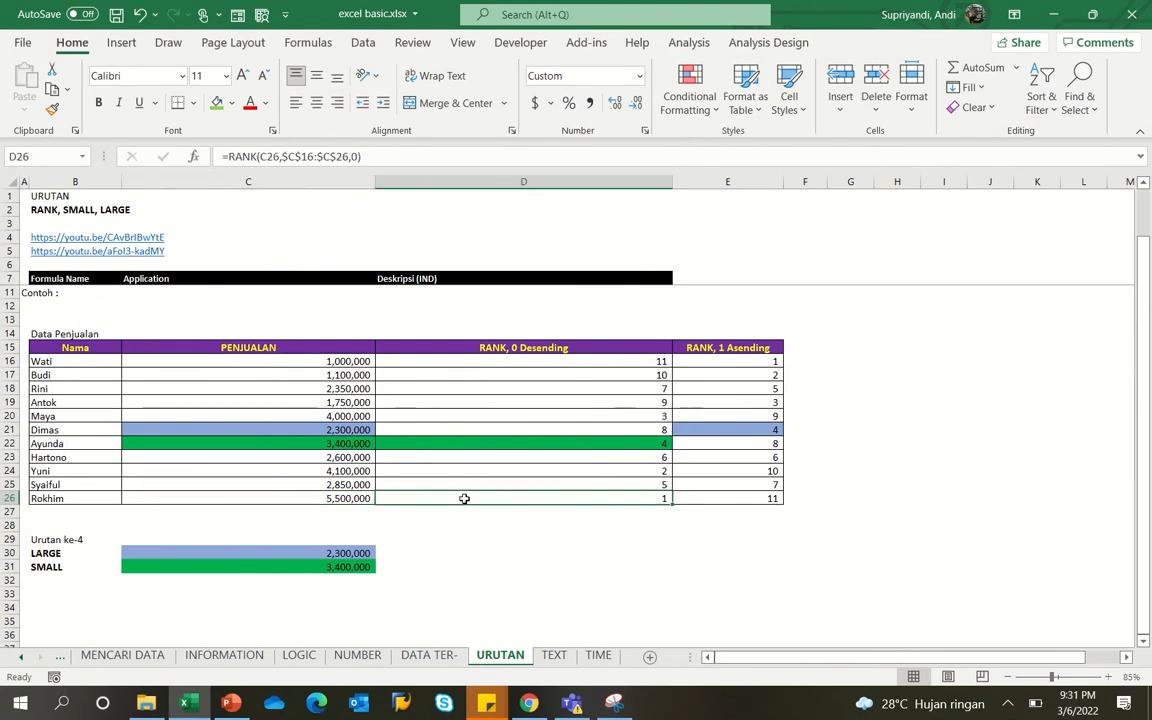
double_click(464, 498)
key("Escape")
- Fill the ascending rank cell E26 and the descending rank cell D16 with yellow
left_click(761, 499)
left_click(618, 362, "ctrl")
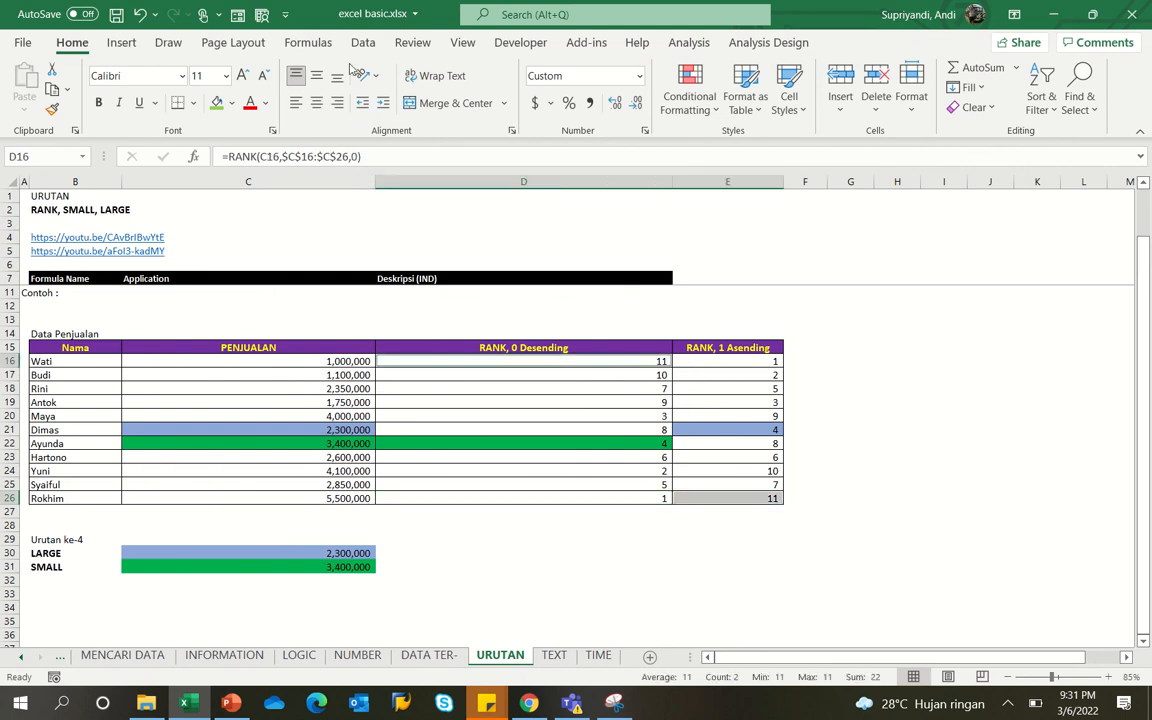
left_click(232, 103)
left_click(258, 263)
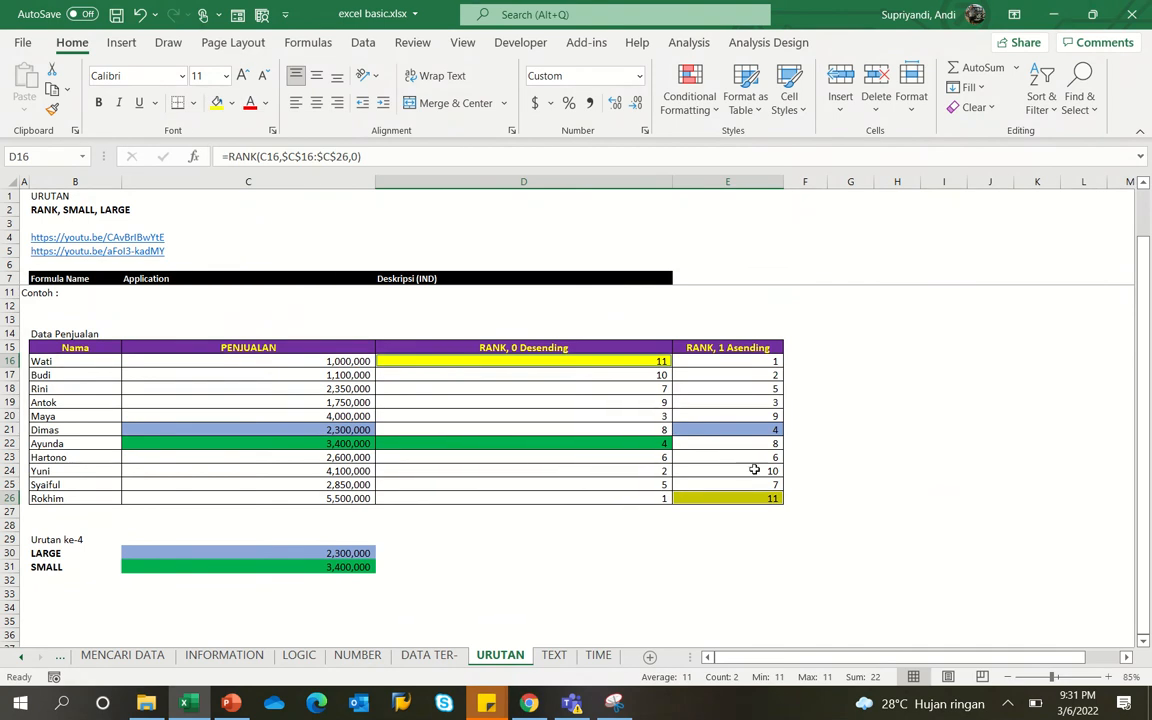
left_click(738, 500)
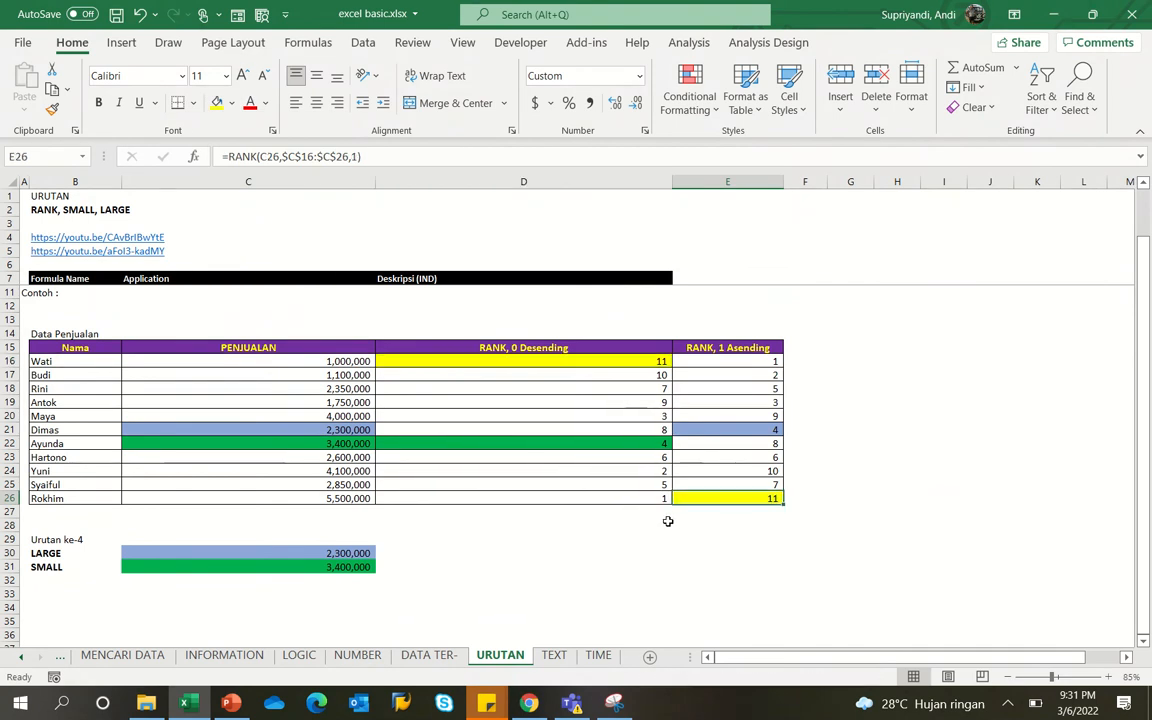
- Check the formulas in C30 and C31 against the labels beside them
left_click(288, 557)
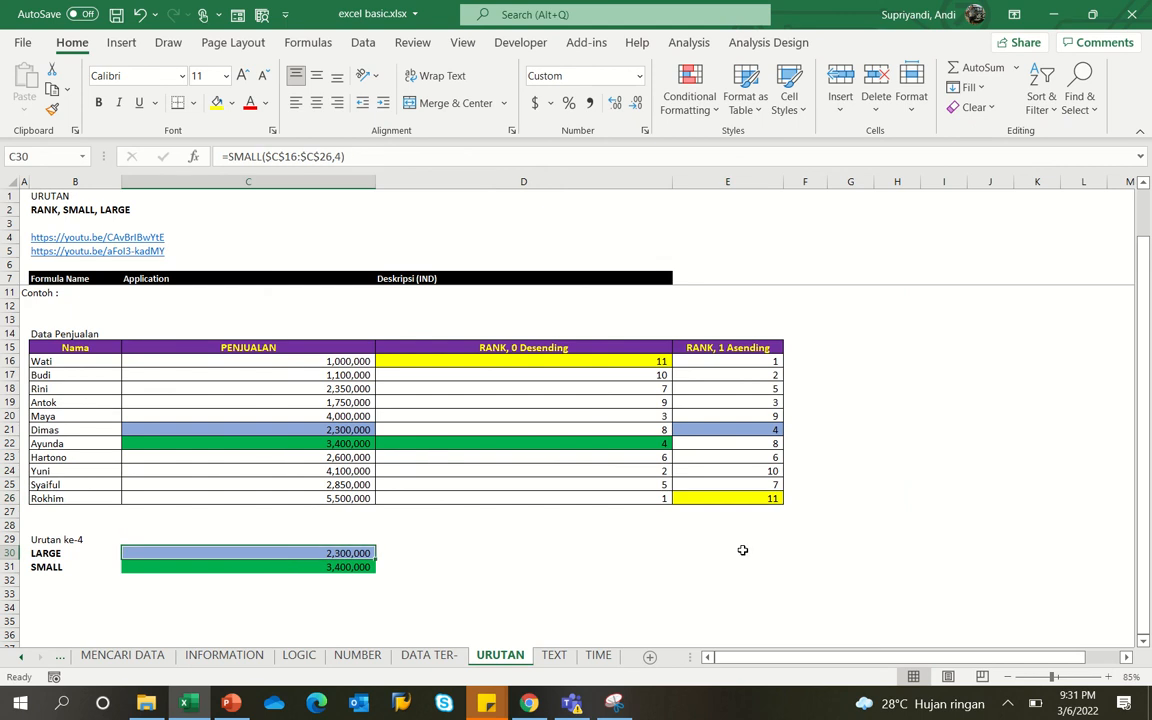
key("Down")
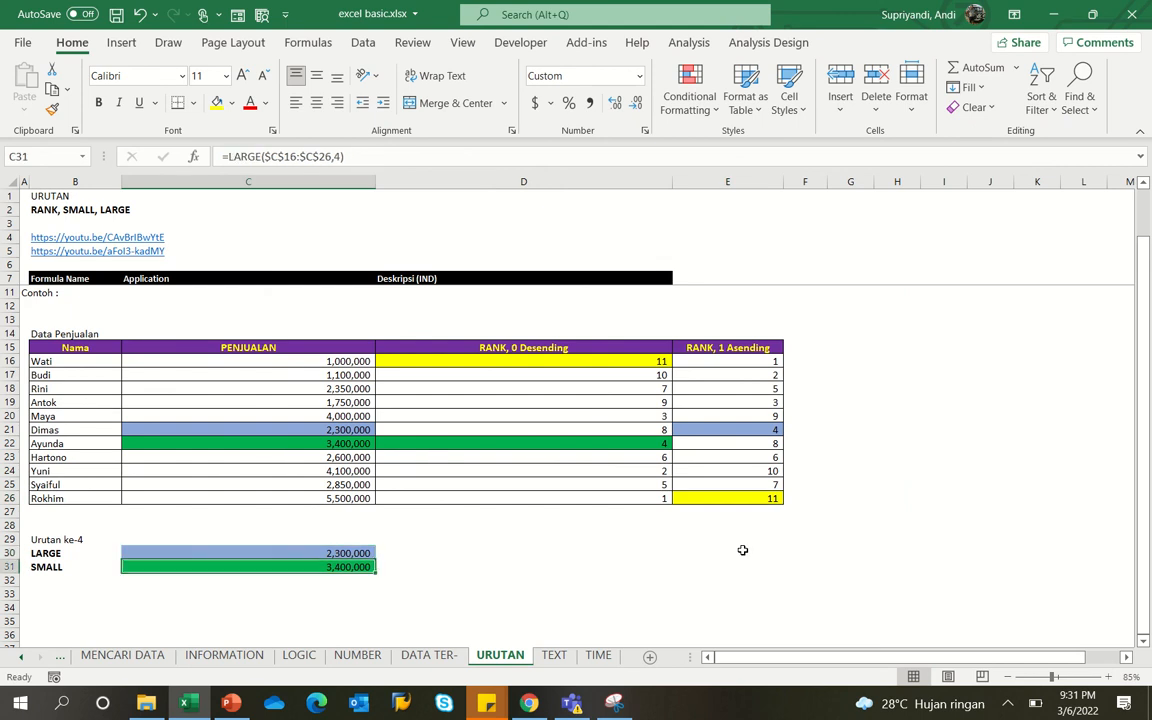
key("Up")
key("Down")
key("Up")
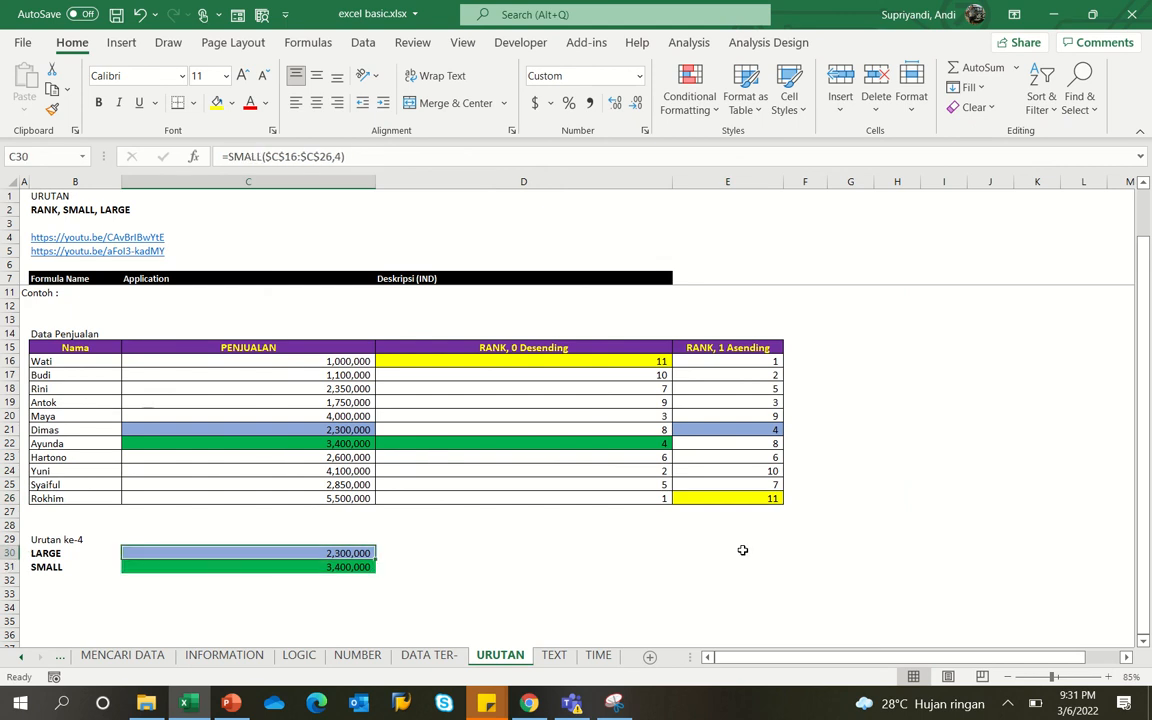
- Correct the labels under Urutan ke-4 by entering SMALL in B30 and LARGE in B31
key("Left")
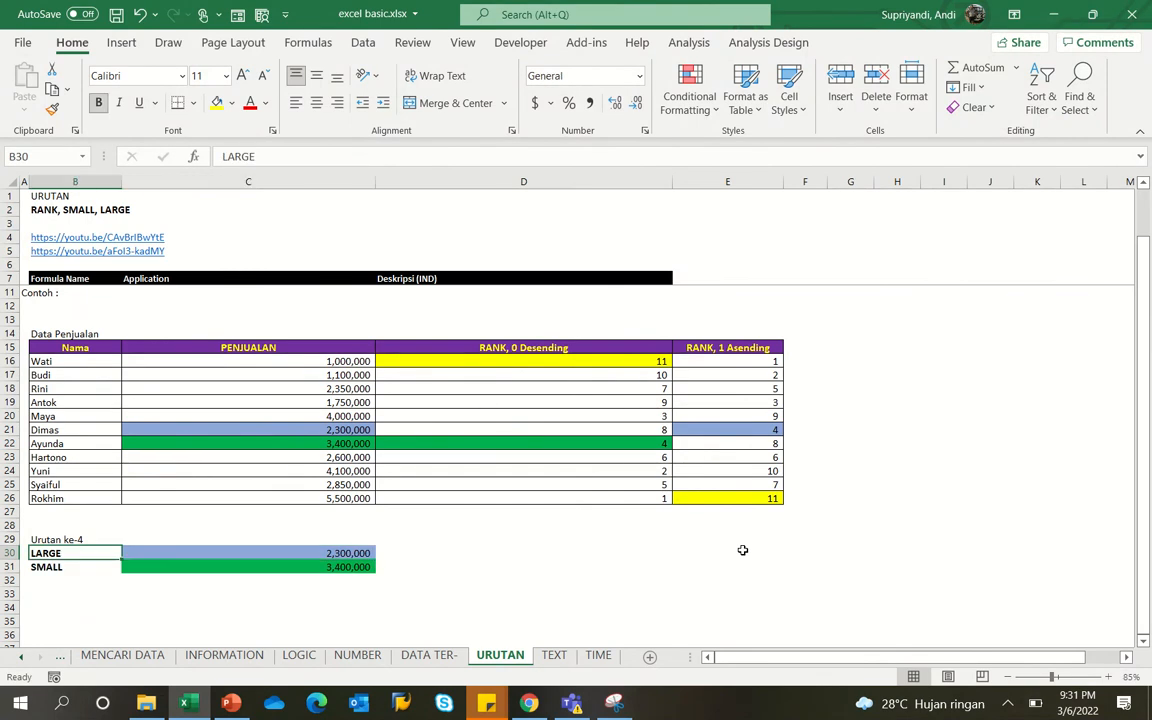
type("SMALL")
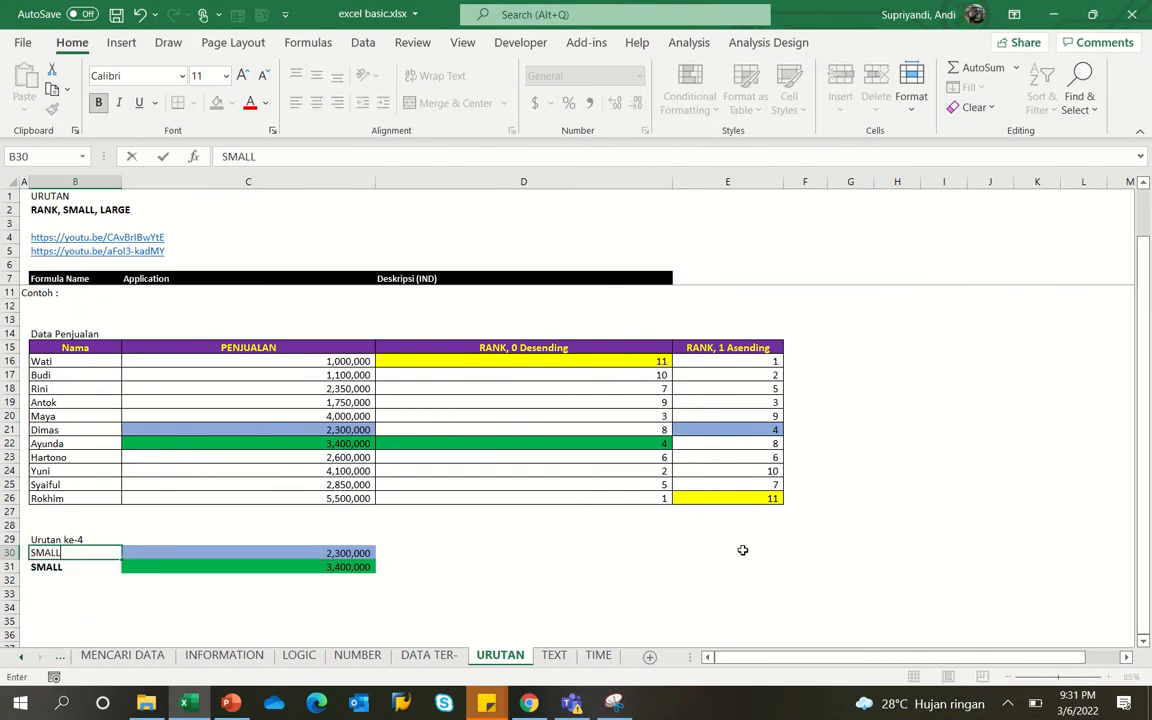
key("Return")
type("LARG")
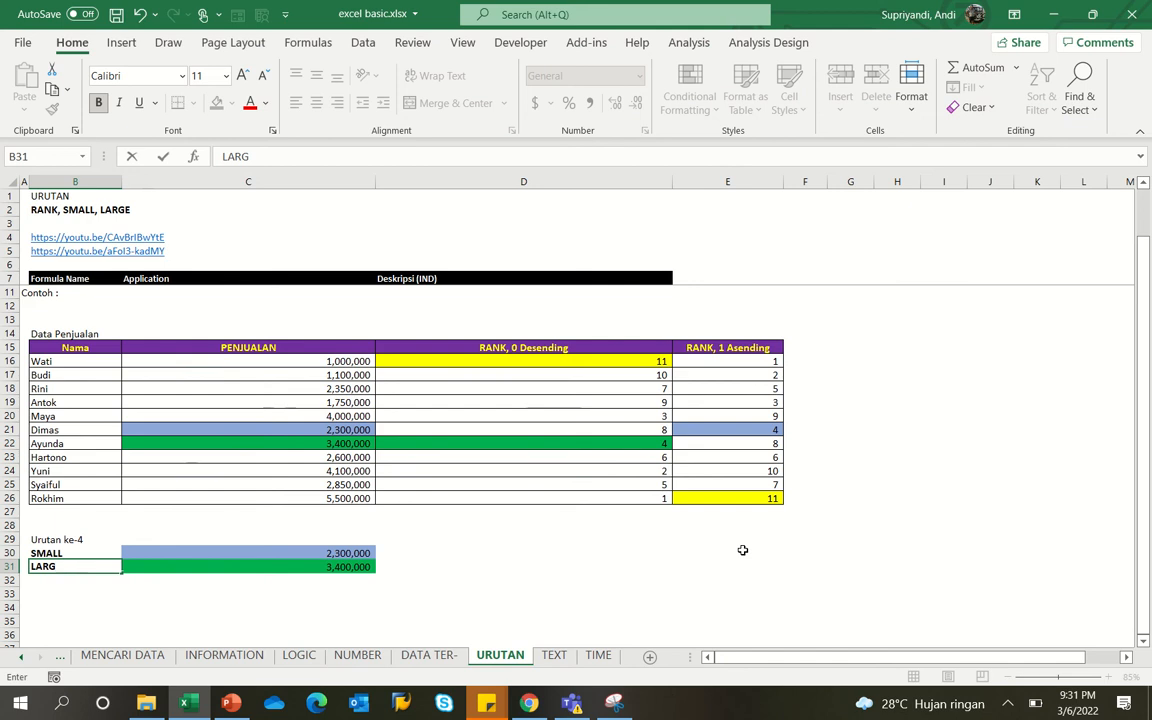
type("E")
key("Return")
- Inspect the SMALL formula in C30 and its referenced sales range, leaving it as it is
key("Up")
key("Right")
key("Up")
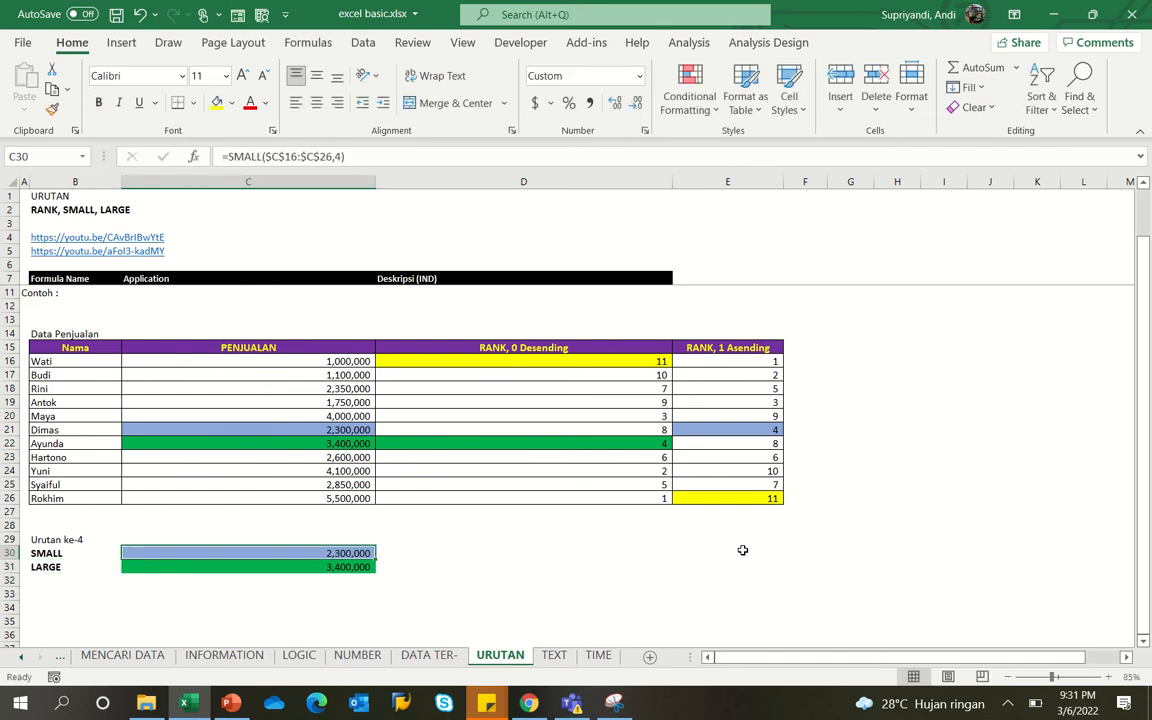
key("F2")
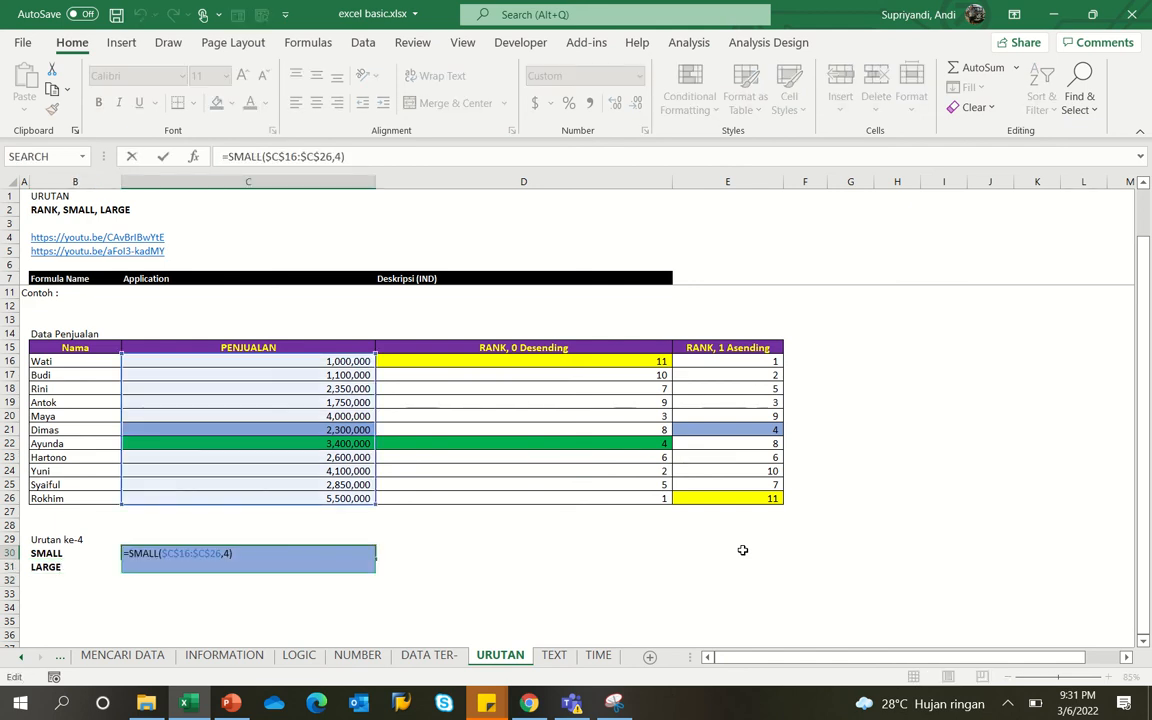
key("ctrl+Return")
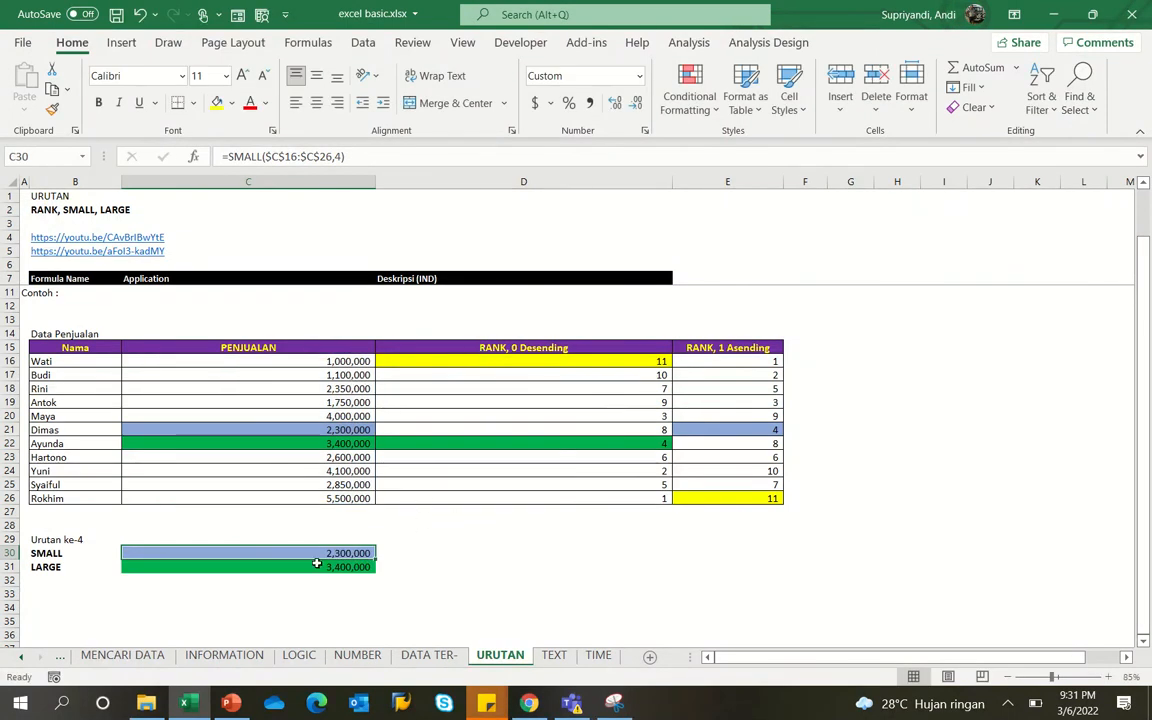
double_click(257, 556)
key("Escape")
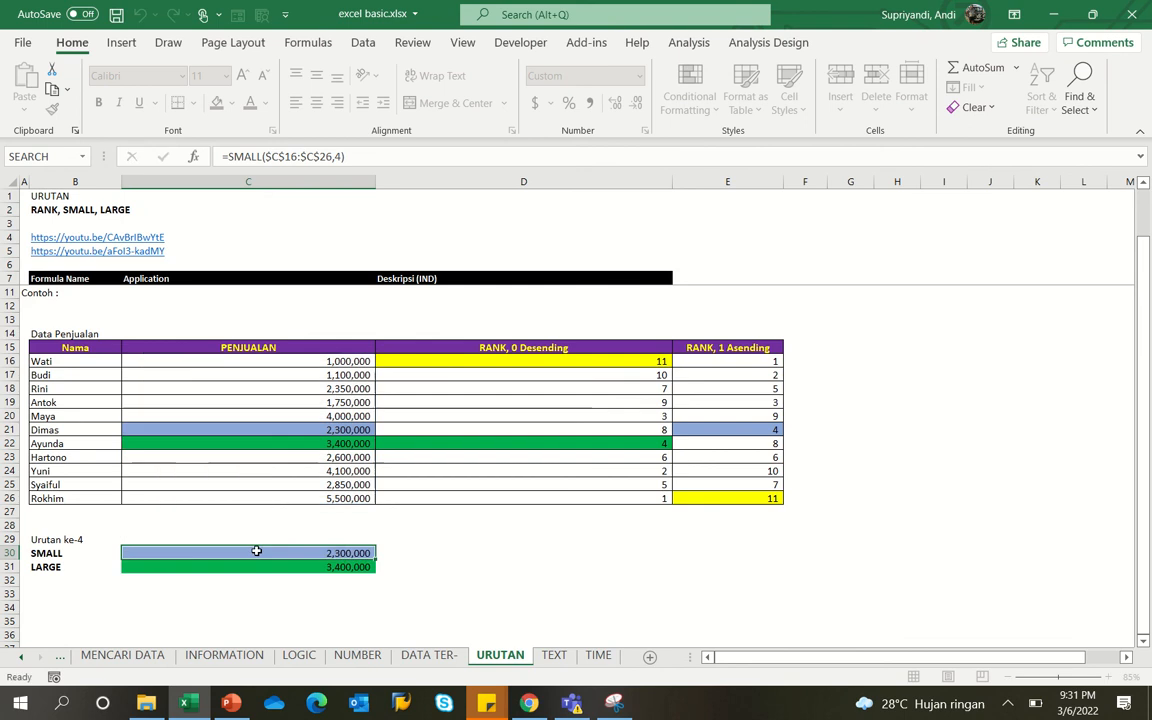
- Review the array and k arguments of the SMALL formula in C30 without changing them
left_click(265, 156)
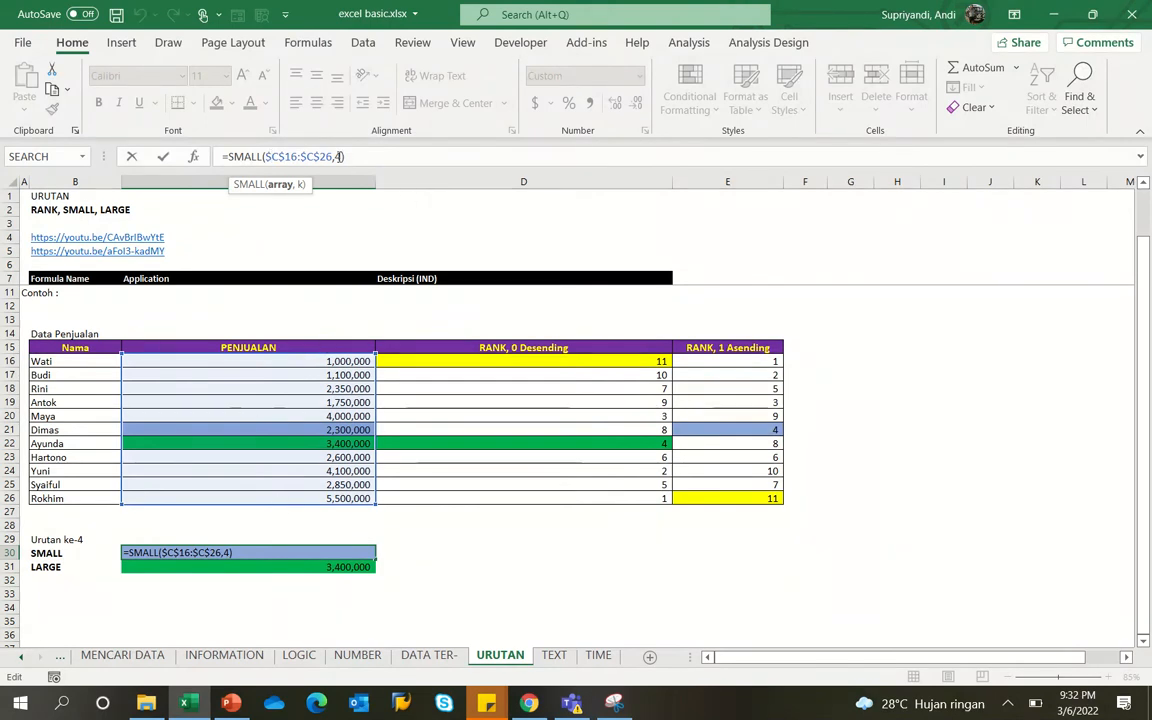
key("ctrl+Return")
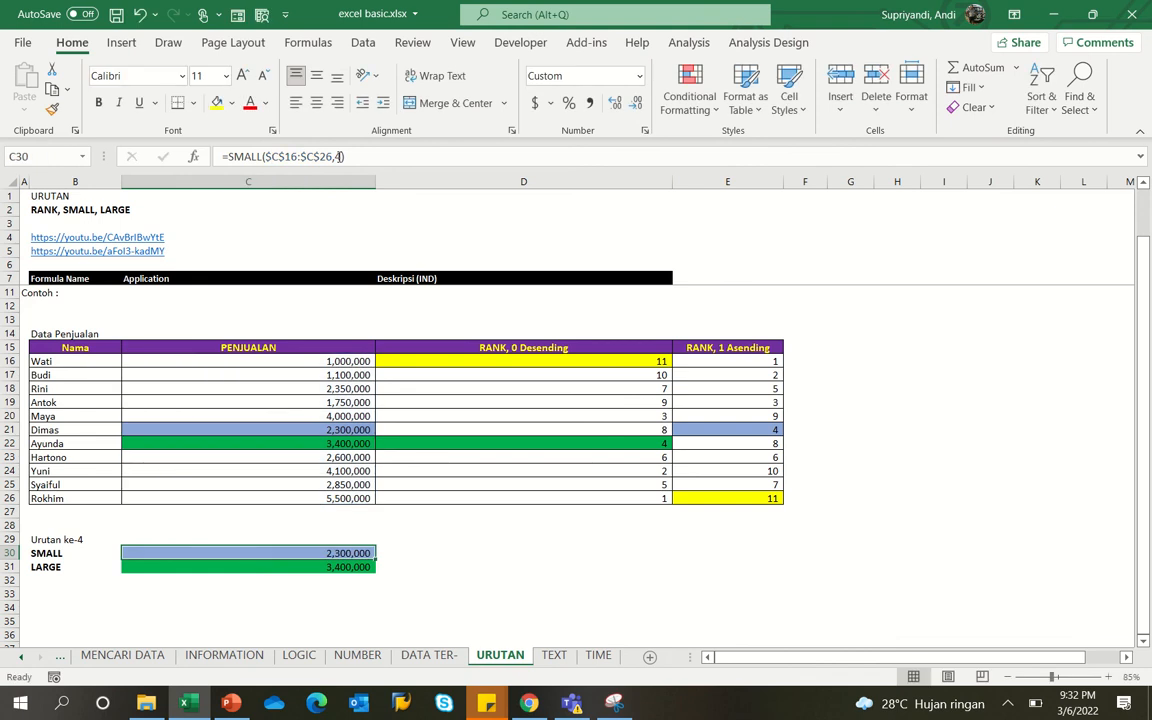
left_click(340, 156)
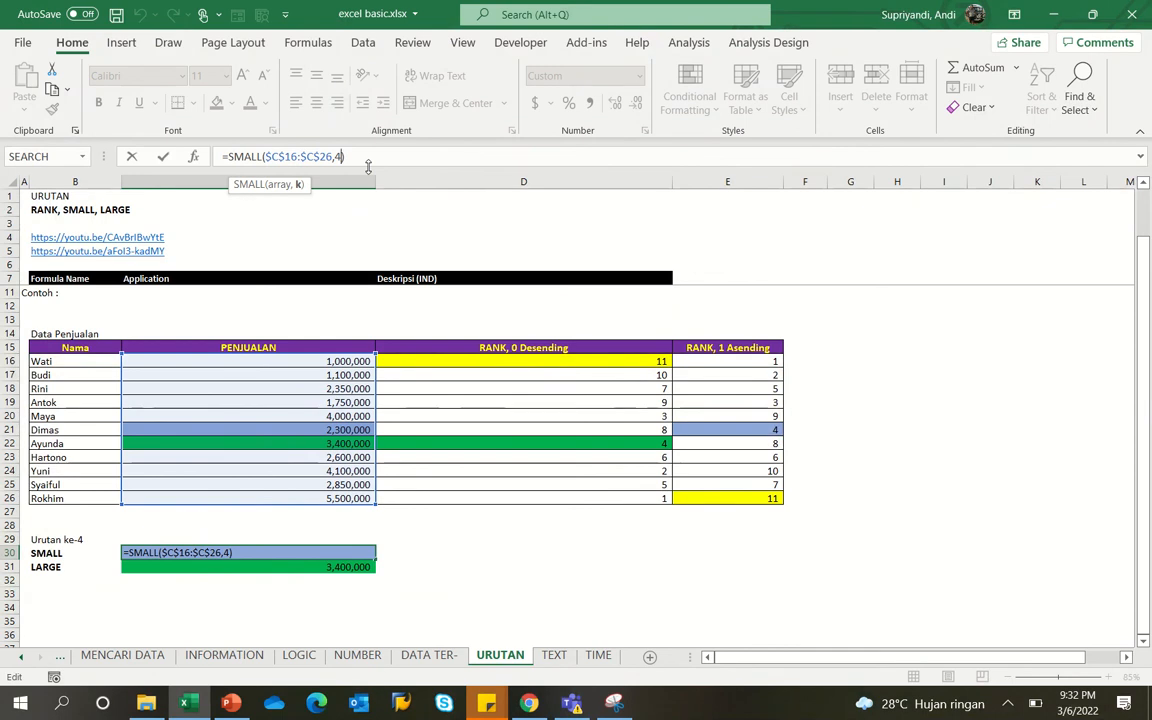
key("ctrl+Return")
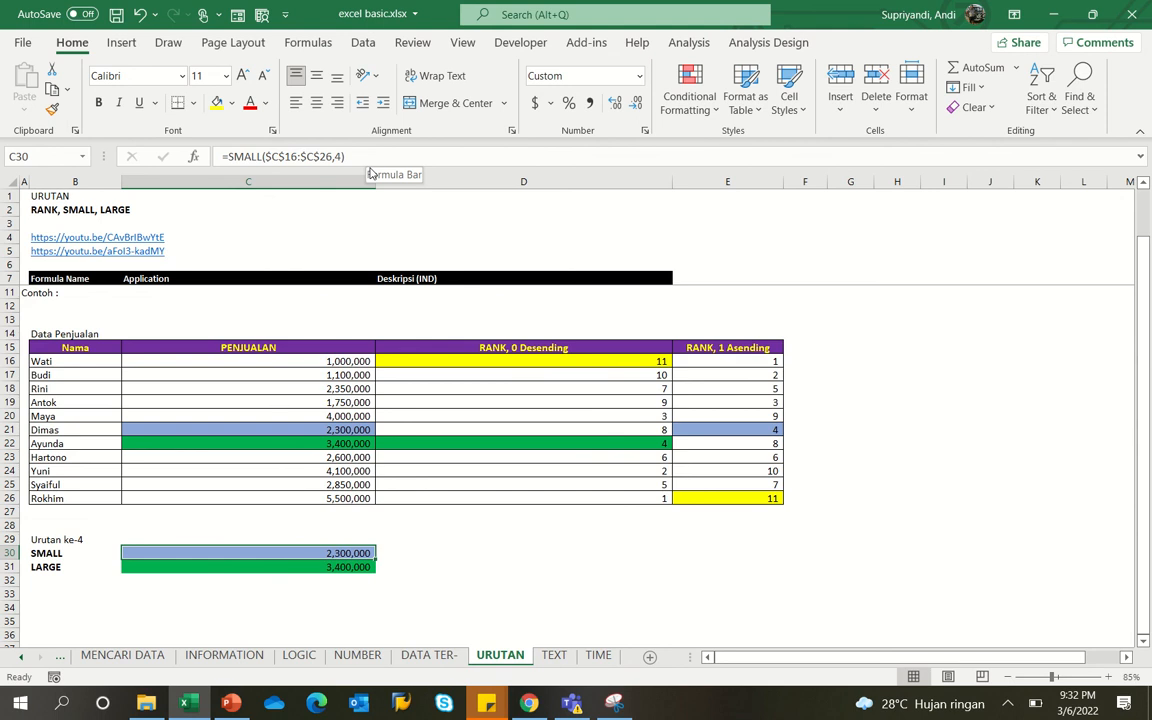
key("Down")
key("Up")
key("F2")
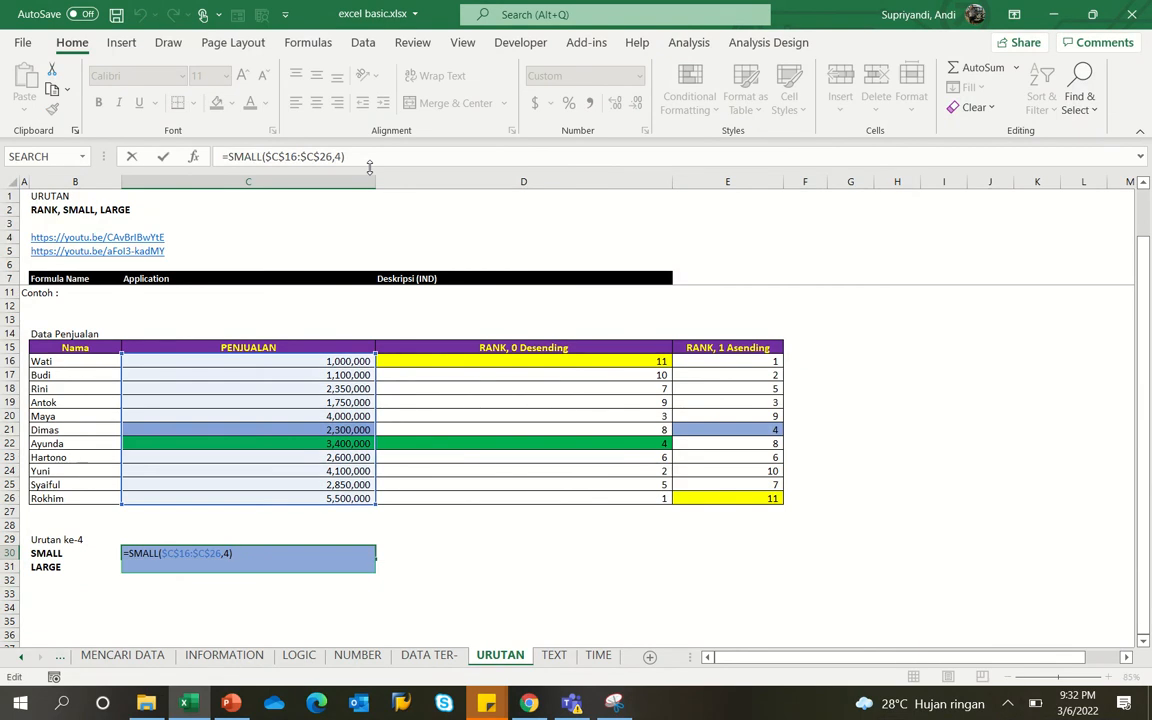
key("Return")
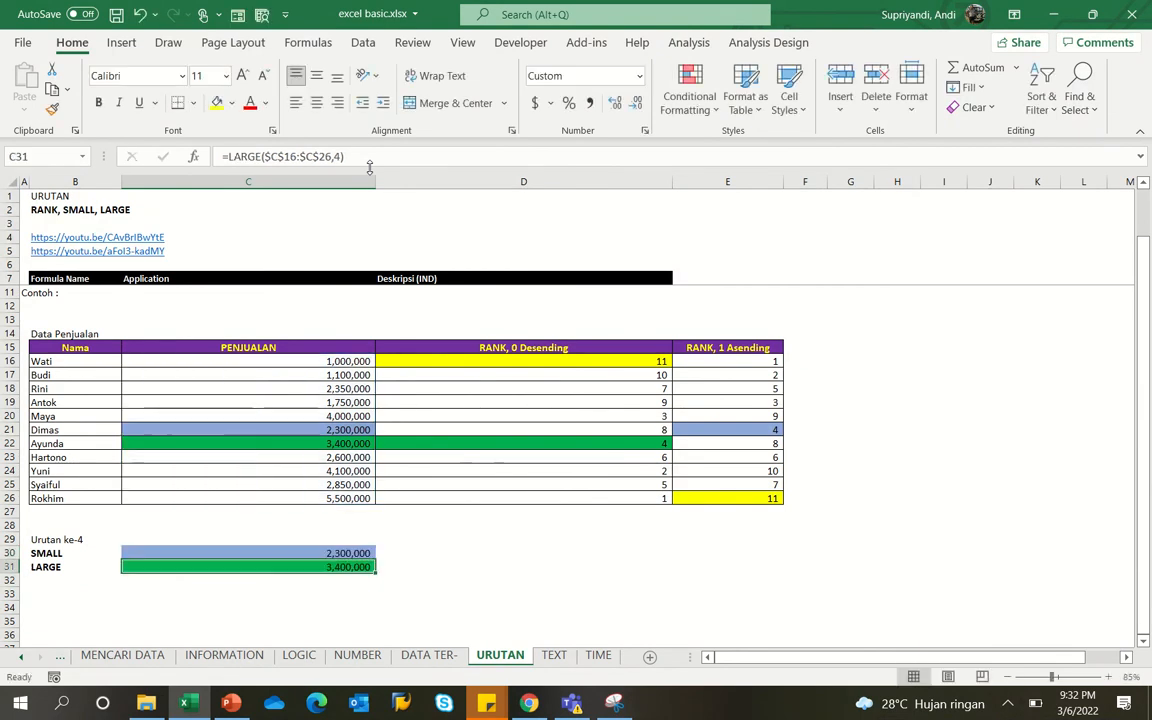
- Inspect the arguments of the LARGE formula in C31 and compare it with the SMALL formula above
left_click(284, 157)
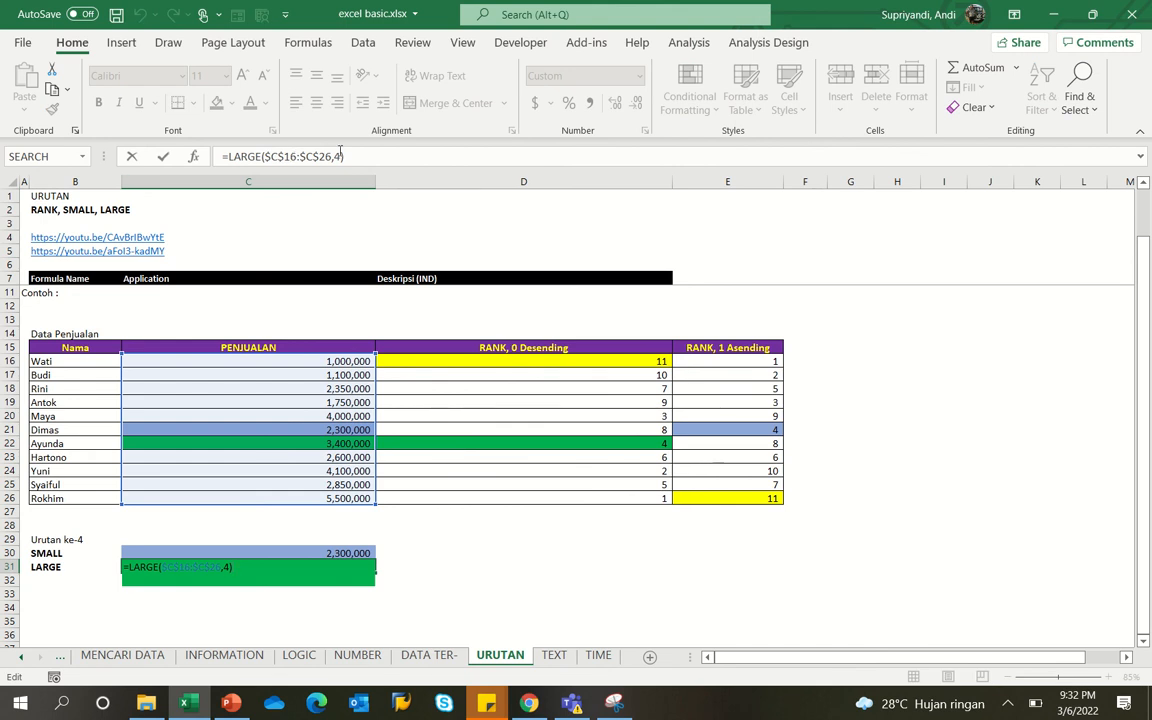
left_click(360, 155)
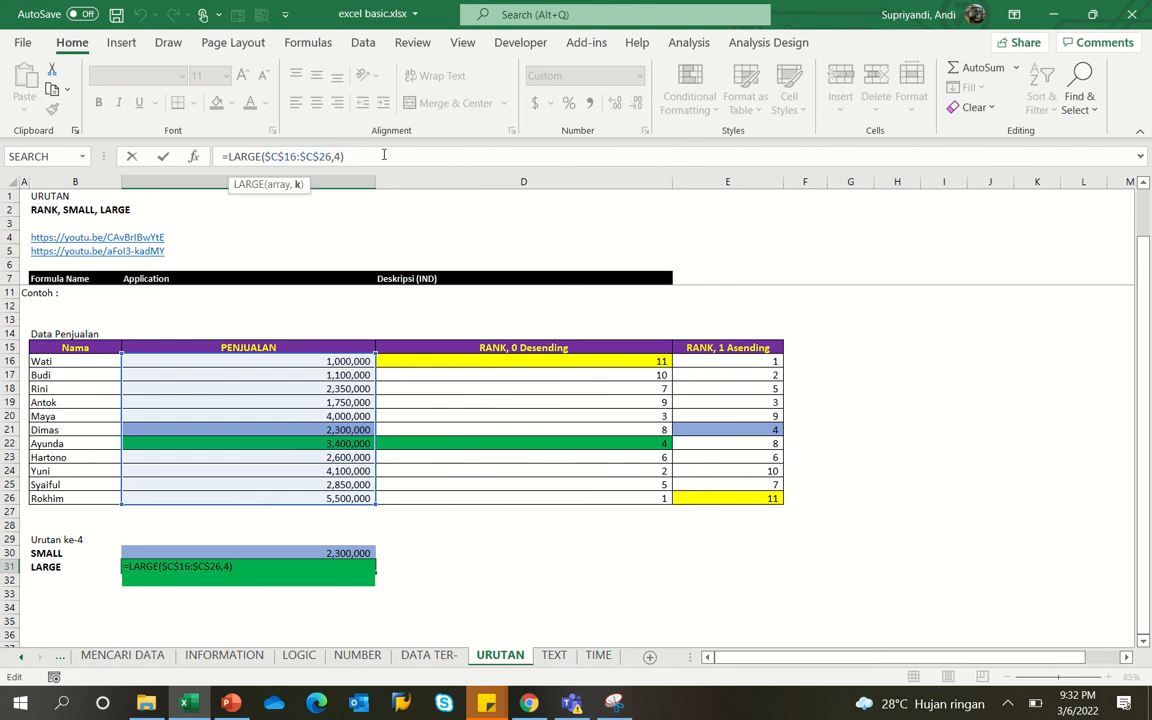
key("ctrl+Return")
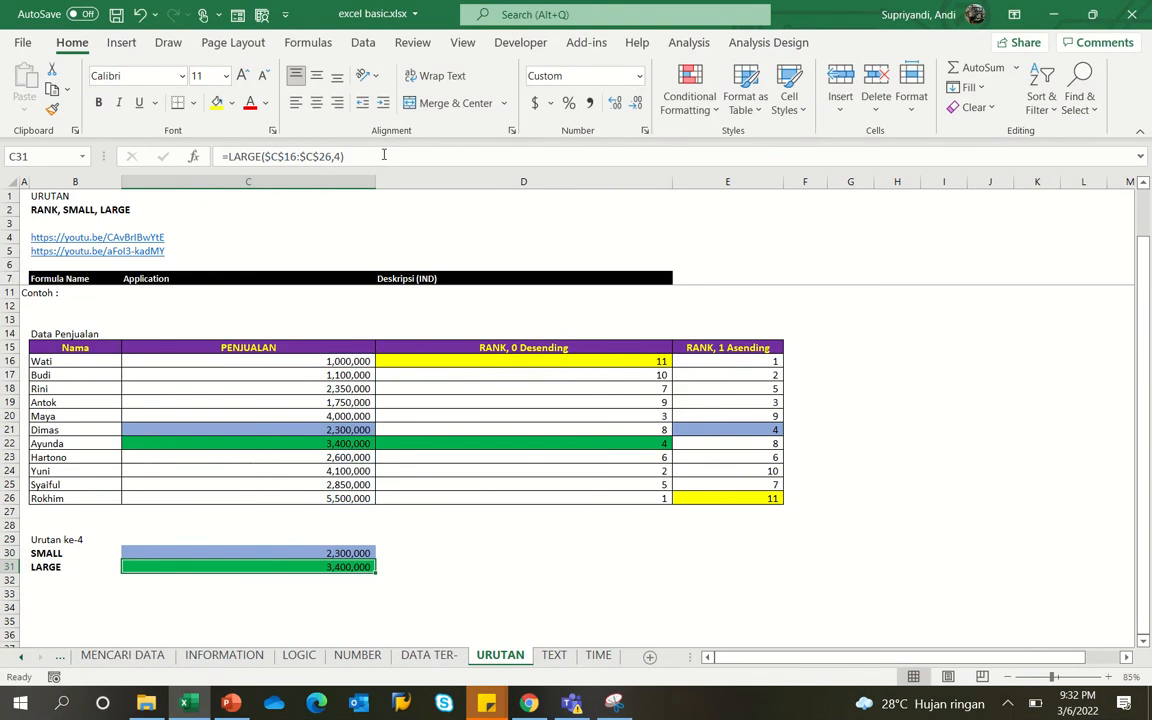
key("Up")
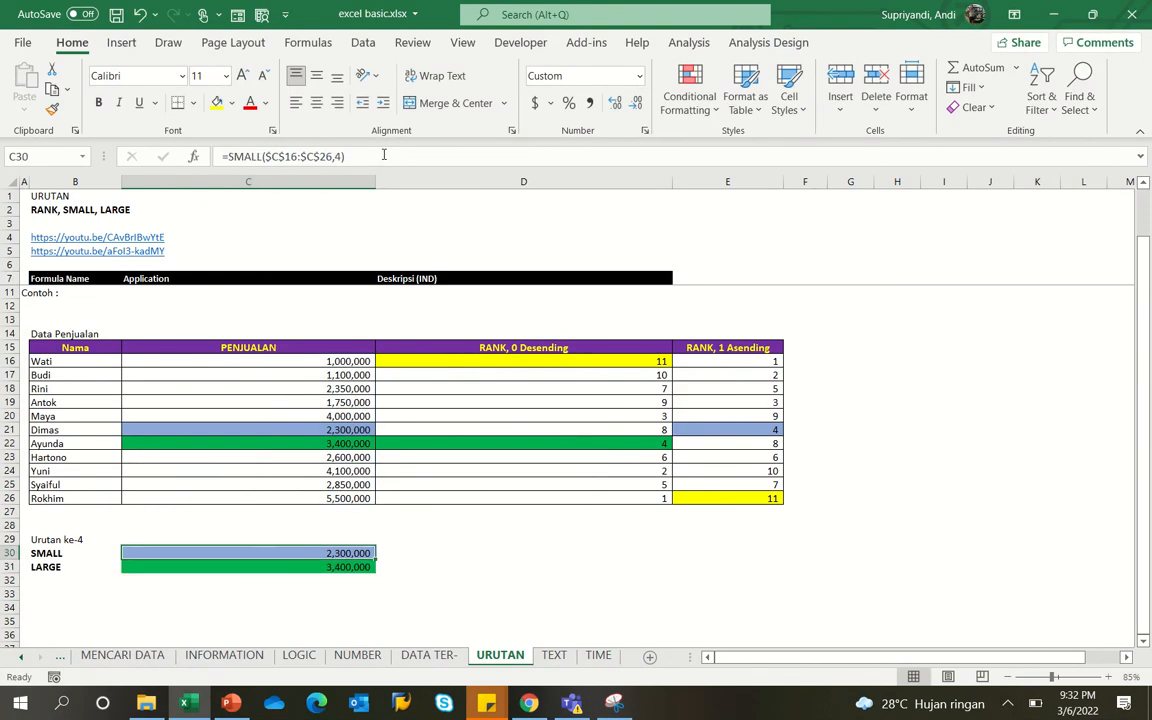
- Set the k argument of the LARGE formula in C31 to 3 and check the matching sales and descending rank in C20:D20
key("Down")
key("F2")
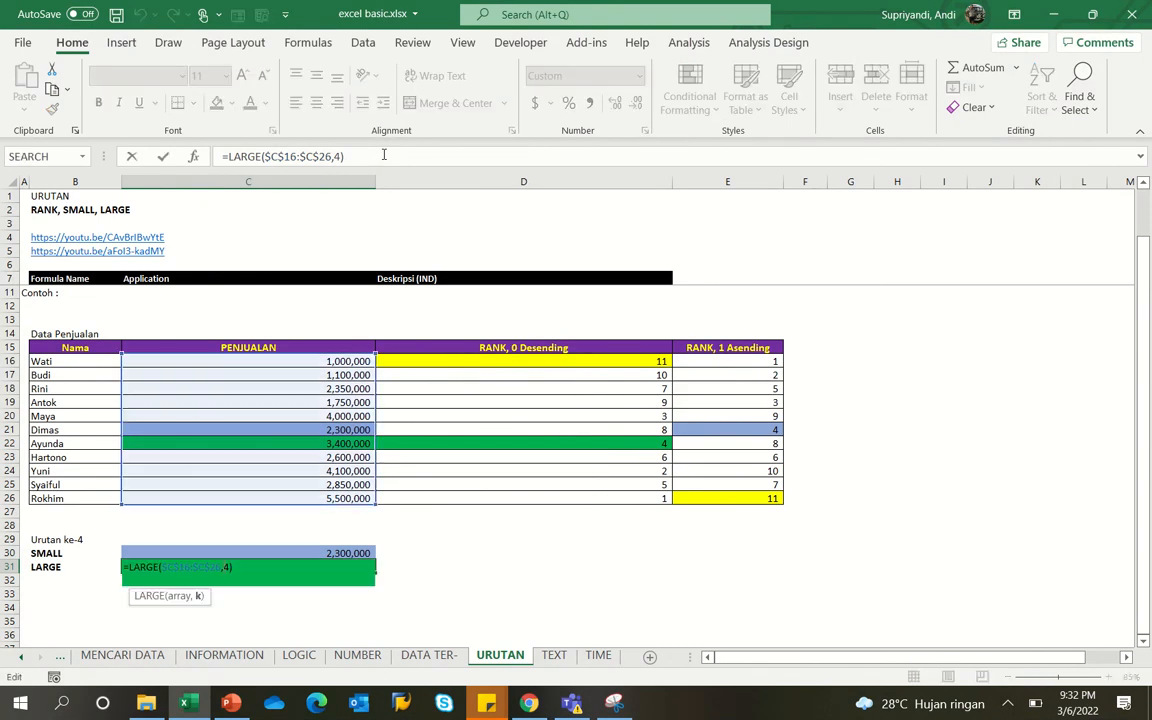
type("3")
key("Return")
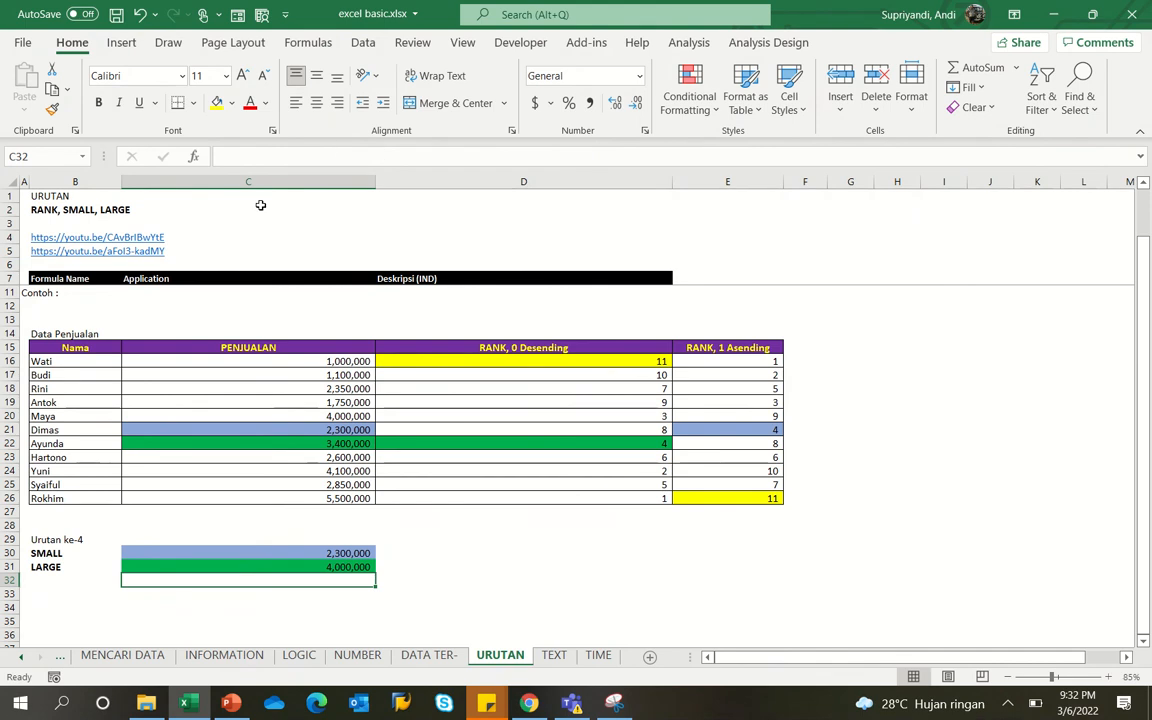
left_click_drag(352, 421, 491, 421)
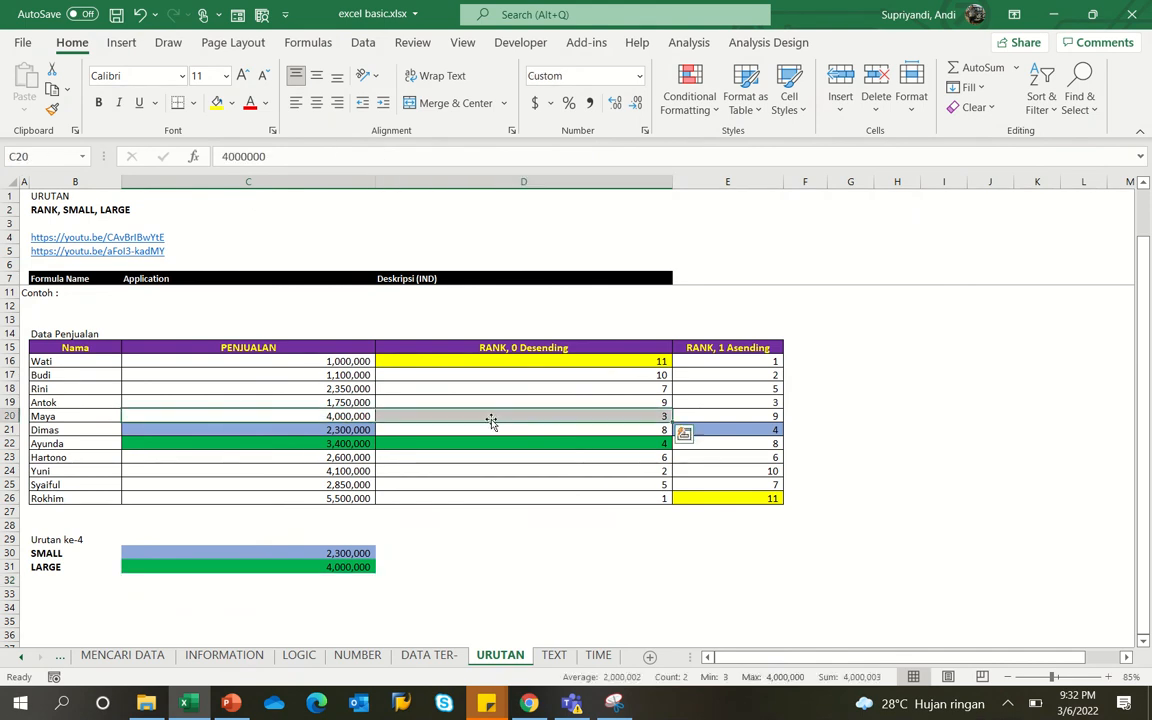
- Set the k argument of the SMALL formula in C30 to 5 and check the matching sales and ascending rank in row 18
left_click(333, 552)
left_click(331, 157)
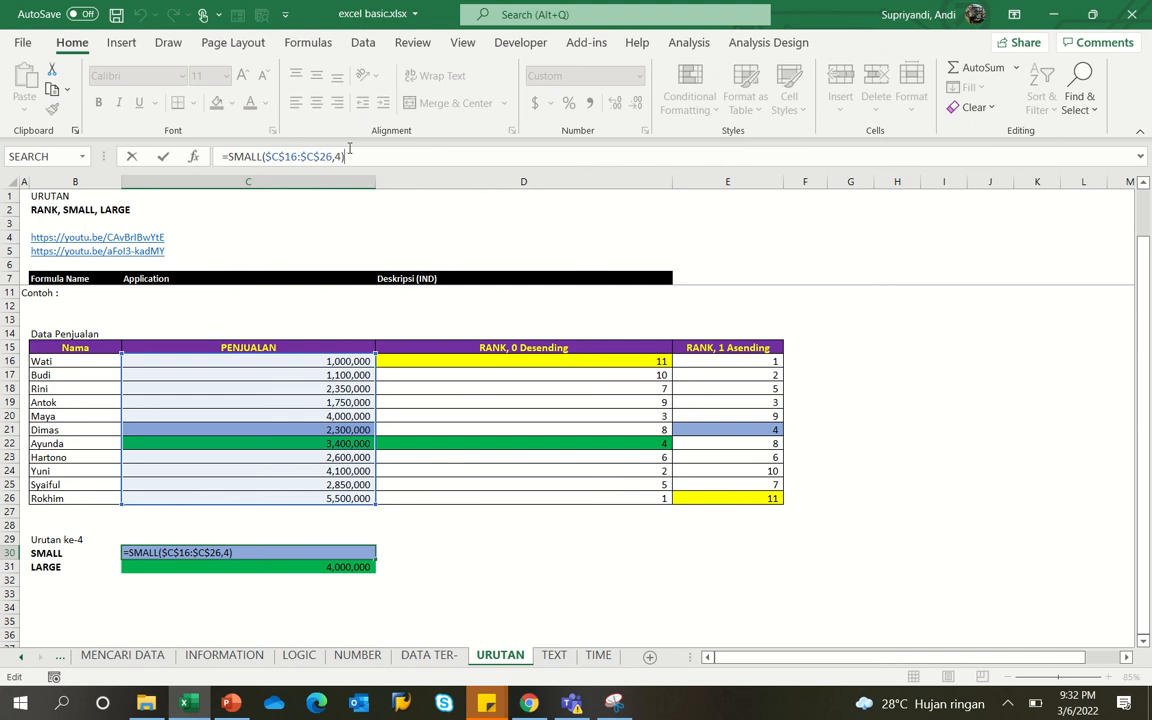
type("5")
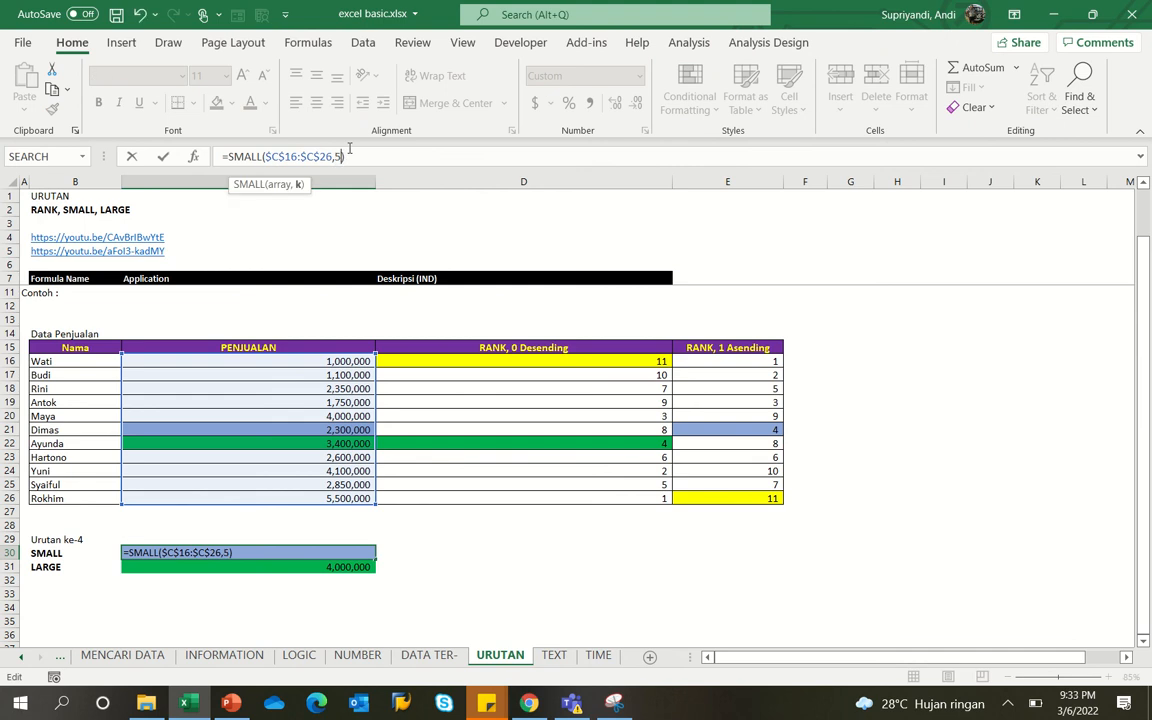
key("Return")
key("Up")
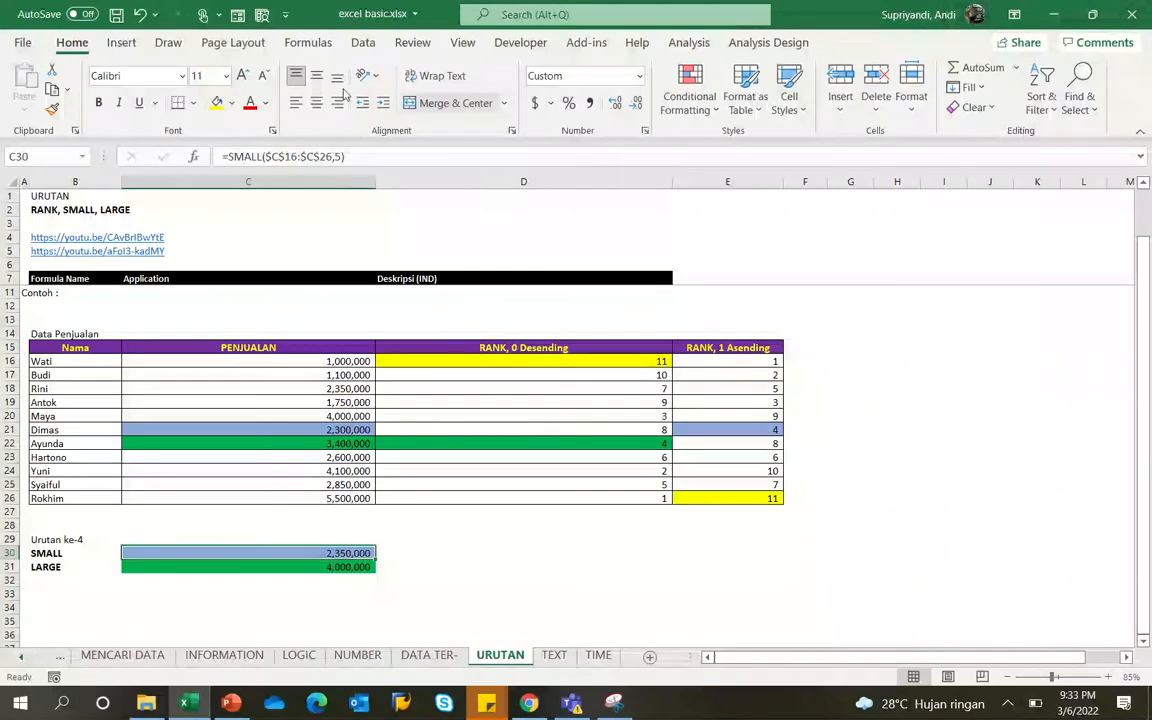
left_click_drag(340, 389, 763, 390)
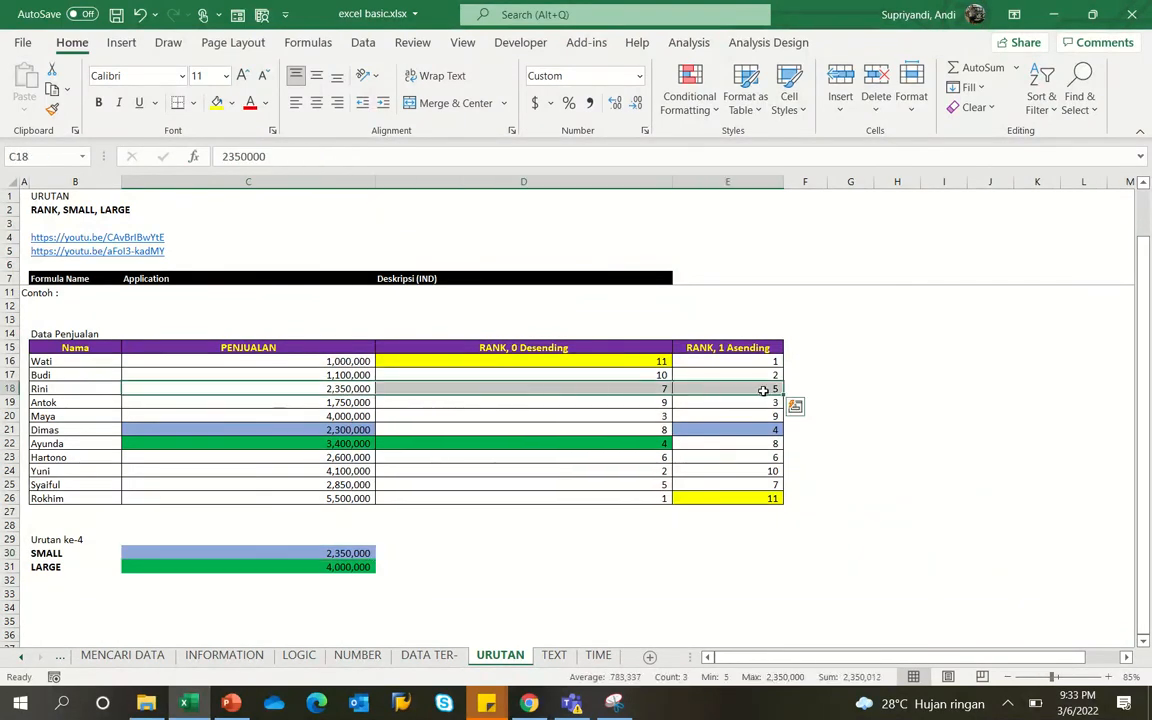
left_click(763, 390)
left_click(308, 393)
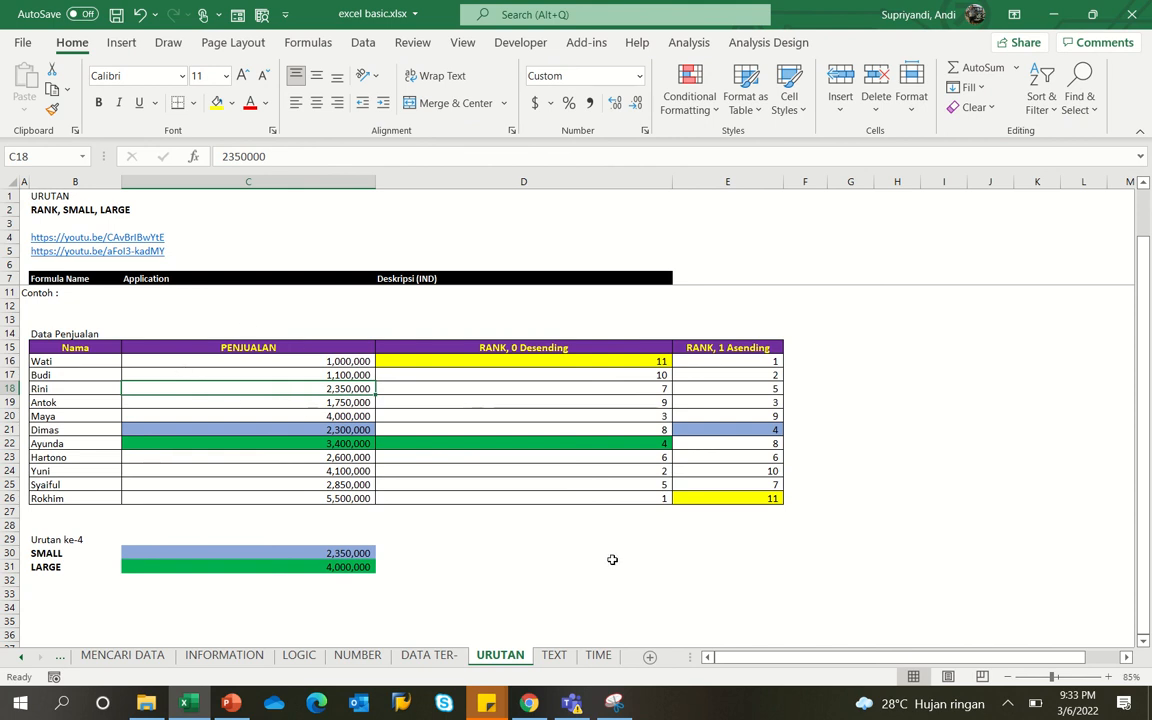
- Open the TEXT sheet and look over its list of text functions from UPPER to VALUE
left_click(554, 656)
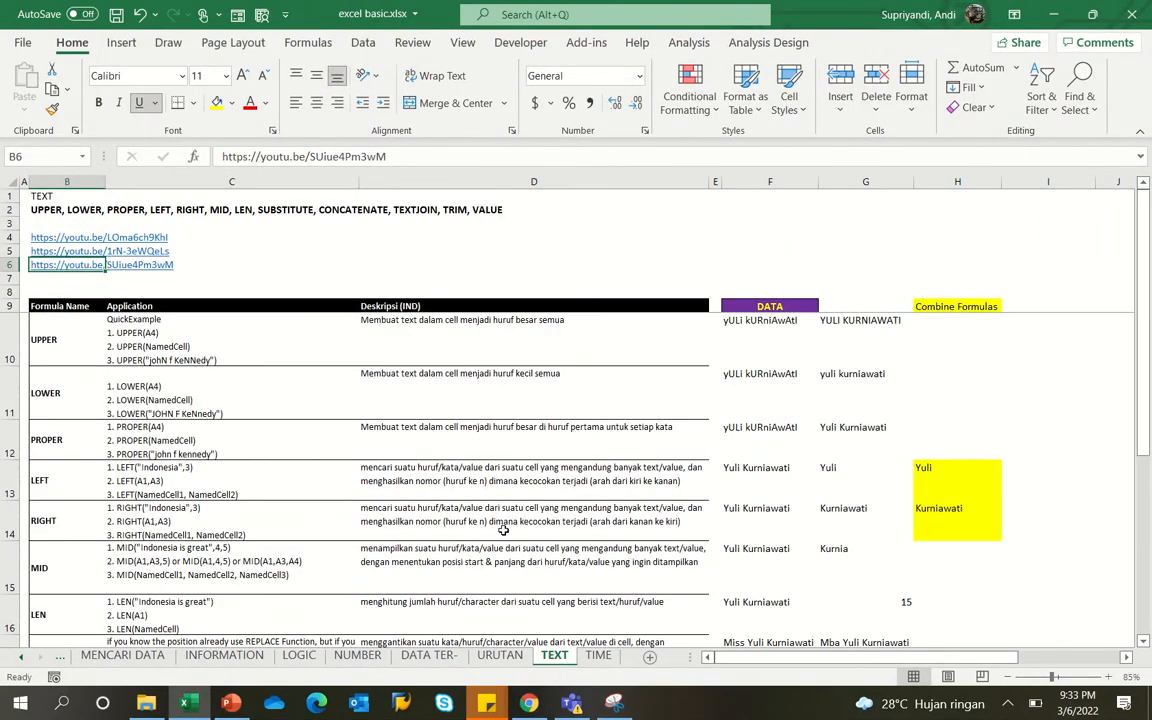
scroll(503, 531, "down", 1)
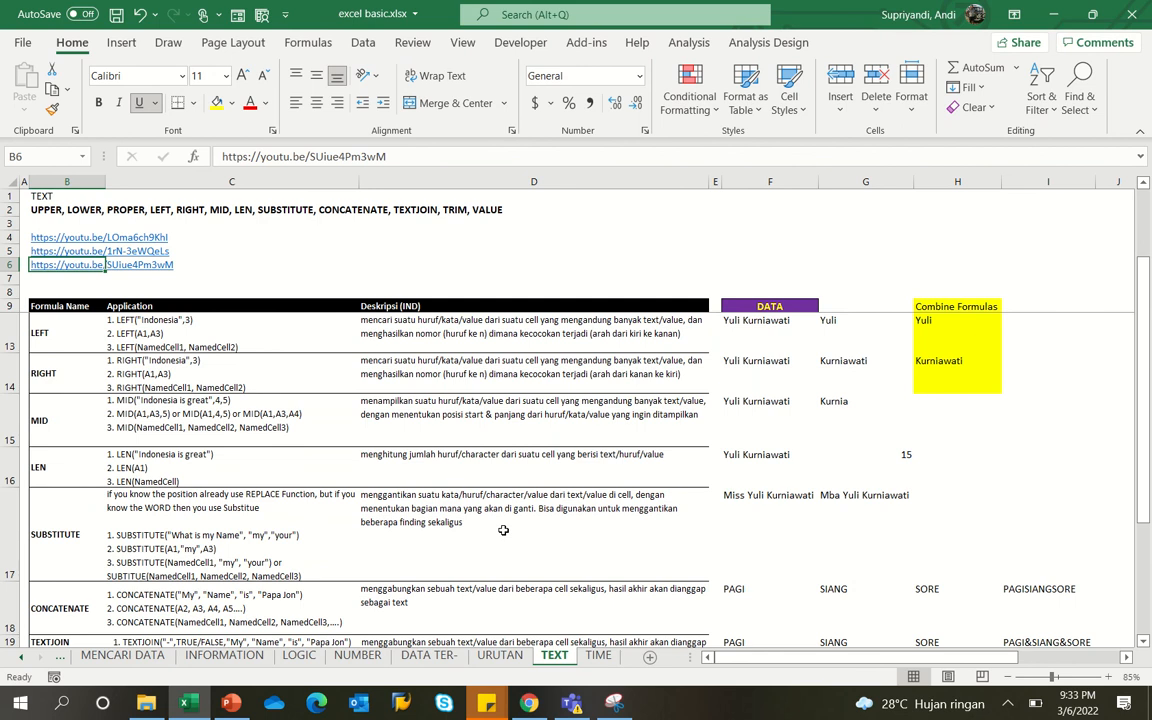
scroll(503, 531, "down", 2)
scroll(503, 532, "up", 1)
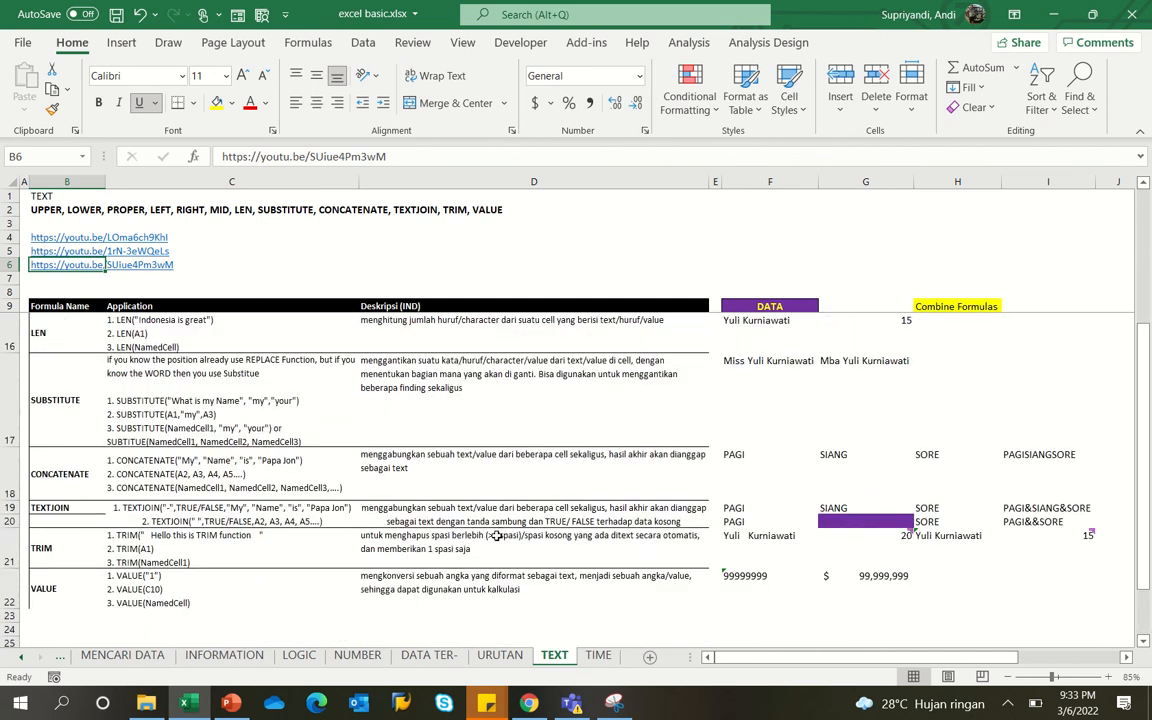
scroll(496, 536, "up", 2)
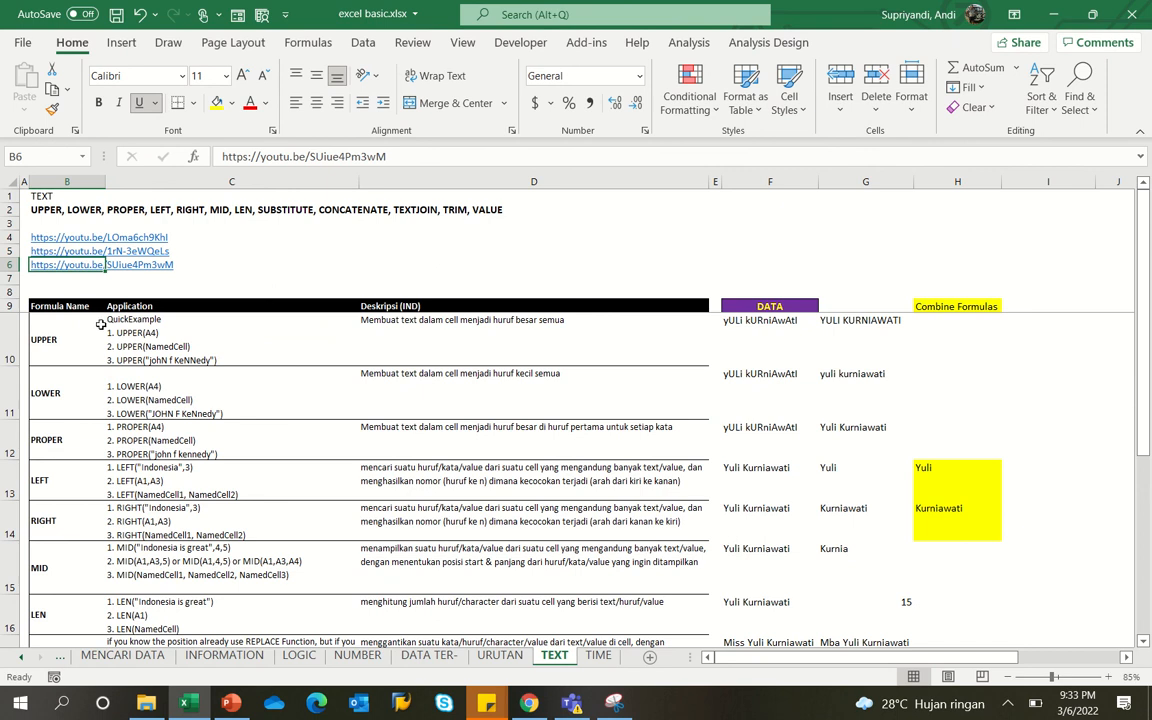
- Inspect the UPPER formula in G10 and its source text in F10, leaving both as they are
left_click(862, 325)
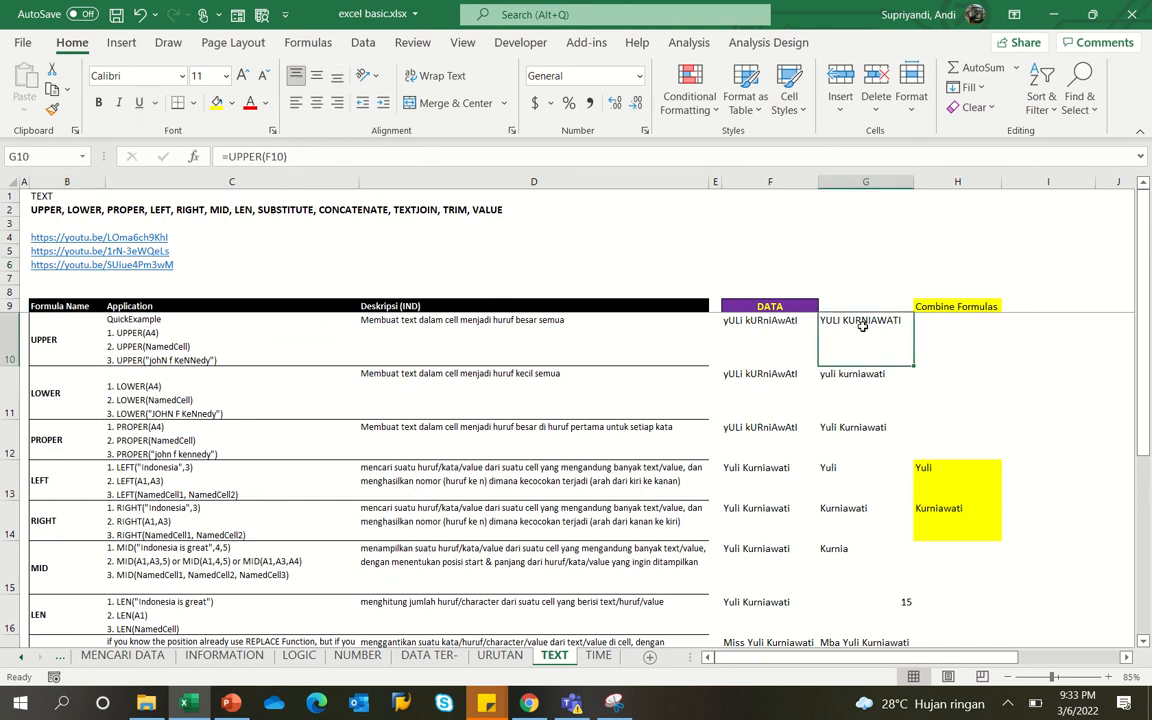
left_click(764, 328)
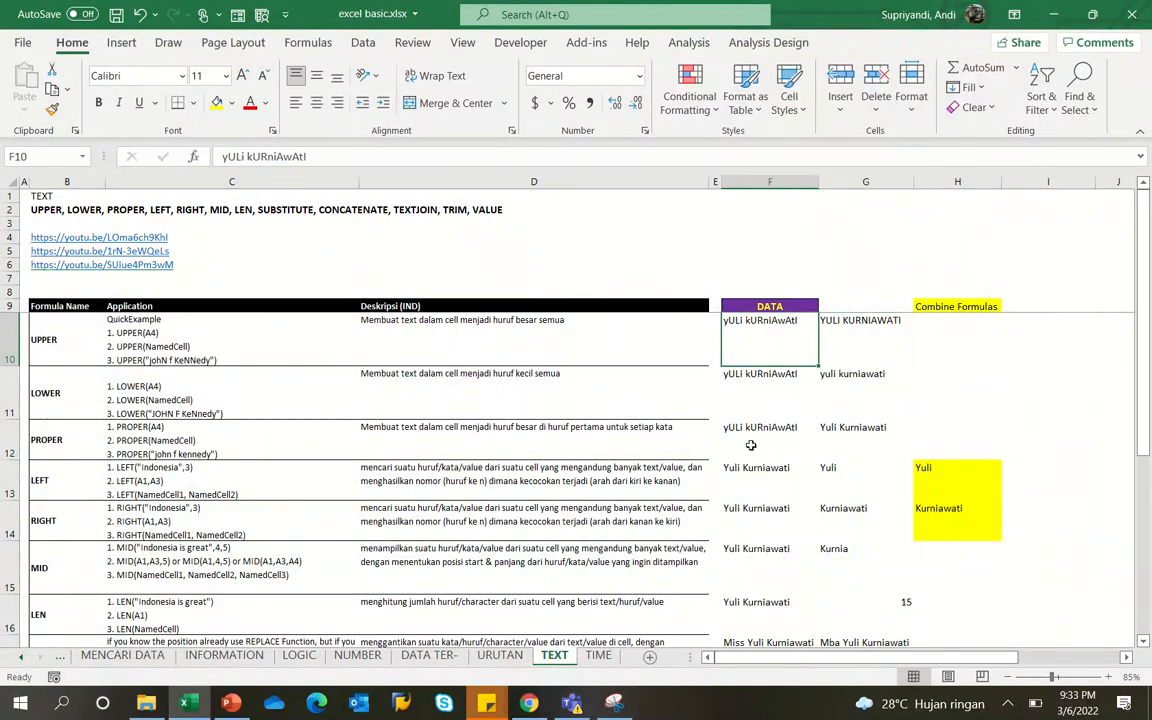
left_click(865, 333)
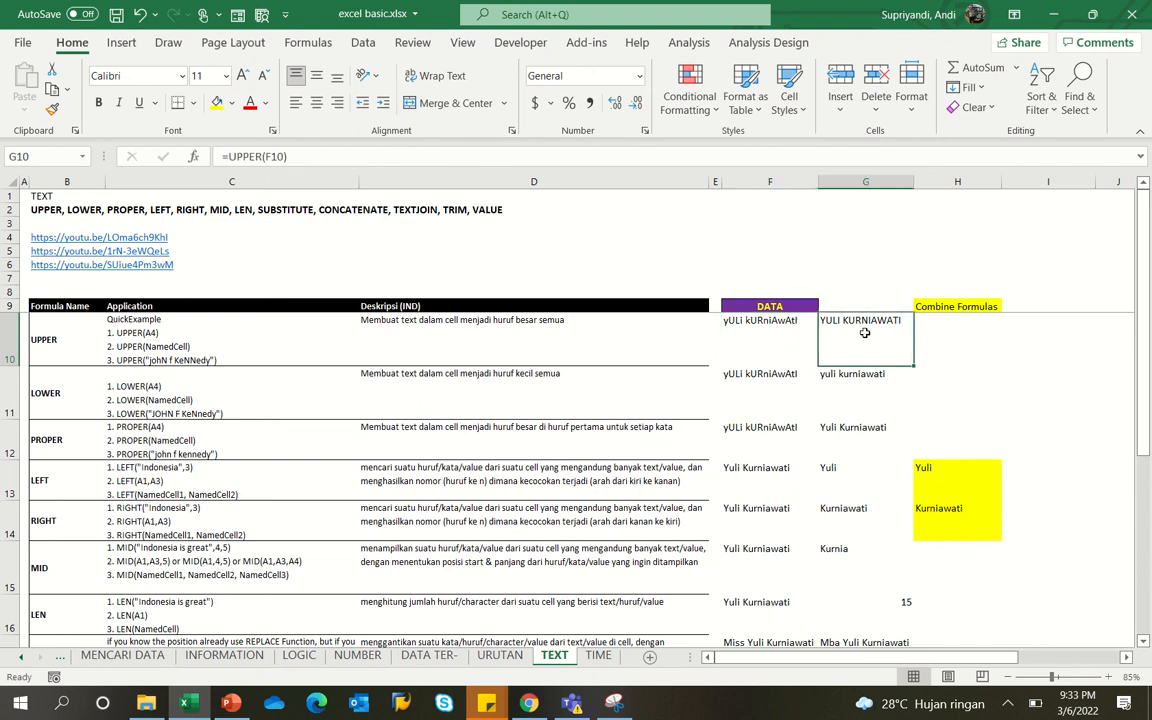
left_click(272, 156)
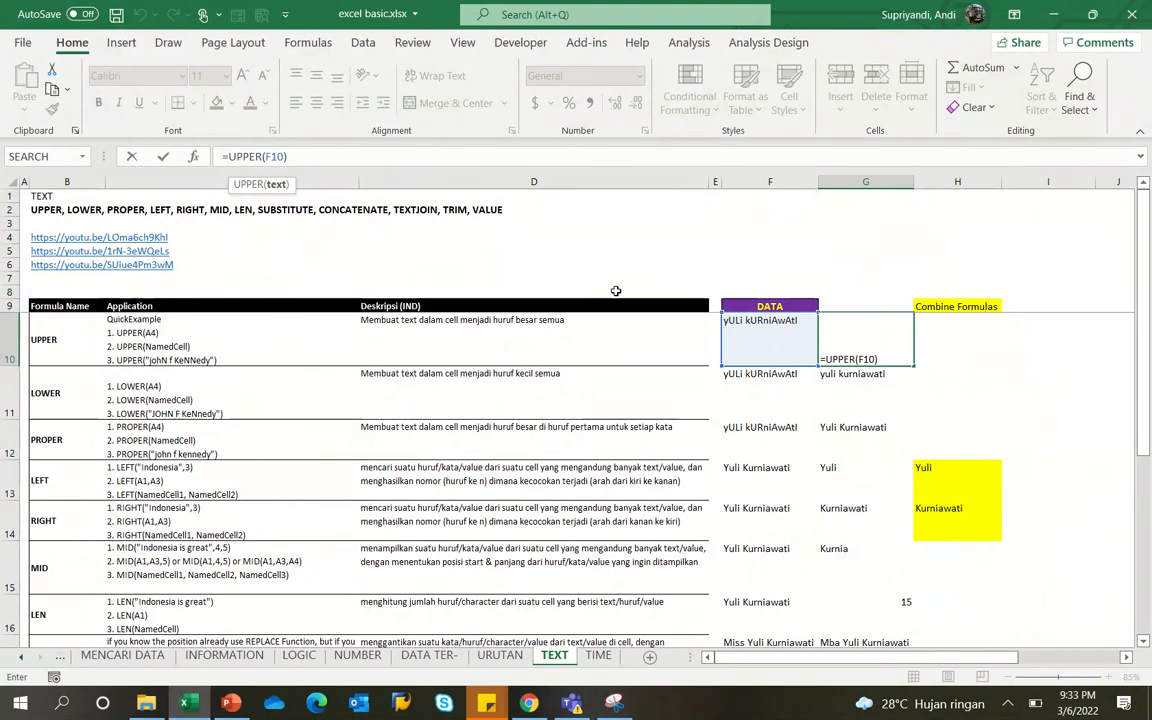
key("ctrl+Return")
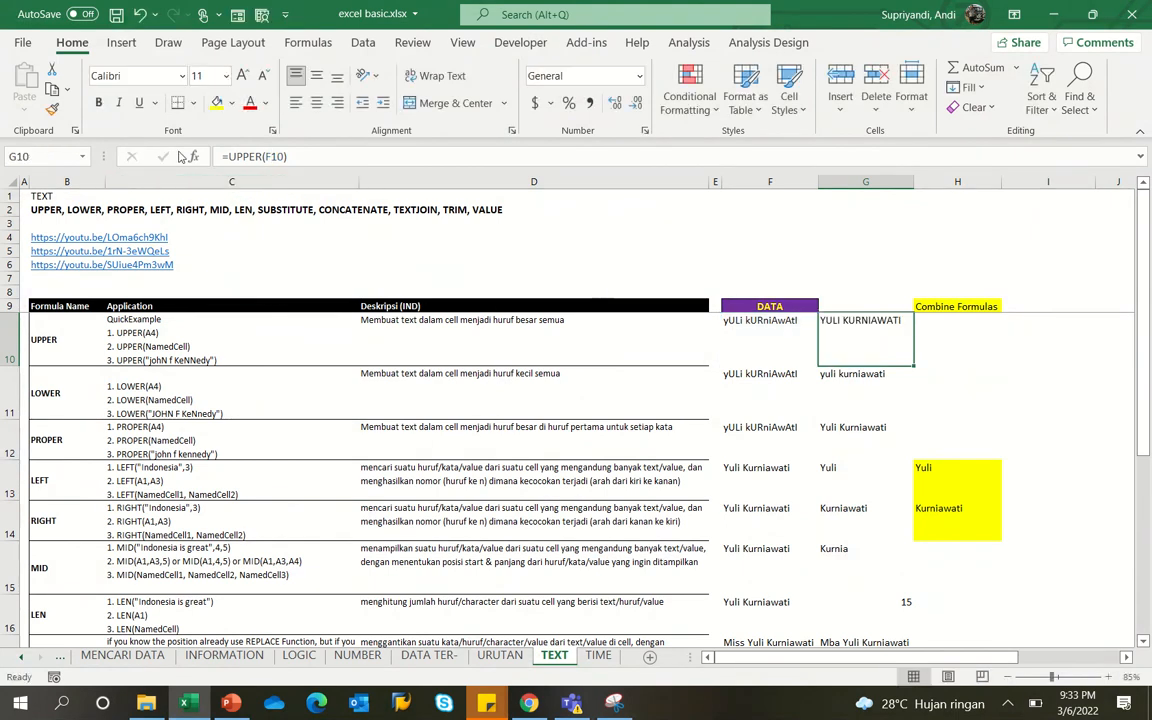
key("F2")
key("Escape")
- Inspect the LOWER formula in G11 and its source text in F11, leaving both as they are
key("Down")
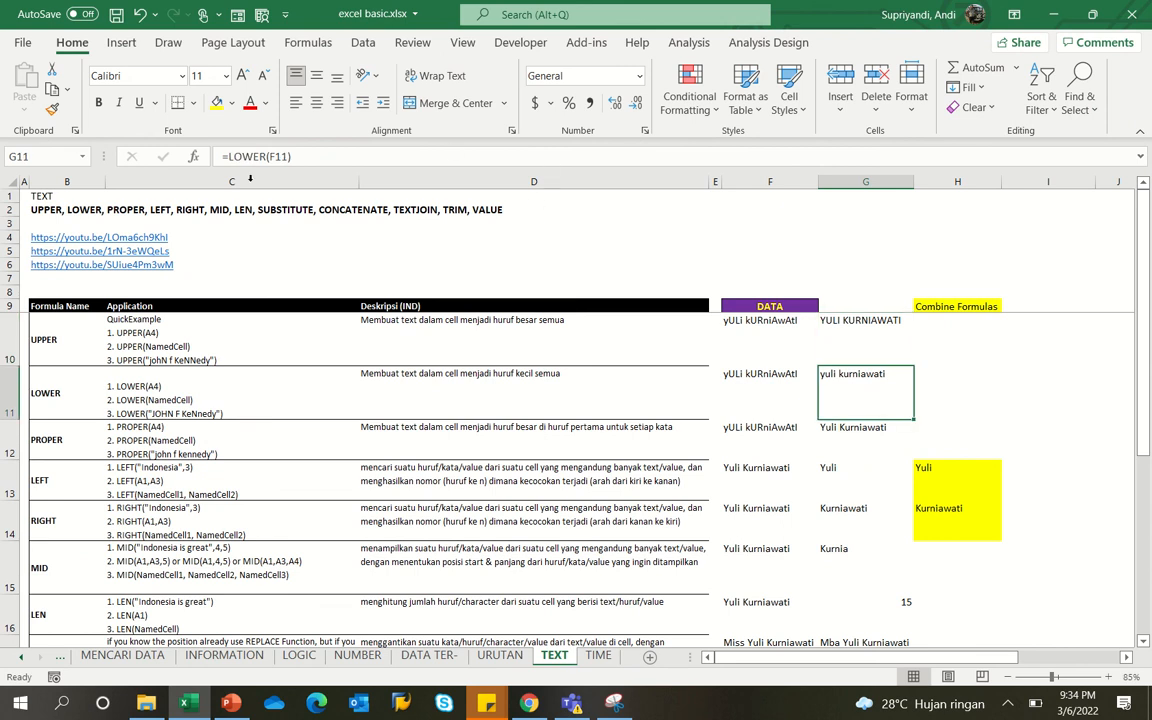
left_click(265, 157)
key("ctrl+Return")
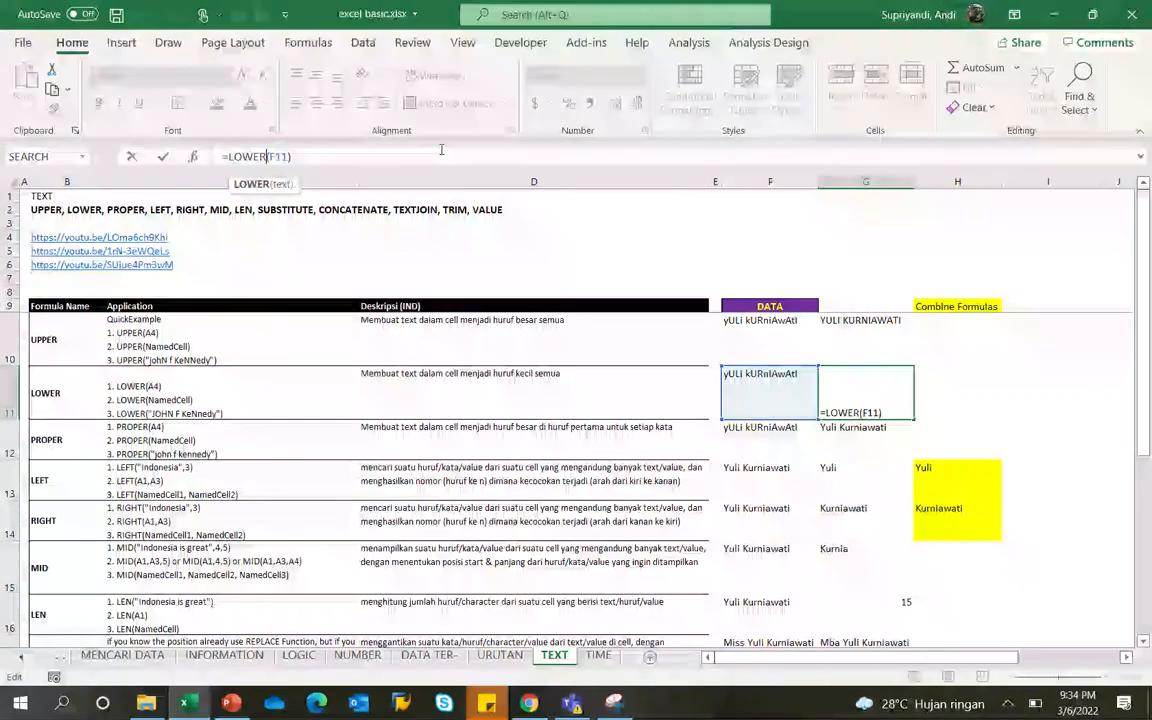
key("Left")
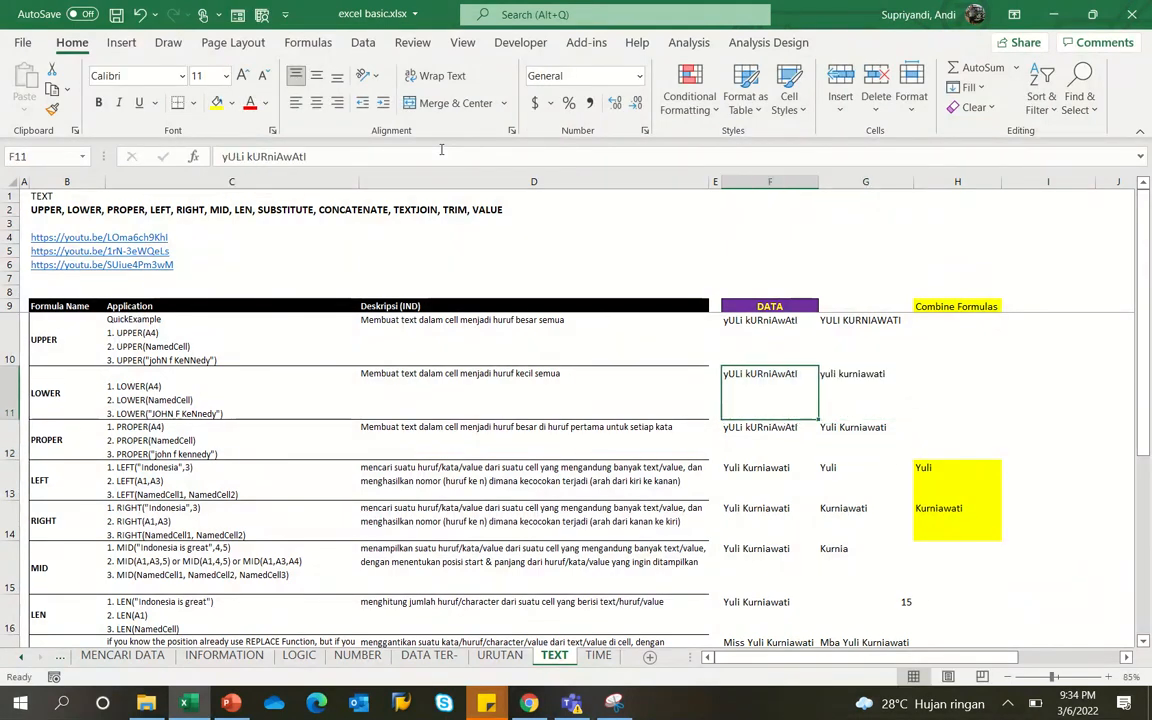
key("Right")
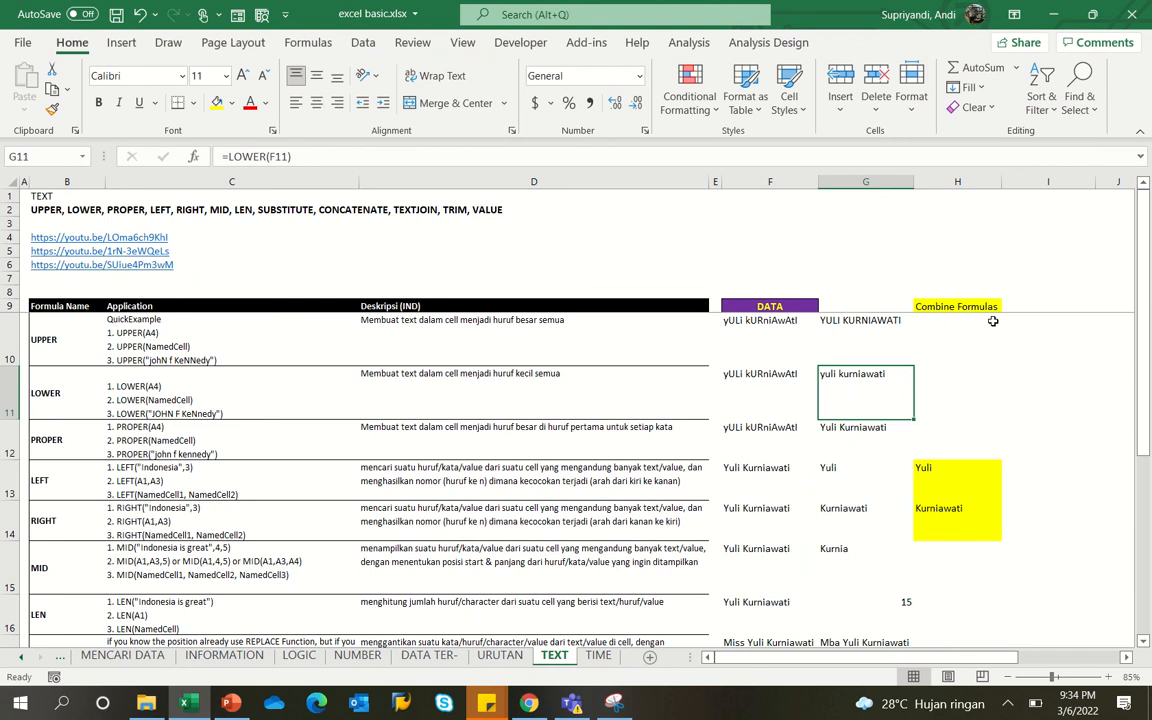
- Compare the PROPER formula in G12 with its source text in F12
left_click(870, 432)
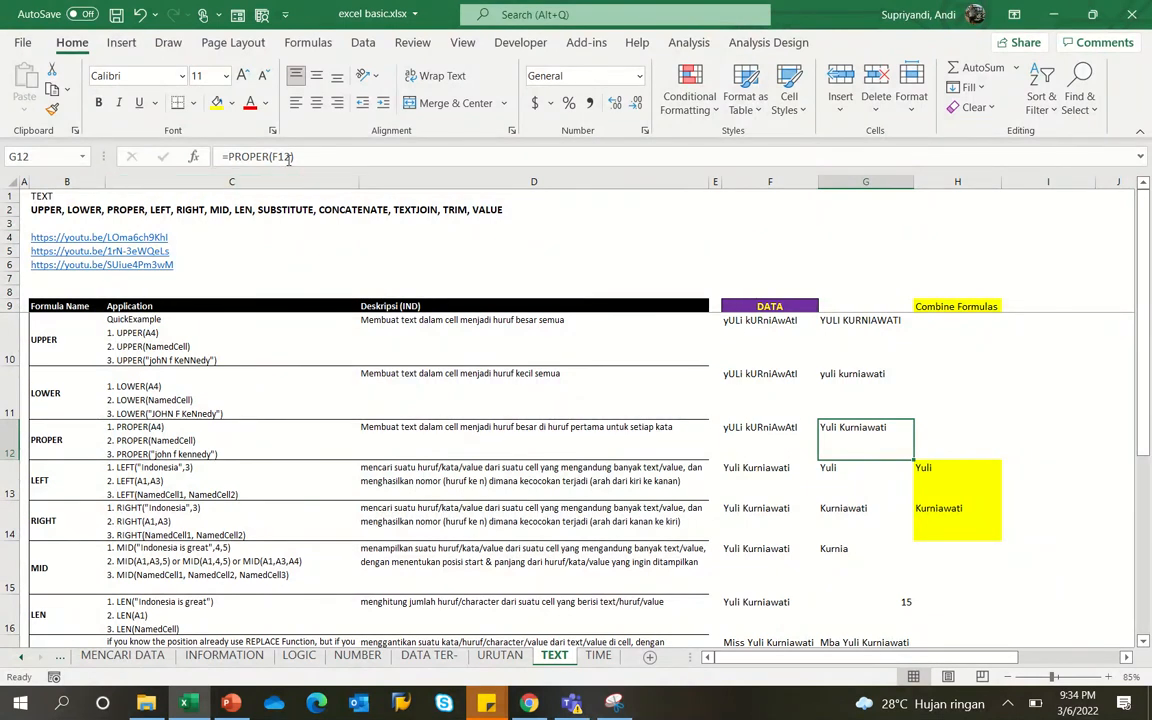
left_click(775, 433)
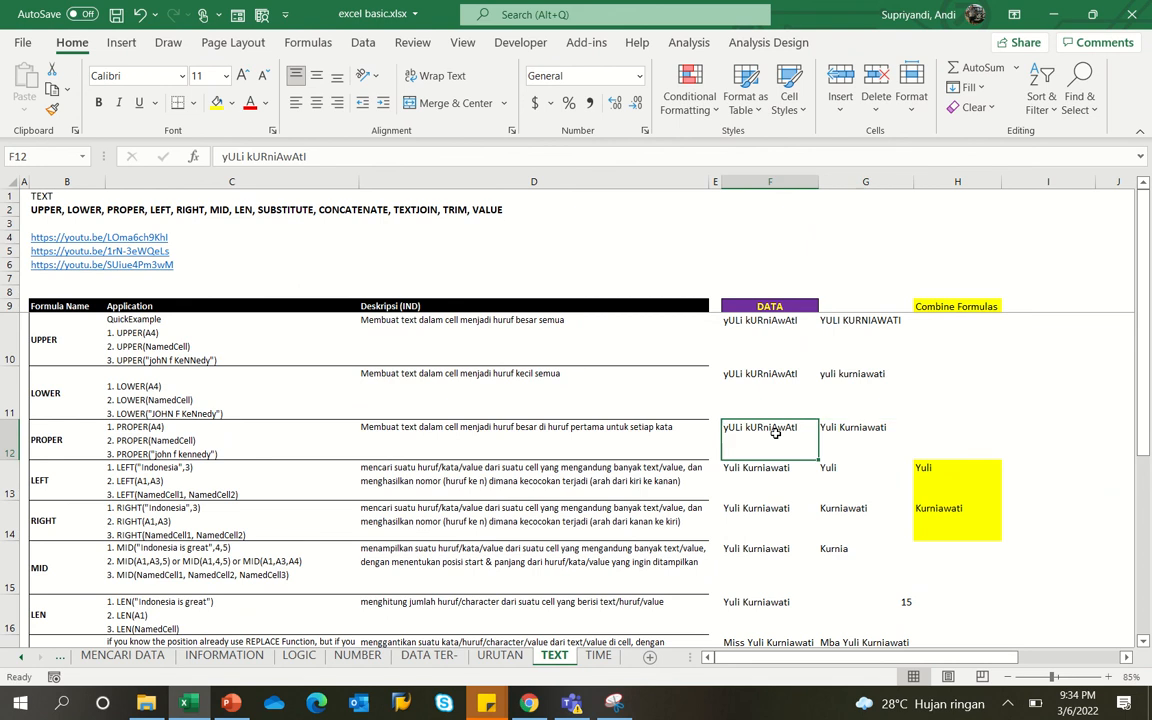
left_click(835, 433)
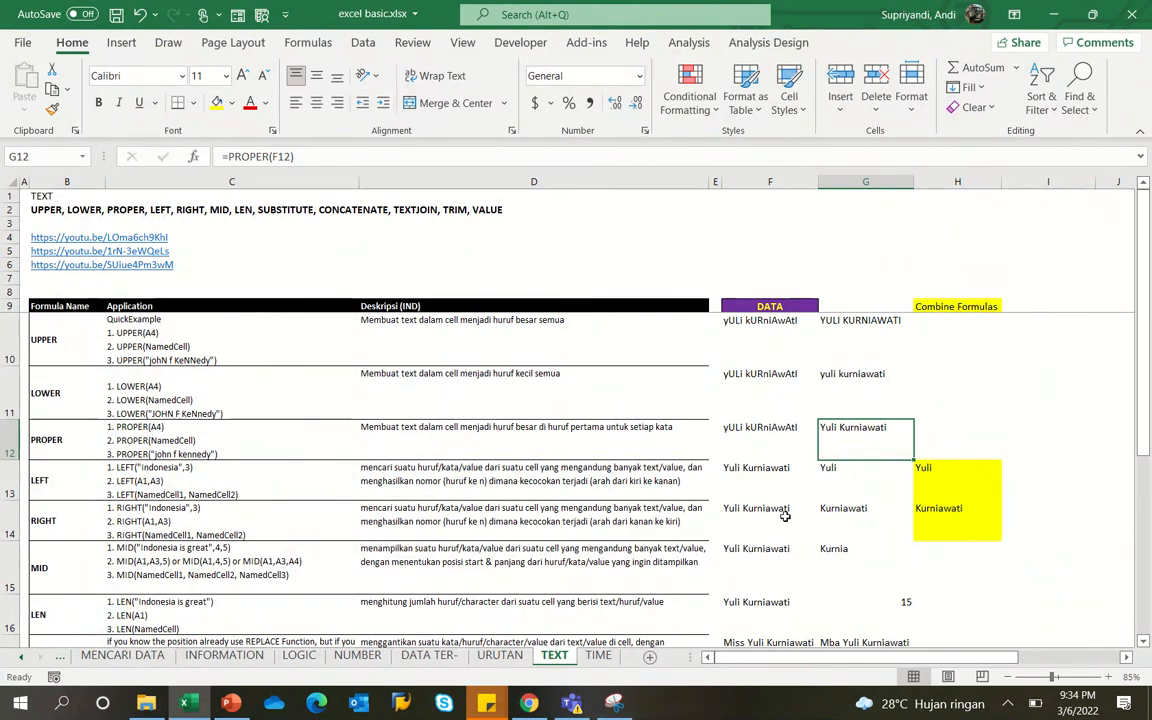
- Examine the text and character-count arguments of the LEFT formula in G13, leaving the formula as it is
left_click(852, 481)
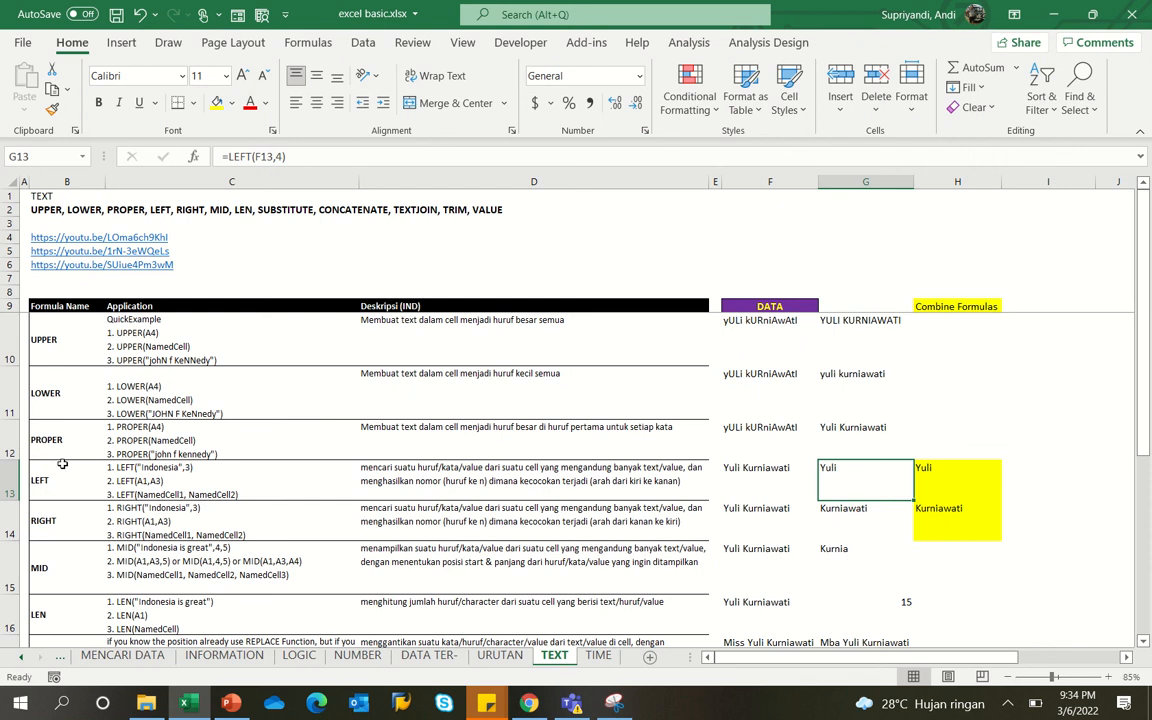
left_click(252, 156)
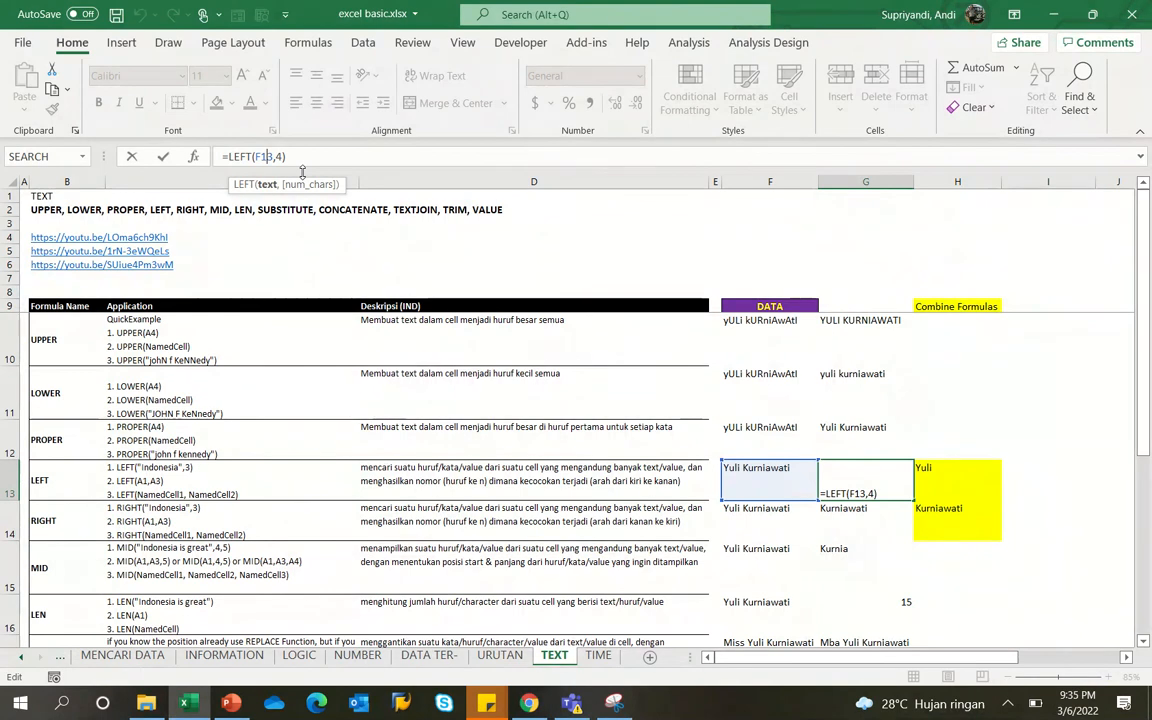
left_click(272, 157)
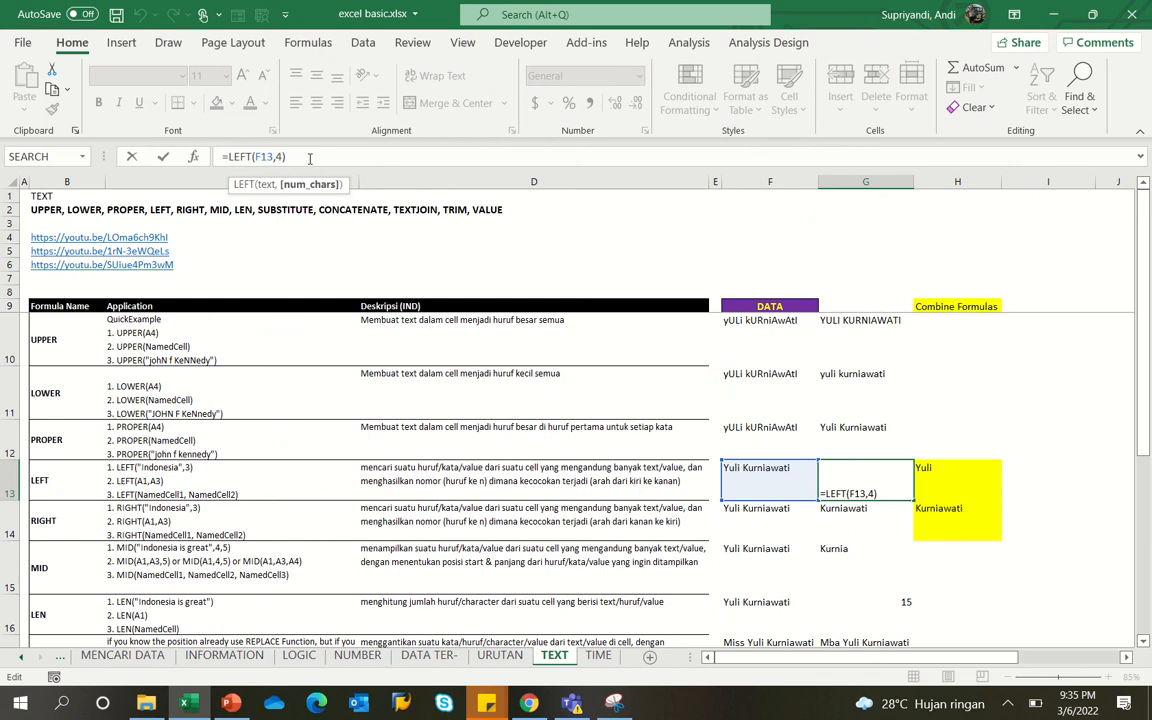
left_click(262, 156)
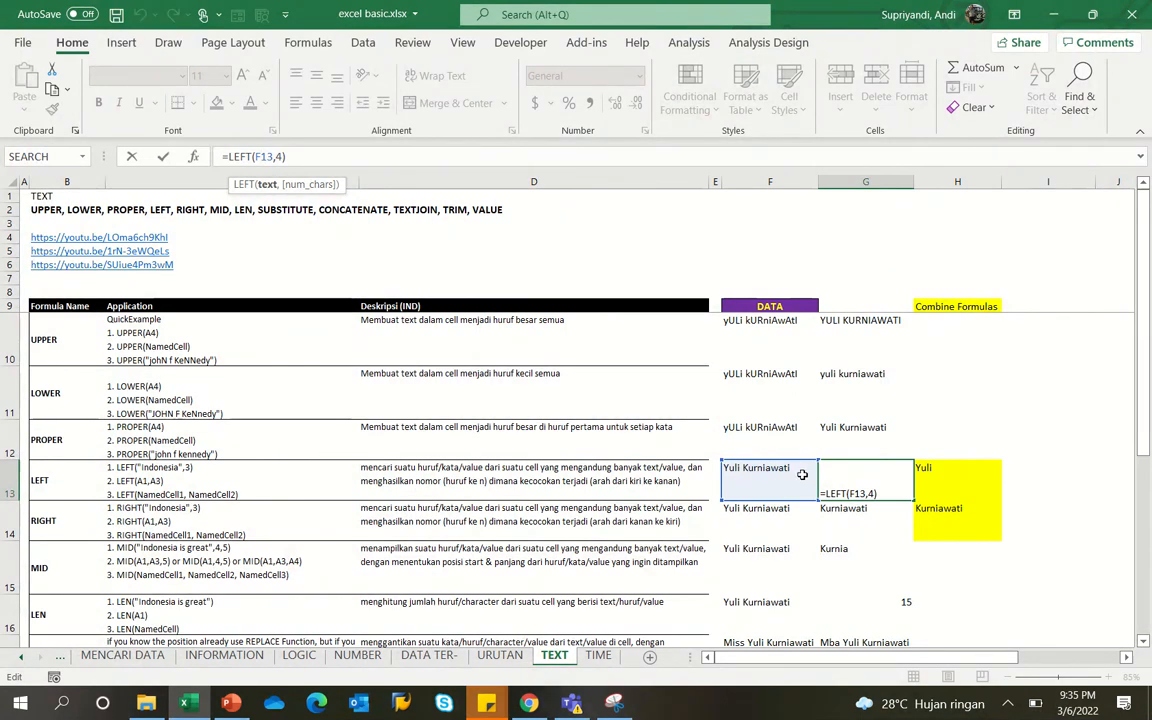
key("Return")
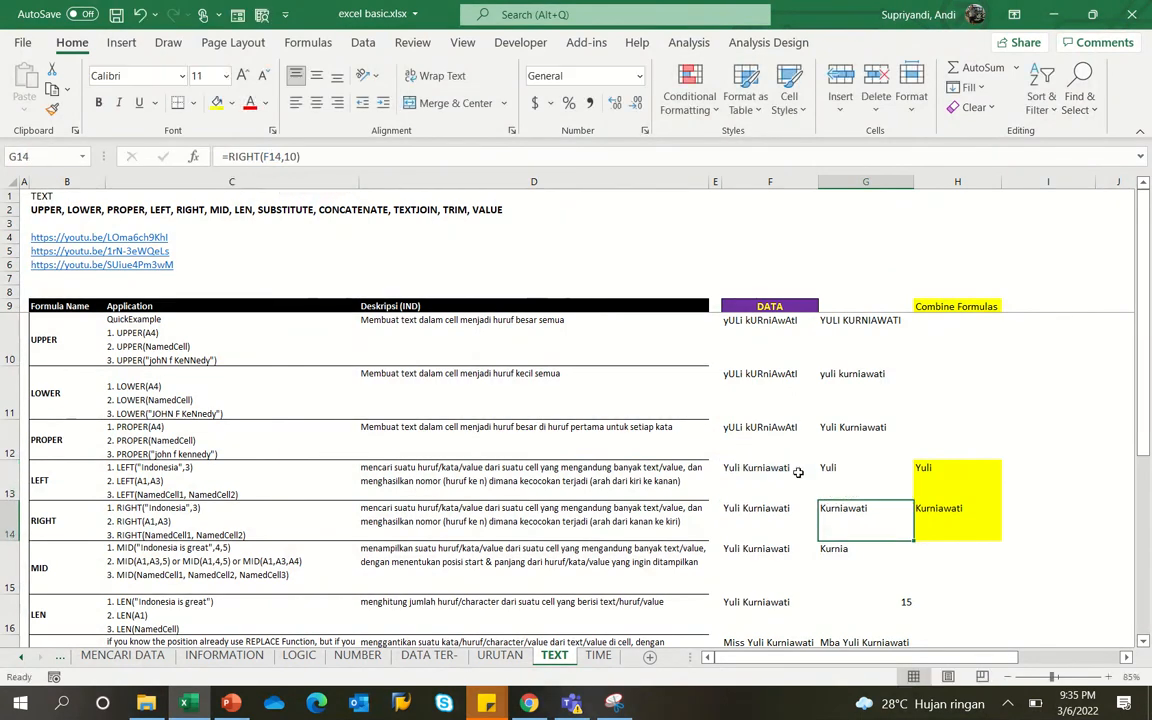
- Go through the text and character-count arguments of the RIGHT formula in G14, keeping the formula as it is
left_click(269, 160)
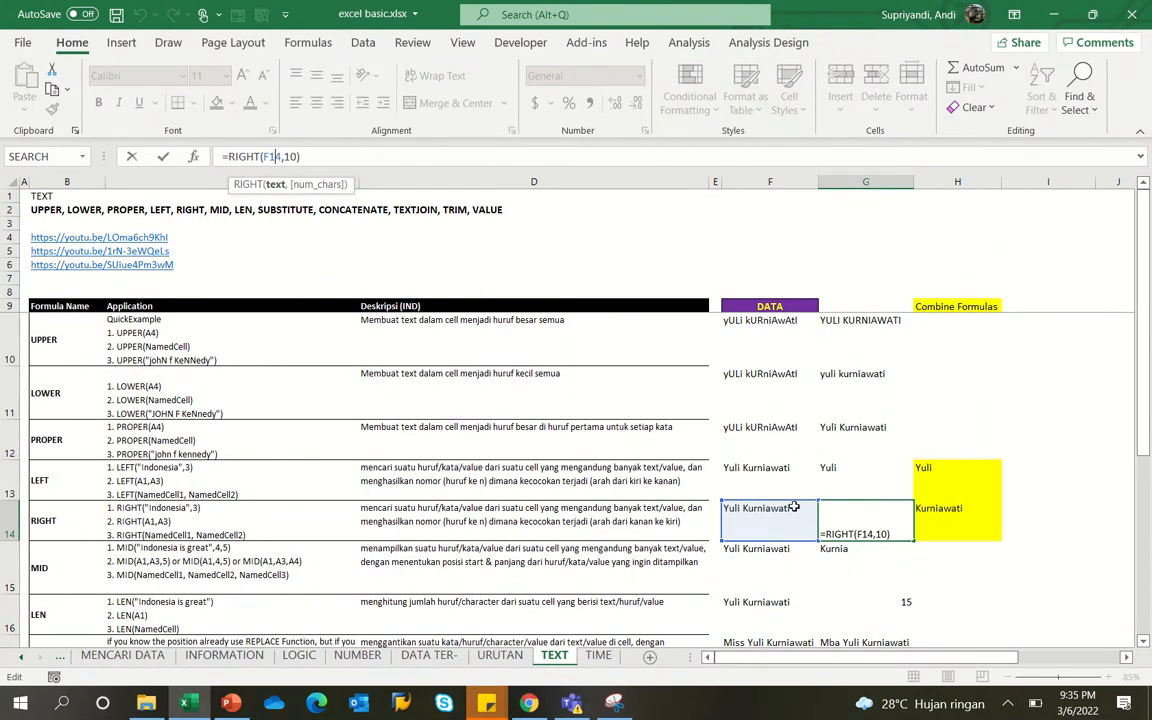
left_click(291, 158)
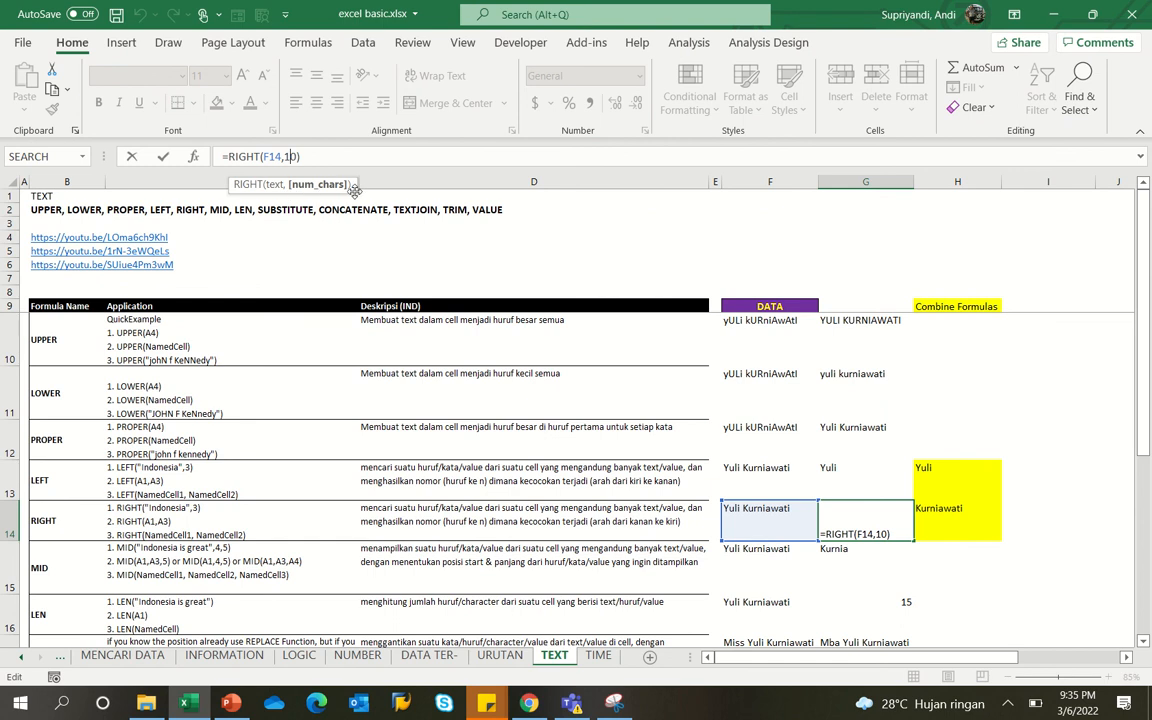
left_click(232, 157)
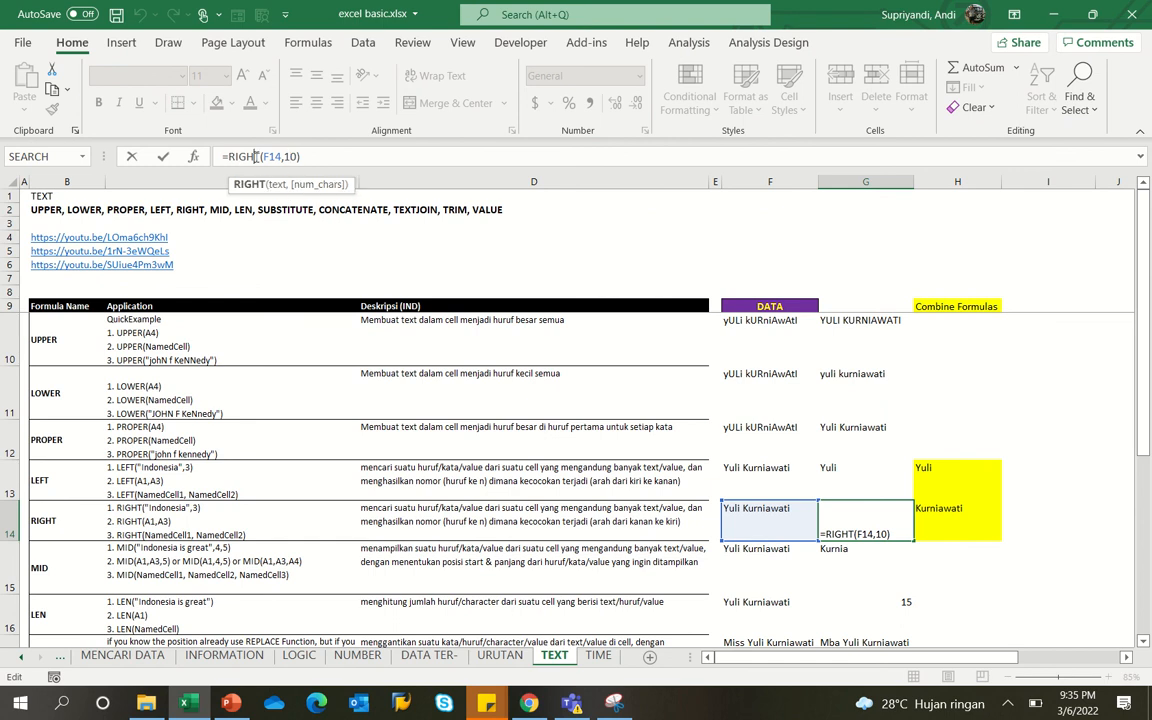
left_click(266, 157)
left_click(297, 157)
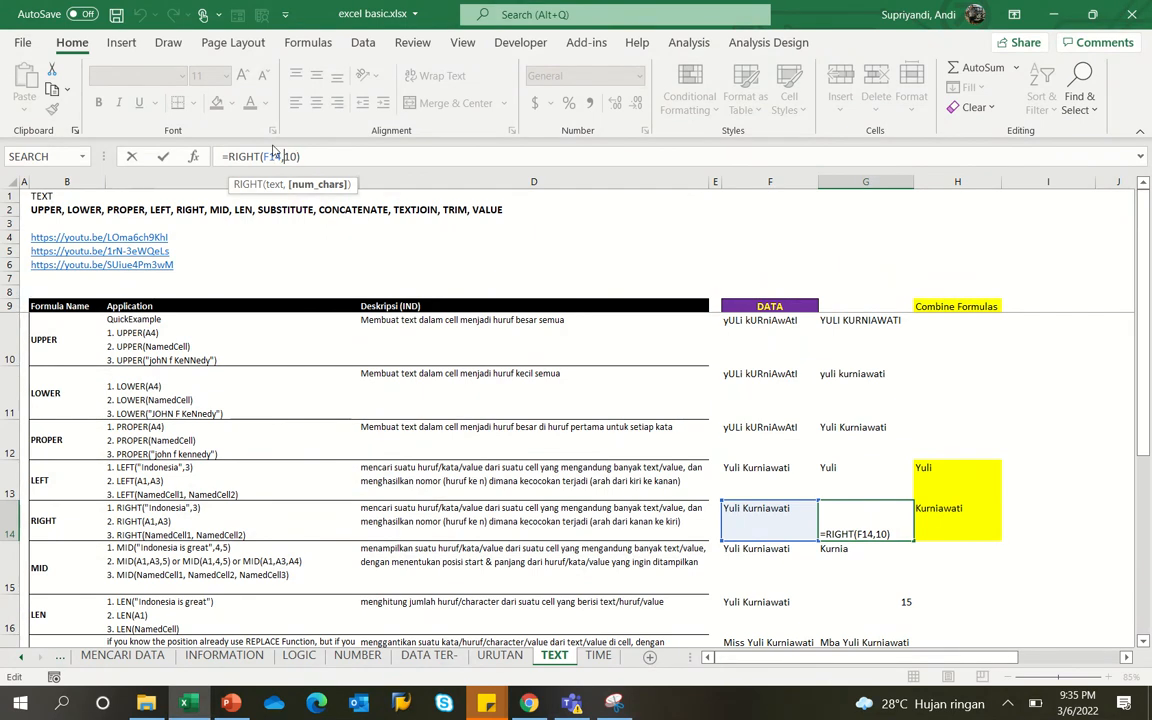
key("Return")
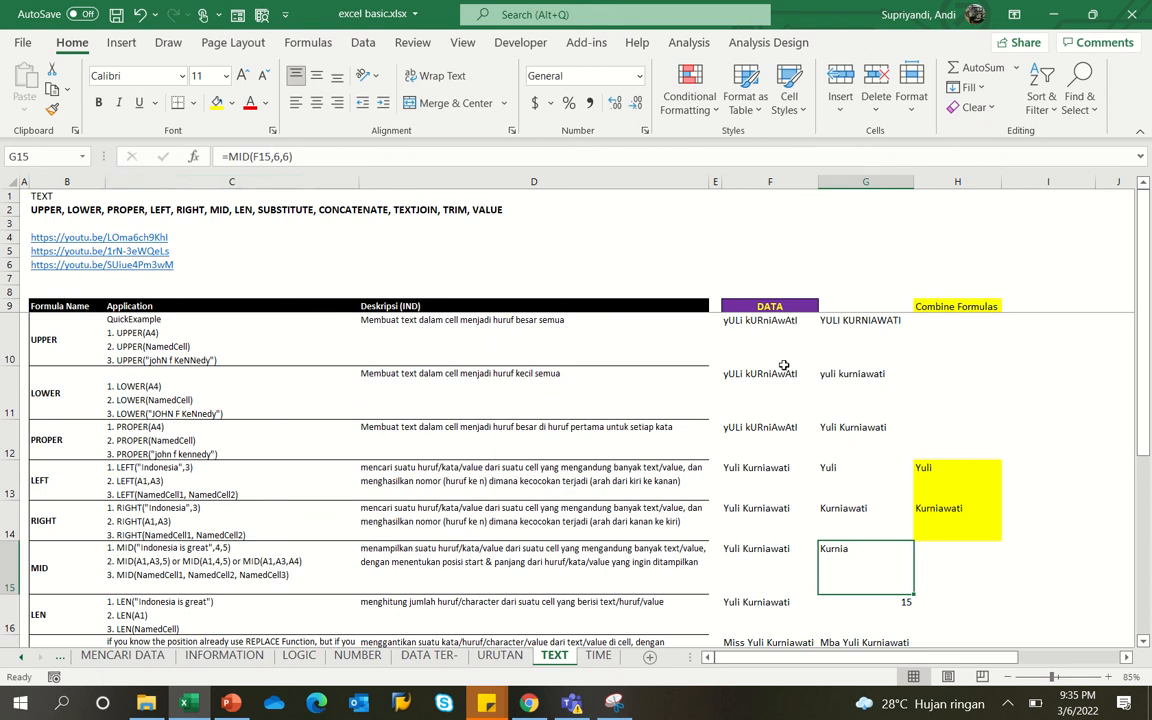
- Inspect the text, start-position and character-count arguments of the MID formula in G15
left_click(356, 158)
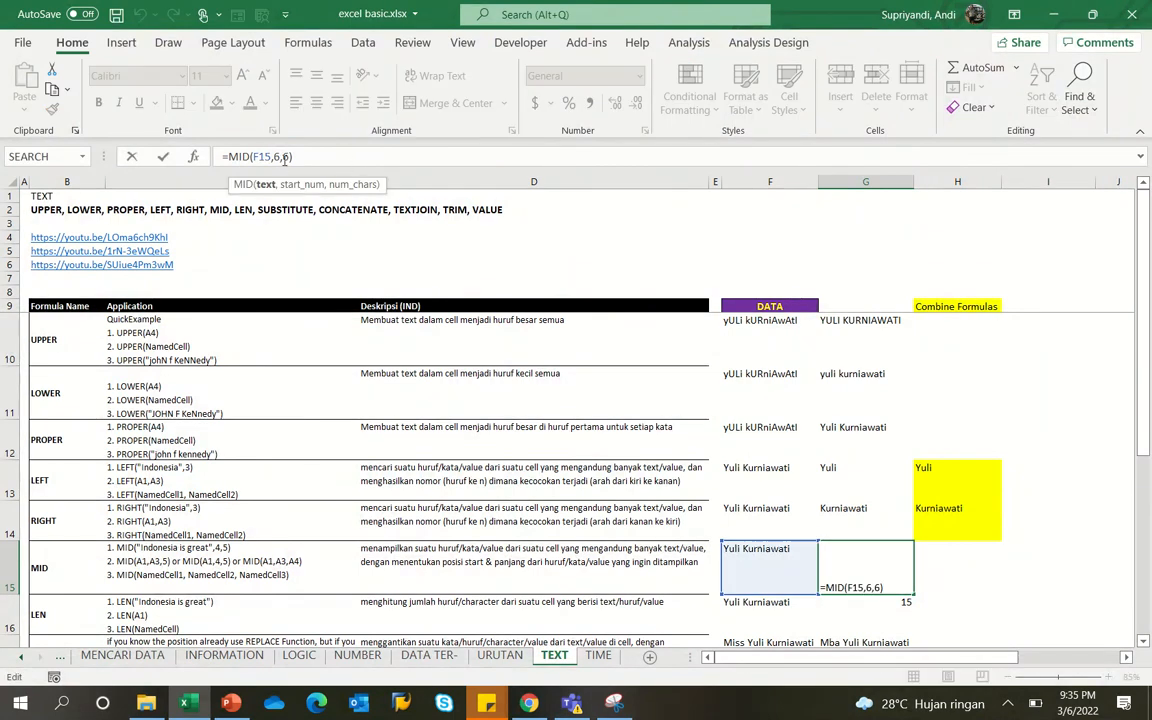
left_click(280, 156)
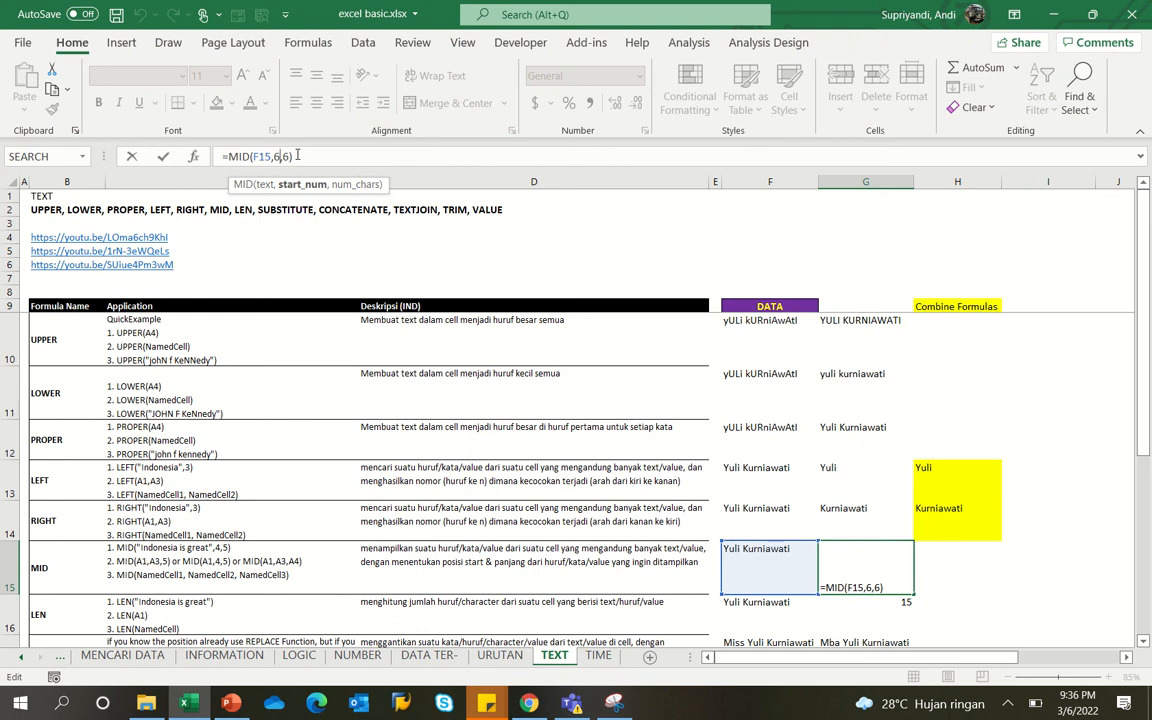
left_click(287, 156)
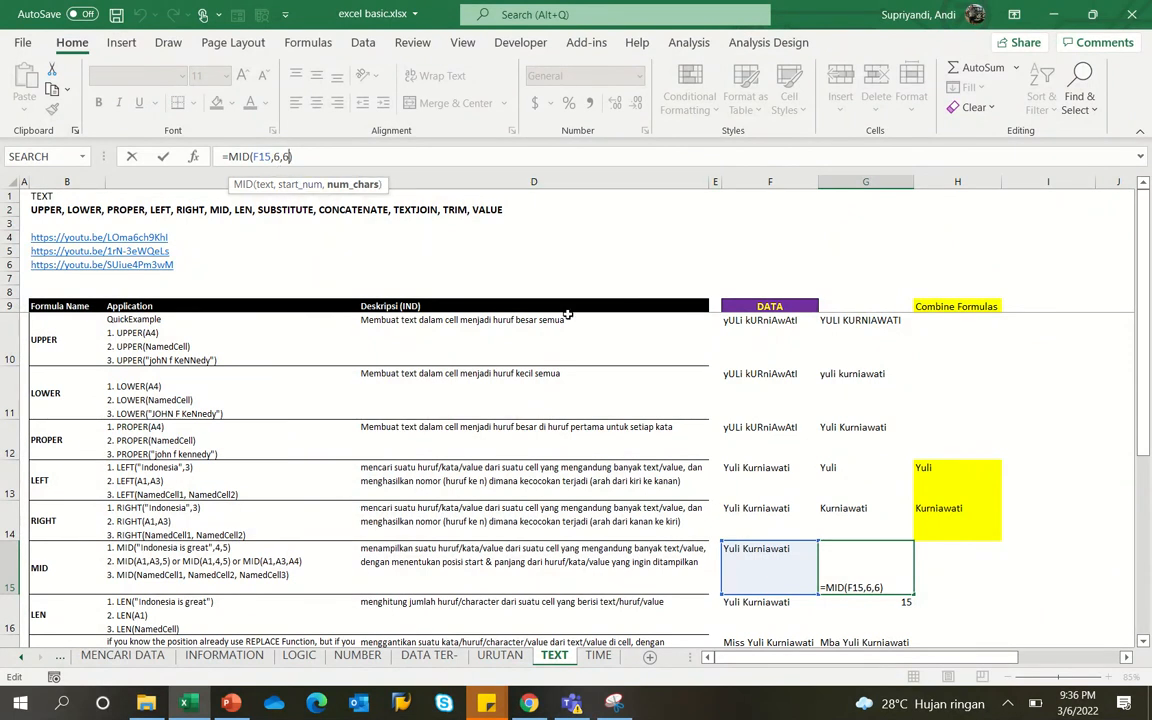
key("F1")
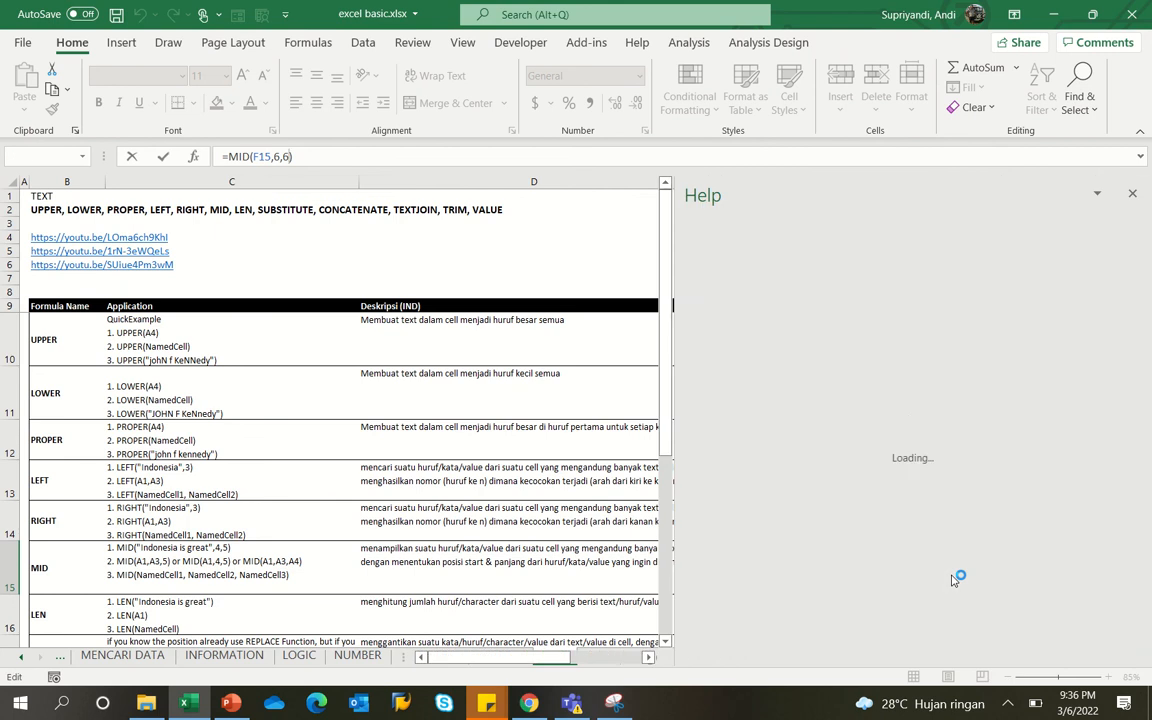
left_click(1132, 194)
key("Escape")
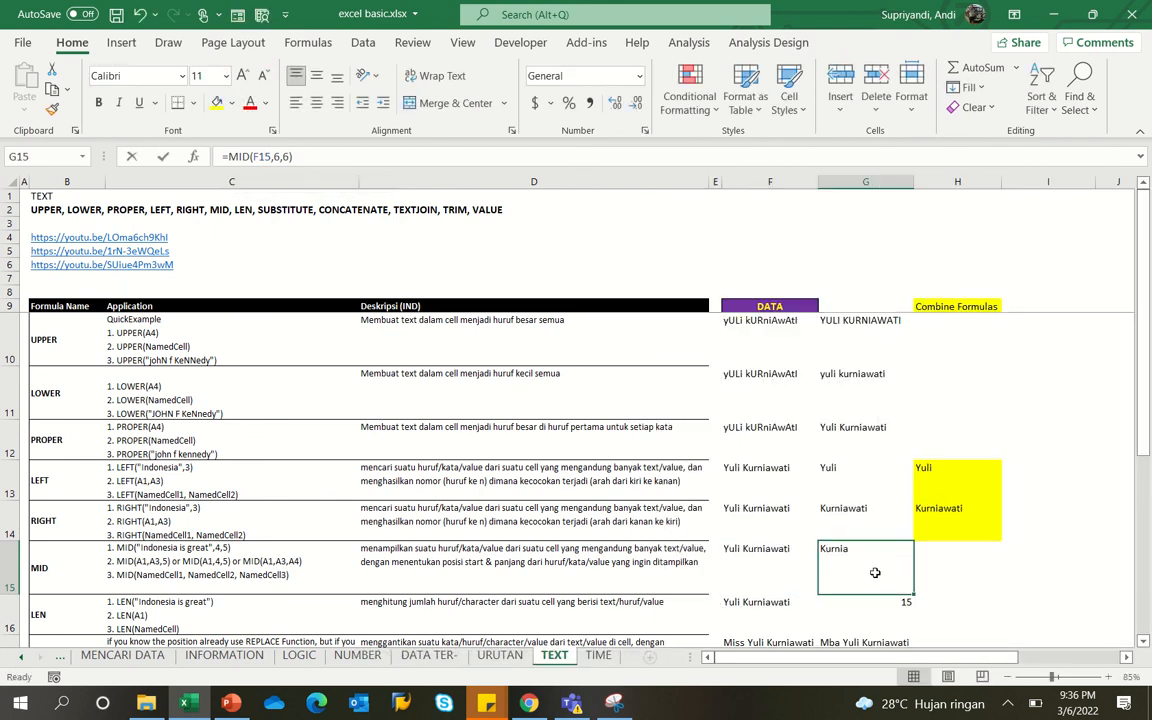
- Reopen the MID formula in G15 to review its start-position argument, leaving the formula as it is
double_click(876, 573)
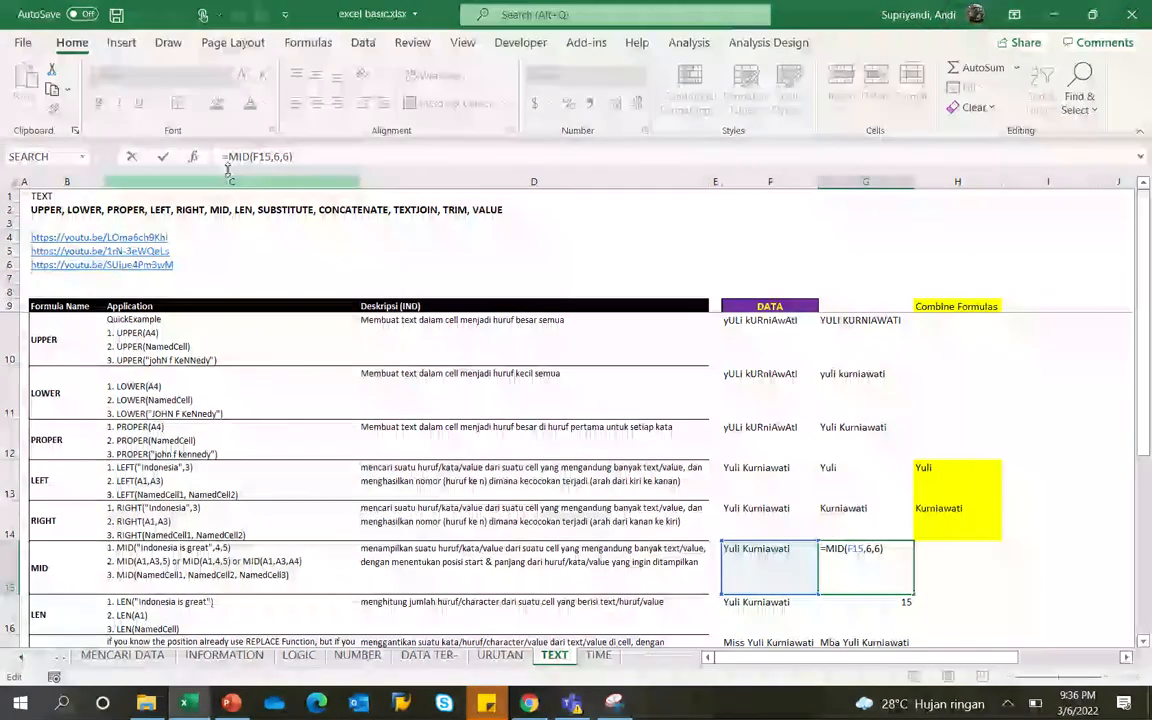
left_click(276, 157)
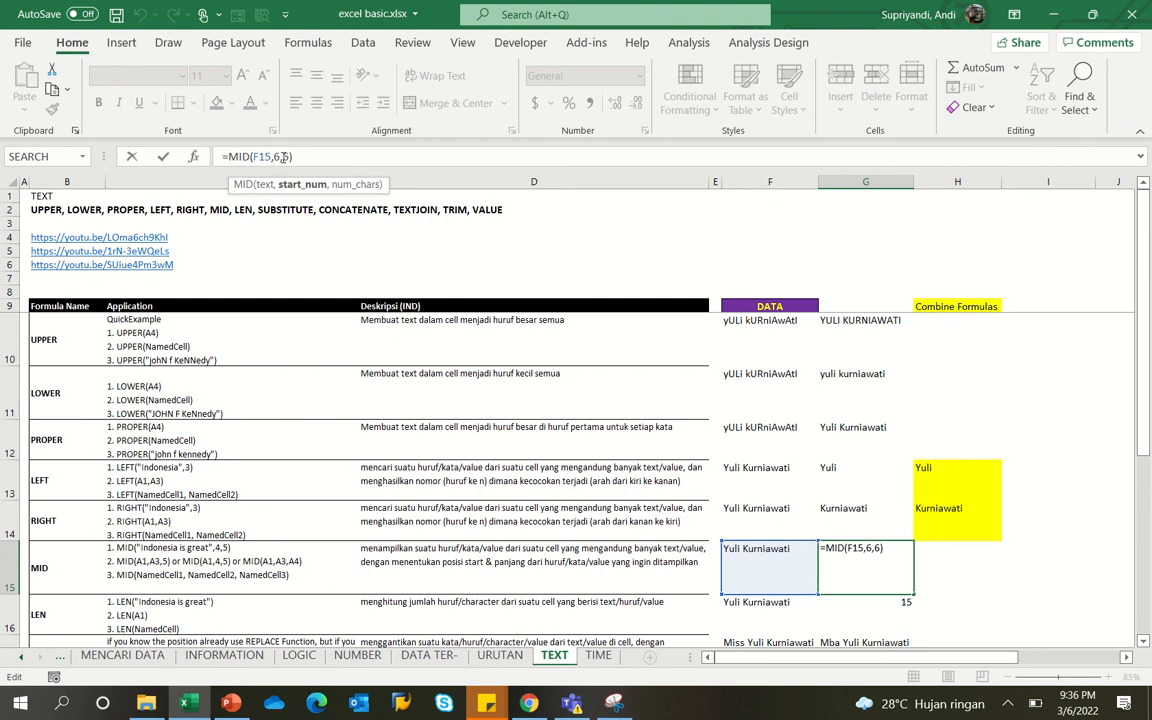
key("ctrl+Return")
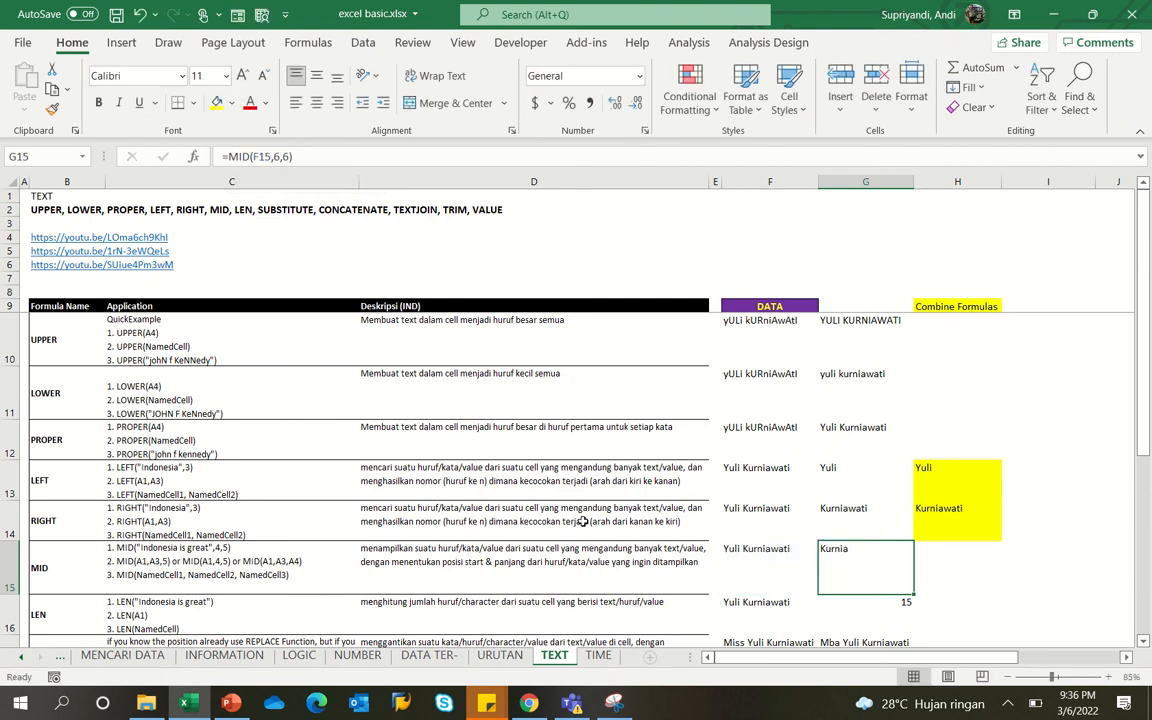
- Count through the first five characters of the name in F15 to locate the MID start position
left_click(748, 563)
double_click(748, 563)
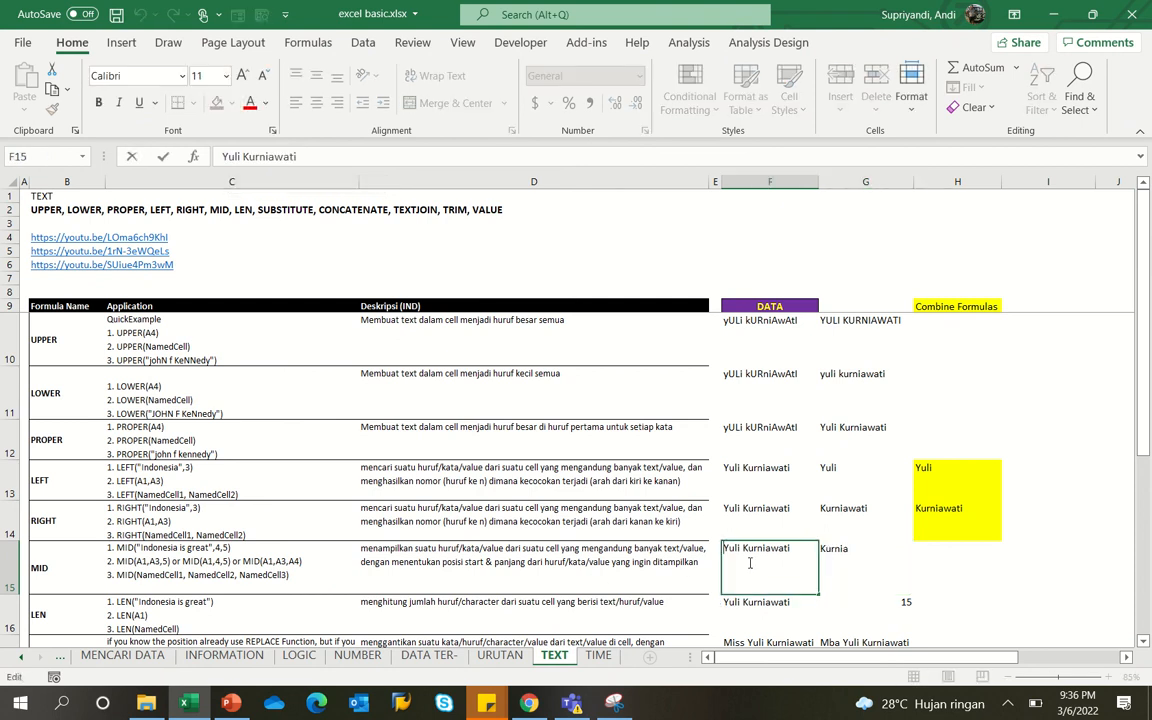
key("Right")
key("Right")
key("Right")
key("Right")
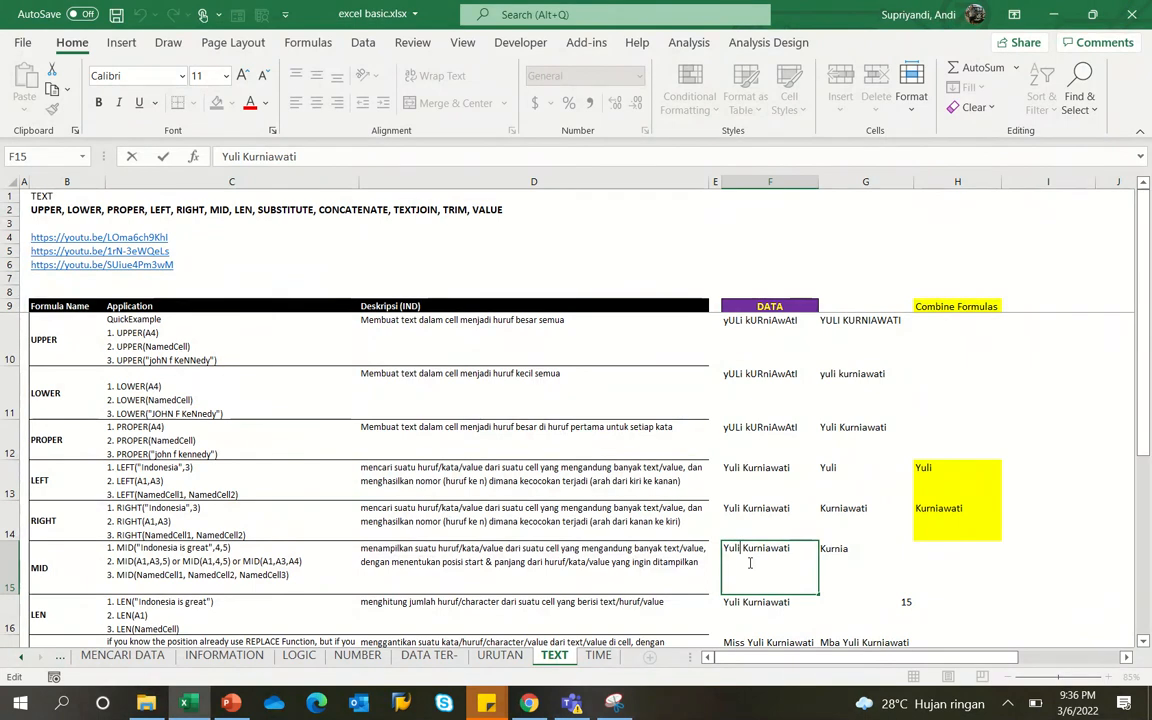
key("Right")
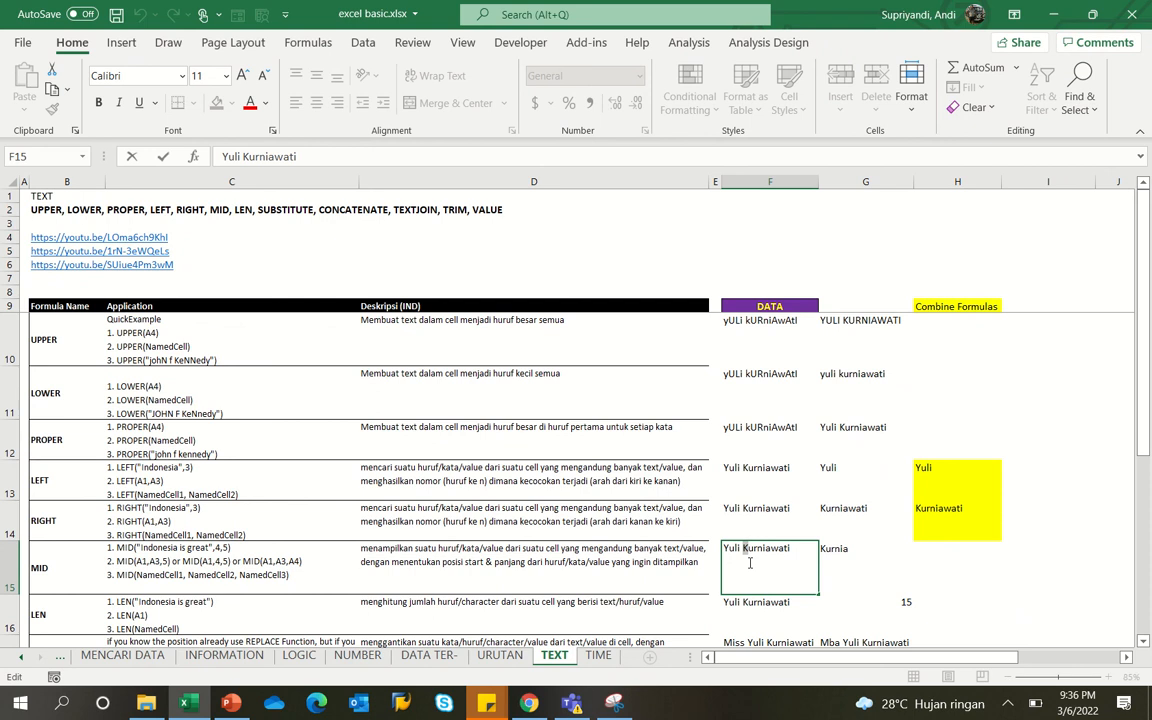
- Mark the six characters in F15 that MID extracts, leave the text as it is, and return to G15
key("shift+Right")
key("shift+Right")
key("shift+Right")
key("shift+Right")
key("shift+Right")
key("shift+Right")
key("Left")
key("shift+Right")
key("shift+Right")
key("shift+Right")
key("shift+Right")
key("shift+Right")
key("Escape")
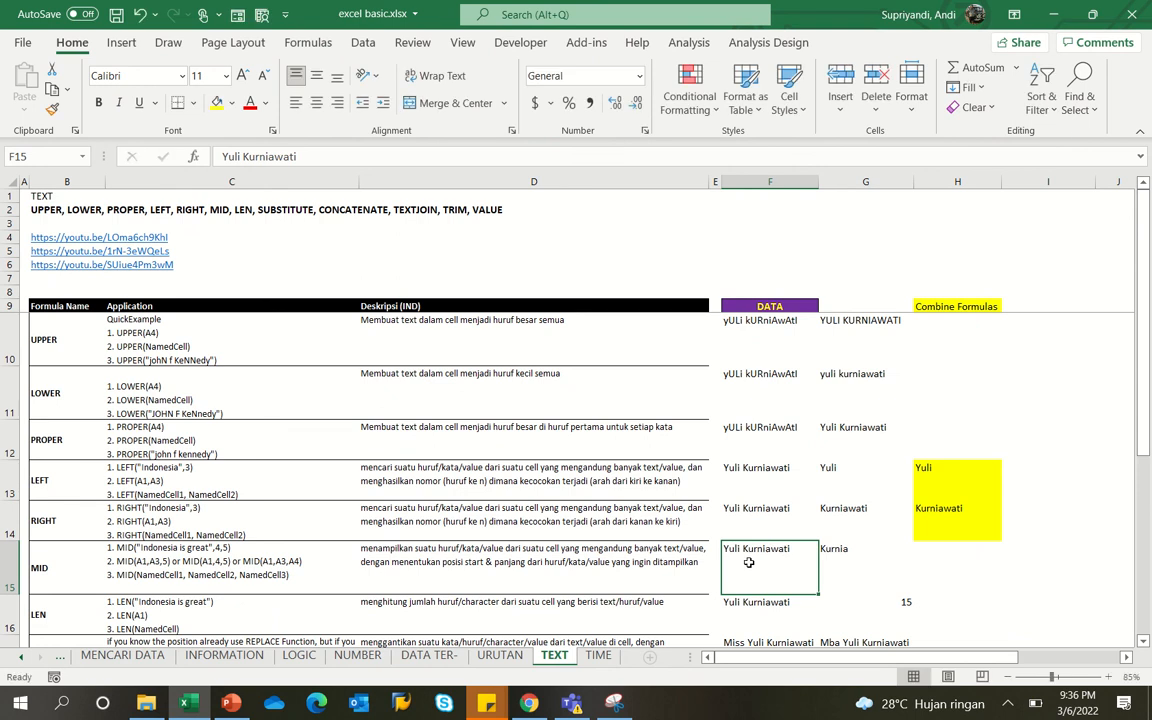
key("Right")
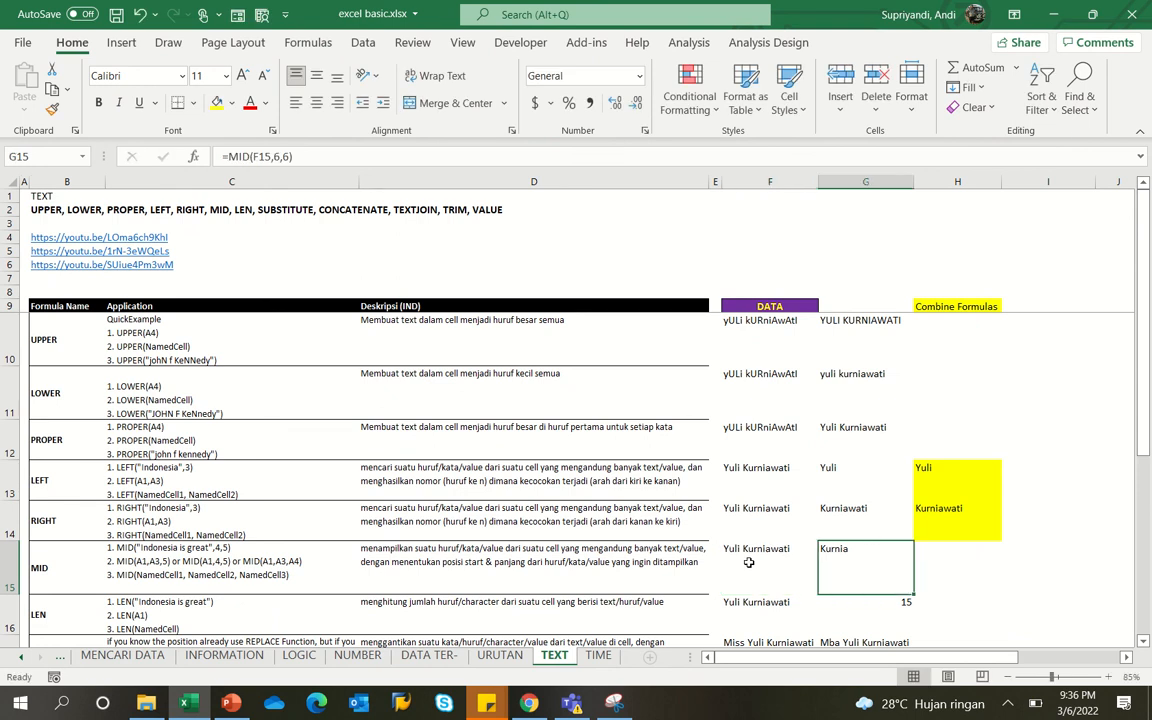
- Delete the surname from the LEN sample text in F16, keeping only the first name and its trailing space
scroll(745, 517, "down", 1)
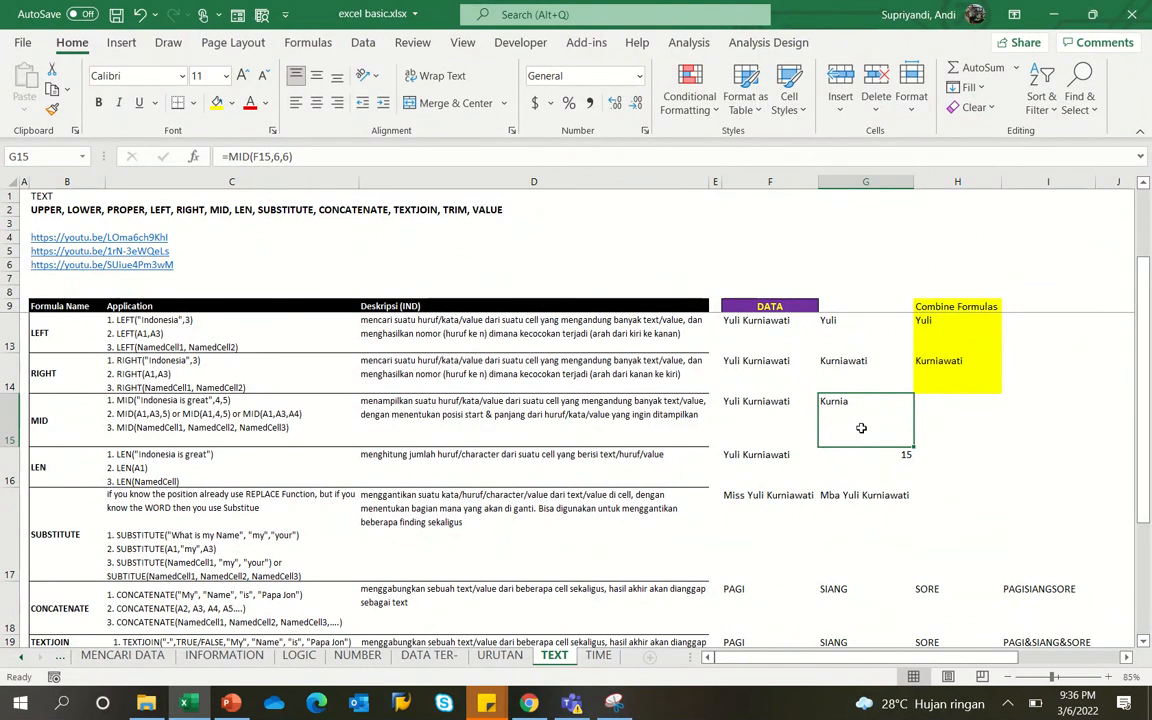
left_click(870, 460)
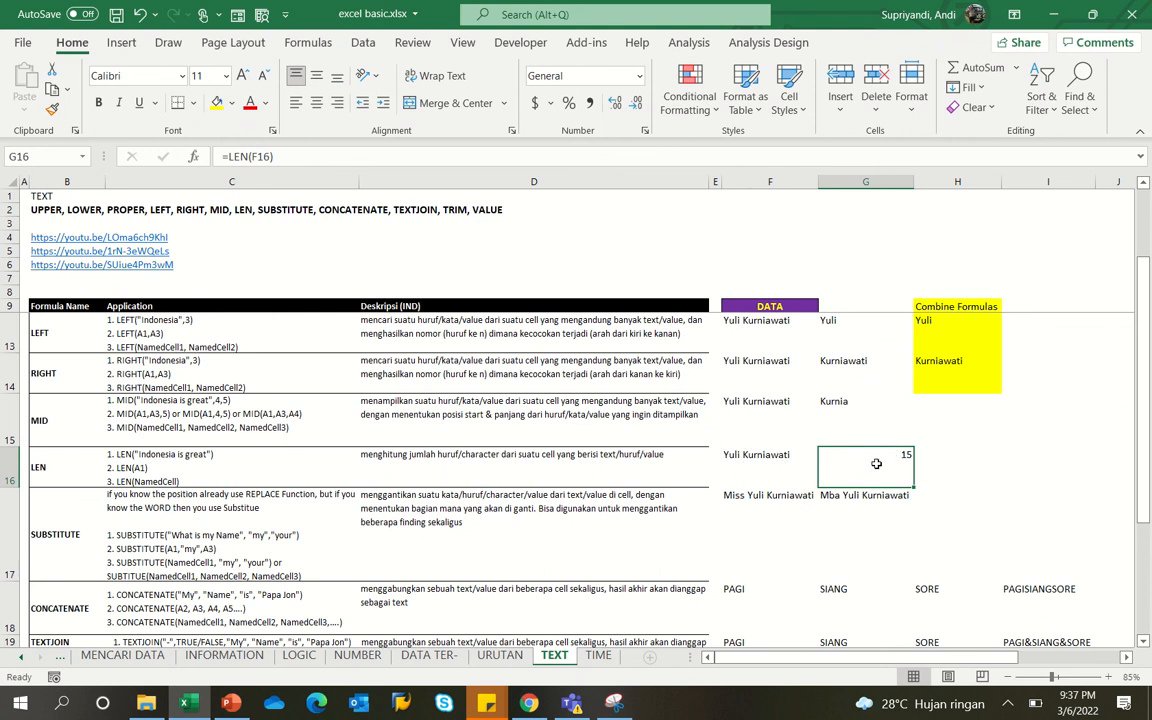
key("Left")
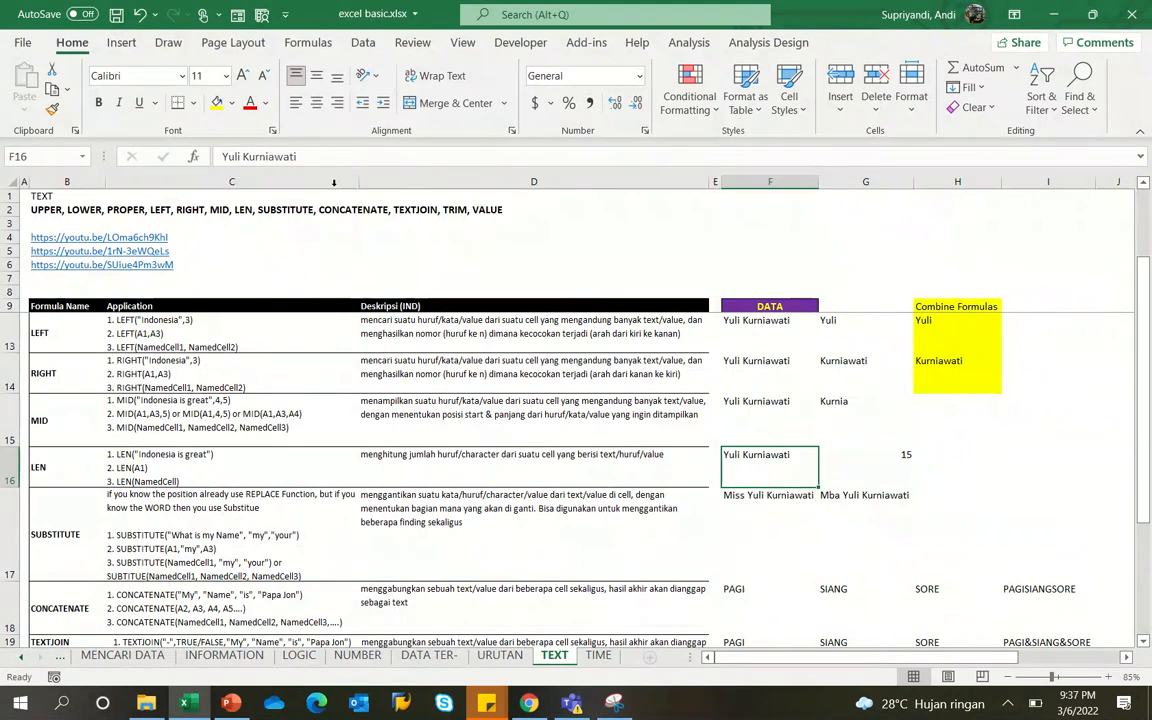
key("F2")
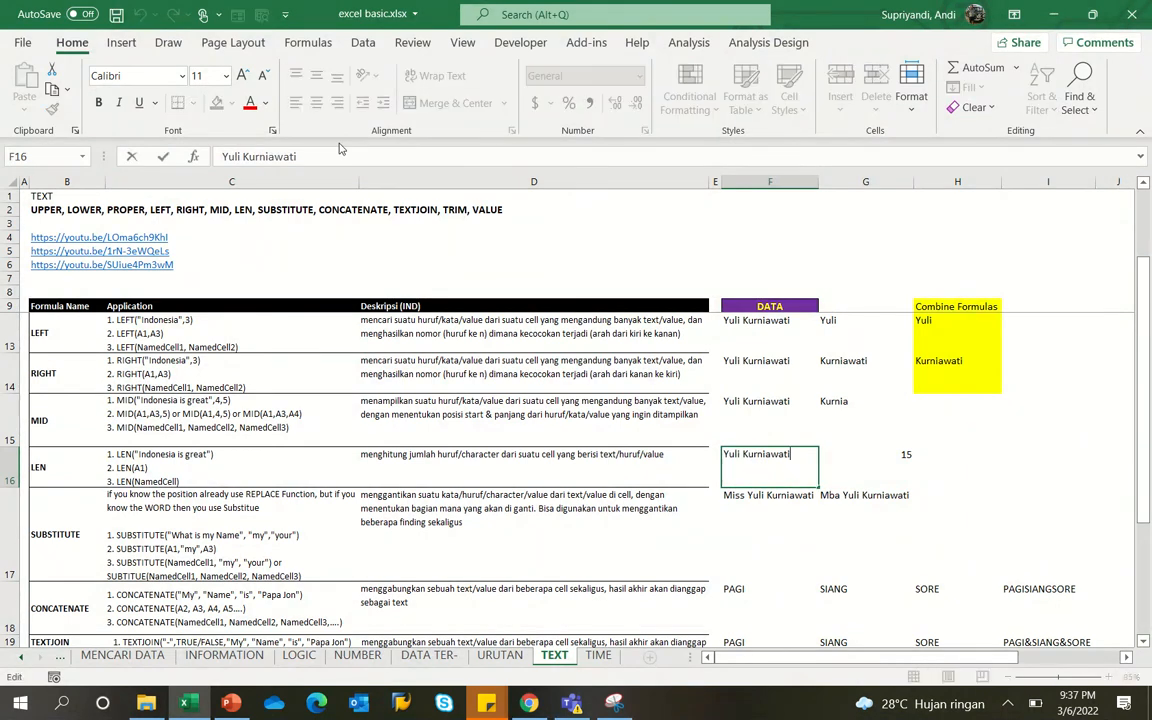
key("ctrl+shift+Left")
key("BackSpace")
key("Return")
key("Up")
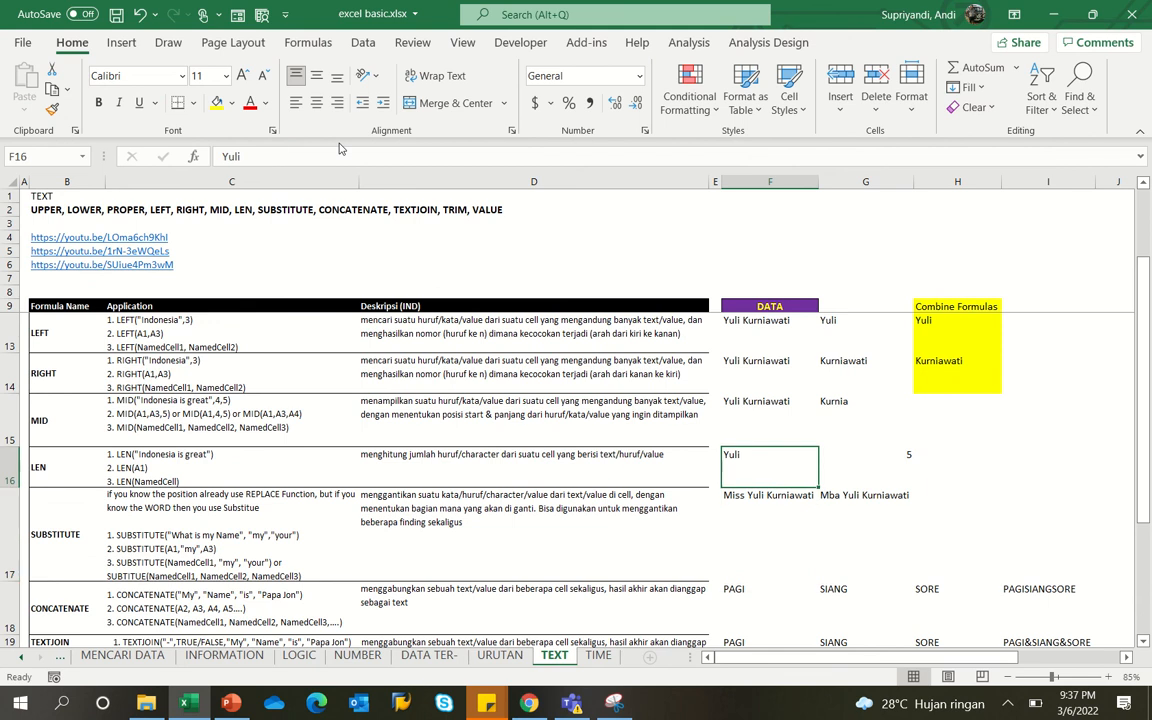
- Check the end of the text in F16 and the LEN formula in G16, leaving both as they are
key("F2")
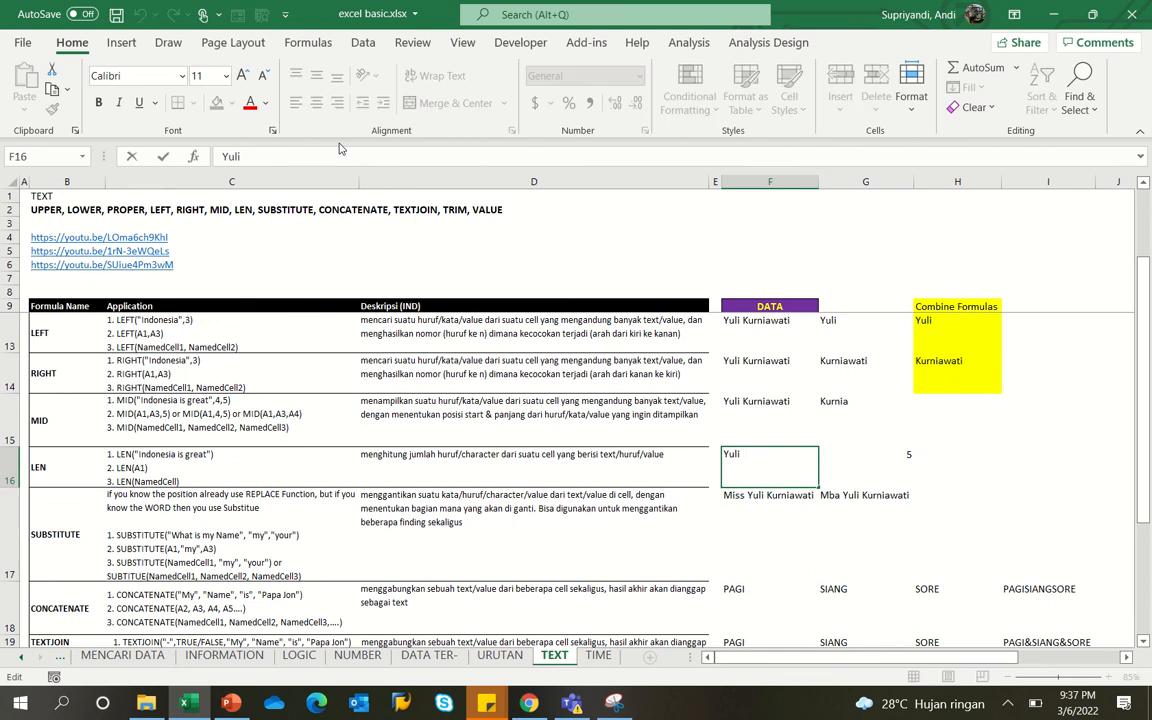
key("Tab")
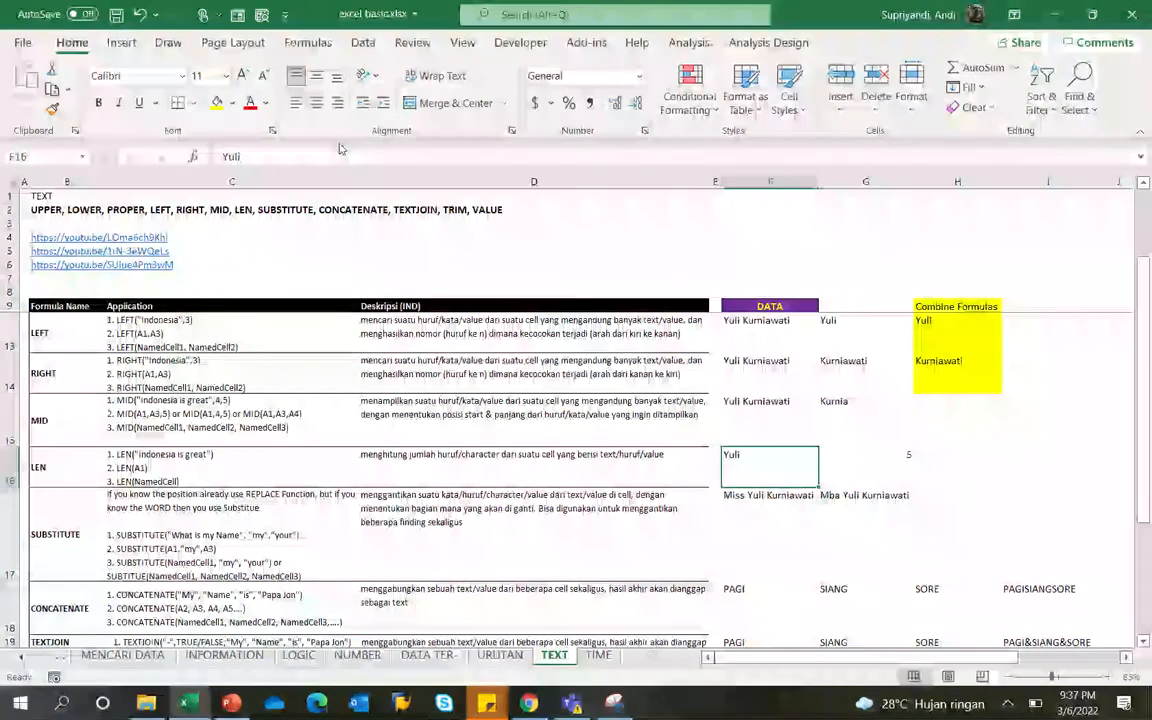
key("F2")
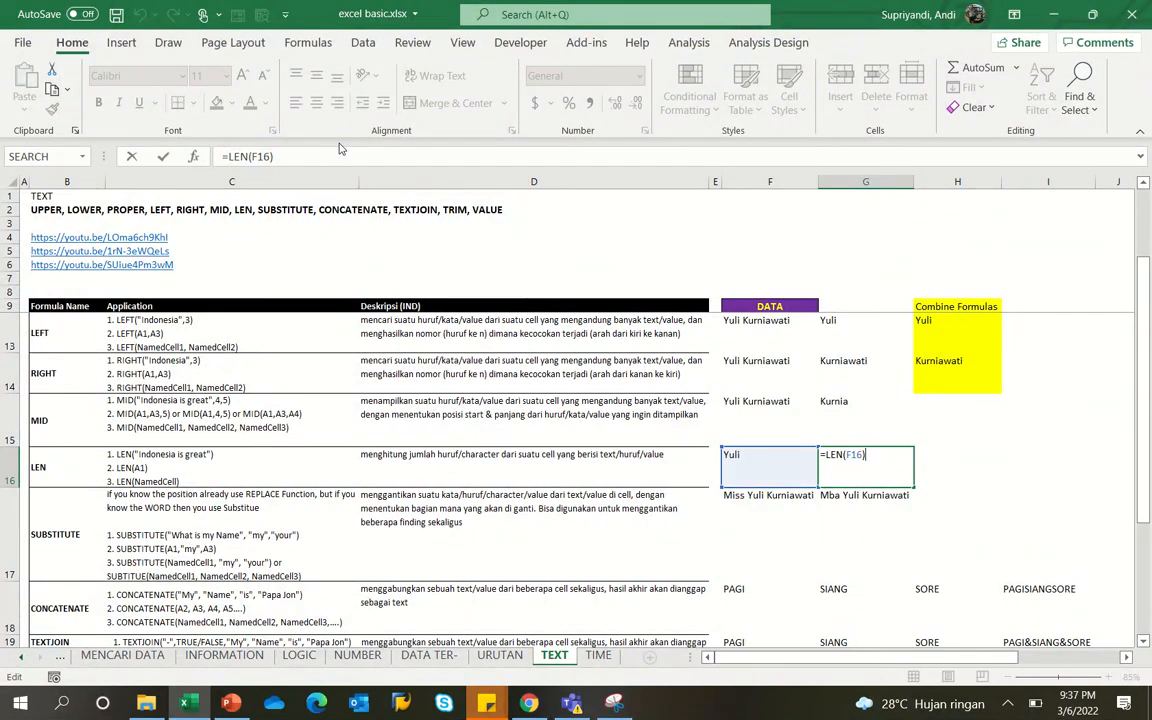
key("Escape")
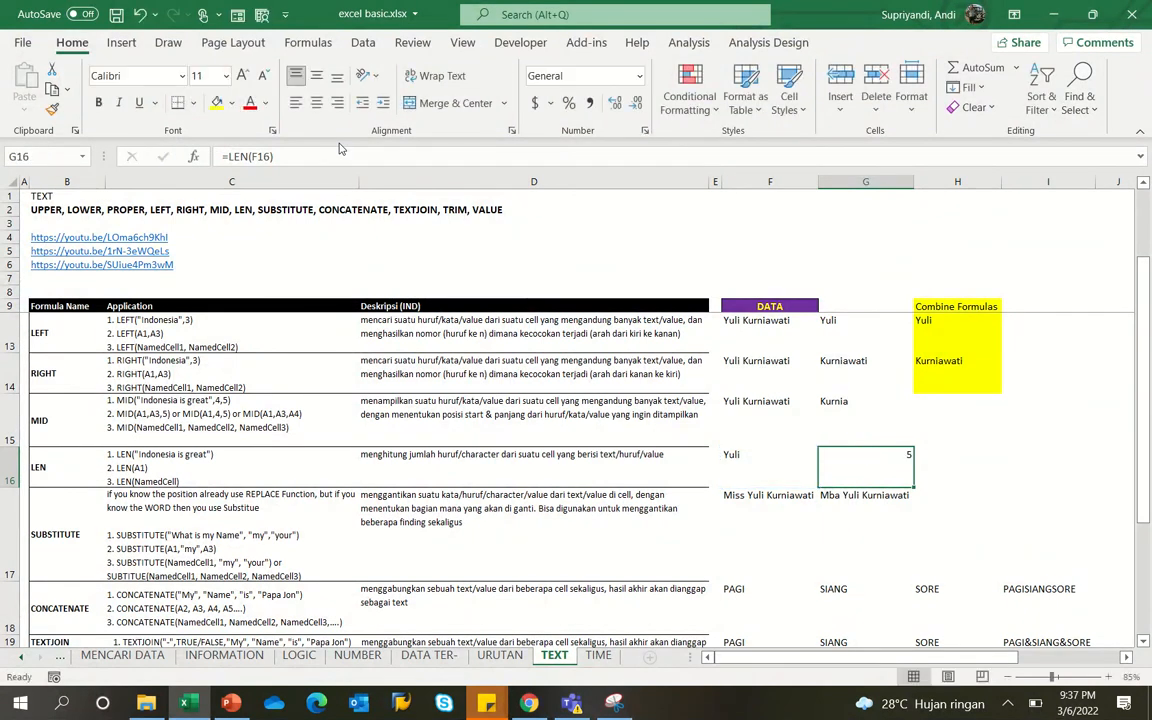
- Compare the SUBSTITUTE formula in G17, which replaces "Miss" with "Mba", with its source text in F17
key("Down")
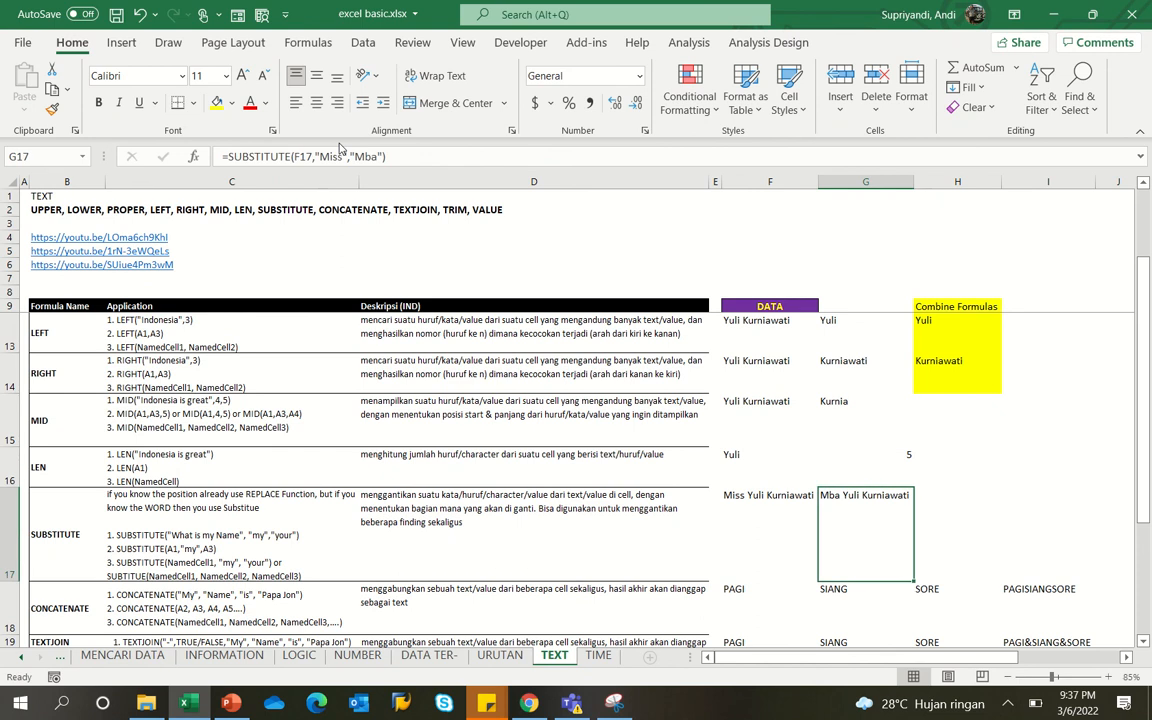
left_click(305, 156)
key("ctrl+Return")
key("Left")
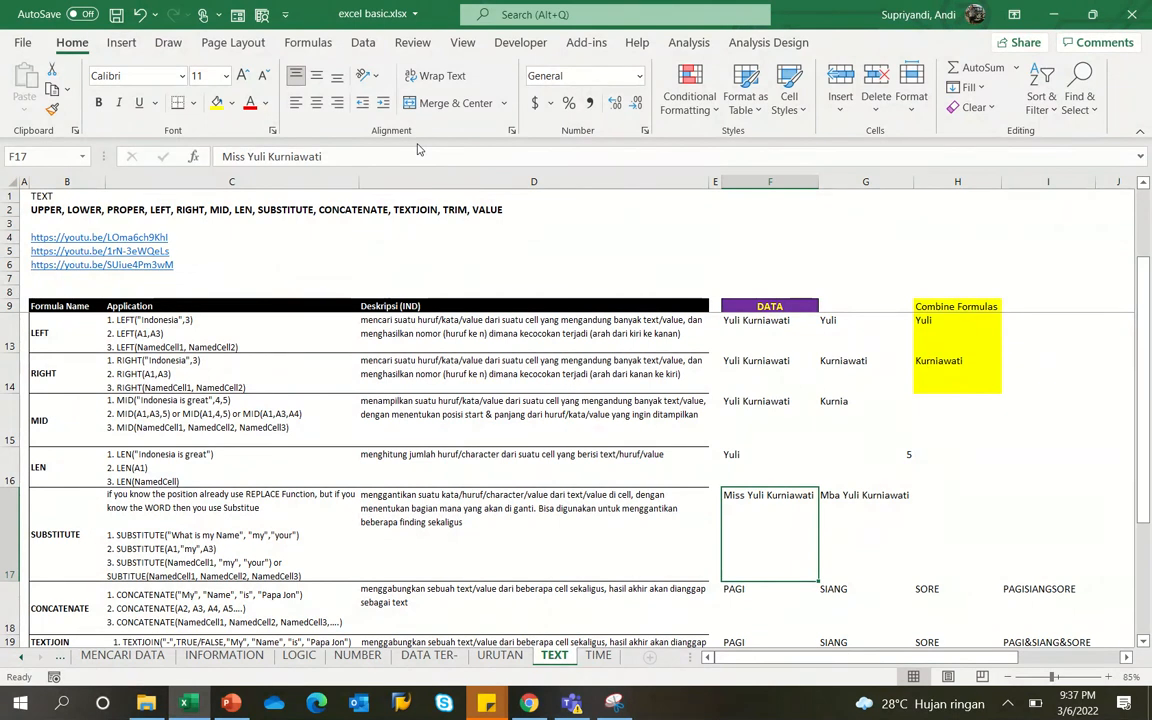
key("Right")
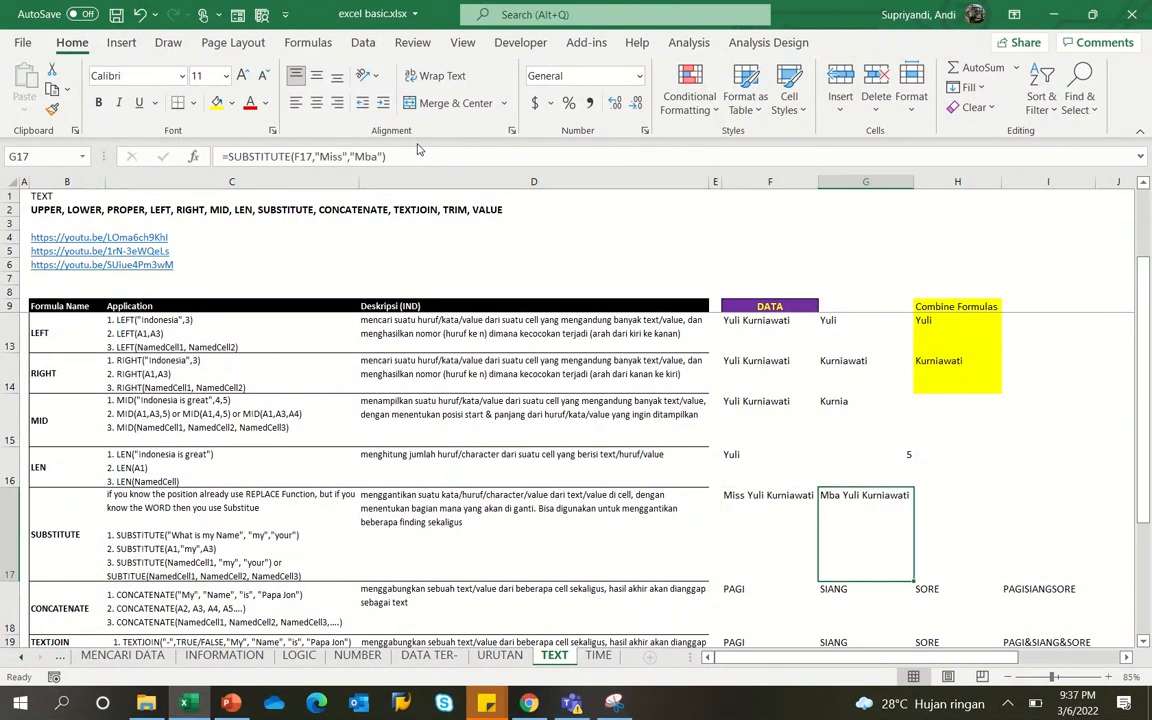
- Go through the text, old_text and new_text arguments of the SUBSTITUTE formula in G17, keeping the formula as it is
key("F2")
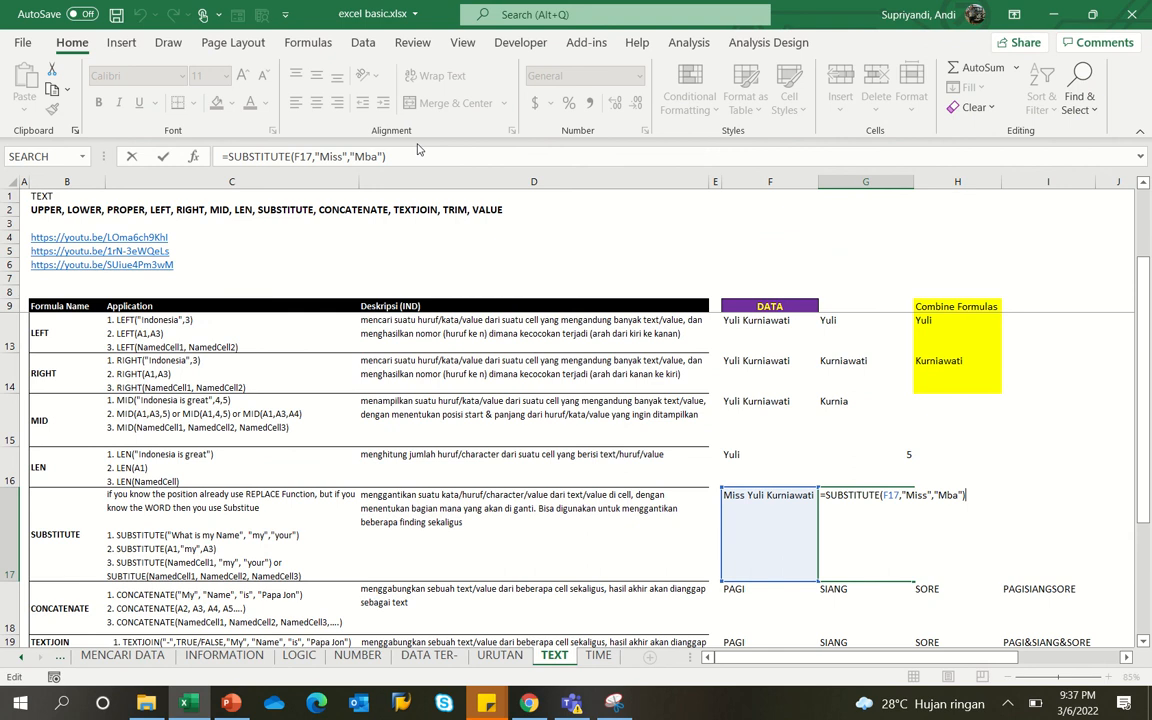
left_click(309, 157)
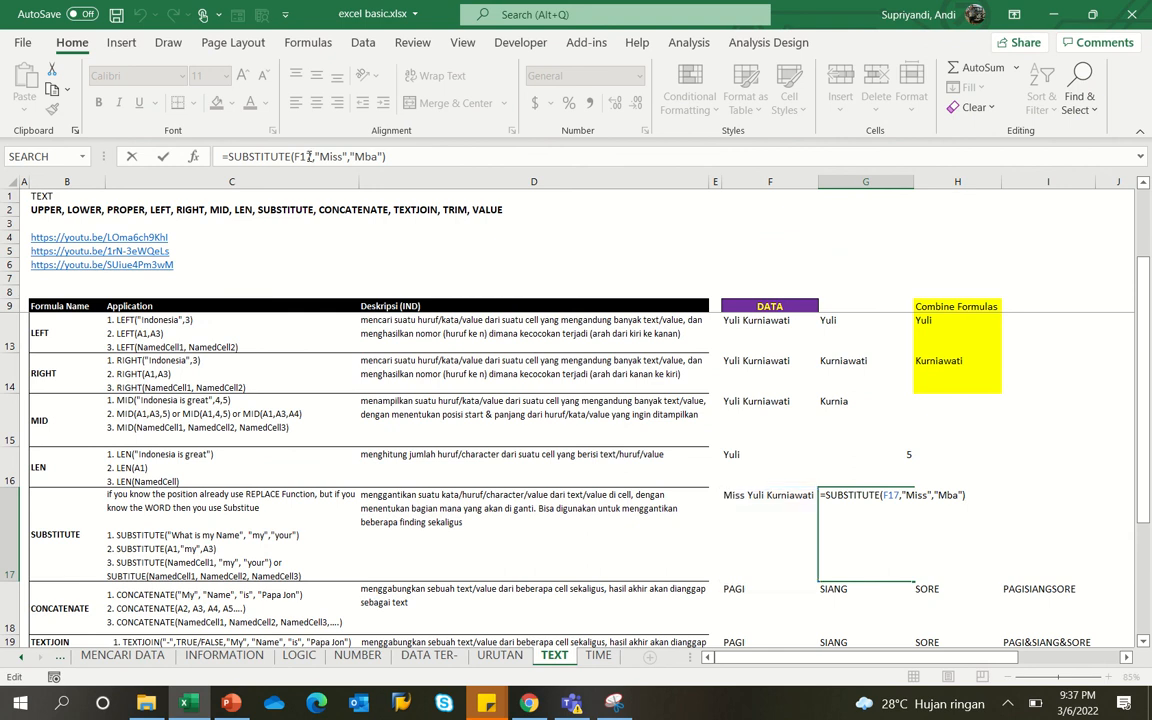
double_click(309, 157)
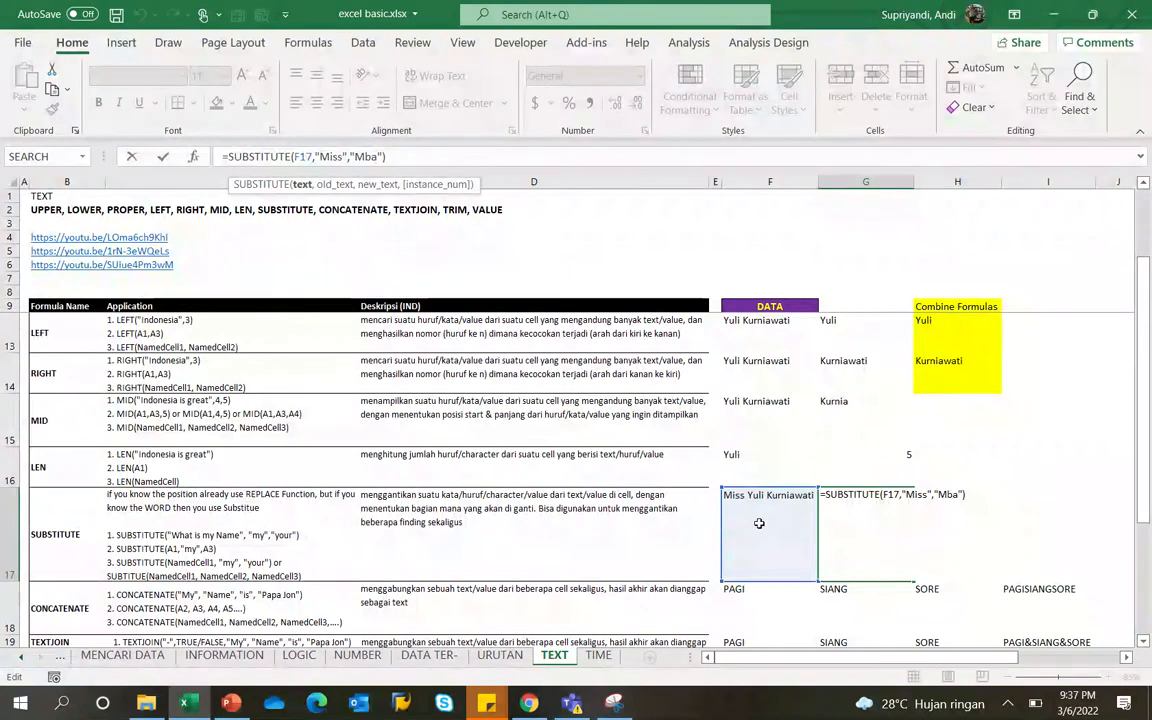
key("Right")
key("Right")
key("Right")
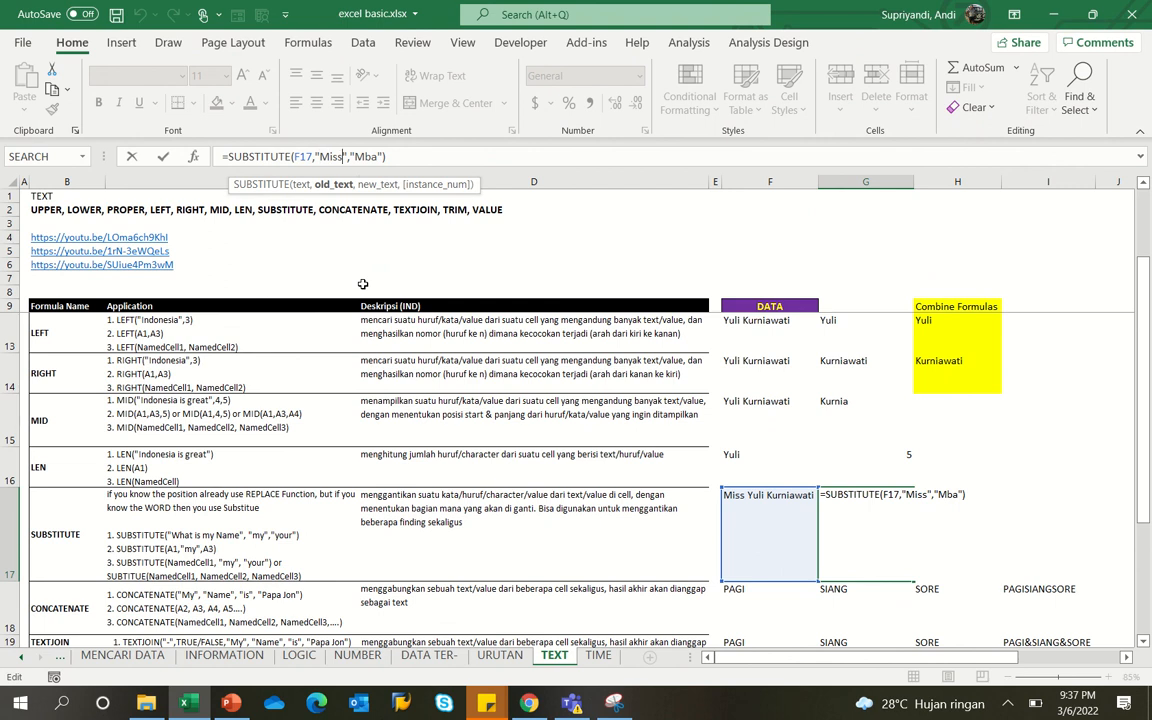
key("Right")
key("Right")
key("Right")
key("Right")
key("Right")
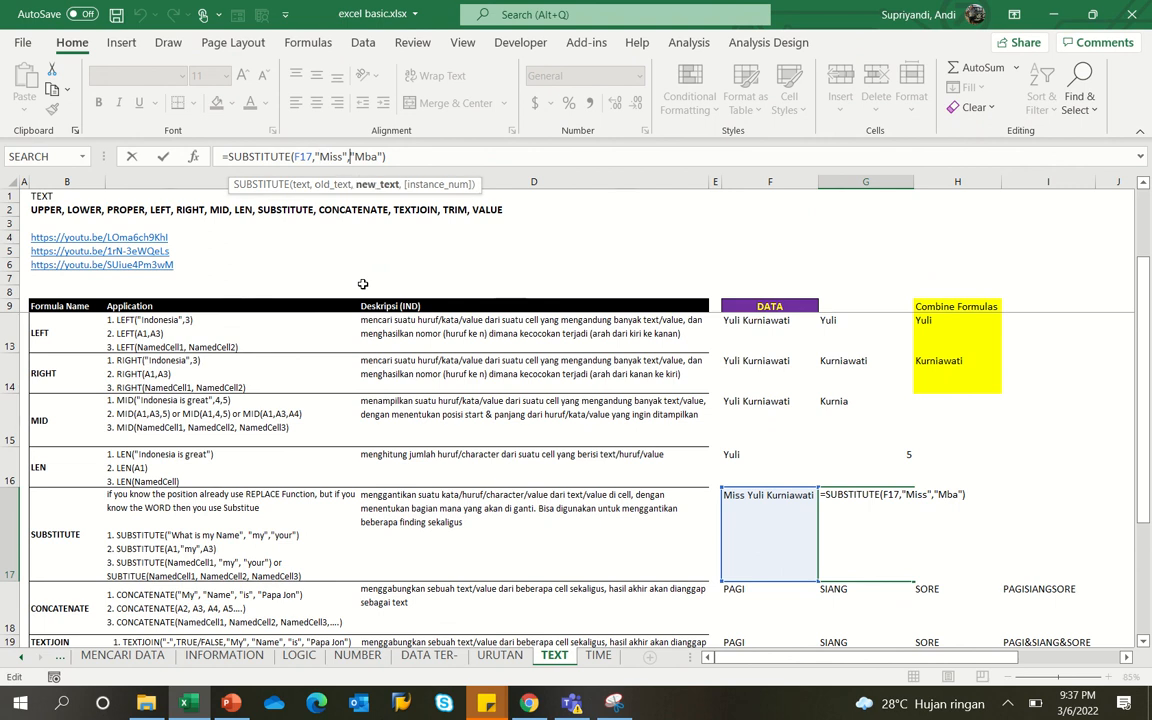
key("ctrl+Return")
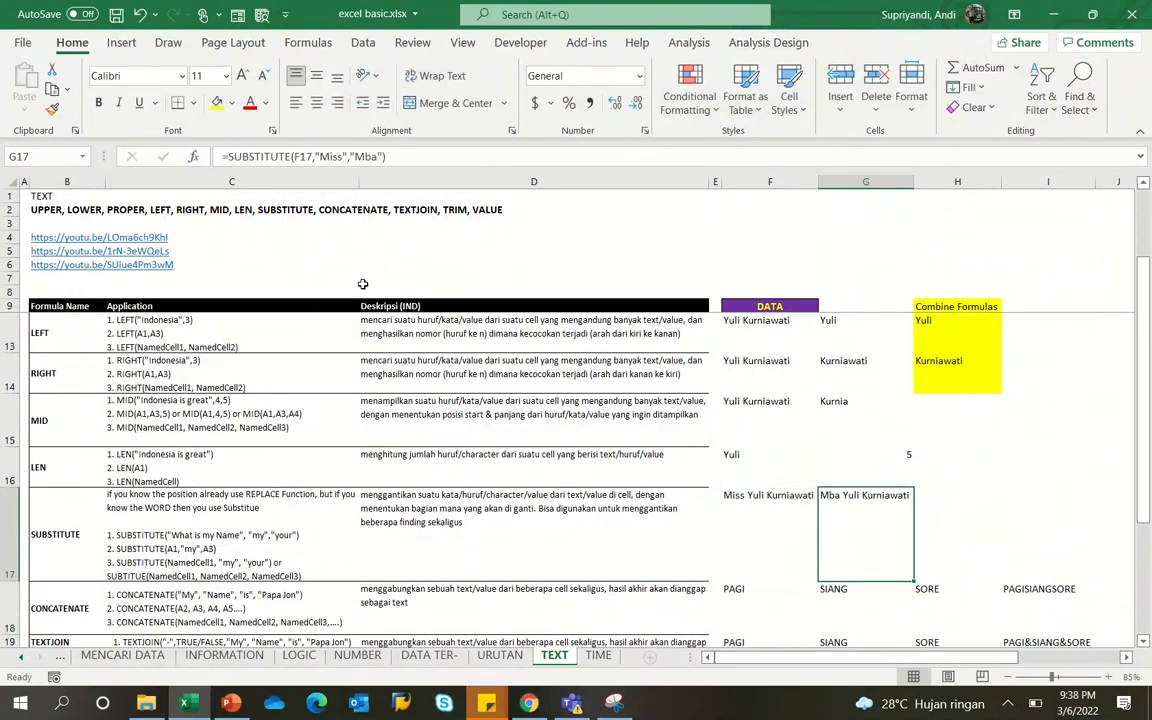
- Examine the TEXTJOIN formula in I19 and its delimiter argument, leaving the formula as it is
scroll(405, 230, "down", 1)
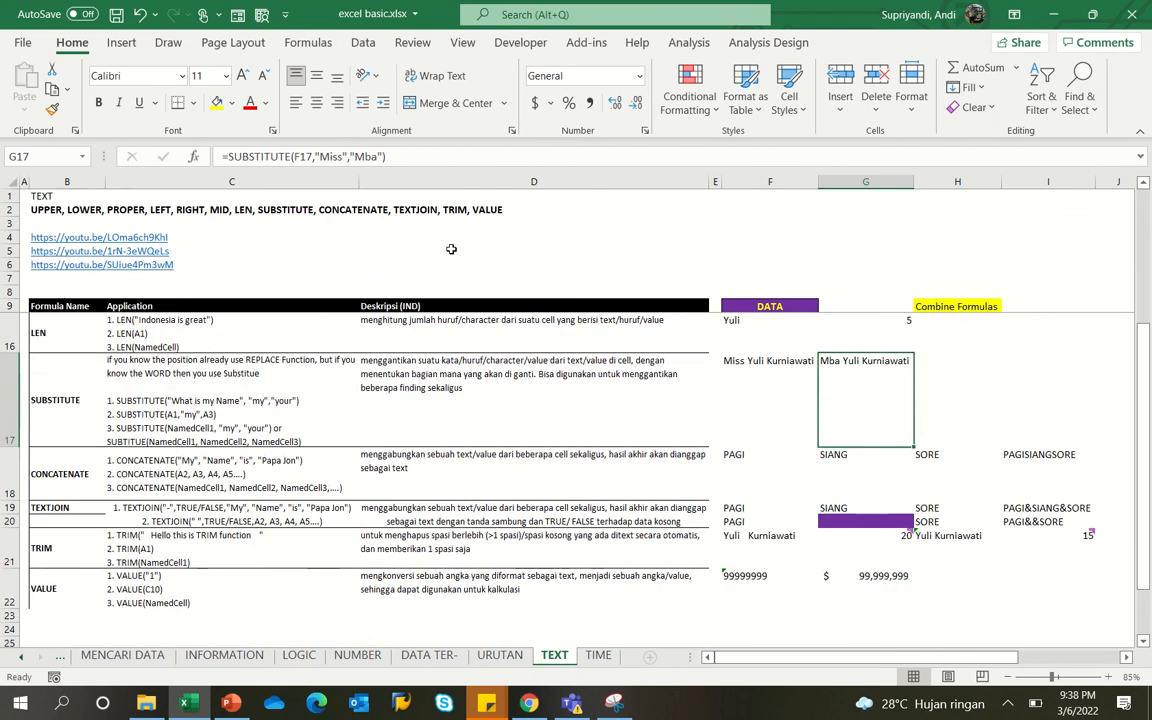
left_click(855, 509)
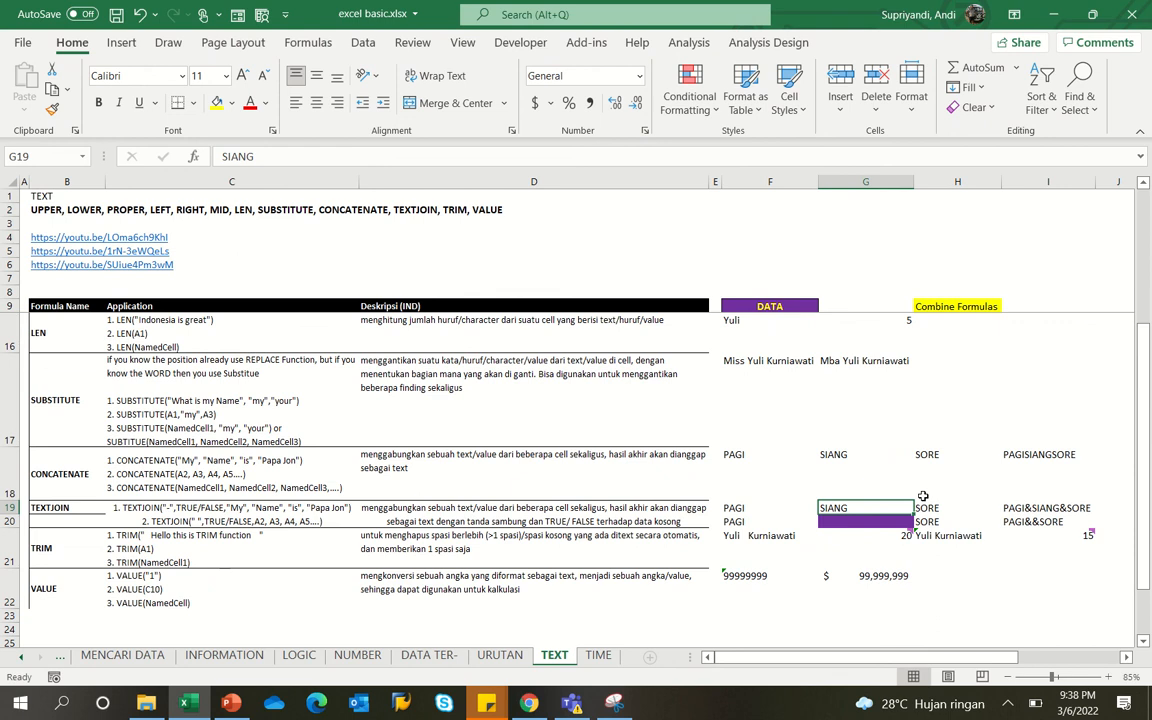
left_click(1025, 508)
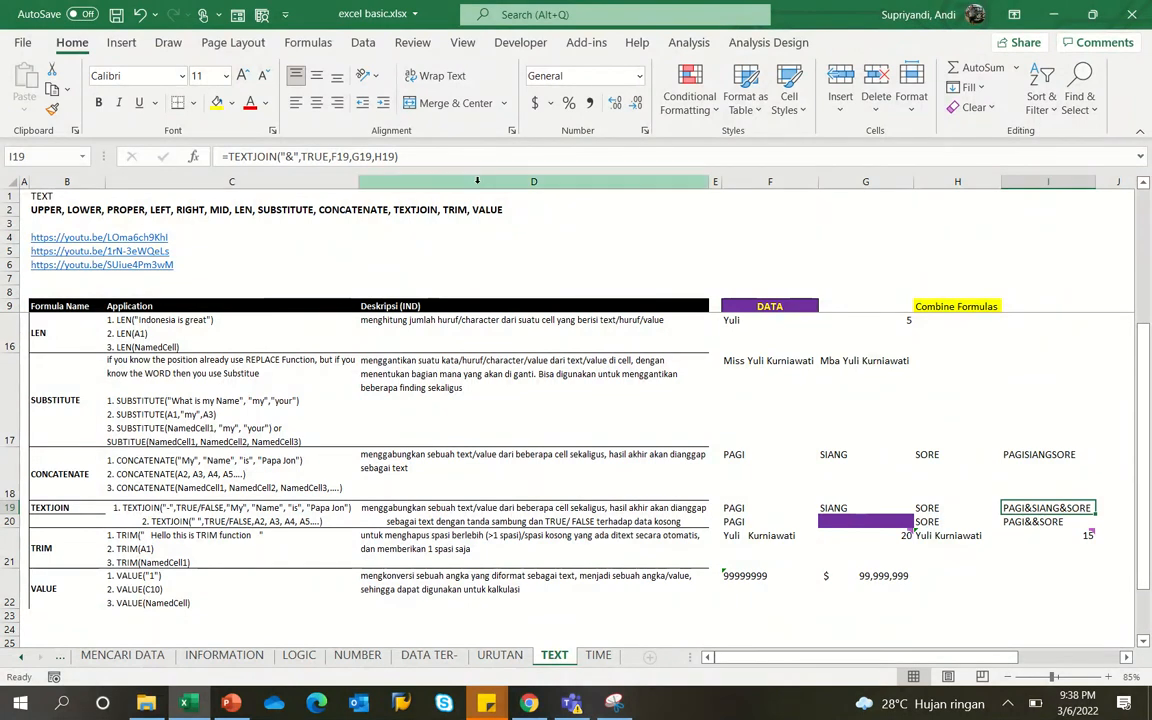
left_click(287, 156)
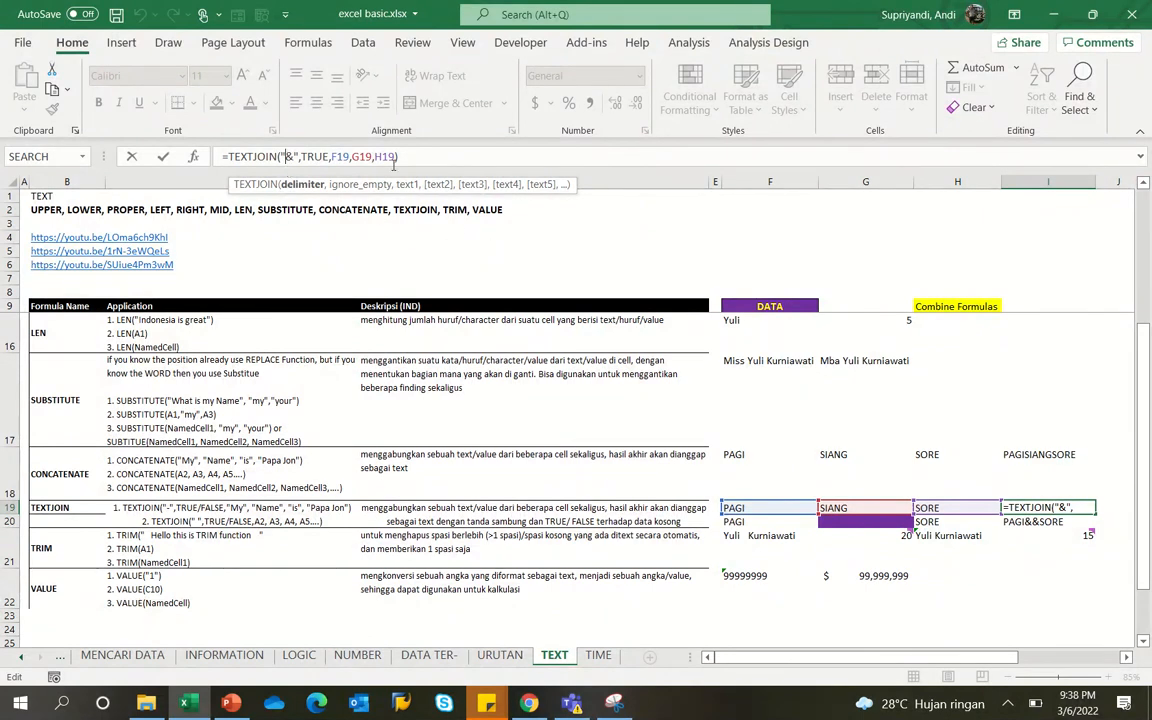
key("ctrl+Return")
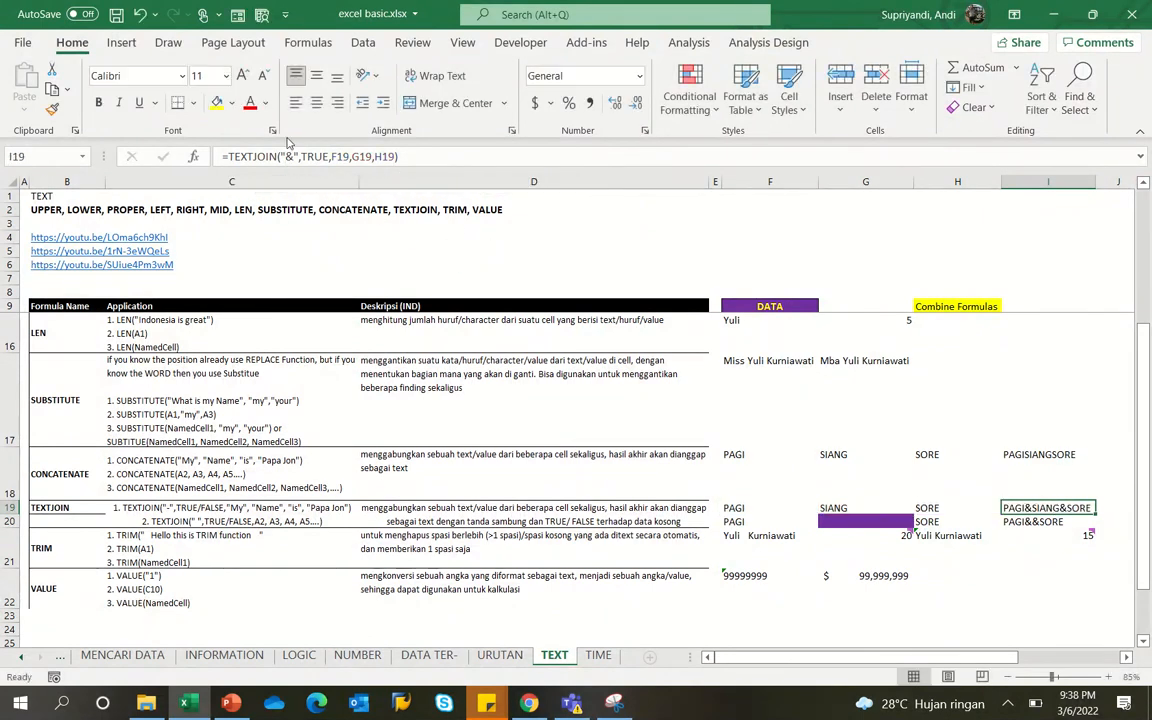
- Replace the "&" delimiter in the TEXTJOIN formula in I19 with "-"
left_click(356, 152)
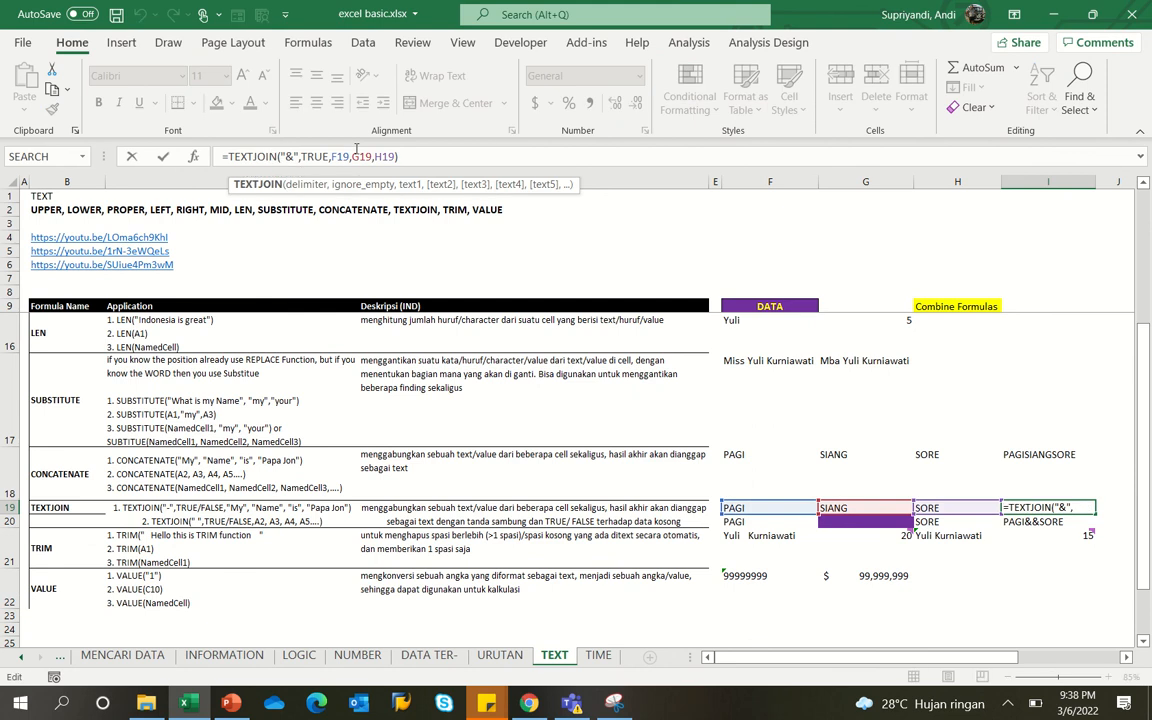
key("Right")
key("Right")
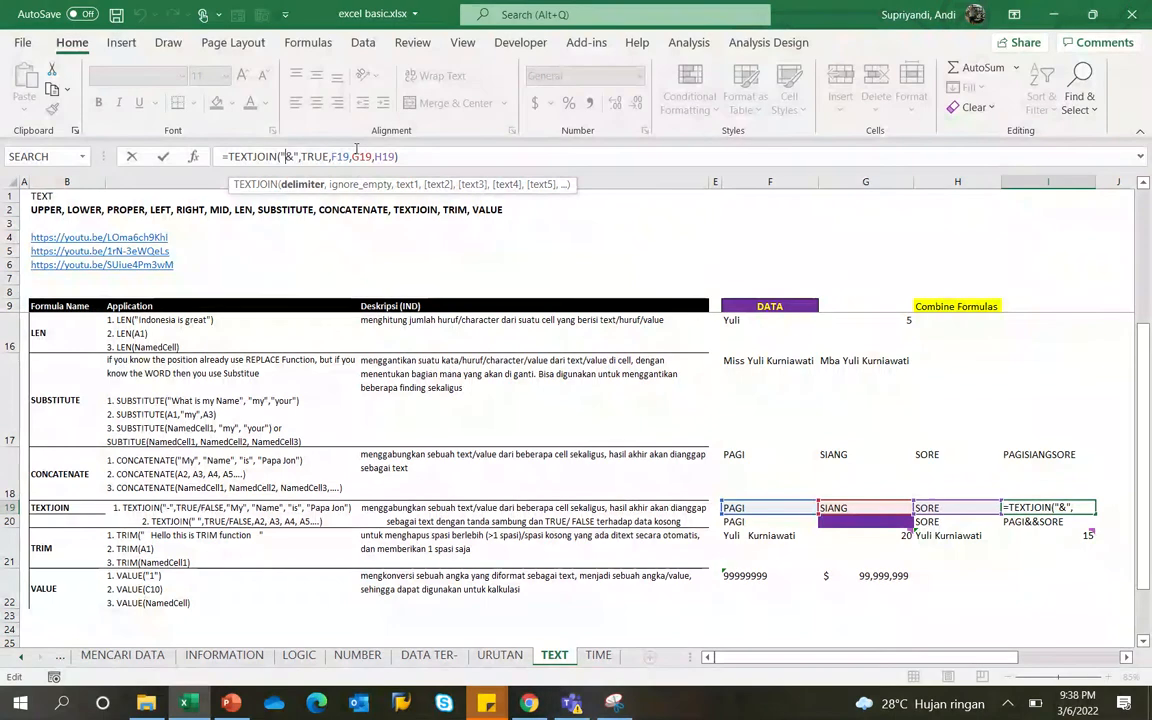
key("shift+Right")
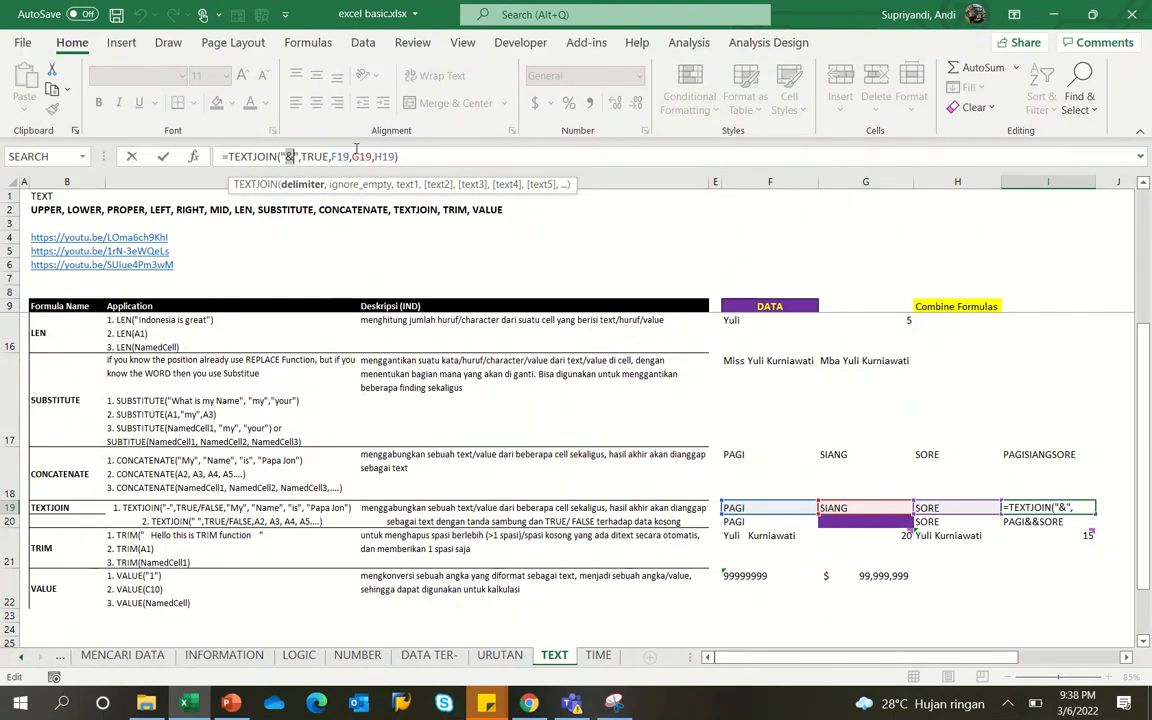
type("-")
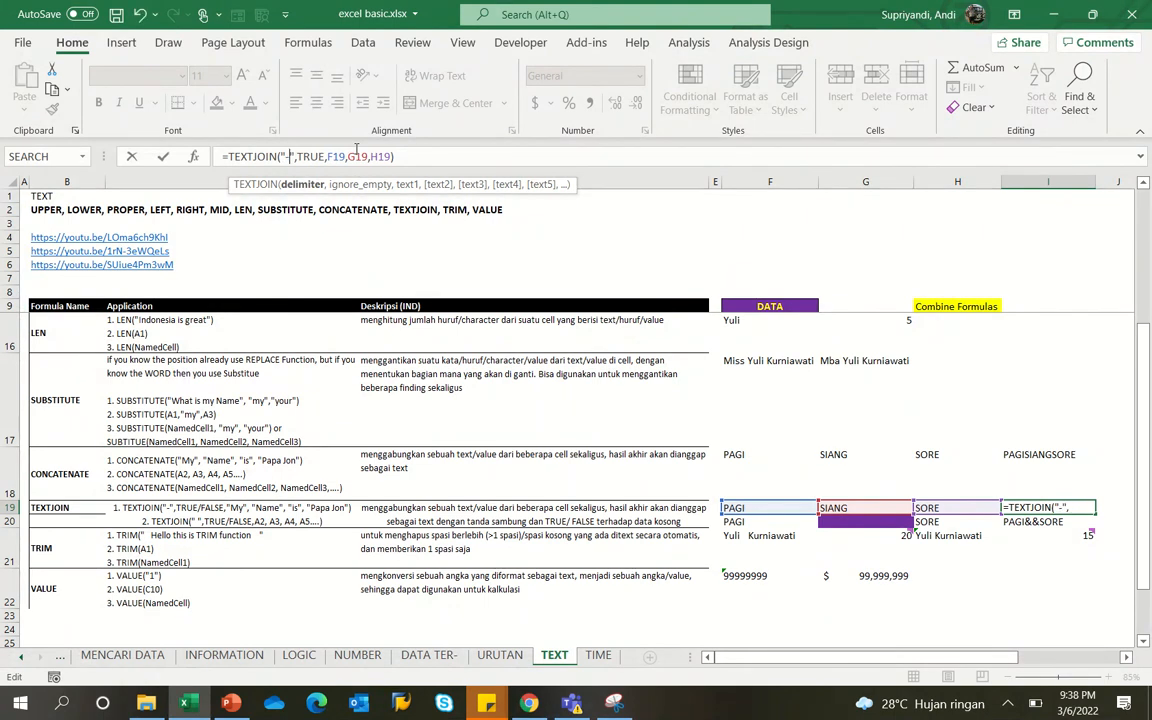
- Go through the ignore_empty and text arguments of the TEXTJOIN formula in I19 and commit the edited formula
key("Right")
key("Right")
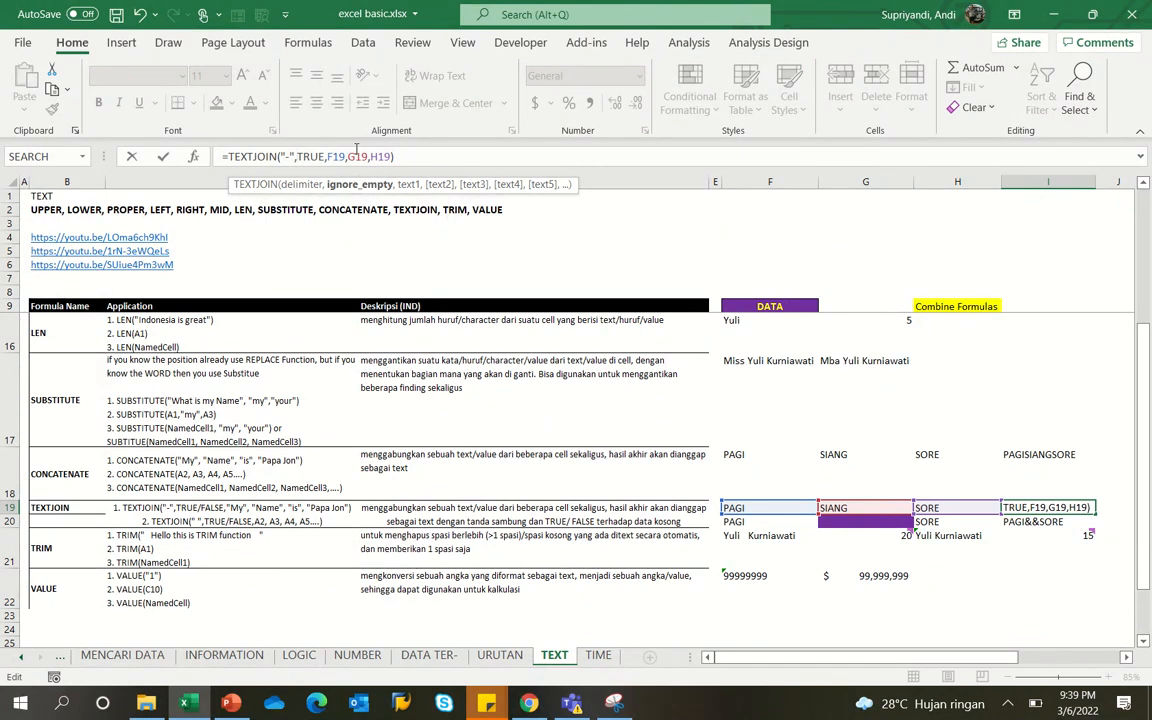
key("Right")
key("Right")
key("Right")
key("Right")
key("Right")
key("Right")
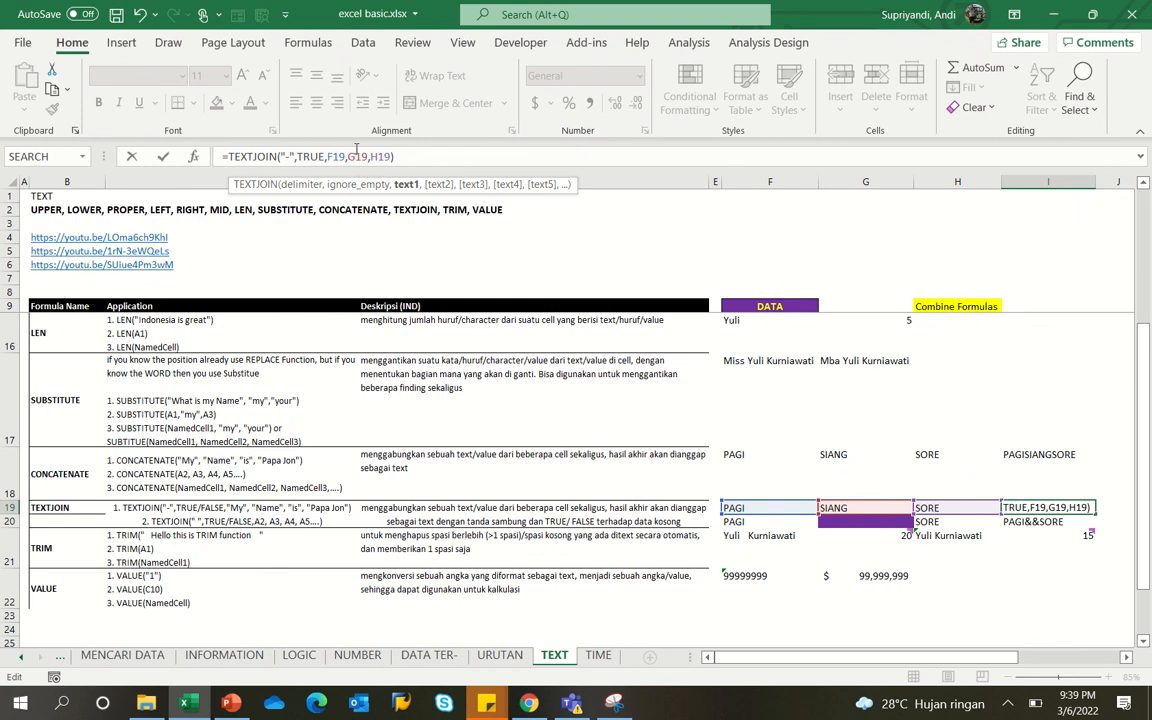
key("Right")
key("Right")
key("Right")
key("Right")
key("Right")
key("Right")
key("Right")
key("Right")
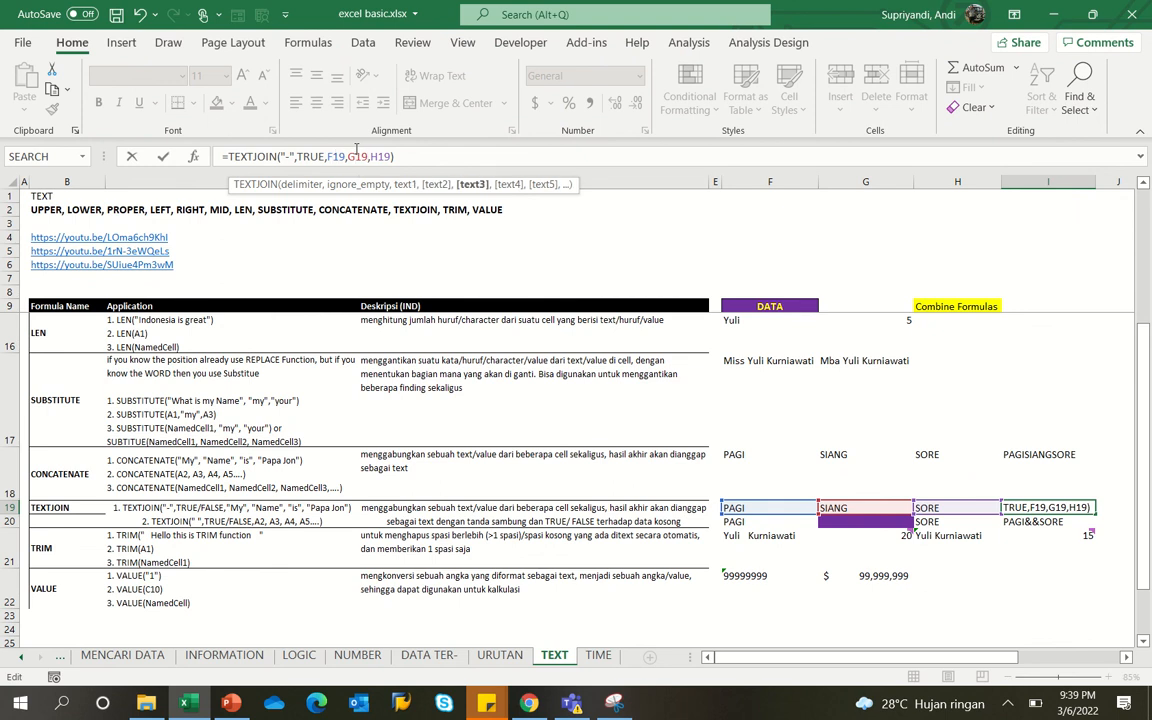
key("Return")
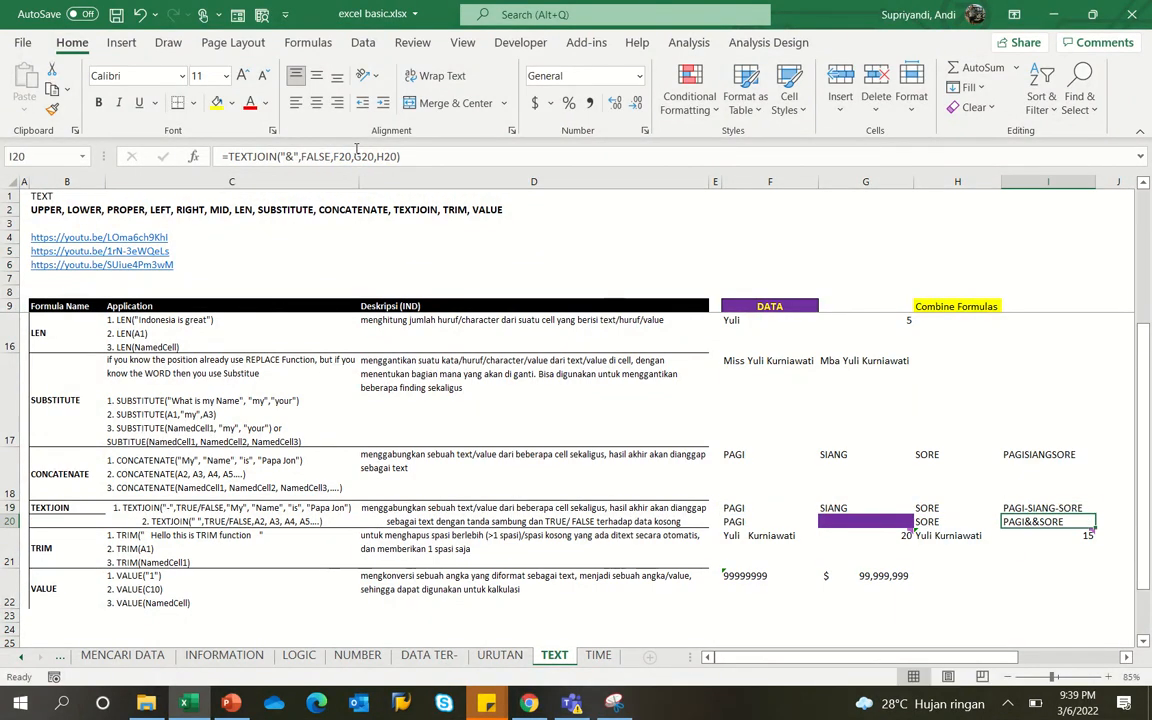
- Compare the TEXTJOIN formulas in I19 and I20 and clear the word SIANG from G19
key("Up")
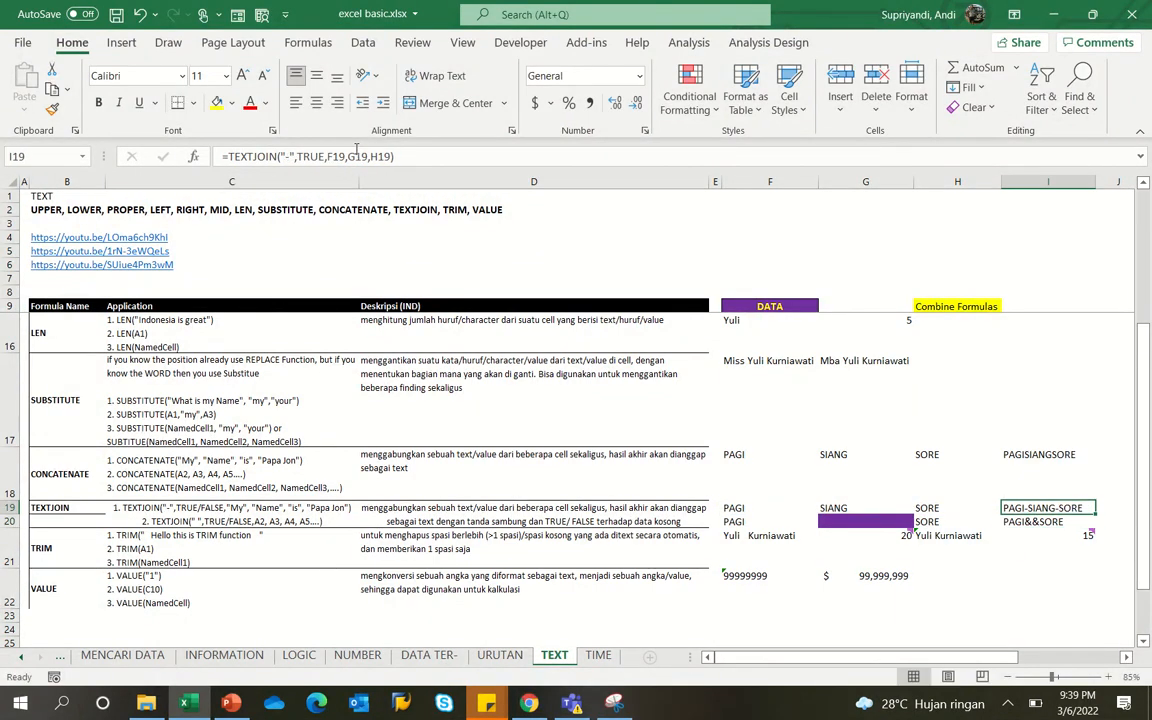
key("Down")
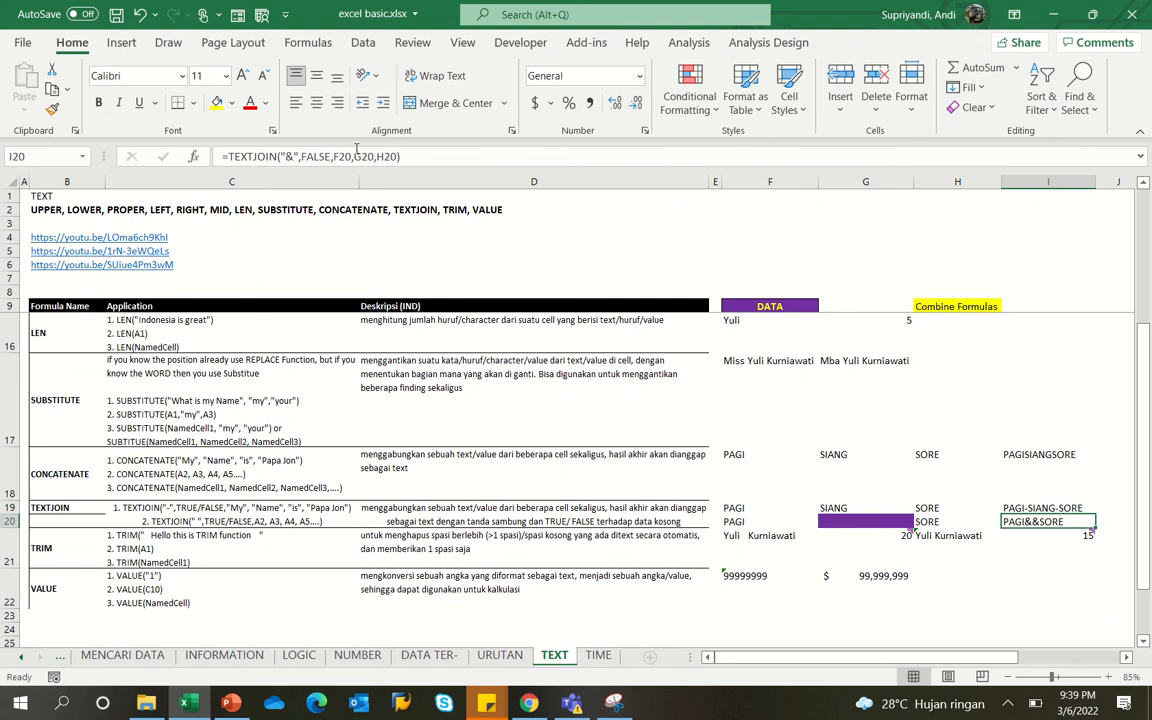
key("Up")
key("Left")
key("Left")
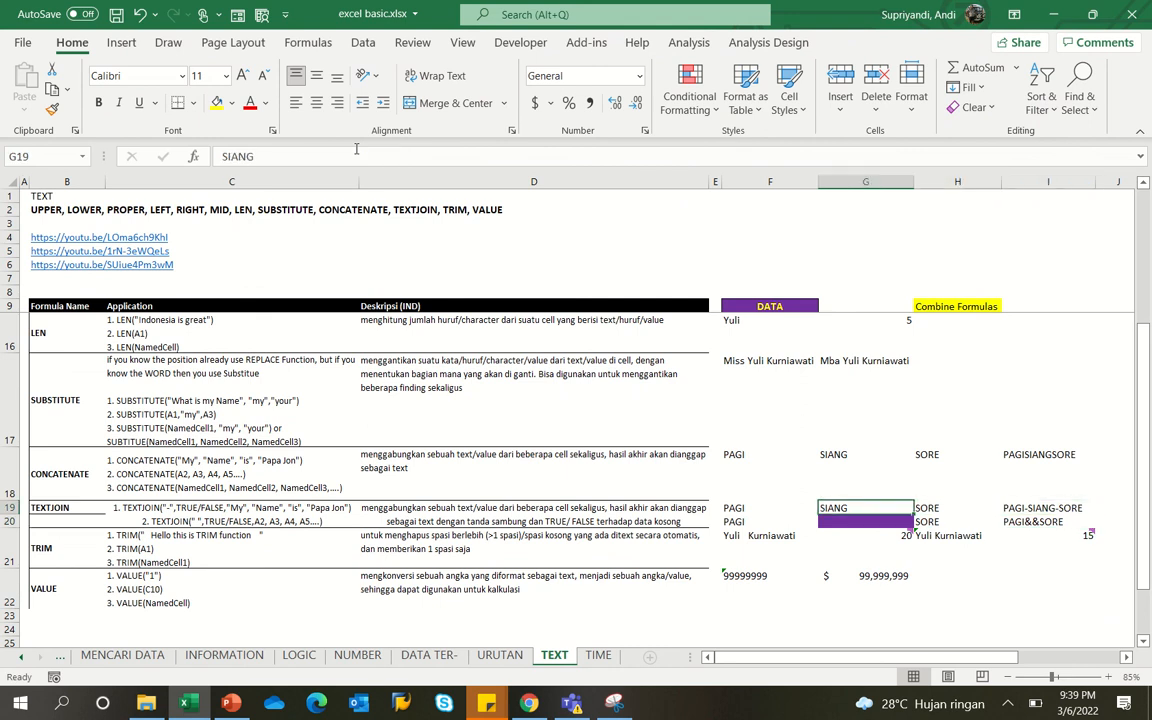
key("Delete")
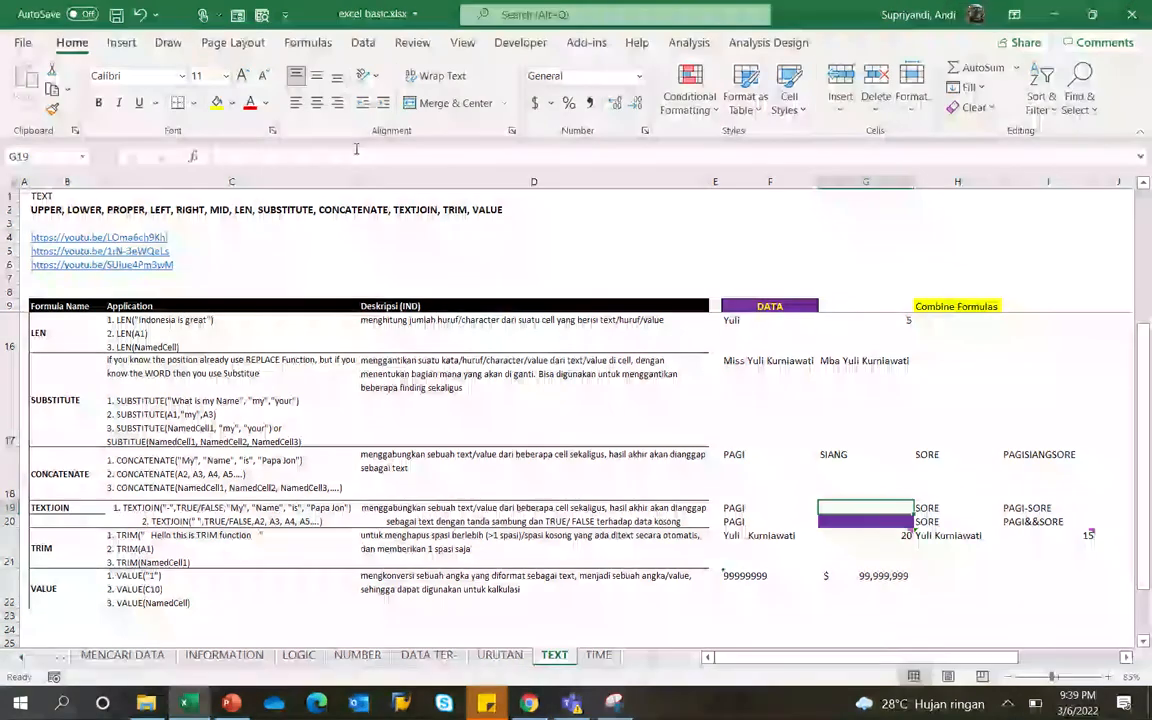
- Compare TEXTJOIN with ignore_empty TRUE in I19 and FALSE in I20, checking the empty source cell G20
key("Right")
key("Right")
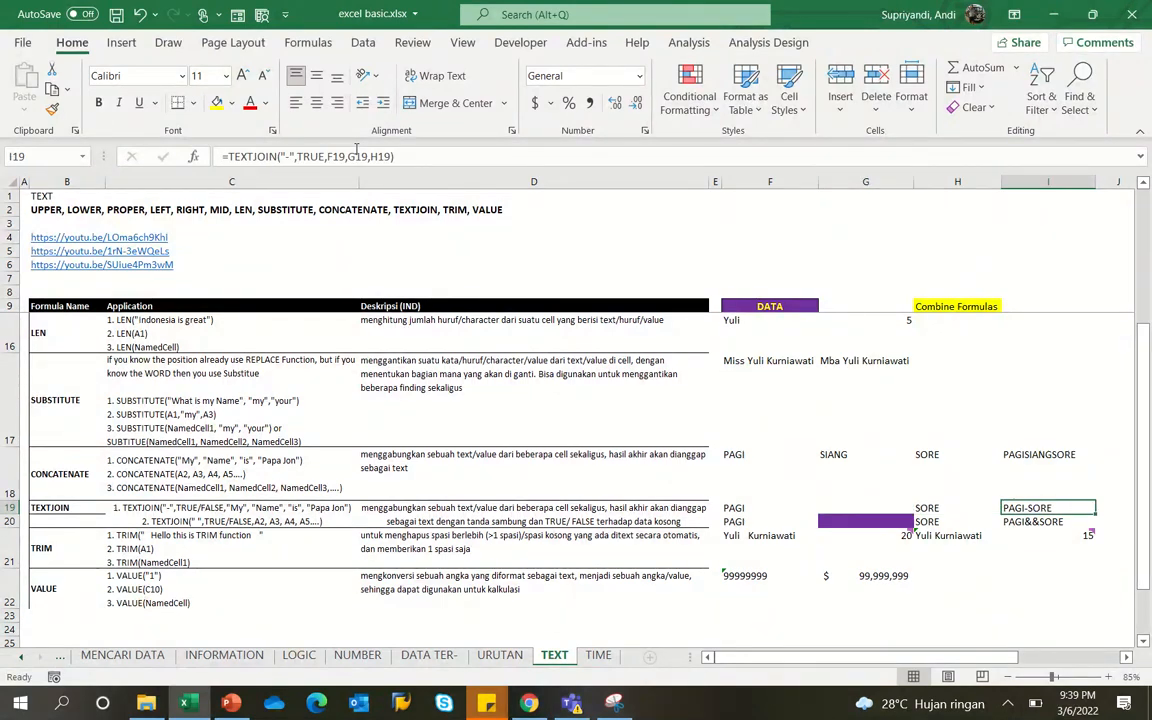
key("Down")
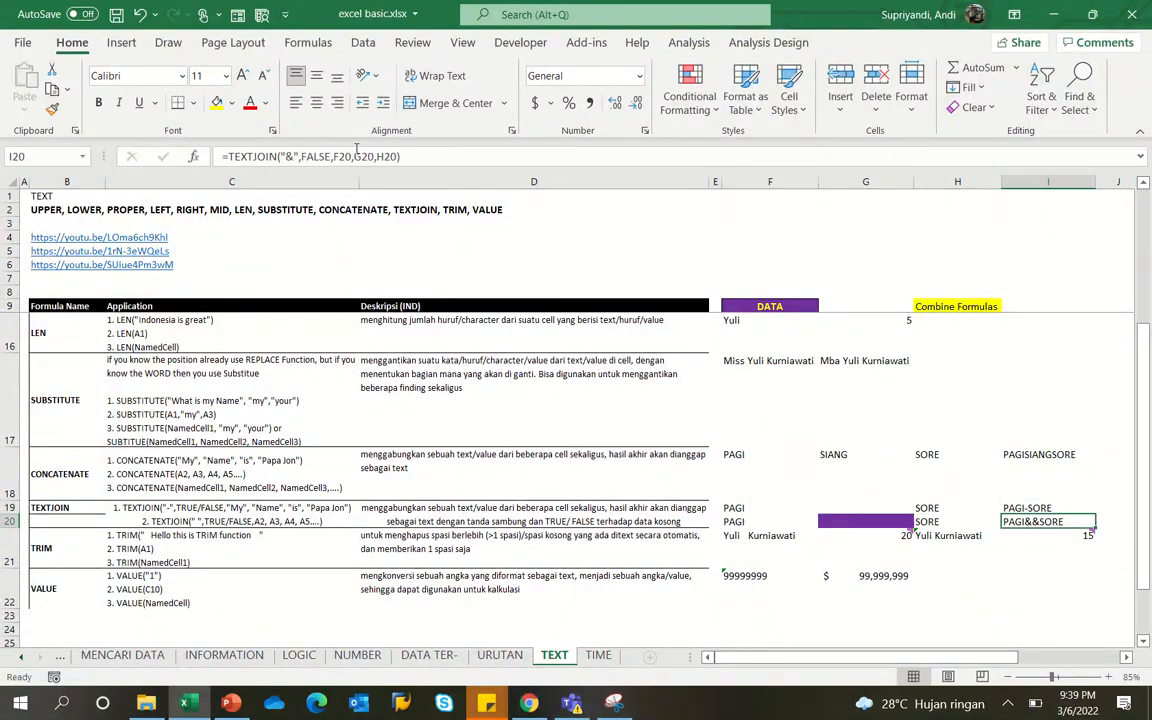
key("F2")
key("Escape")
key("Left")
key("Left")
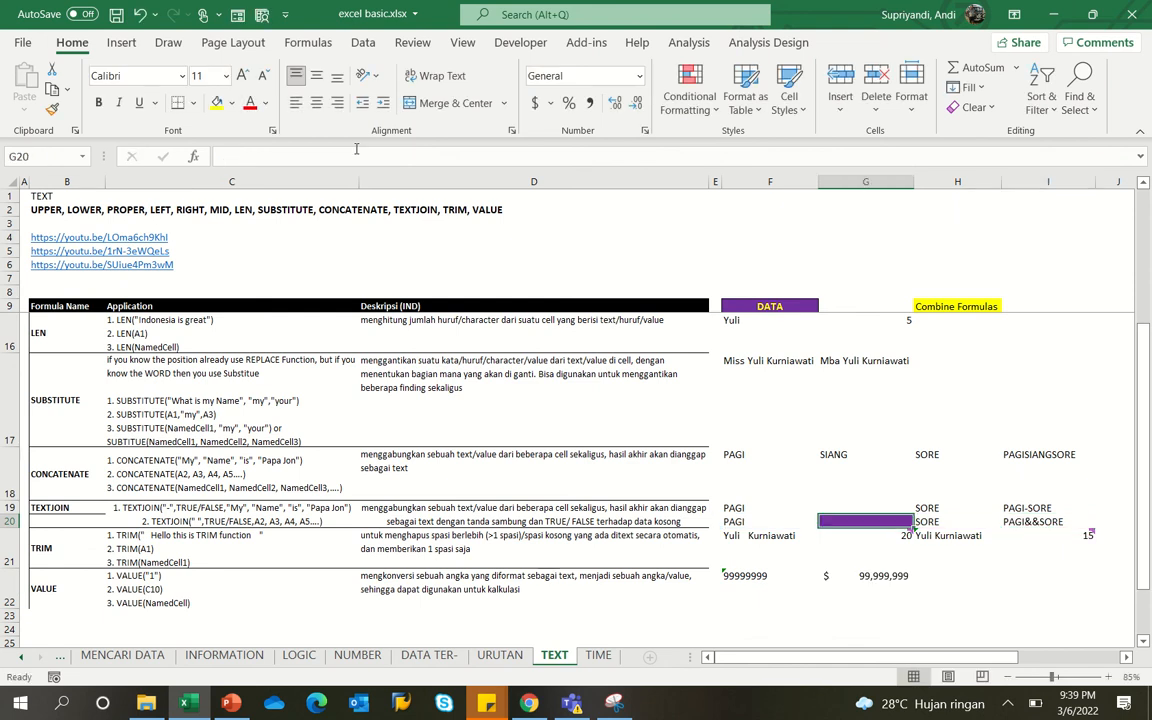
key("Left")
key("Right")
key("Right")
key("Right")
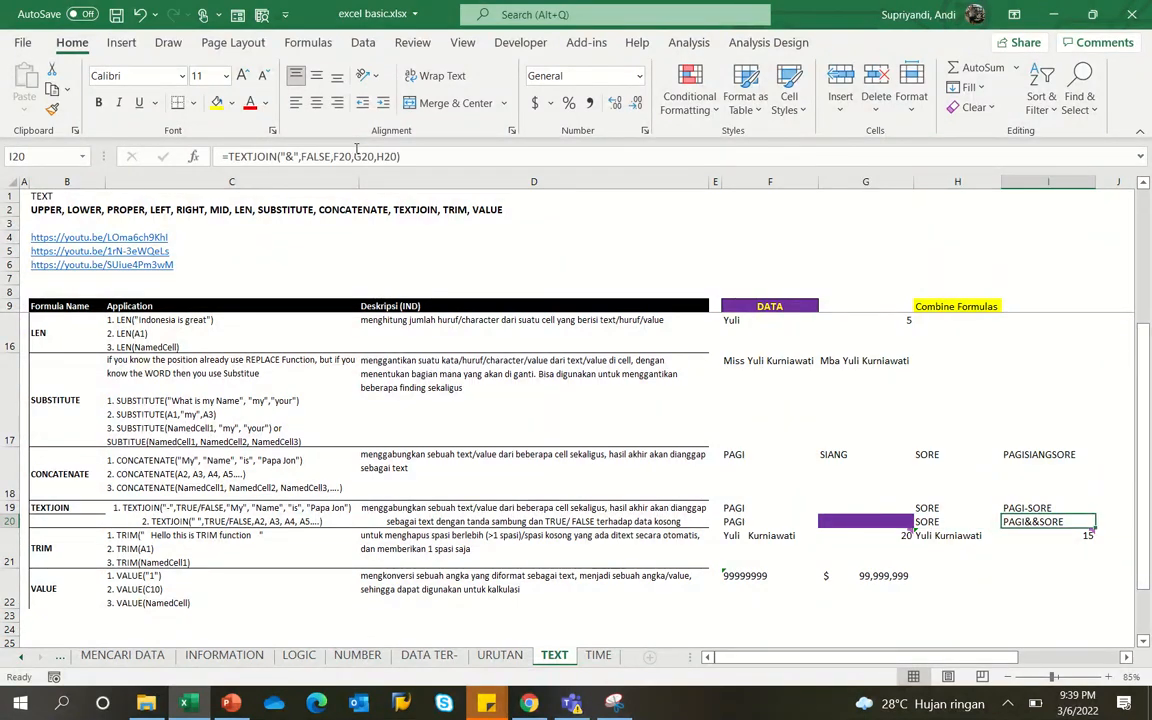
- Check the TRIM example in row 21, comparing the spaced text in F21 with the LEN formulas in G21 and I21
key("Down")
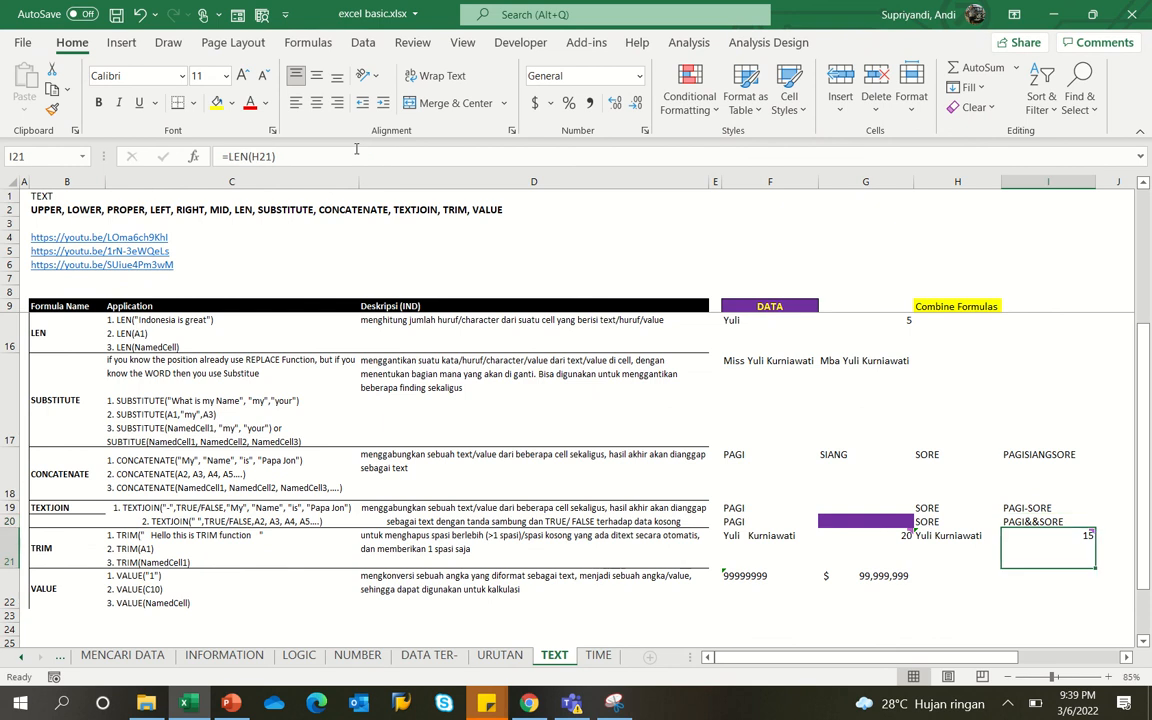
key("Left")
key("Left")
key("Left")
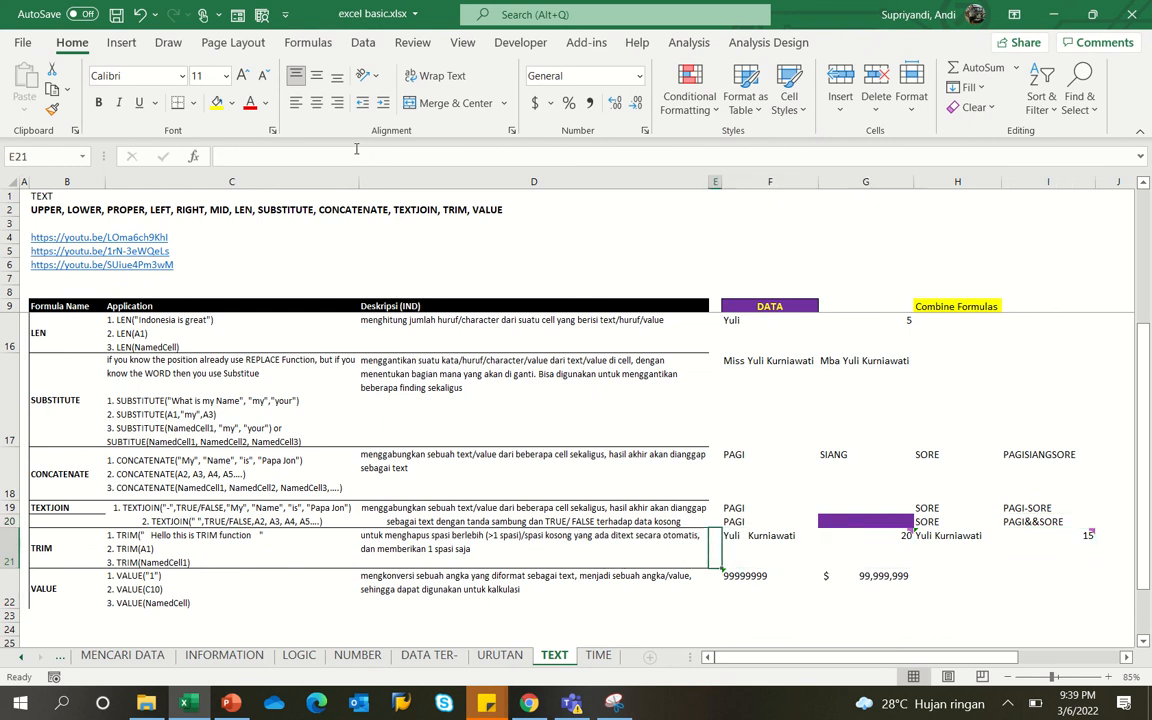
key("Right")
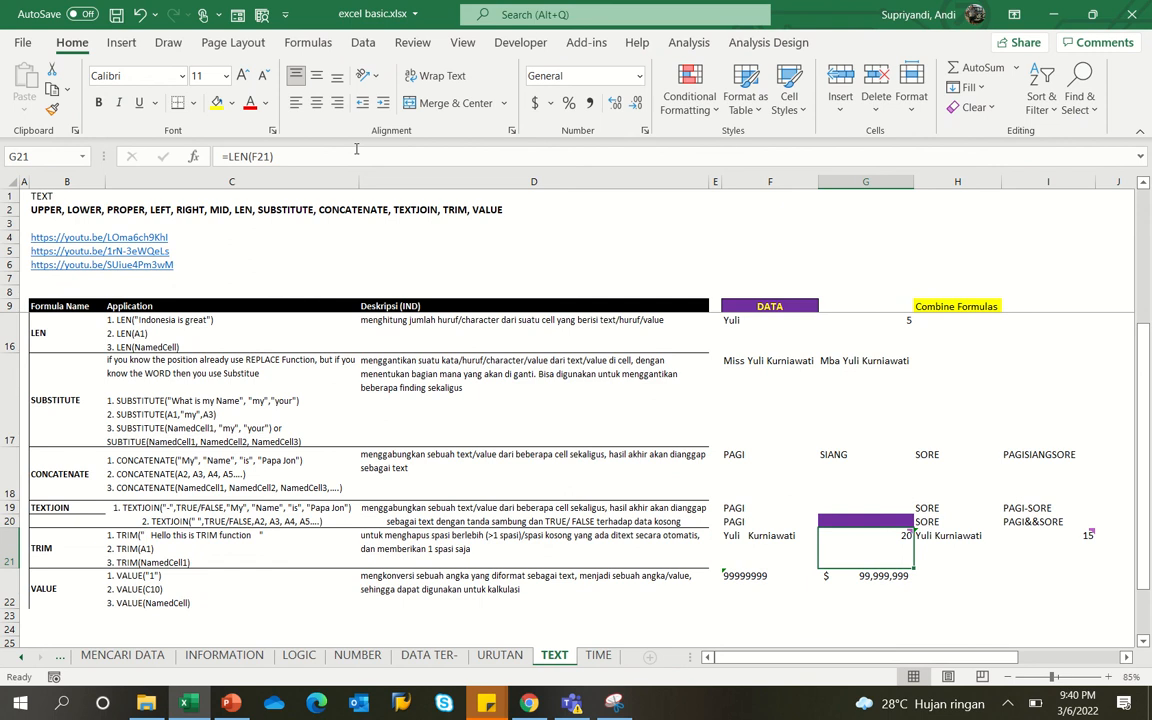
key("Left")
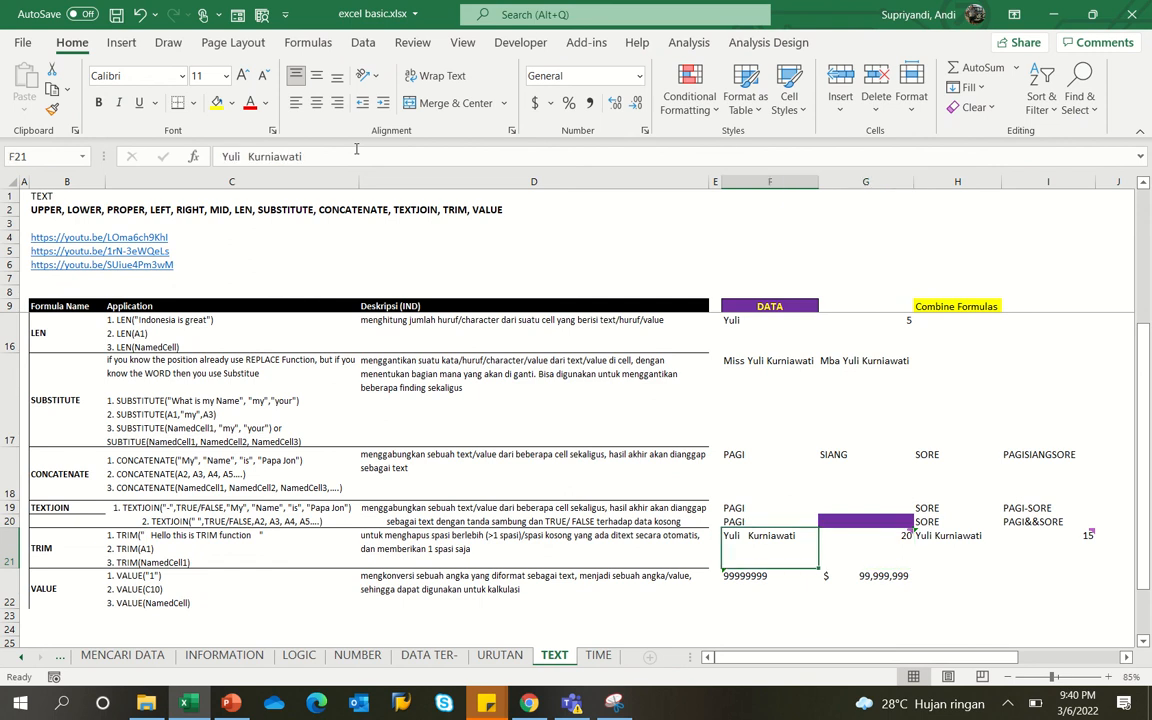
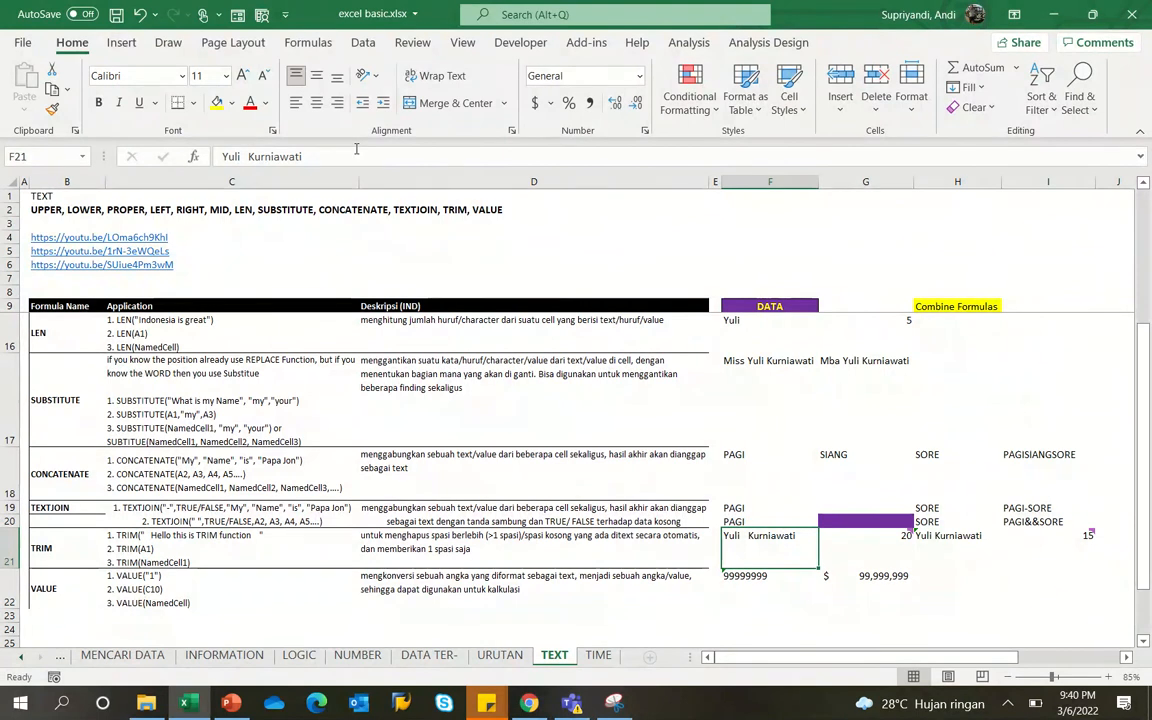
- Pass the VALUE example in row 22 and switch to the TIME sheet
key("Down")
key("Down")
key("Down")
key("Down")
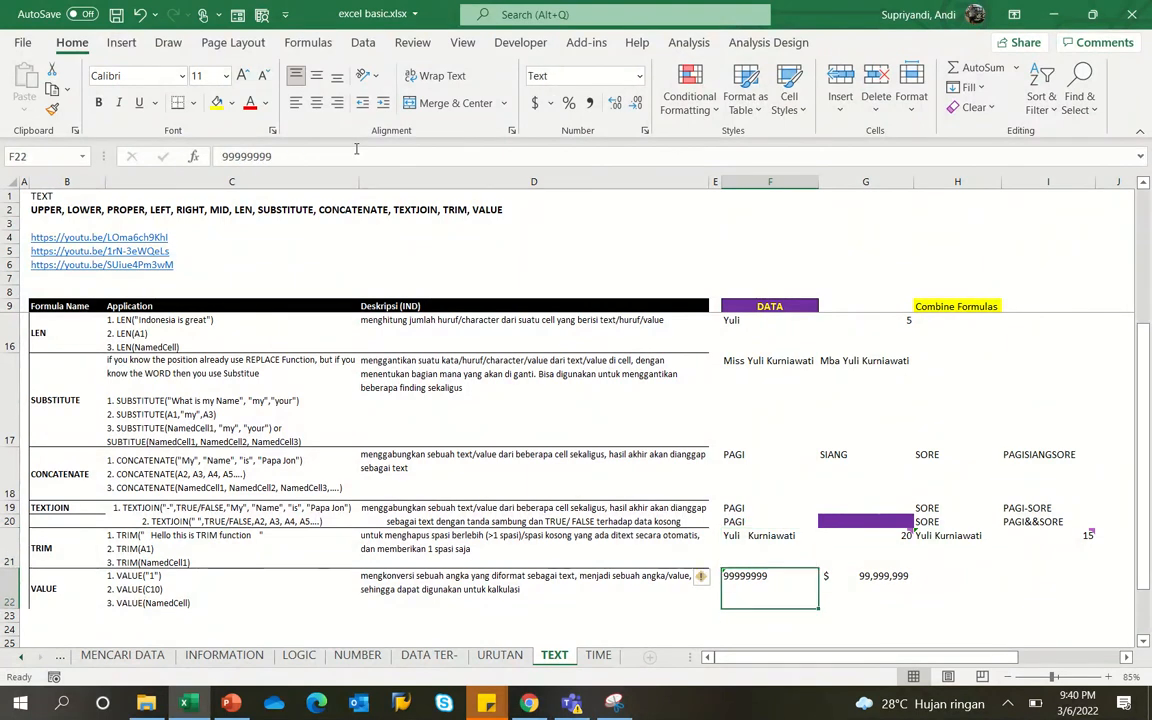
key("Down")
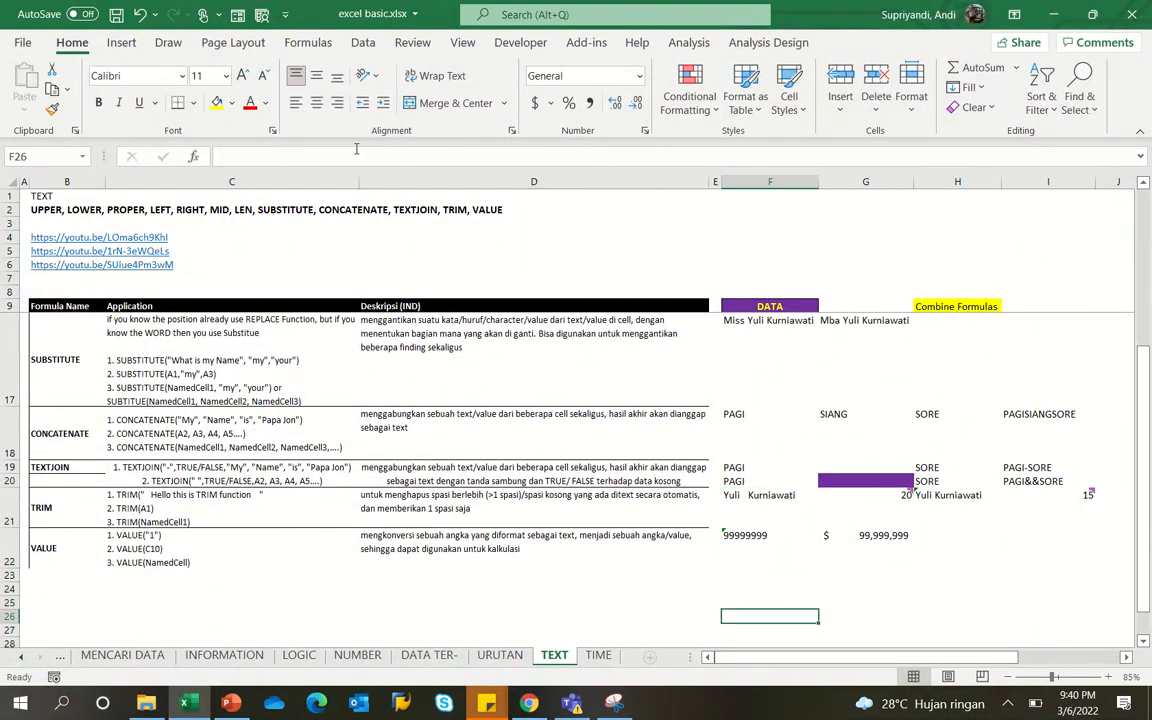
left_click(598, 655)
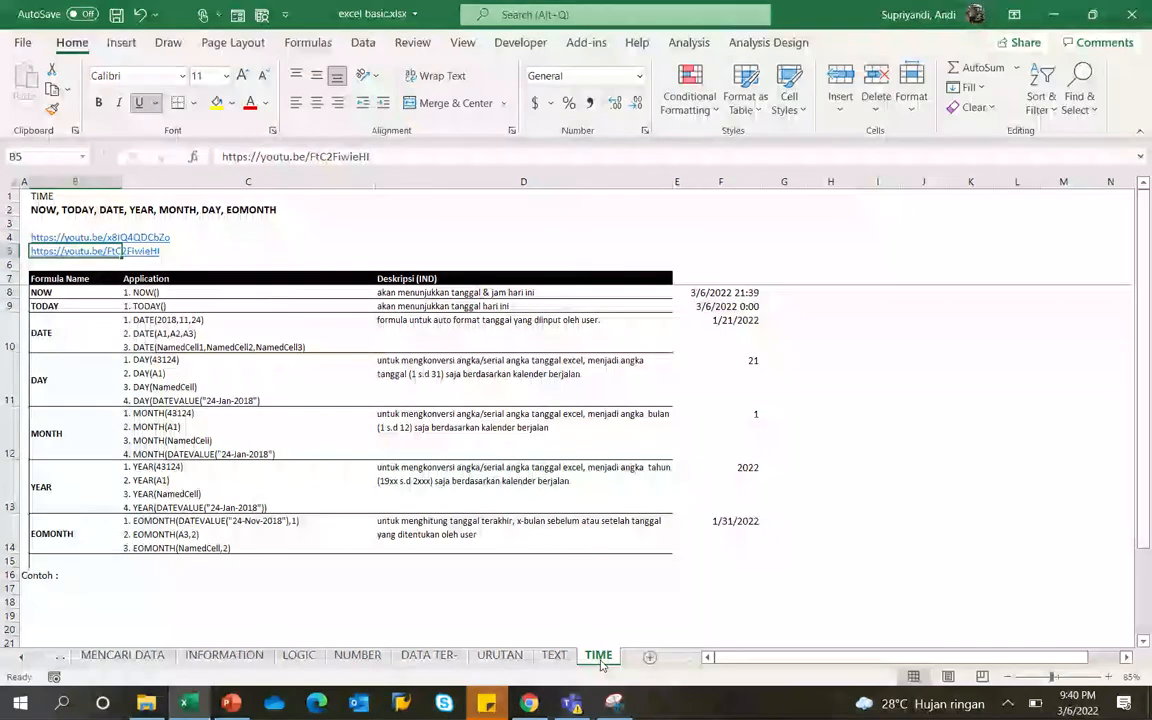
- Check the NOW and TODAY example formulas in F8 and F9 of the TIME sheet
key("Down")
key("Down")
key("Down")
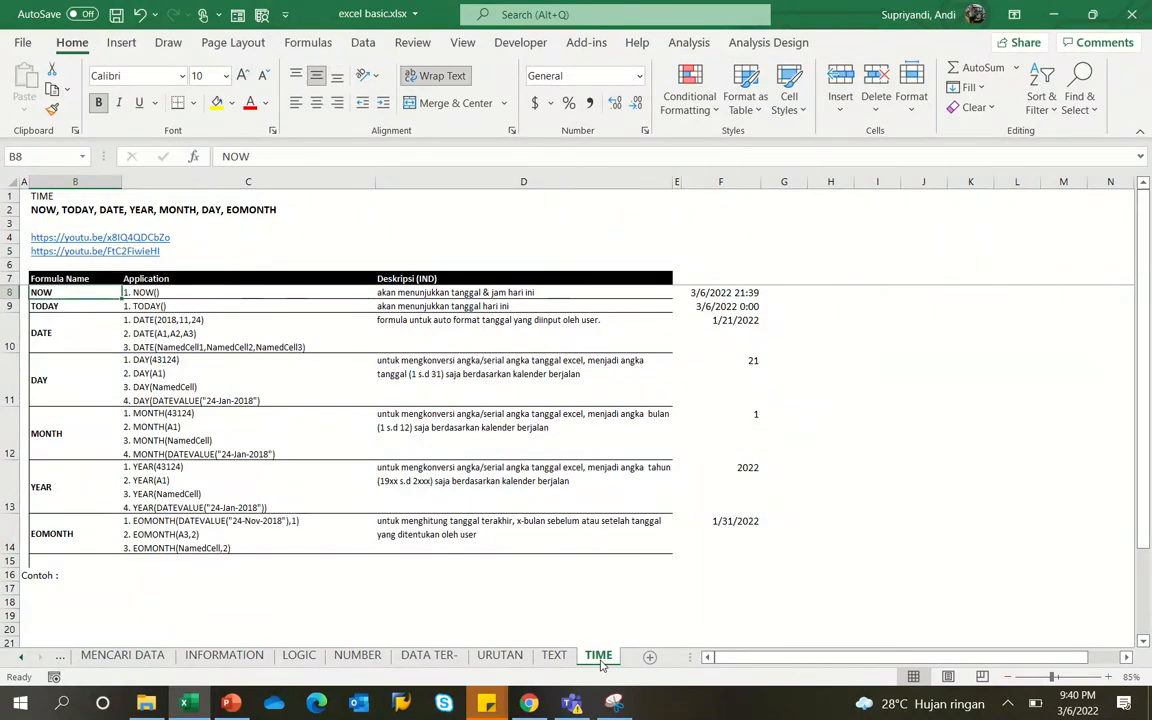
key("Right")
key("Right")
key("Right")
key("Right")
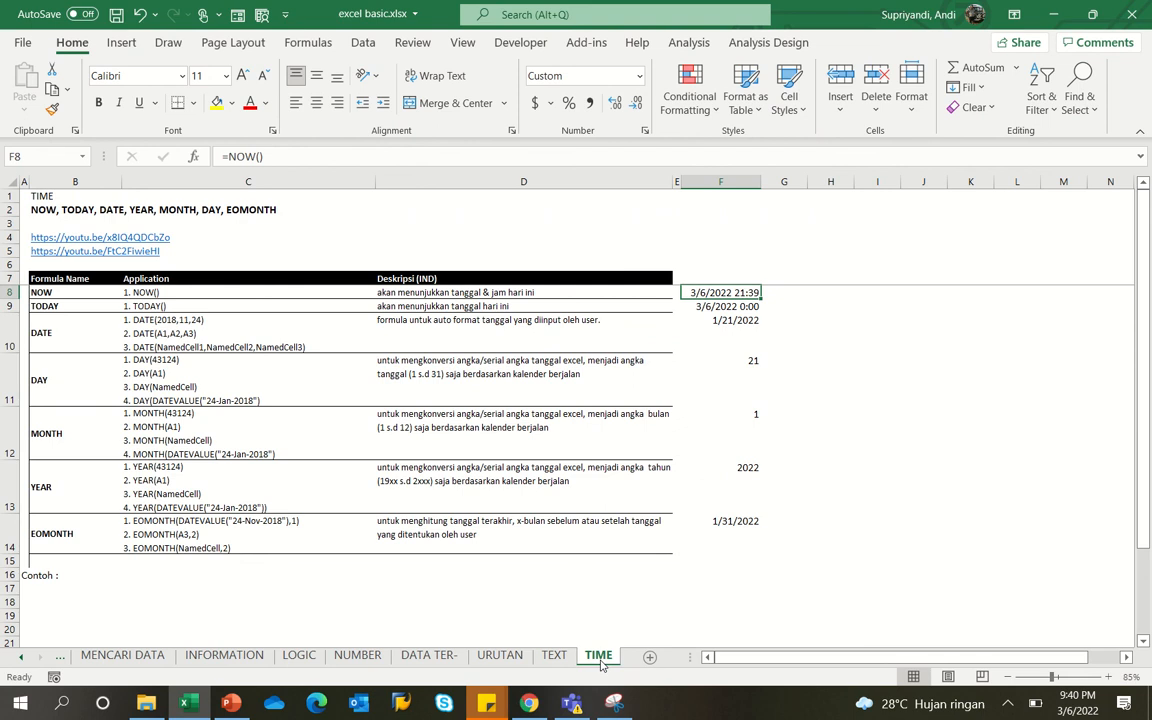
key("Down")
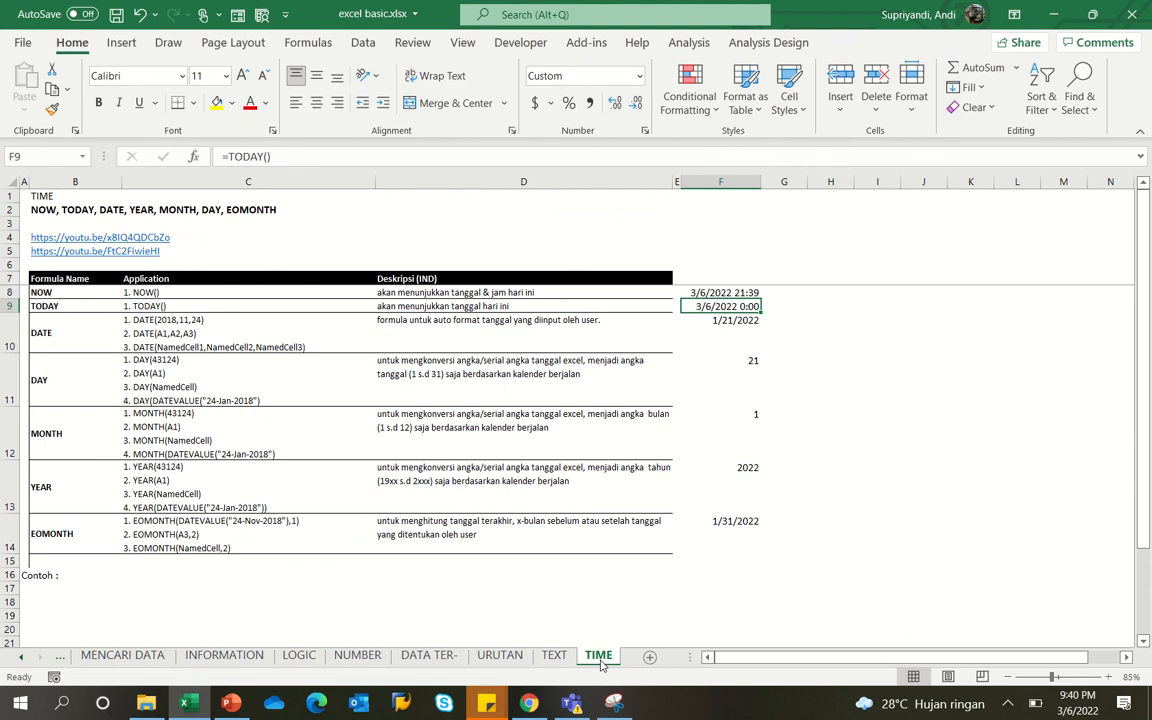
- Examine the year, month and day arguments of the DATE formula in F10
key("Down")
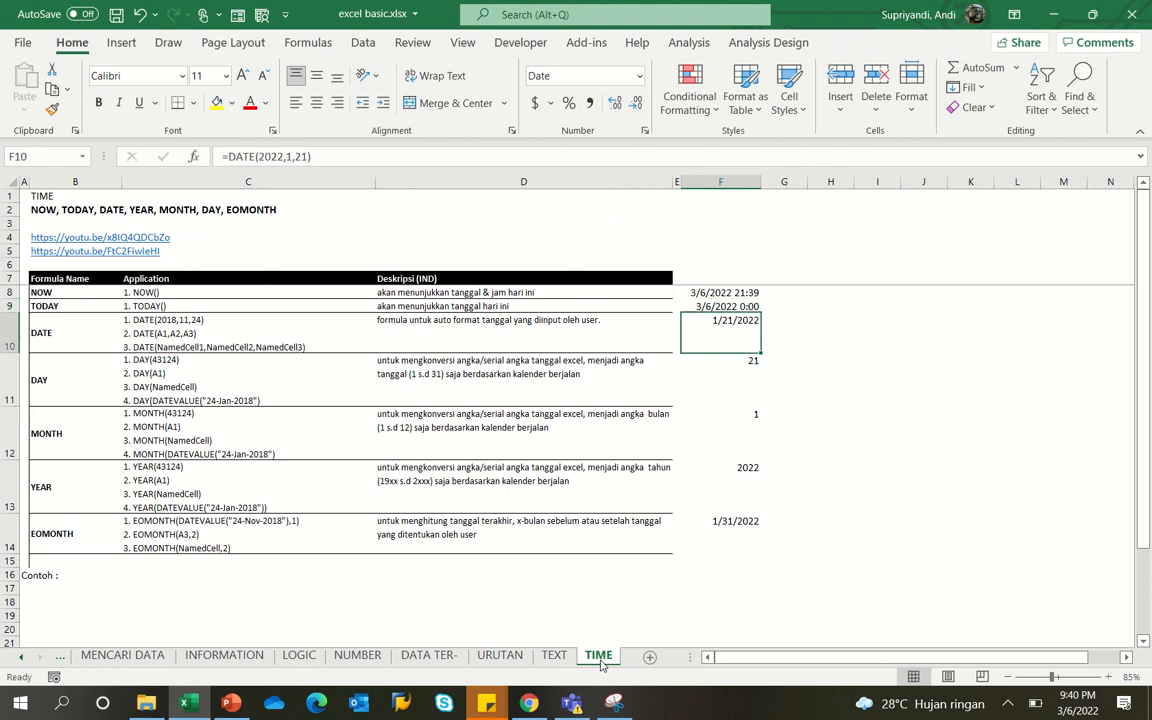
key("F2")
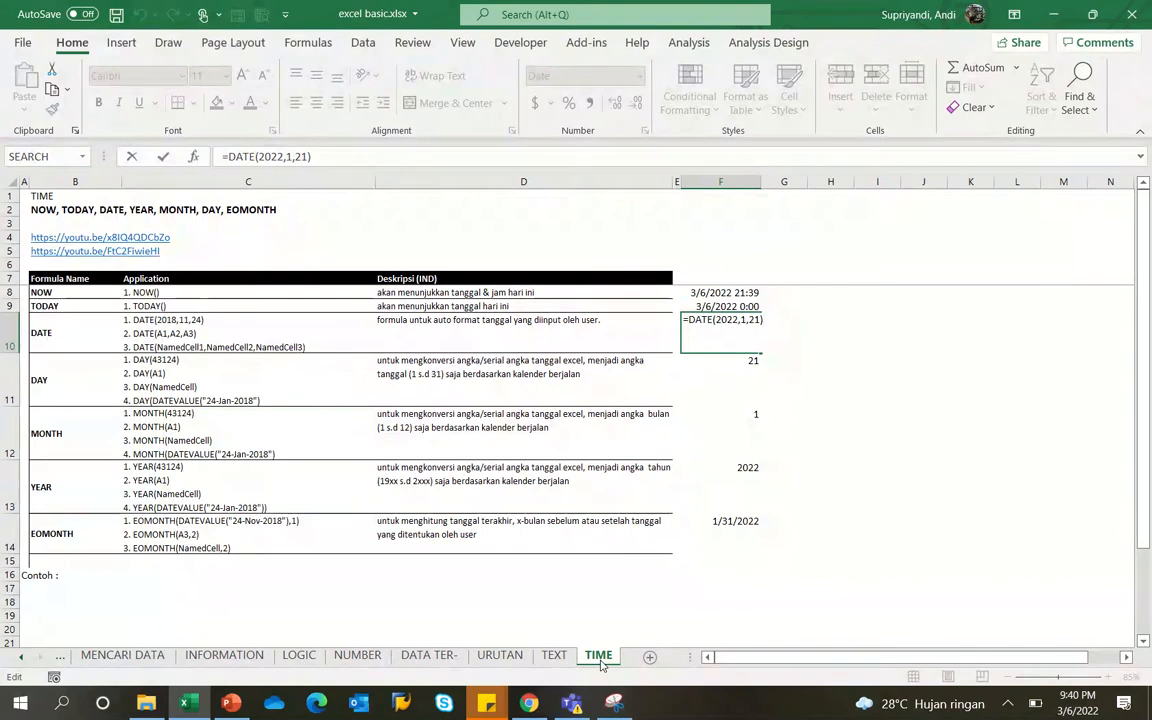
key("Escape")
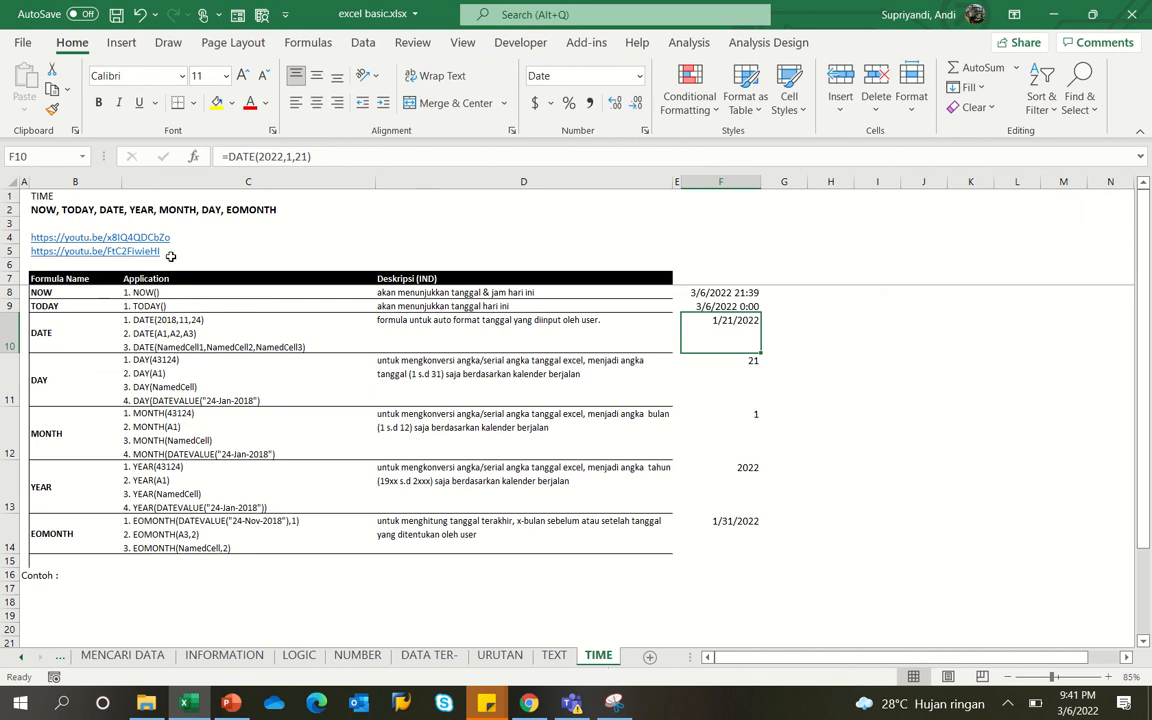
left_click(265, 157)
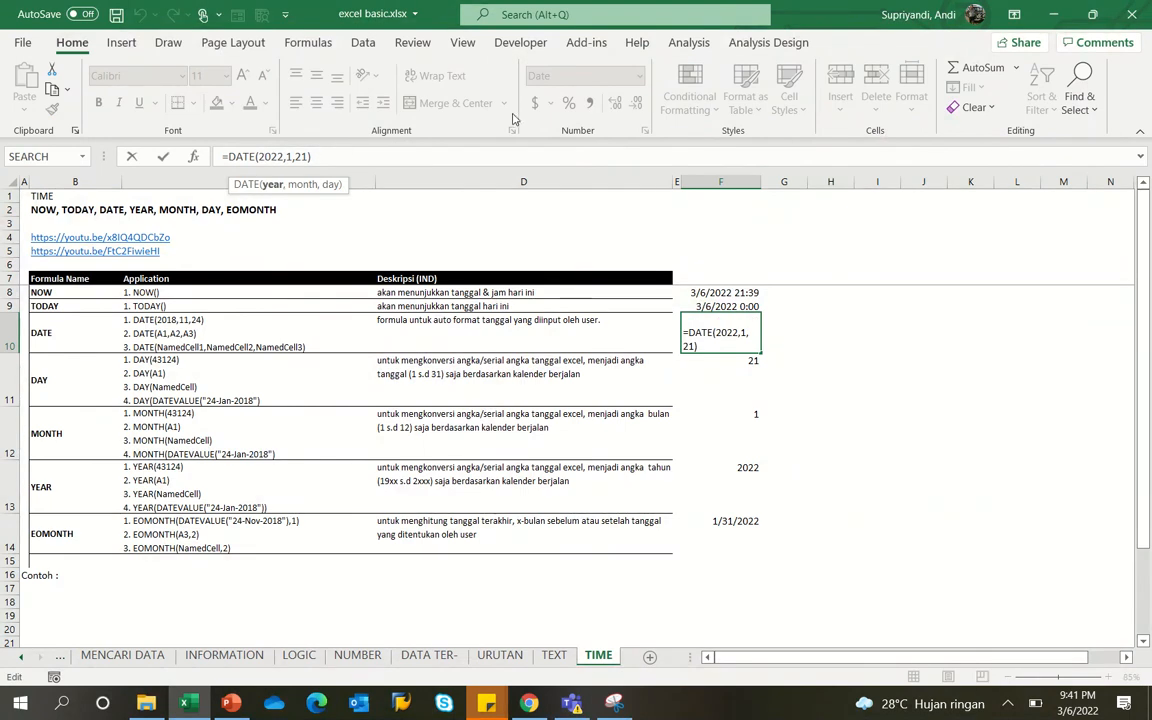
key("Right")
key("Right")
key("Right")
key("Right")
key("Right")
key("Right")
key("Left")
key("Left")
key("Left")
key("Left")
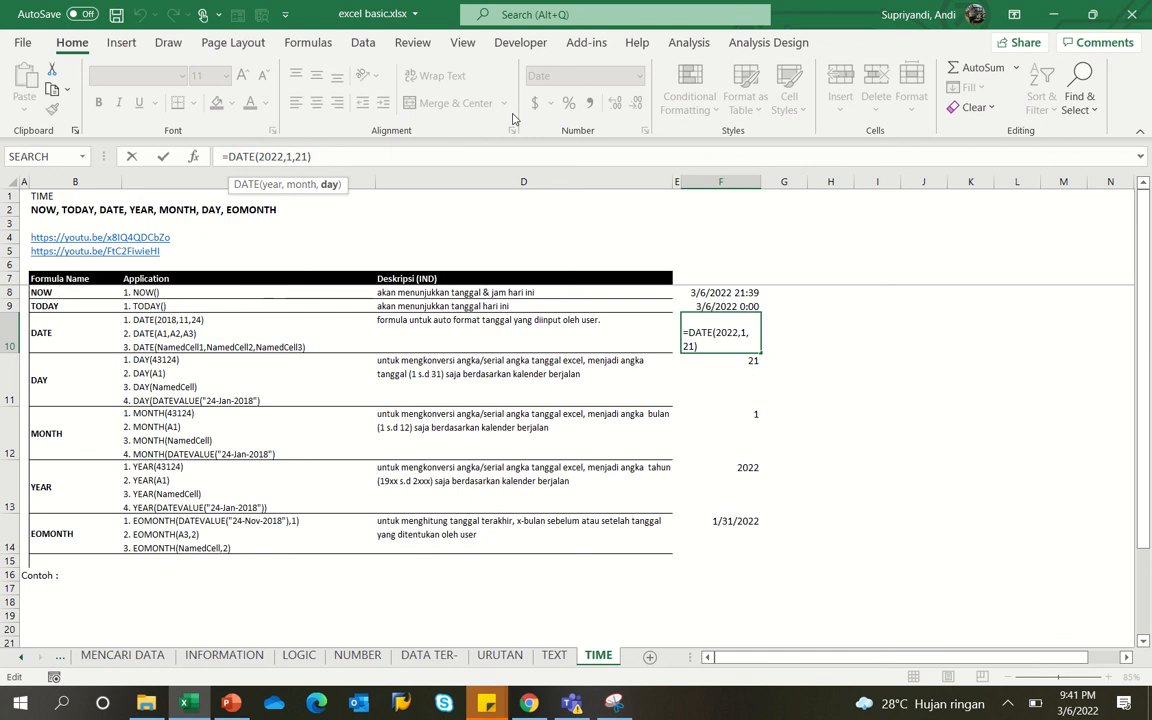
key("Right")
key("Right")
key("Right")
key("Right")
key("Return")
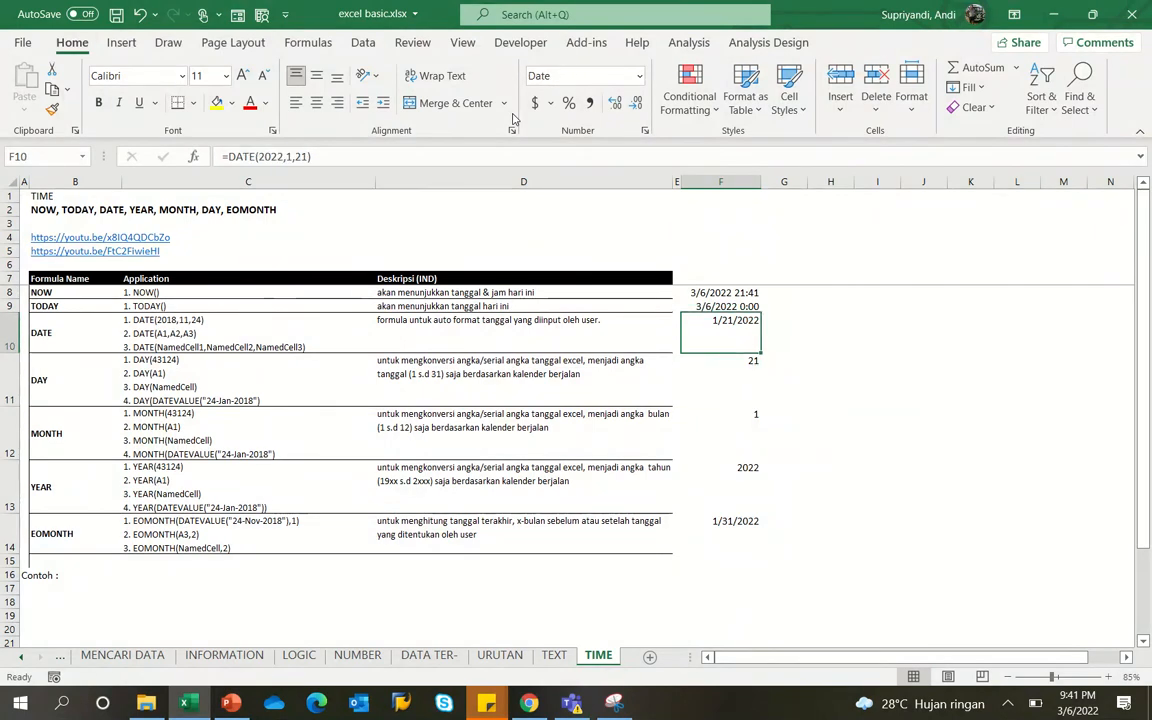
- Check how the DAY formula in F11 refers to the date in F10
key("Up")
key("Down")
key("Up")
key("Down")
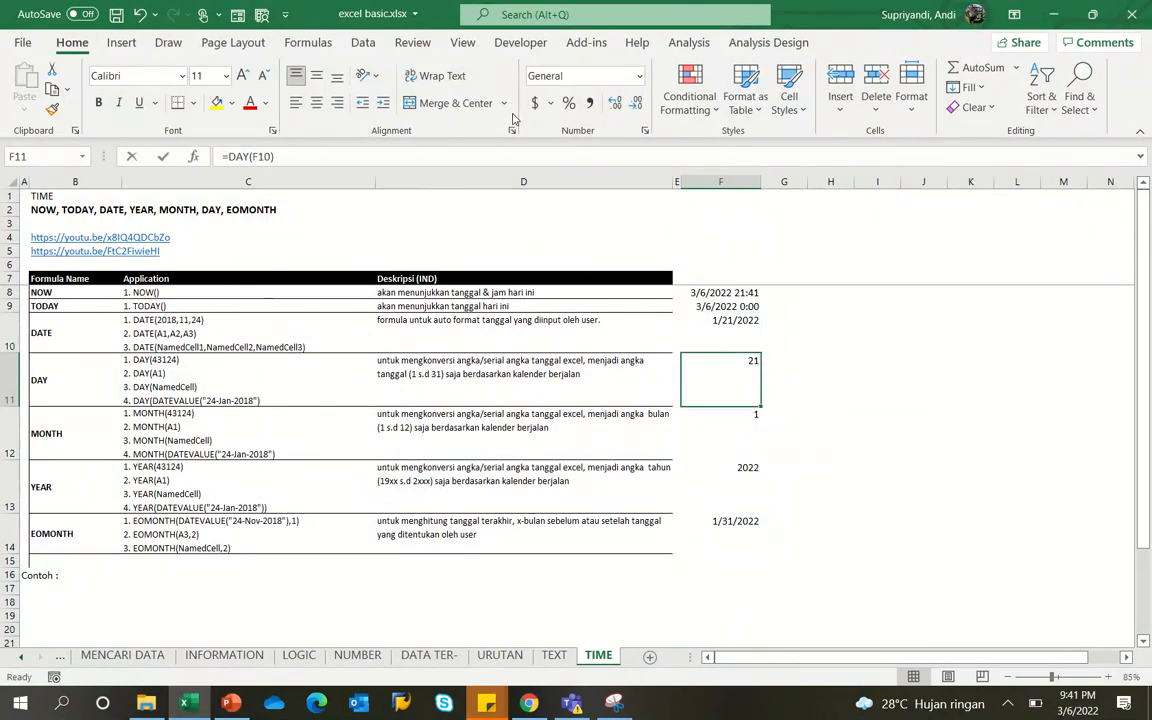
key("F2")
key("Escape")
key("Up")
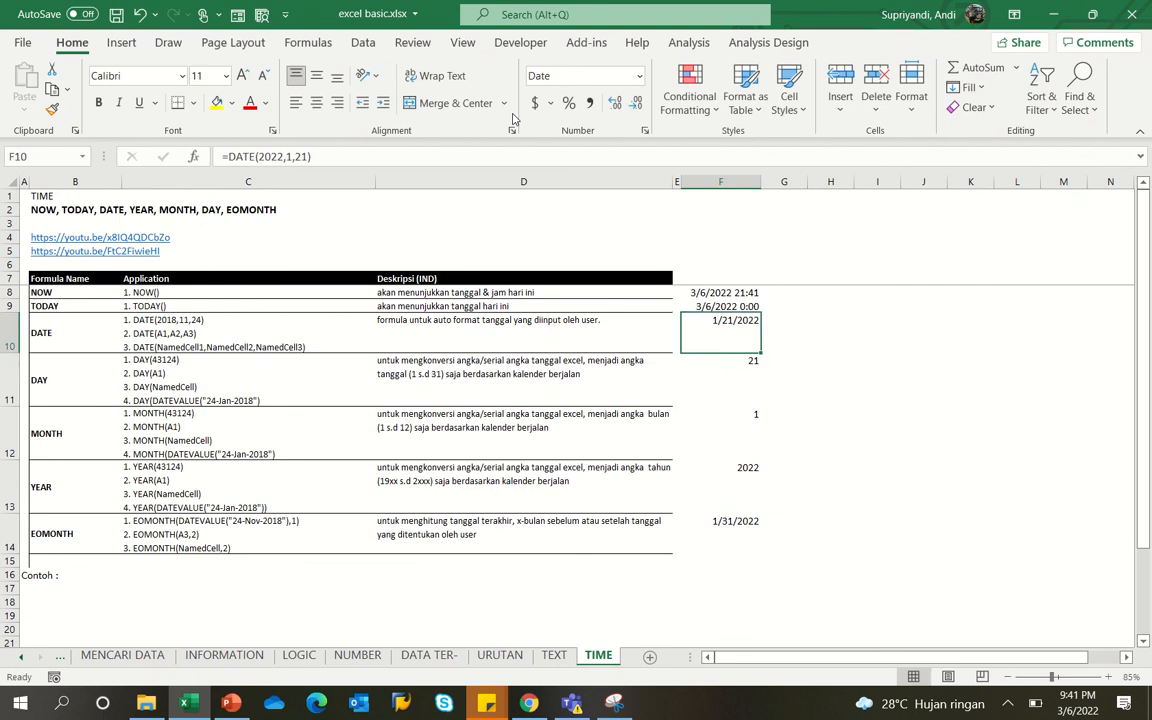
key("Down")
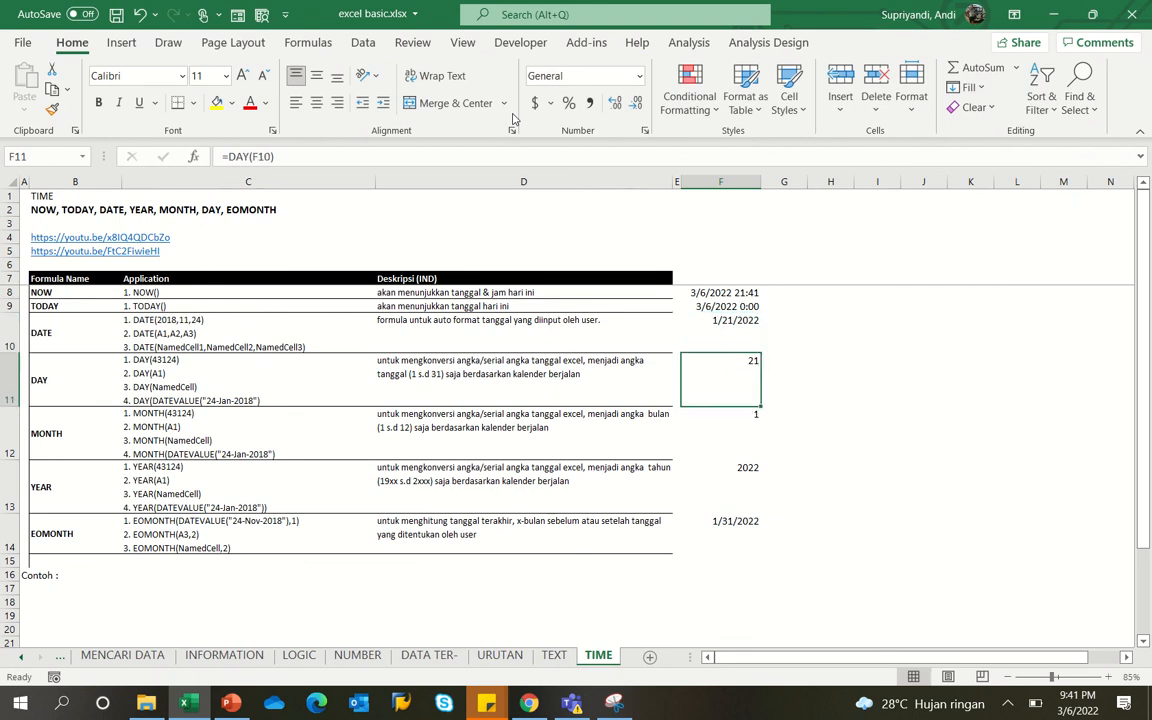
- Set the day argument of the DATE formula in F10 to 25
key("Up")
key("F2")
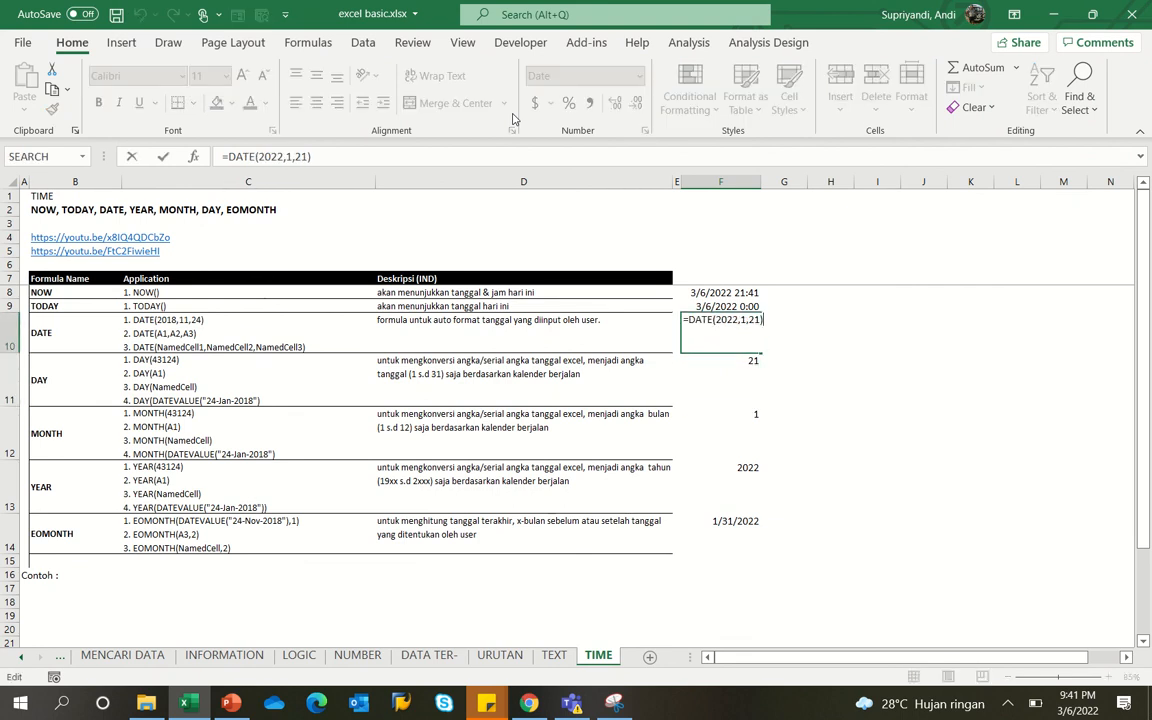
key("Left")
key("BackSpace")
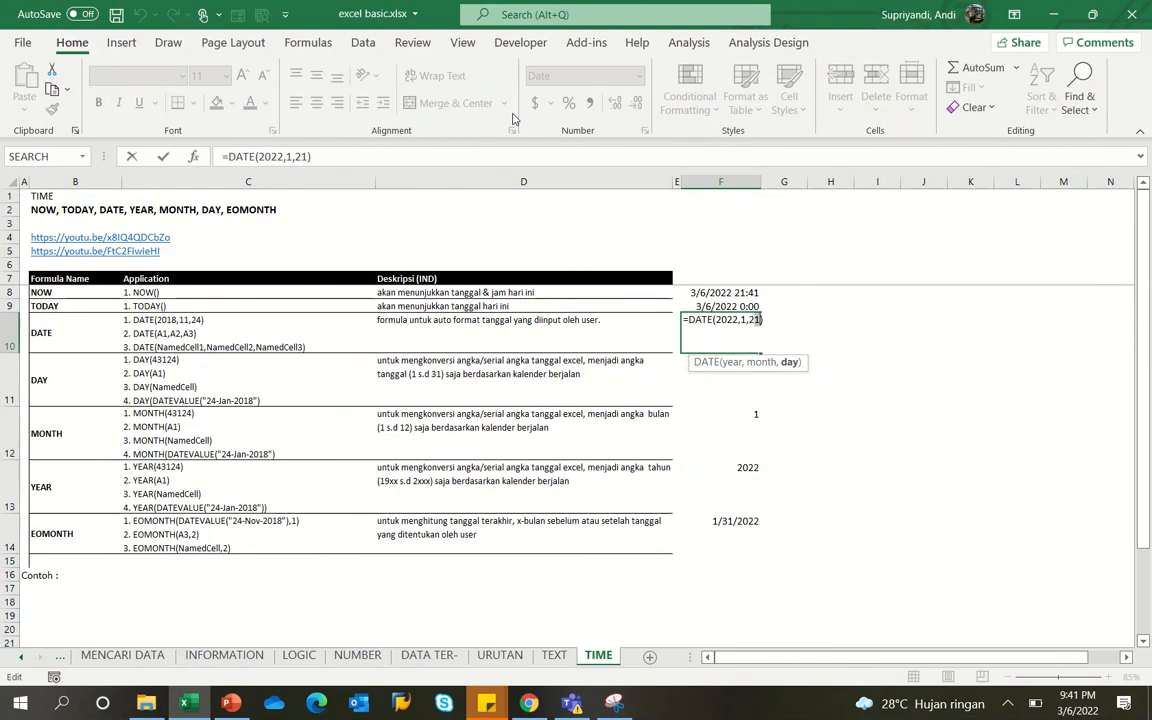
type("5")
key("Return")
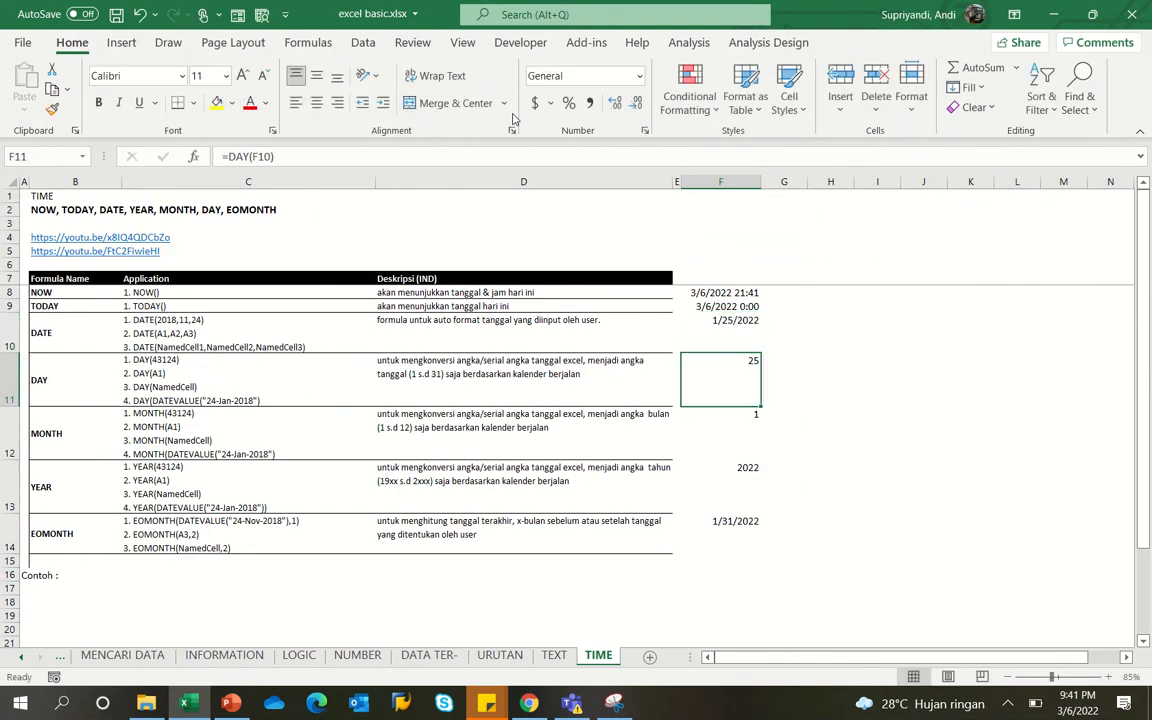
- Inspect the MONTH formula in F12 and its reference to the date in F10
key("Down")
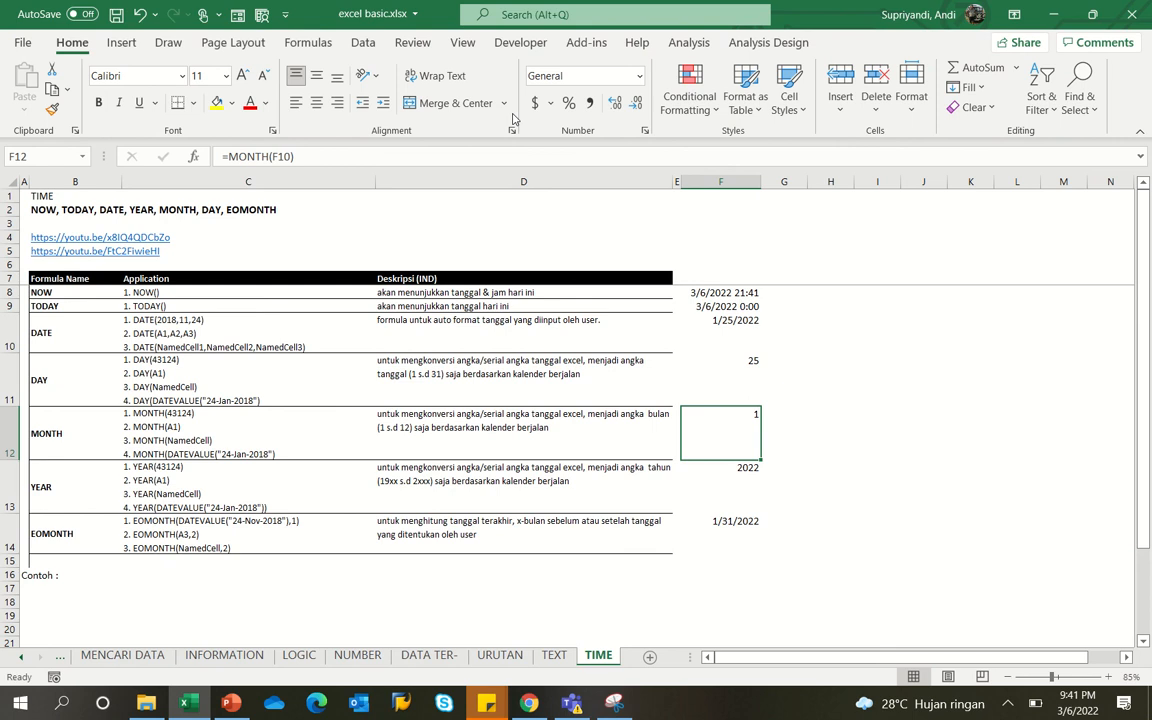
key("F2")
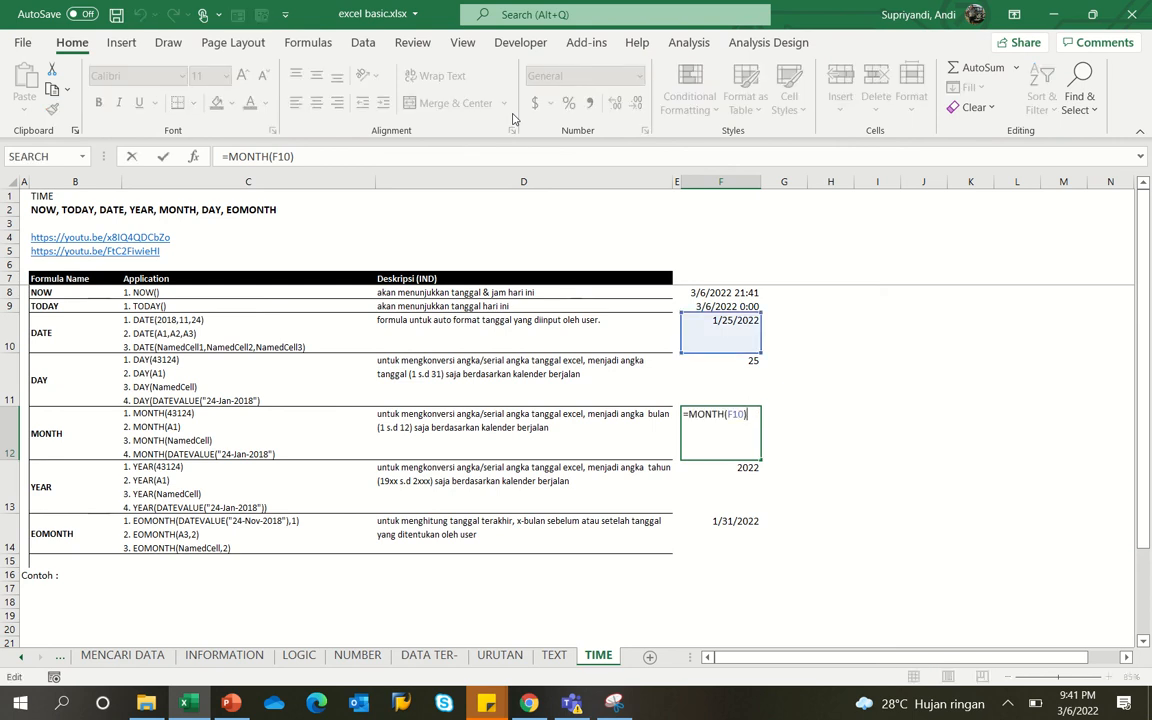
key("Escape")
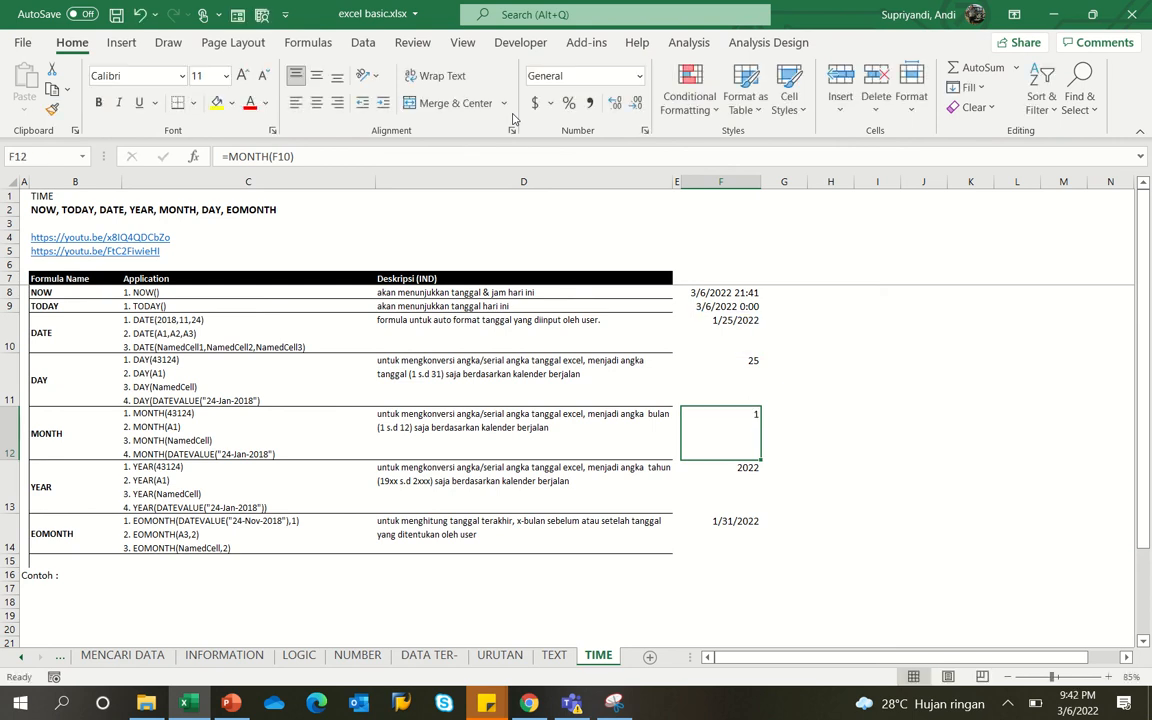
key("F2")
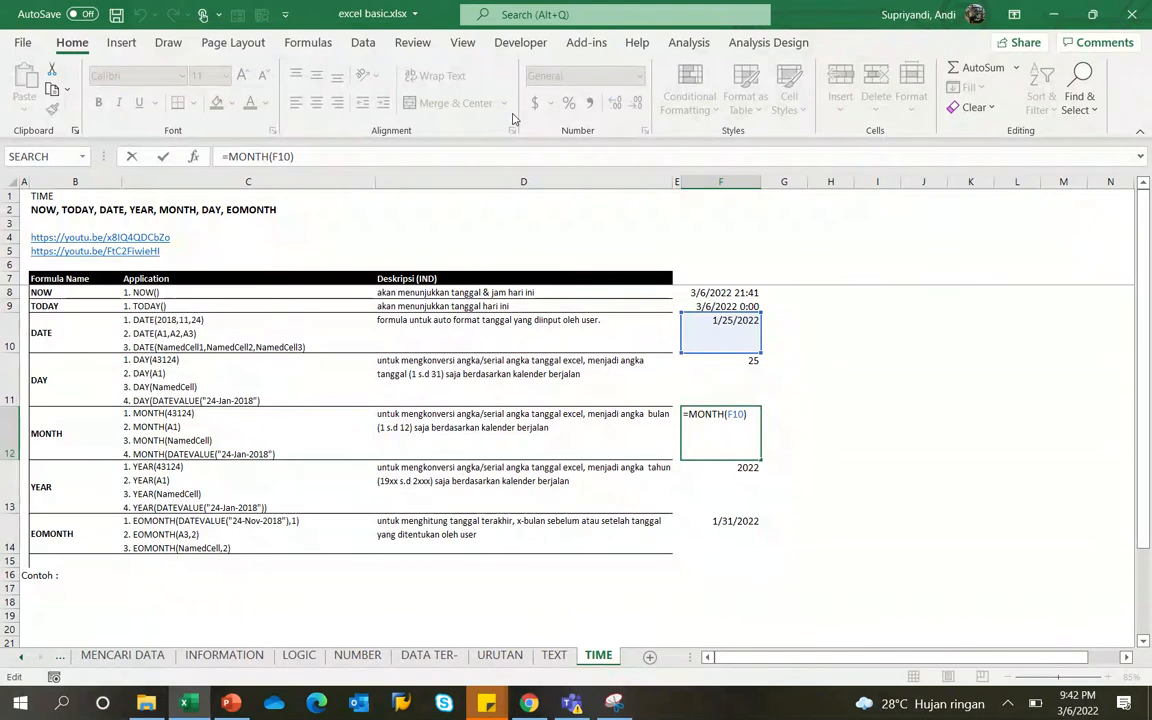
key("Escape")
key("F2")
key("Escape")
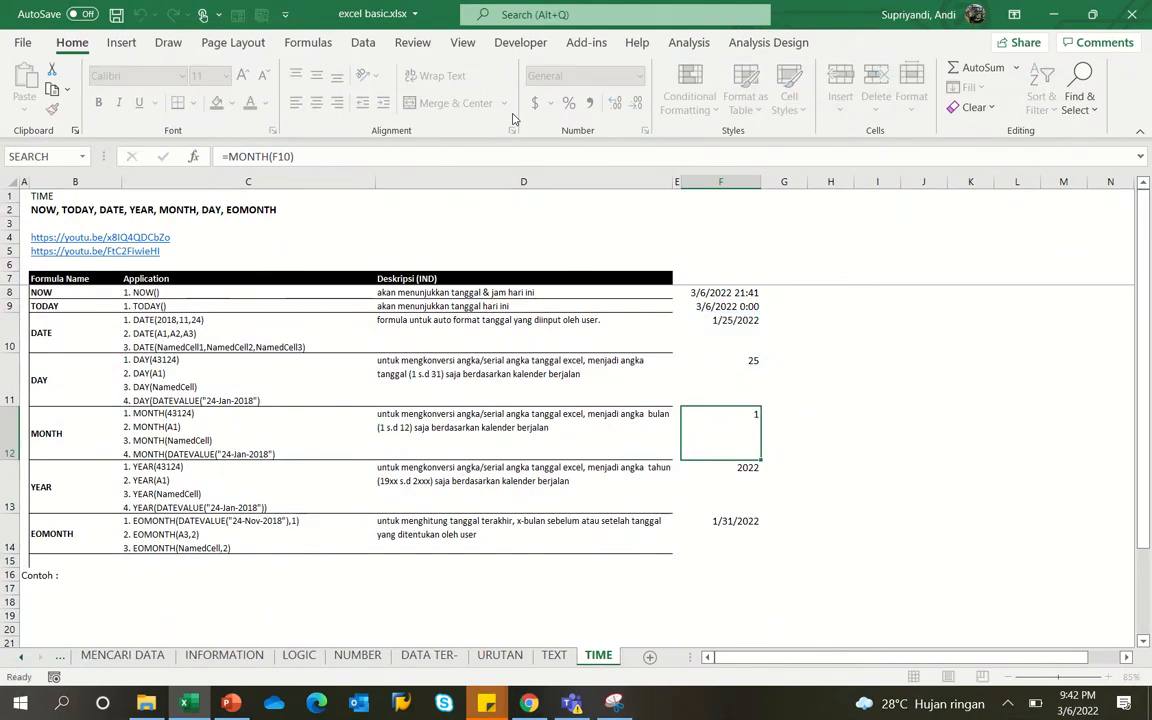
key("F2")
key("Escape")
- Inspect the YEAR formula in F13 and its reference to the date in F10
key("Down")
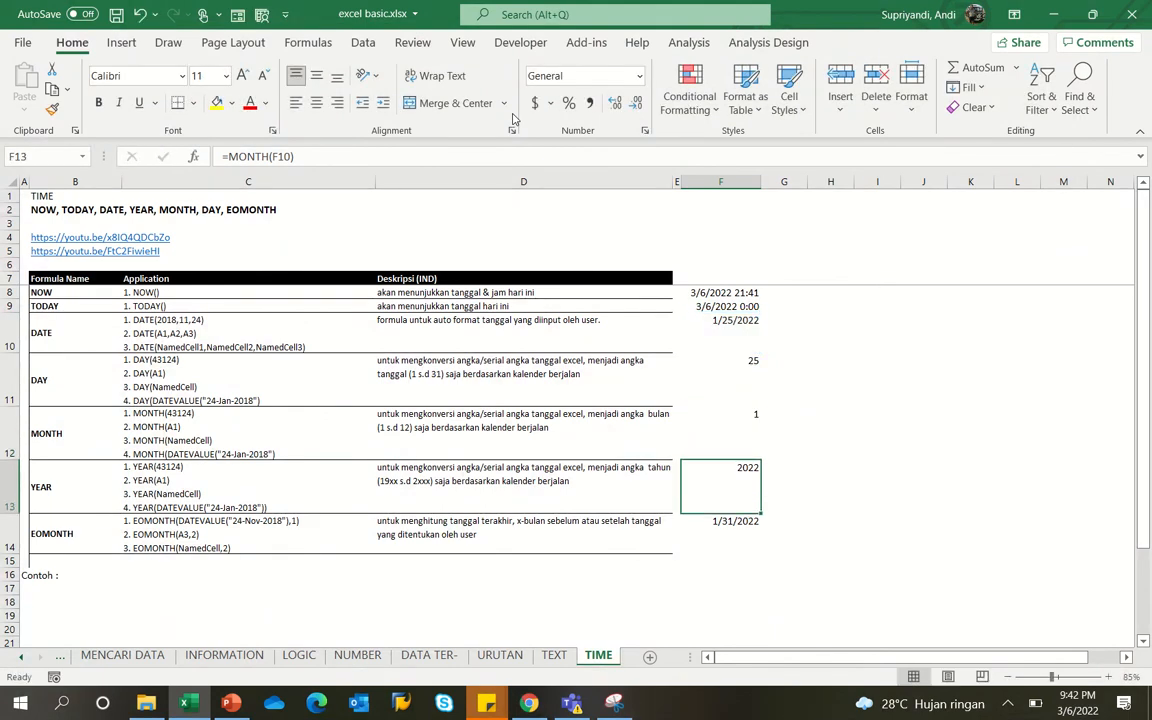
key("F2")
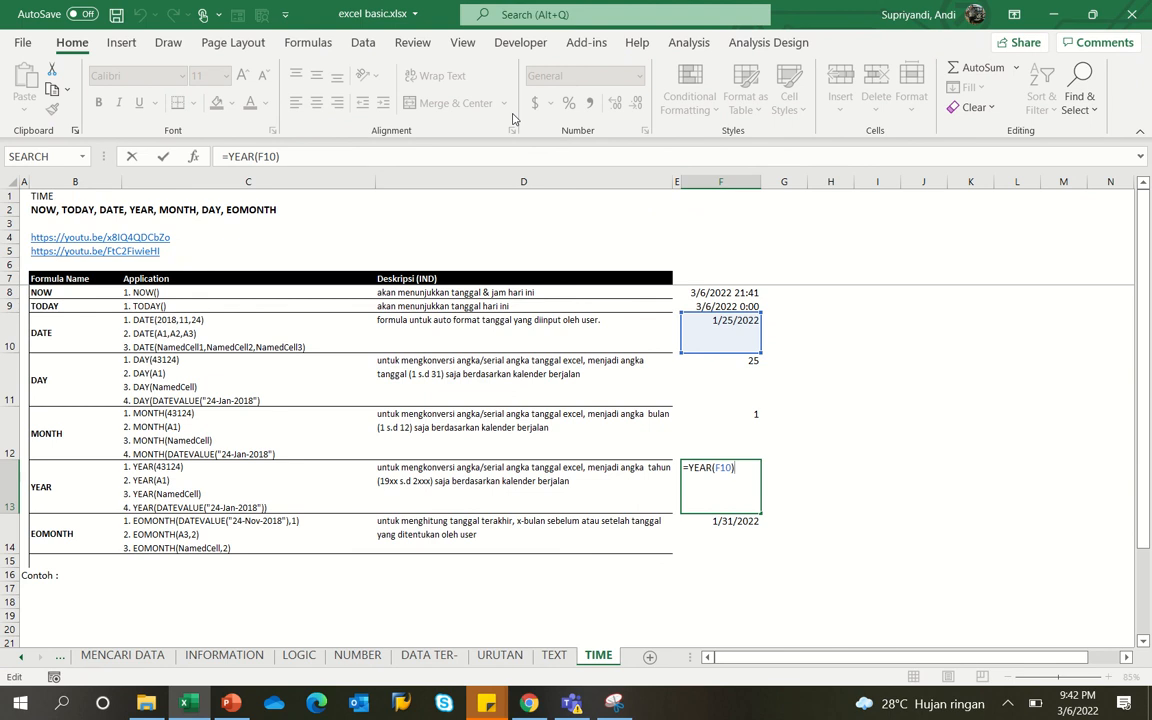
key("Escape")
- Examine the start_date and months arguments of the EOMONTH formula in F14 and compare its result with the date in F10
key("Down")
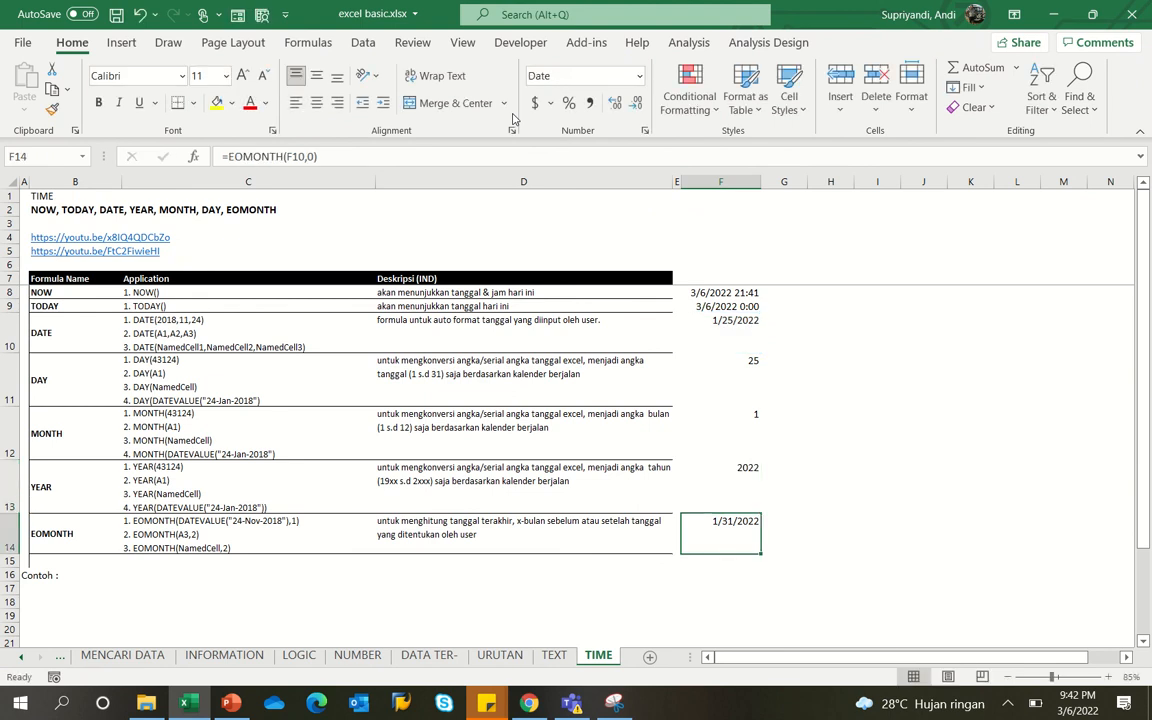
key("F2")
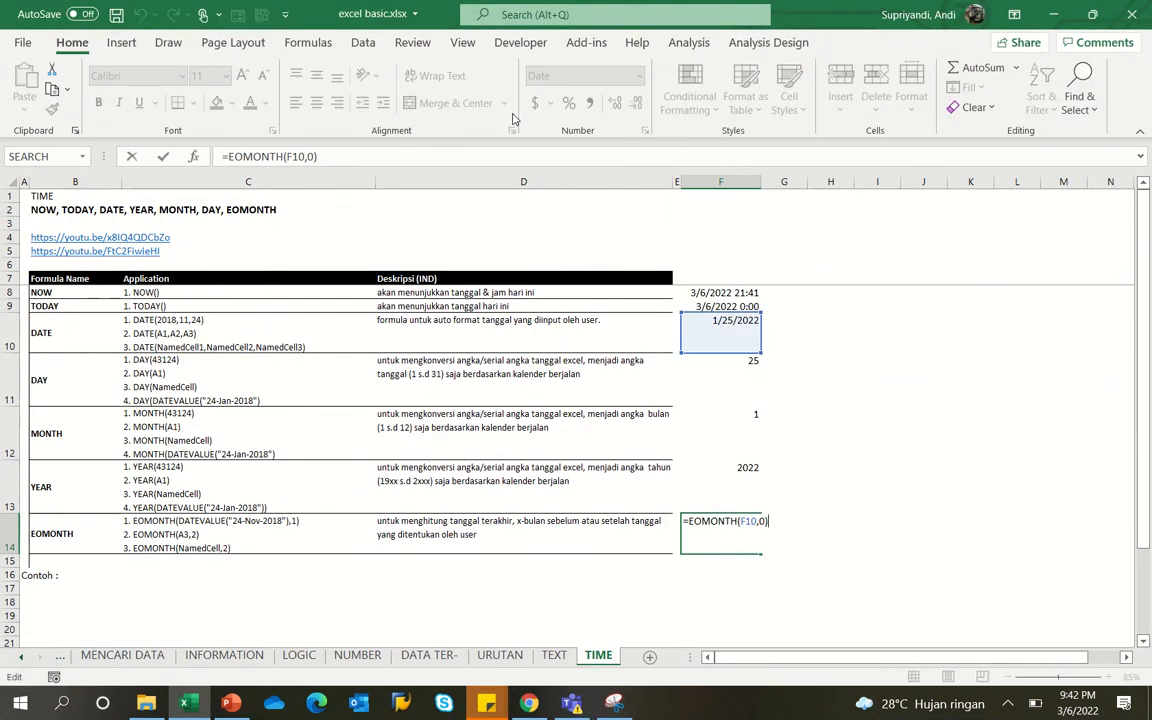
key("Left")
key("Left")
key("Left")
key("Left")
key("Left")
key("Left")
key("Left")
key("Left")
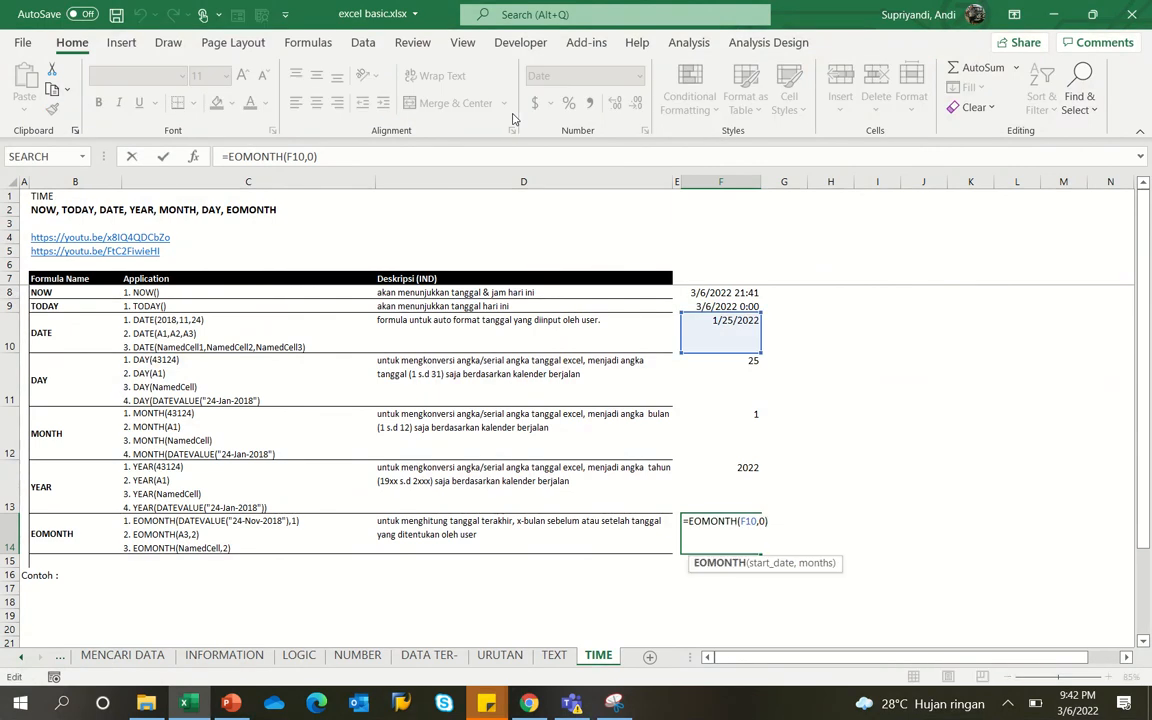
key("Escape")
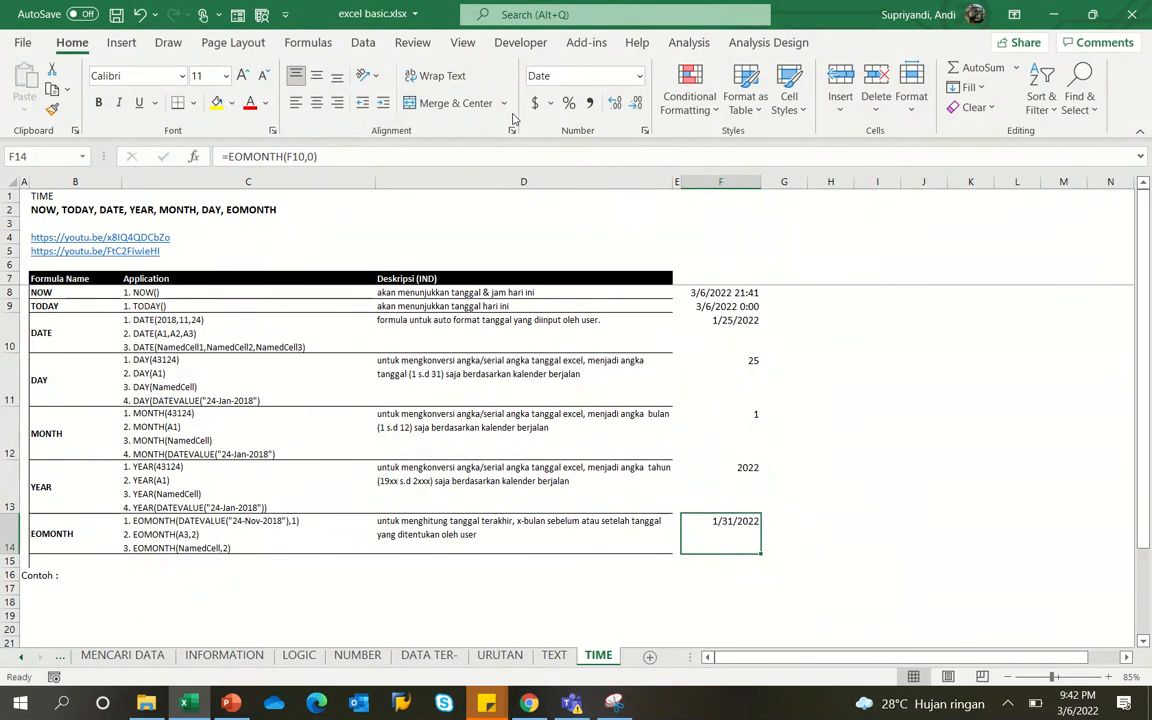
key("F2")
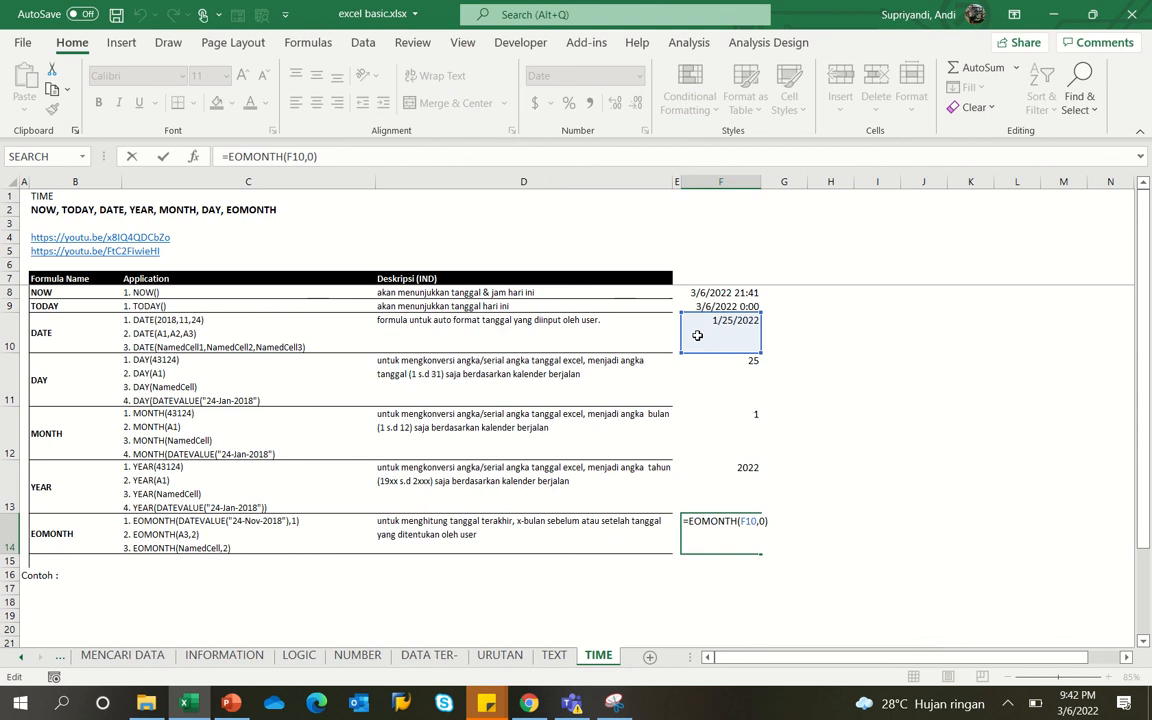
key("ctrl+Return")
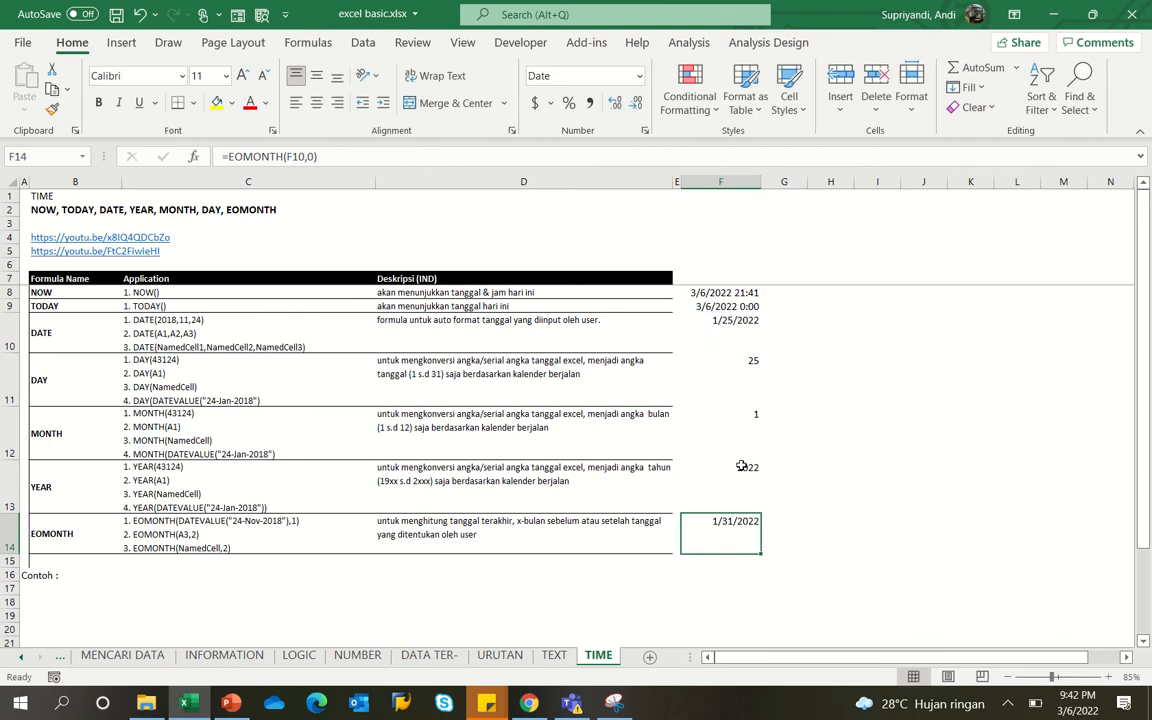
left_click(725, 326)
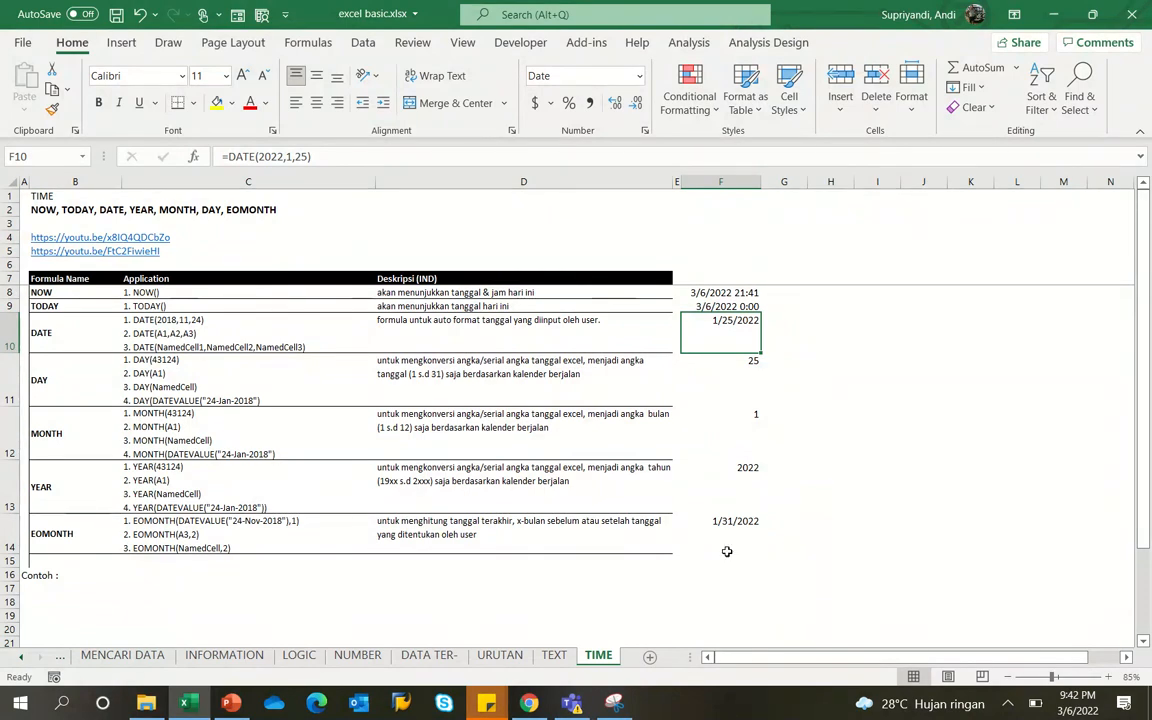
left_click(730, 537)
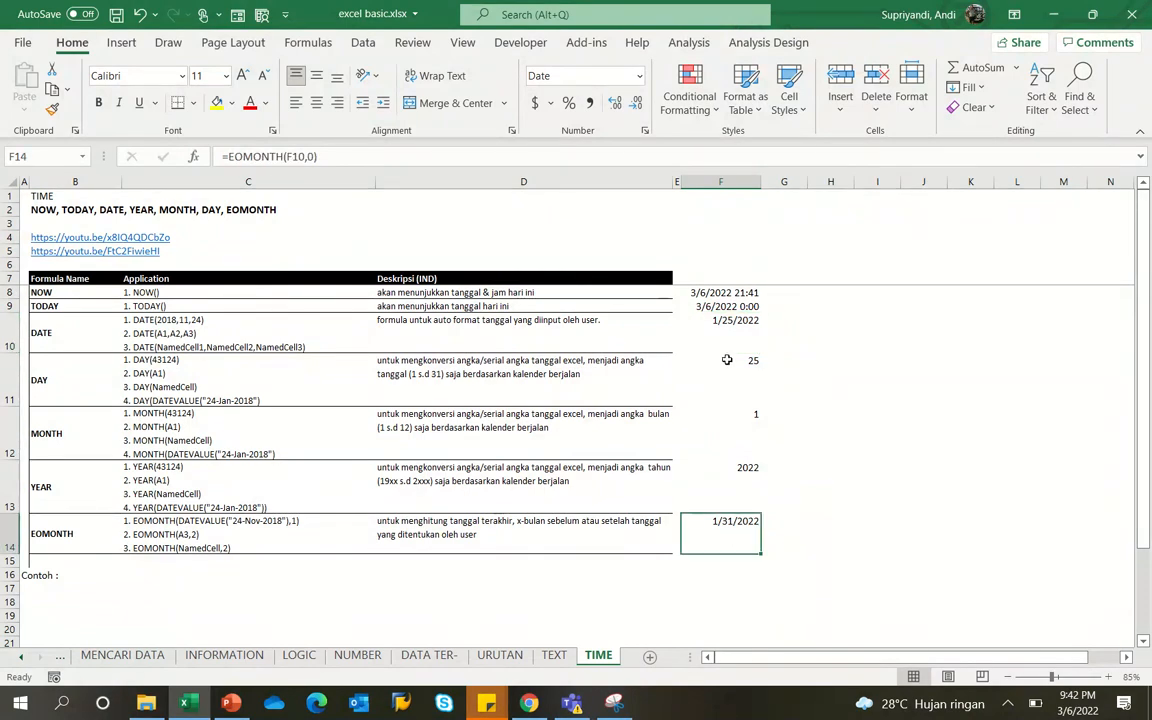
- Set the month argument of the DATE formula in F10 to 2
left_click(728, 320)
double_click(728, 320)
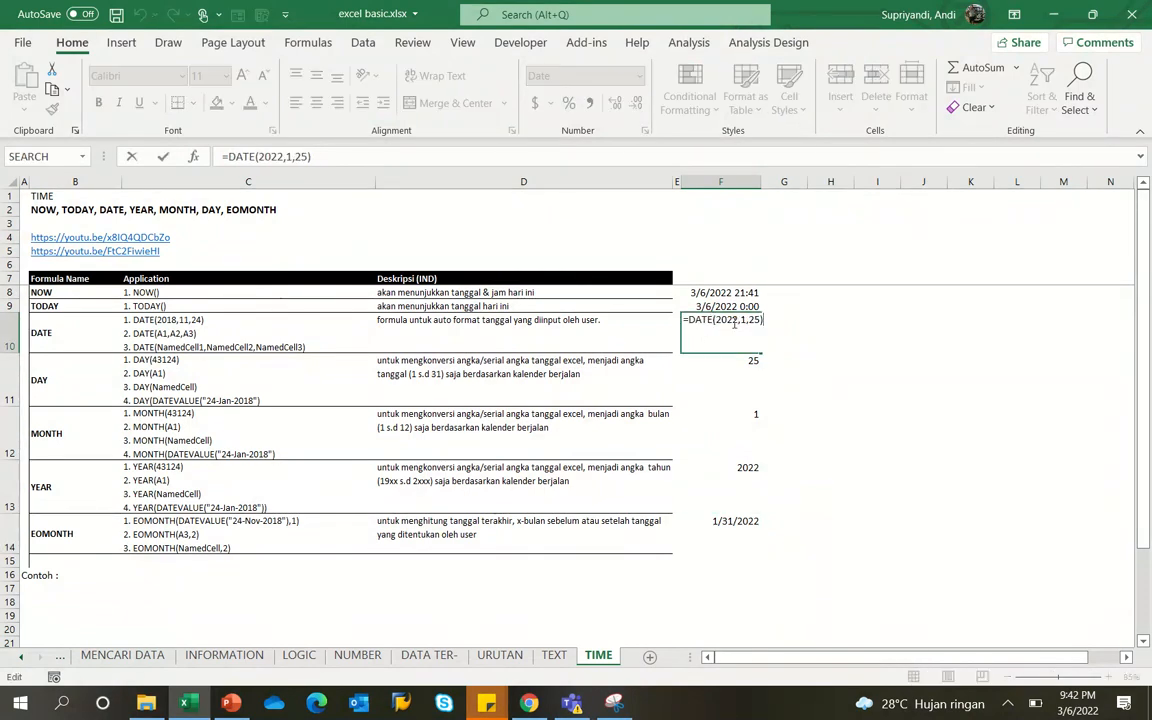
key("Left")
key("Left")
key("Left")
key("Left")
key("BackSpace")
type("2")
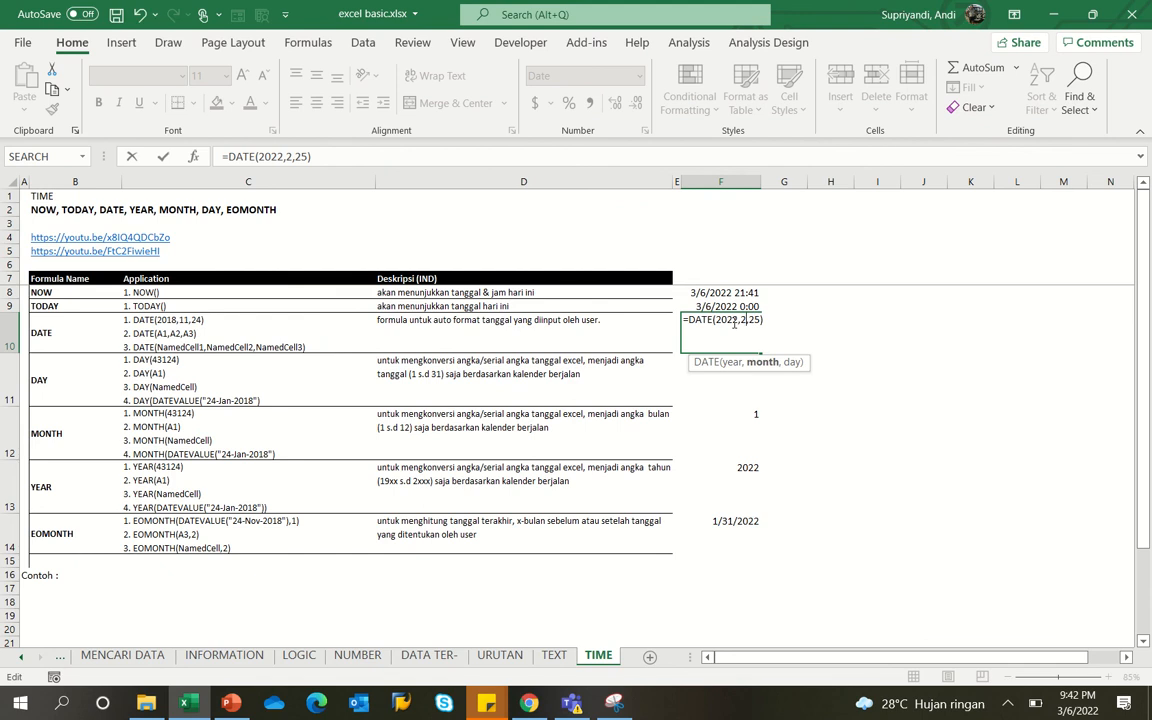
key("Return")
- Review the DAY, MONTH, YEAR and EOMONTH results in F11 to F14 against the changed date in F10
key("Down")
key("Down")
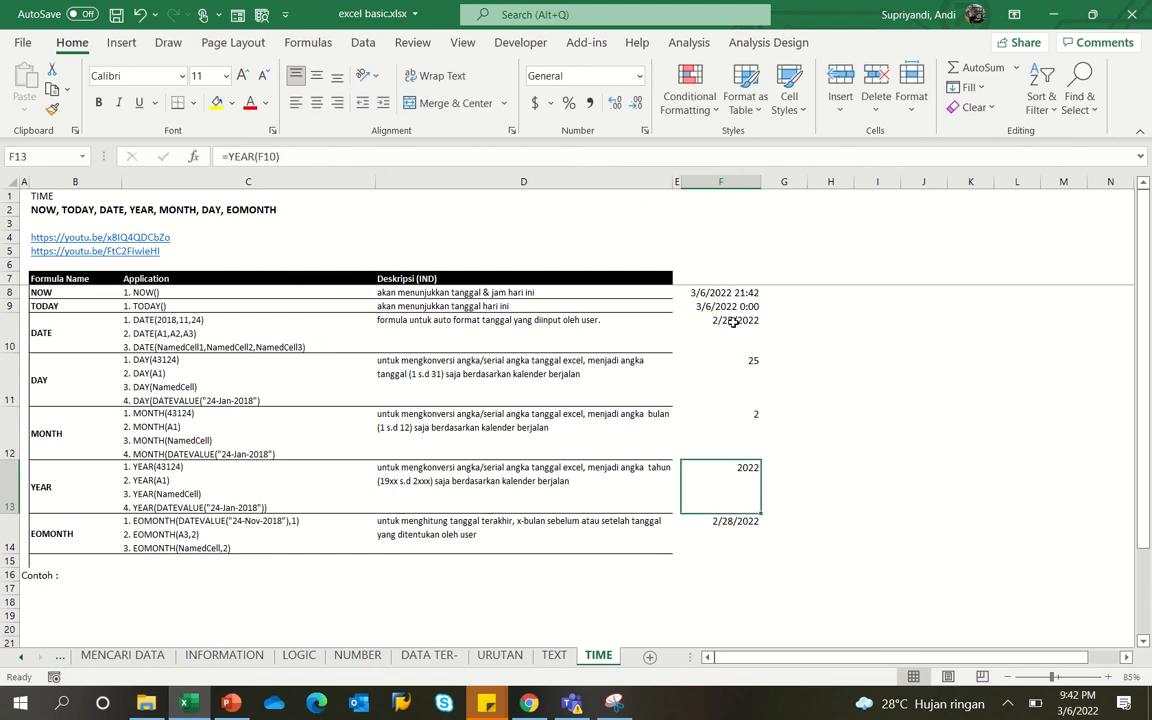
key("Up")
key("Up")
key("Up")
key("Down")
key("Down")
key("Down")
key("Down")
key("Up")
key("Up")
key("Up")
key("Up")
key("Up")
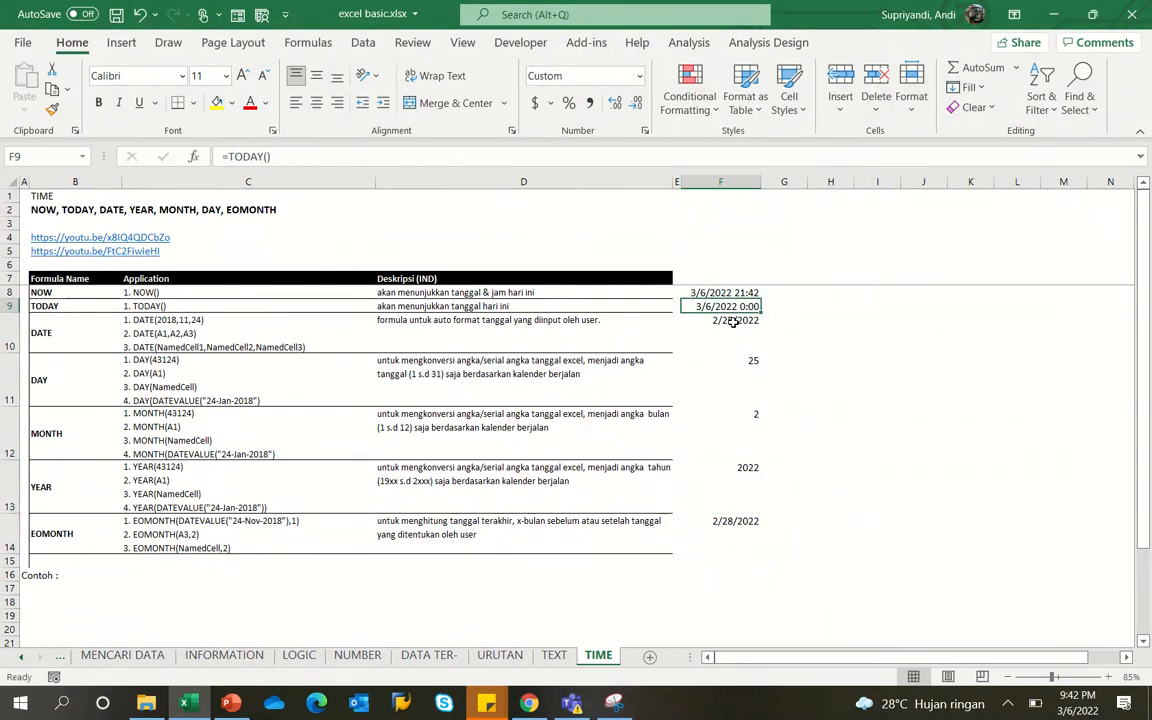
- Set the month argument of the DATE formula in F10 to 6
double_click(733, 321)
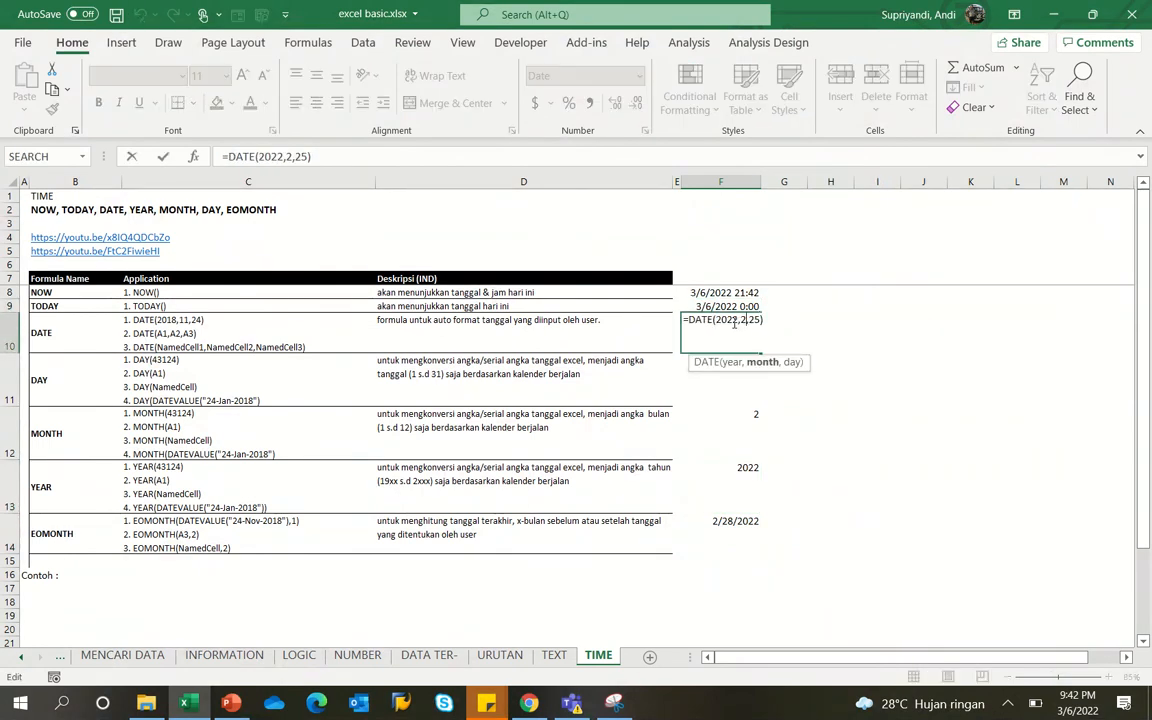
key("shift+Right")
type("6")
key("Return")
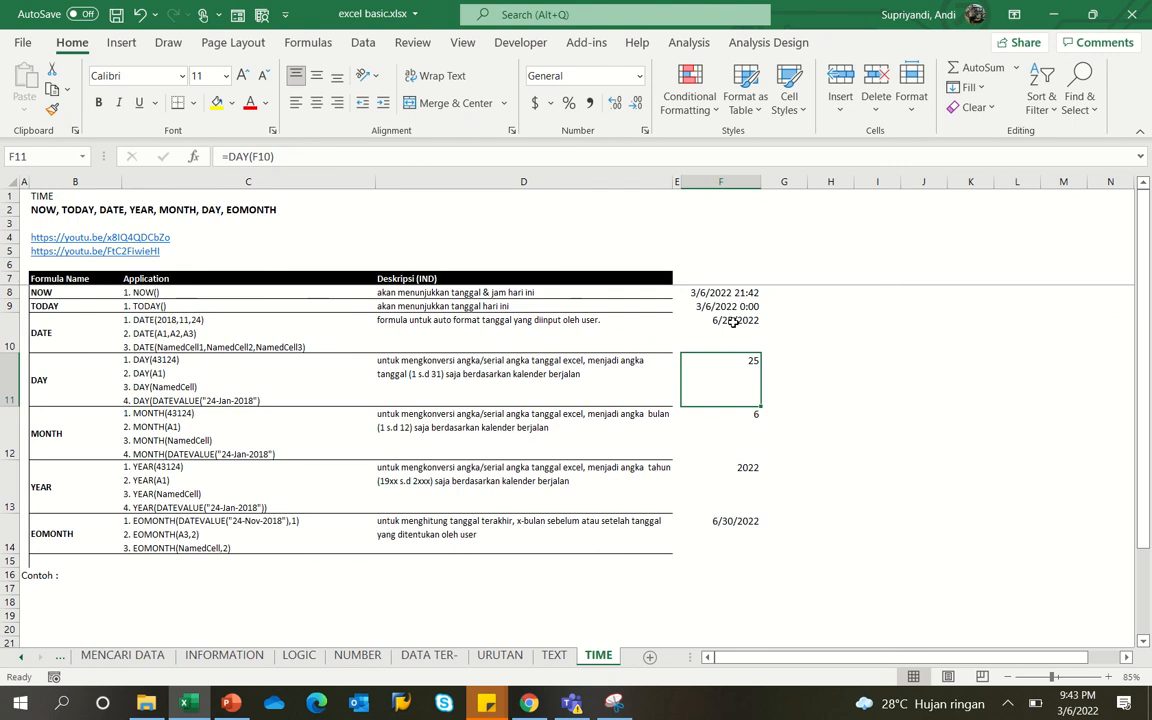
- Set the months argument of the EOMONTH formula in F14 to 1, keeping F10 as the start date
key("Down")
key("Down")
key("Down")
key("F2")
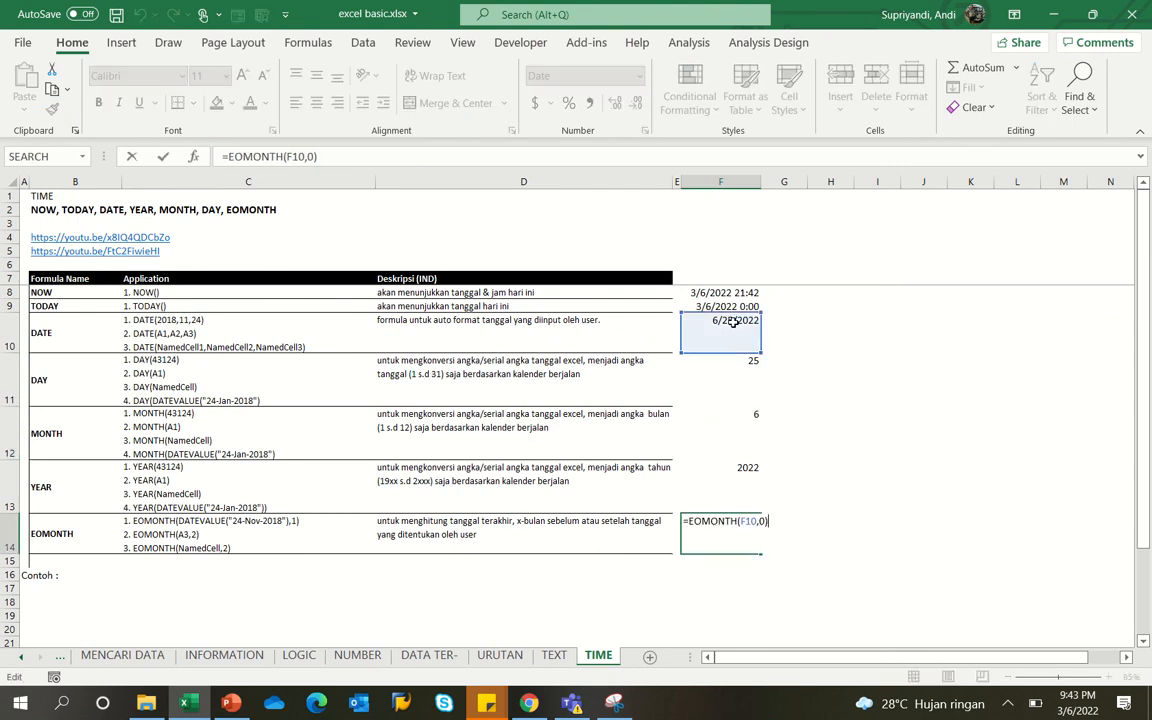
key("Left")
key("Left")
key("Left")
key("Left")
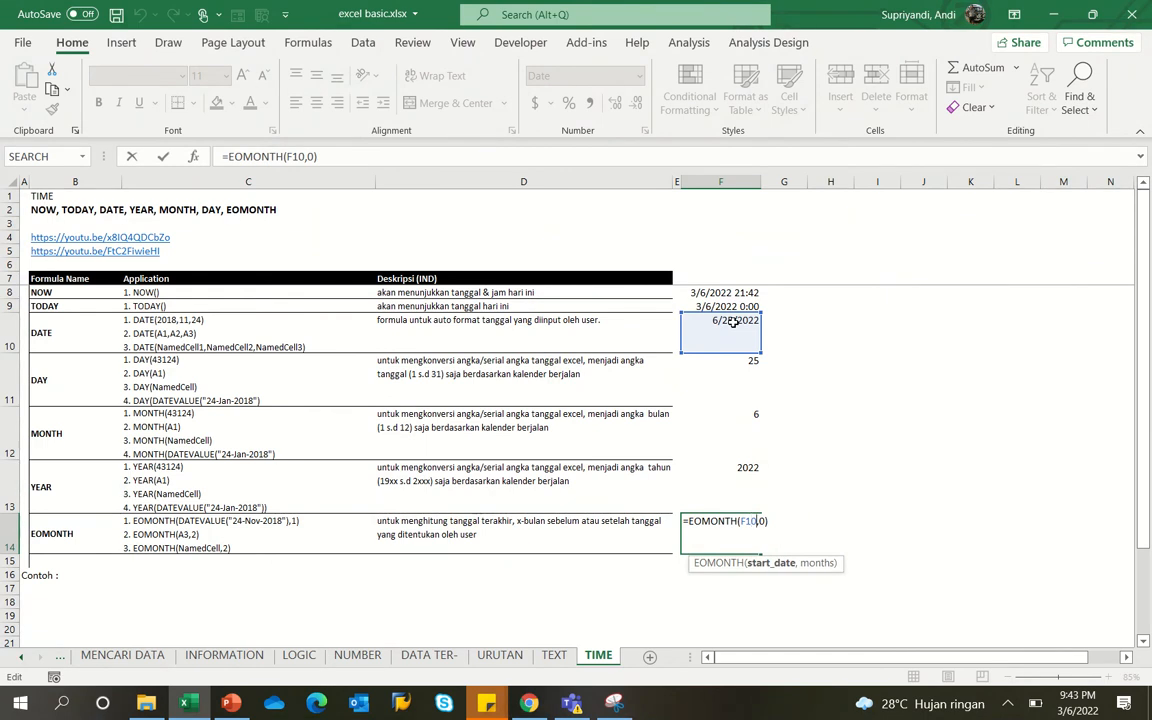
key("Right")
key("Right")
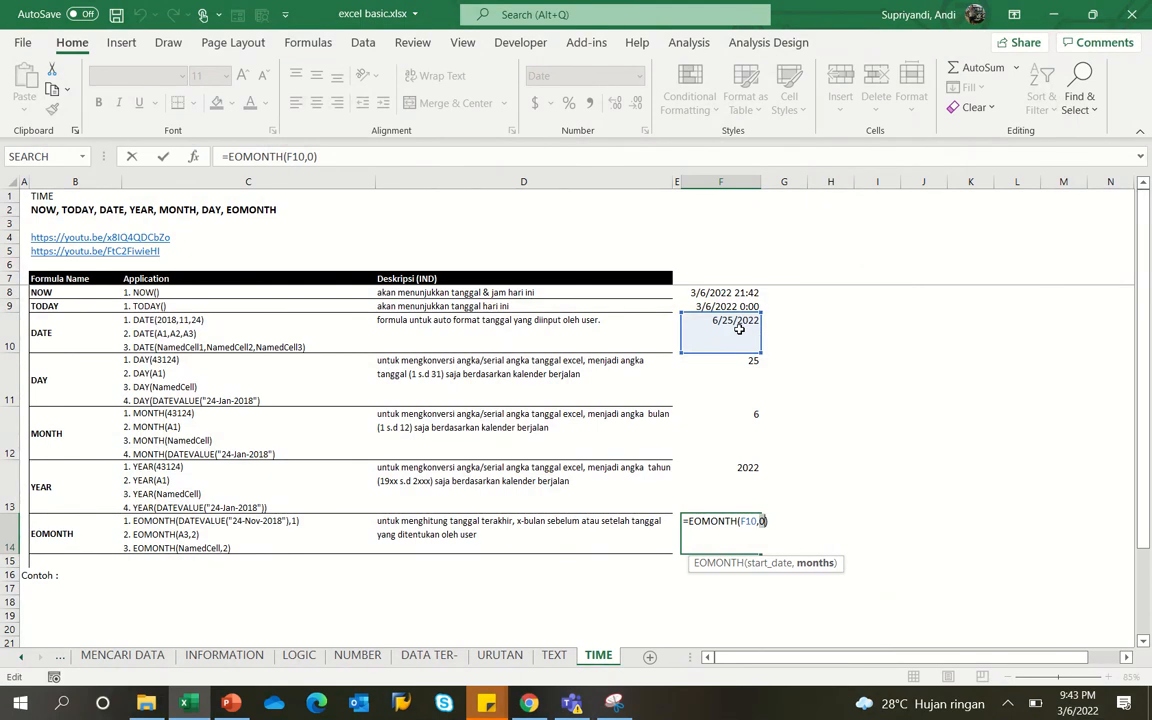
key("Return")
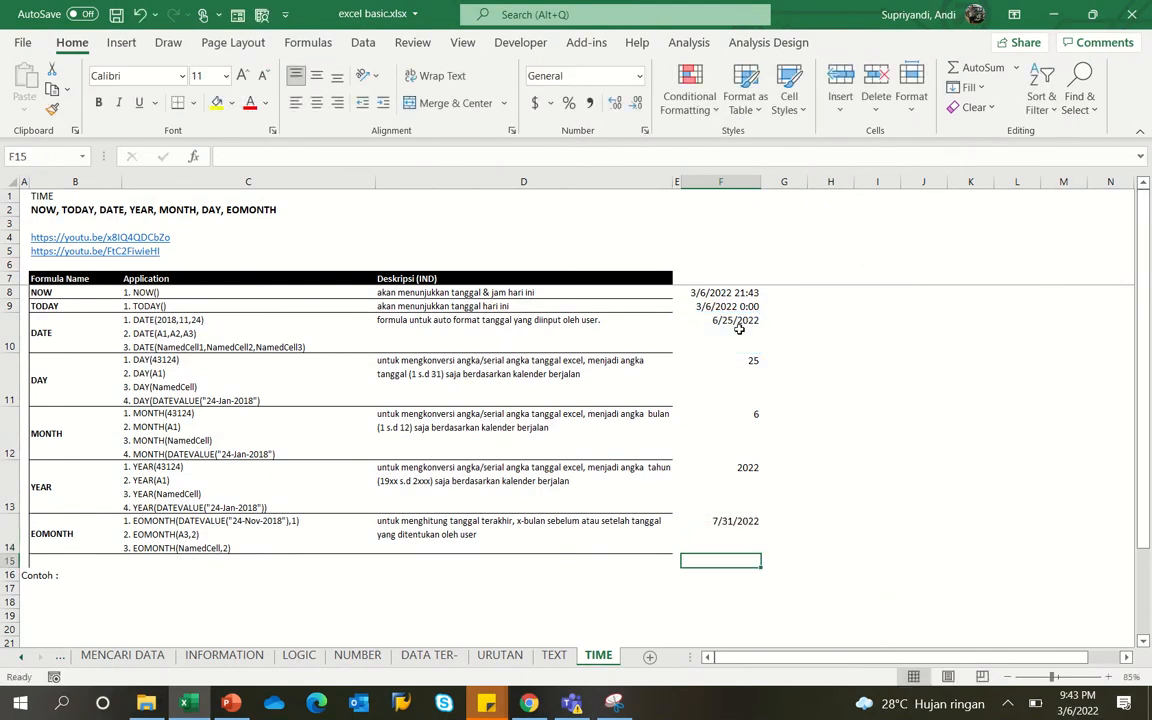
- Set the months argument of the EOMONTH formula in F14 to 2
key("Up")
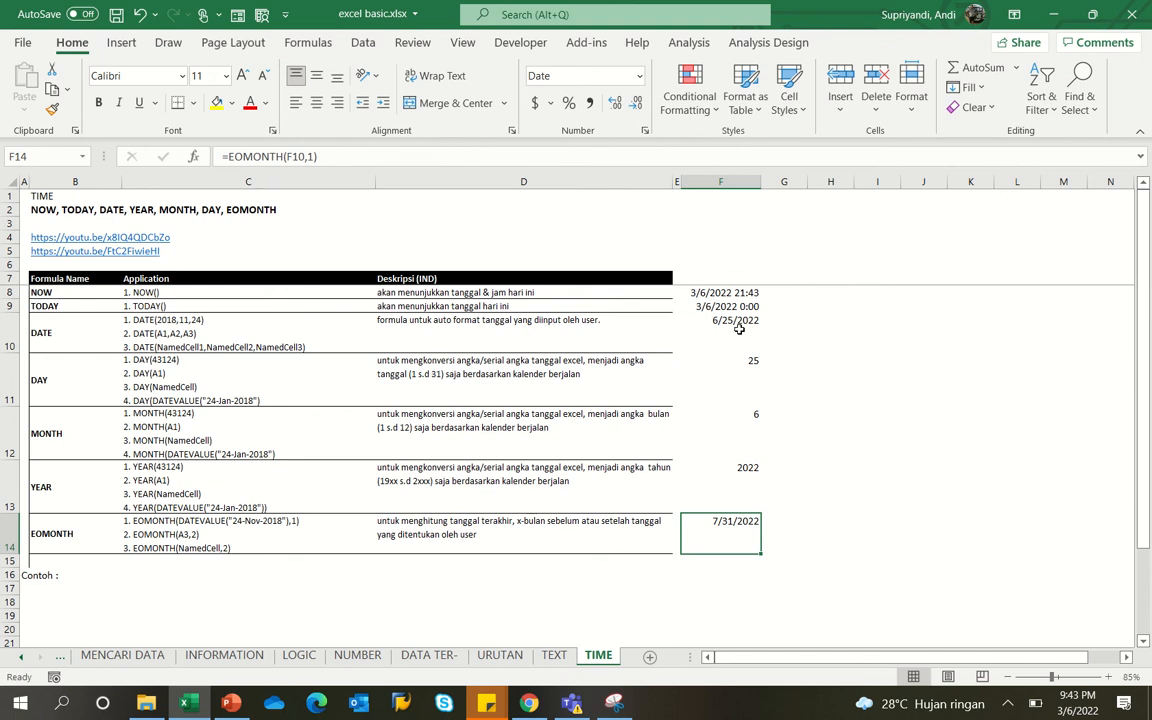
key("F2")
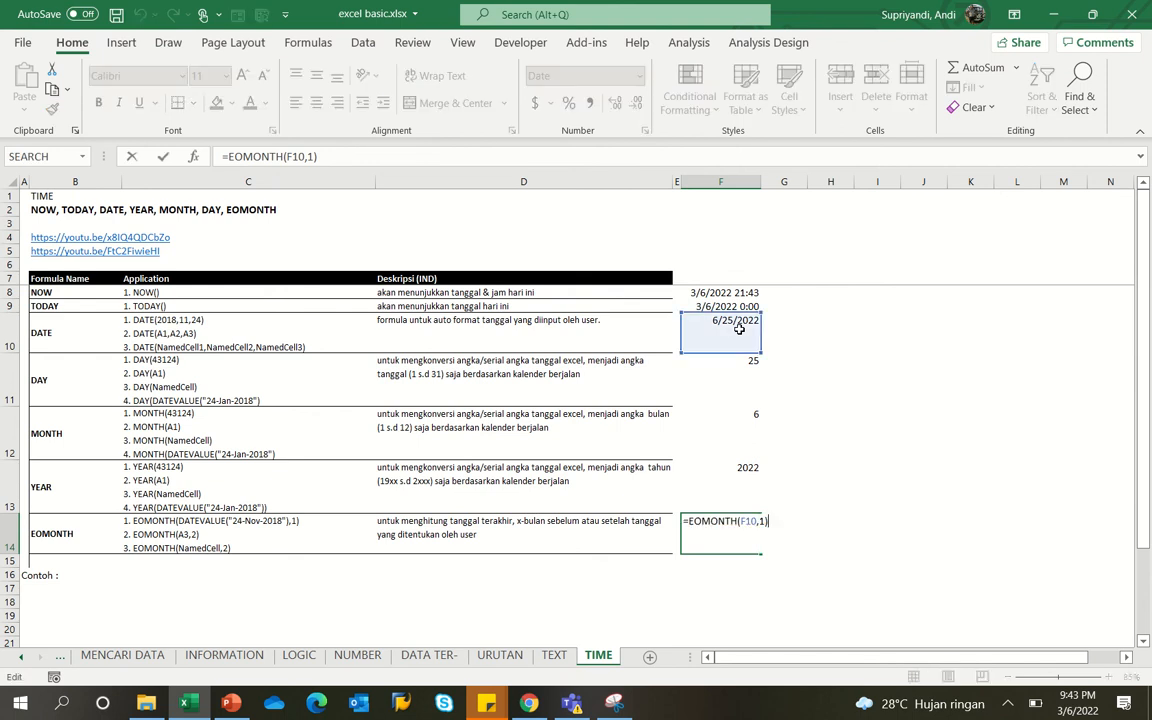
key("Escape")
key("F2")
key("Left")
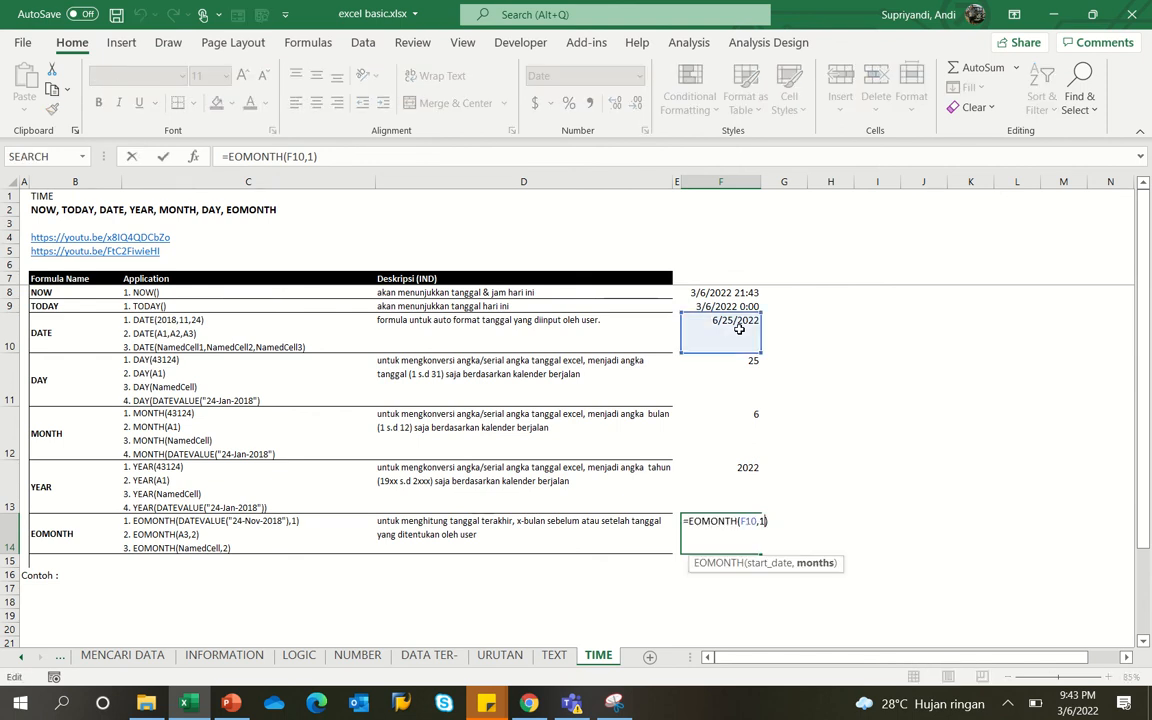
key("BackSpace")
type("2")
key("Return")
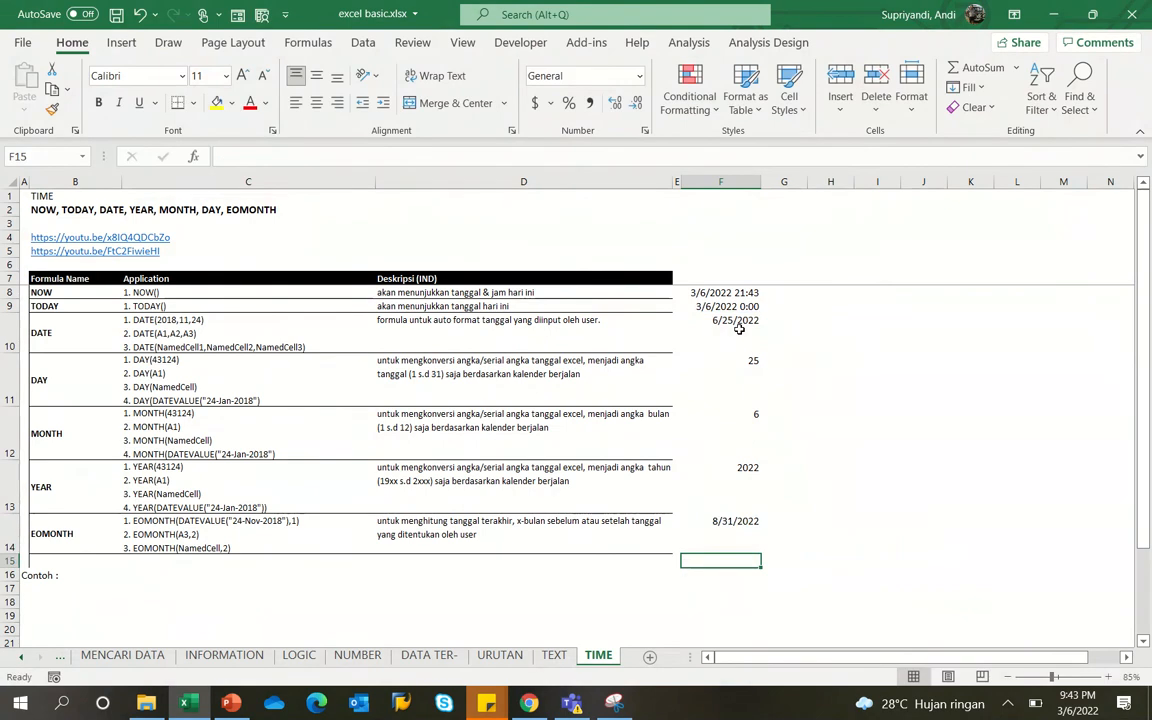
key("Up")
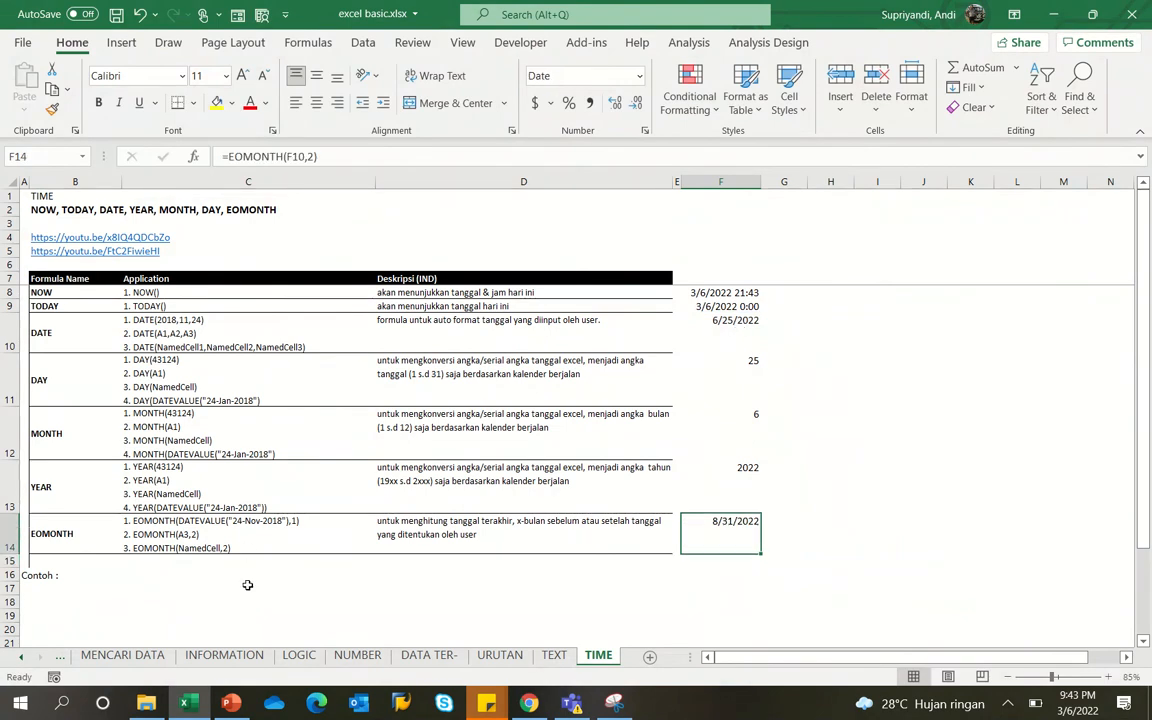
- Return to the SYLLABUS sheet at the start of the workbook
left_click(20, 657)
left_click(20, 657)
left_click(20, 657)
left_click(20, 657)
left_click(20, 657)
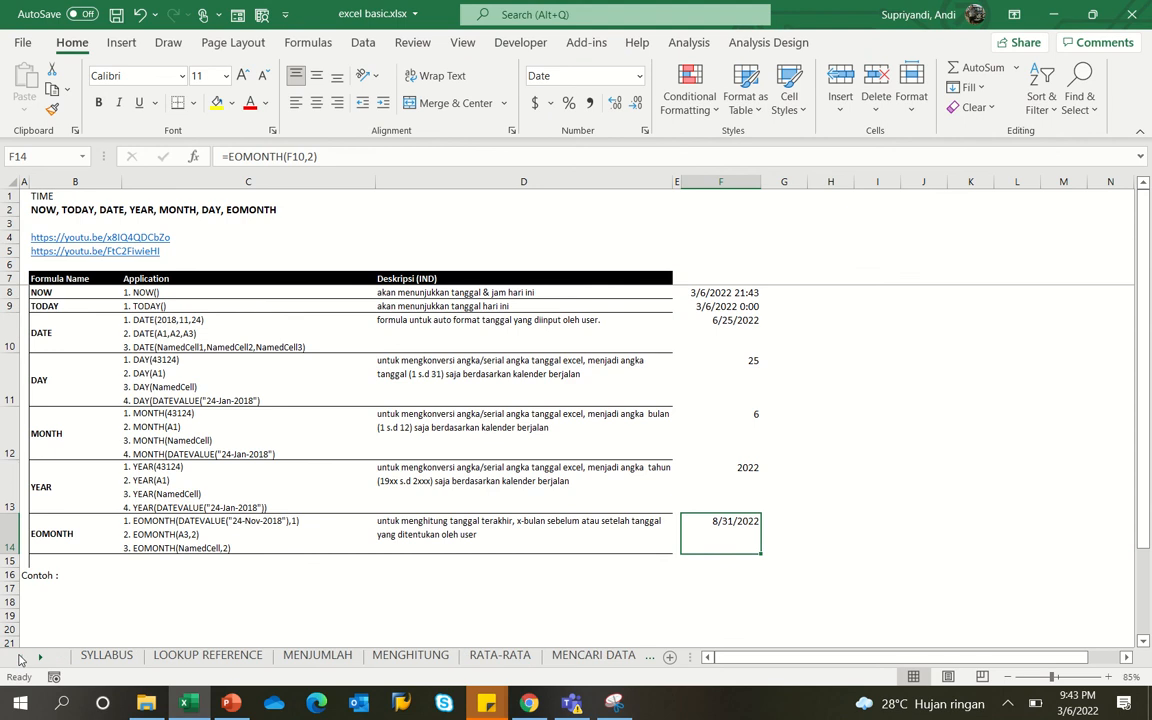
left_click(97, 655)
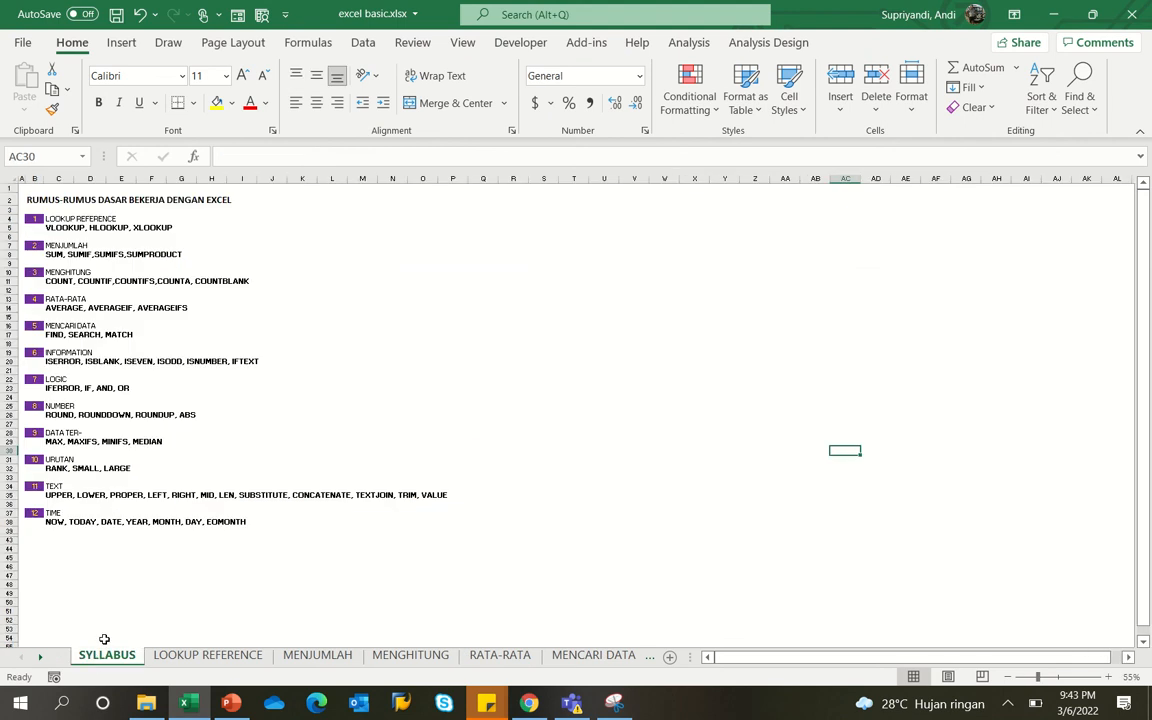